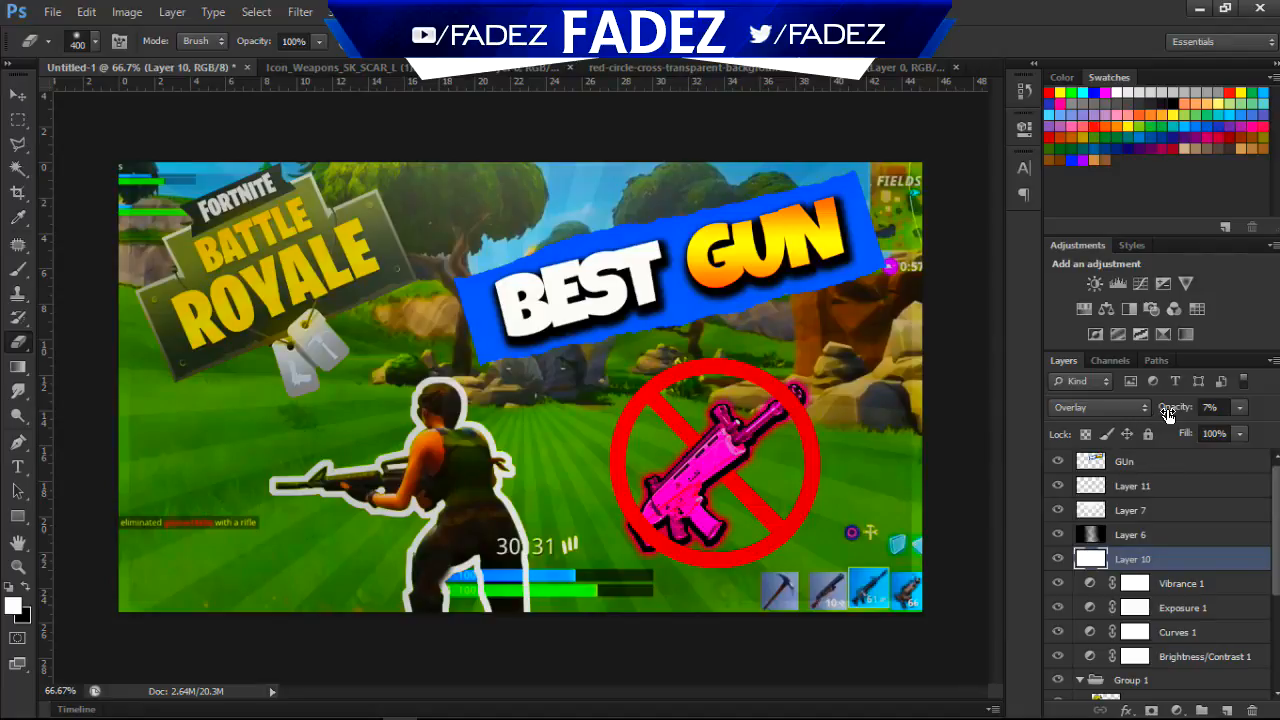
# Set the opacity of Layer 10 to 26%.
pyautogui.moveTo(1167, 414); pyautogui.dragTo(1187, 410)
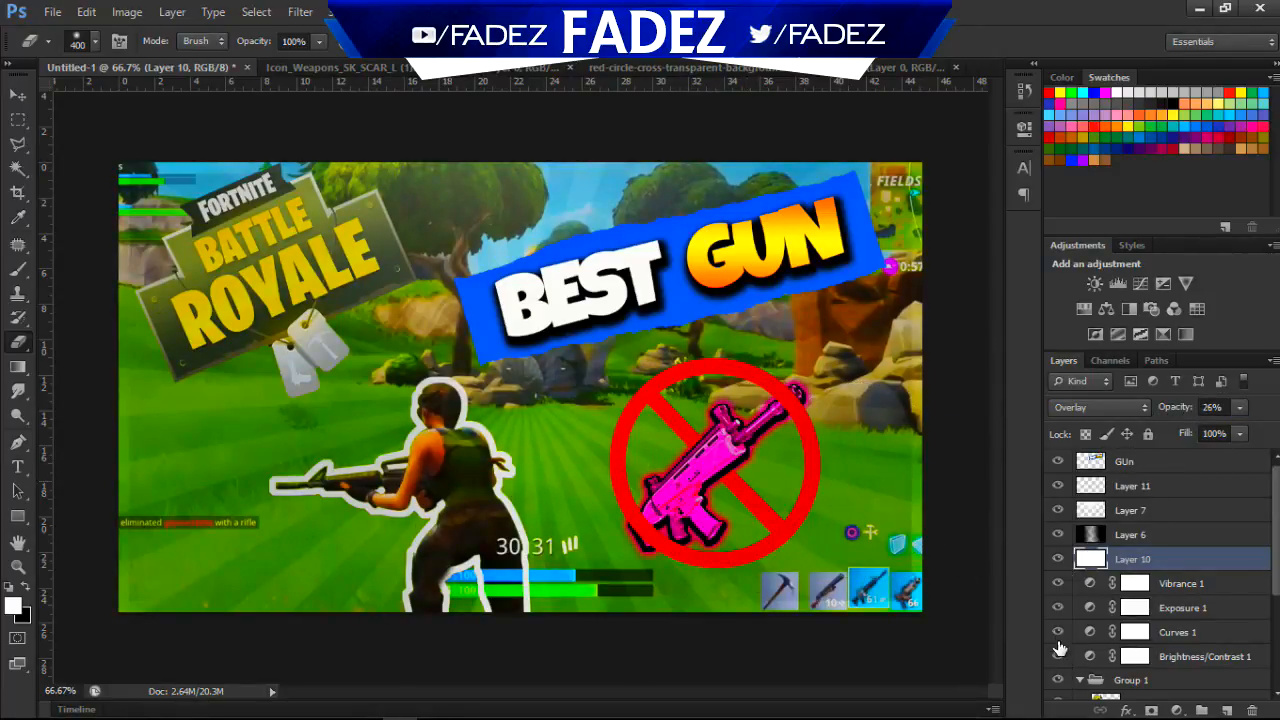
# Toggle the visibility of the Vibrance 1 and Exposure 1 adjustment layers to compare their effect on the thumbnail.
pyautogui.click(1058, 604)
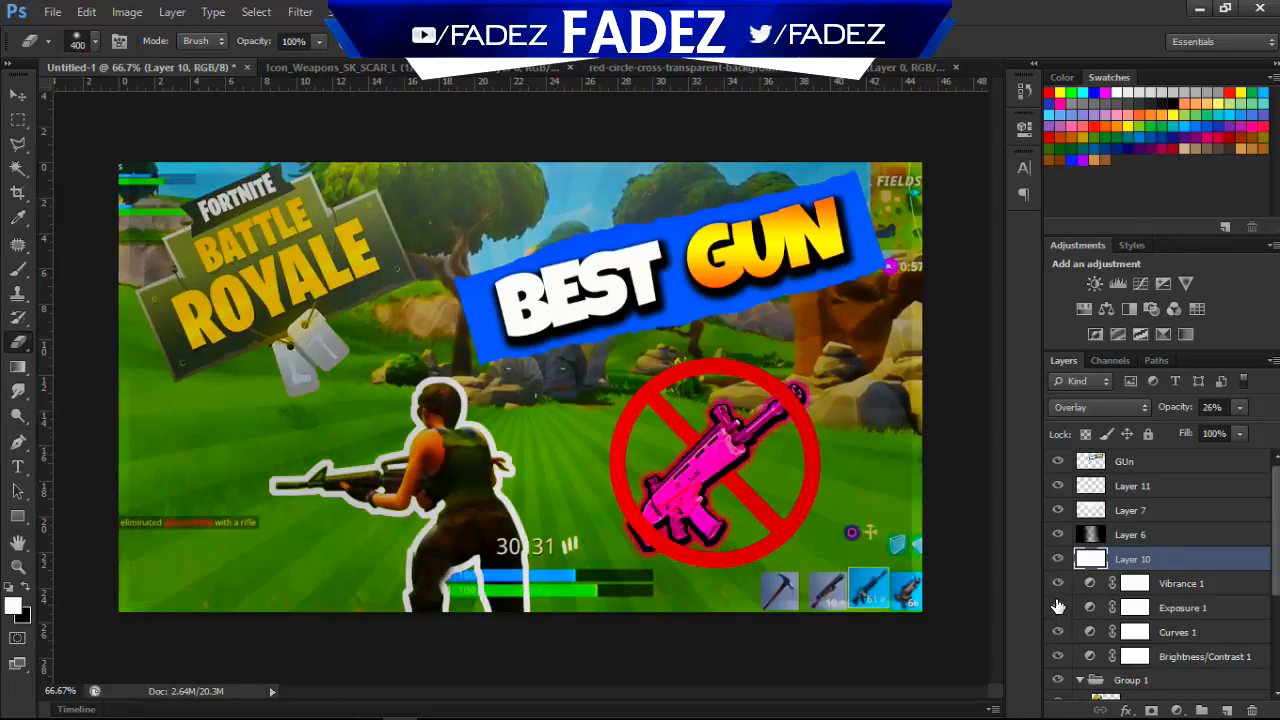
pyautogui.click(1057, 580)
pyautogui.click(1058, 583)
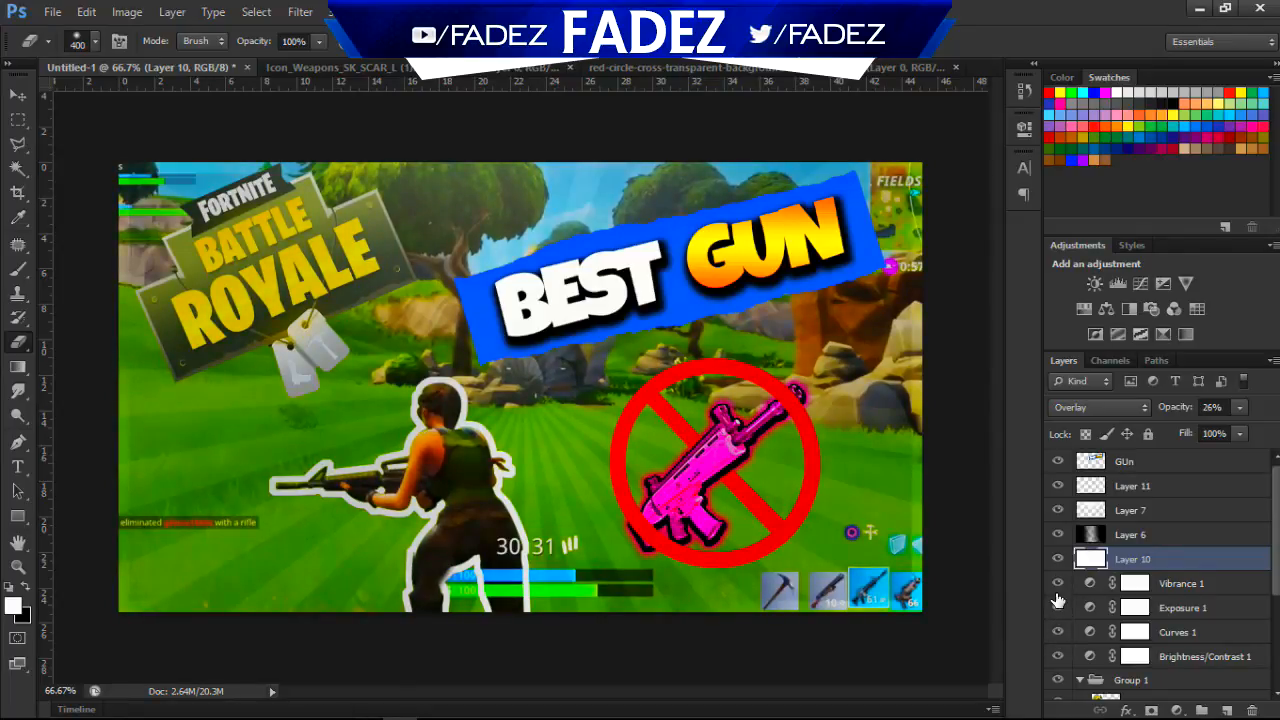
pyautogui.click(1059, 606)
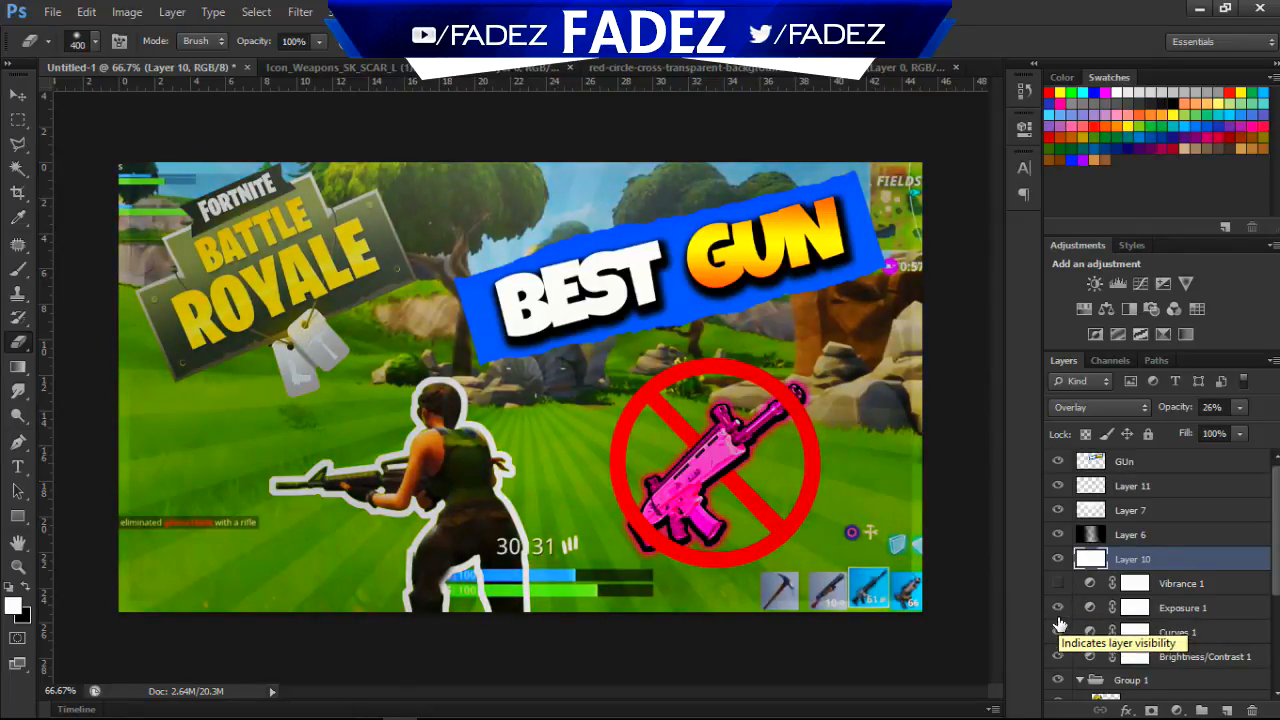
pyautogui.click(1058, 585)
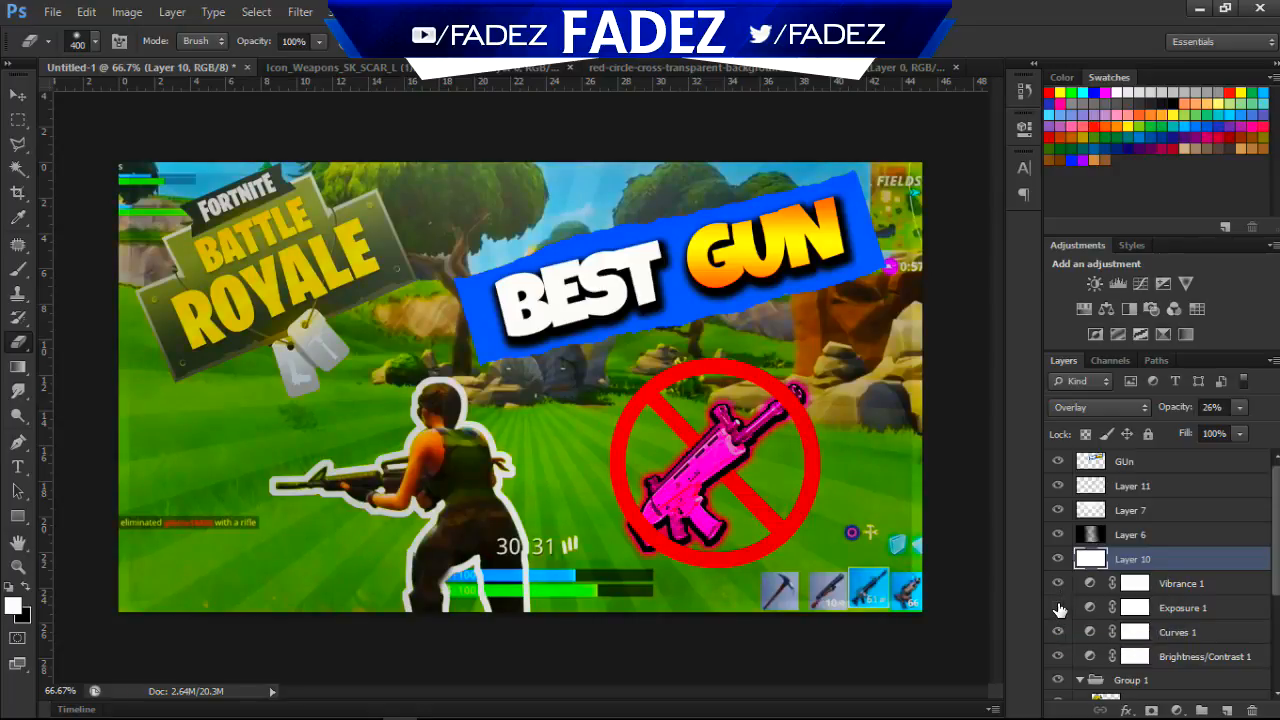
pyautogui.click(1059, 608)
pyautogui.click(1059, 608)
# Close the other open image documents, including the SCAR weapon icon and the red cross circle, keeping only Untitled-1 open.
pyautogui.click(570, 67)
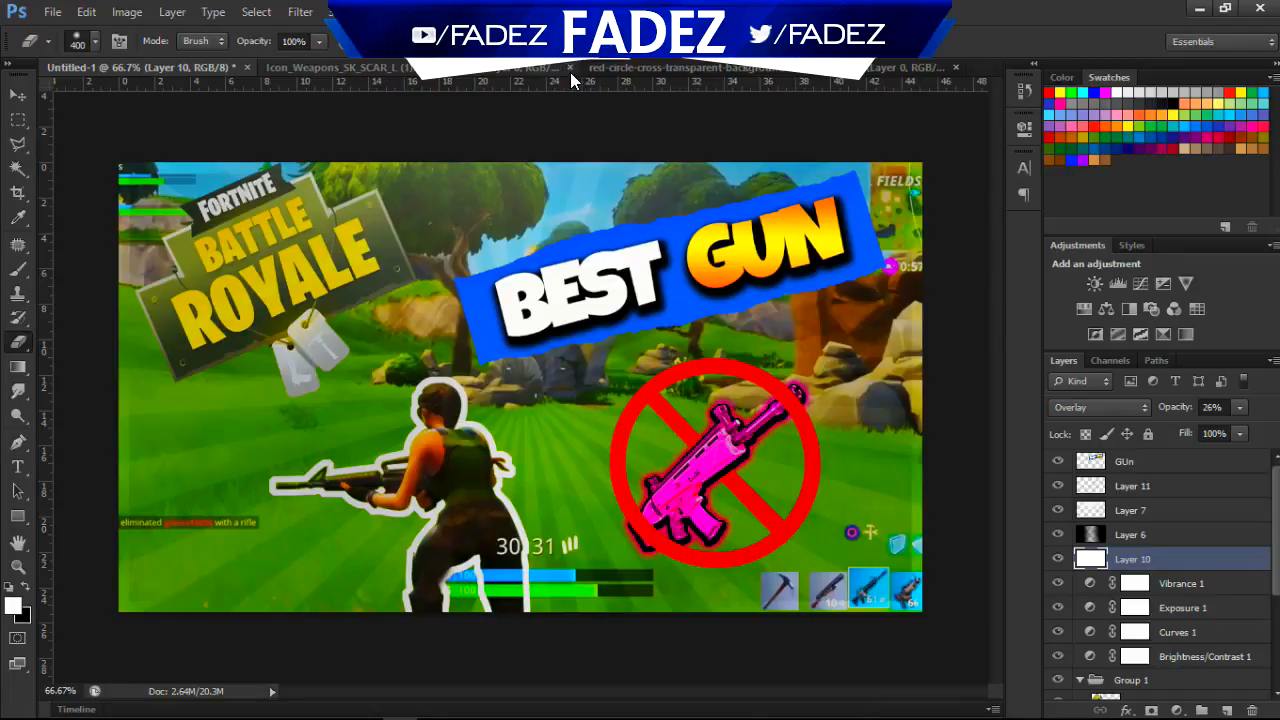
pyautogui.click(634, 64)
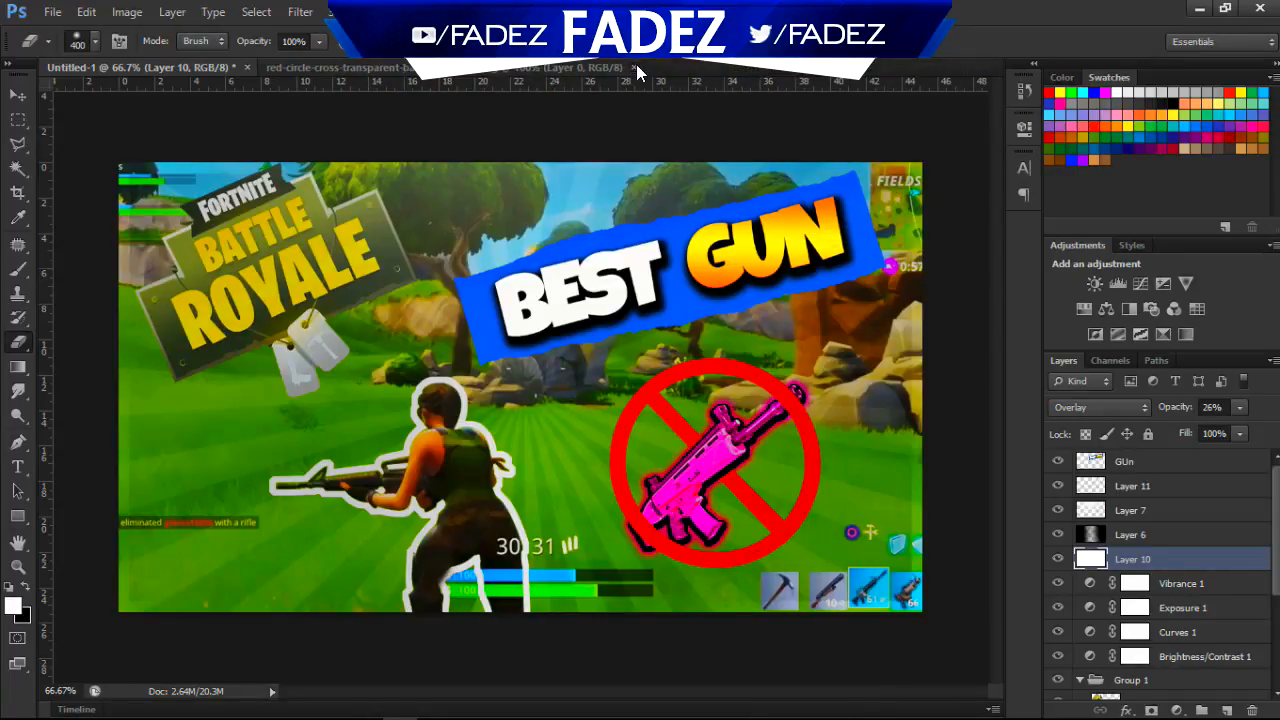
pyautogui.click(636, 64)
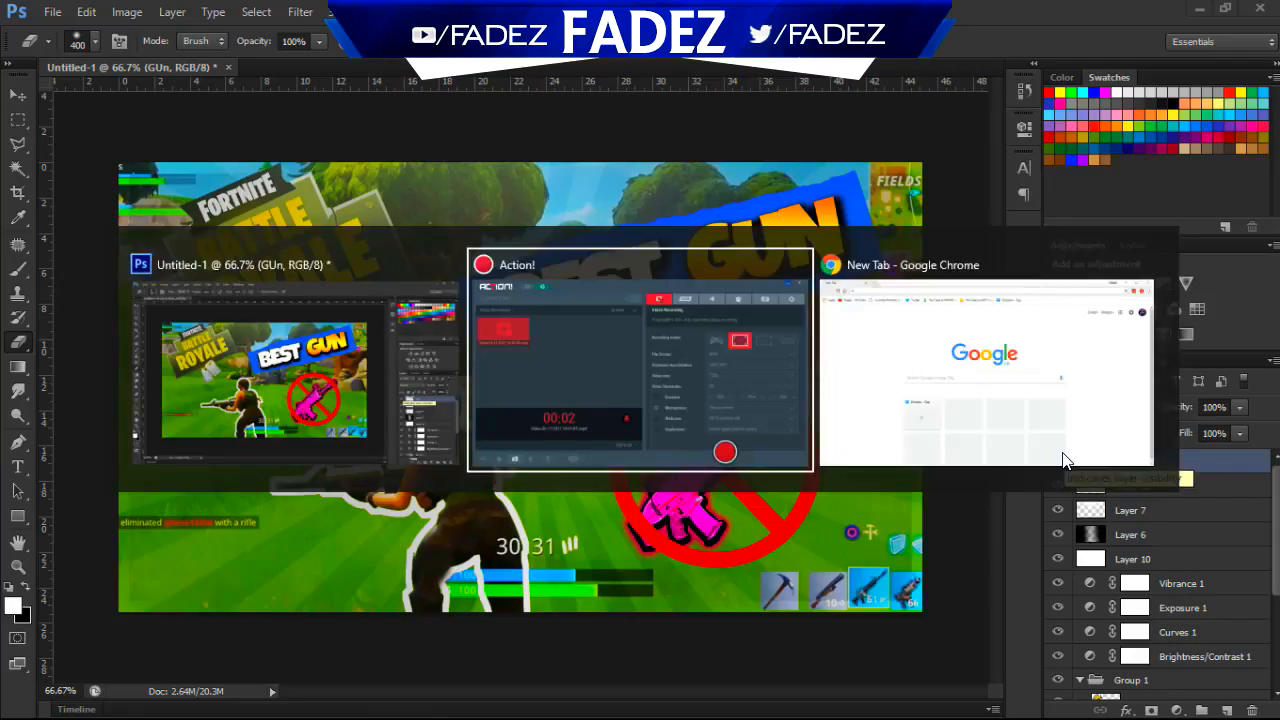
pyautogui.hotkey('alt', 'Tab')
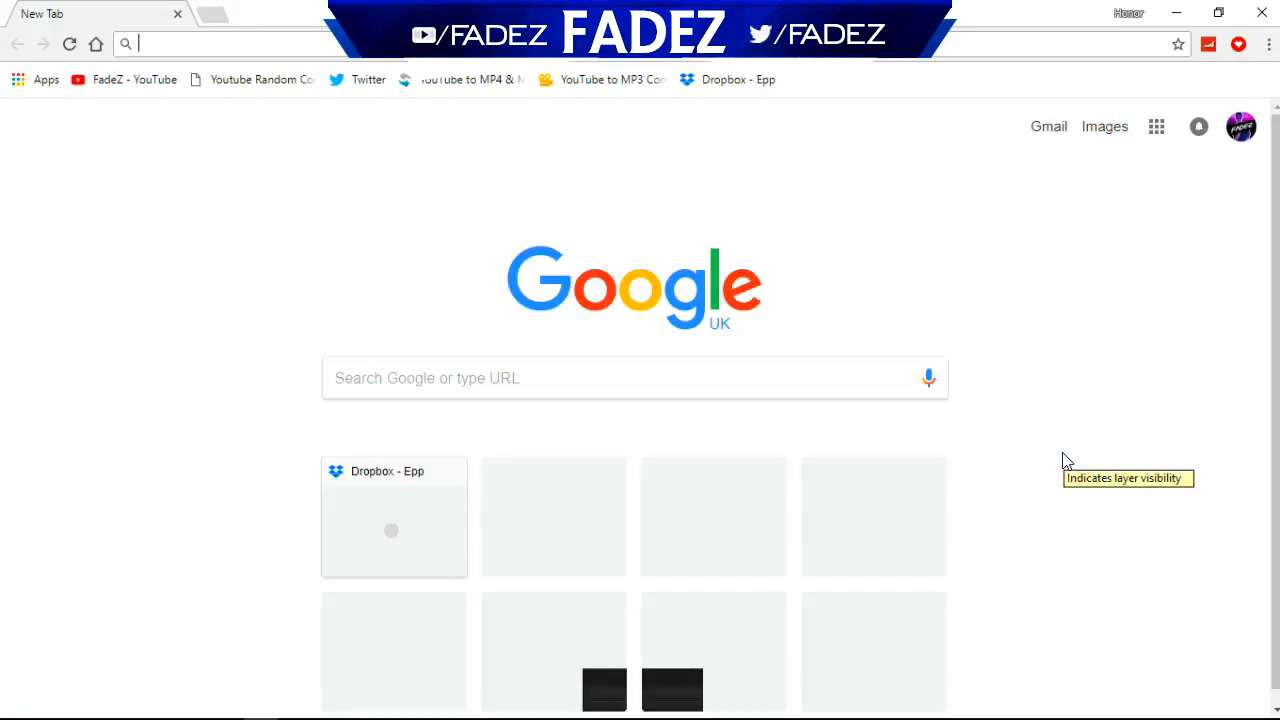
pyautogui.hotkey('alt', 'Tab')
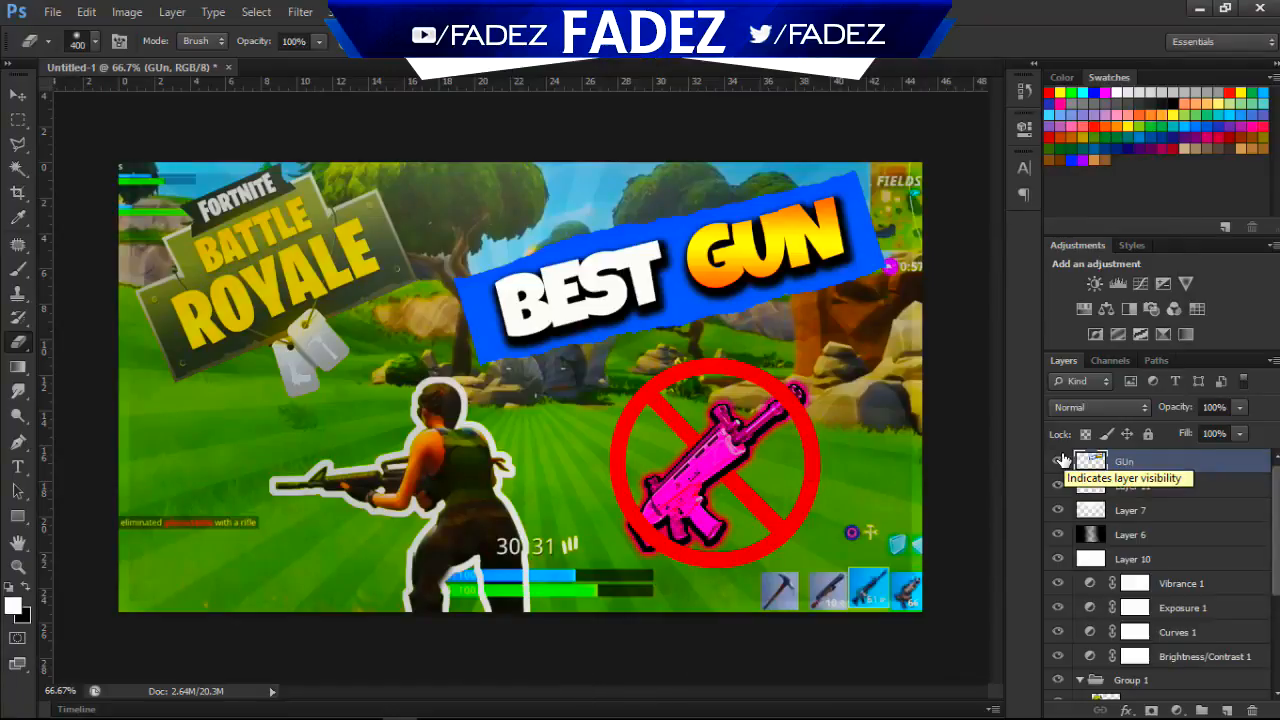
pyautogui.click(52, 11)
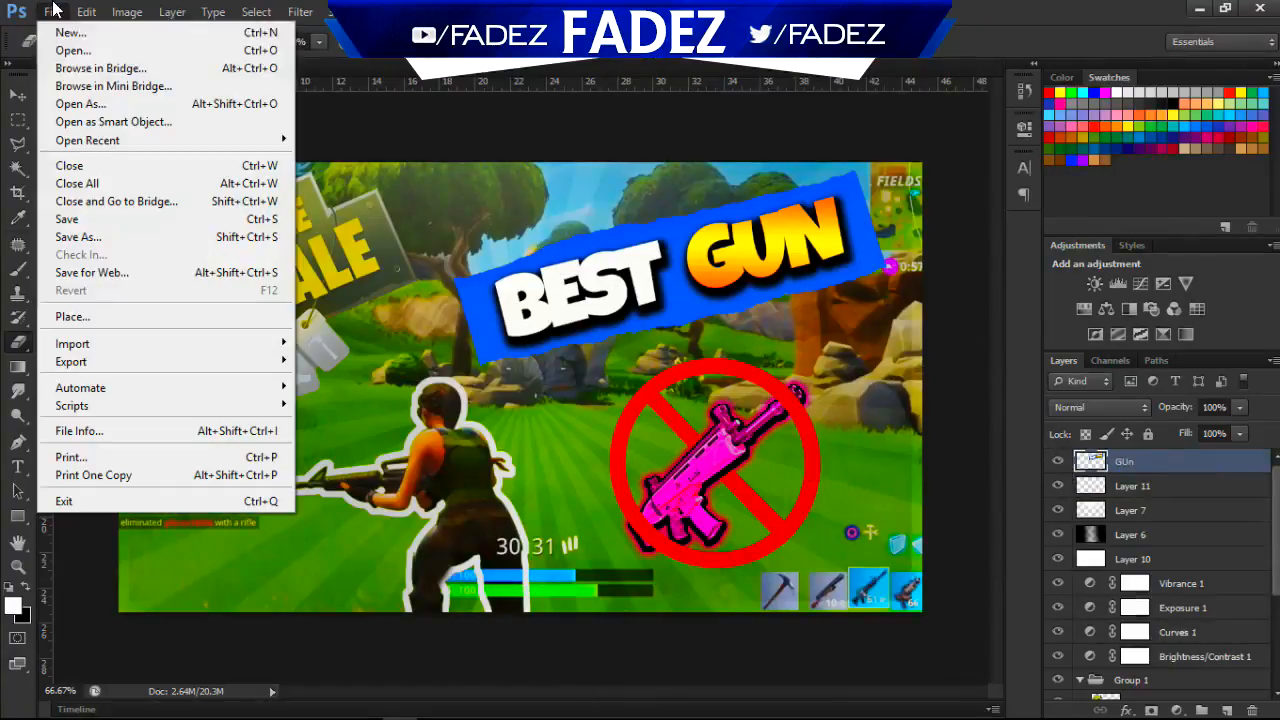
pyautogui.click(1185, 473)
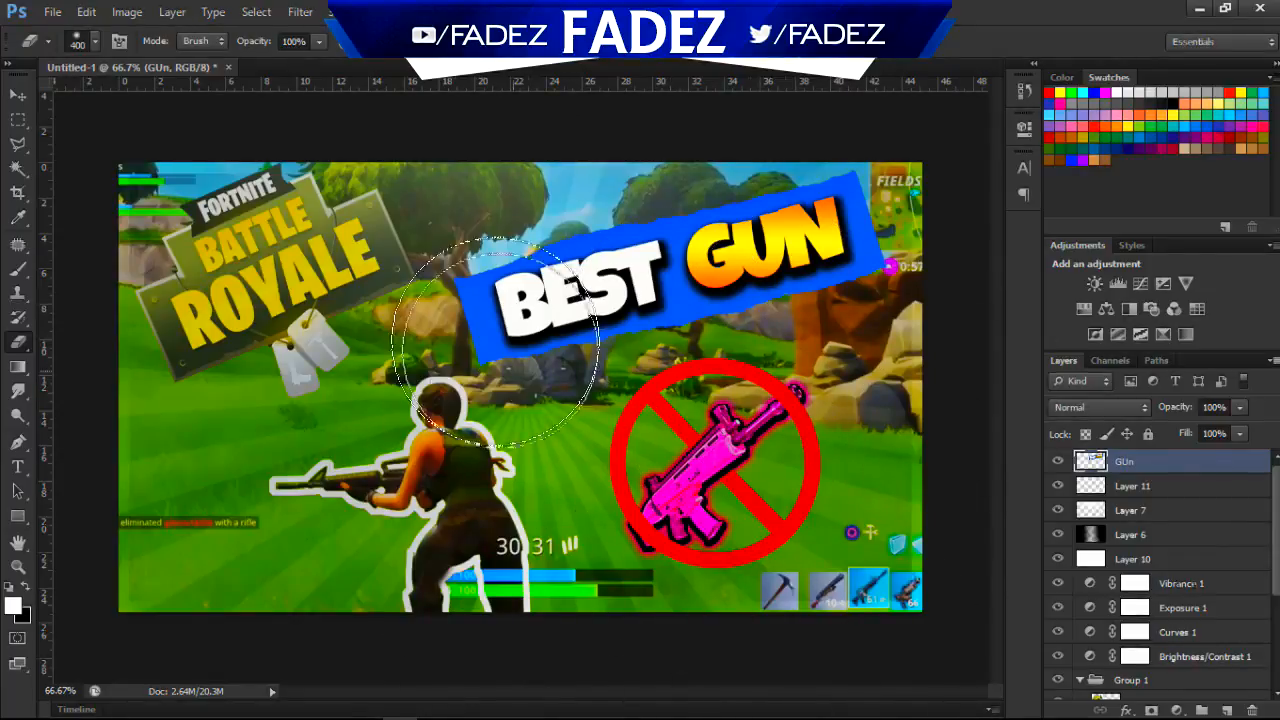
# Create a new RGB document of 1280 × 720 pixels at 72 pixels/inch with a white background.
pyautogui.click(52, 12)
pyautogui.press('Escape')
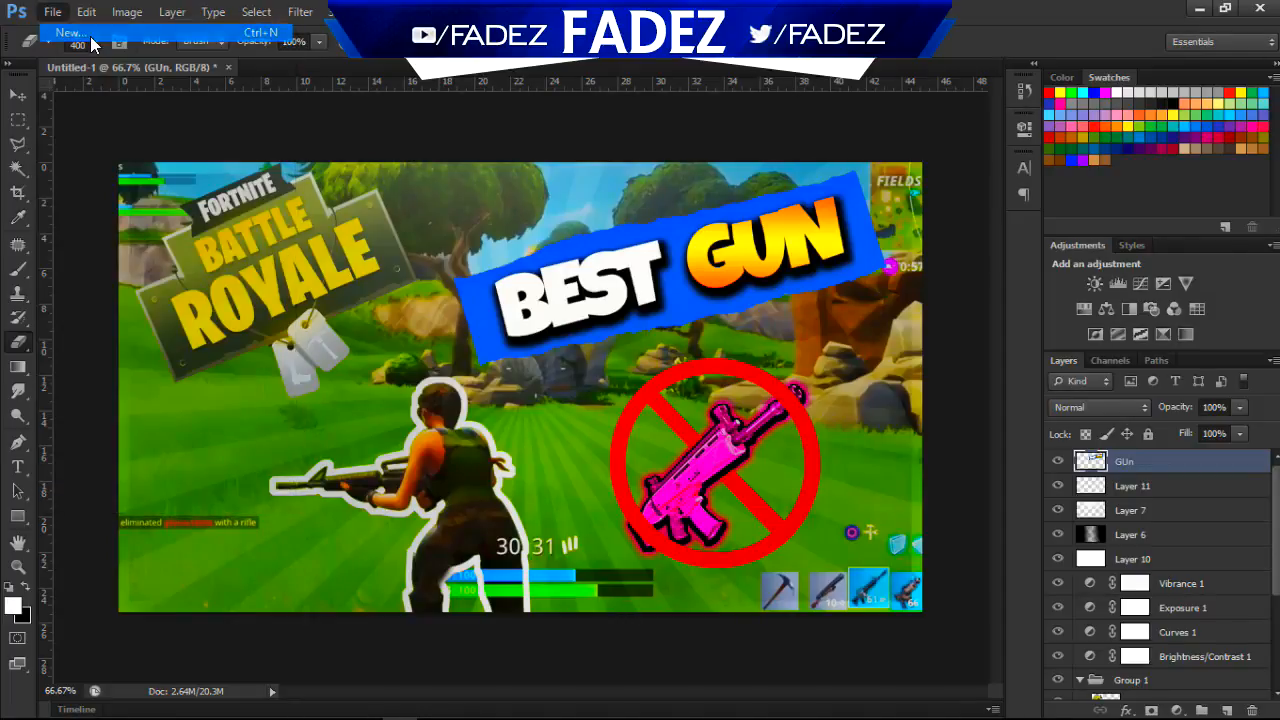
pyautogui.hotkey('ctrl', 'n')
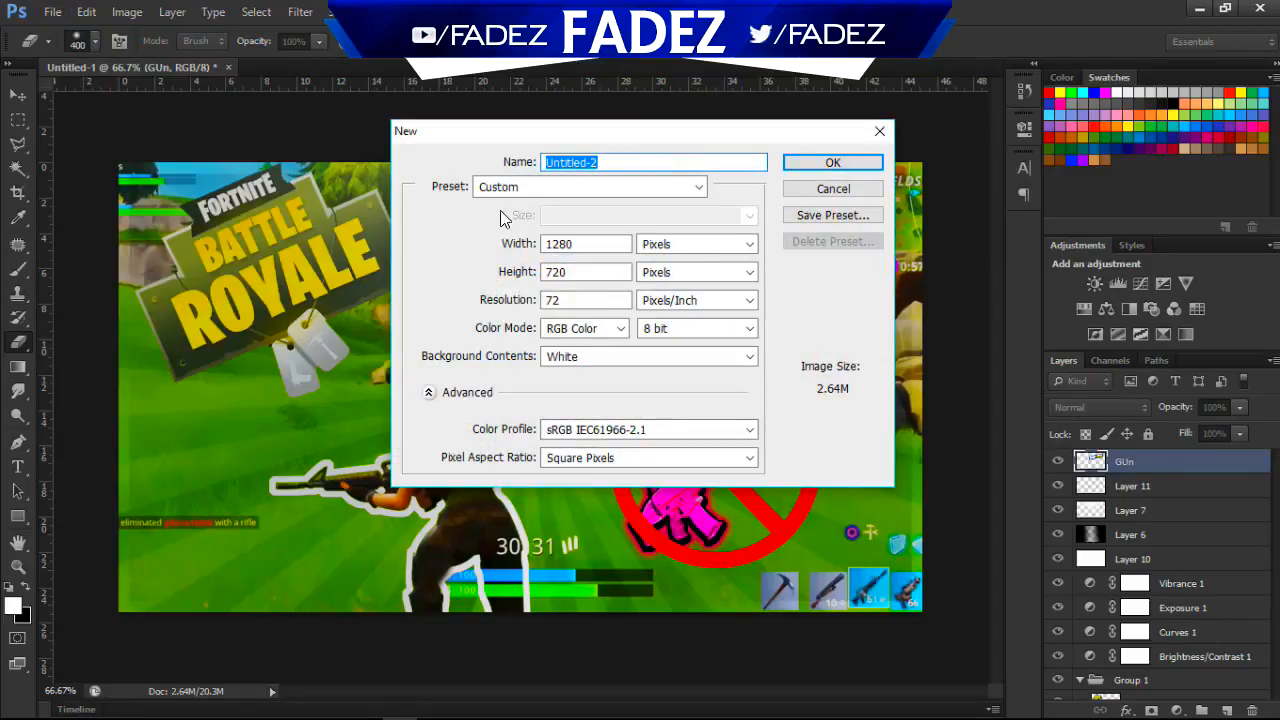
pyautogui.click(590, 244)
pyautogui.click(560, 272)
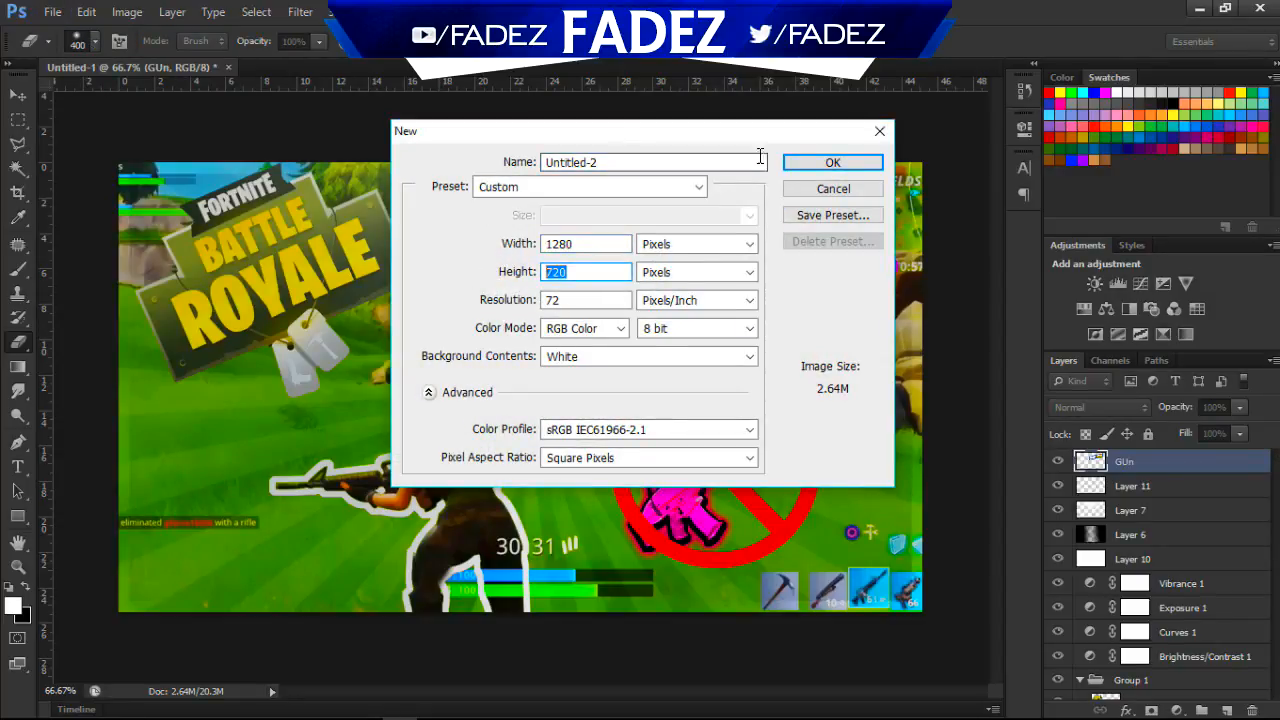
pyautogui.click(568, 300)
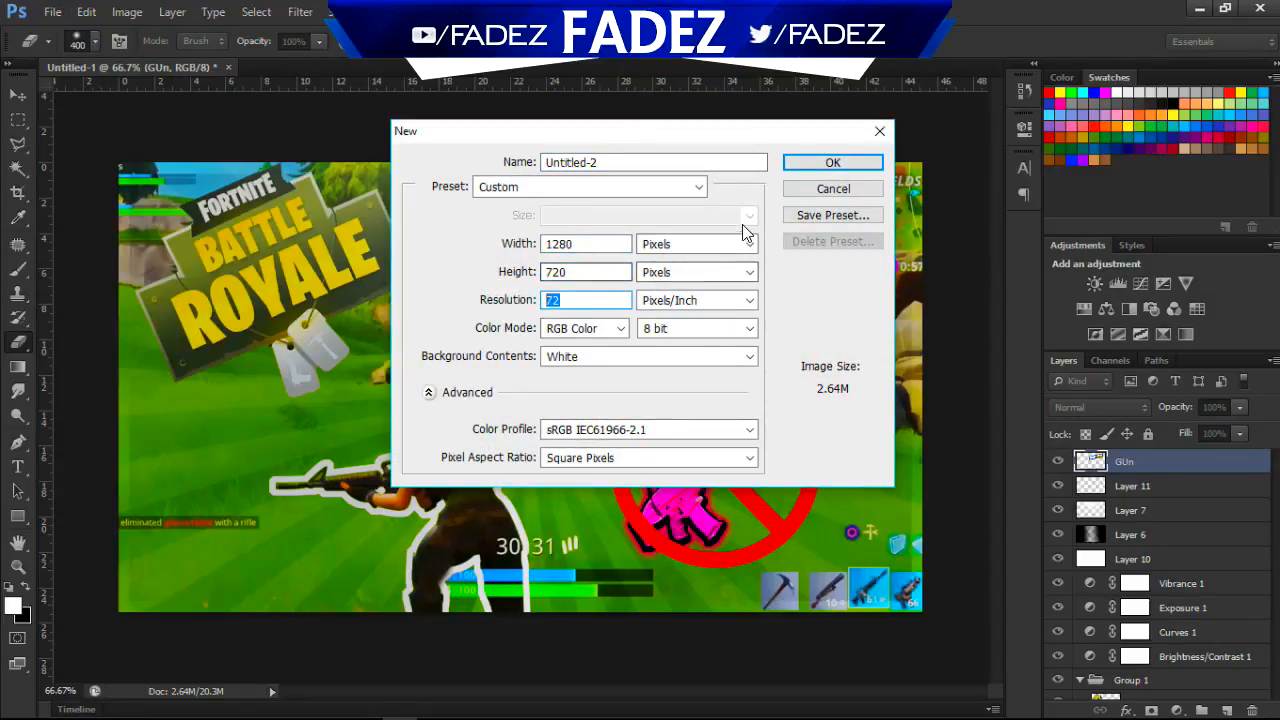
pyautogui.hotkey('shift', 'Tab')
pyautogui.hotkey('shift', 'Tab')
pyautogui.click(832, 162)
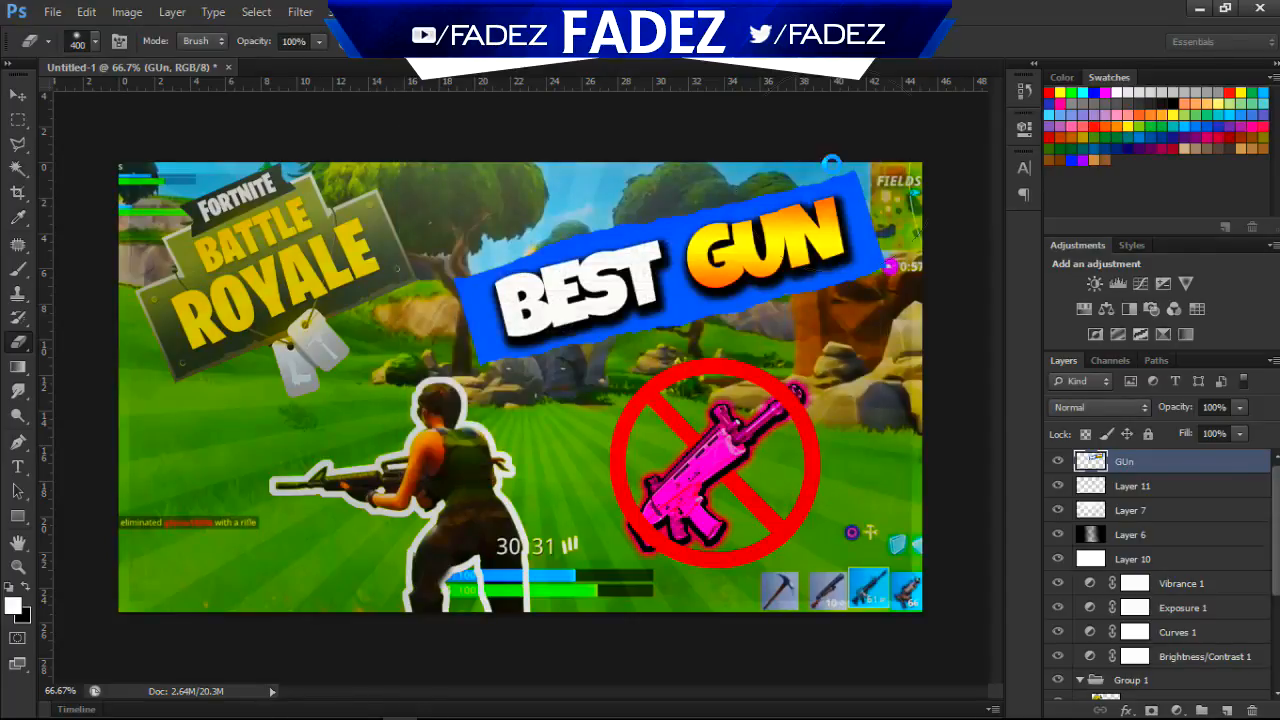
# Copy the gameplay screenshot, Layer 1, from Untitled-1 into the Untitled-2 document with the Move tool.
pyautogui.click(152, 70)
pyautogui.scroll(-5, 1160, 600)
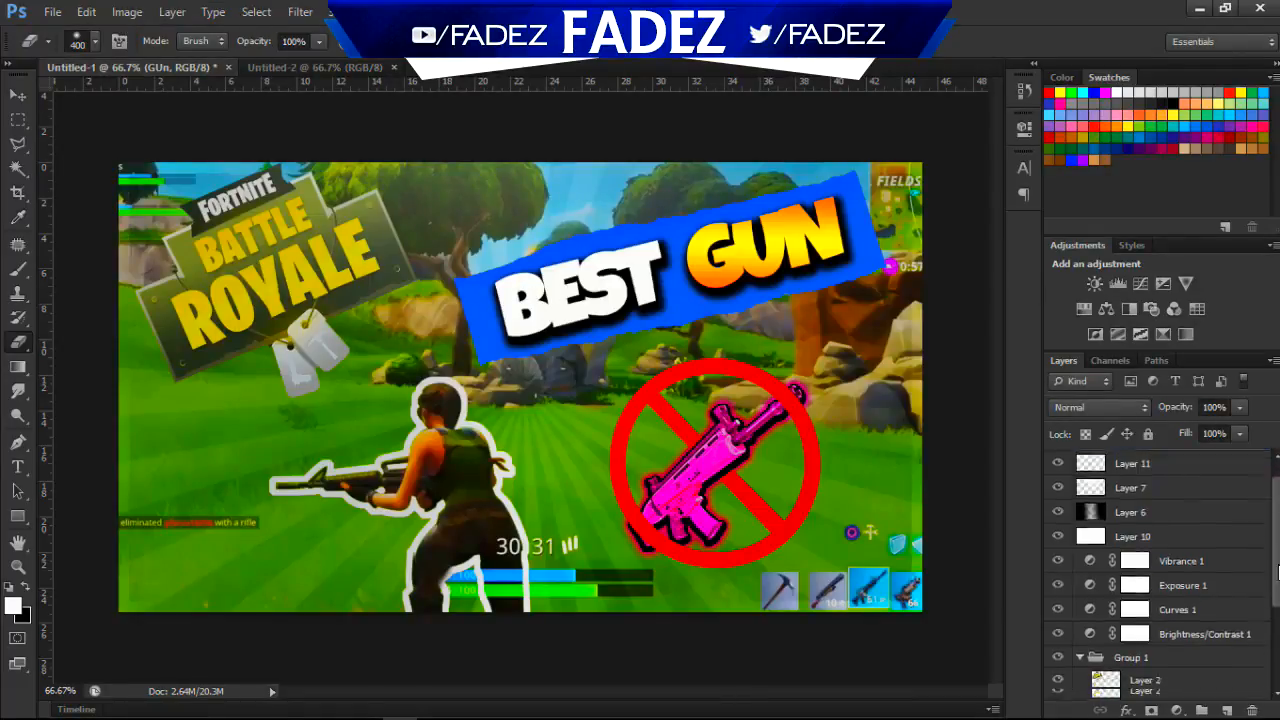
pyautogui.click(1150, 663)
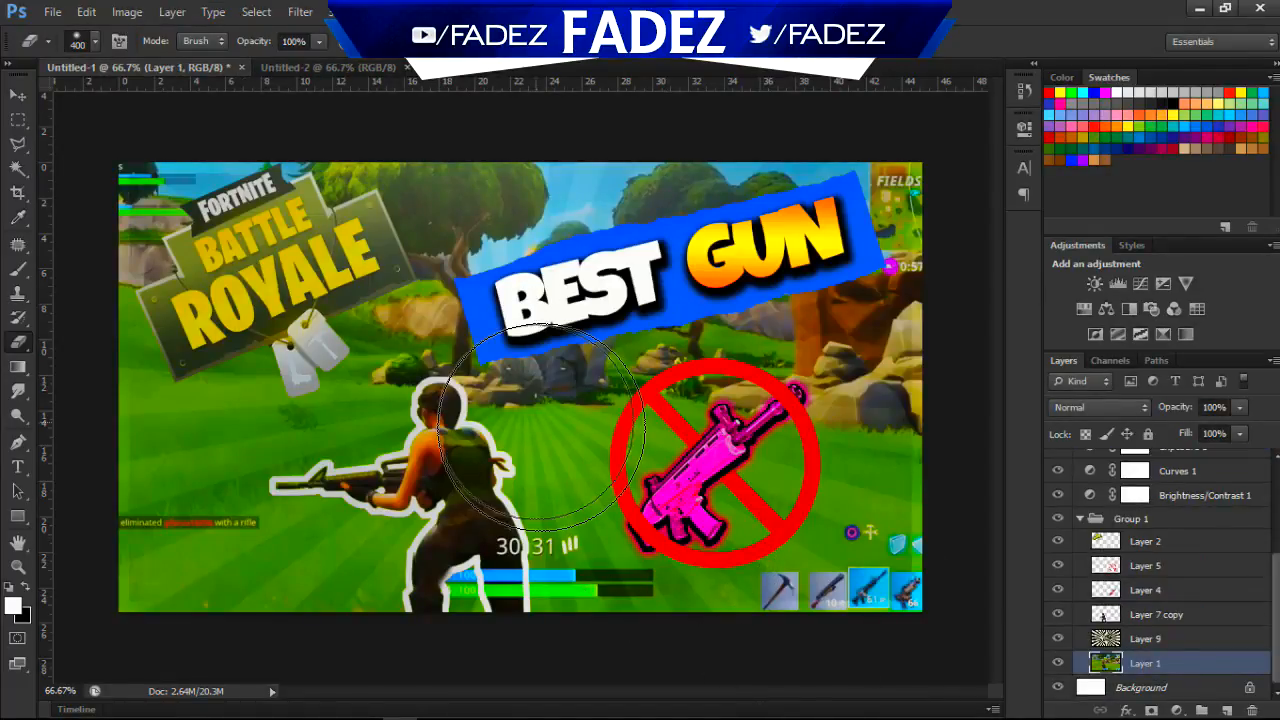
pyautogui.press('v')
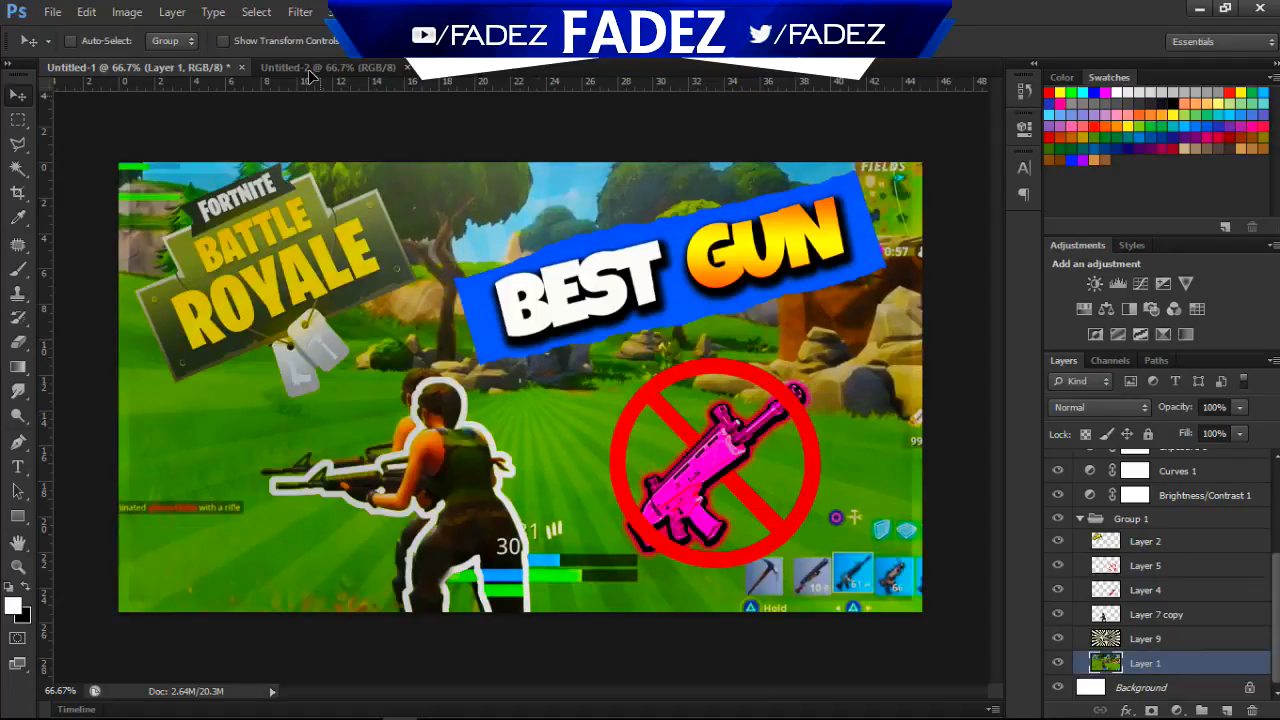
pyautogui.moveTo(358, 181); pyautogui.dragTo(600, 451)
# Move the displaced Layer 1 screenshot in Untitled-1 back into place behind the outlined character cutout.
pyautogui.click(214, 68)
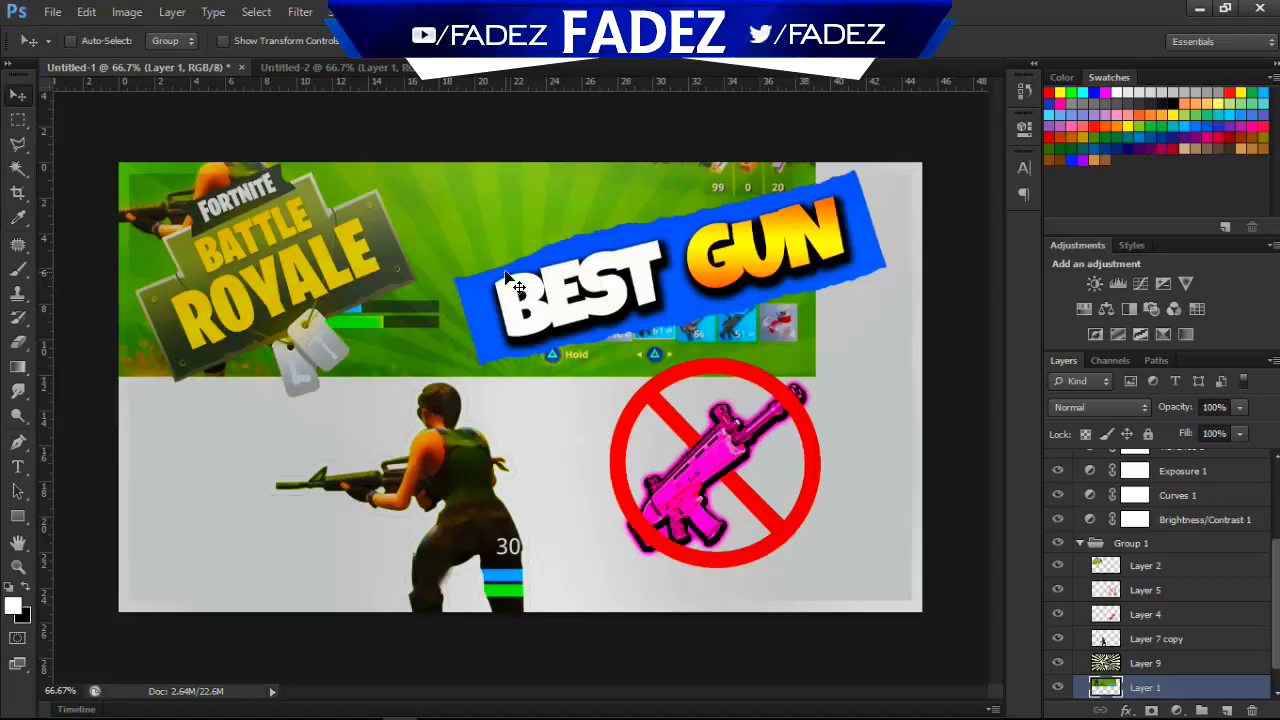
pyautogui.moveTo(458, 275); pyautogui.dragTo(633, 504)
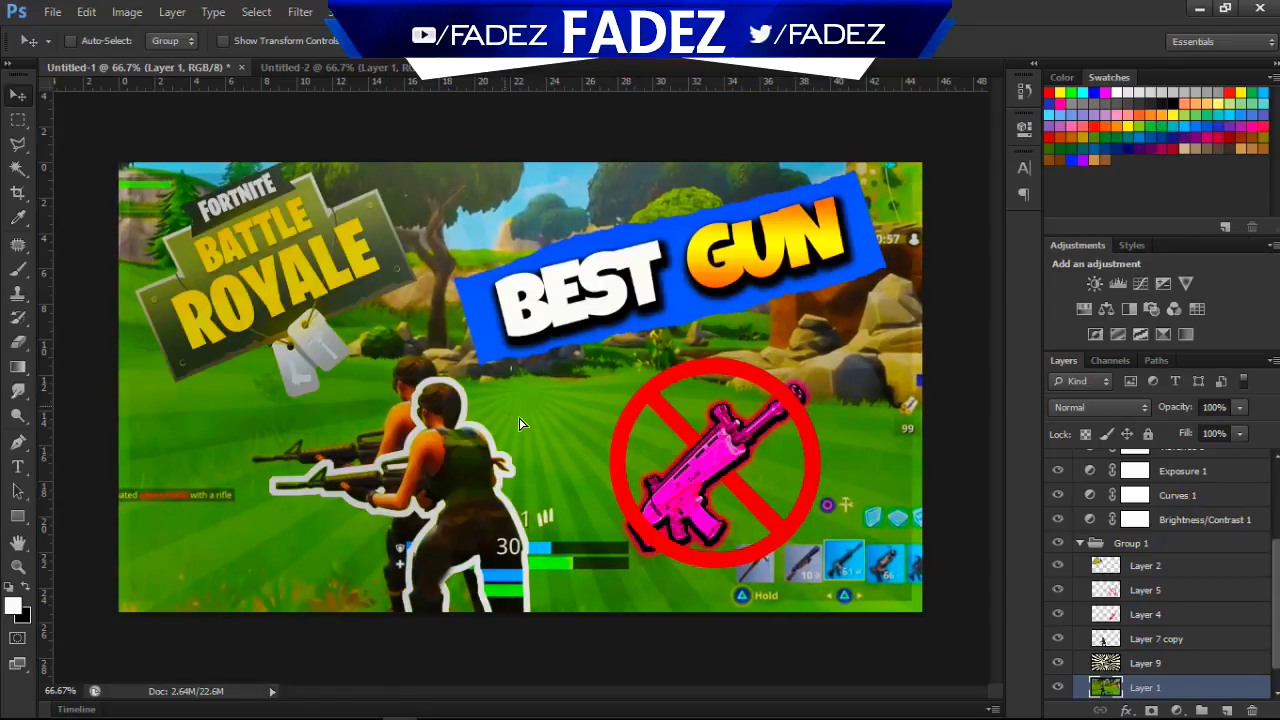
pyautogui.hotkey('shift', 'Down')
pyautogui.hotkey('shift', 'Down')
pyautogui.hotkey('shift', 'Right')
pyautogui.hotkey('shift', 'Right')
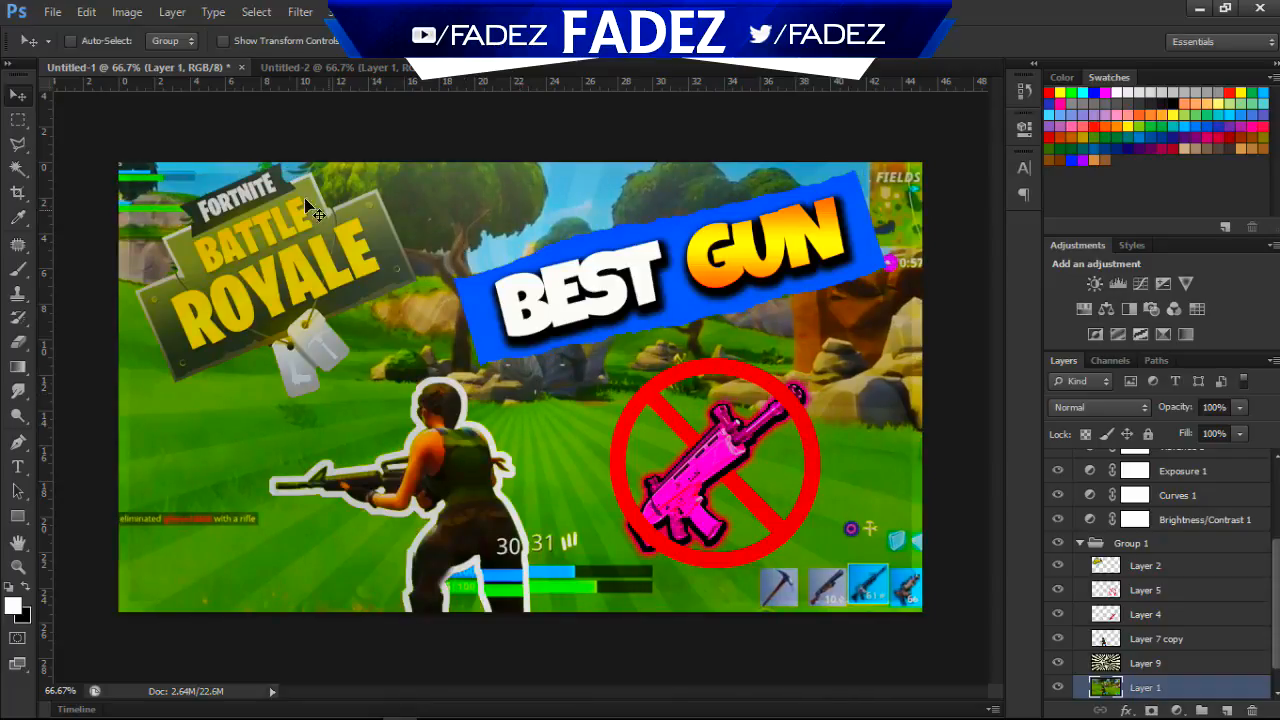
# Position the gameplay screenshot in Untitled-2 to match the background placement in Untitled-1, nudging it downward.
pyautogui.click(338, 66)
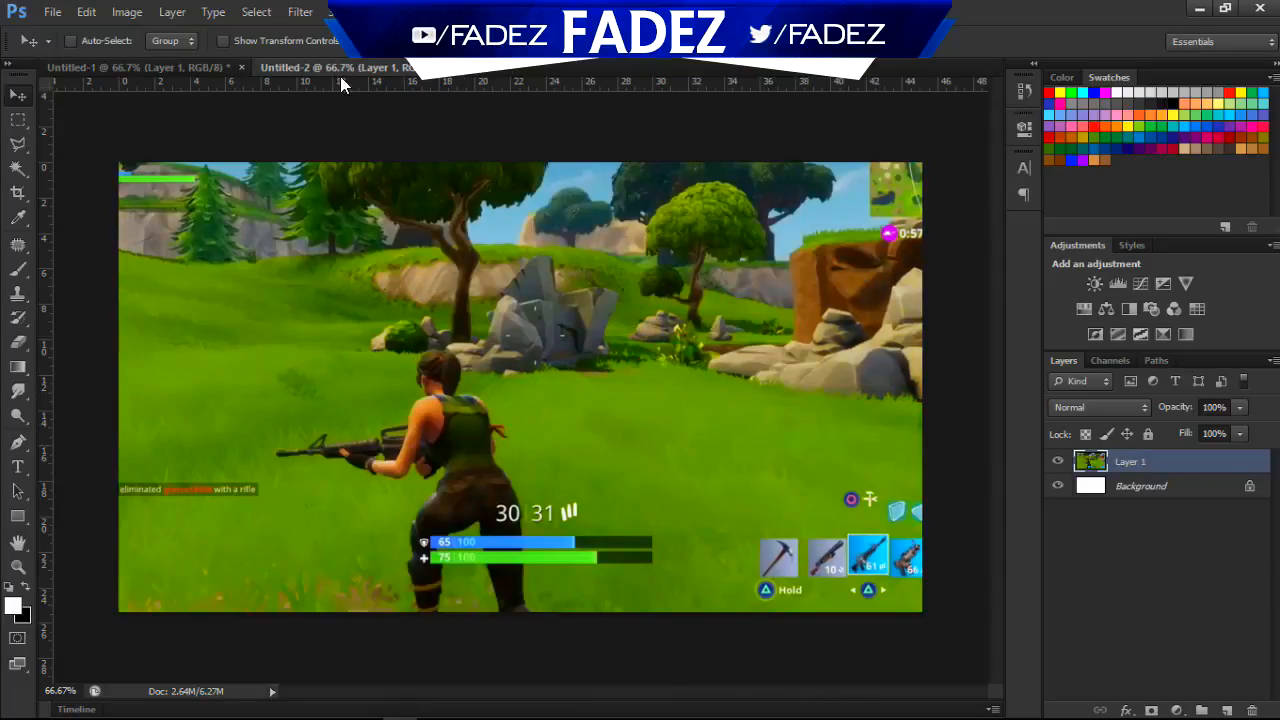
pyautogui.moveTo(461, 558); pyautogui.dragTo(452, 571)
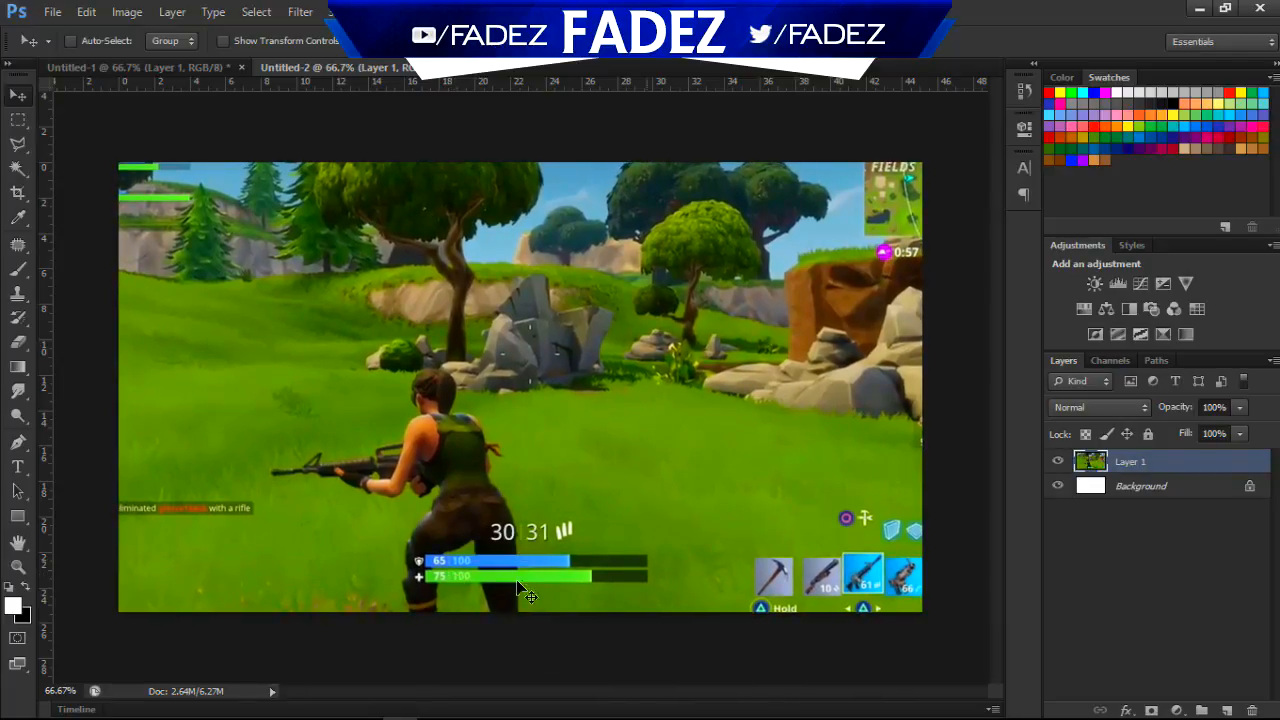
pyautogui.click(168, 66)
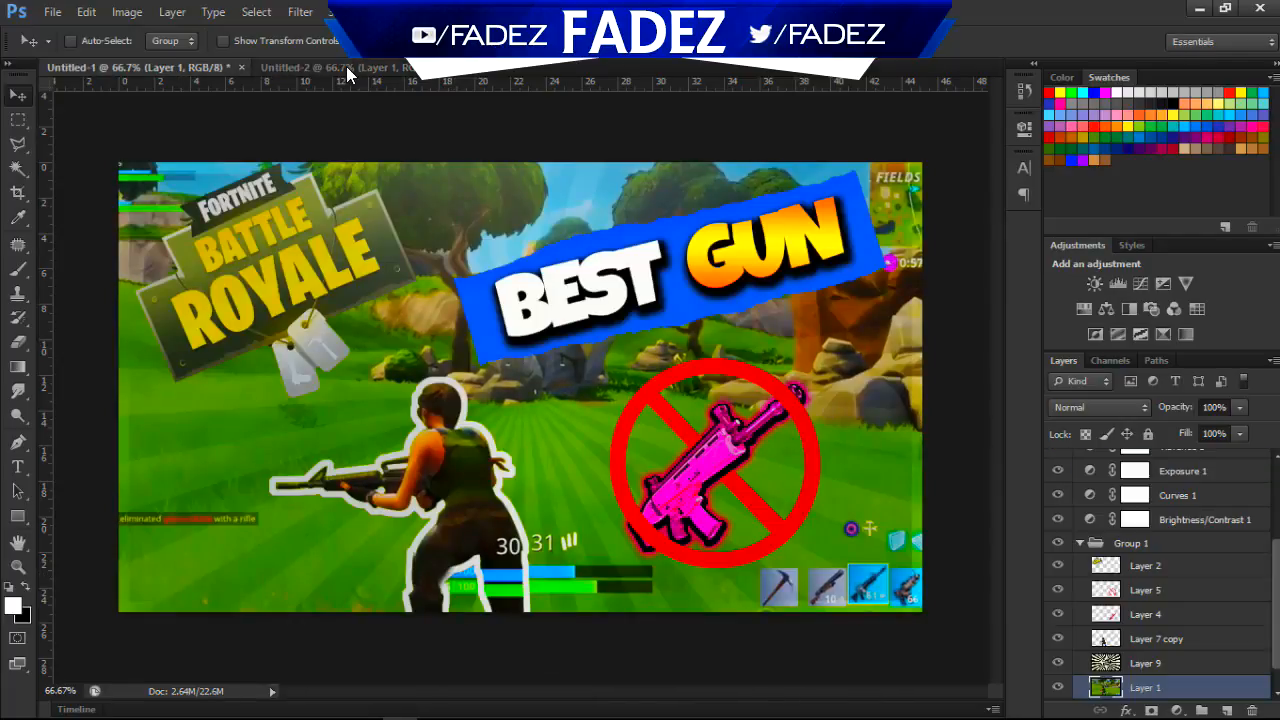
pyautogui.click(344, 66)
pyautogui.press('Down')
pyautogui.press('Down')
pyautogui.press('Down')
pyautogui.press('Down')
pyautogui.press('Down')
pyautogui.press('Down')
pyautogui.press('Down')
pyautogui.press('Down')
pyautogui.press('Down')
pyautogui.press('Down')
pyautogui.press('Down')
pyautogui.press('Down')
pyautogui.press('Down')
pyautogui.press('Down')
pyautogui.press('Down')
pyautogui.press('Down')
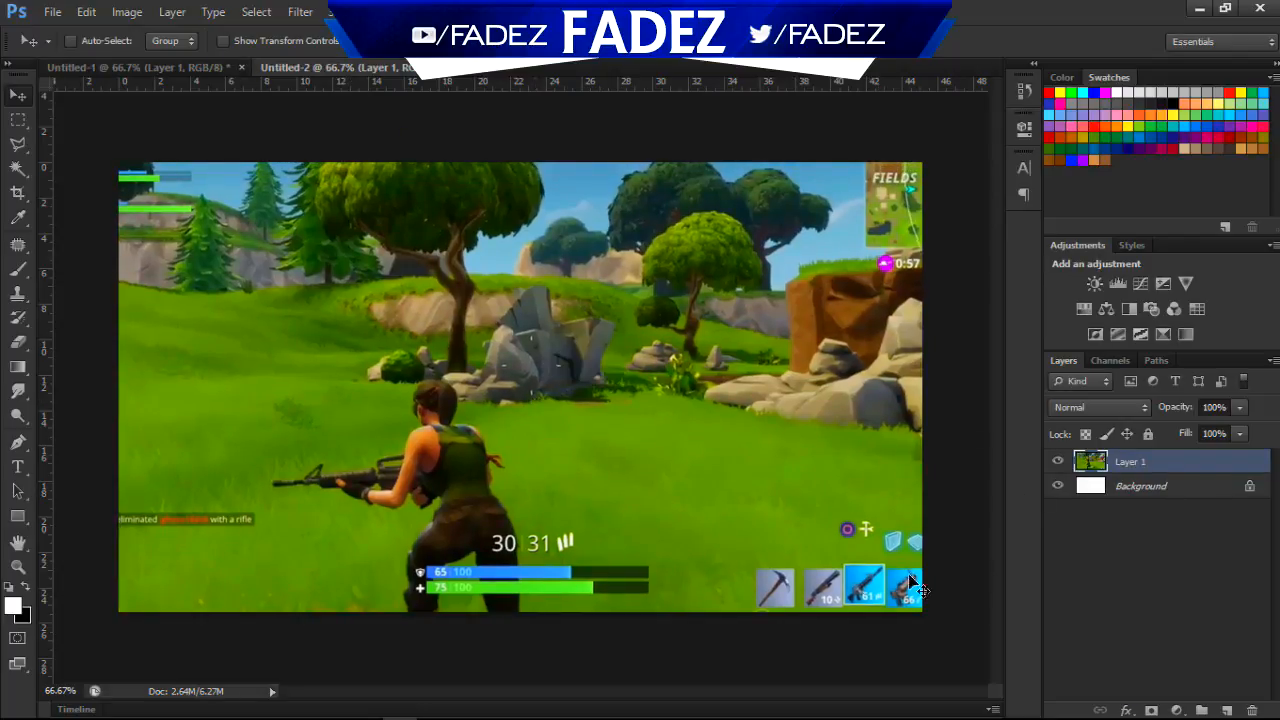
# Unlock and remove the white Background layer, and duplicate Layer 1 with the original hidden.
pyautogui.doubleClick(1250, 490)
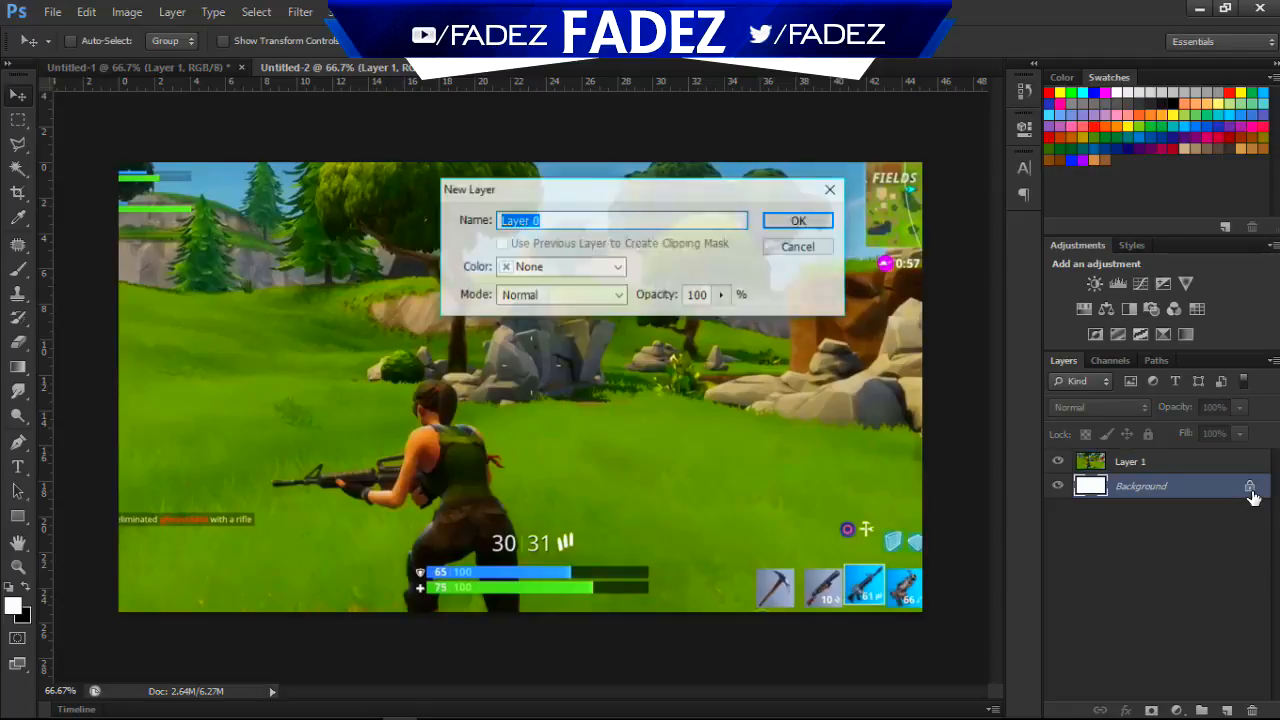
pyautogui.press('Return')
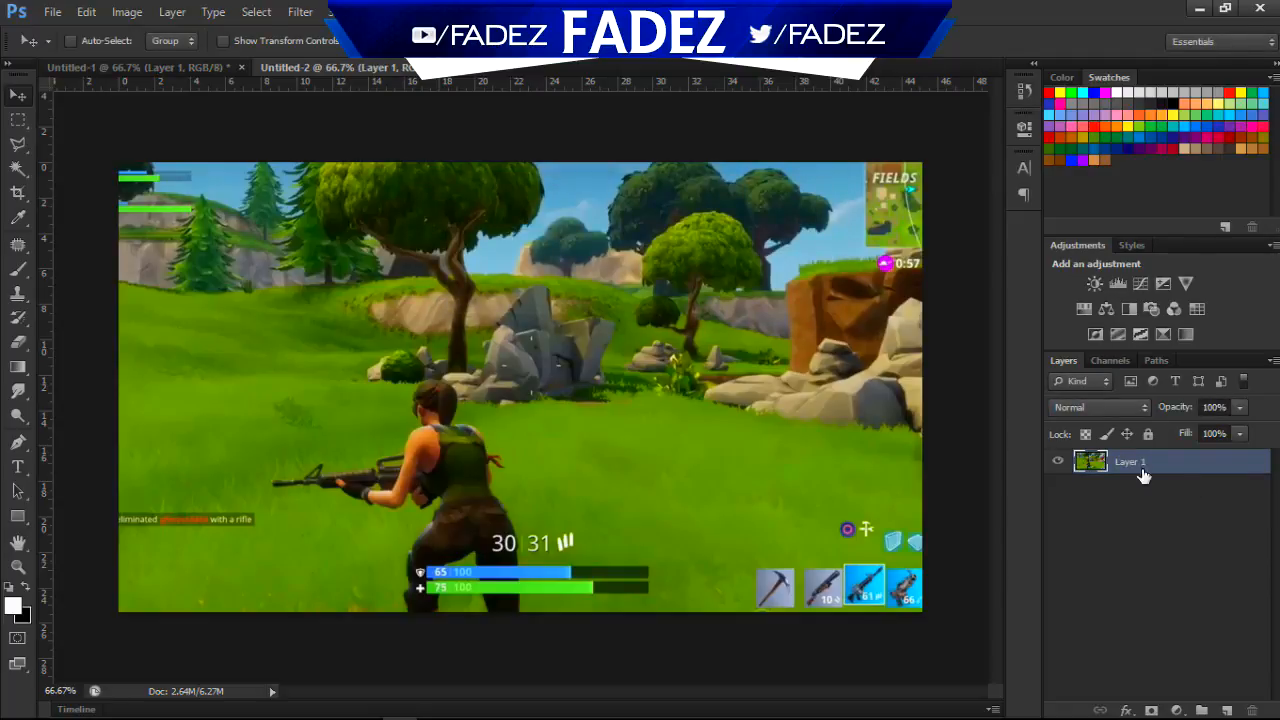
pyautogui.hotkey('ctrl', 'j')
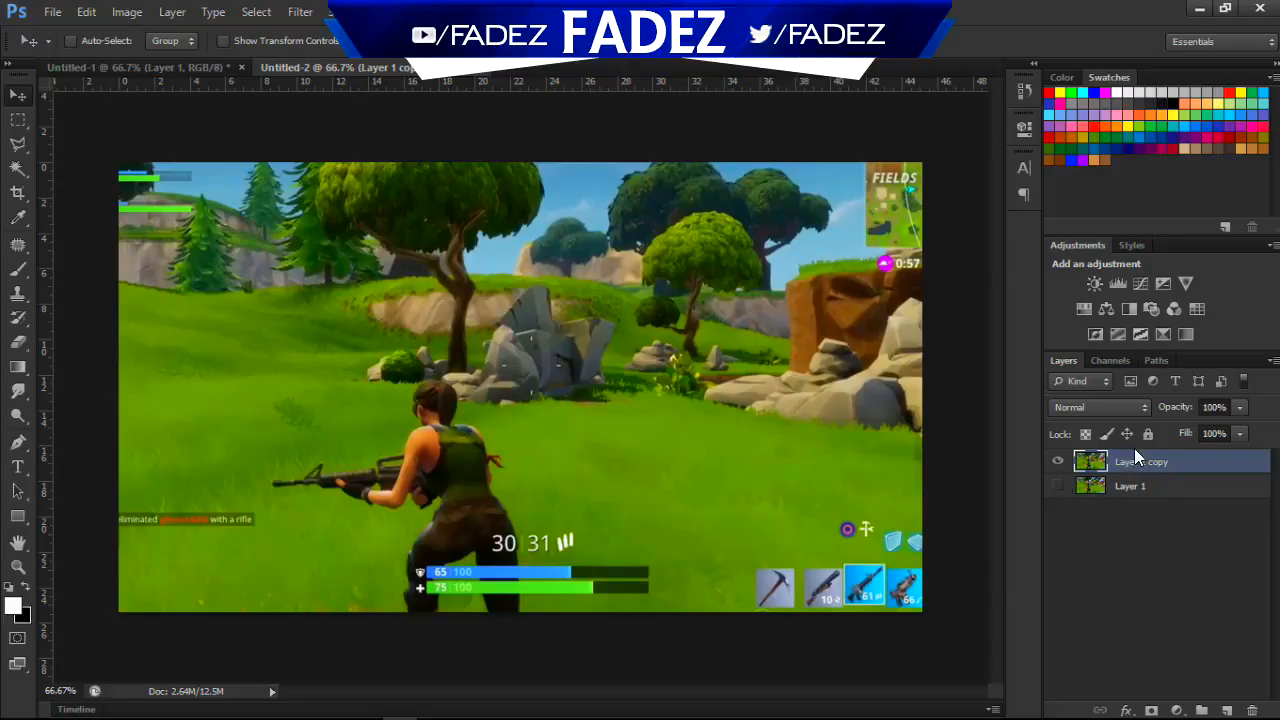
# Draw a loose Pen tool path around the character, starting and ending just below the canvas.
pyautogui.press('p')
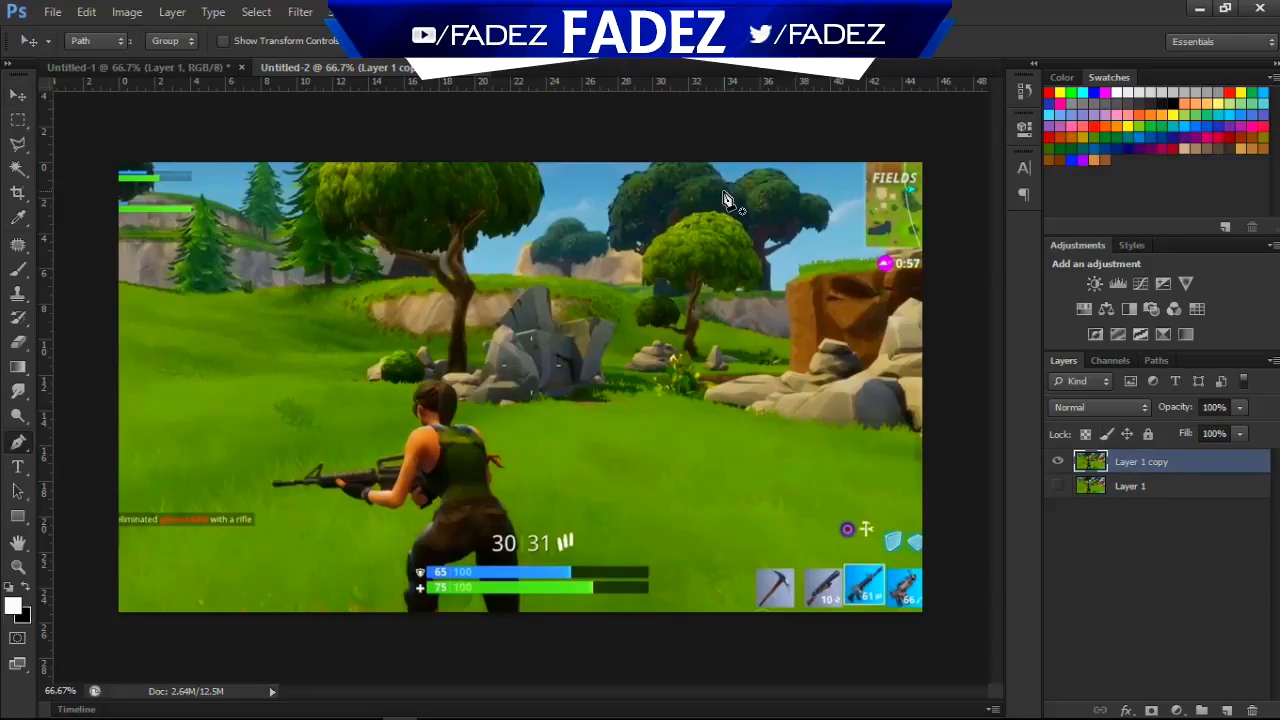
pyautogui.click(527, 636)
pyautogui.moveTo(556, 562); pyautogui.dragTo(564, 458)
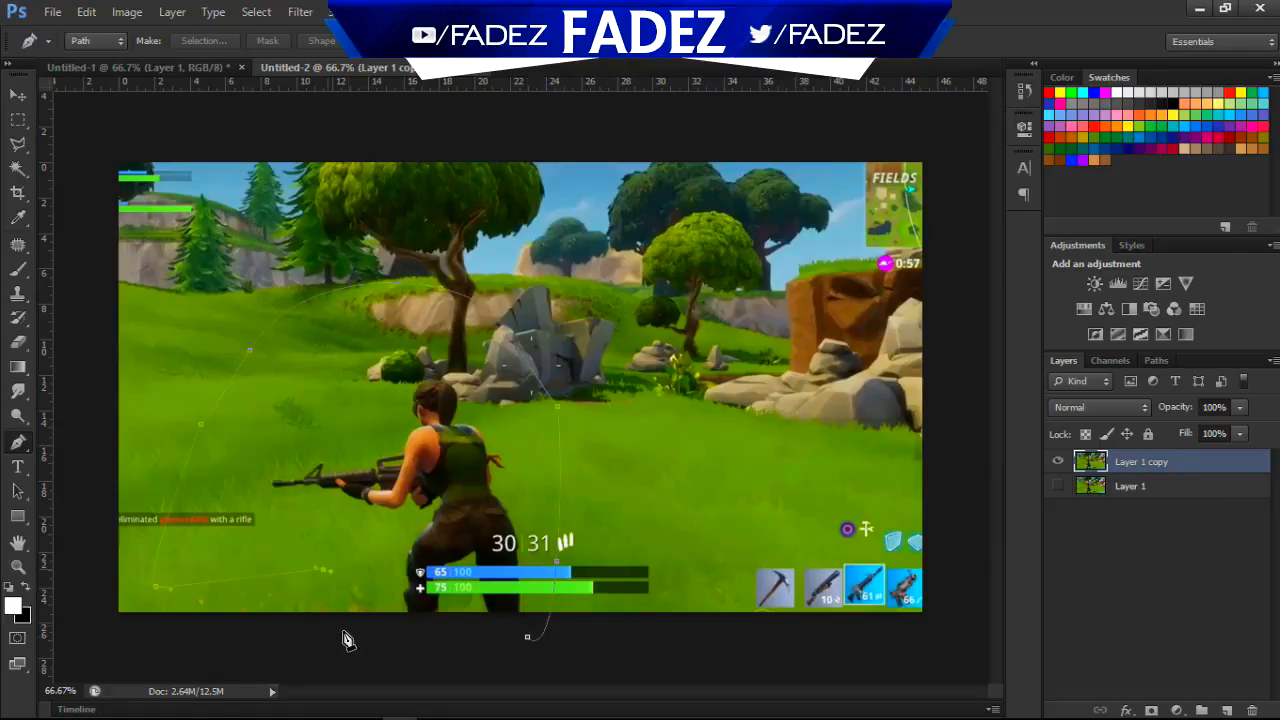
pyautogui.moveTo(345, 625); pyautogui.dragTo(322, 655)
# Continue the Pen tool path around the outside of the whole canvas and close it at its starting point.
pyautogui.hotkey('ctrl', '-')
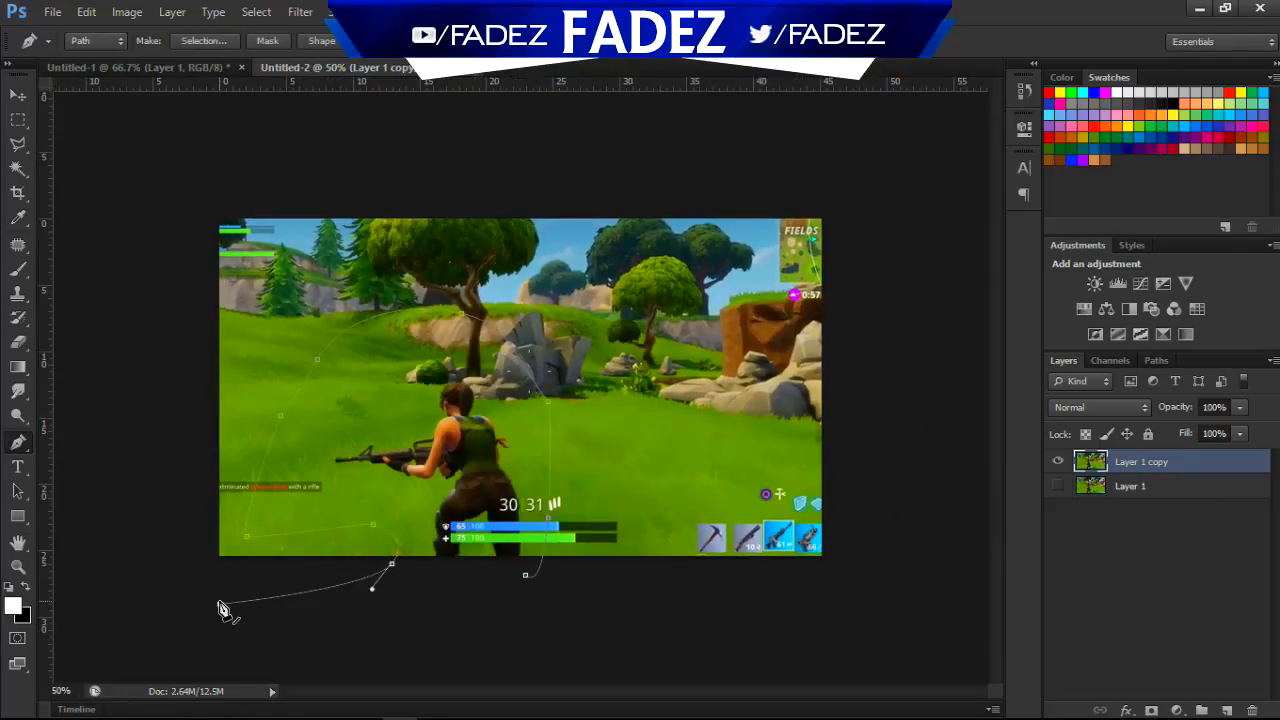
pyautogui.moveTo(220, 606); pyautogui.dragTo(236, 650)
pyautogui.click(153, 320)
pyautogui.moveTo(166, 241); pyautogui.dragTo(174, 205)
pyautogui.moveTo(323, 146); pyautogui.dragTo(443, 146)
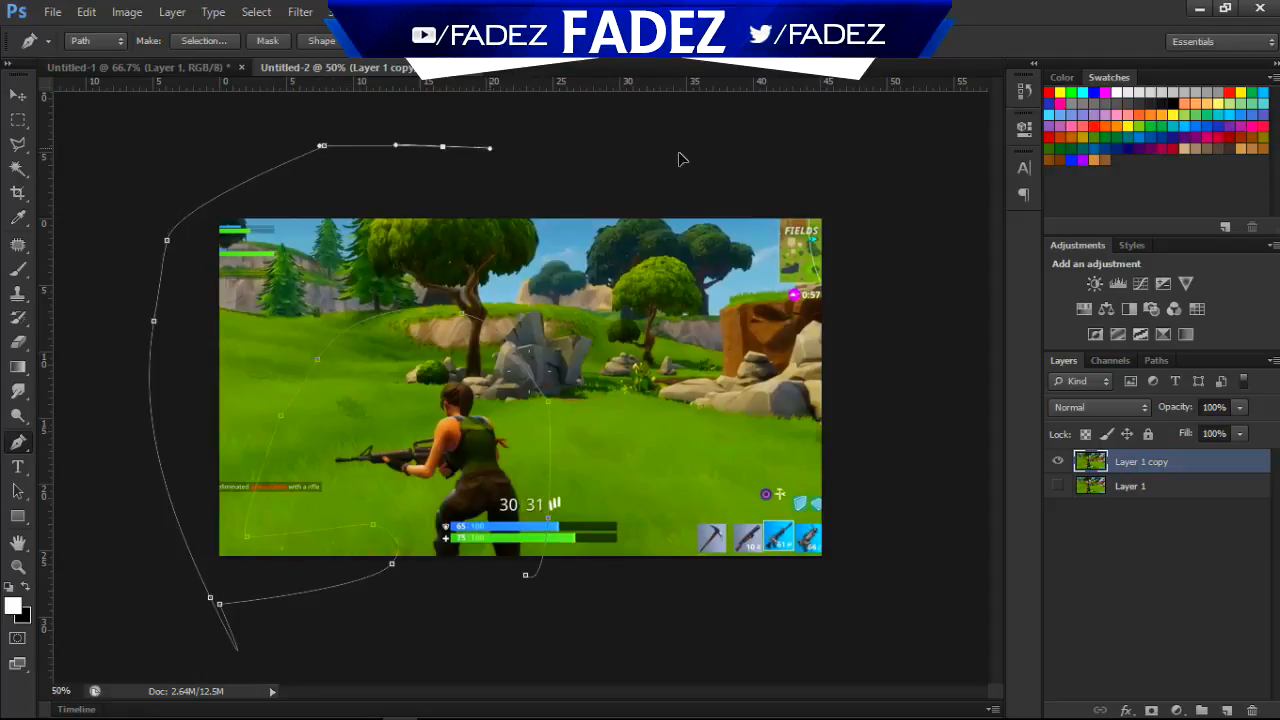
pyautogui.click(682, 155)
pyautogui.click(822, 183)
pyautogui.moveTo(872, 283); pyautogui.dragTo(893, 359)
pyautogui.moveTo(863, 605); pyautogui.dragTo(737, 638)
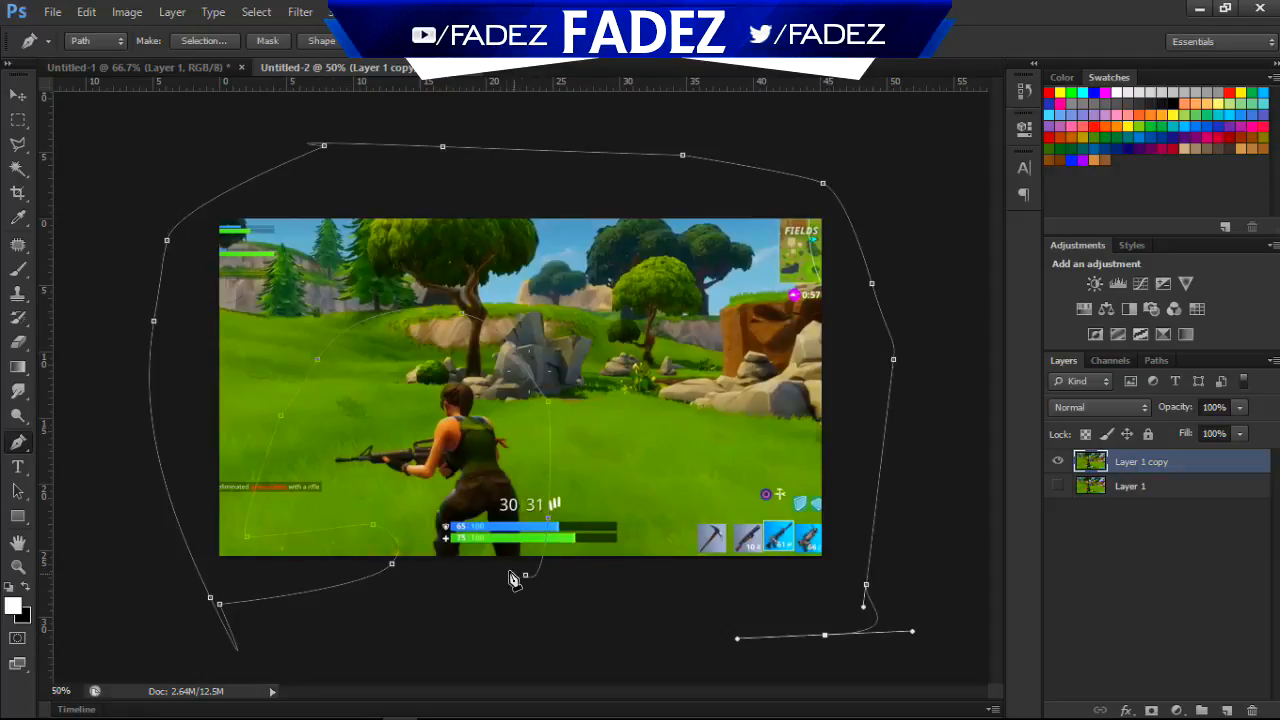
pyautogui.click(527, 583)
# Create a vector mask on Layer 1 copy from the path, rasterize it, and apply the resulting layer mask.
pyautogui.rightClick(706, 408)
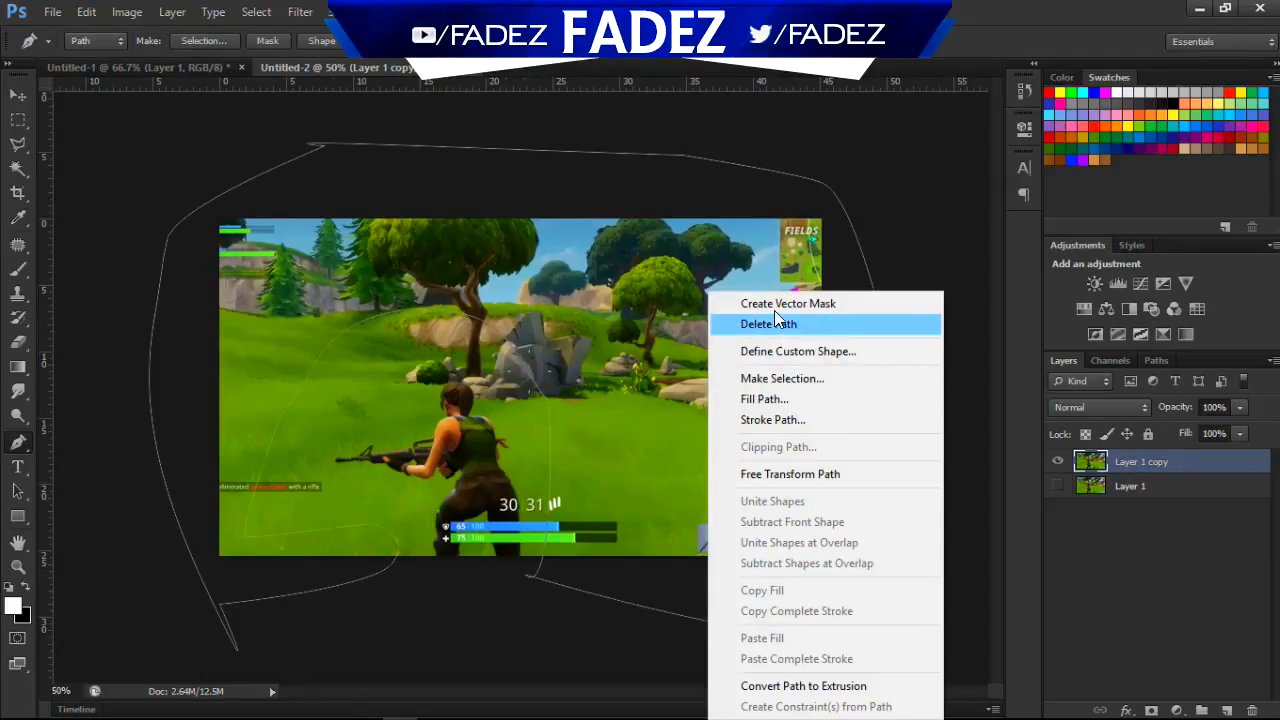
pyautogui.click(778, 301)
pyautogui.rightClick(1143, 468)
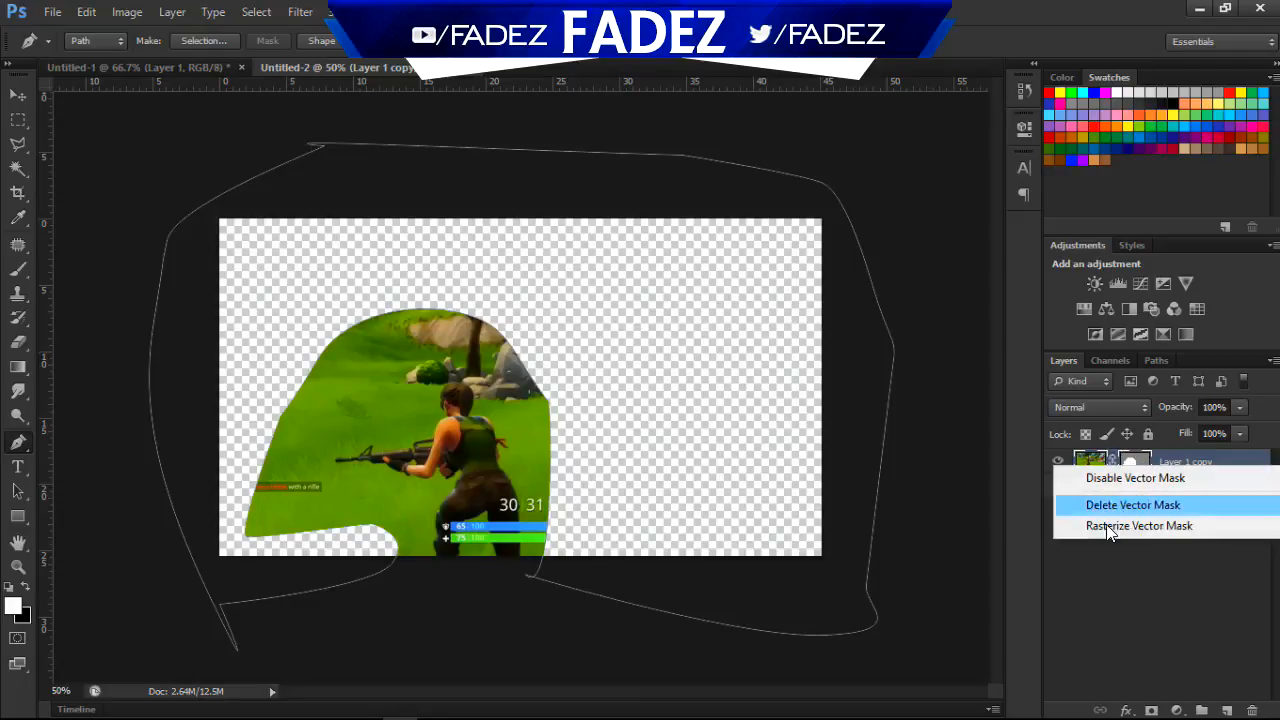
pyautogui.click(1106, 522)
pyautogui.rightClick(1130, 468)
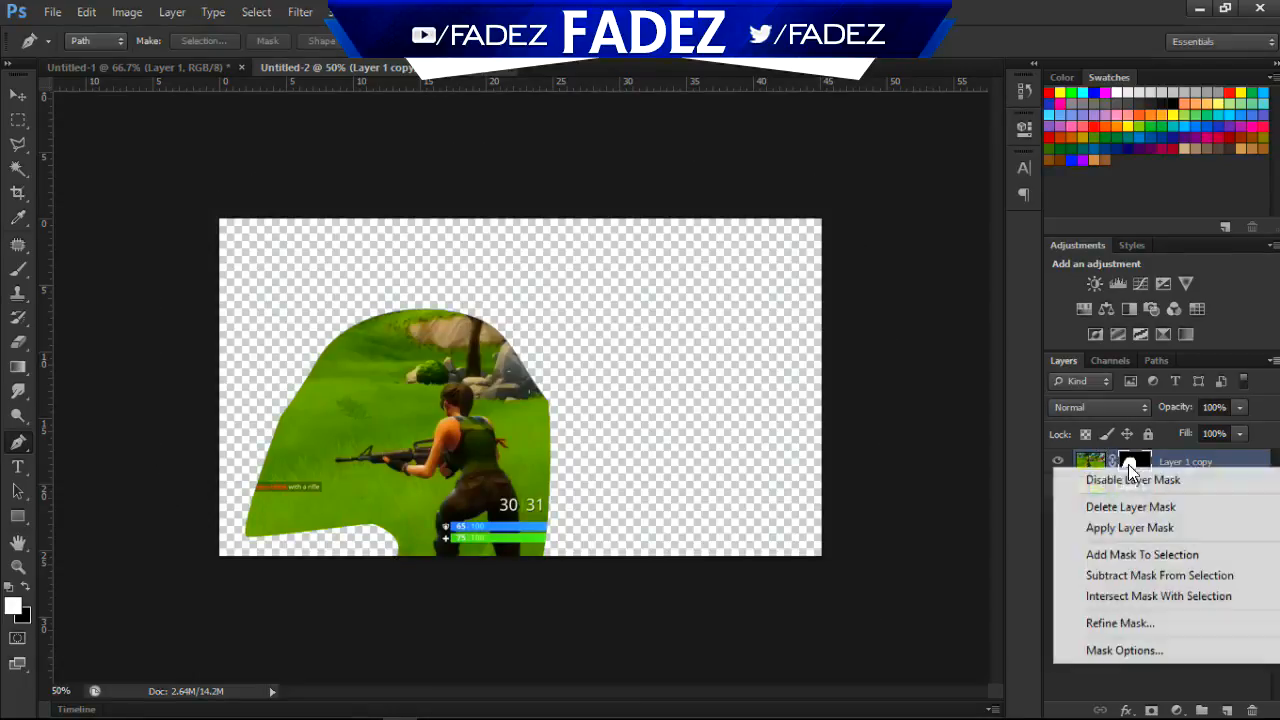
pyautogui.click(1129, 527)
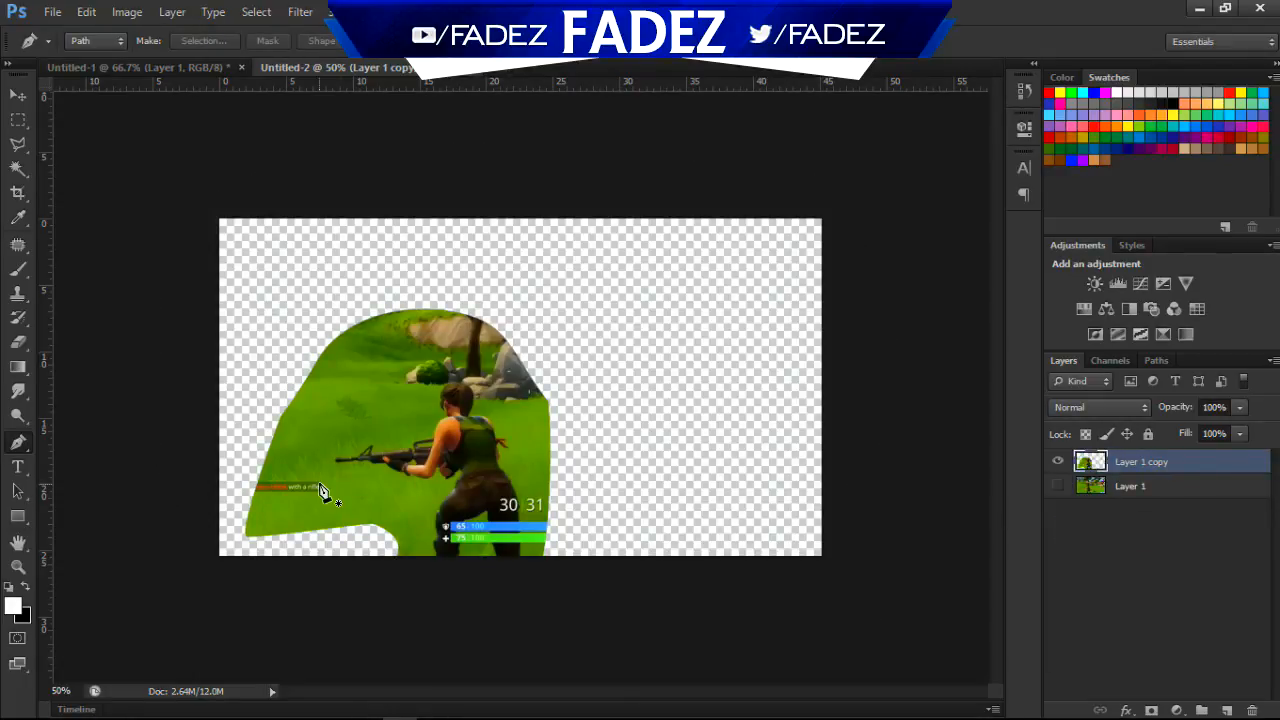
# Select the character's body, legs and rifle on Layer 1 copy with the Quick Selection tool.
pyautogui.hotkey('ctrl', '+')
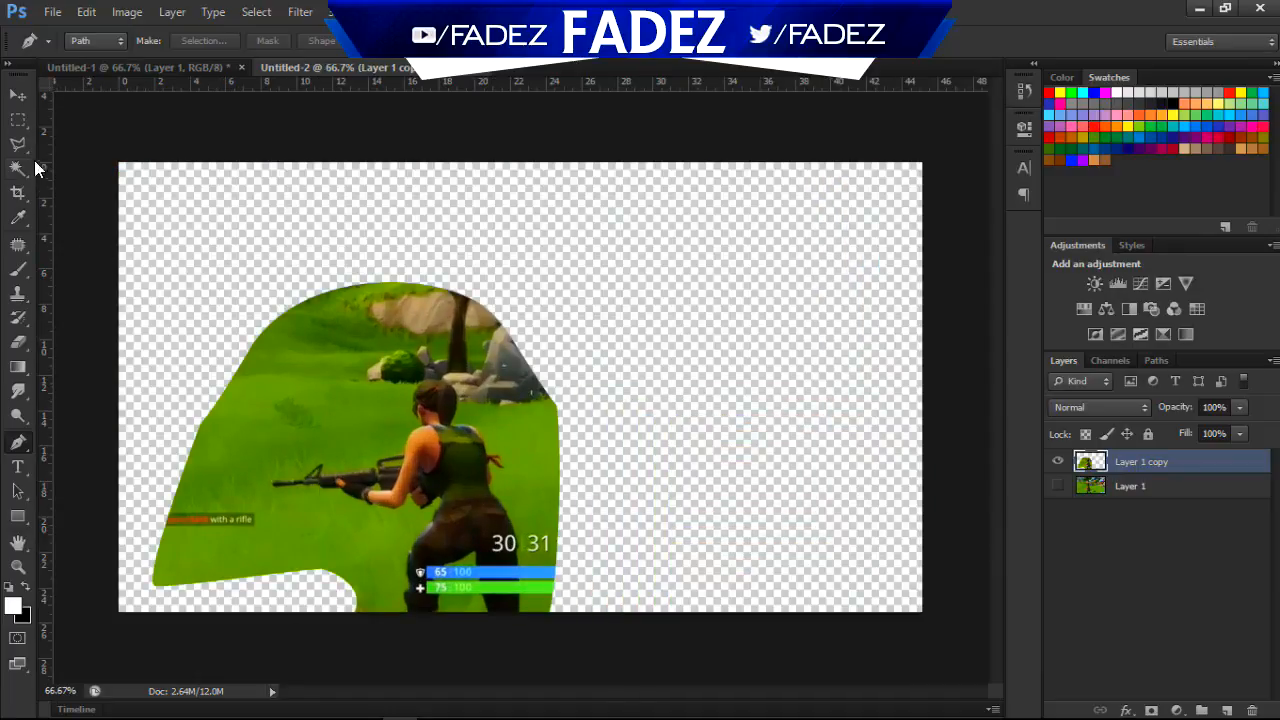
pyautogui.rightClick(20, 168)
pyautogui.click(112, 166)
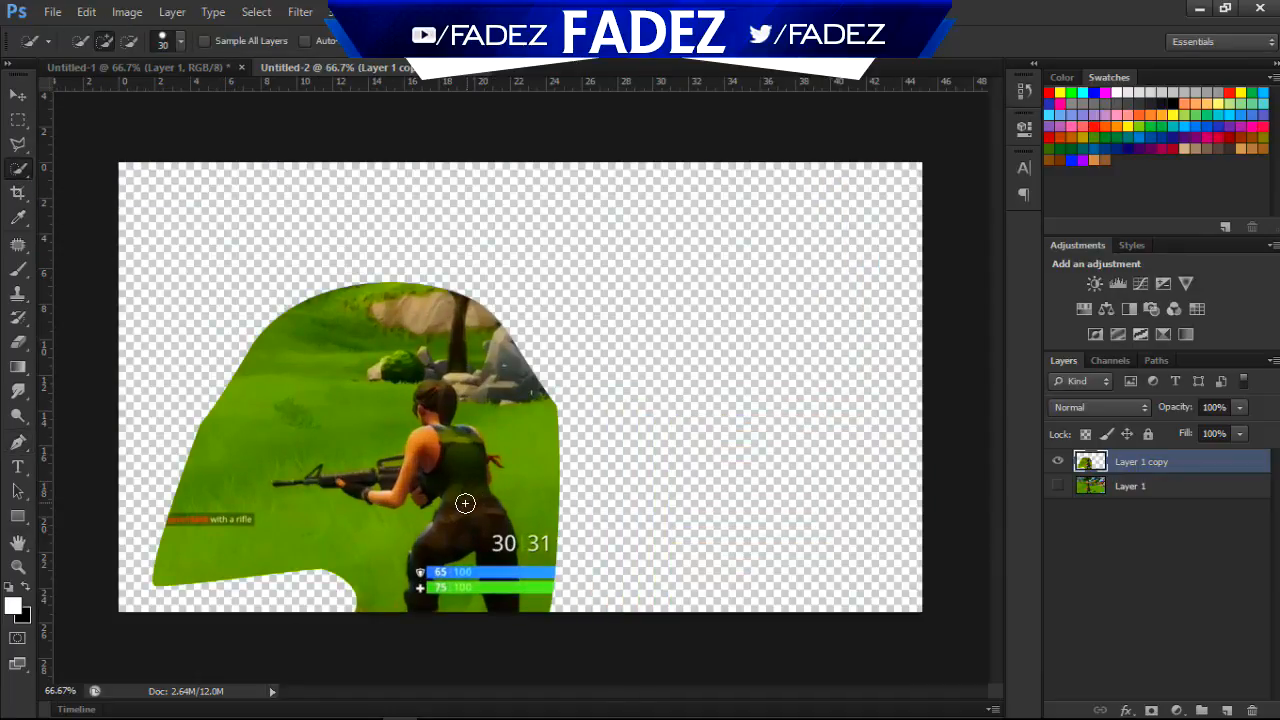
pyautogui.moveTo(440, 418)
pyautogui.mouseDown()
pyautogui.moveTo(428, 398)
pyautogui.moveTo(419, 405)
pyautogui.mouseUp()
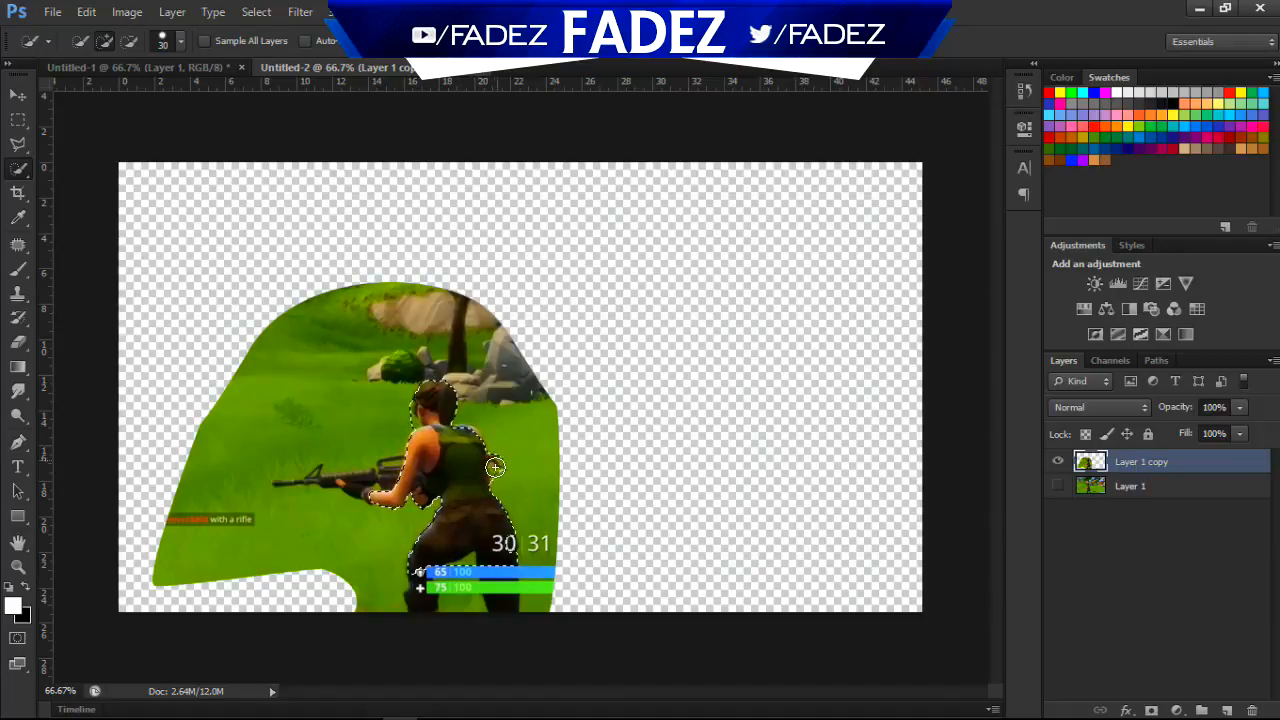
pyautogui.moveTo(495, 467); pyautogui.dragTo(468, 432)
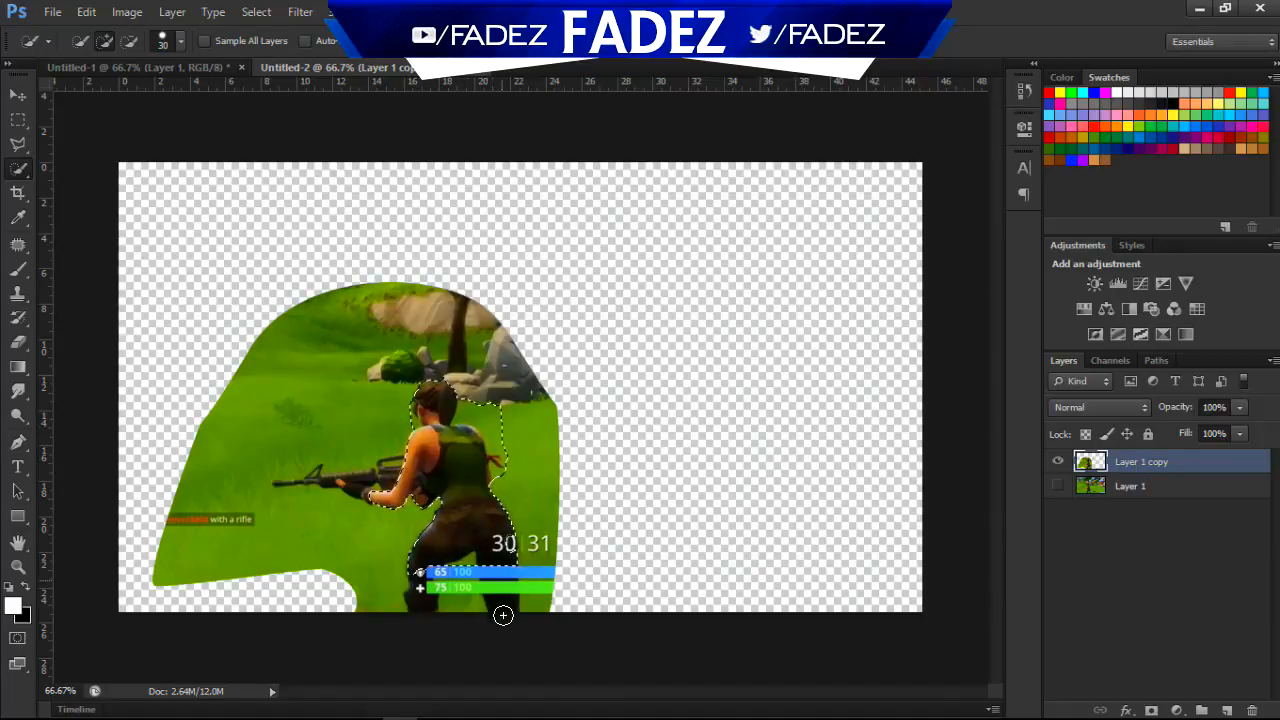
pyautogui.moveTo(503, 612); pyautogui.dragTo(565, 583)
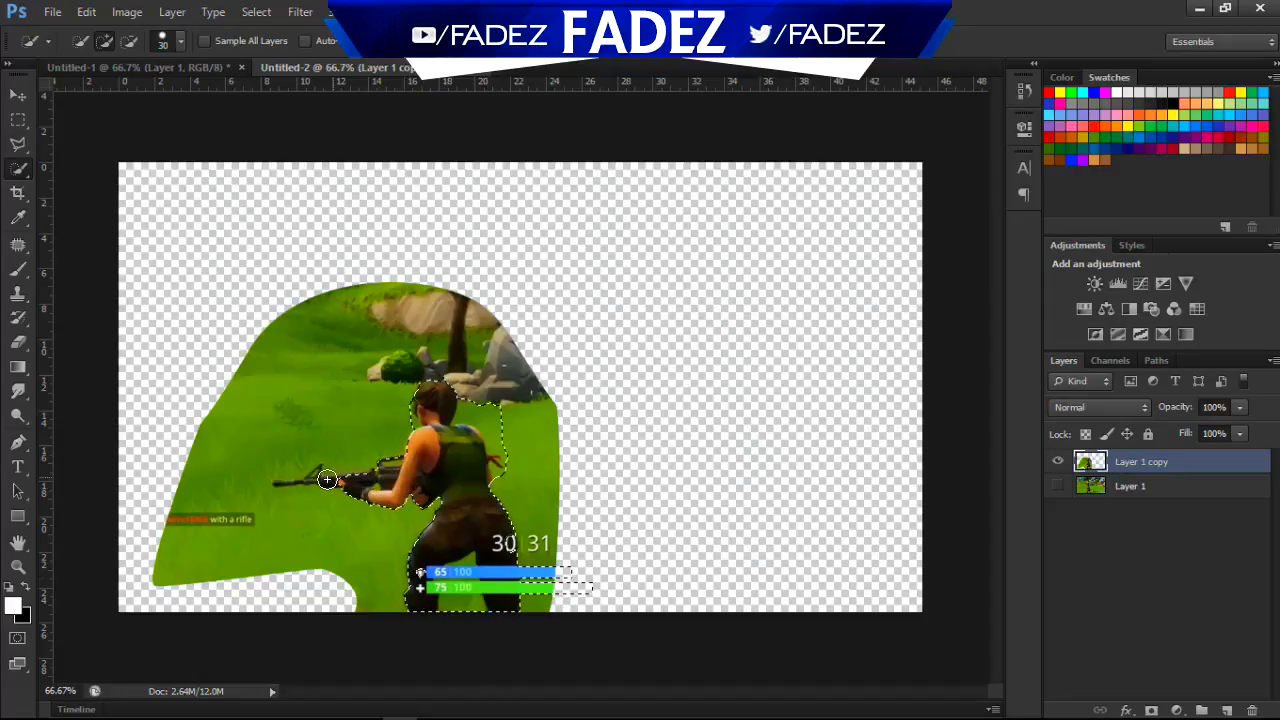
pyautogui.moveTo(310, 478); pyautogui.dragTo(285, 485)
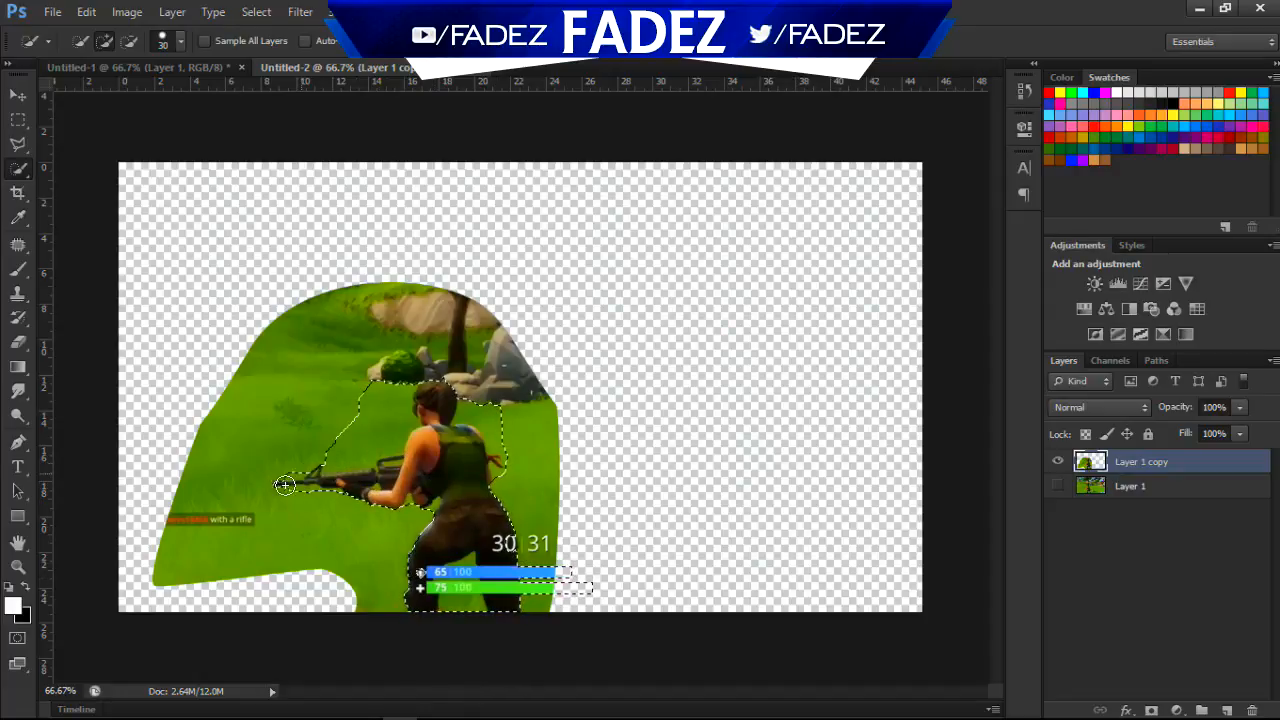
# Try to copy the selected character to a new layer and delete Layer 1 copy.
pyautogui.rightClick(422, 462)
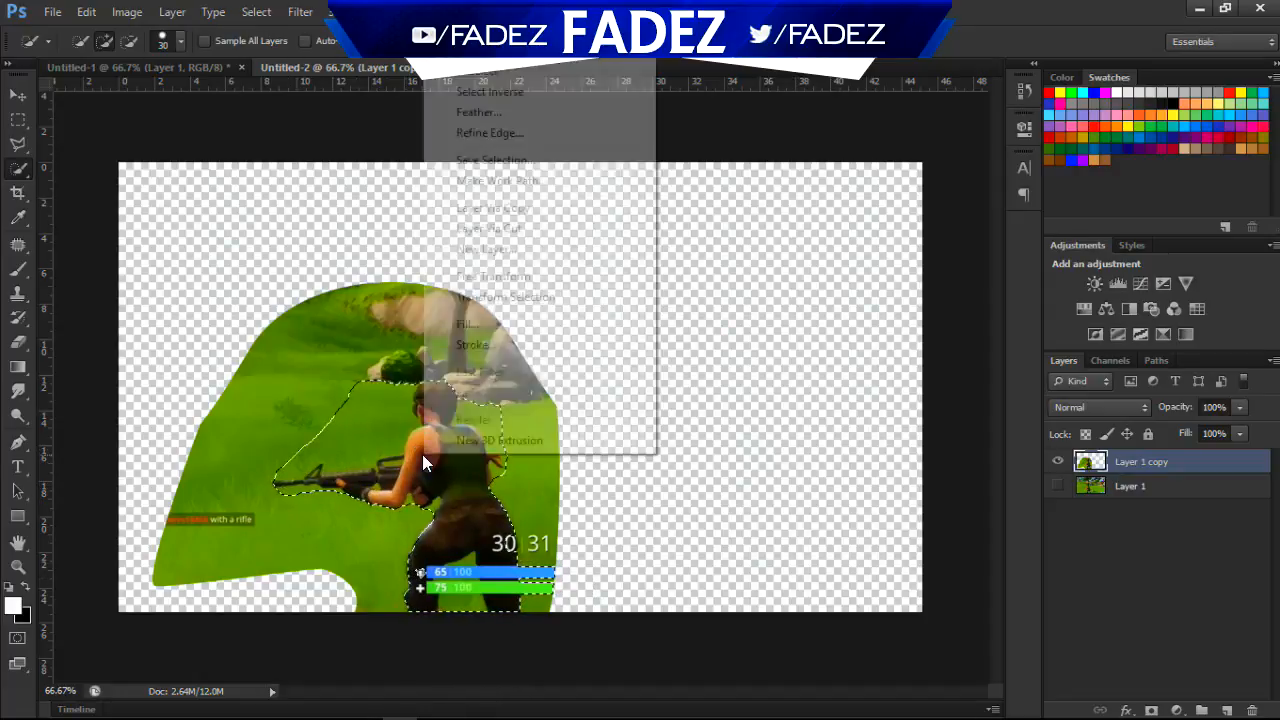
pyautogui.click(476, 208)
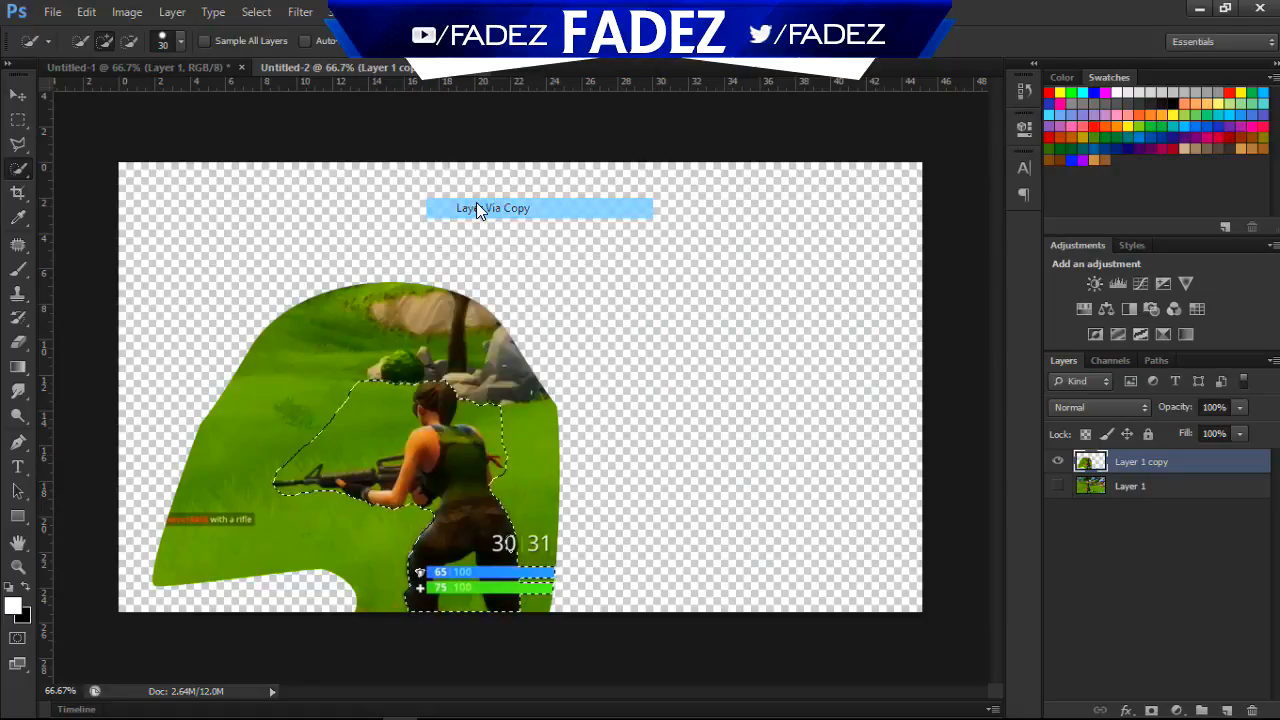
pyautogui.click(1153, 487)
pyautogui.press('Delete')
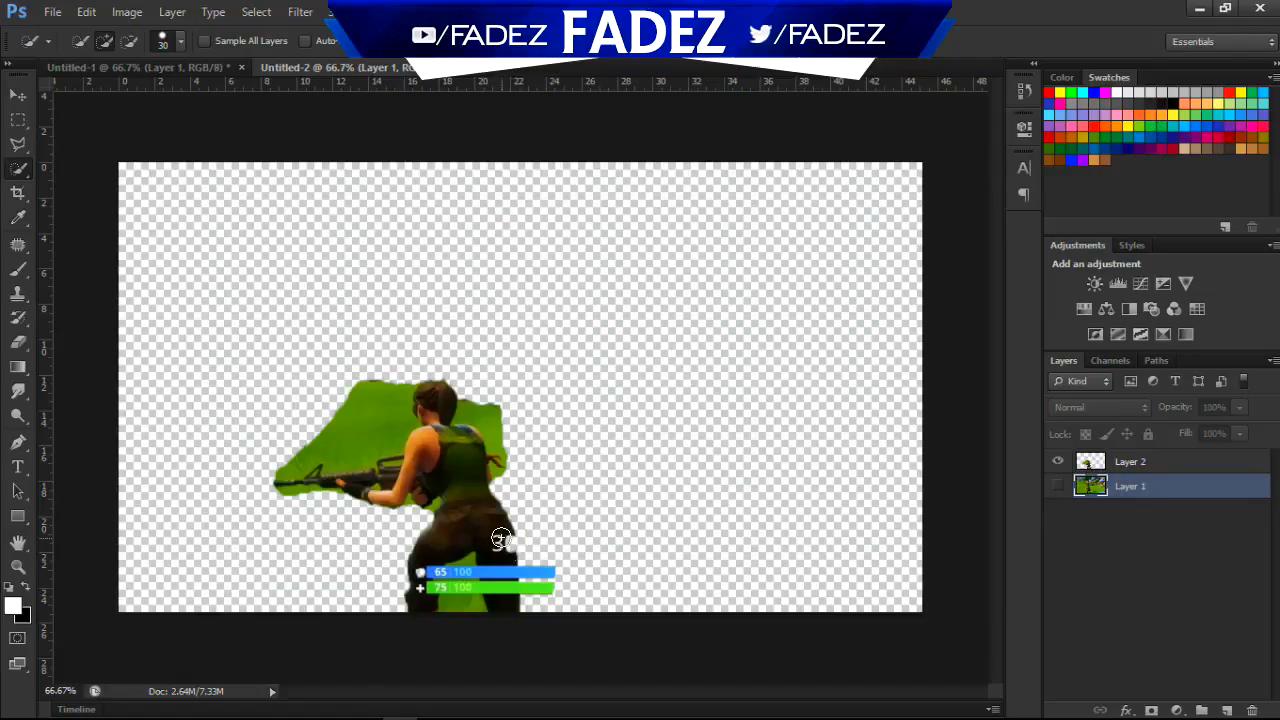
# Undo the layer deletion and the layer copy, going back to the active character selection on Layer 1 copy.
pyautogui.hotkey('ctrl', 'alt', 'z')
pyautogui.hotkey('ctrl', 'alt', 'z')
pyautogui.hotkey('ctrl', 'alt', 'z')
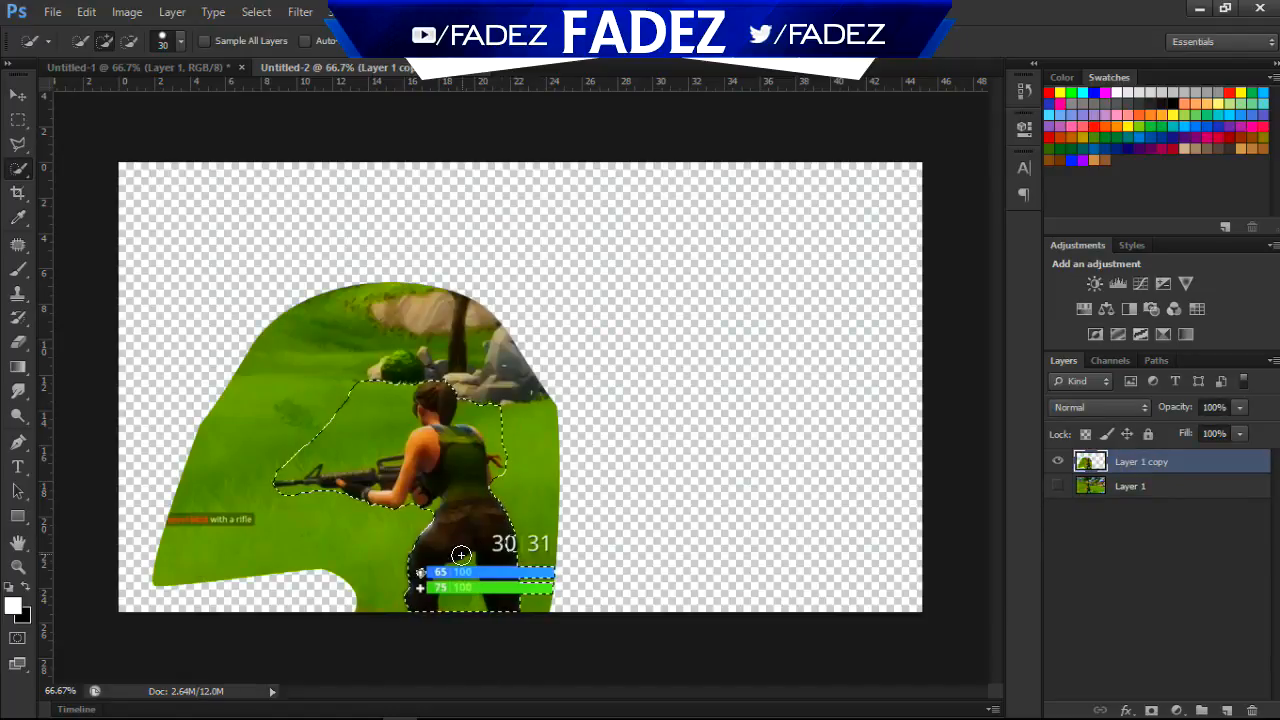
# Create a new layer via copy from the character selection and remove the Layer 1 copy underneath.
pyautogui.rightClick(470, 508)
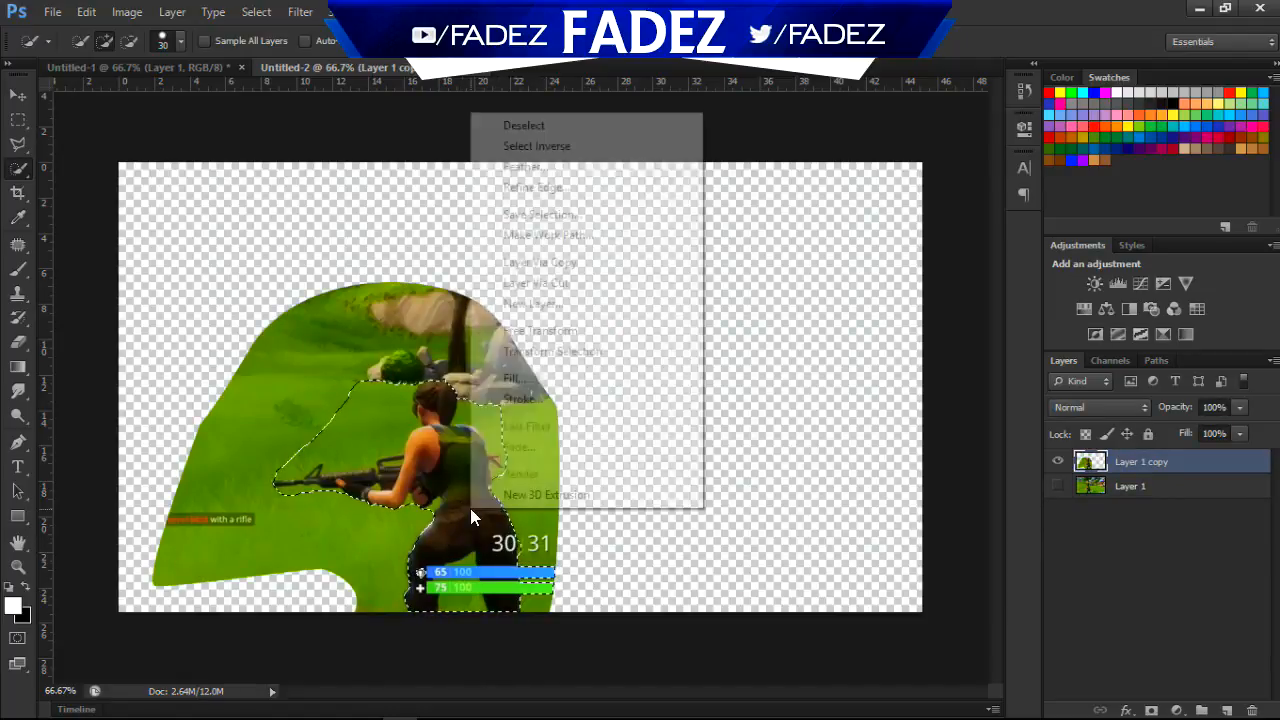
pyautogui.click(538, 262)
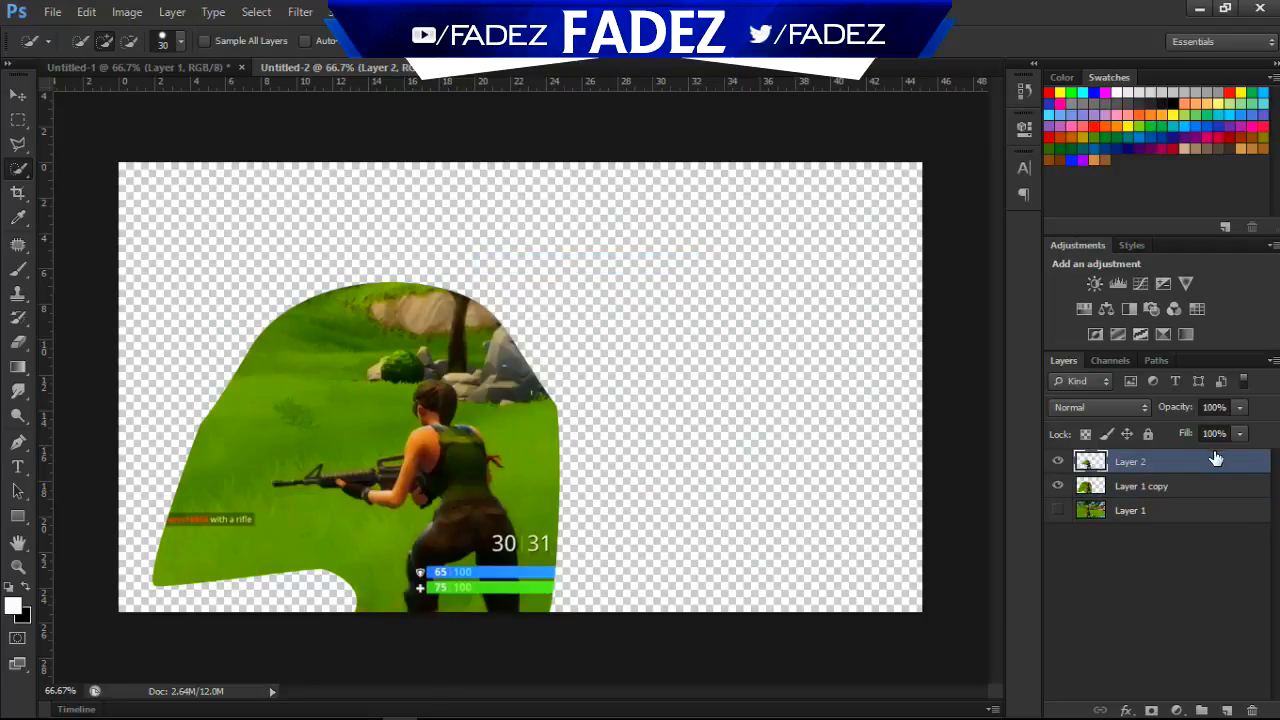
pyautogui.click(1165, 488)
pyautogui.press('Delete')
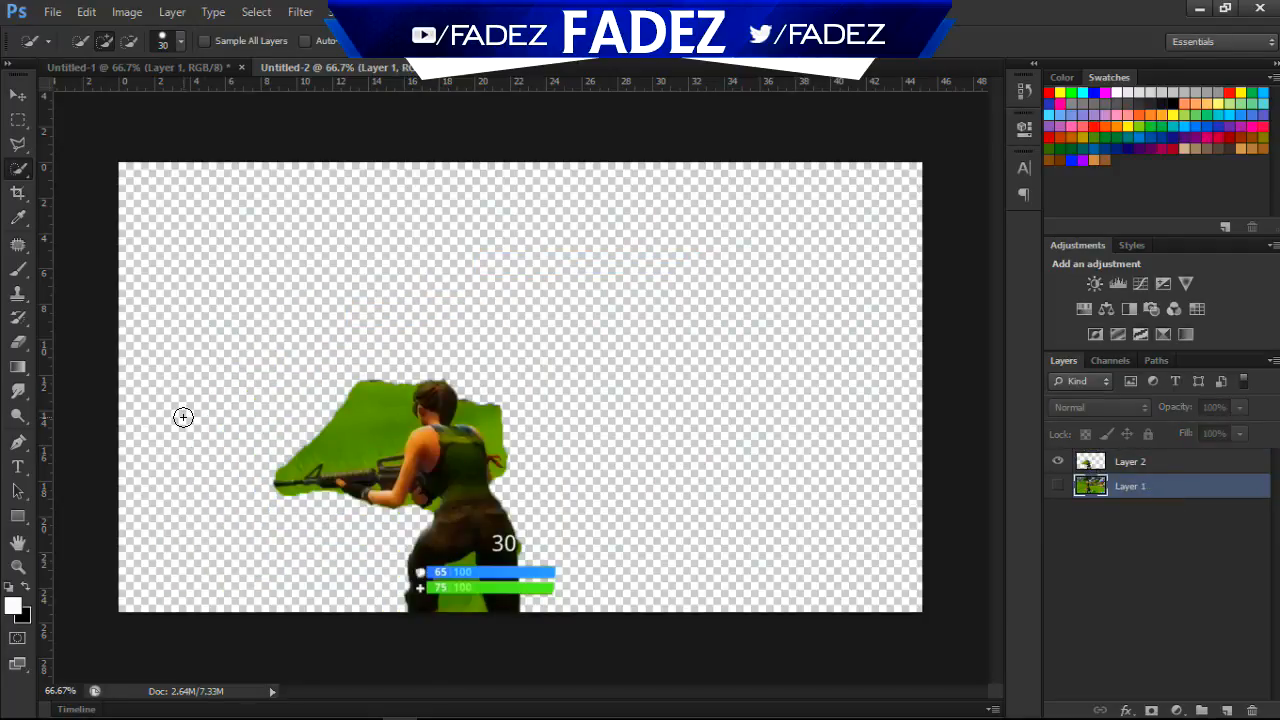
# Select the green area above the rifle on Layer 2 with the Magic Wand tool, delete it, and deselect.
pyautogui.rightClick(17, 166)
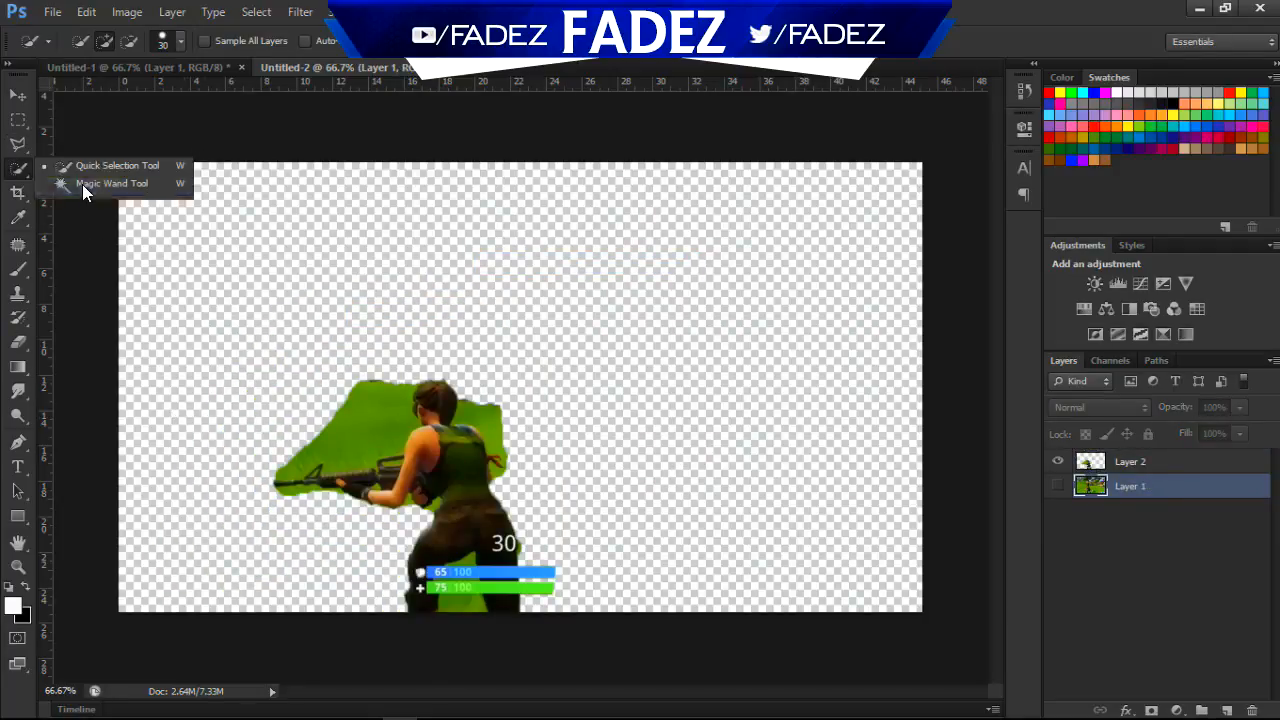
pyautogui.click(86, 180)
pyautogui.click(366, 442)
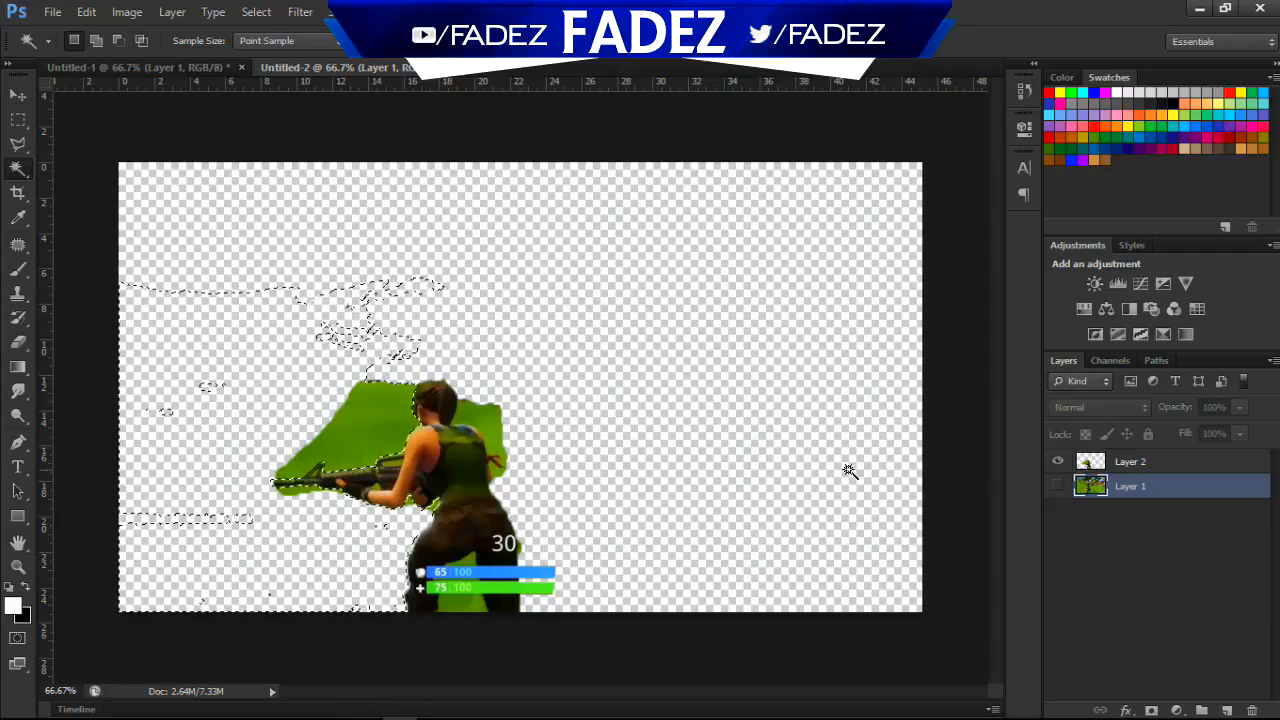
pyautogui.hotkey('ctrl', 'd')
pyautogui.click(1120, 467)
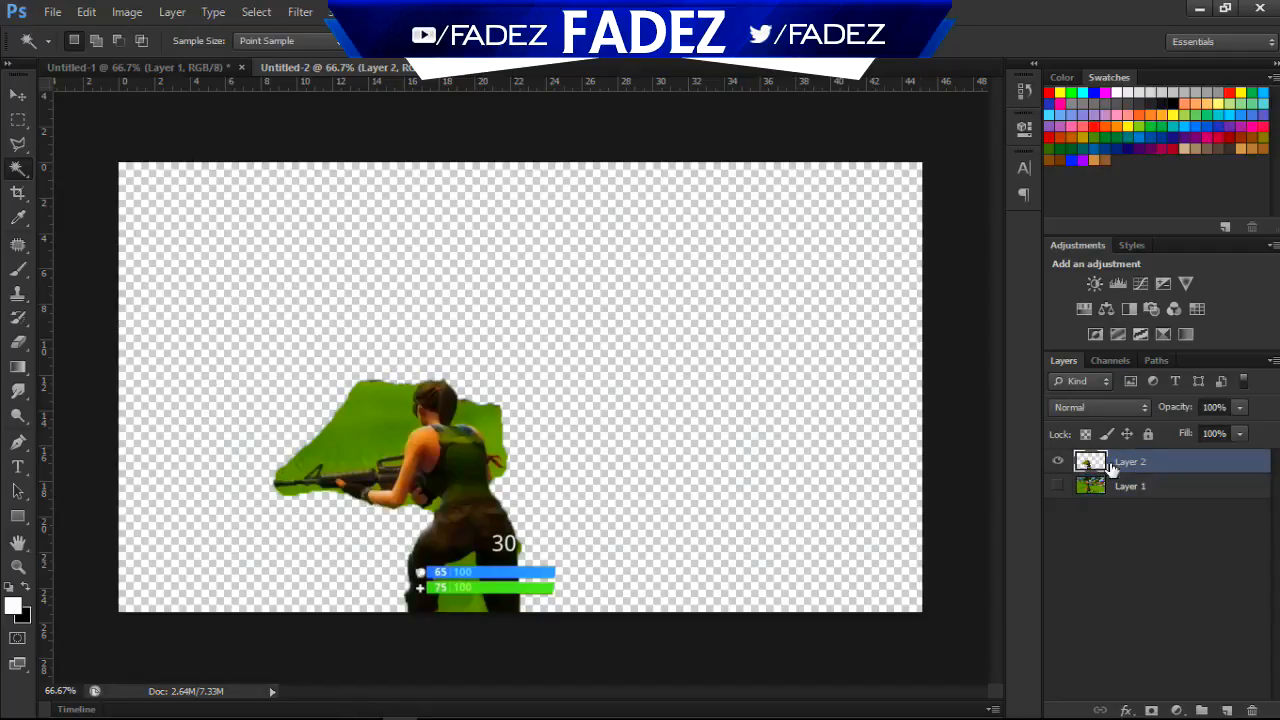
pyautogui.click(383, 418)
pyautogui.press('Delete')
pyautogui.hotkey('ctrl', 'd')
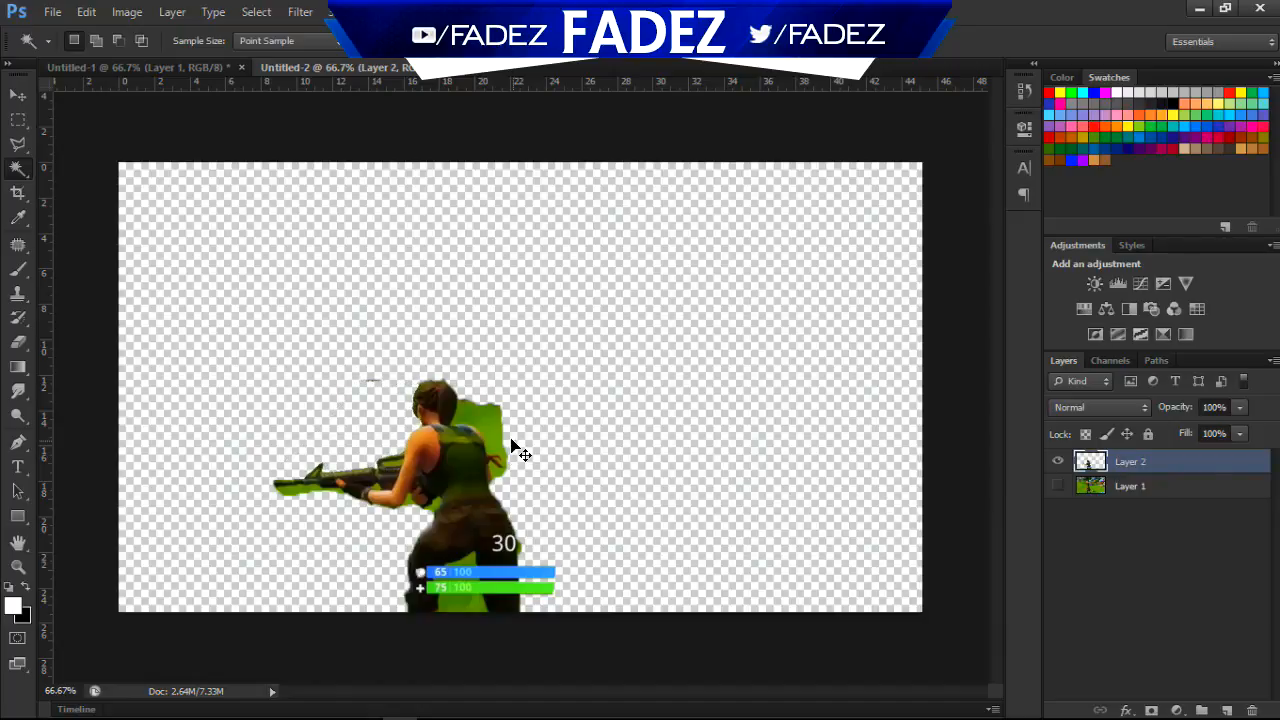
# Delete the green patch behind the character's back on Layer 2 using a Magic Wand selection, and deselect.
pyautogui.hotkey('ctrl', '+')
pyautogui.click(455, 443)
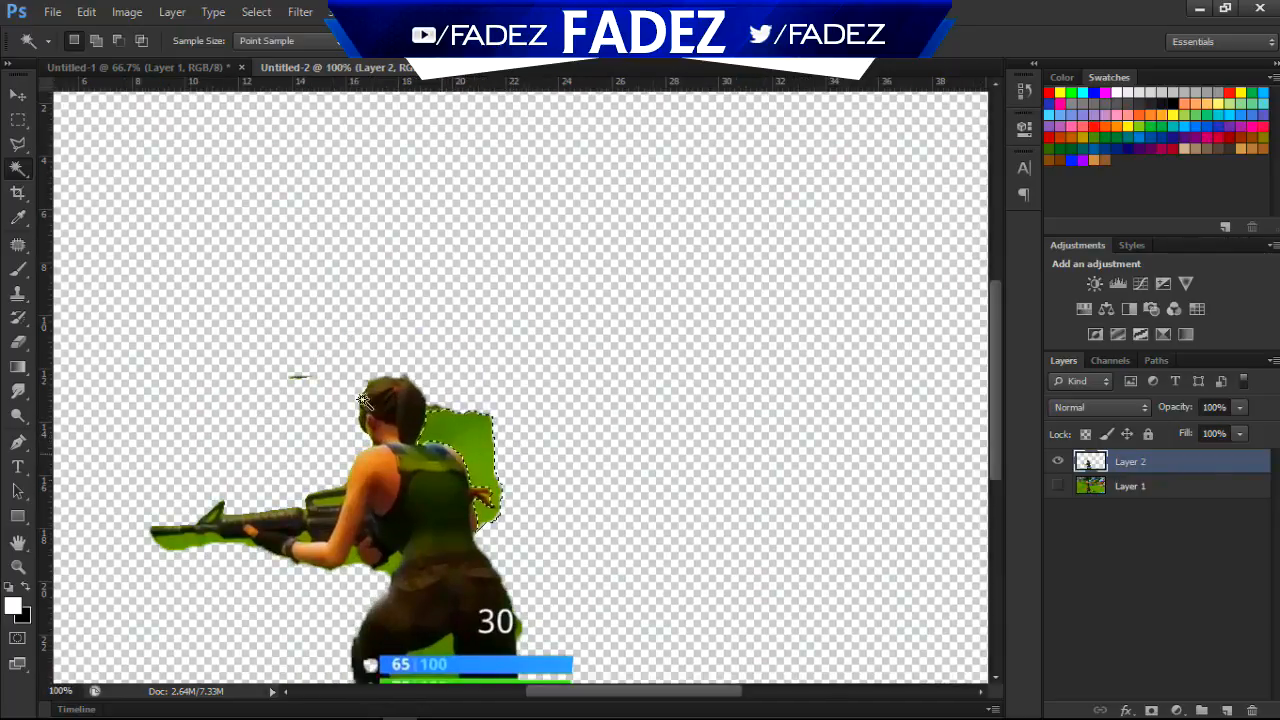
pyautogui.press('Delete')
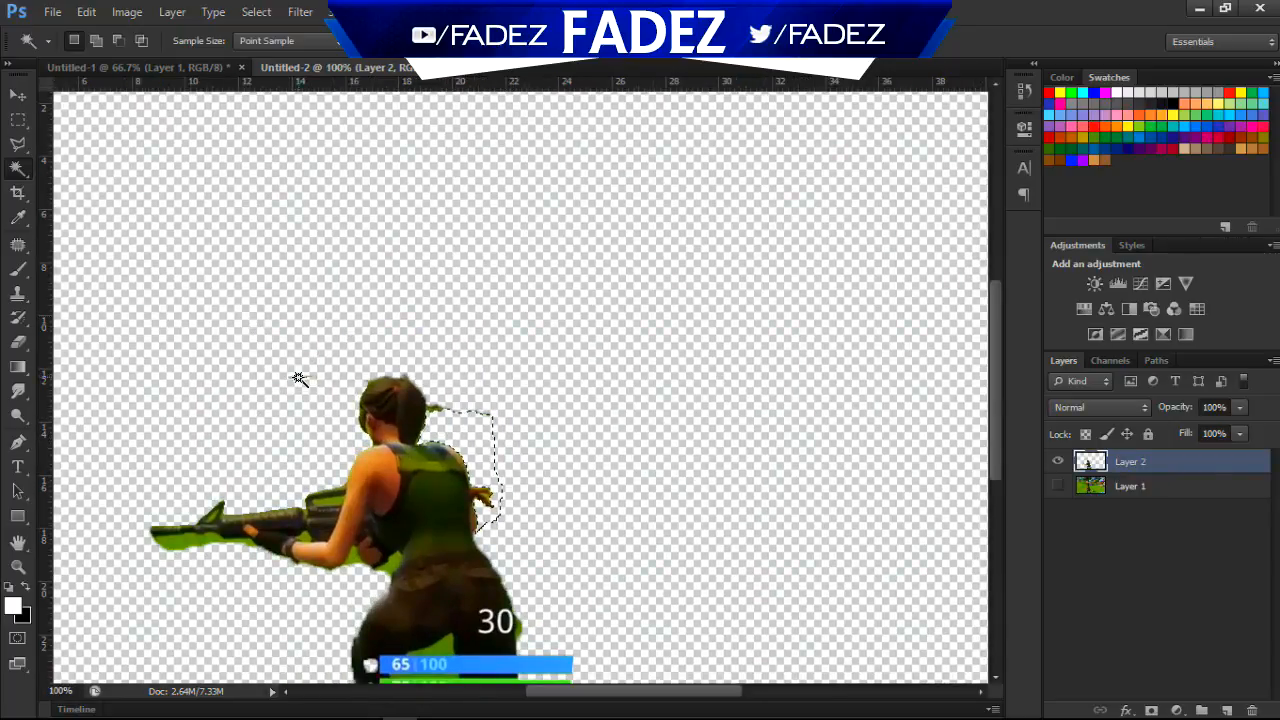
pyautogui.hotkey('ctrl', 'd')
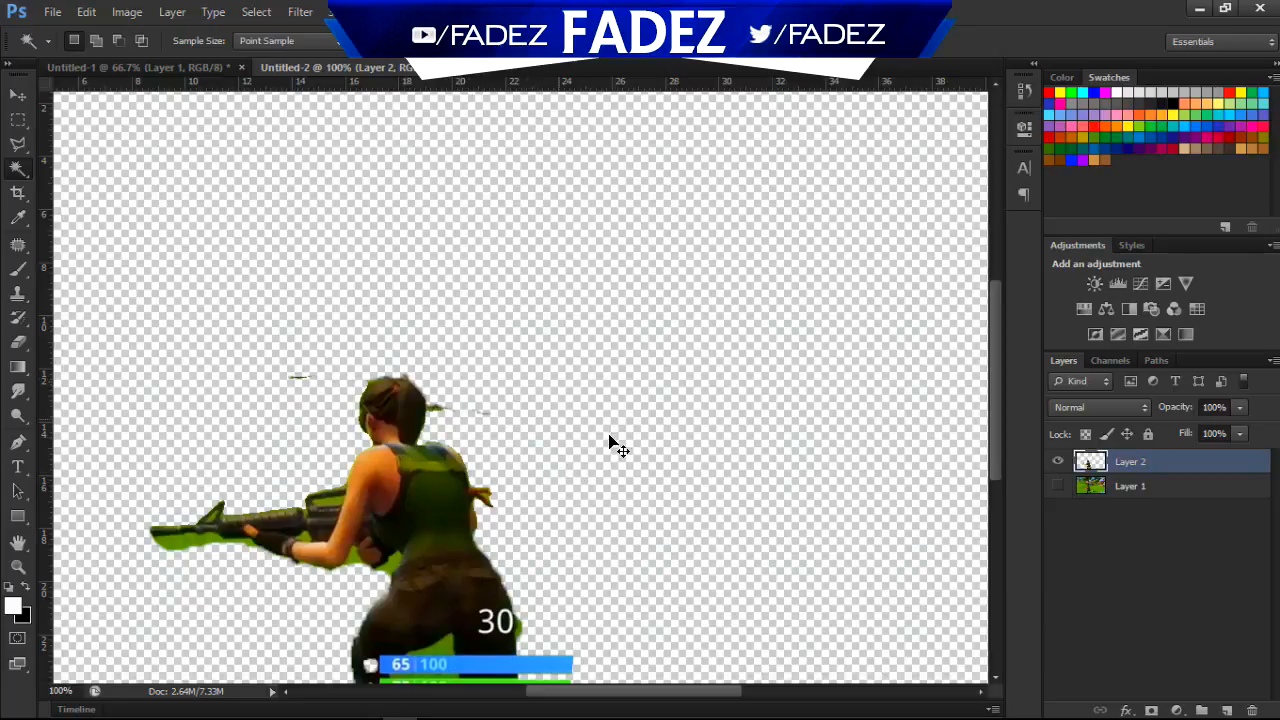
# Try to remove the green areas between the character's legs with the Magic Wand tool.
pyautogui.moveTo(995, 378); pyautogui.dragTo(967, 472)
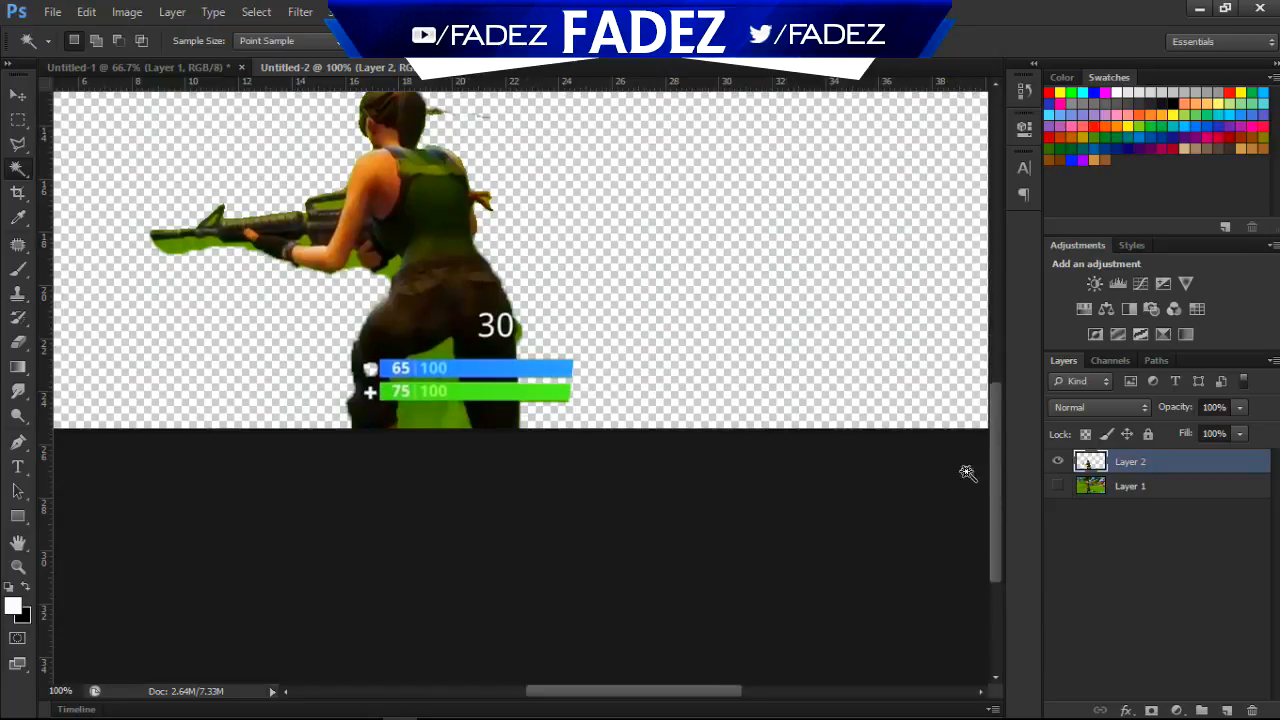
pyautogui.click(440, 415)
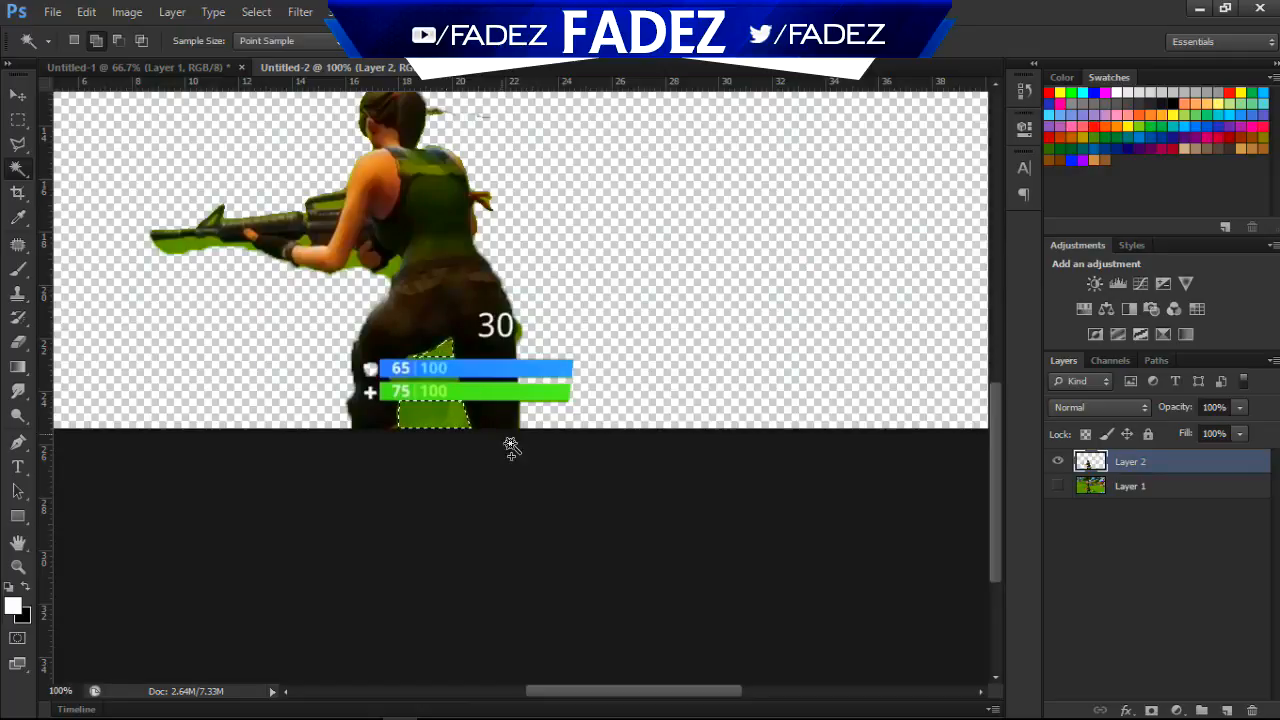
pyautogui.press('Delete')
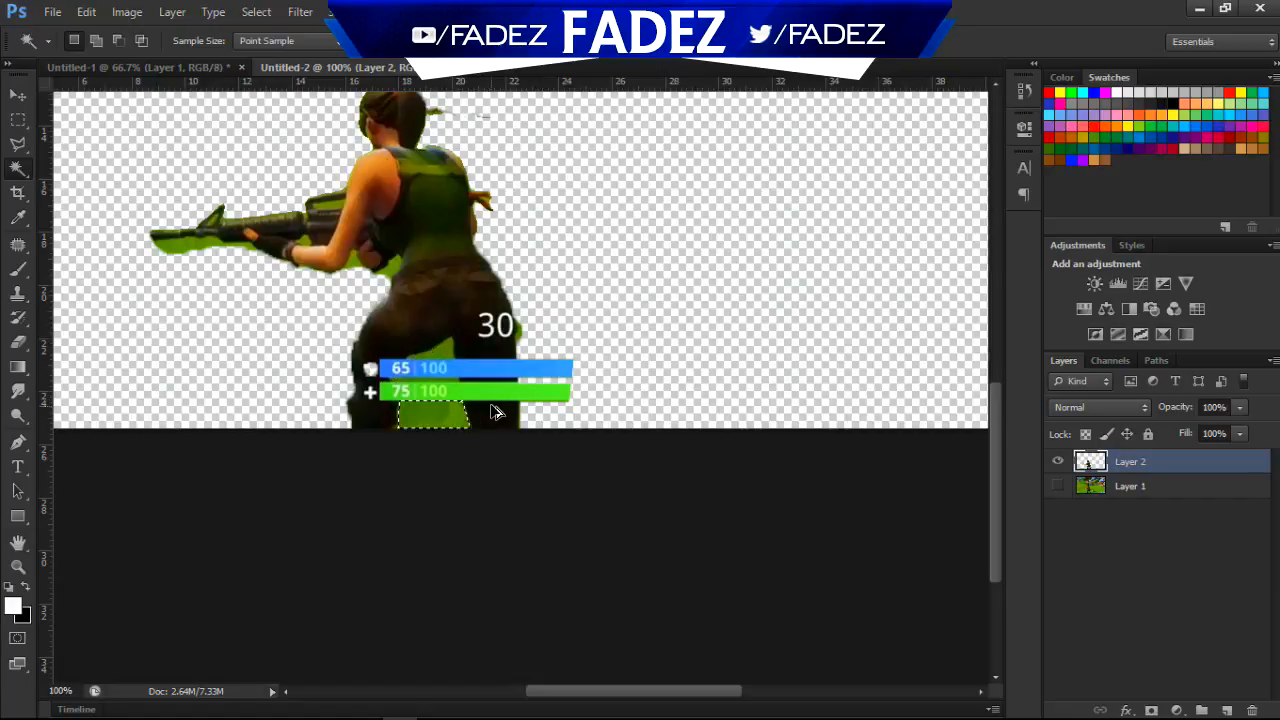
# Undo the green-area removals and the layer copy, stepping back to the character selection on Layer 1 copy.
pyautogui.hotkey('ctrl', 'alt', 'z')
pyautogui.hotkey('ctrl', 'alt', 'z')
pyautogui.hotkey('ctrl', 'alt', 'z')
pyautogui.hotkey('ctrl', 'alt', 'z')
pyautogui.hotkey('ctrl', 'alt', 'z')
pyautogui.hotkey('ctrl', 'alt', 'z')
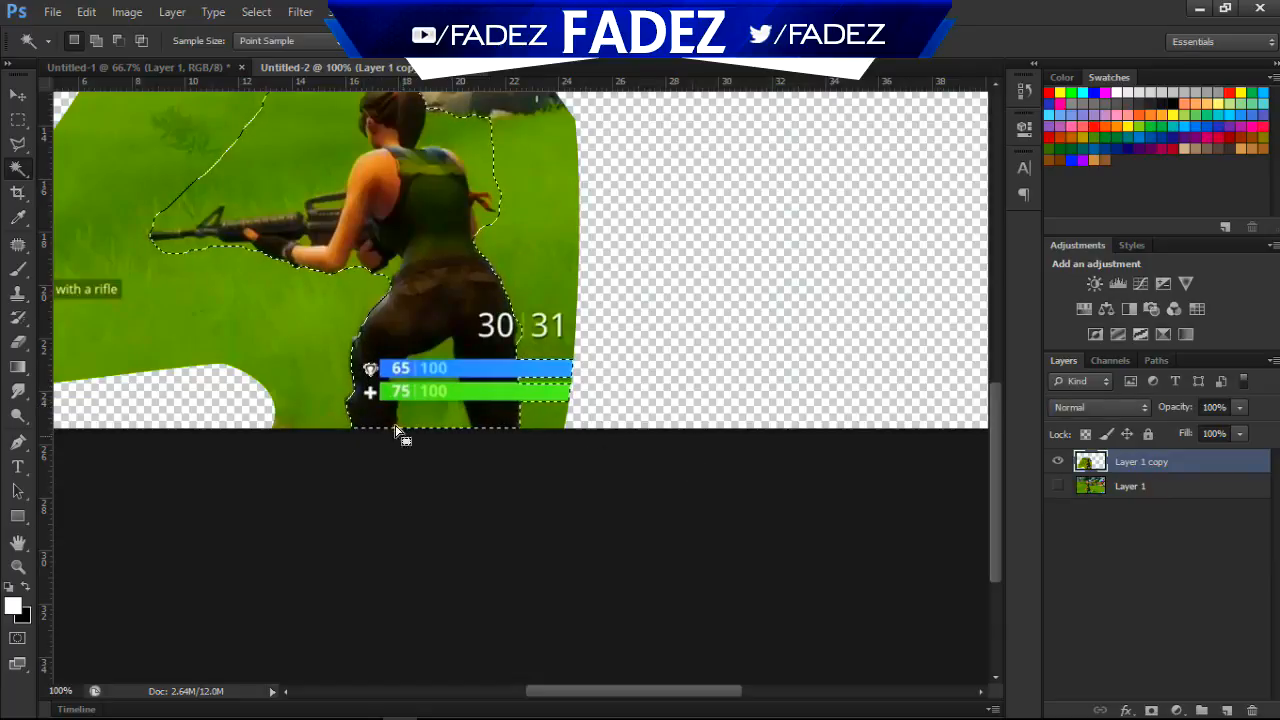
# Add the shield icon to the character selection with Quick Selection, copy the selection to a new layer, and delete Layer 1 copy.
pyautogui.rightClick(17, 168)
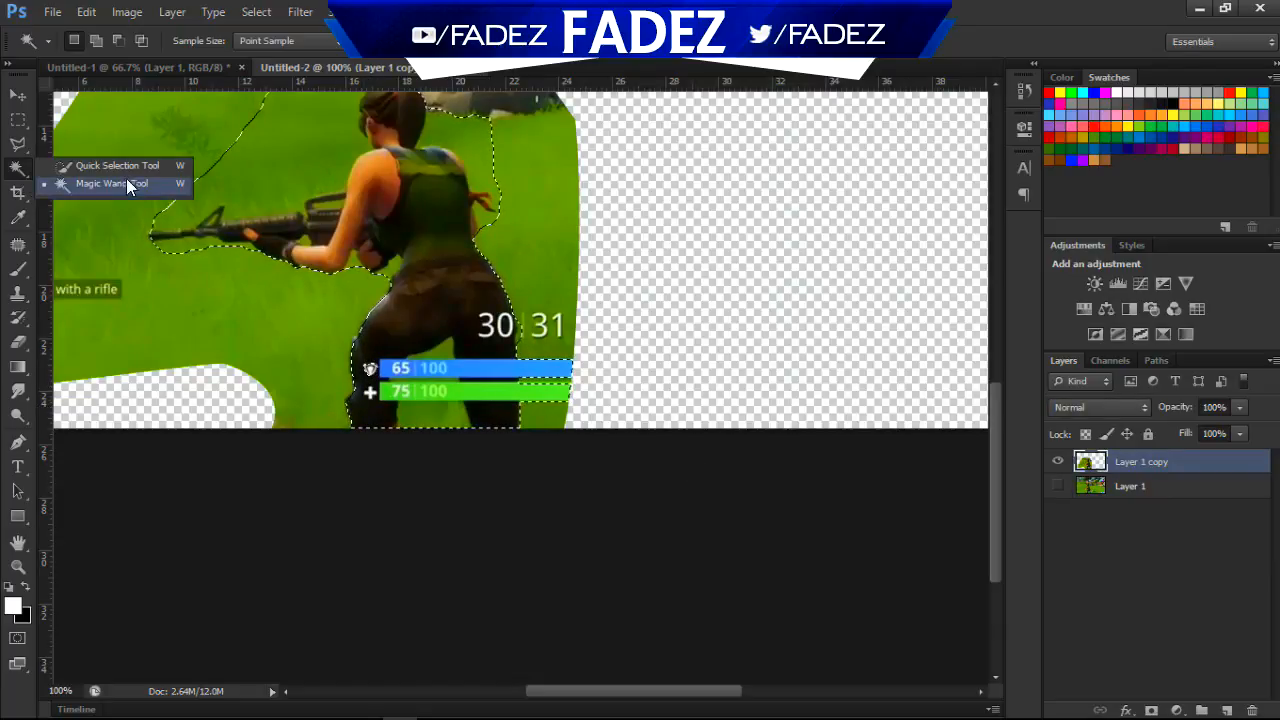
pyautogui.click(105, 164)
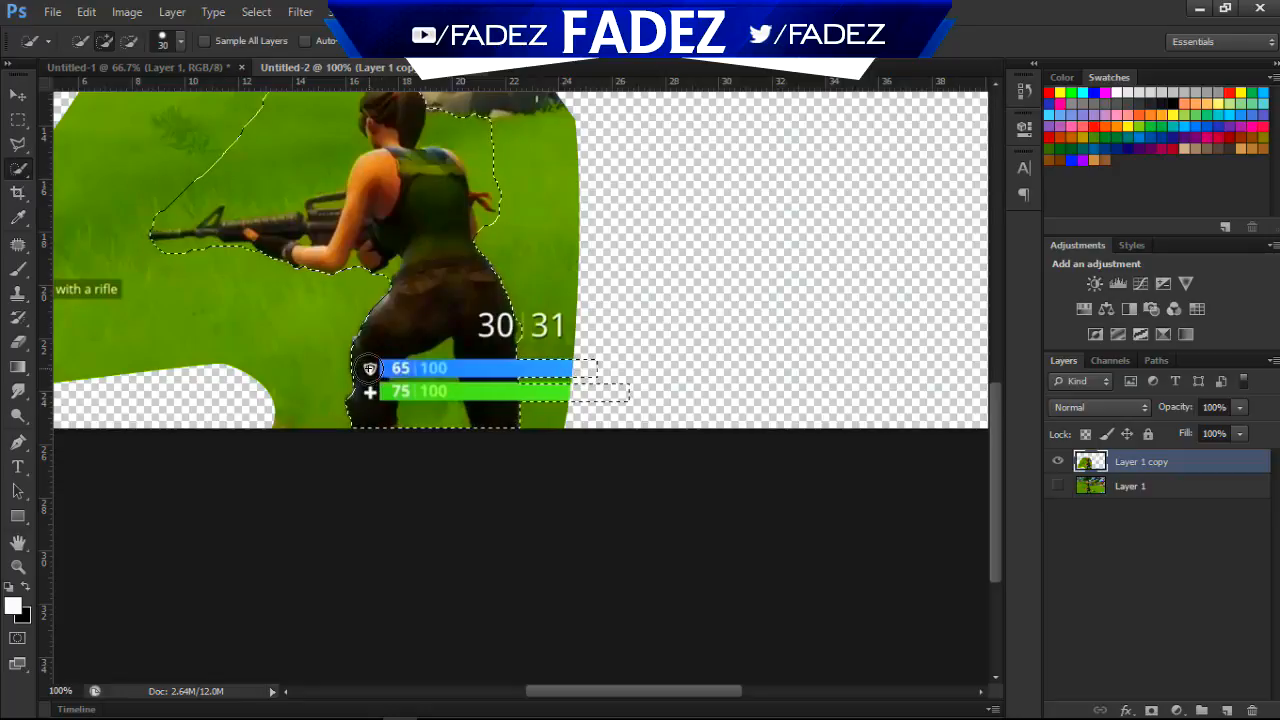
pyautogui.rightClick(492, 358)
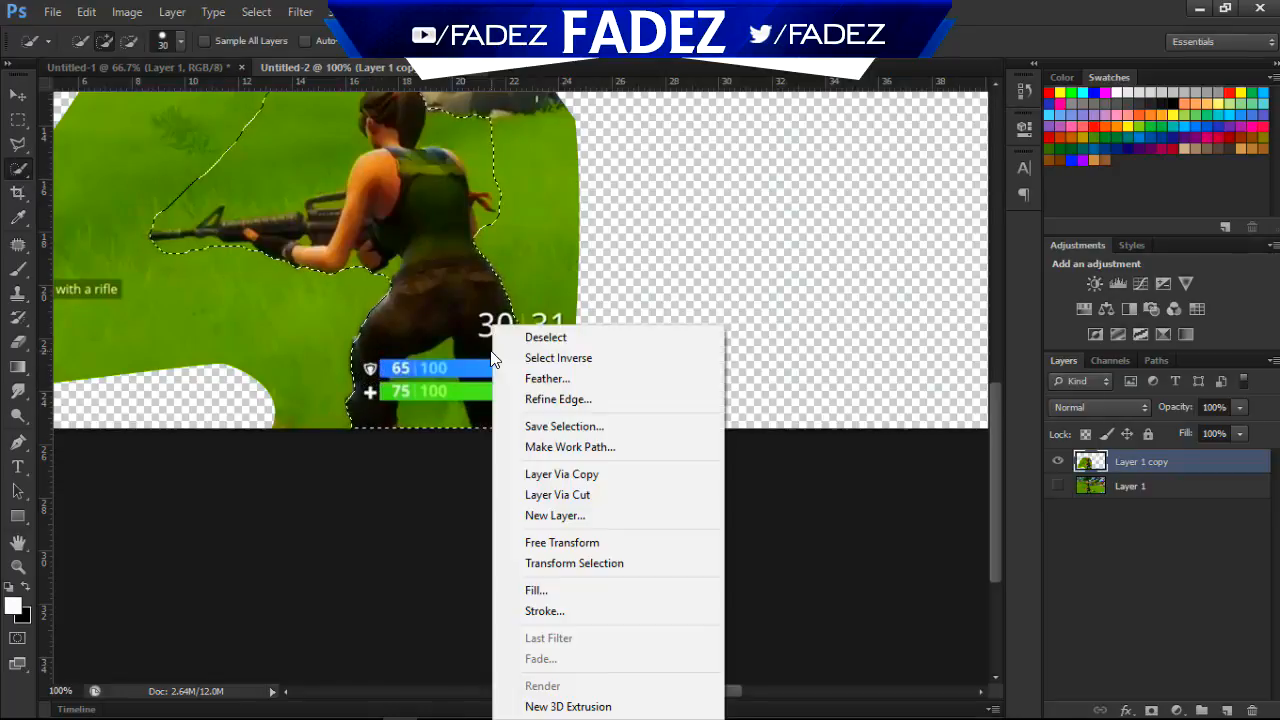
pyautogui.click(565, 474)
pyautogui.click(1133, 486)
pyautogui.press('Delete')
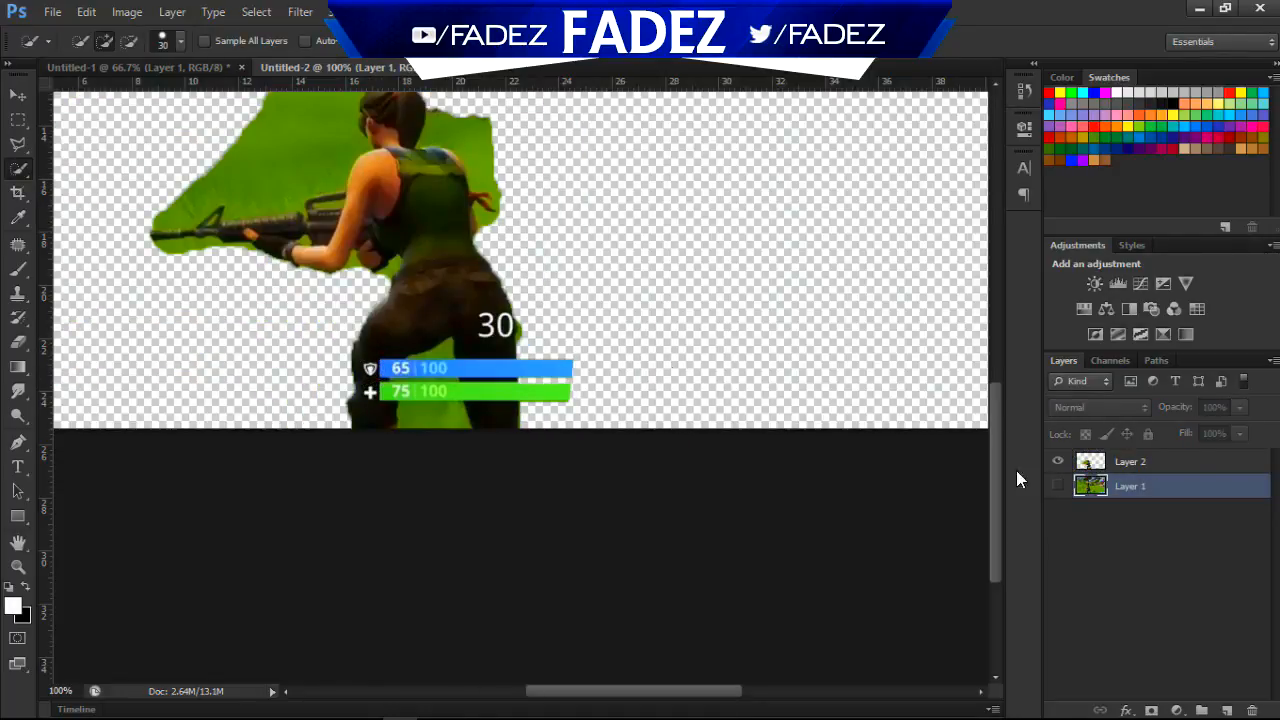
# Remove the green background around the character and inside the rifle's carry handle from Layer 2 using Magic Wand selections, and deselect.
pyautogui.rightClick(17, 168)
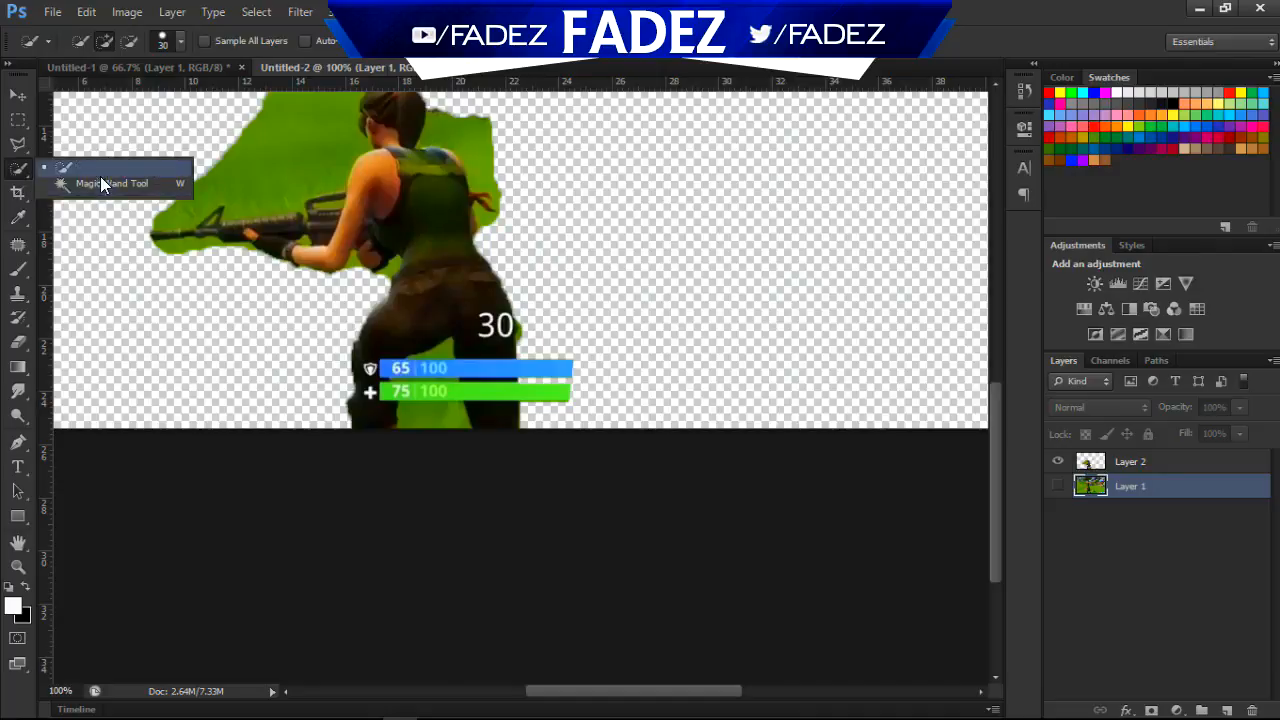
pyautogui.click(100, 176)
pyautogui.click(478, 190)
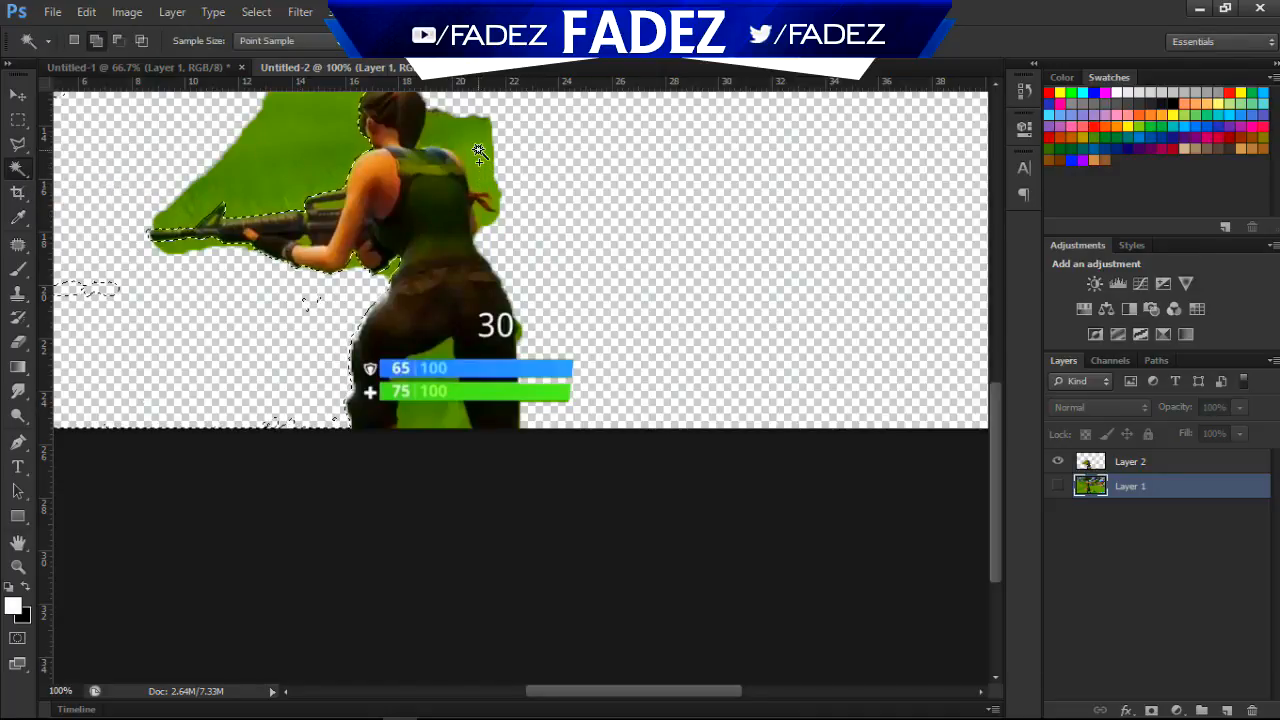
pyautogui.keyDown('shift'); pyautogui.click(475, 152); pyautogui.keyUp('shift')
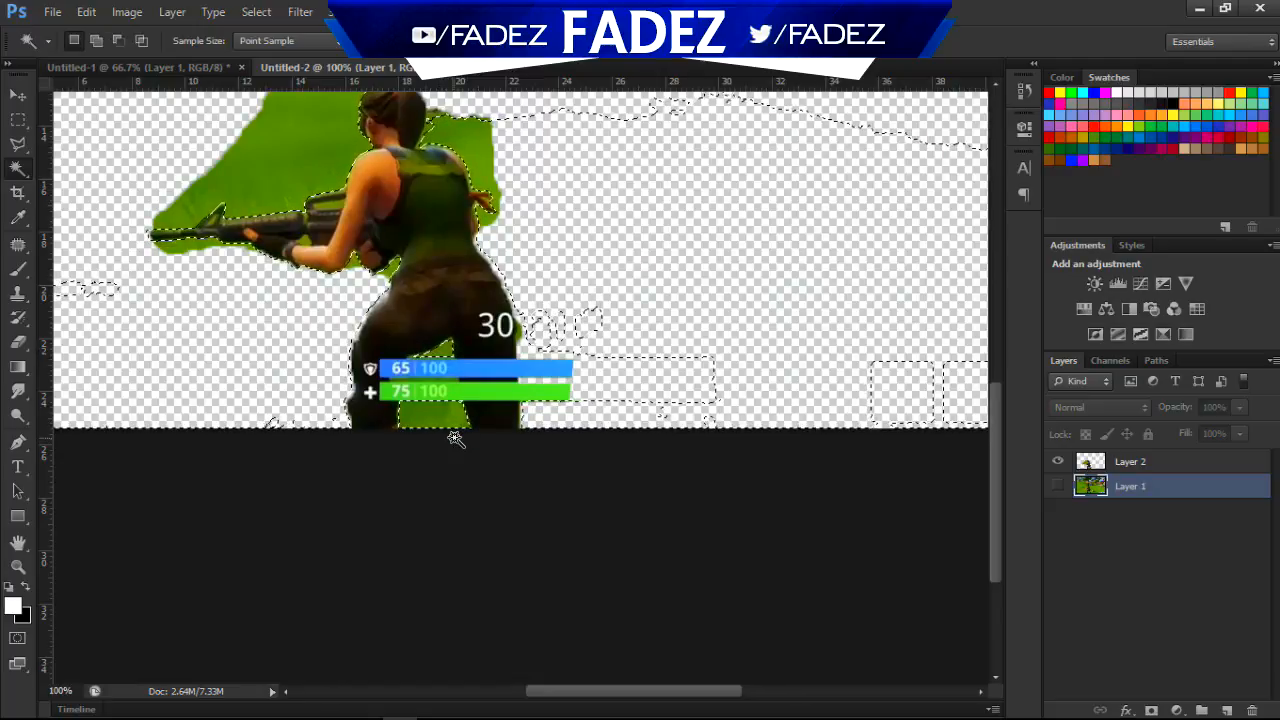
pyautogui.click(1145, 464)
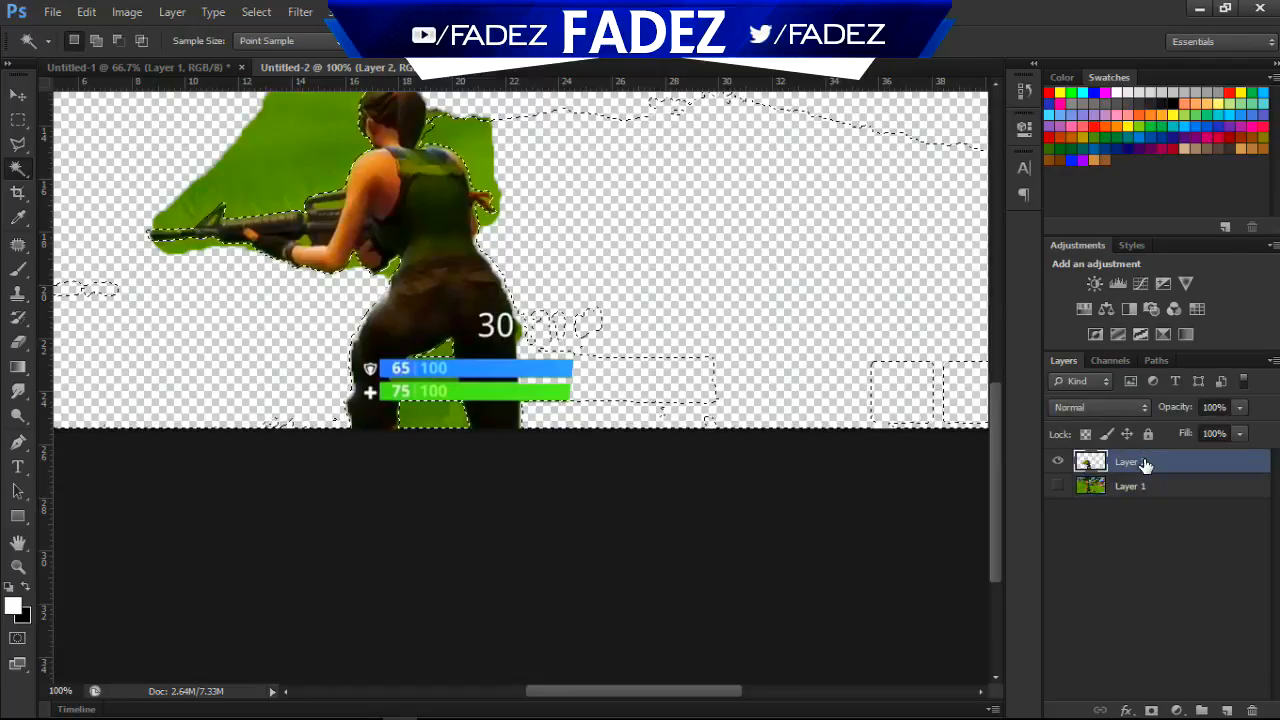
pyautogui.press('Delete')
pyautogui.hotkey('ctrl', 'd')
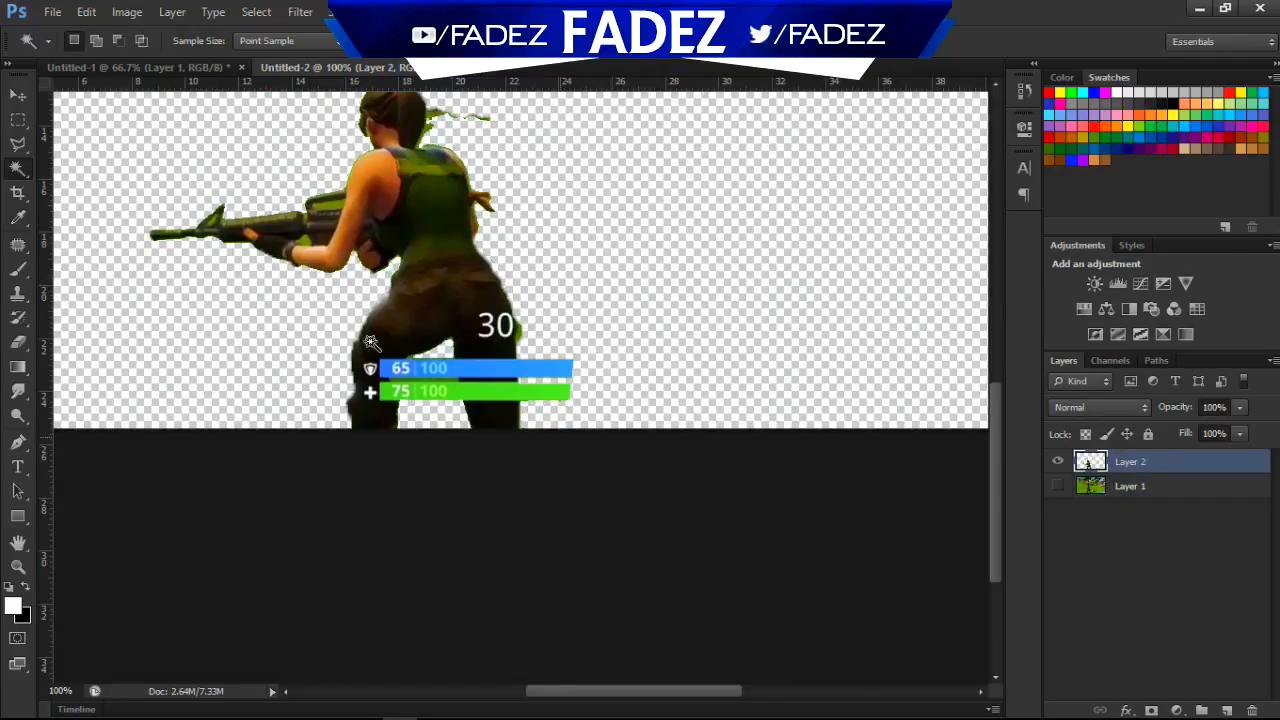
pyautogui.press('shift')
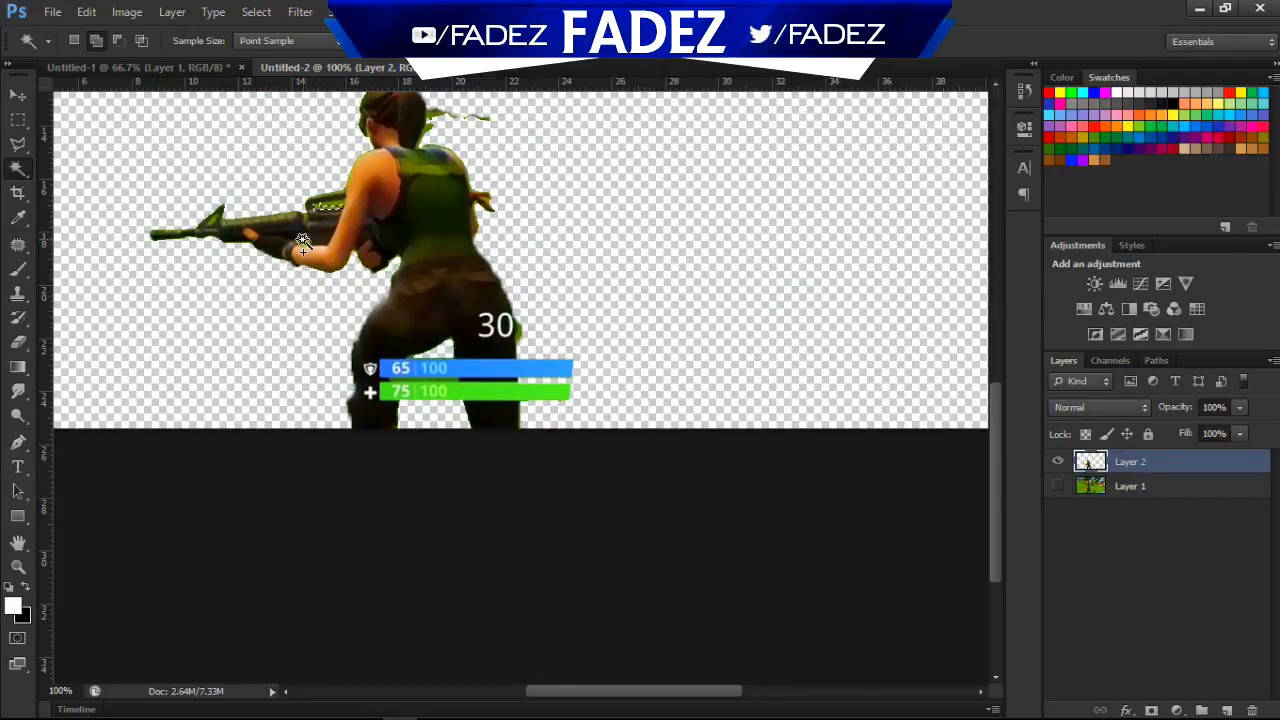
pyautogui.keyDown('shift'); pyautogui.click(341, 211); pyautogui.keyUp('shift')
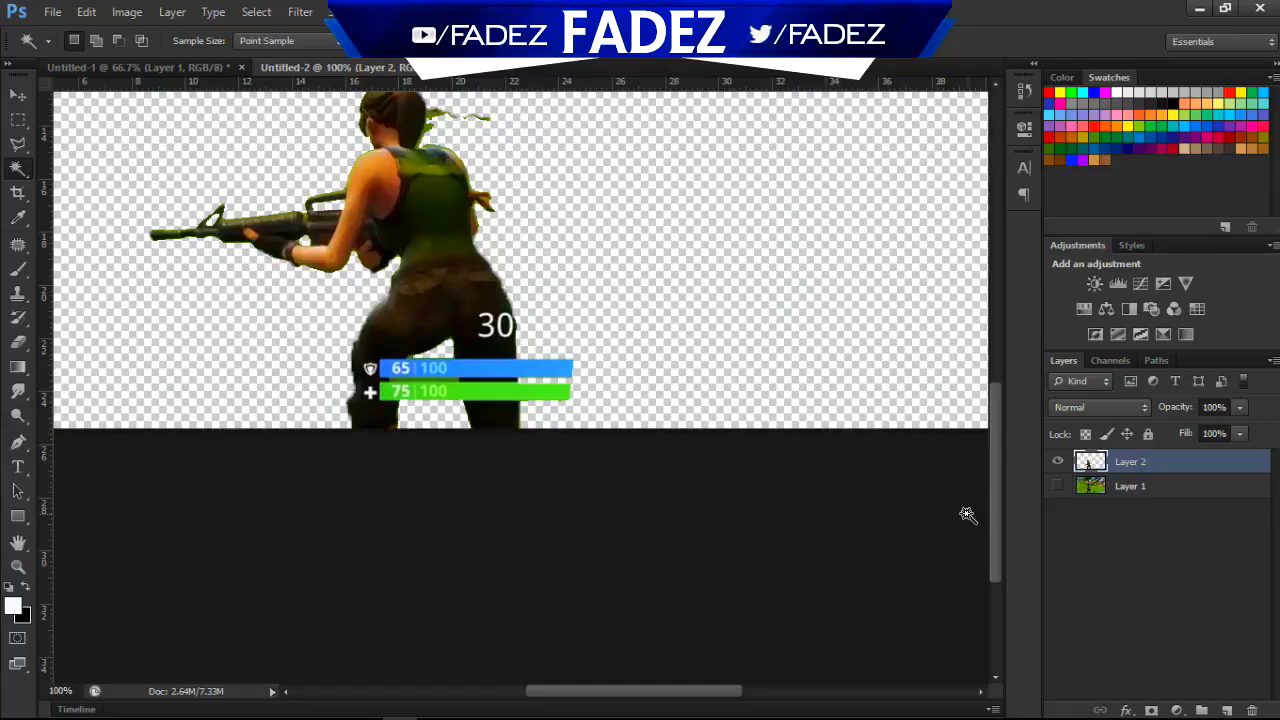
# Erase the stray speck in front of the character's head on Layer 2 with the Eraser at 80 px.
pyautogui.scroll(3, 488, 316)
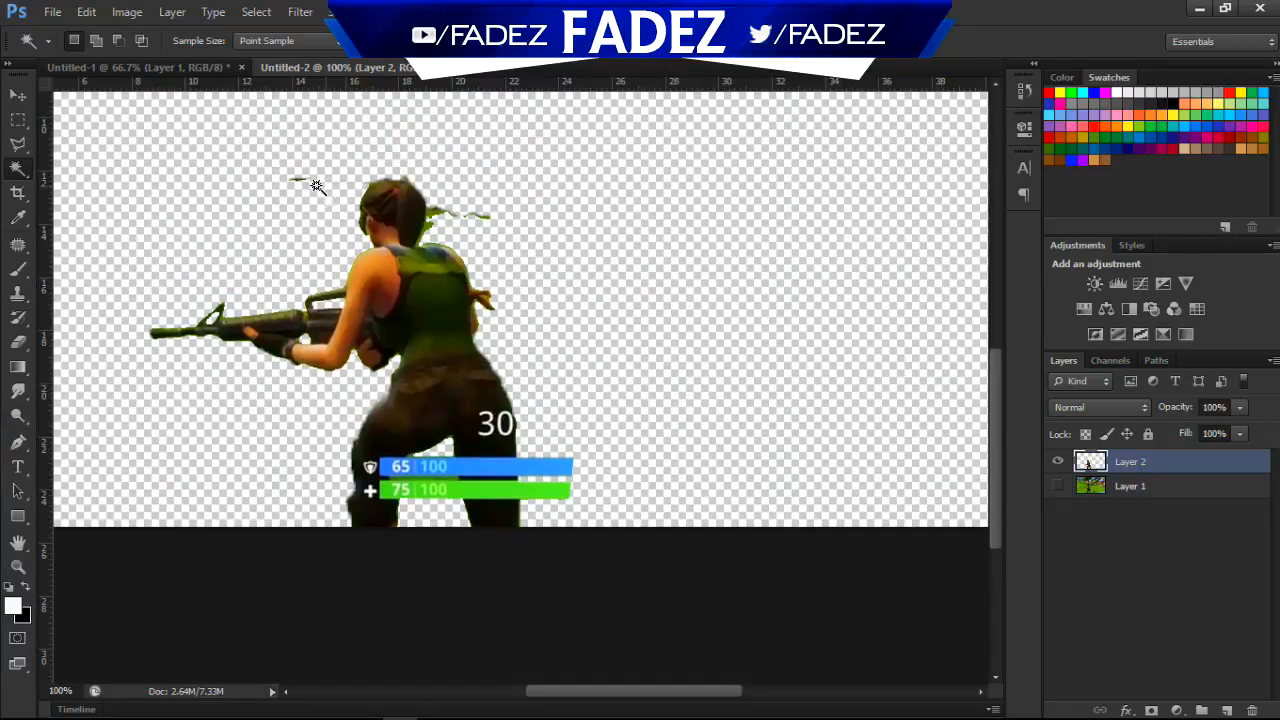
pyautogui.press('e')
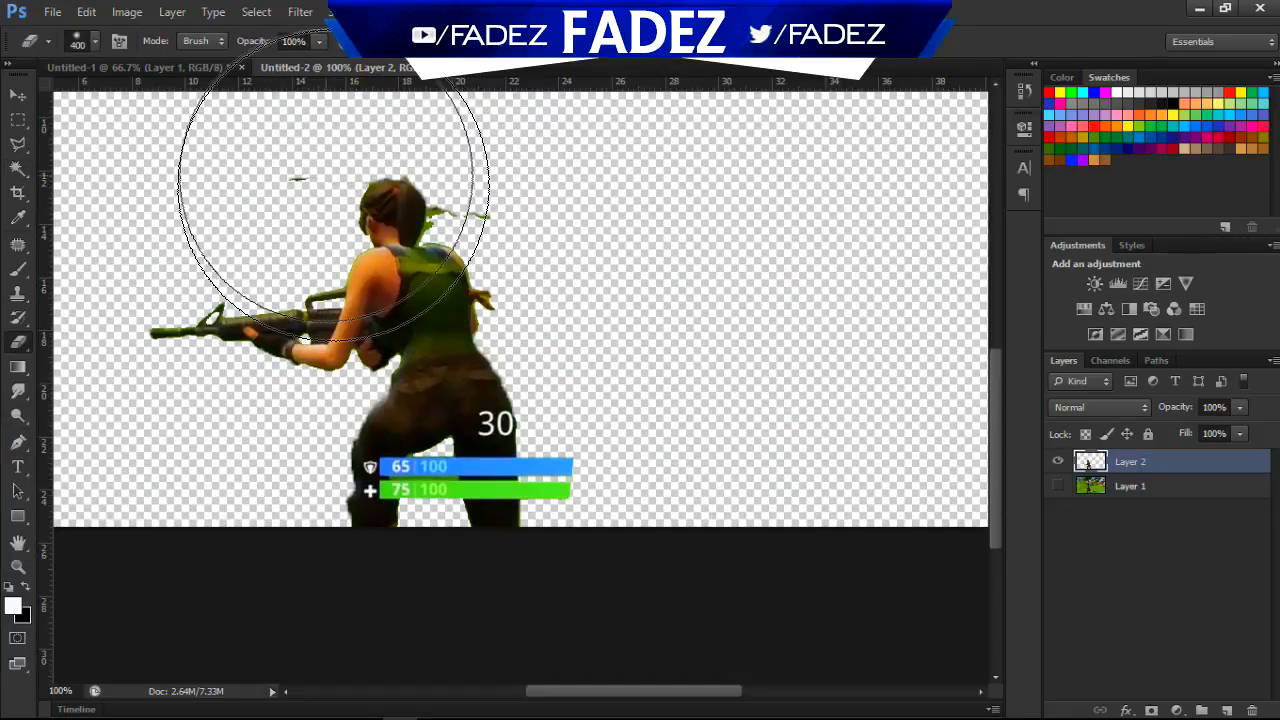
pyautogui.press('[')
pyautogui.press('[')
pyautogui.press('[')
pyautogui.press('[')
pyautogui.press('[')
pyautogui.press('[')
pyautogui.press('[')
pyautogui.press('[')
pyautogui.press('[')
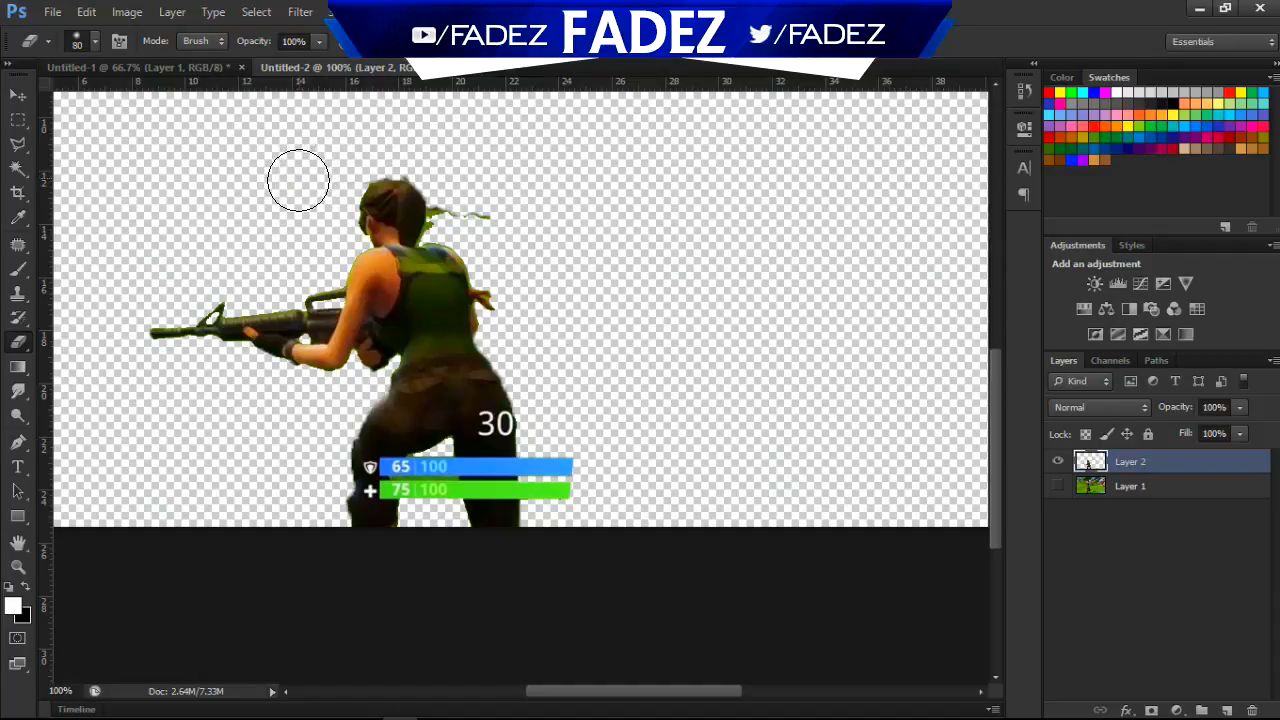
# Set the Eraser's hardness to 100% and erase the green strands behind the character's ponytail.
pyautogui.rightClick(302, 182)
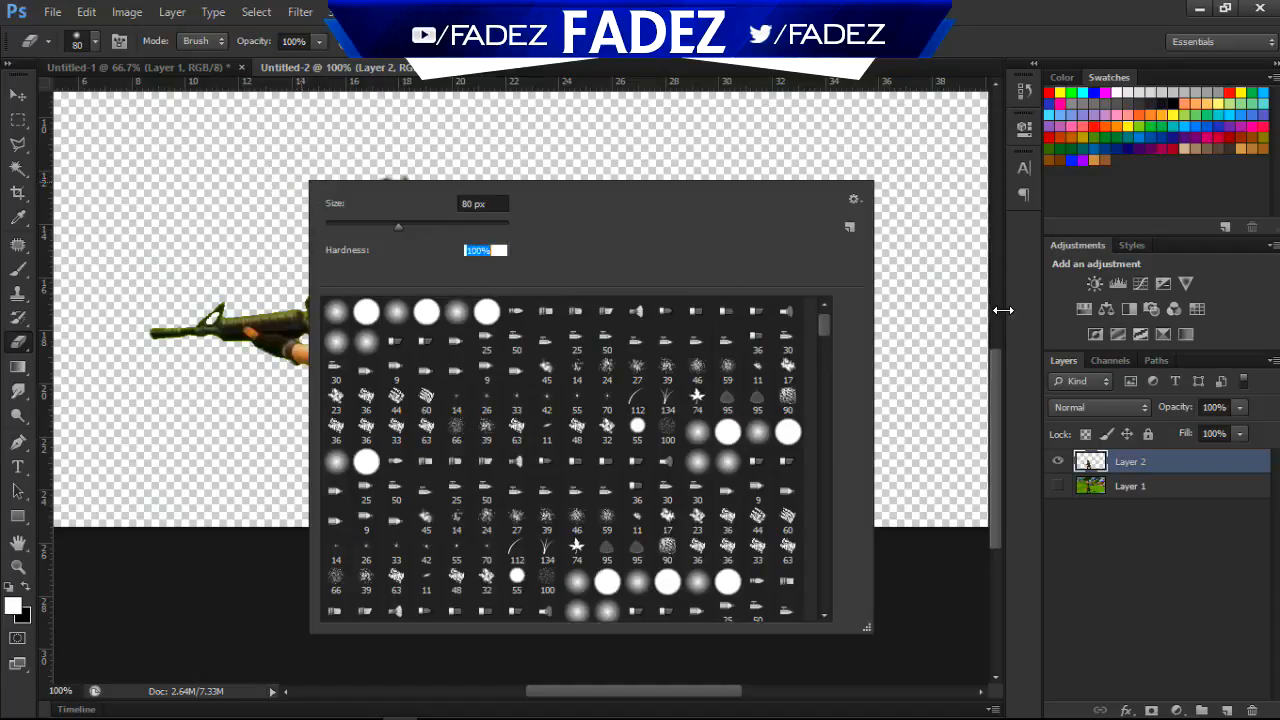
pyautogui.click(1157, 623)
pyautogui.click(1130, 463)
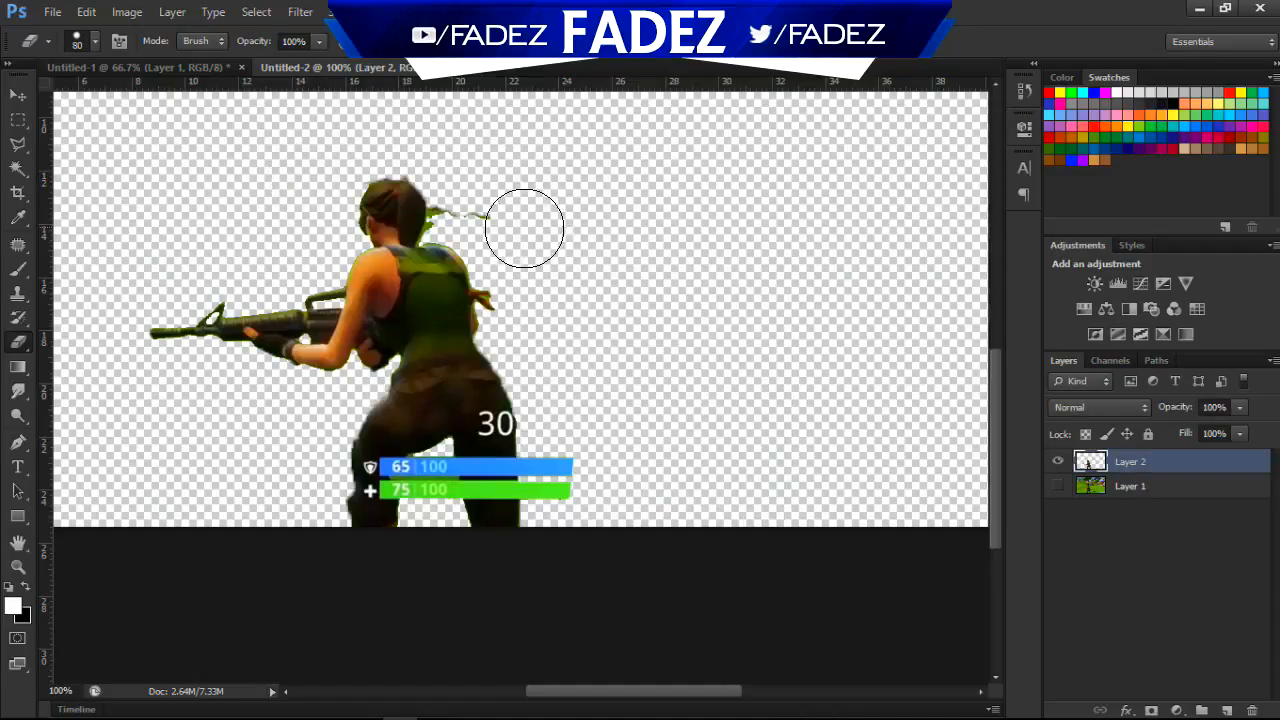
pyautogui.moveTo(524, 228)
pyautogui.mouseDown()
pyautogui.moveTo(460, 200)
pyautogui.moveTo(466, 210)
pyautogui.mouseUp()
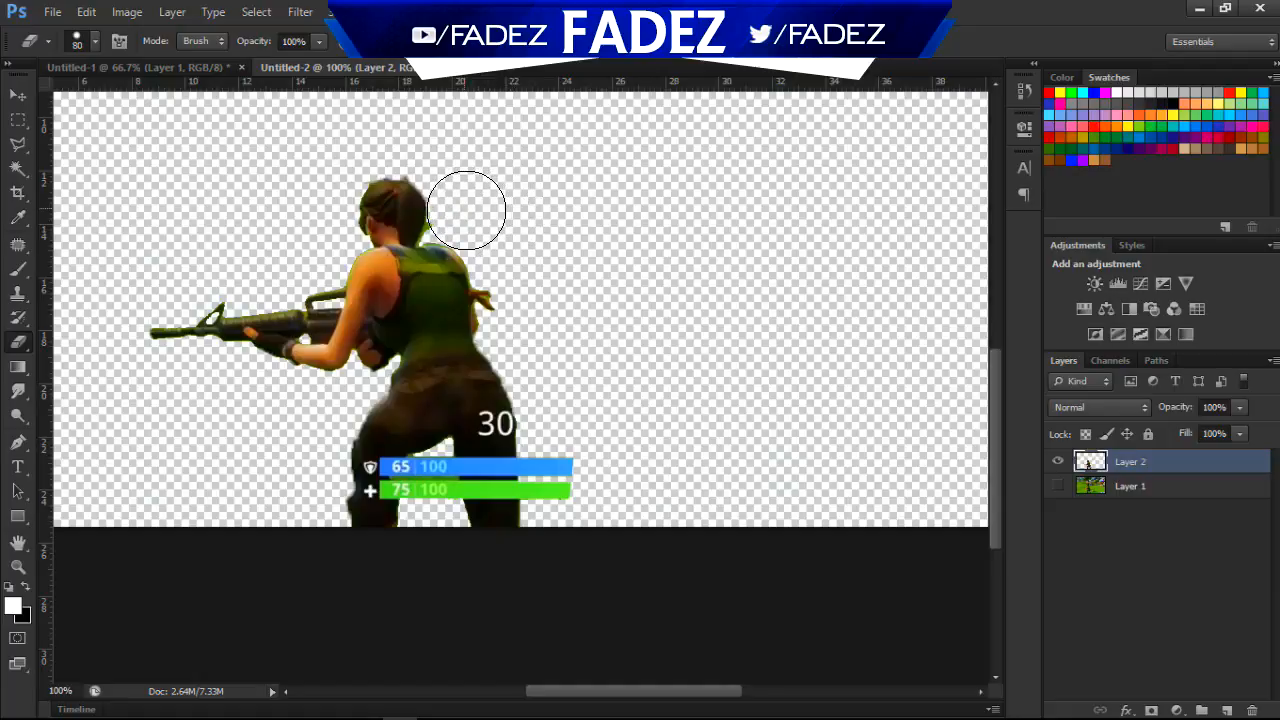
# Erase the green fringe between the ponytail and shoulder with the Eraser at 20 px, refining the neck area at 8 px.
pyautogui.hotkey('ctrl', '+')
pyautogui.hotkey('ctrl', '+')
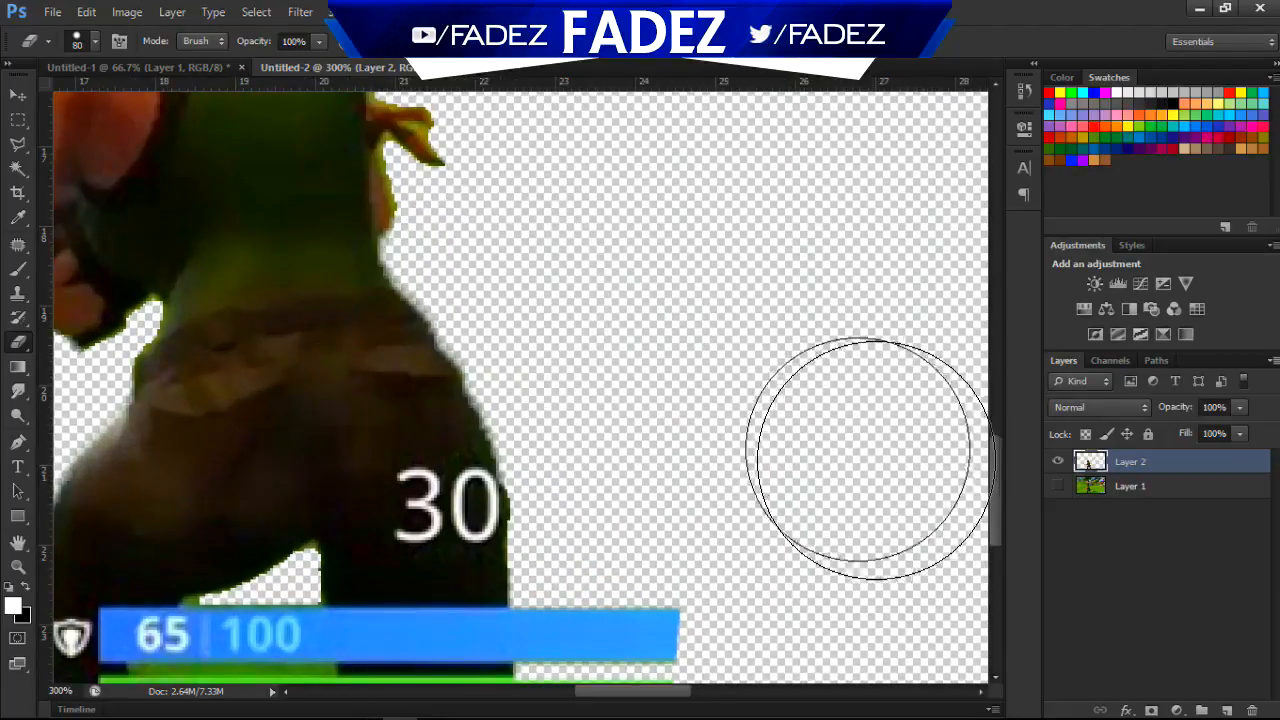
pyautogui.moveTo(990, 470); pyautogui.dragTo(990, 385)
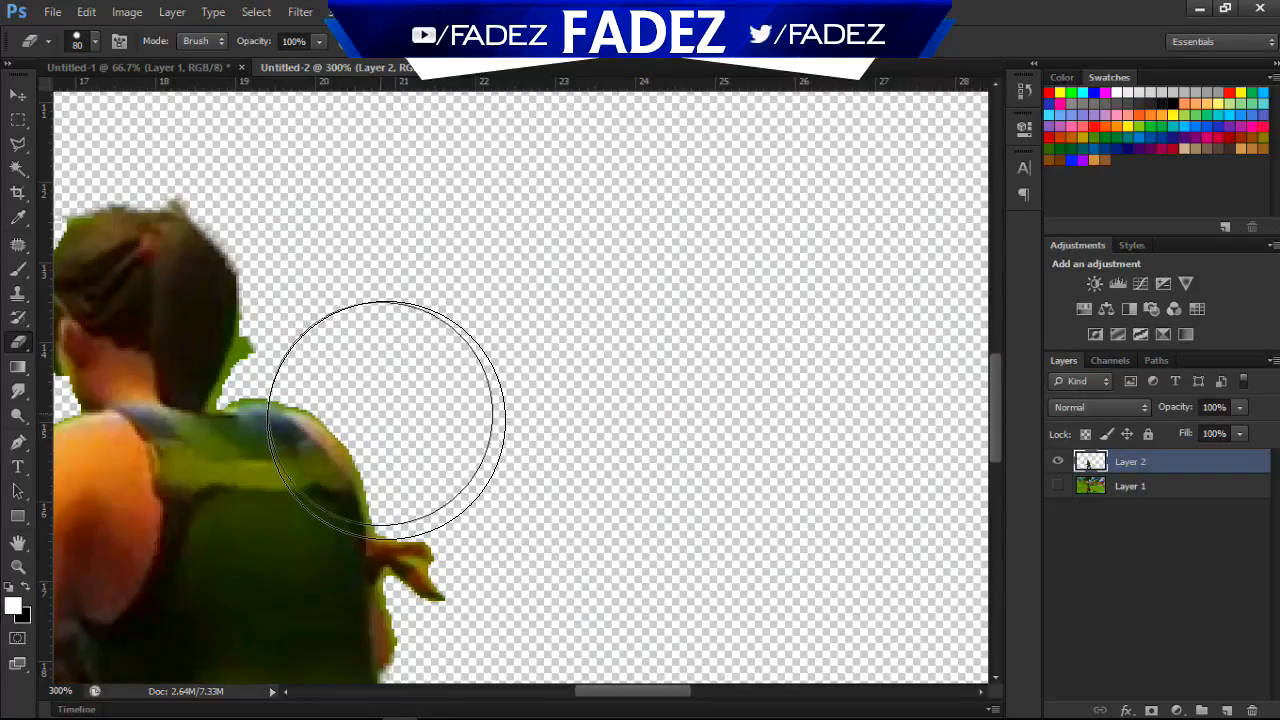
pyautogui.press('[')
pyautogui.press('[')
pyautogui.press('[')
pyautogui.press('[')
pyautogui.press('p')
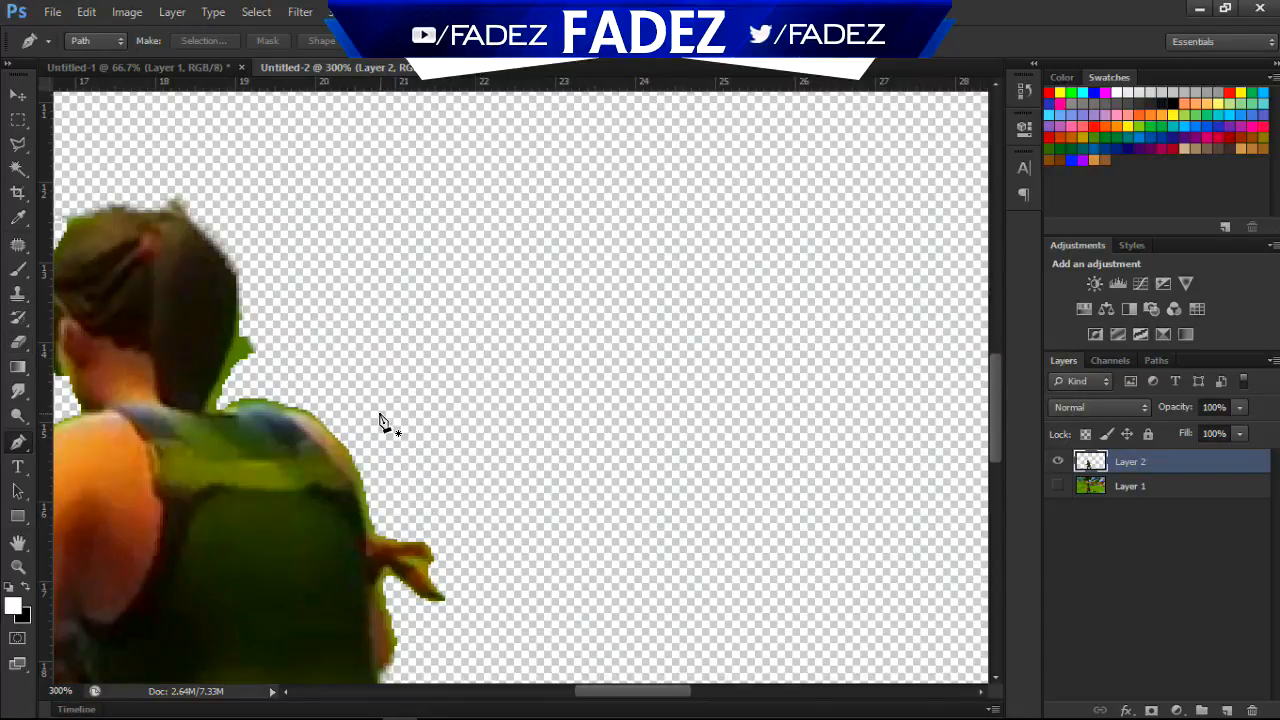
pyautogui.press('e')
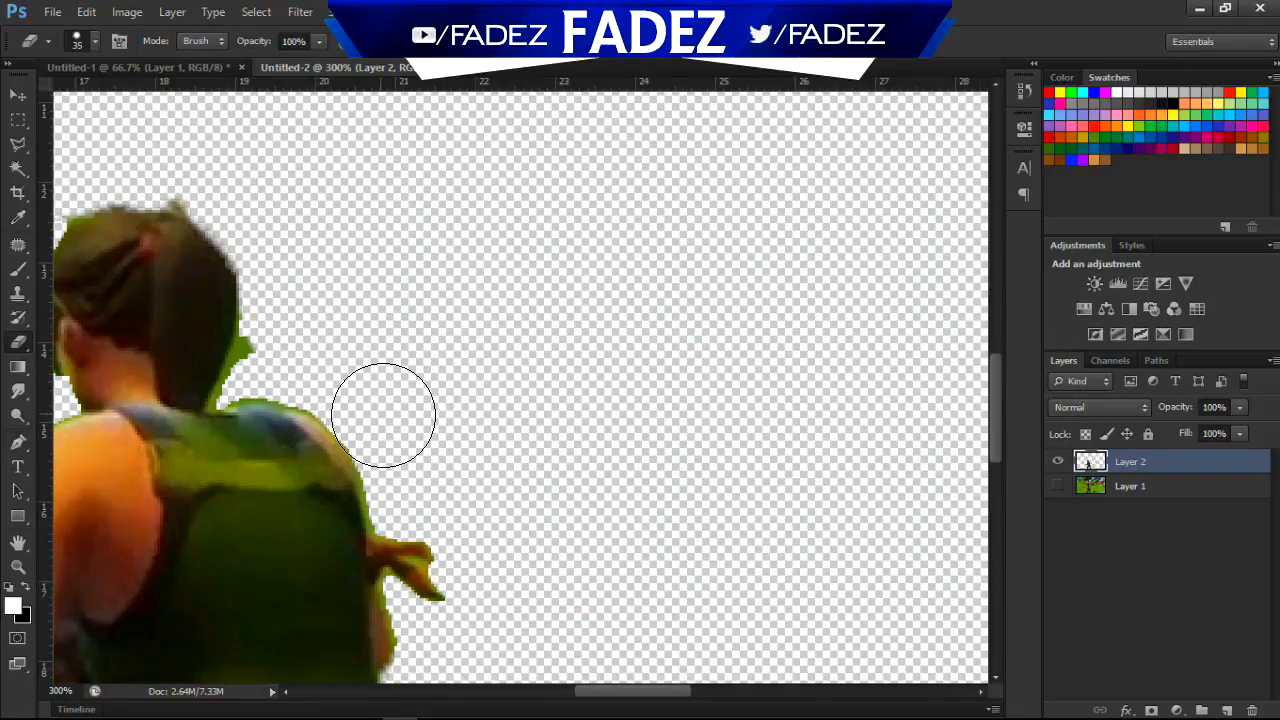
pyautogui.press('[')
pyautogui.press('[')
pyautogui.press('[')
pyautogui.moveTo(290, 348)
pyautogui.mouseDown()
pyautogui.moveTo(260, 351)
pyautogui.moveTo(264, 333)
pyautogui.mouseUp()
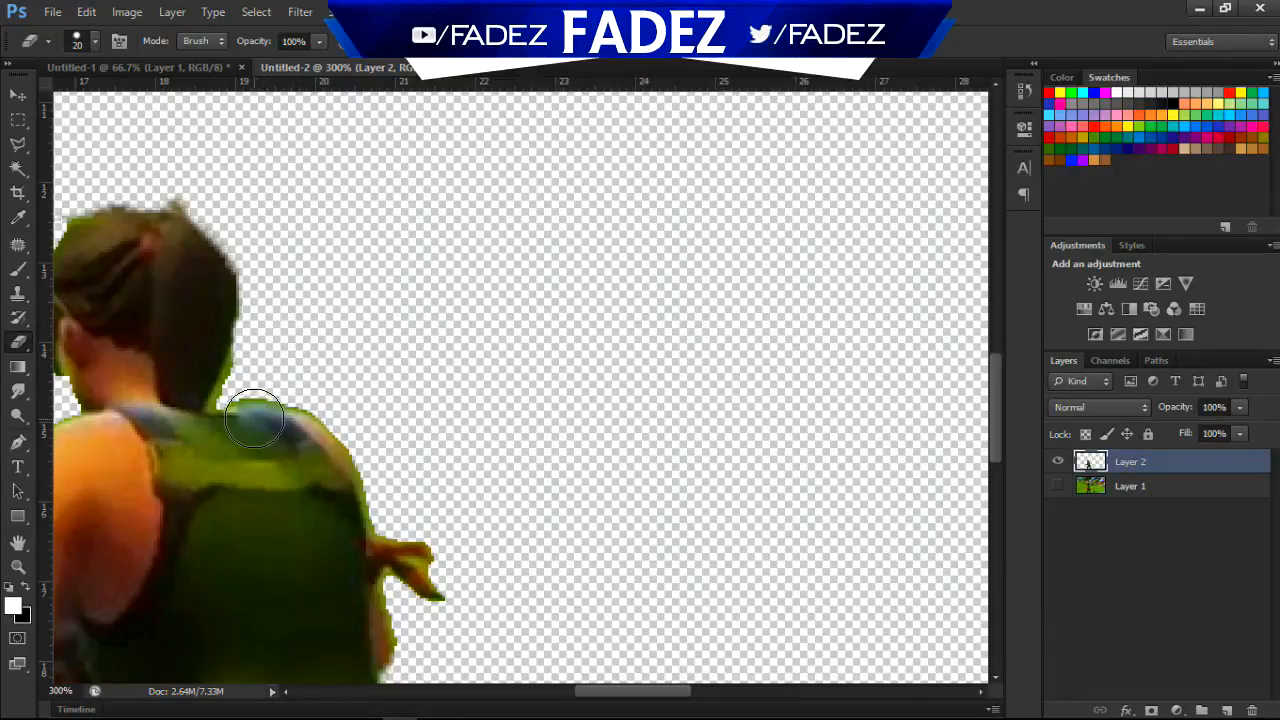
pyautogui.press('[')
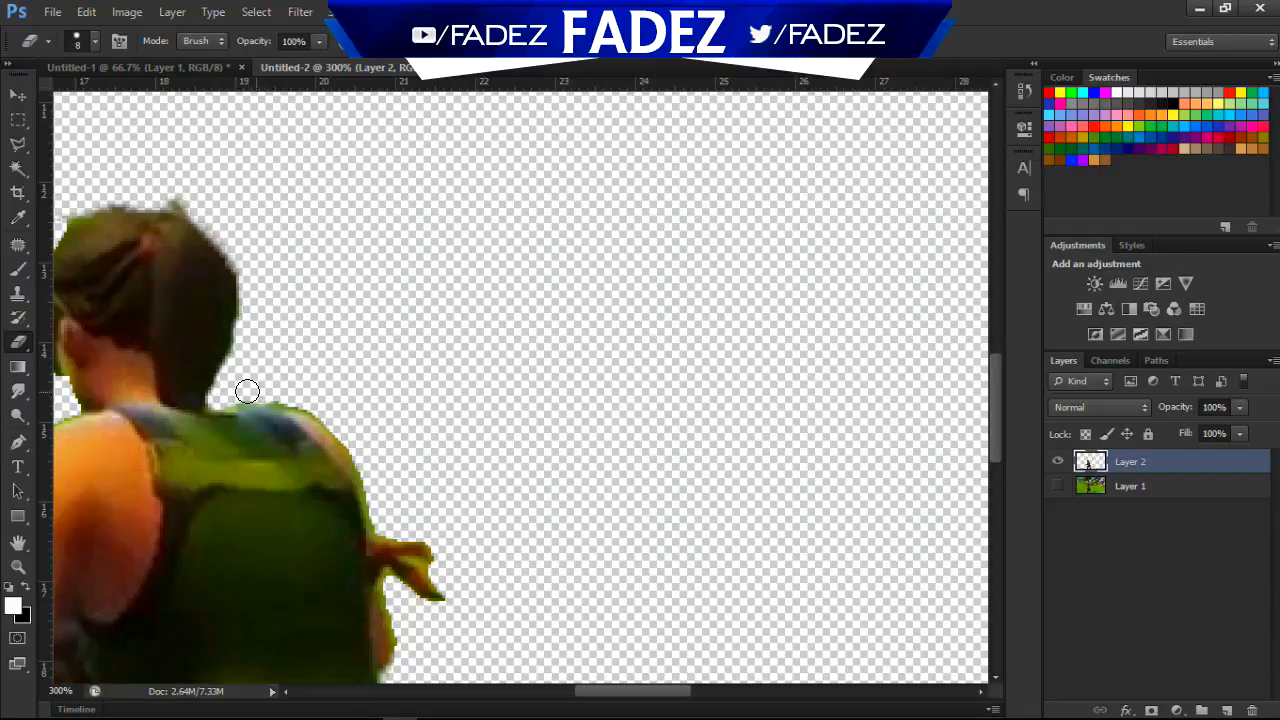
# Try to trim the character's edges by contracting a selection of Layer 2's contents by 1 pixel and deleting it.
pyautogui.scroll(-3, 405, 418)
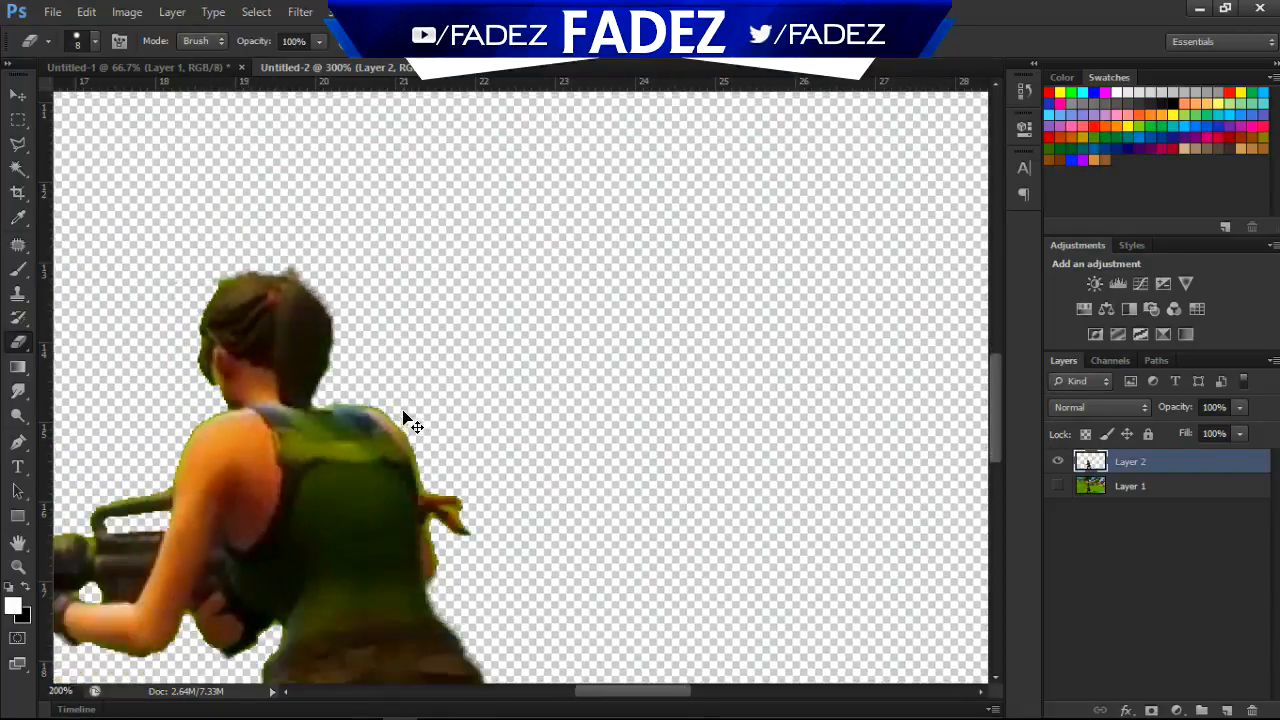
pyautogui.keyDown('ctrl'); pyautogui.click(1090, 462); pyautogui.keyUp('ctrl')
pyautogui.click(256, 11)
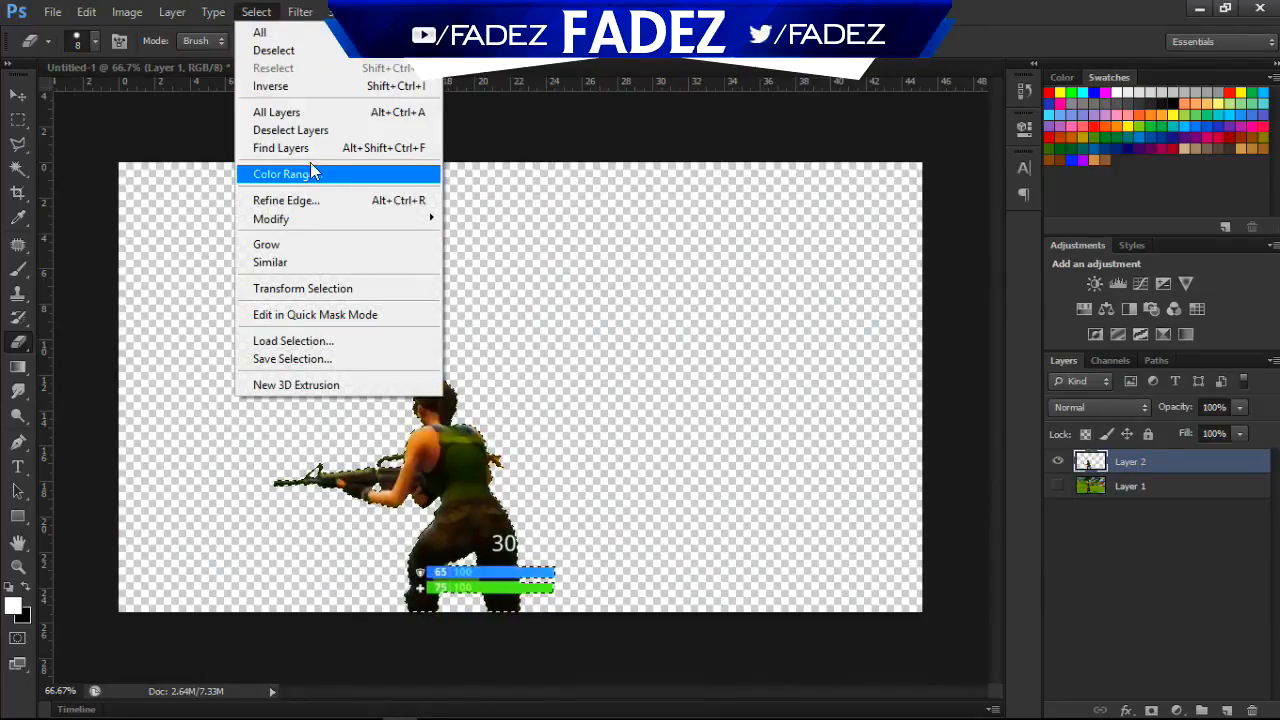
pyautogui.moveTo(280, 218)
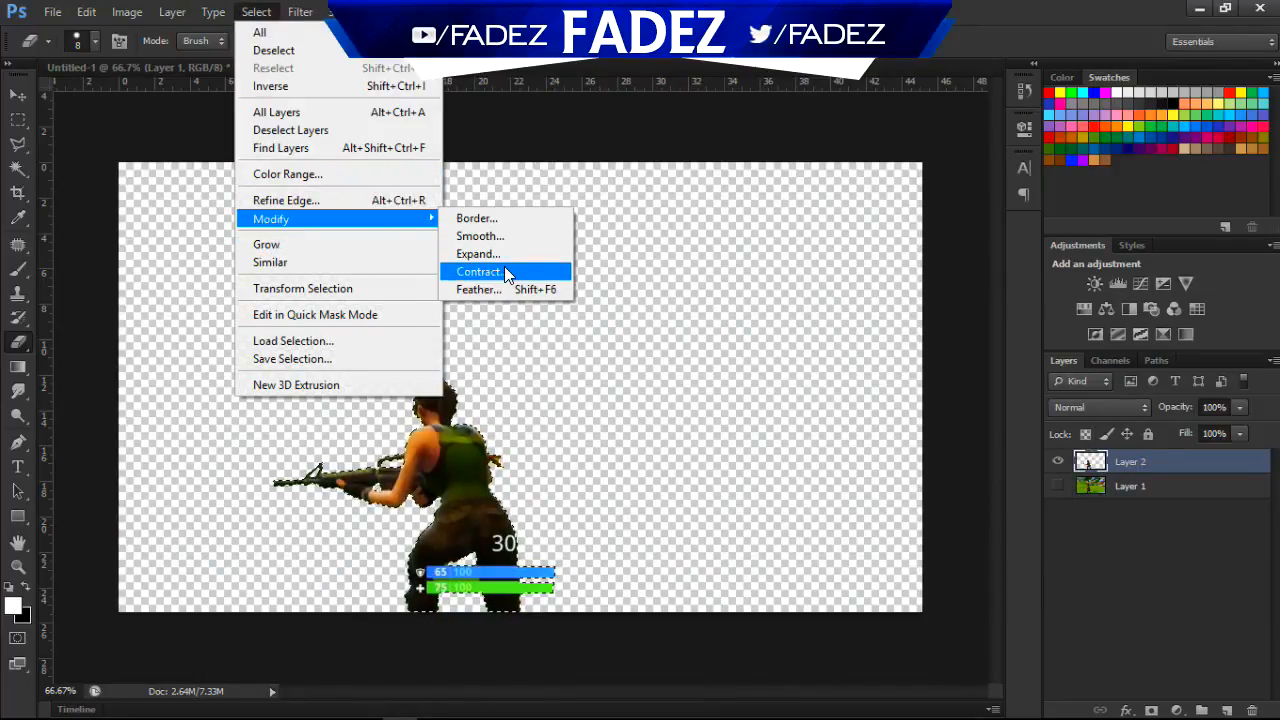
pyautogui.click(480, 272)
pyautogui.write('1')
pyautogui.press('Return')
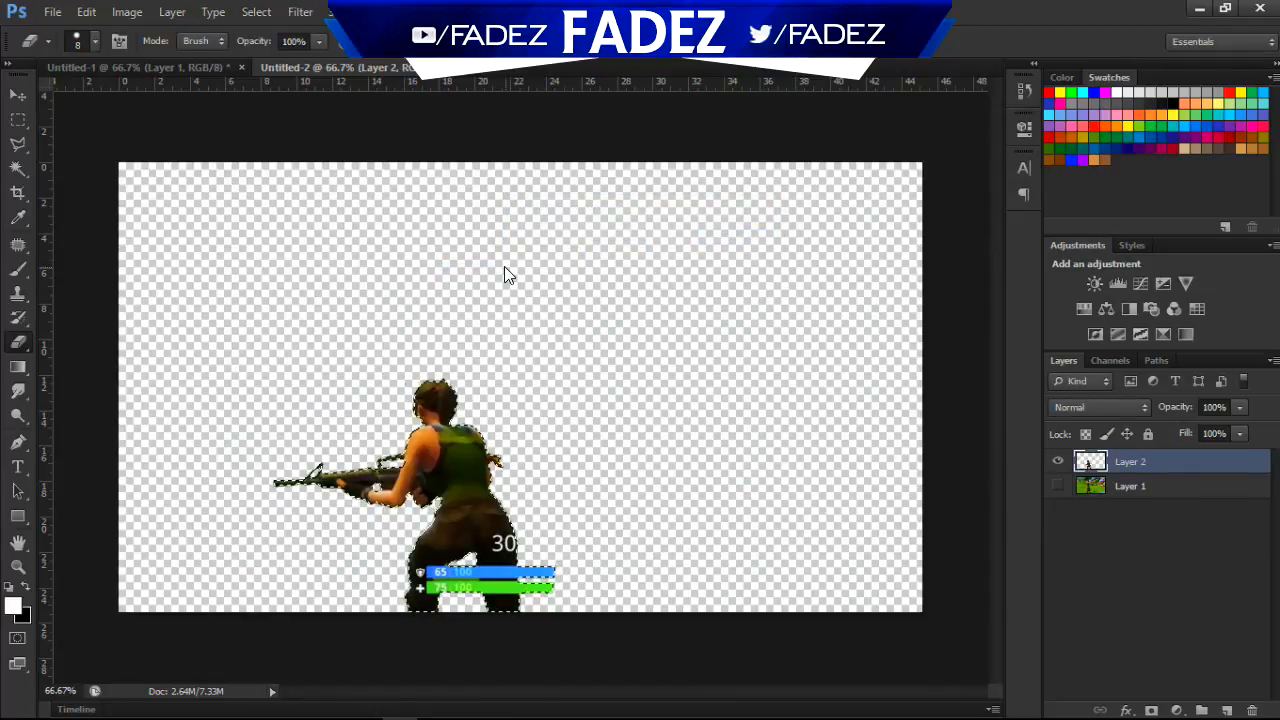
pyautogui.press('Delete')
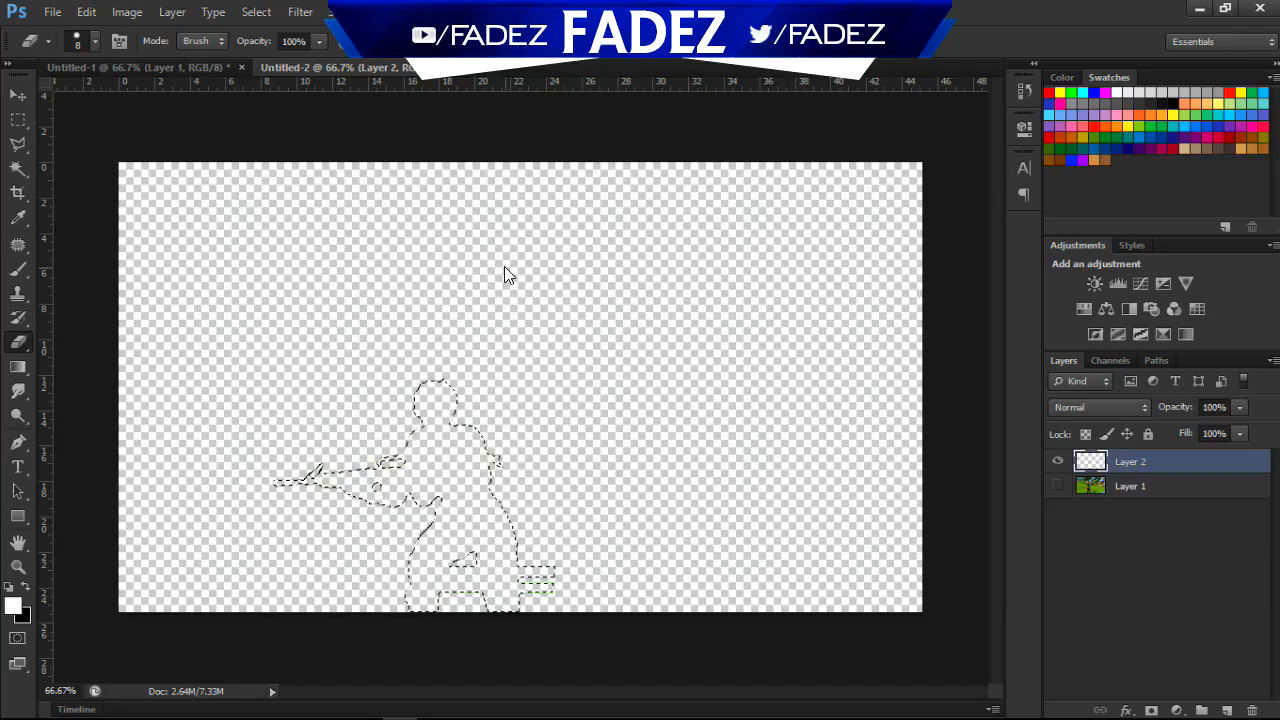
# Undo the deletion of the character on Layer 2 and clear the selection.
pyautogui.hotkey('ctrl', 's')
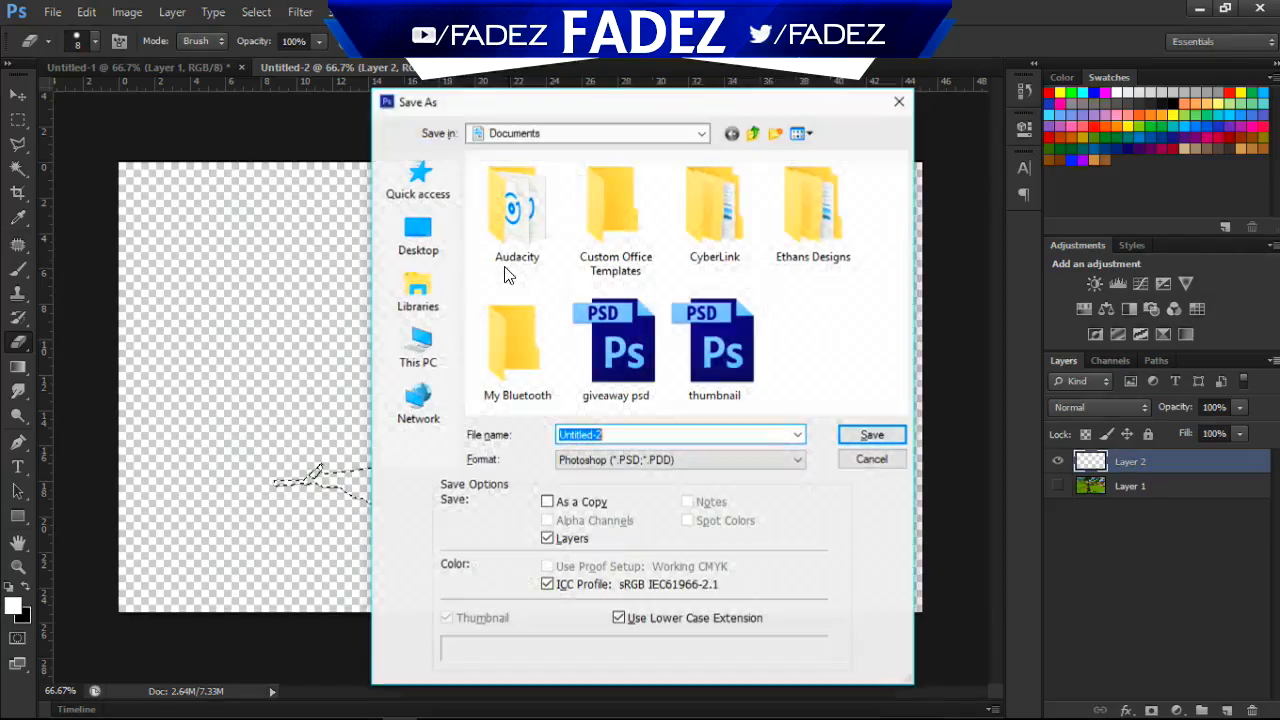
pyautogui.click(871, 460)
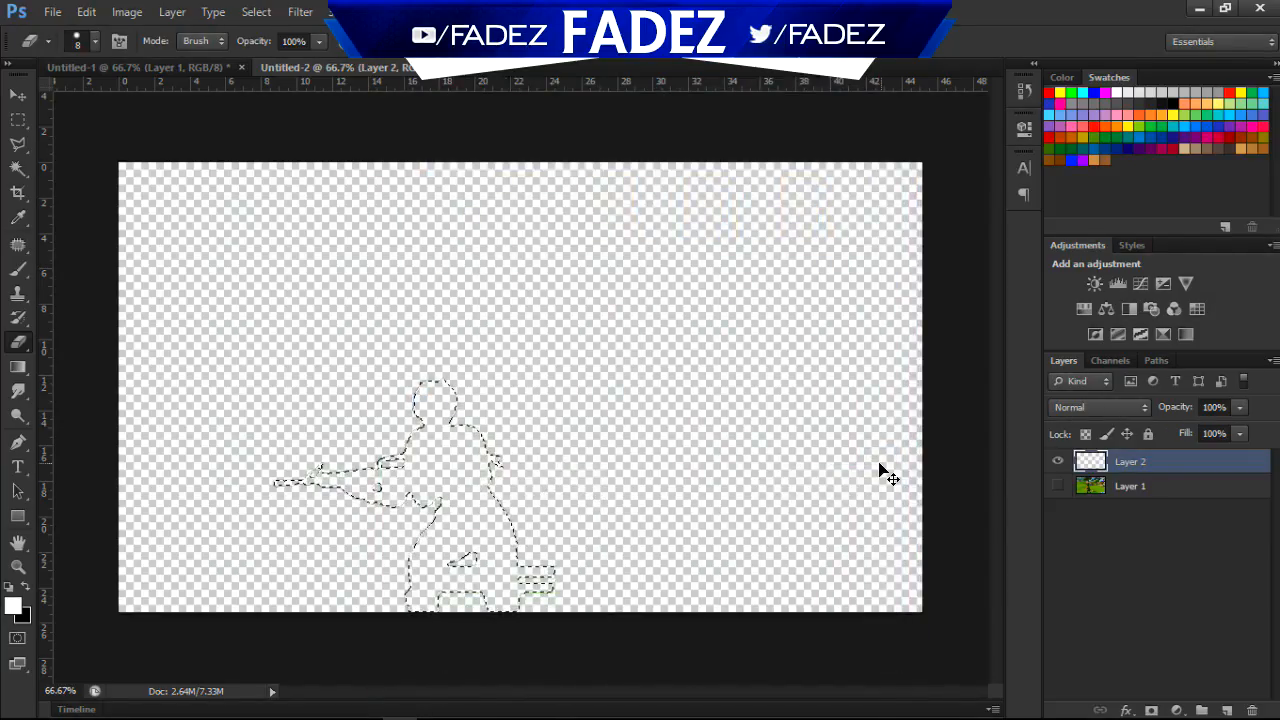
pyautogui.hotkey('ctrl', 'z')
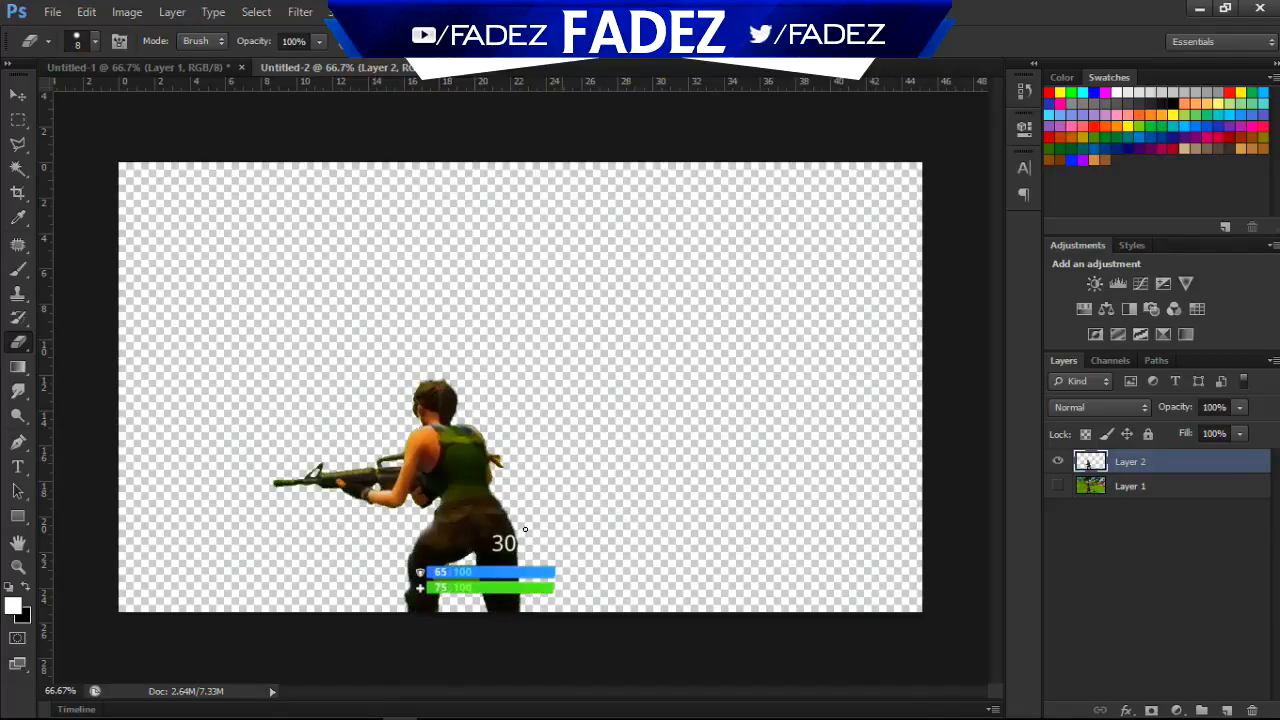
# Try to select the character on Layer 2 with the Quick Selection tool, and deselect.
pyautogui.hotkey('ctrl', '+')
pyautogui.press('w')
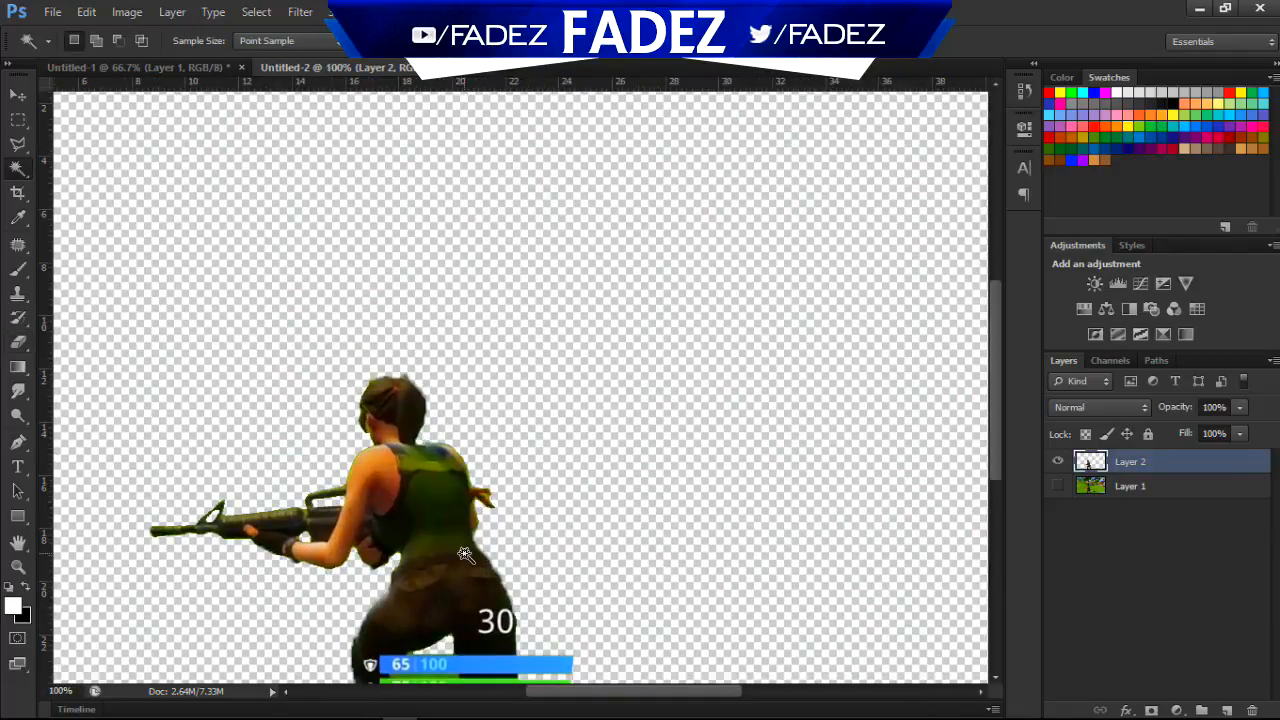
pyautogui.rightClick(22, 172)
pyautogui.click(140, 166)
pyautogui.hotkey('ctrl', '-')
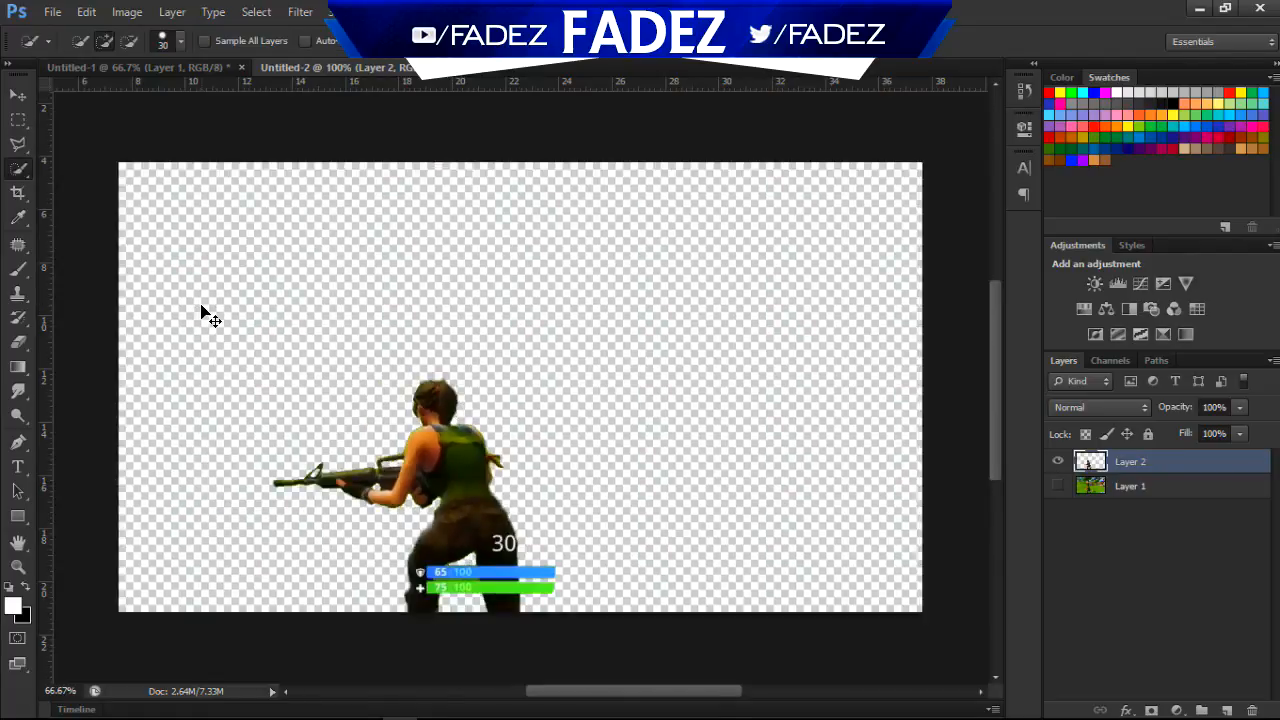
pyautogui.hotkey('ctrl', '-')
pyautogui.moveTo(512, 462)
pyautogui.mouseDown()
pyautogui.moveTo(522, 520)
pyautogui.moveTo(535, 515)
pyautogui.moveTo(520, 500)
pyautogui.moveTo(474, 503)
pyautogui.moveTo(436, 340)
pyautogui.mouseUp()
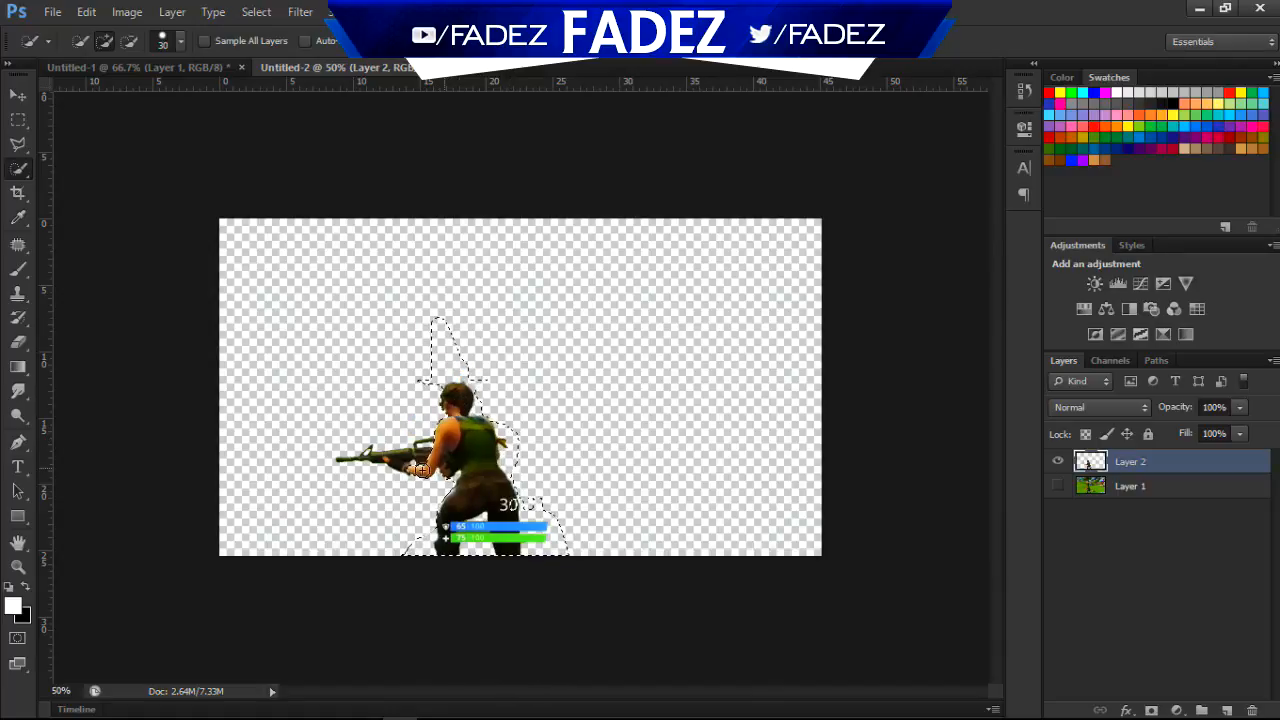
pyautogui.hotkey('ctrl', 'd')
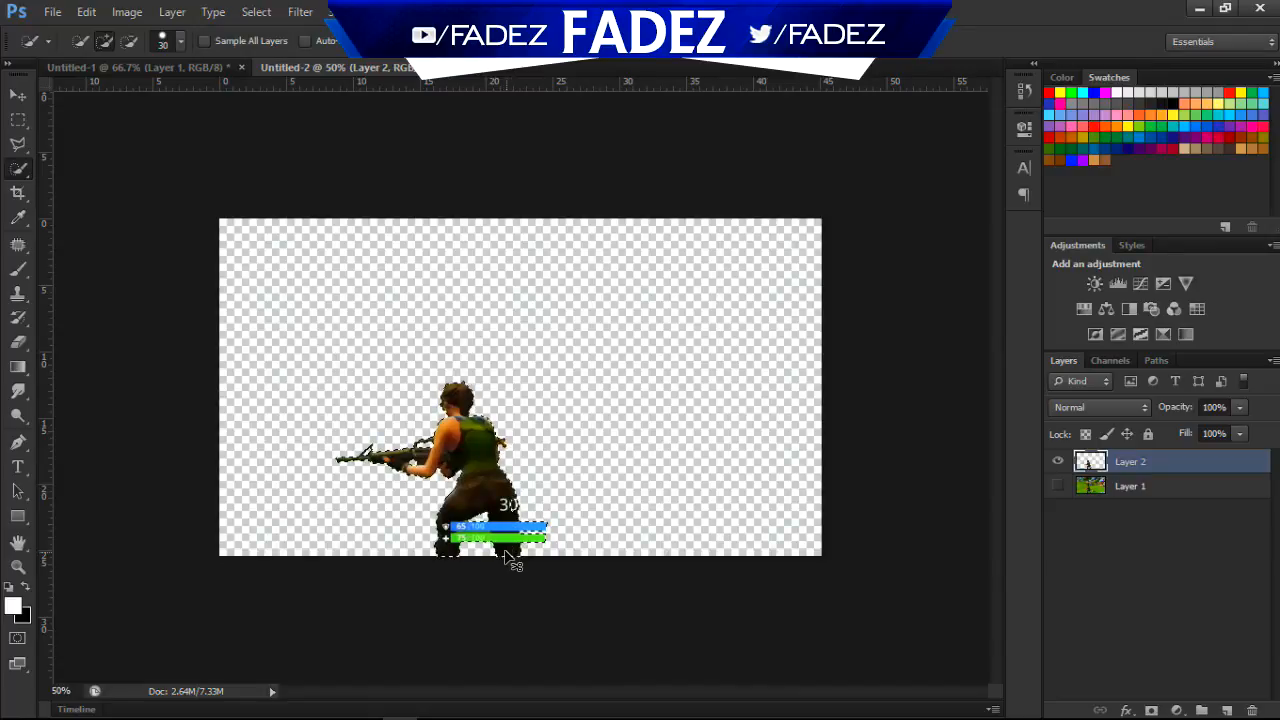
# Contract the selection of the character and delete its contents from Layer 2.
pyautogui.hotkey('ctrl', '+')
pyautogui.hotkey('ctrl', '+')
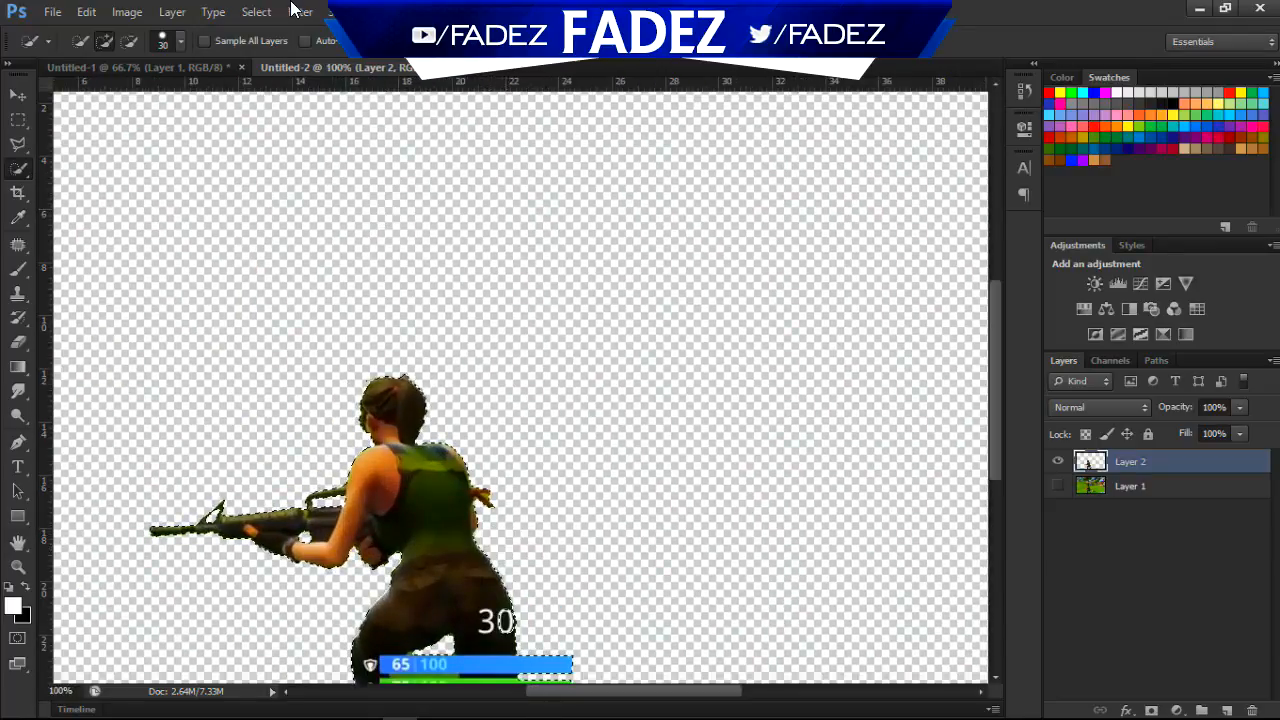
pyautogui.click(254, 12)
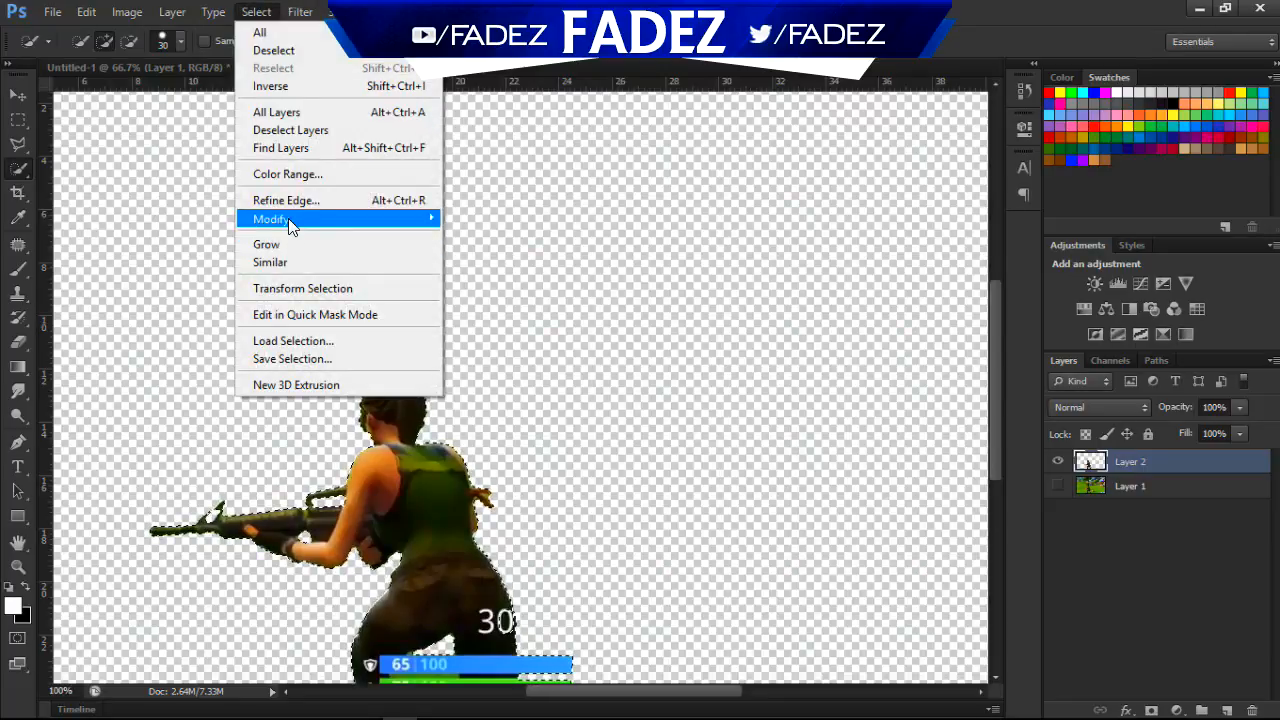
pyautogui.moveTo(344, 218)
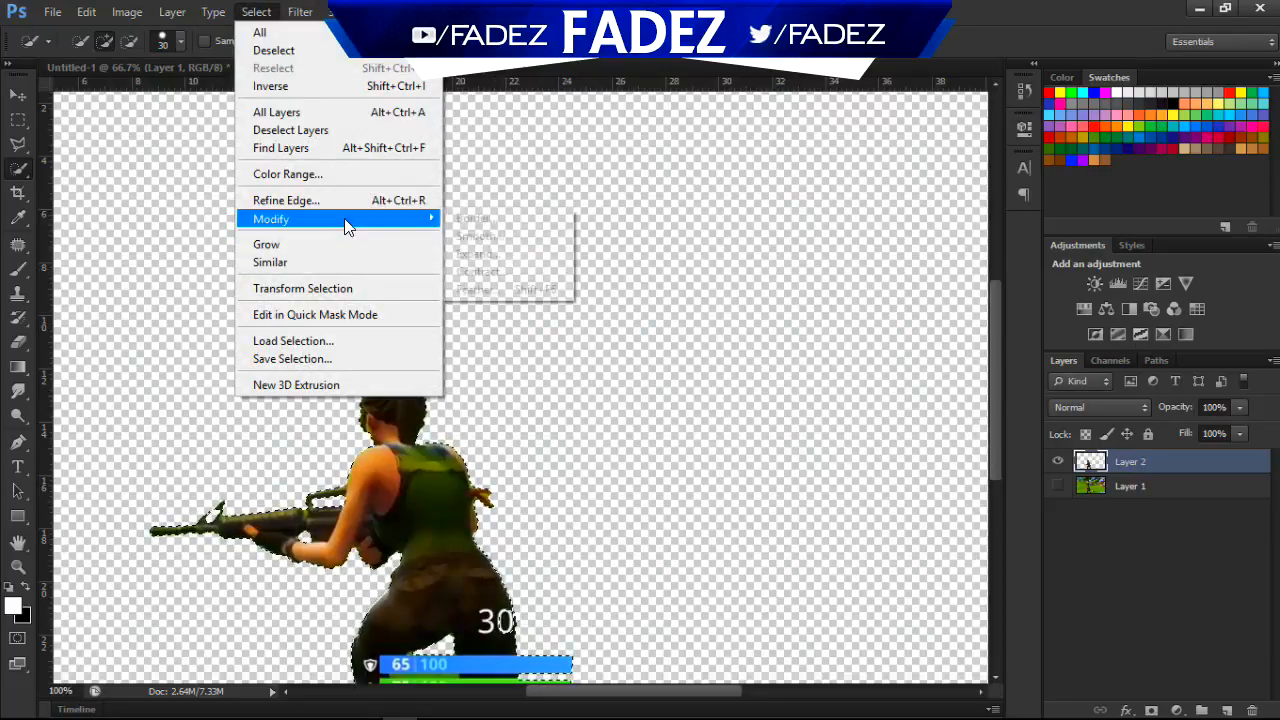
pyautogui.click(467, 270)
pyautogui.press('Return')
pyautogui.press('Delete')
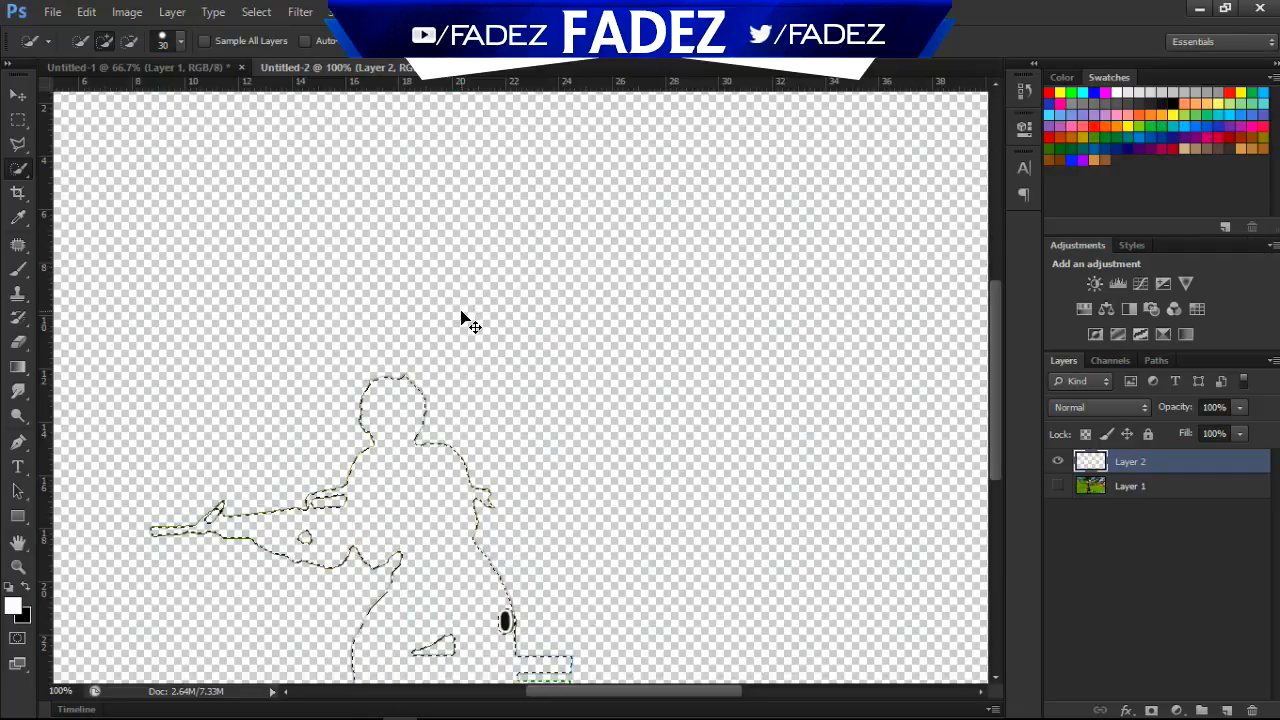
# Undo the deletion of the character on Layer 2, and try feathering its selection by 1 pixel before deselecting.
pyautogui.hotkey('ctrl', 'z')
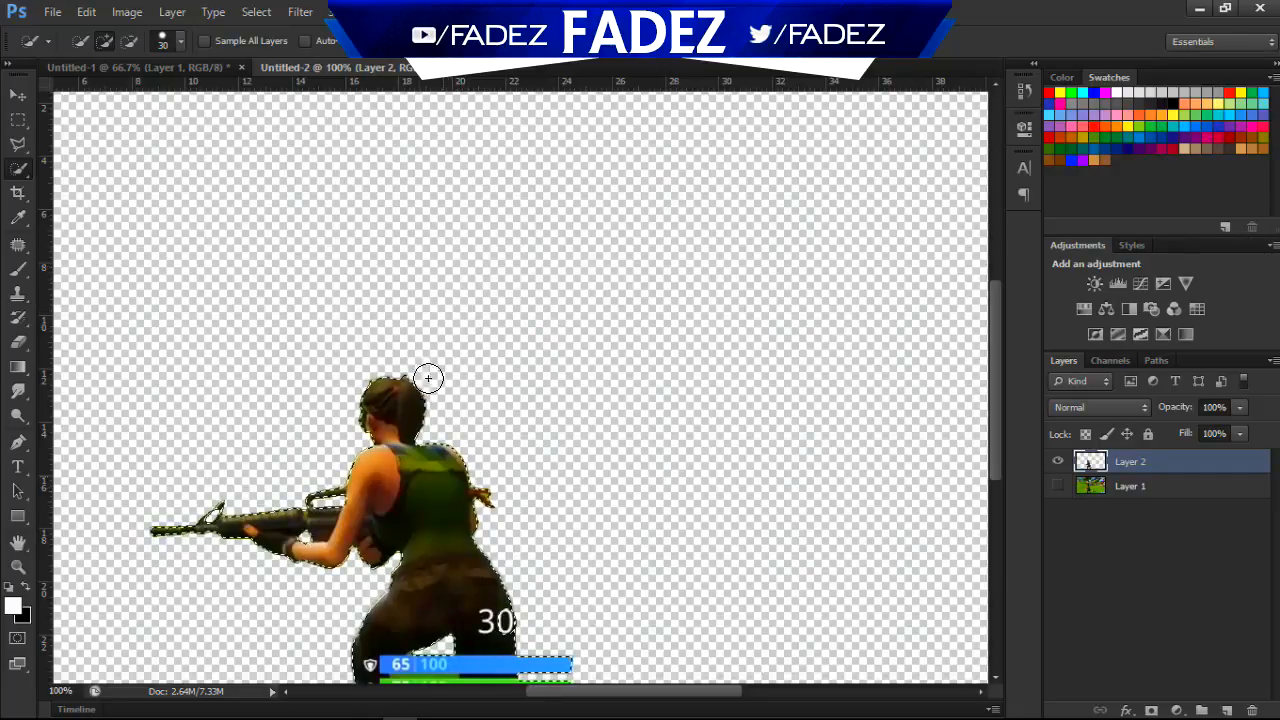
pyautogui.click(256, 11)
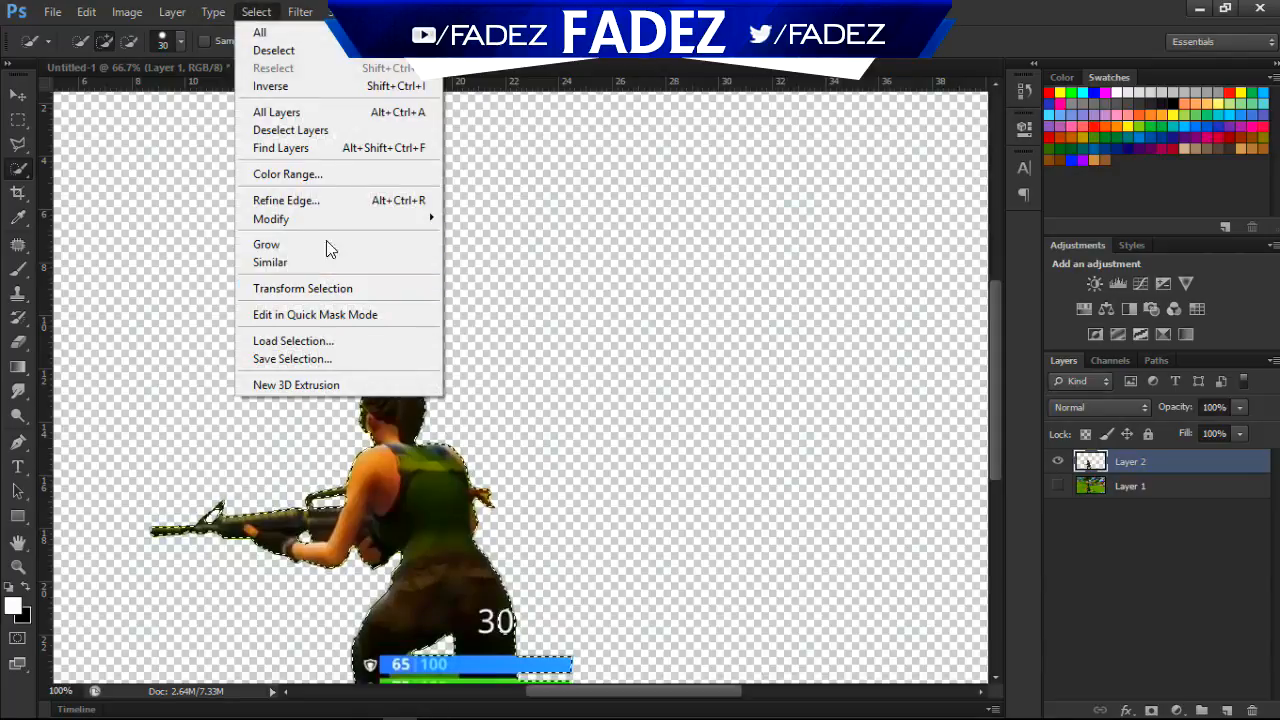
pyautogui.moveTo(318, 220)
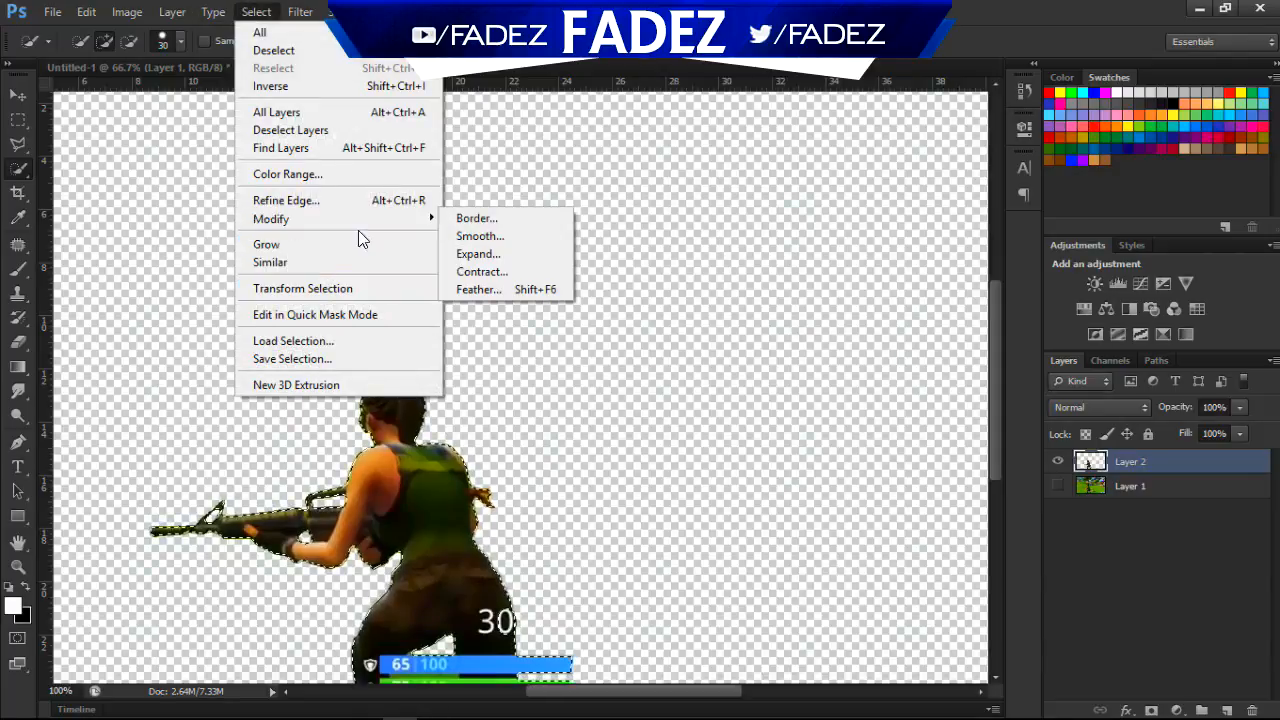
pyautogui.click(477, 289)
pyautogui.press('Return')
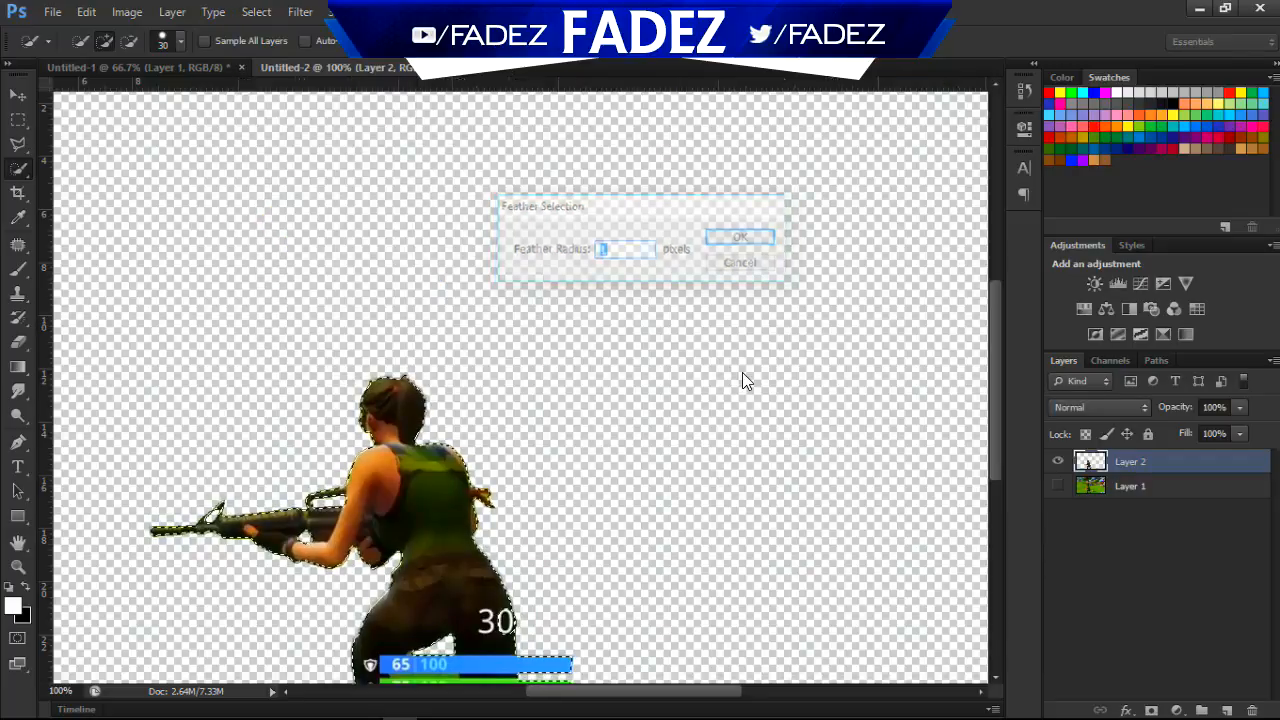
pyautogui.hotkey('ctrl', 'd')
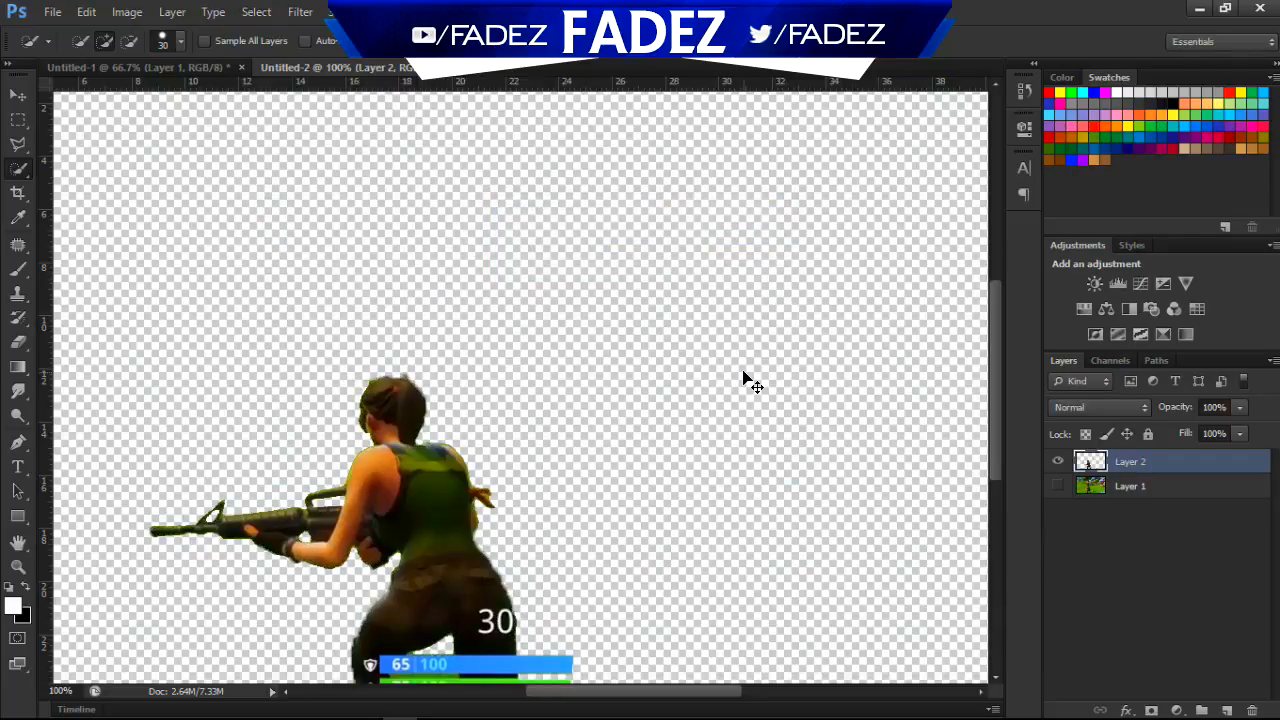
# Compare the cutout with and without Layer 1 shown, and examine the character's outline in the finished Untitled-1 thumbnail.
pyautogui.hotkey('ctrl', '-')
pyautogui.hotkey('ctrl', '-')
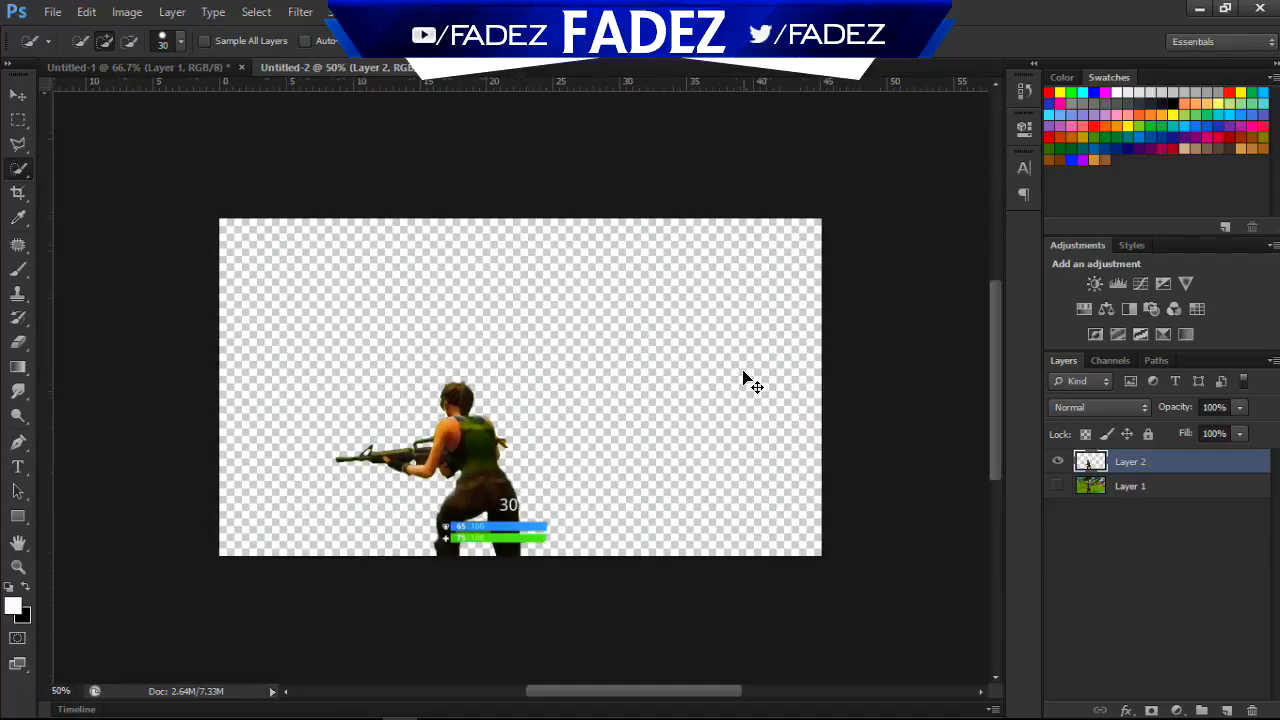
pyautogui.click(1058, 487)
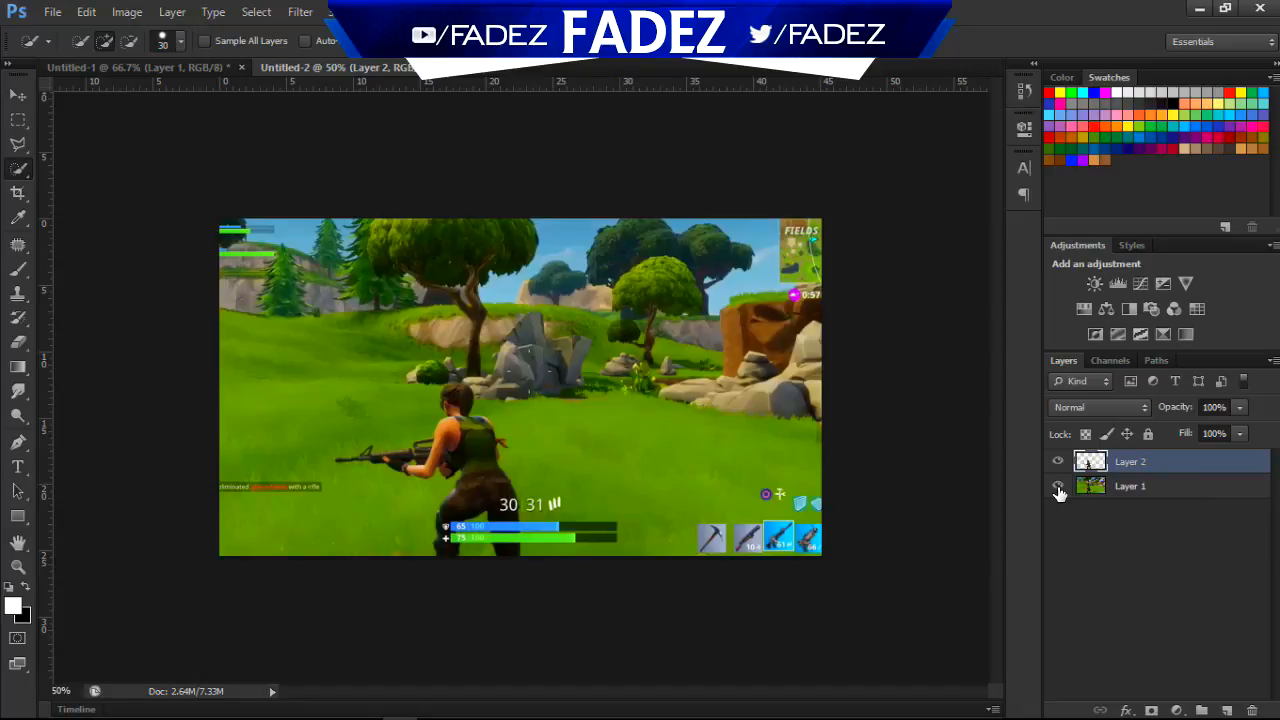
pyautogui.click(1058, 487)
pyautogui.click(1058, 487)
pyautogui.click(1058, 487)
pyautogui.click(1058, 487)
pyautogui.click(180, 66)
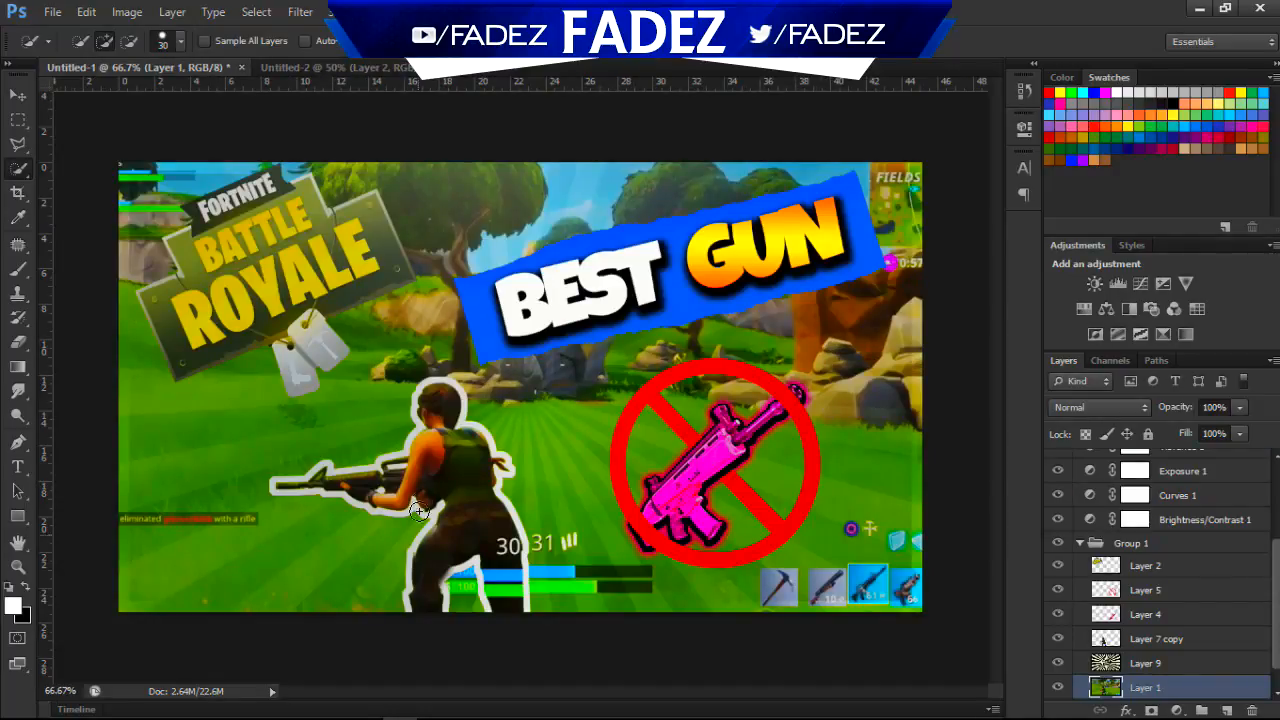
pyautogui.click(372, 66)
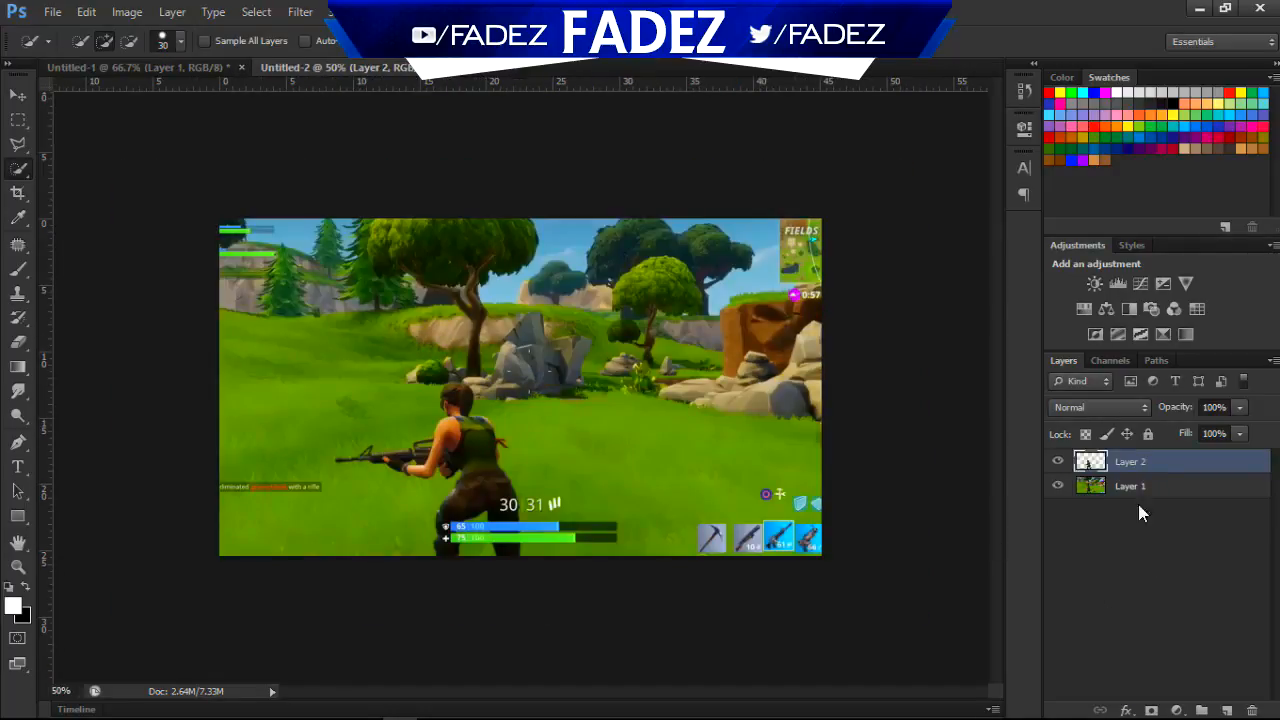
# Try to expand a selection of Layer 2's contents by 10 pixels with Layer 1 showing, and deselect.
pyautogui.keyDown('ctrl'); pyautogui.click(1090, 463); pyautogui.keyUp('ctrl')
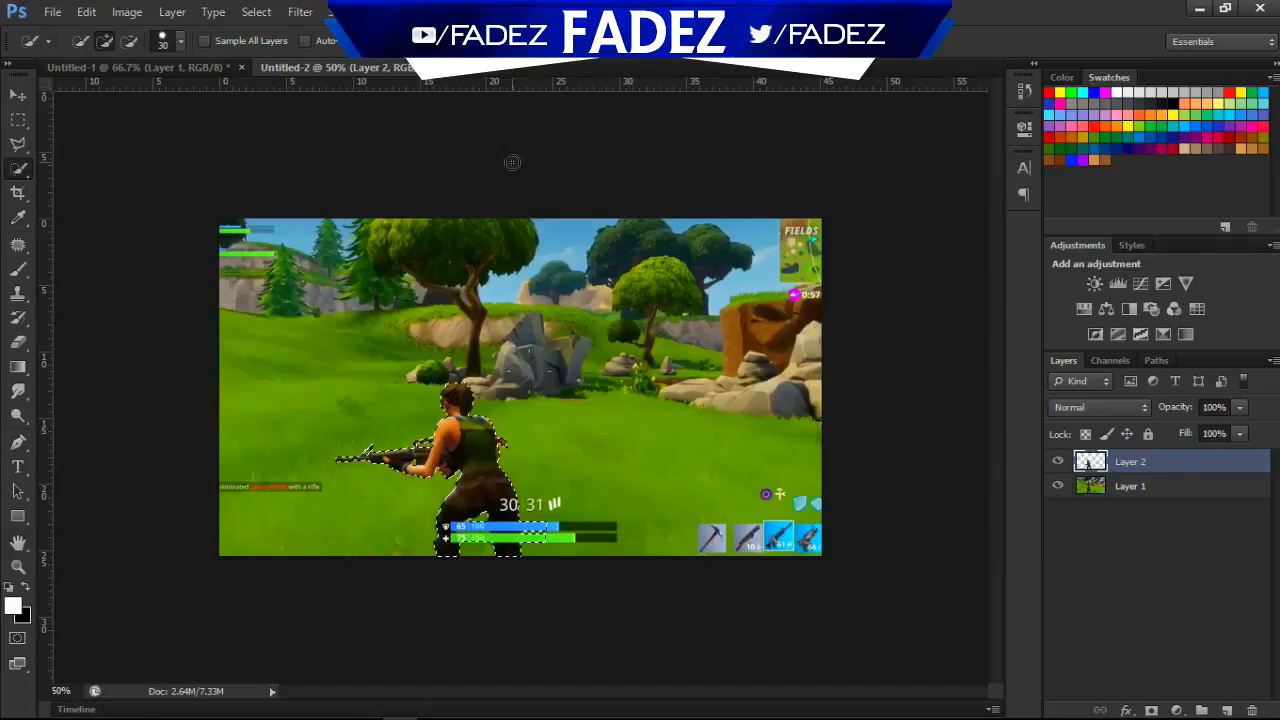
pyautogui.click(256, 12)
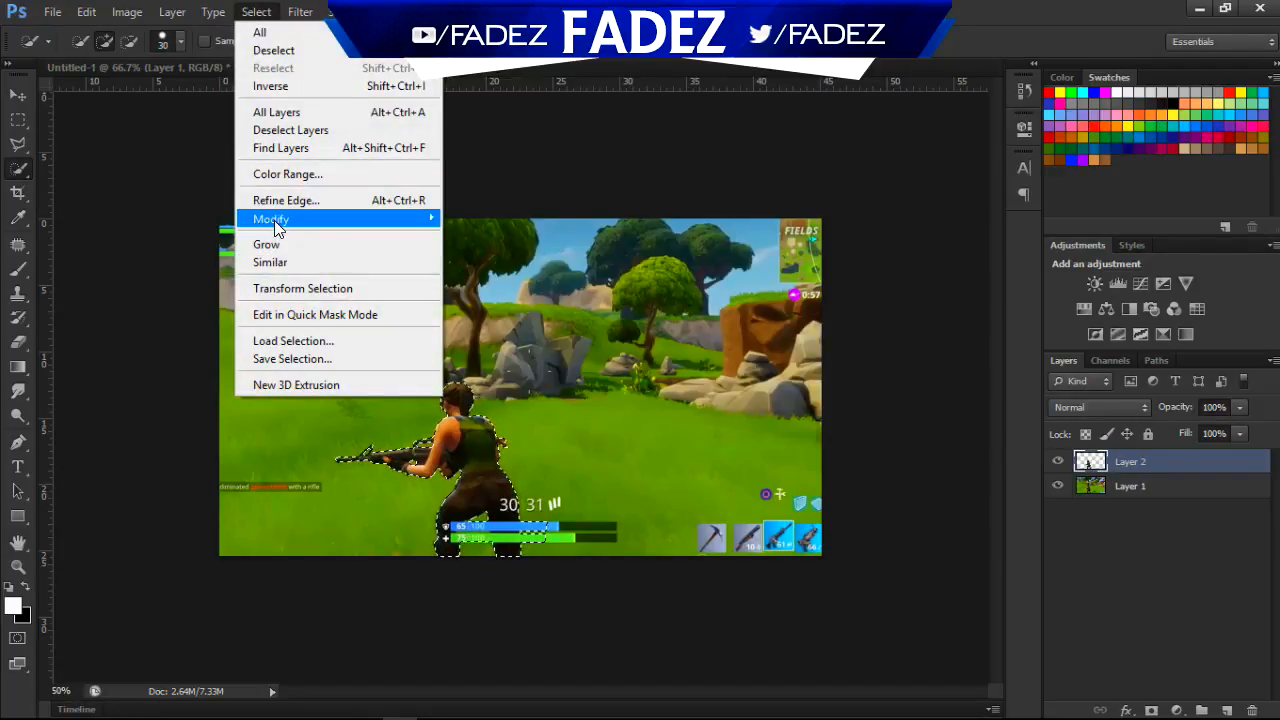
pyautogui.moveTo(274, 220)
pyautogui.click(485, 251)
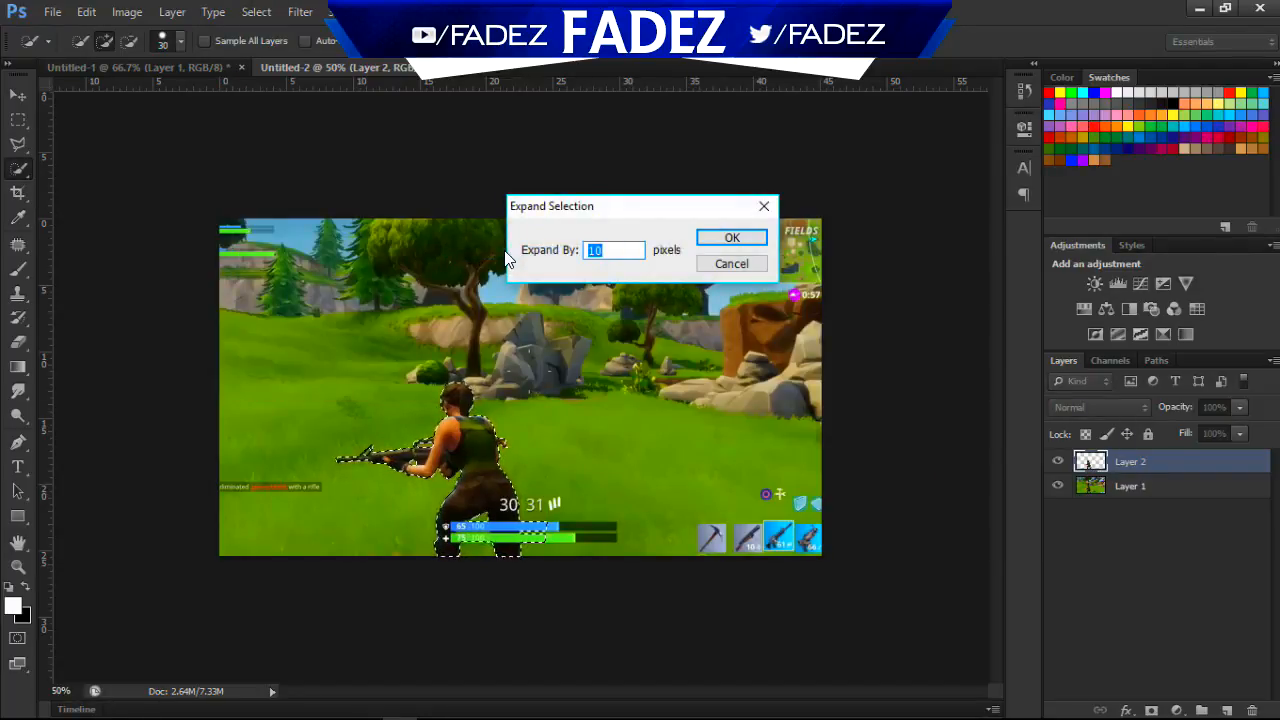
pyautogui.press('Return')
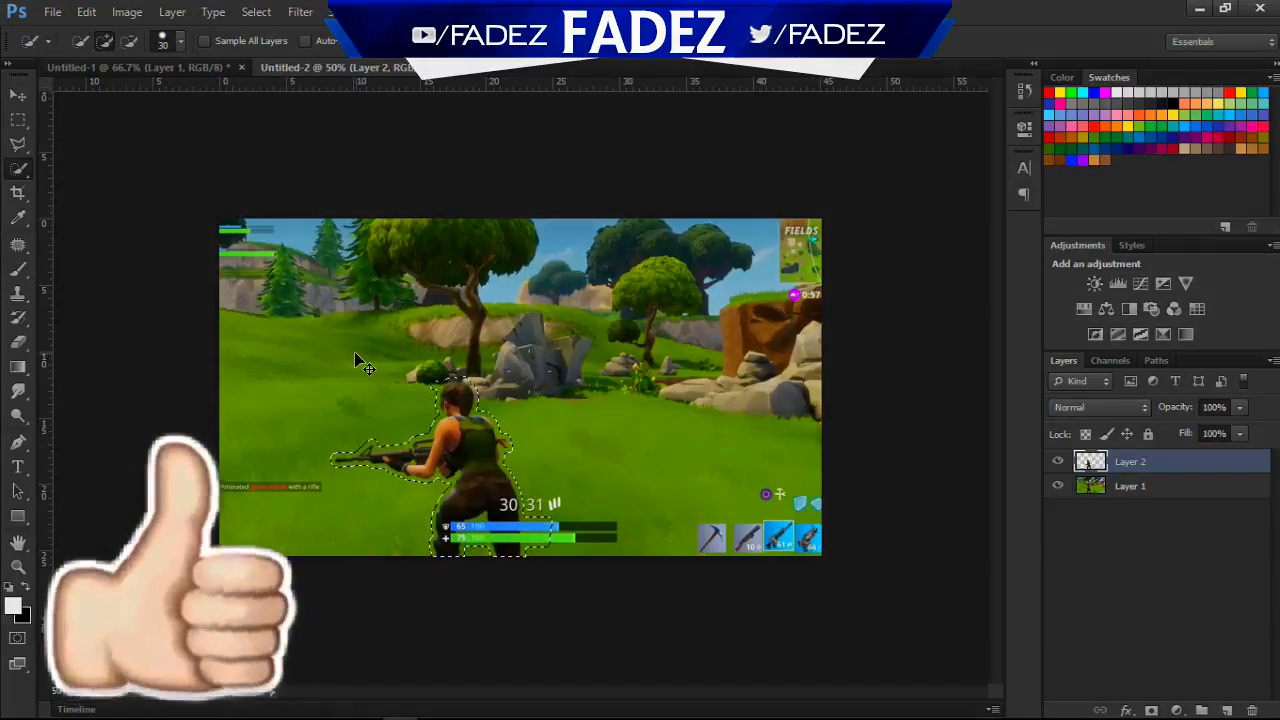
pyautogui.hotkey('ctrl', 'd')
# Hide Layer 1 and set the Eraser's brush size to 35 pixels.
pyautogui.hotkey('ctrl', '+')
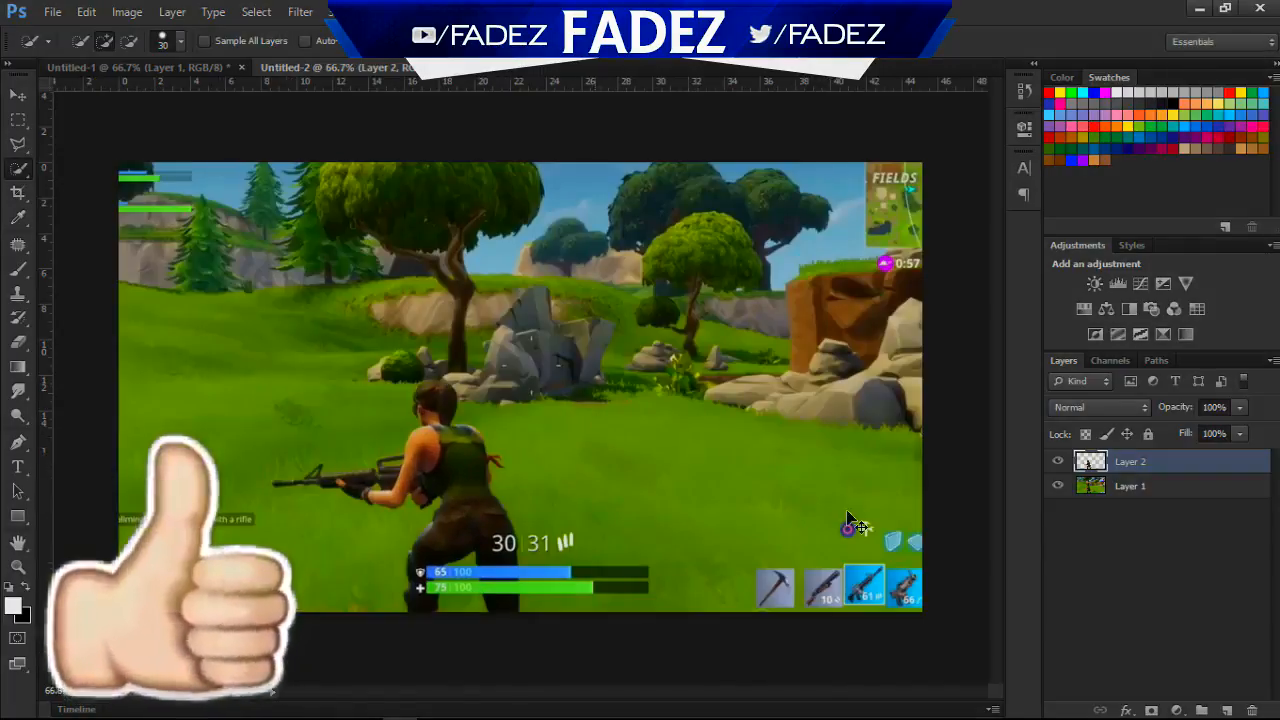
pyautogui.click(1058, 486)
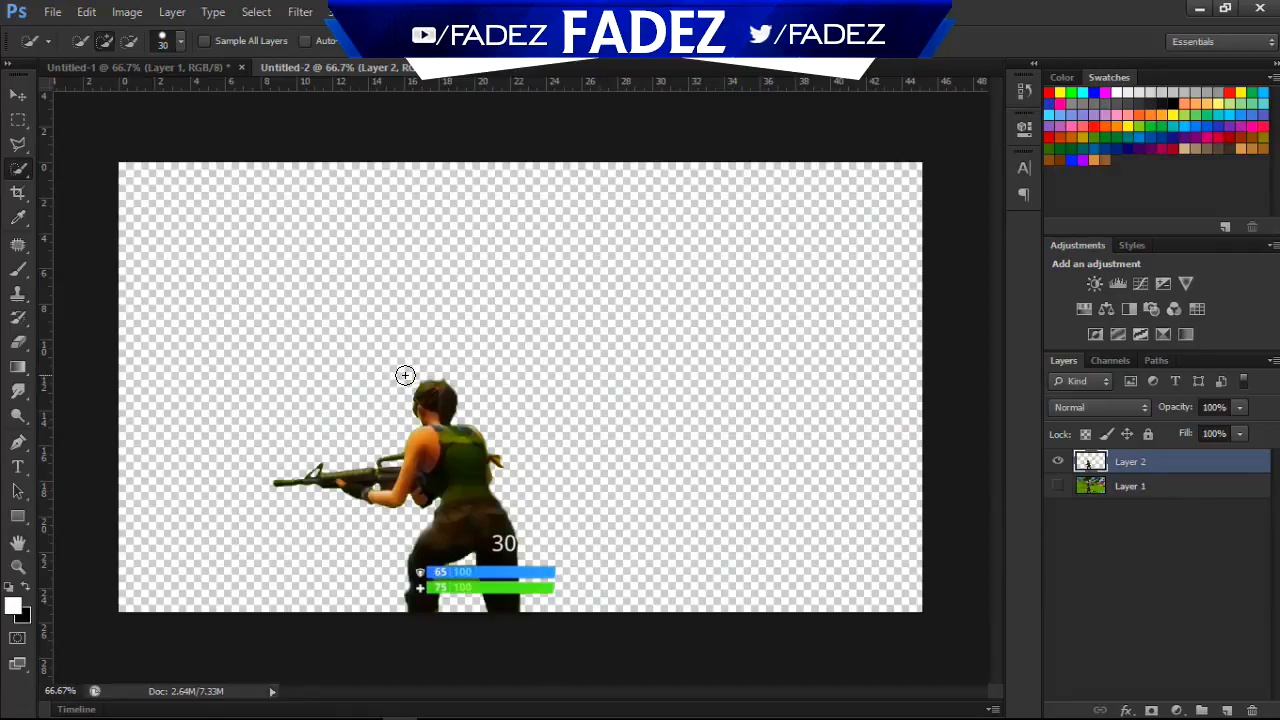
pyautogui.press('e')
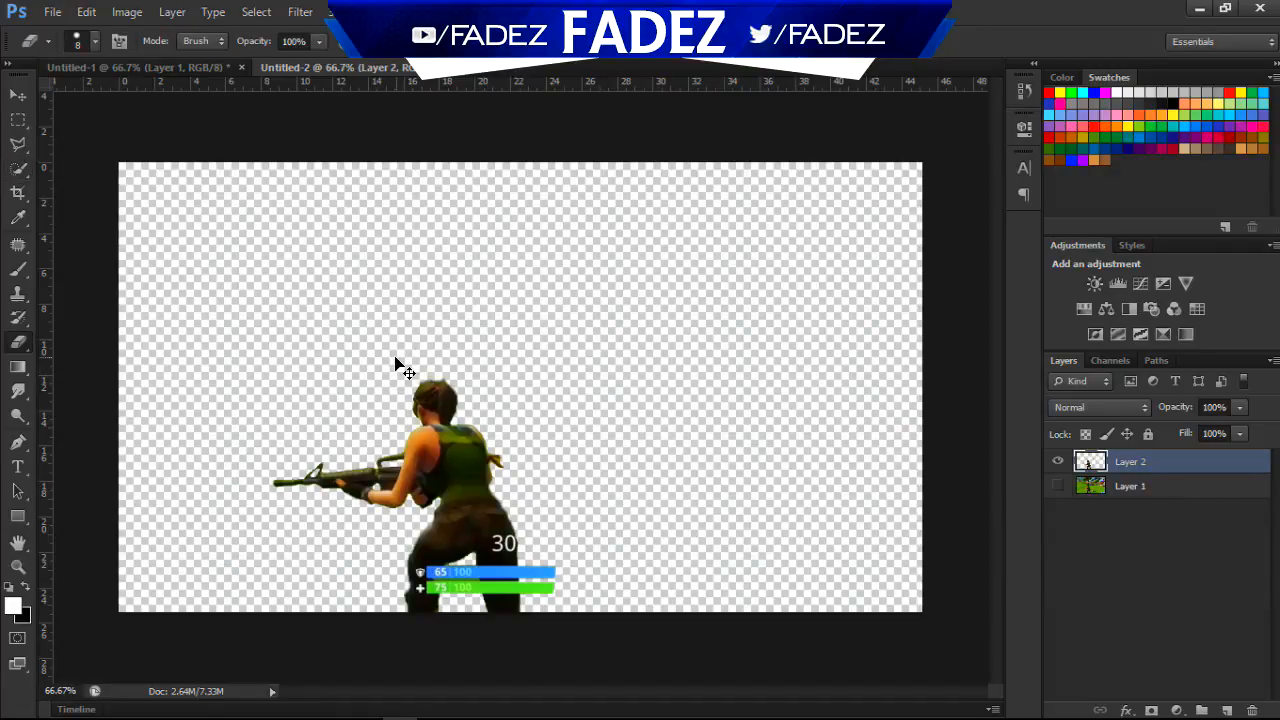
pyautogui.hotkey('ctrl', '+')
pyautogui.hotkey('ctrl', '+')
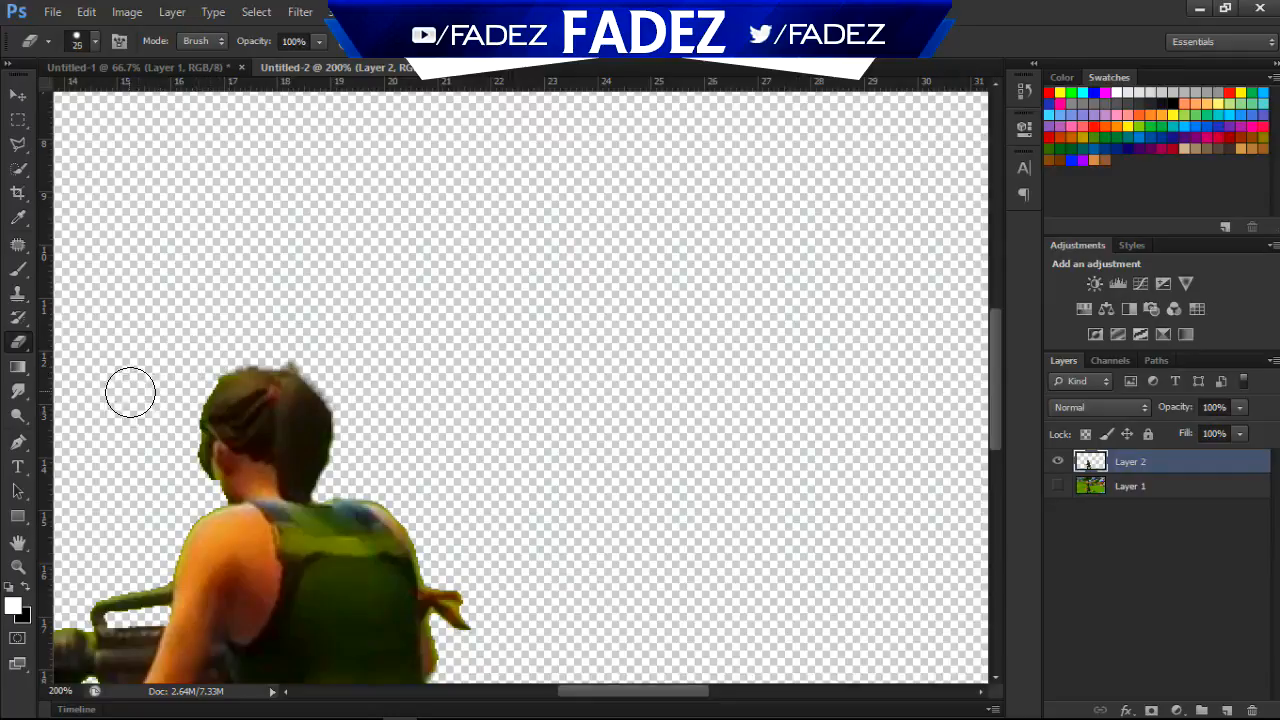
pyautogui.press(']')
pyautogui.hotkey('ctrl', '-')
pyautogui.hotkey('ctrl', '-')
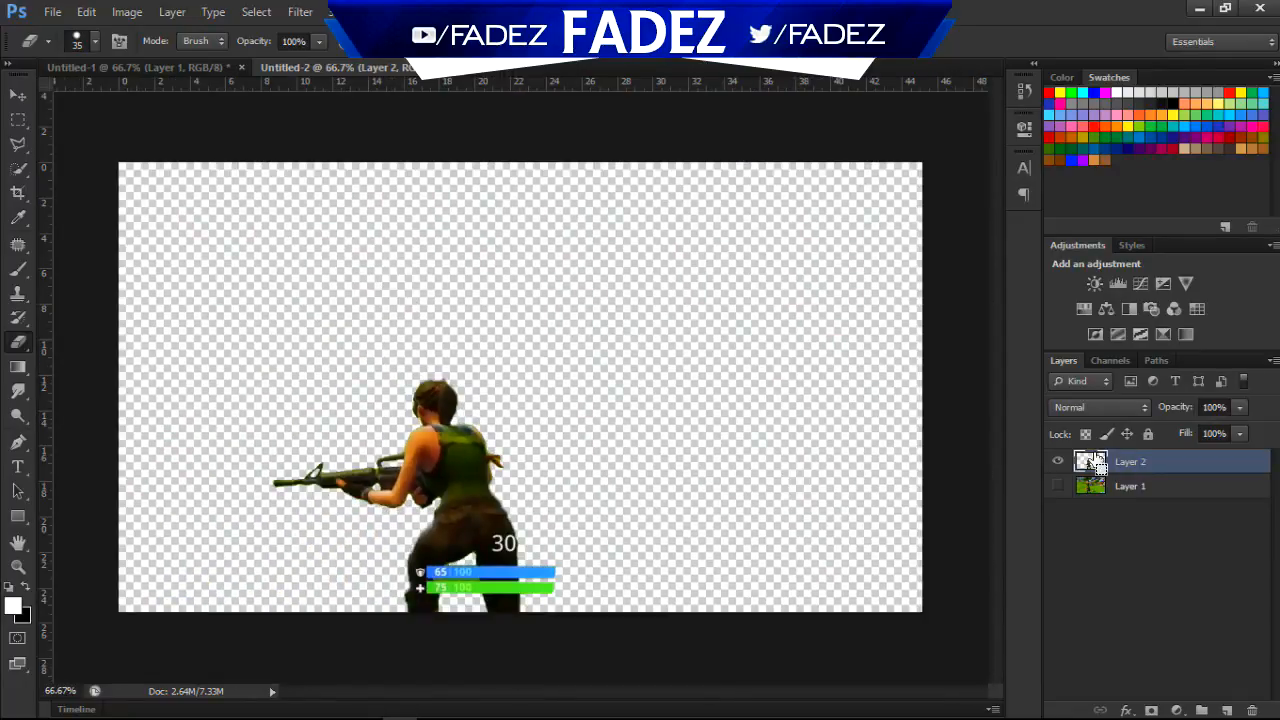
# Try to make a white outline by filling a 10-pixel expanded selection of the character on a new layer, and undo it.
pyautogui.keyDown('ctrl'); pyautogui.click(1090, 461); pyautogui.keyUp('ctrl')
pyautogui.click(256, 11)
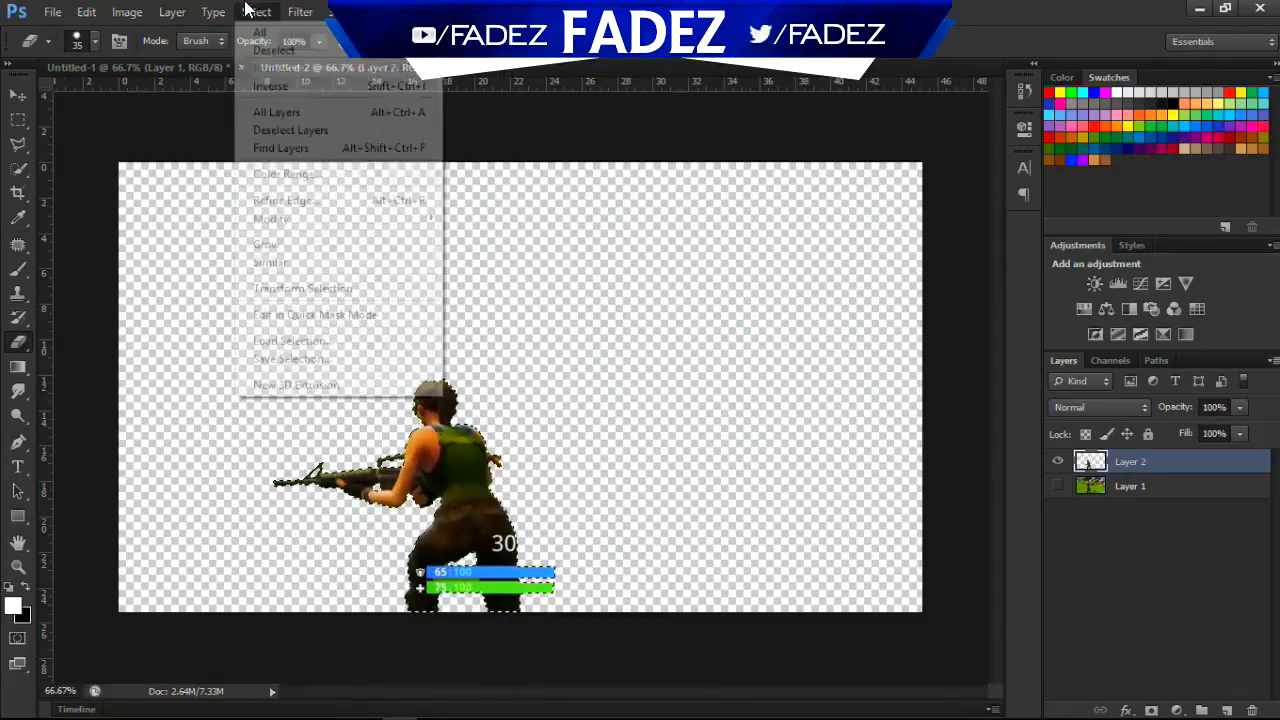
pyautogui.moveTo(309, 219)
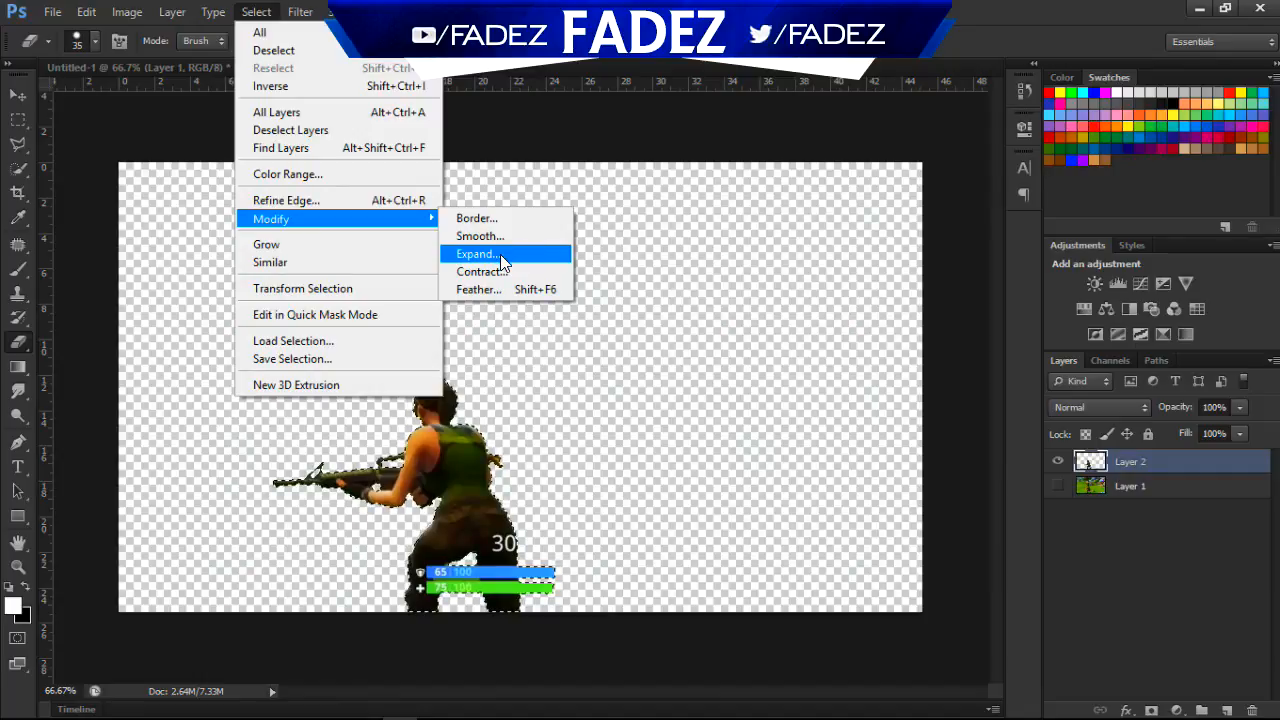
pyautogui.click(501, 256)
pyautogui.press('Return')
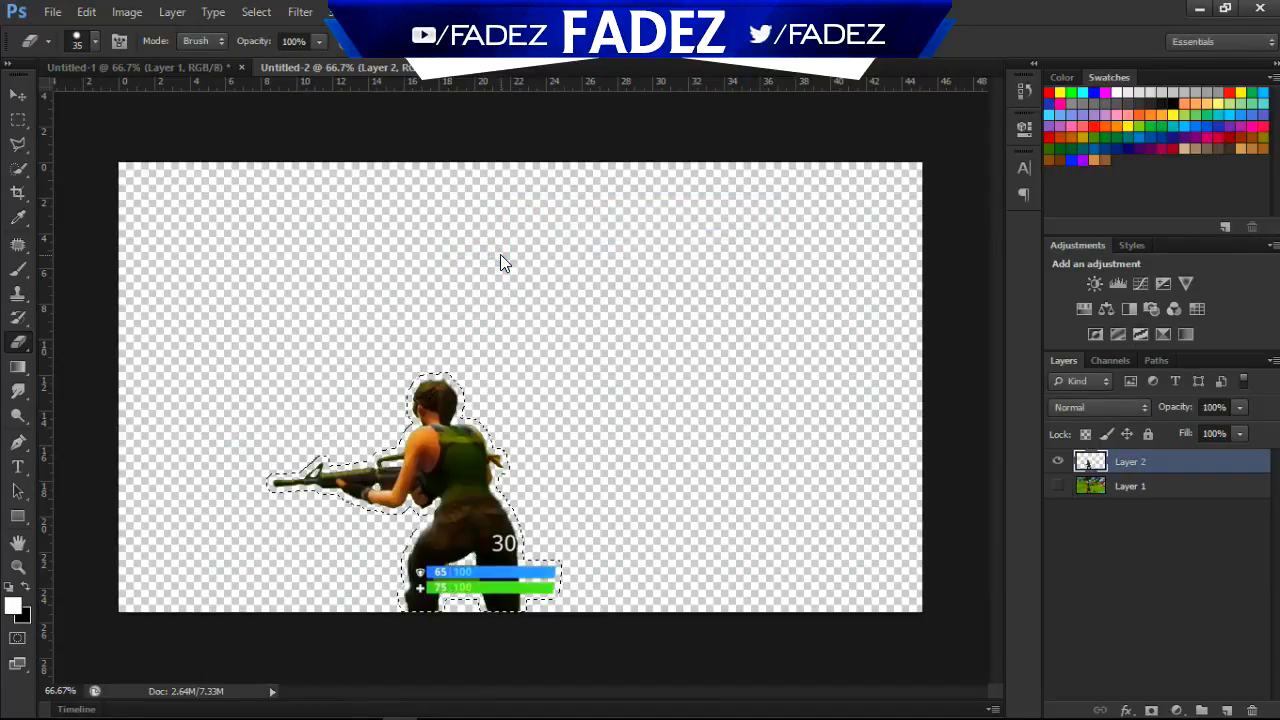
pyautogui.hotkey('ctrl', 'shift', 'n')
pyautogui.press('Return')
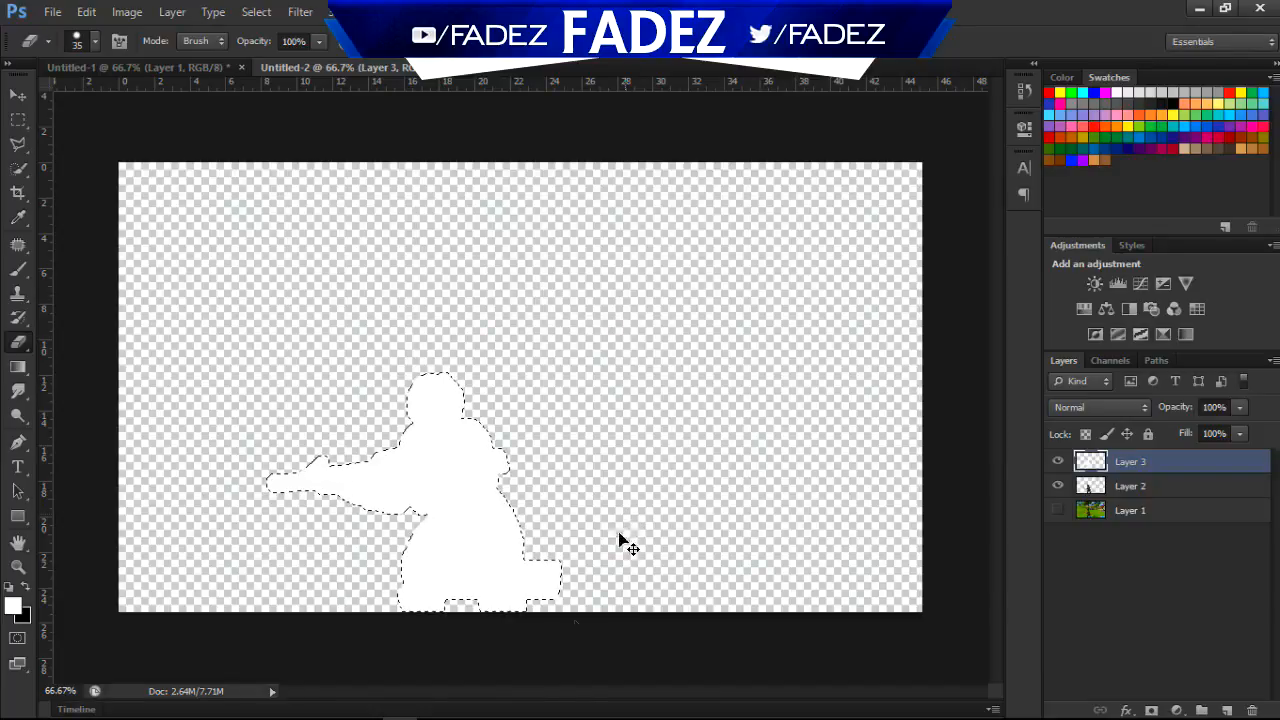
pyautogui.hotkey('ctrl', 'alt', 'z')
pyautogui.hotkey('ctrl', 'alt', 'z')
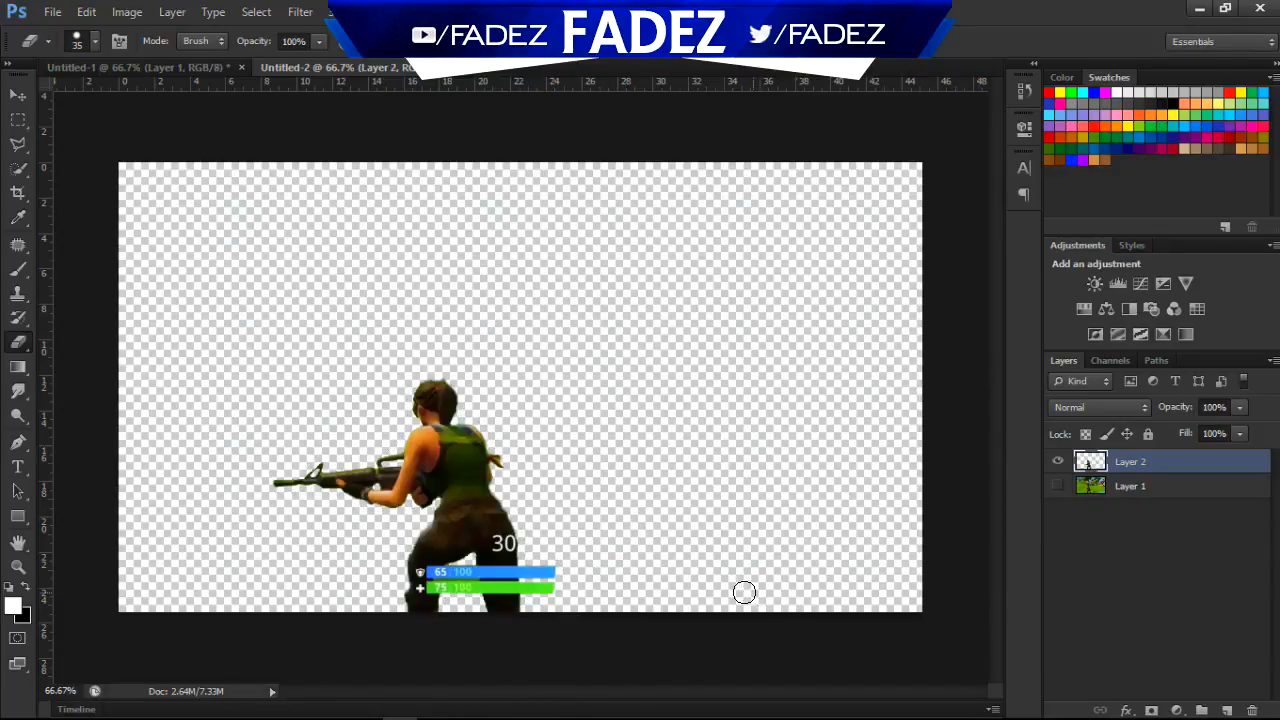
# Delete the parts of the health and shield bars extending past the character's right leg with a Polygonal Lasso selection, and deselect.
pyautogui.hotkey('ctrl', '+')
pyautogui.hotkey('ctrl', '+')
pyautogui.hotkey('ctrl', '+')
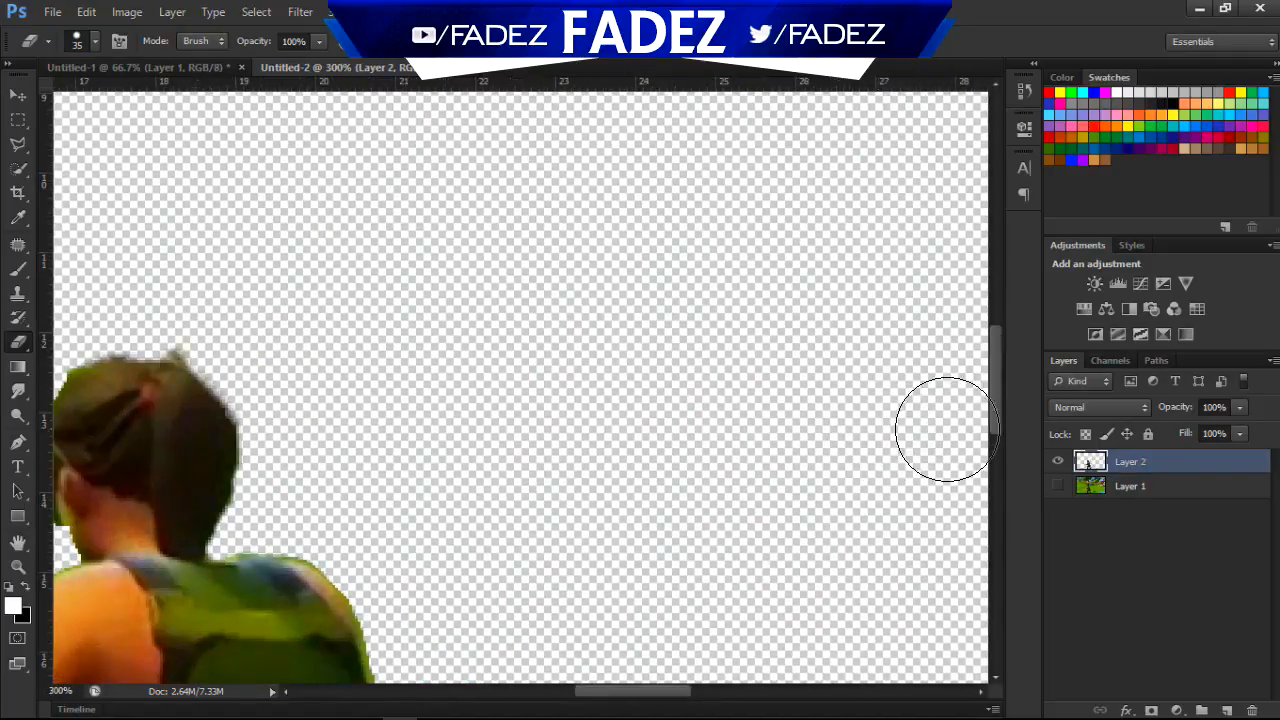
pyautogui.moveTo(998, 412); pyautogui.dragTo(1002, 574)
pyautogui.click(15, 143)
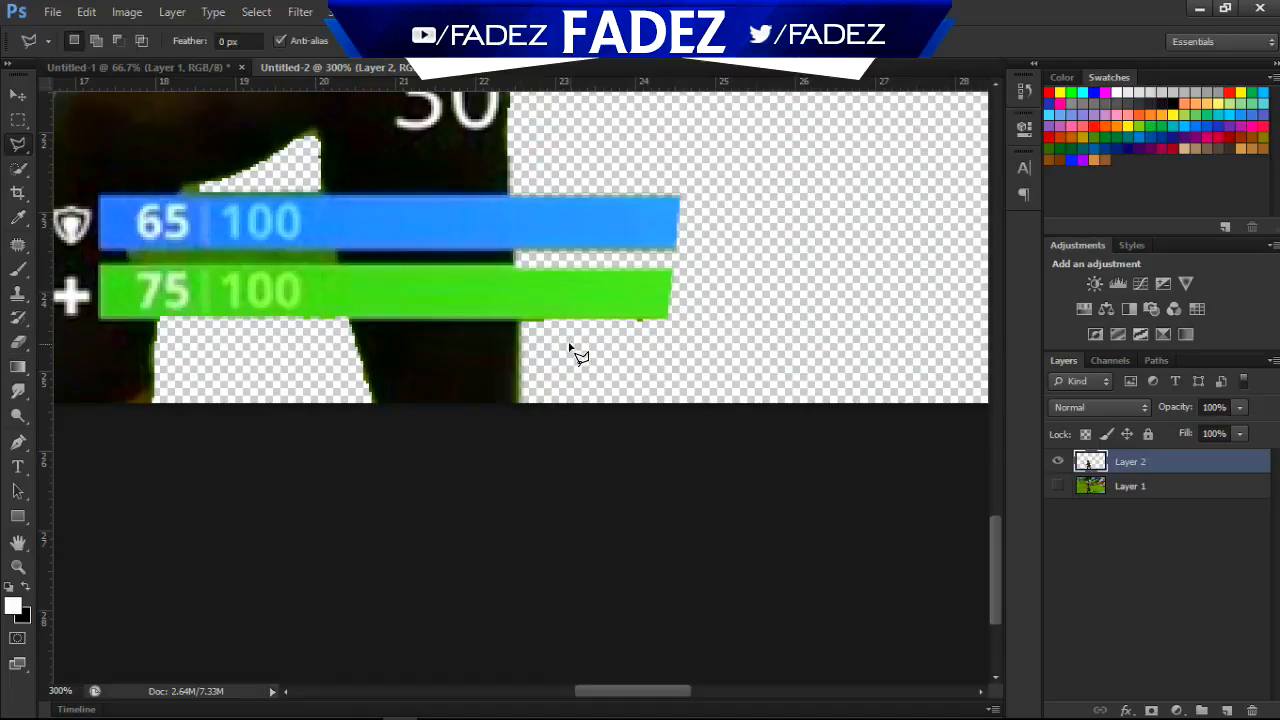
pyautogui.click(517, 342)
pyautogui.click(510, 184)
pyautogui.click(828, 156)
pyautogui.click(787, 349)
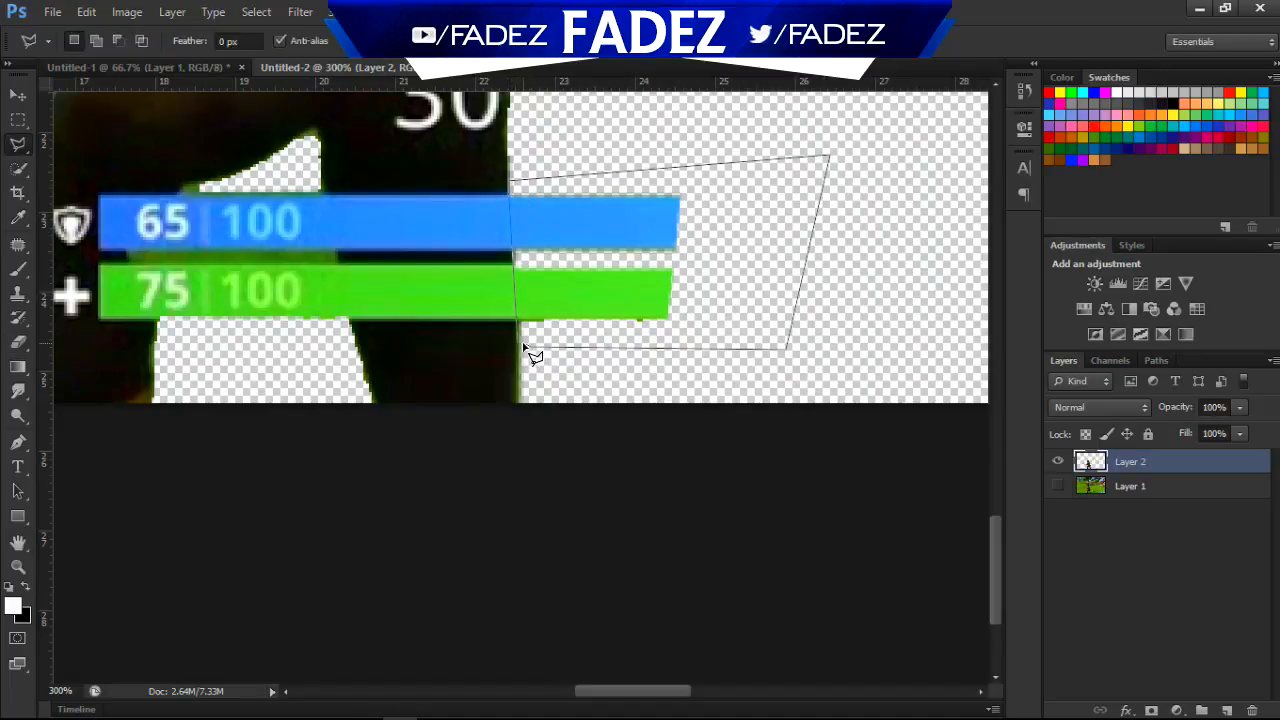
pyautogui.click(517, 342)
pyautogui.press('Delete')
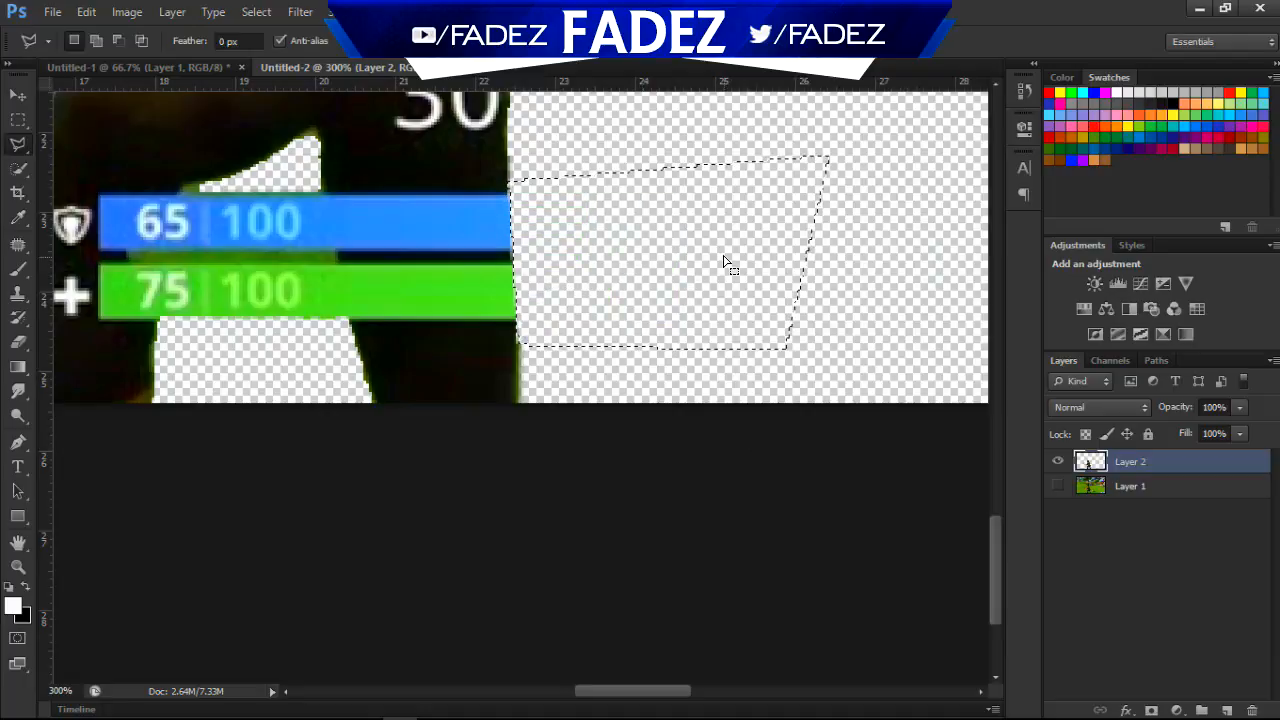
pyautogui.hotkey('ctrl', 'd')
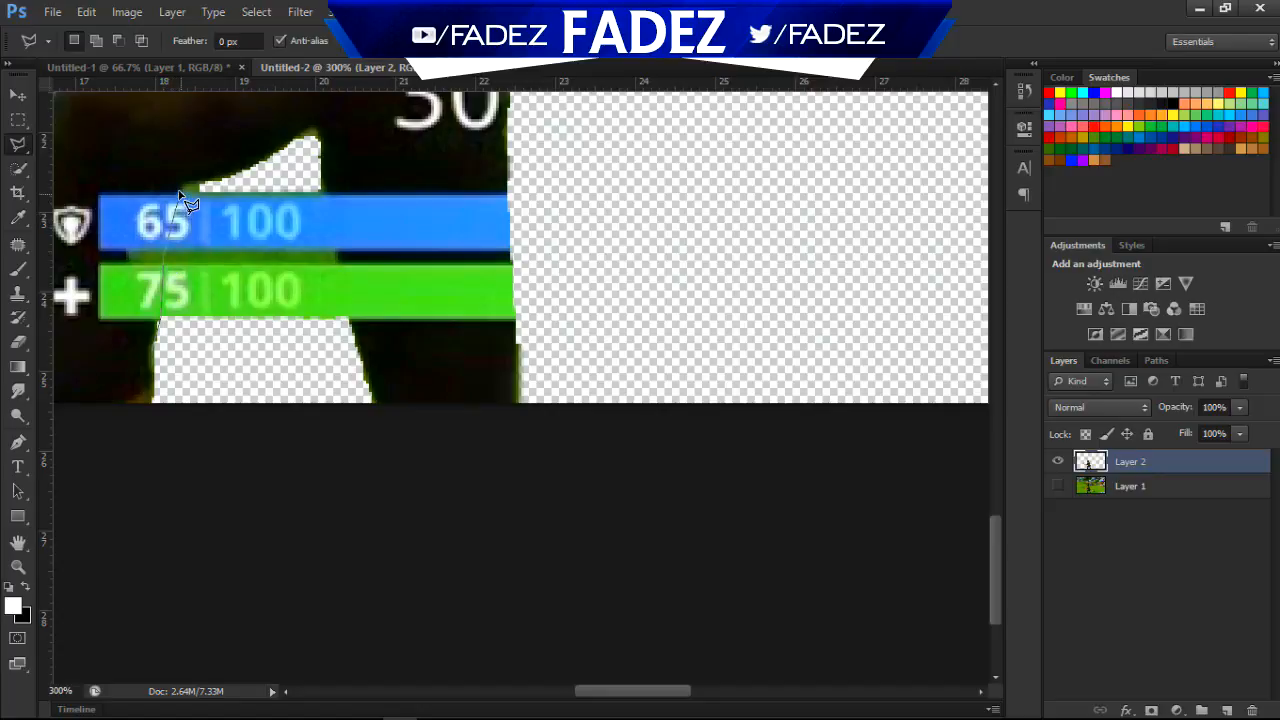
# Delete the parts of the health and shield bars between the character's legs with a Polygonal Lasso selection, and deselect.
pyautogui.click(325, 191)
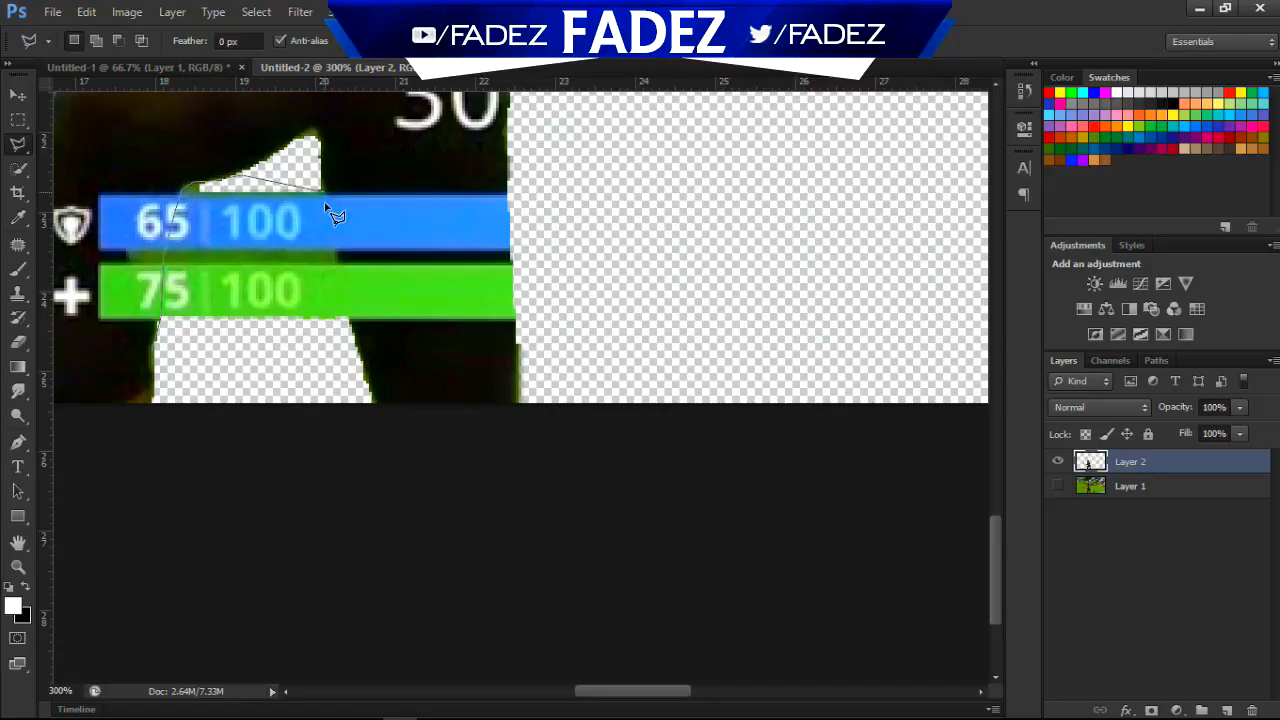
pyautogui.click(350, 328)
pyautogui.click(218, 407)
pyautogui.doubleClick(153, 356)
pyautogui.press('Delete')
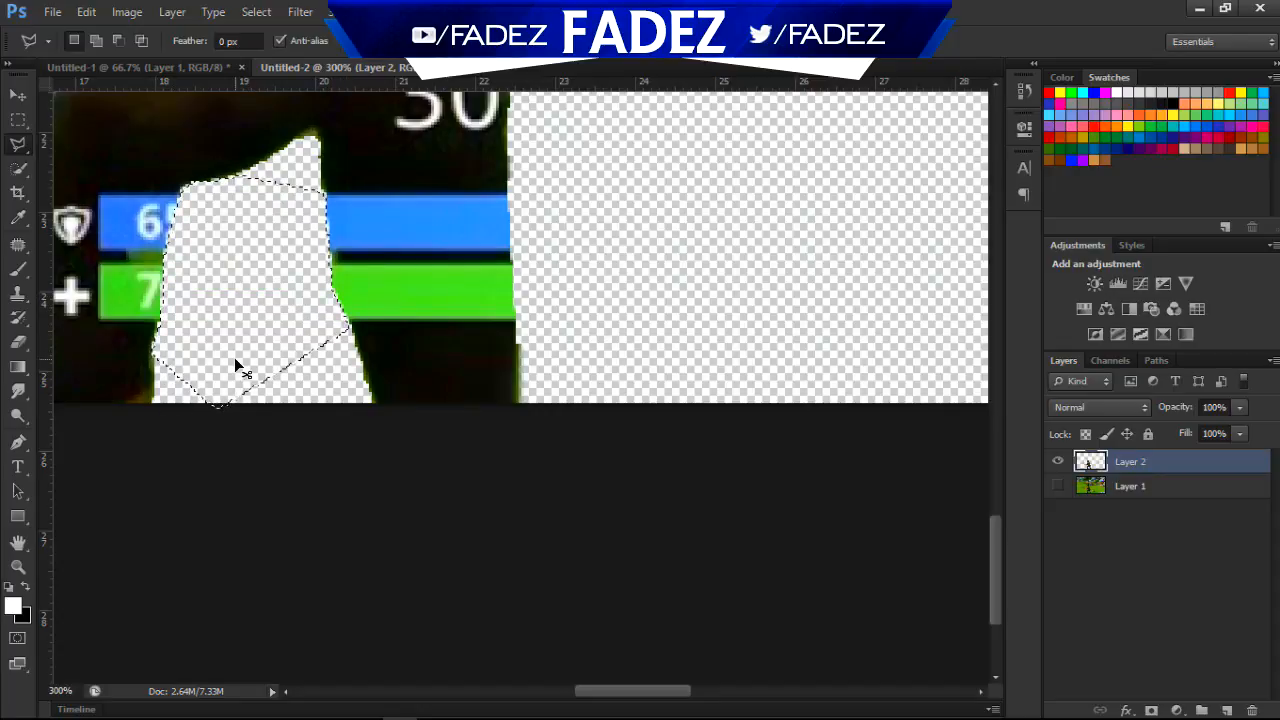
pyautogui.hotkey('ctrl', '-')
pyautogui.hotkey('ctrl', '-')
pyautogui.hotkey('ctrl', '-')
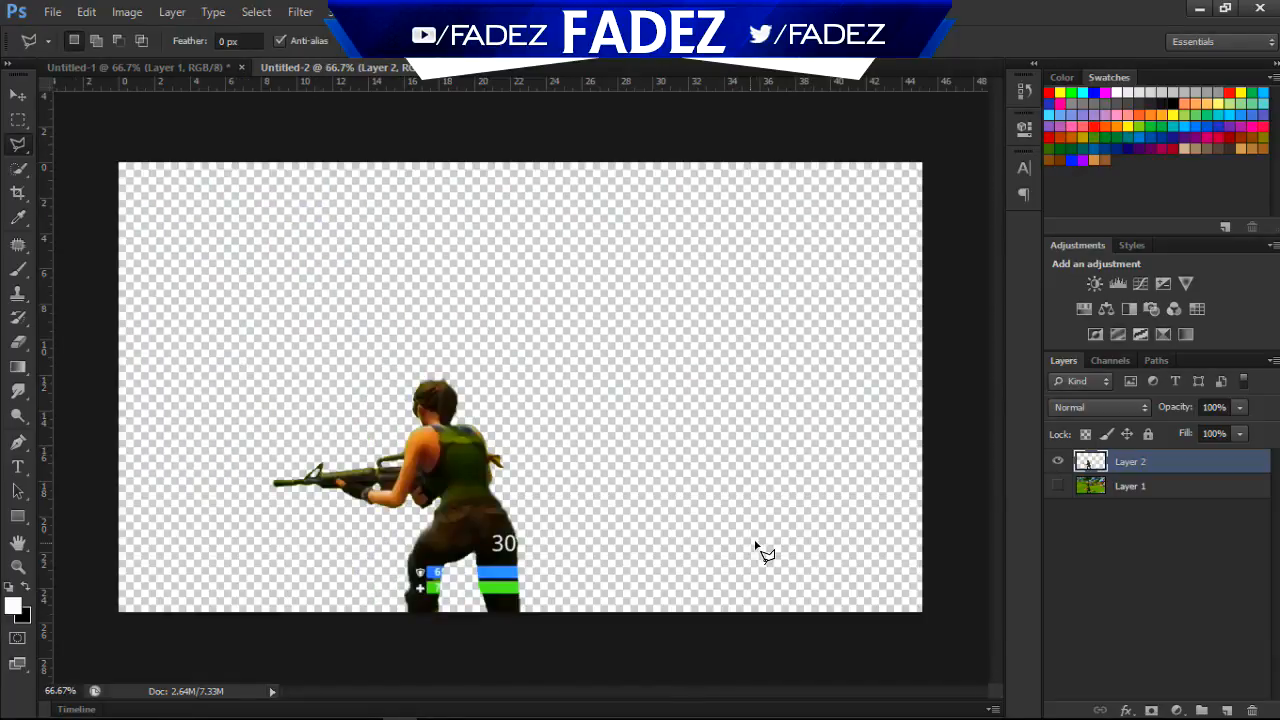
# Load the outline of the Layer 2 character cutout as a selection and expand it by 10 pixels.
pyautogui.click(1060, 487)
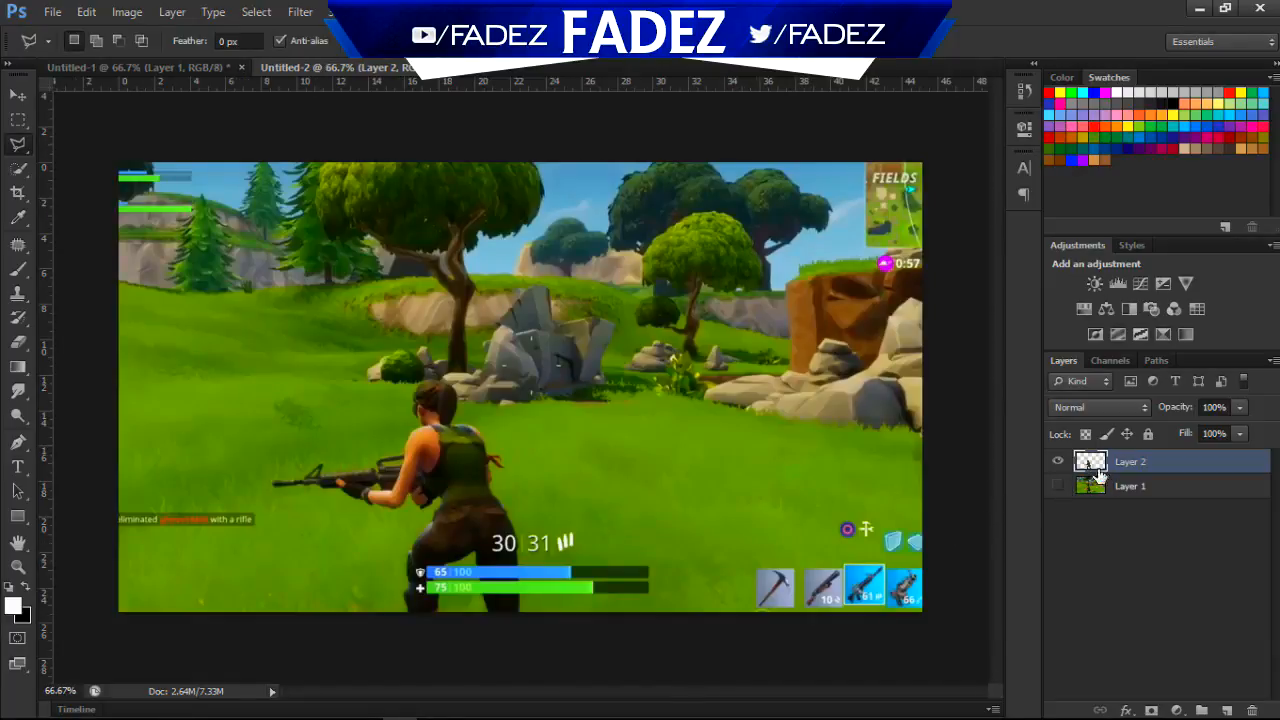
pyautogui.keyDown('ctrl'); pyautogui.click(1092, 468); pyautogui.keyUp('ctrl')
pyautogui.click(172, 12)
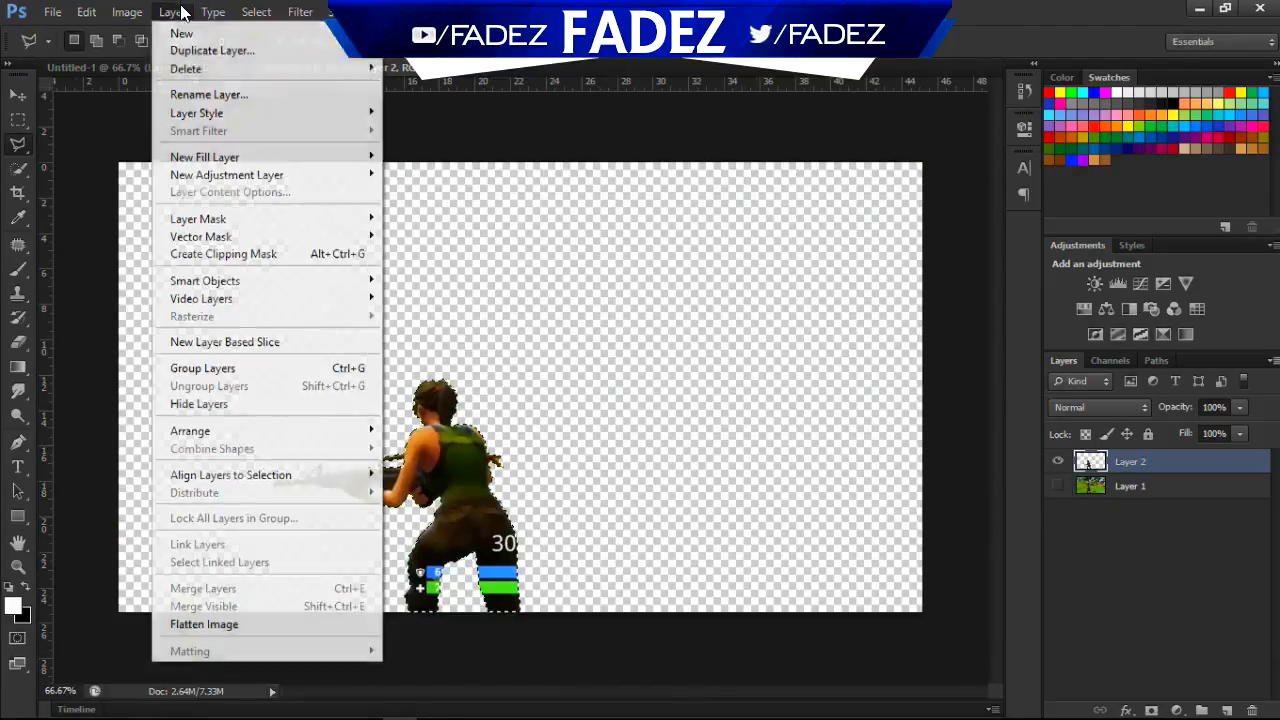
pyautogui.click(256, 12)
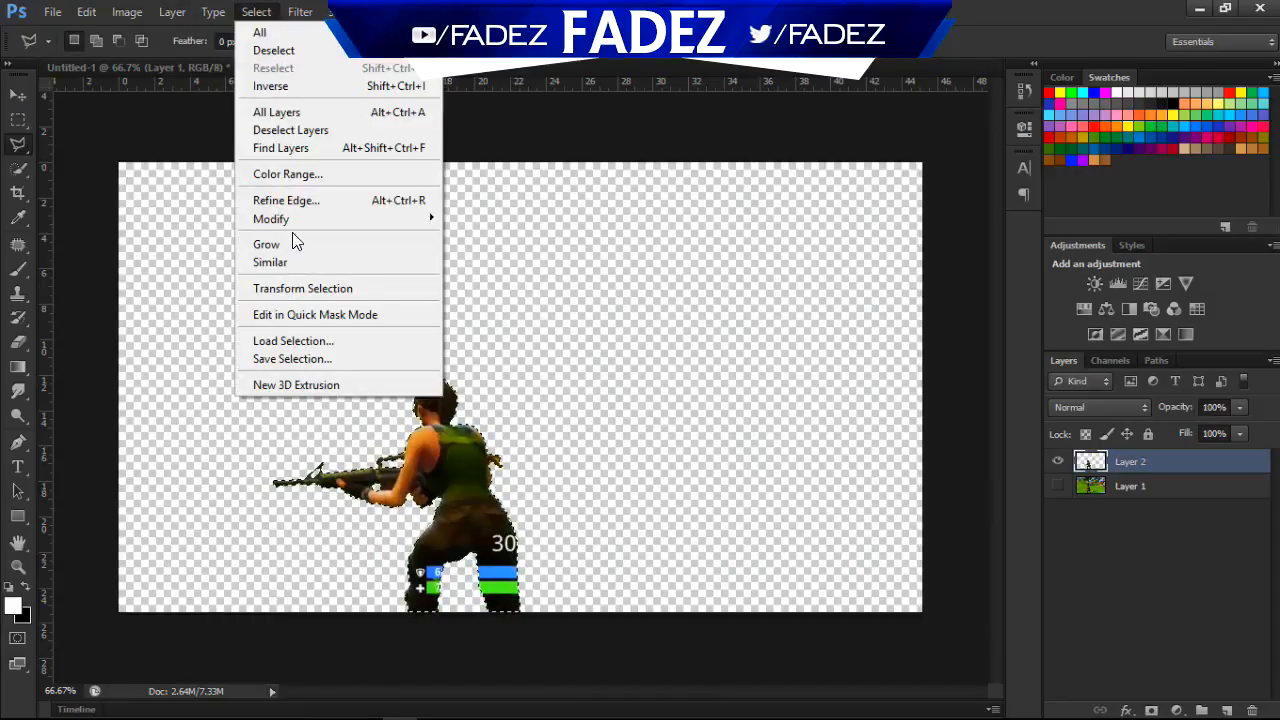
pyautogui.moveTo(292, 218)
pyautogui.click(468, 252)
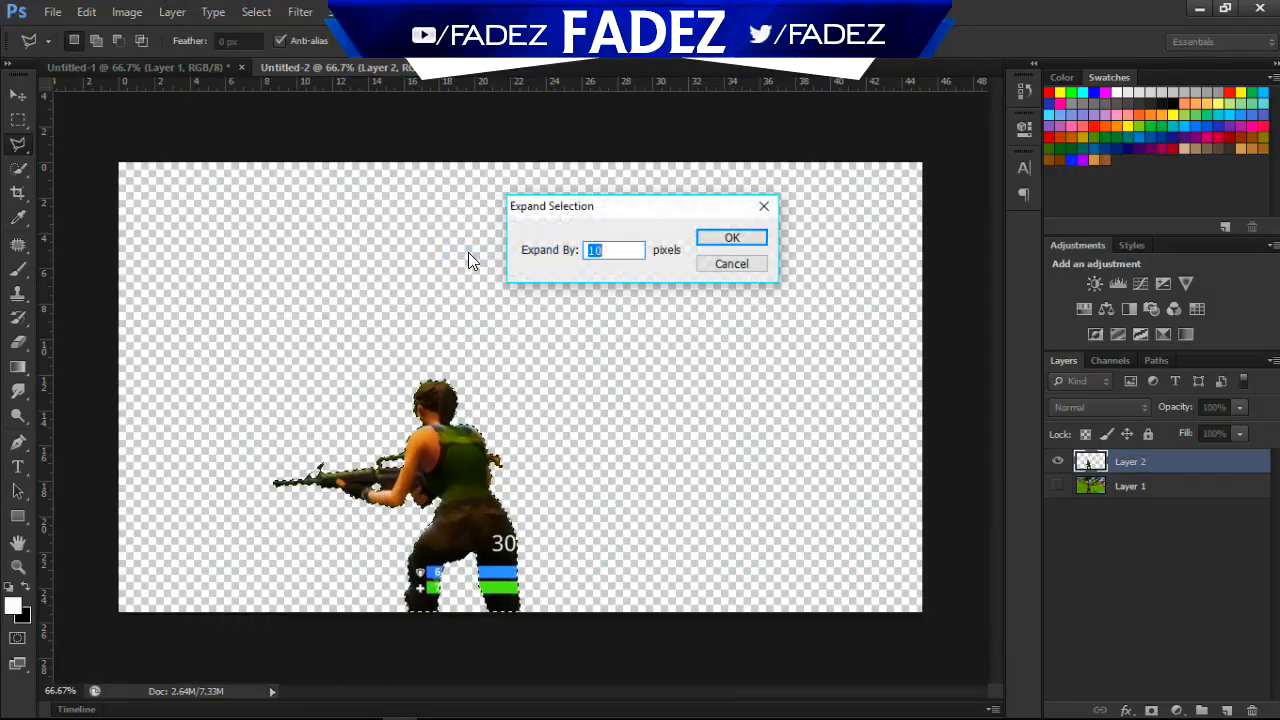
pyautogui.press('Return')
# Fill the expanded selection with white on a new layer, deselect, place that layer beneath Layer 2, and show Layer 1.
pyautogui.hotkey('ctrl', 'shift', 'n')
pyautogui.press('Return')
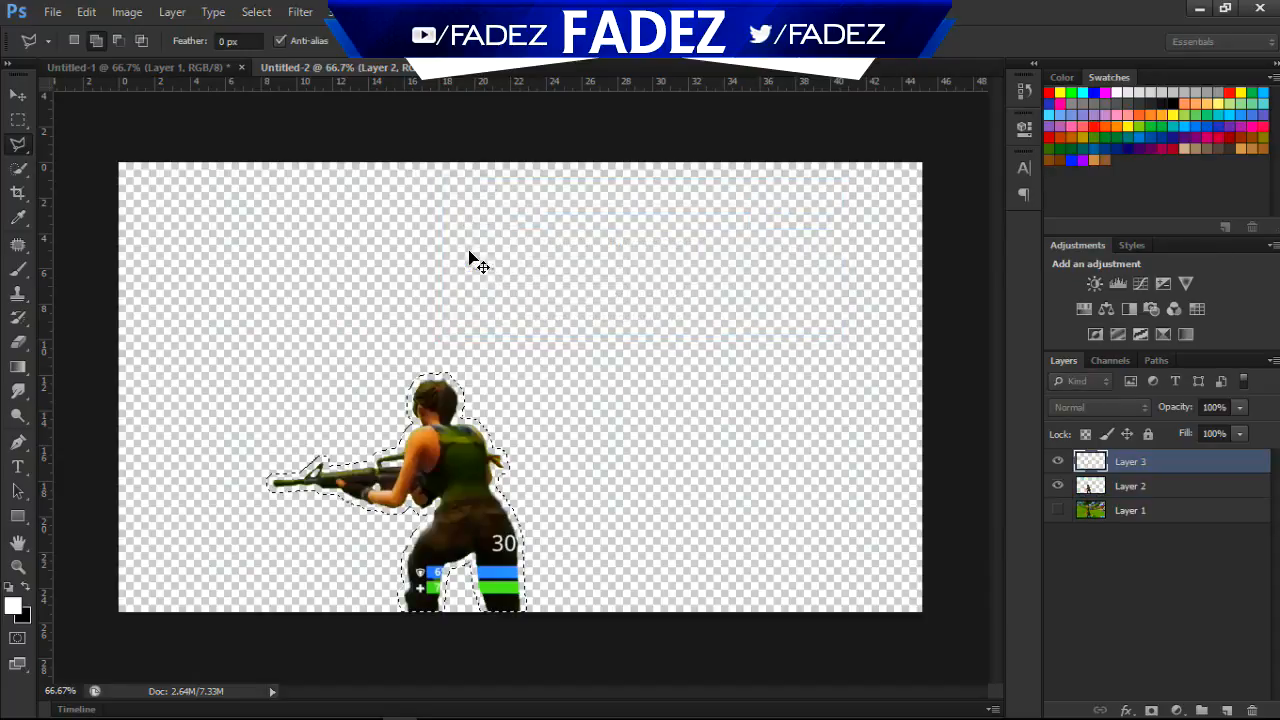
pyautogui.hotkey('alt', 'BackSpace')
pyautogui.hotkey('ctrl', 'd')
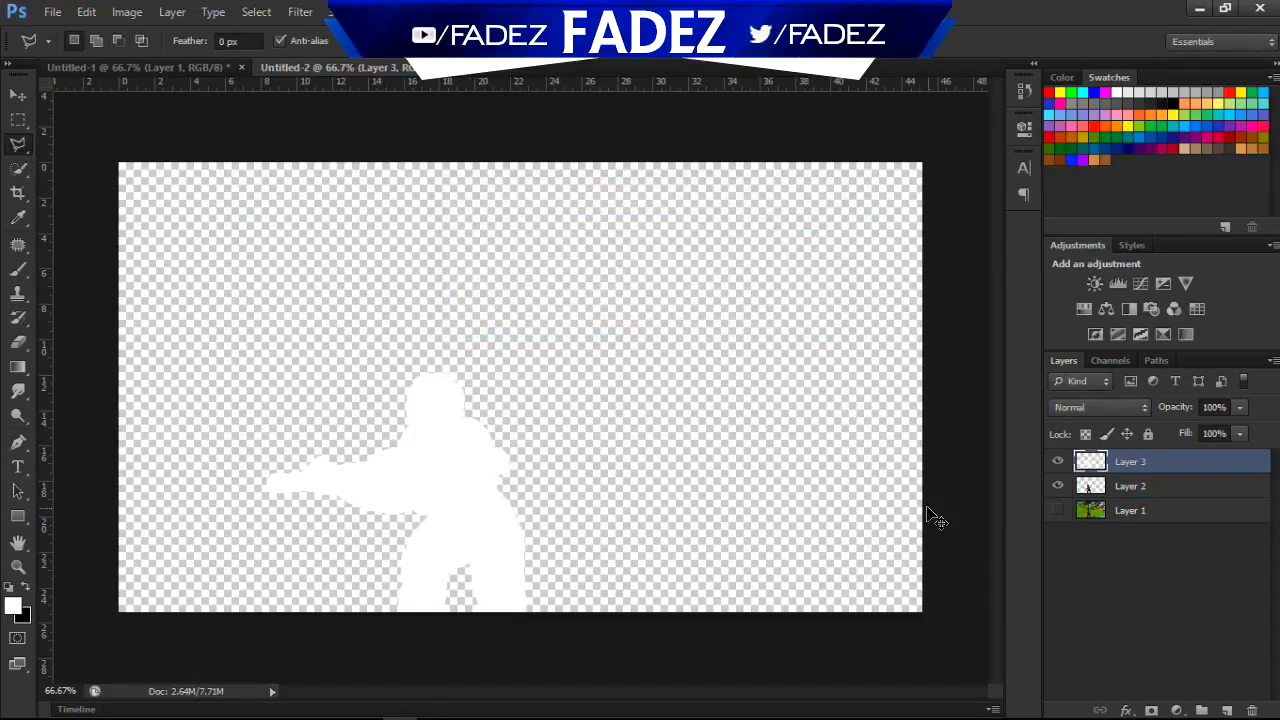
pyautogui.moveTo(1143, 478); pyautogui.dragTo(1084, 518)
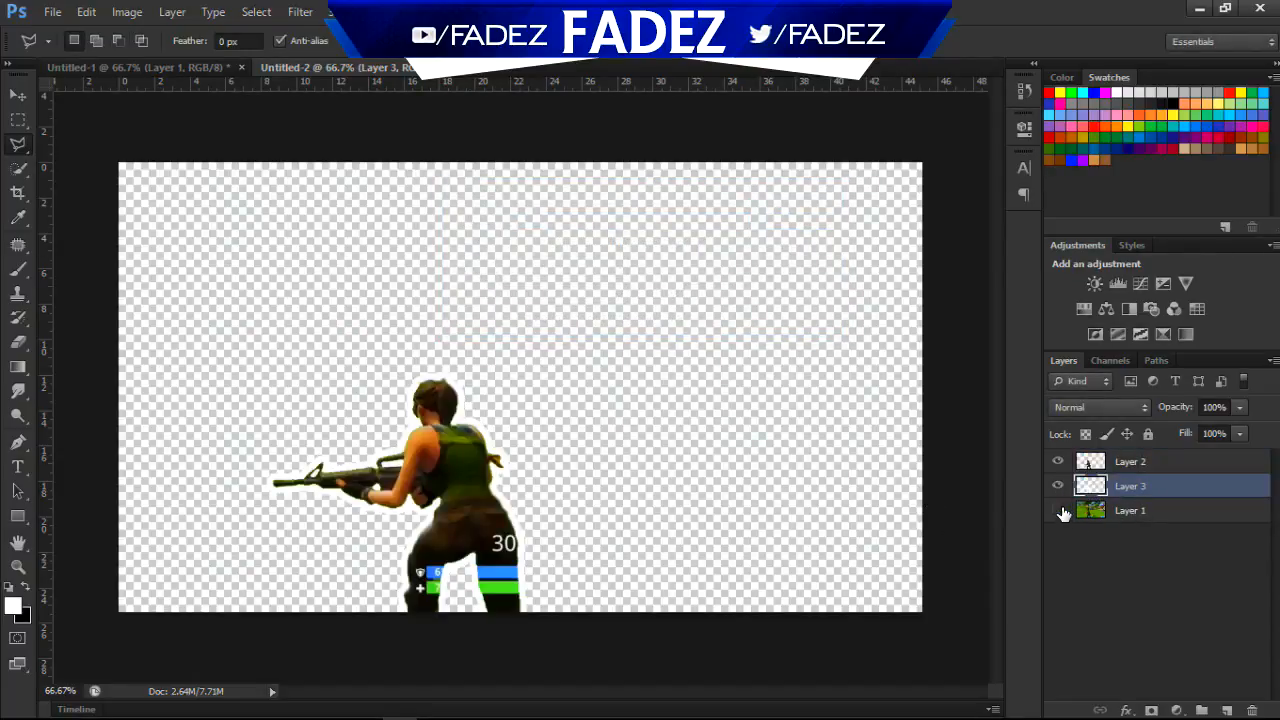
pyautogui.click(1058, 511)
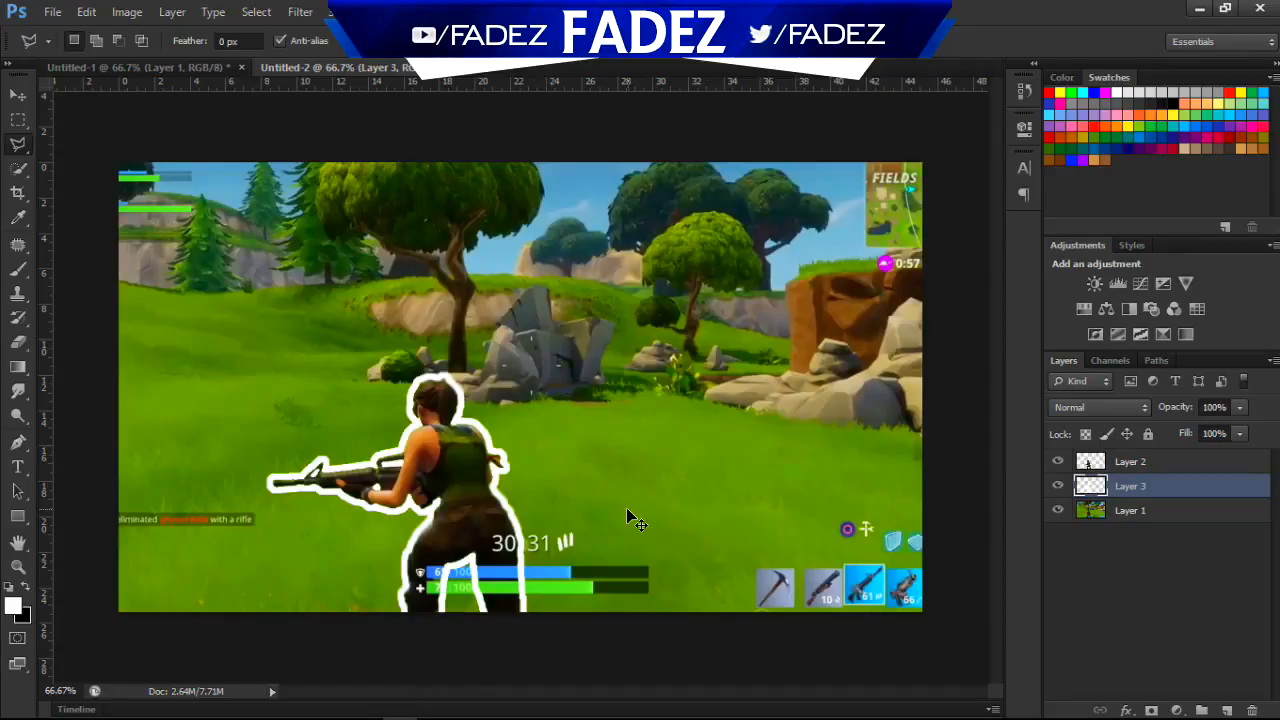
pyautogui.hotkey('alt', 'Tab')
pyautogui.hotkey('alt', 'Tab')
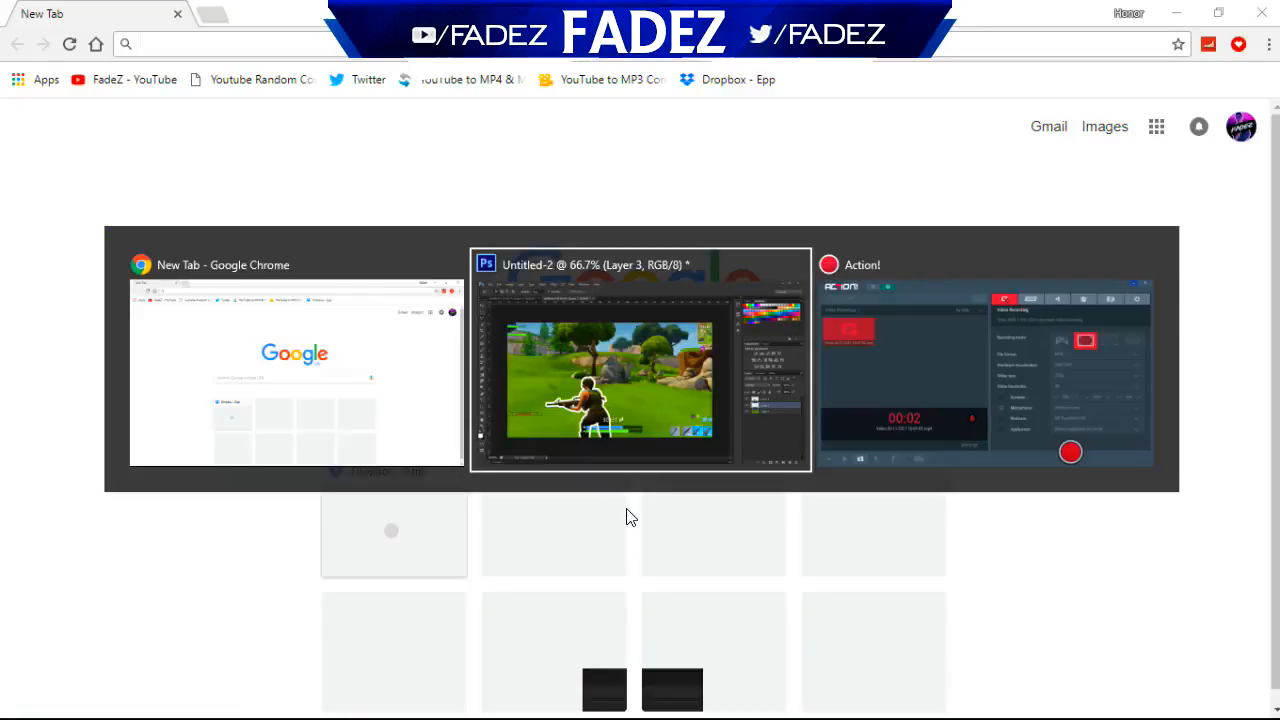
pyautogui.hotkey('alt', 'Tab')
pyautogui.hotkey('alt', 'shift', 'Tab')
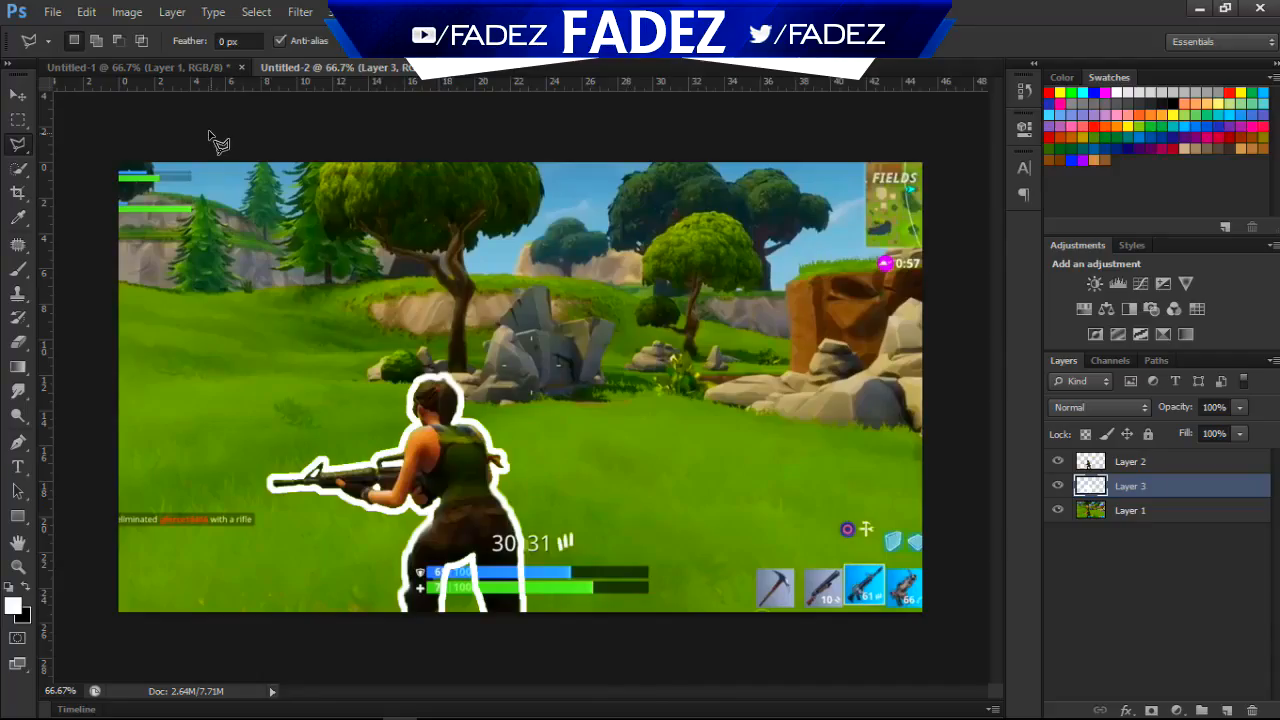
# Compare the character's white outline and leg area in the finished Untitled-1 thumbnail with the Untitled-2 version.
pyautogui.click(164, 66)
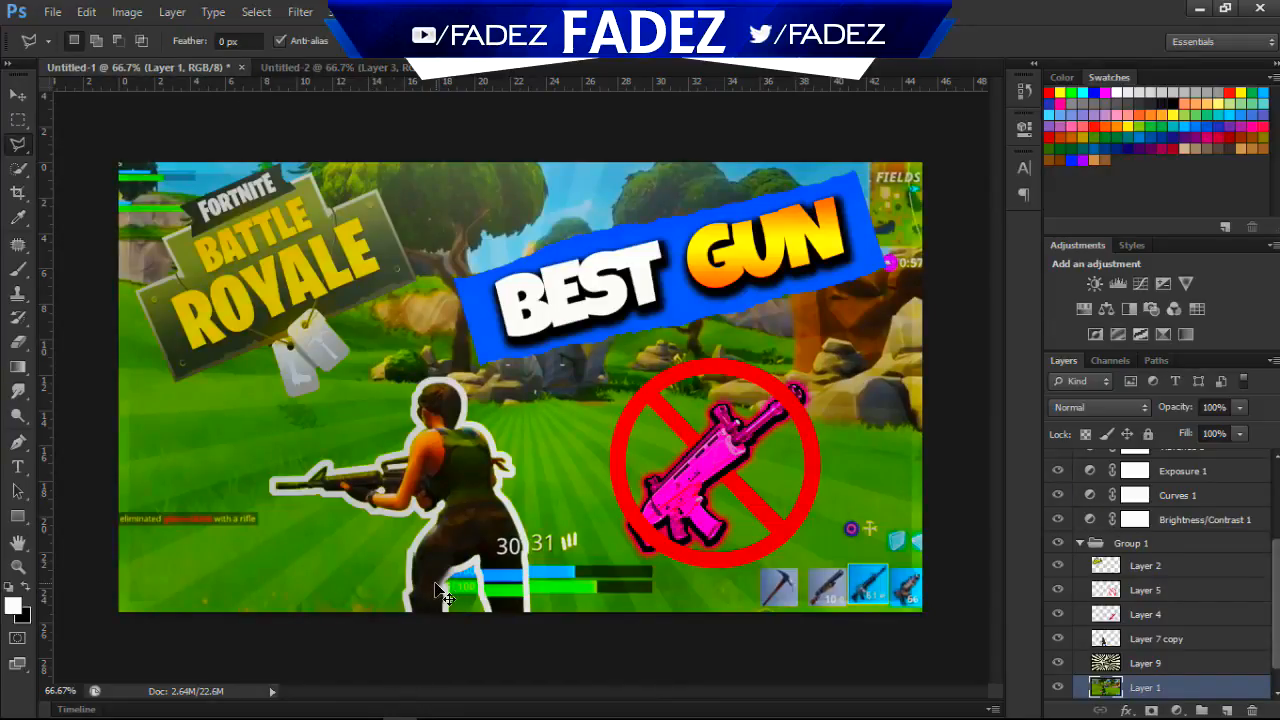
pyautogui.hotkey('ctrl', '+')
pyautogui.hotkey('ctrl', '+')
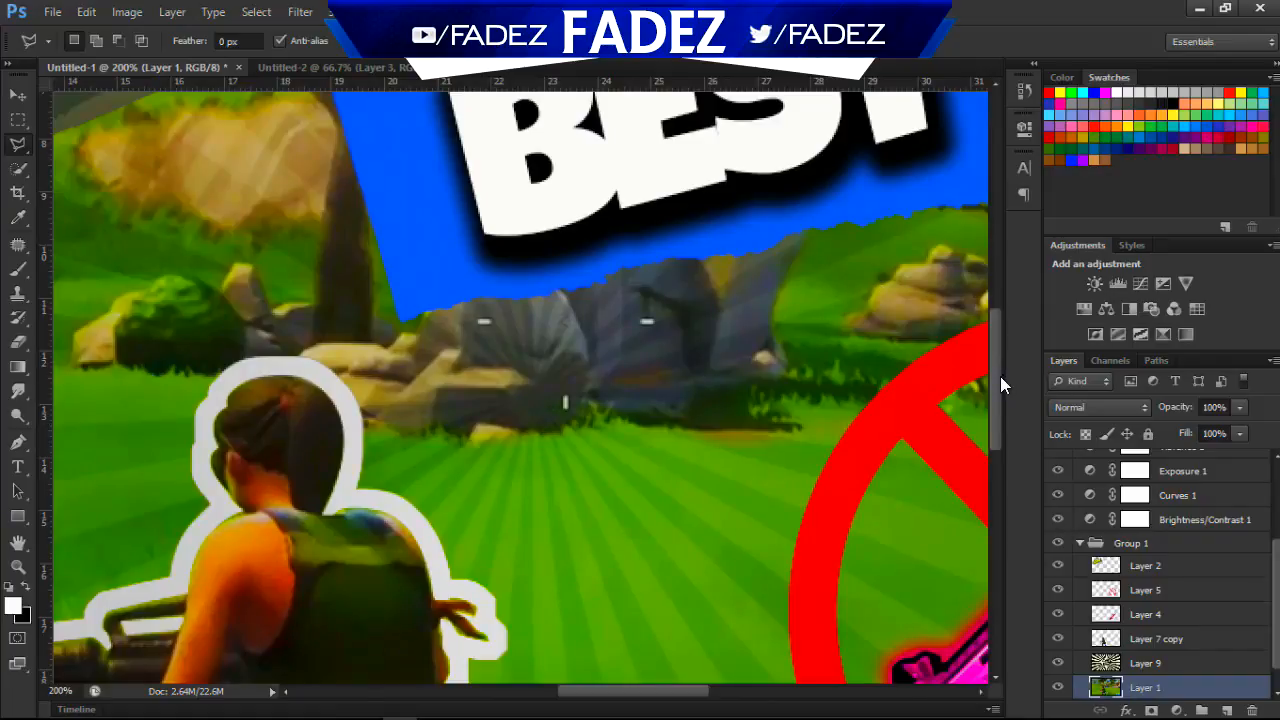
pyautogui.moveTo(1000, 376); pyautogui.dragTo(974, 528)
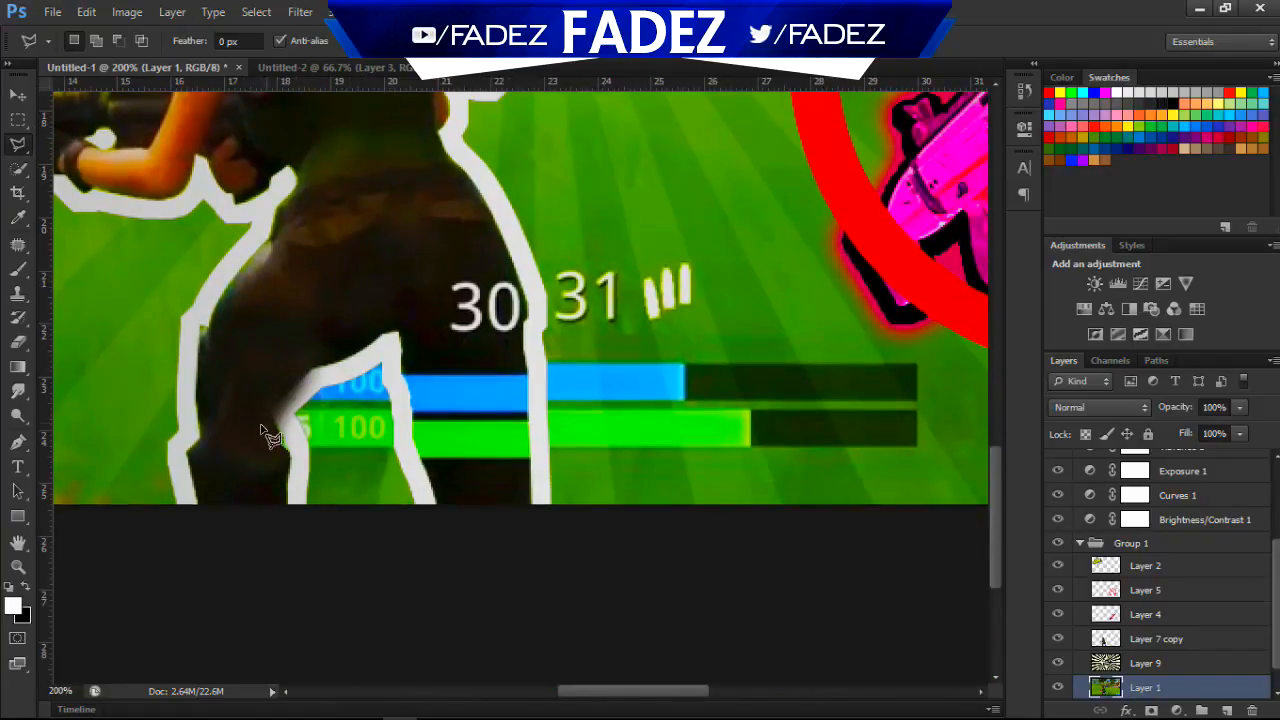
pyautogui.click(302, 70)
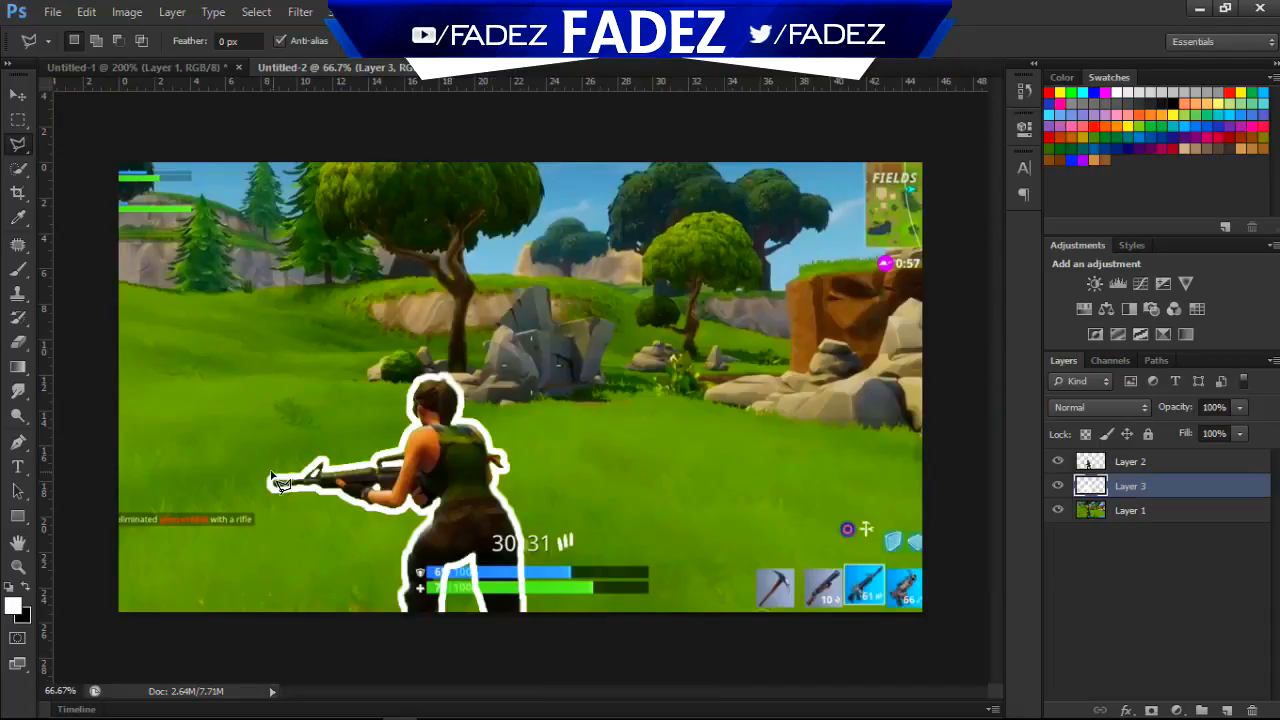
pyautogui.hotkey('ctrl', 'Tab')
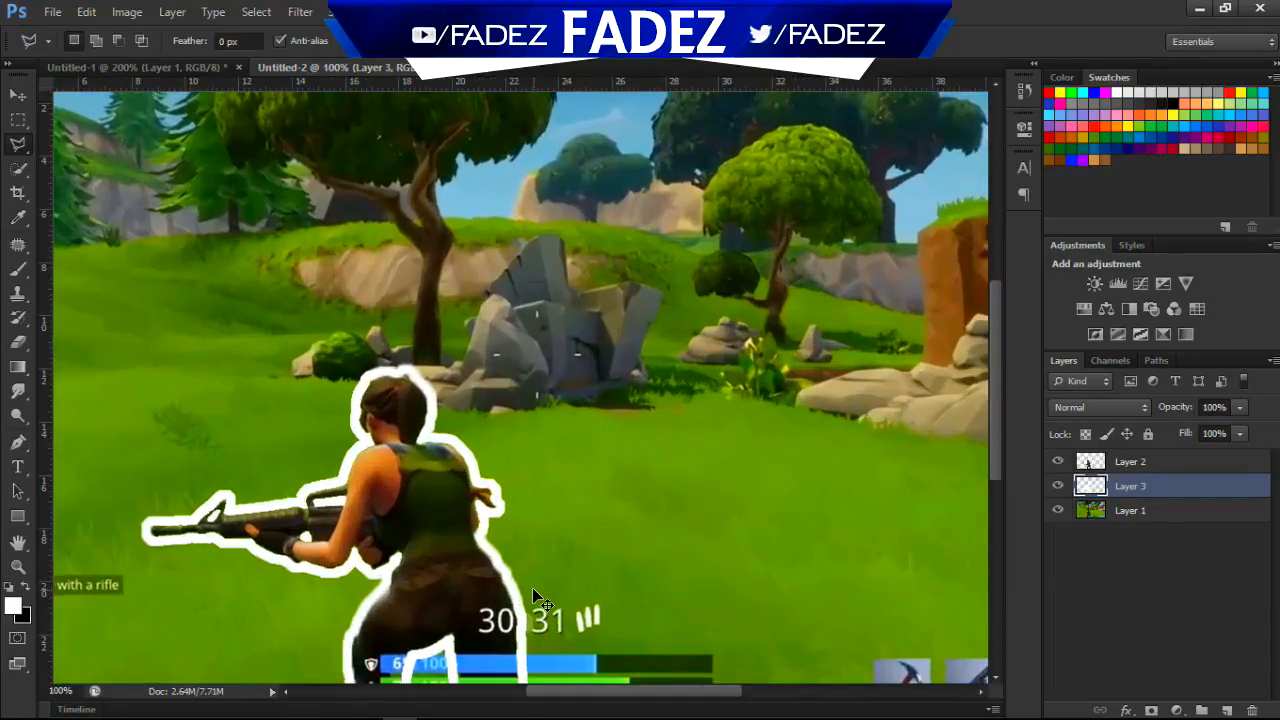
pyautogui.hotkey('ctrl', 'Tab')
pyautogui.hotkey('ctrl', '-')
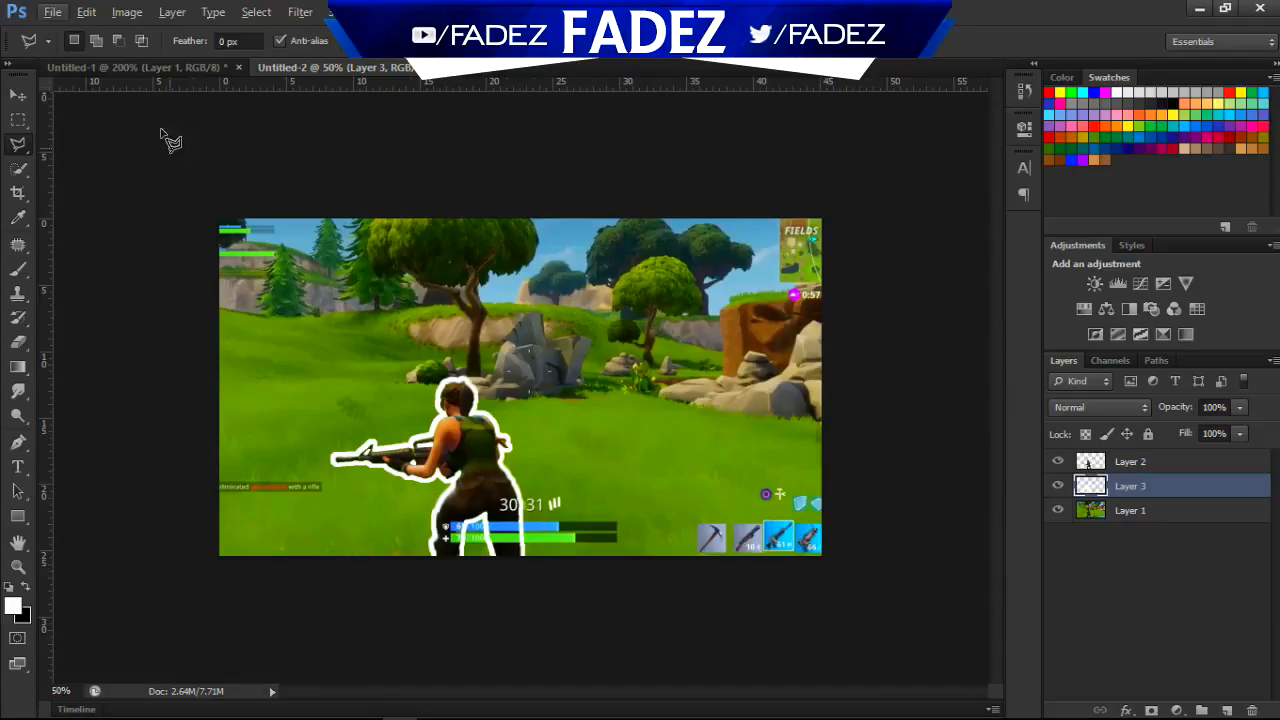
pyautogui.click(148, 70)
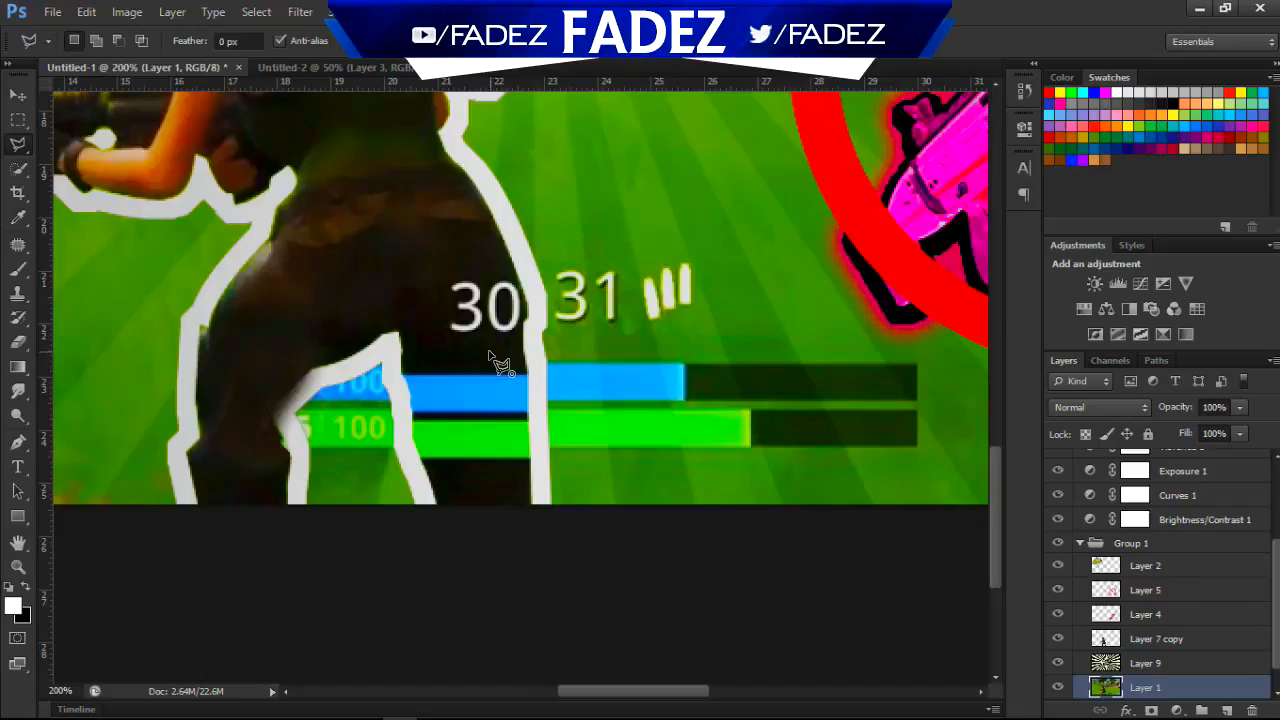
pyautogui.hotkey('ctrl', '-')
pyautogui.hotkey('ctrl', '-')
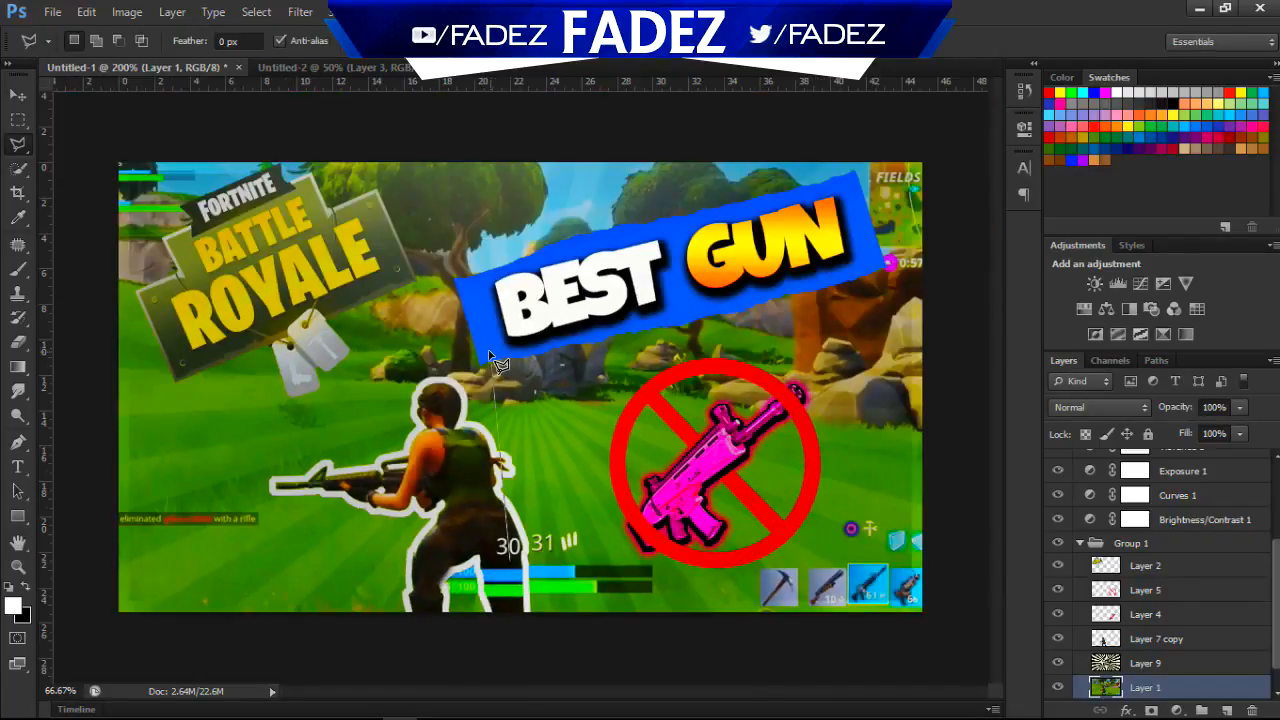
pyautogui.press('Return')
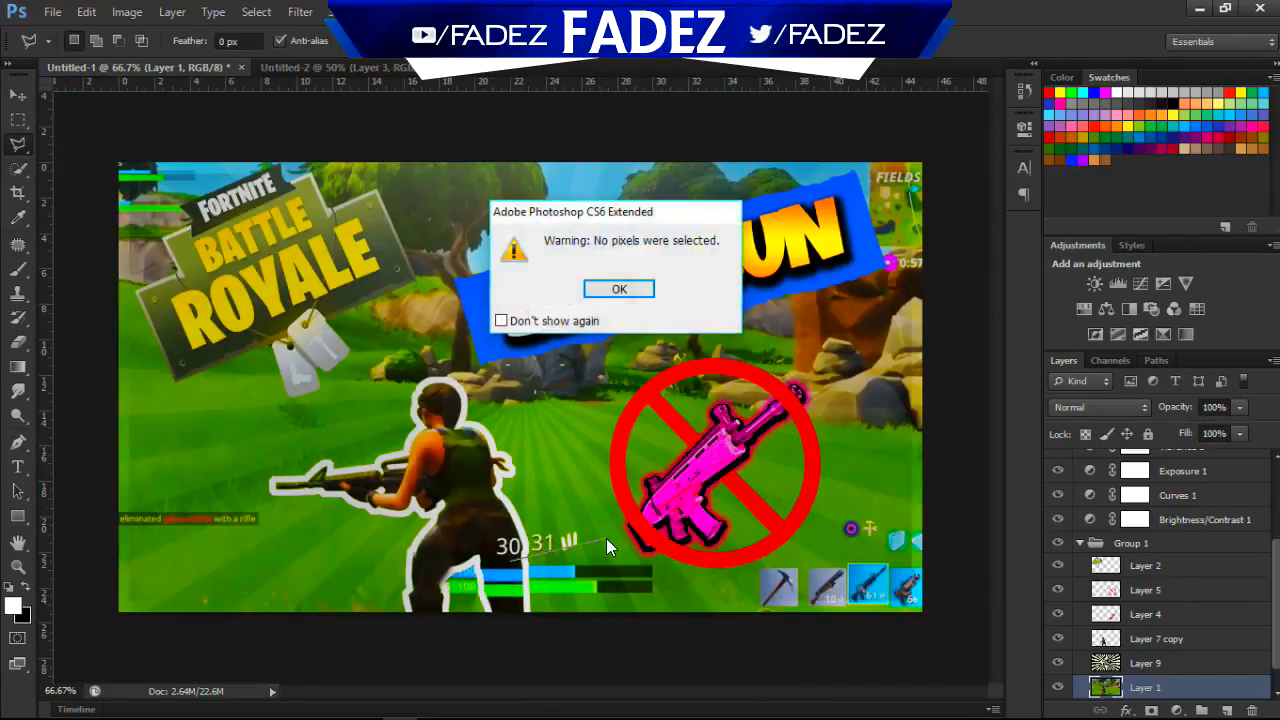
pyautogui.press('Return')
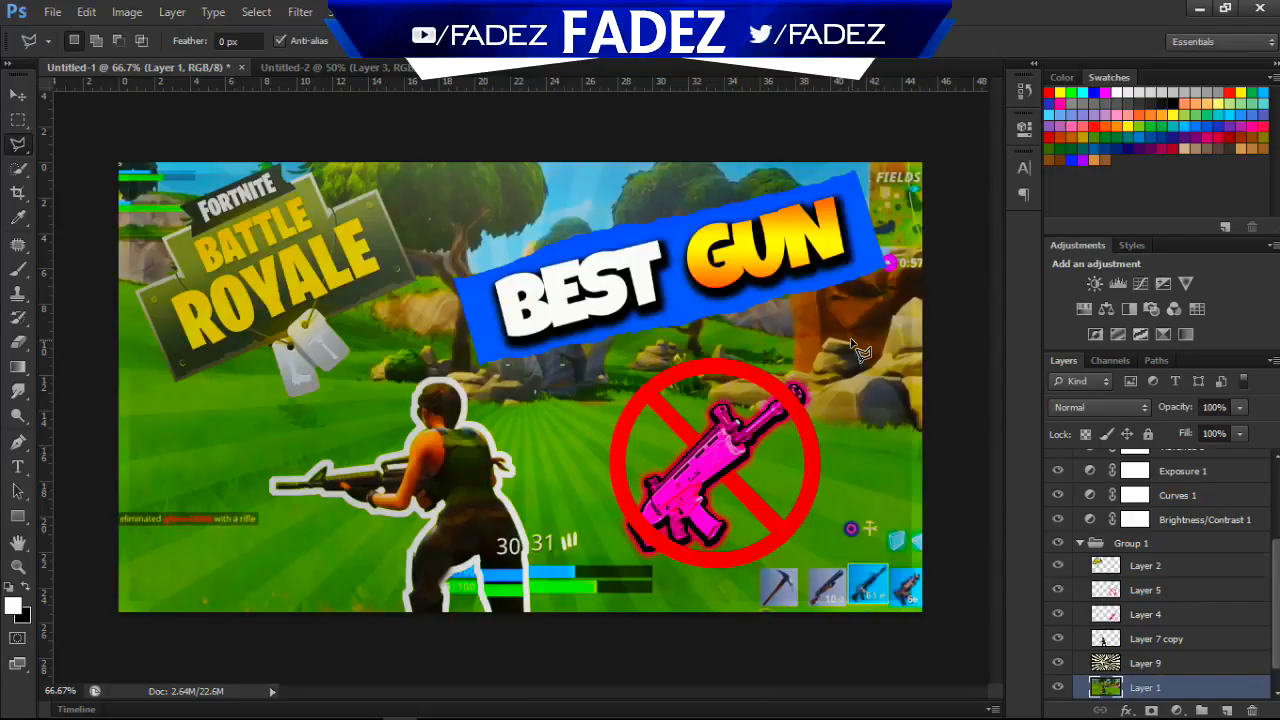
# Open the torn white paper PNG from Documents and copy it into the Untitled-2 thumbnail between the character and its outline layer.
pyautogui.press('XF86AudioLowerVolume')
pyautogui.press('XF86AudioLowerVolume')
pyautogui.click(52, 11)
pyautogui.click(72, 49)
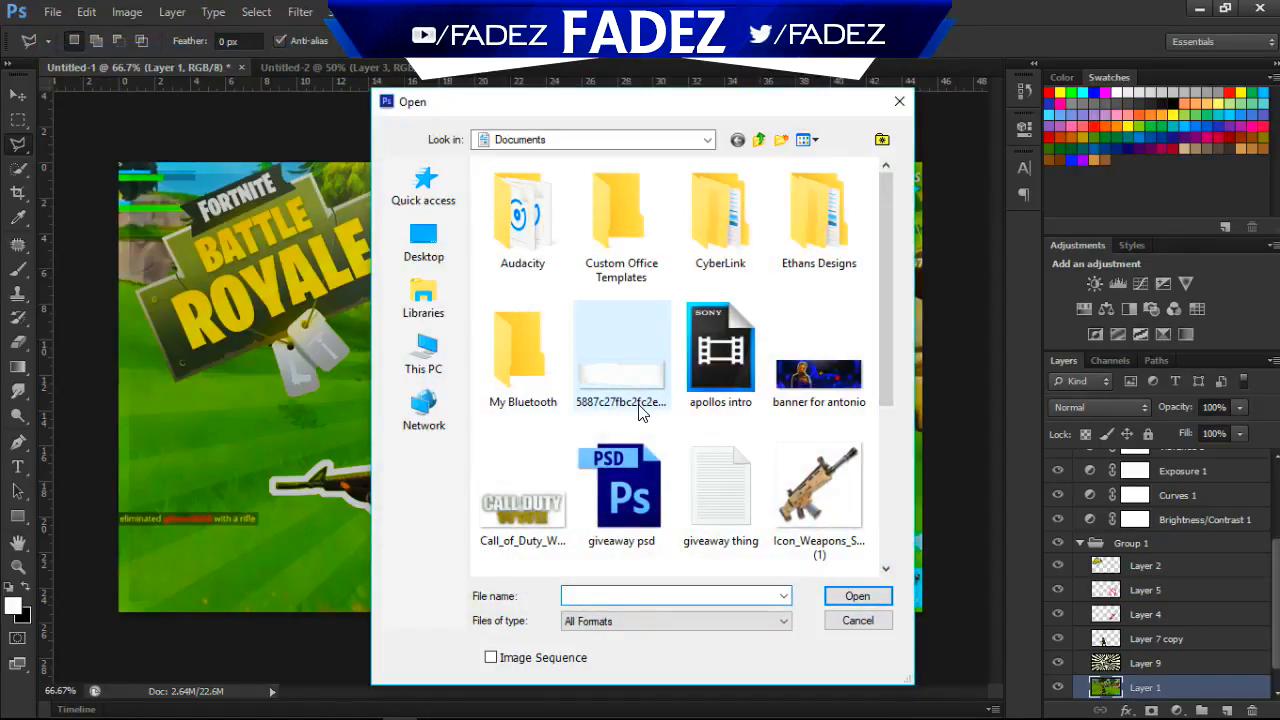
pyautogui.doubleClick(620, 380)
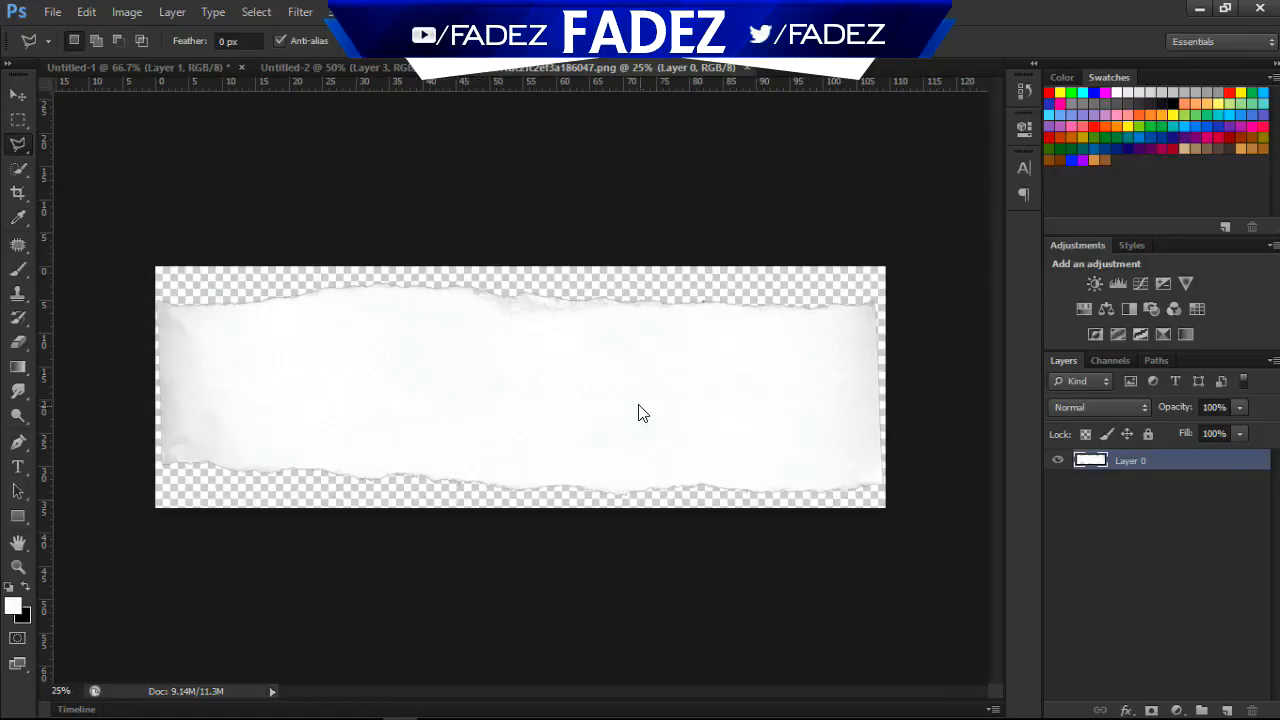
pyautogui.press('v')
pyautogui.moveTo(470, 358); pyautogui.dragTo(372, 537)
# Scale the torn paper layer down proportionally about its center to about 23 cm wide.
pyautogui.hotkey('ctrl', '-')
pyautogui.hotkey('ctrl', '-')
pyautogui.hotkey('ctrl', '-')
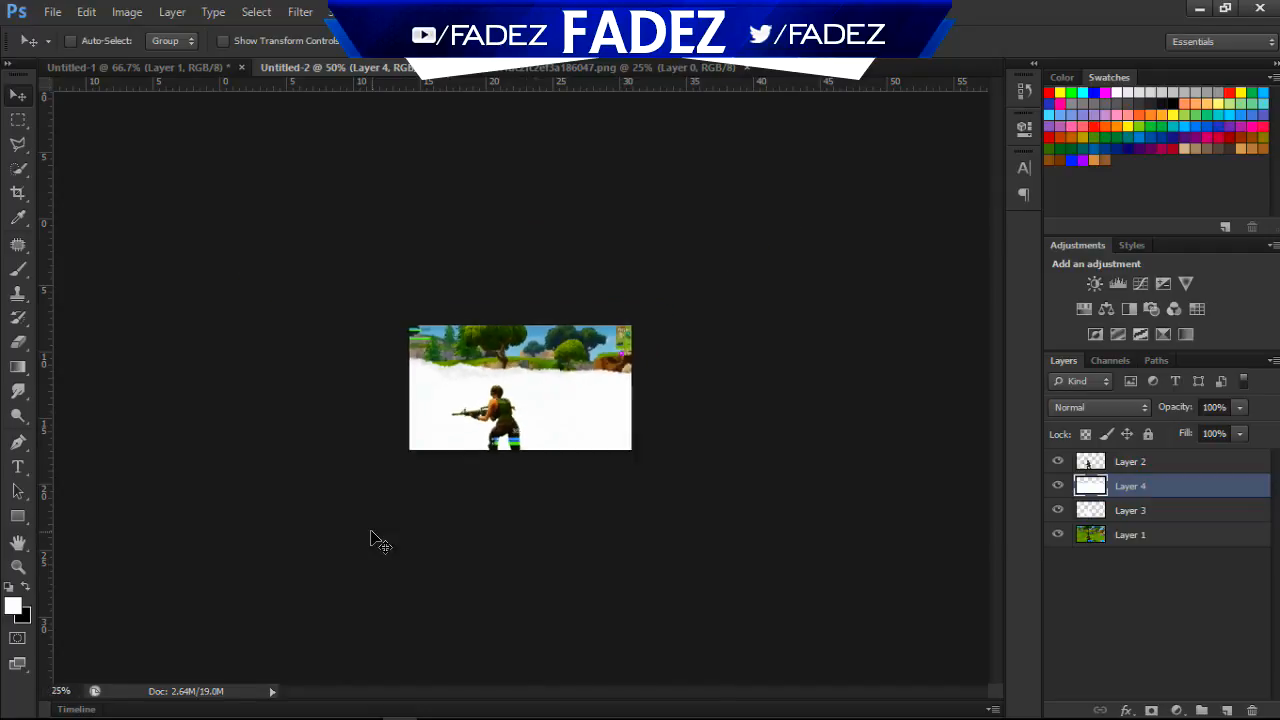
pyautogui.press('t')
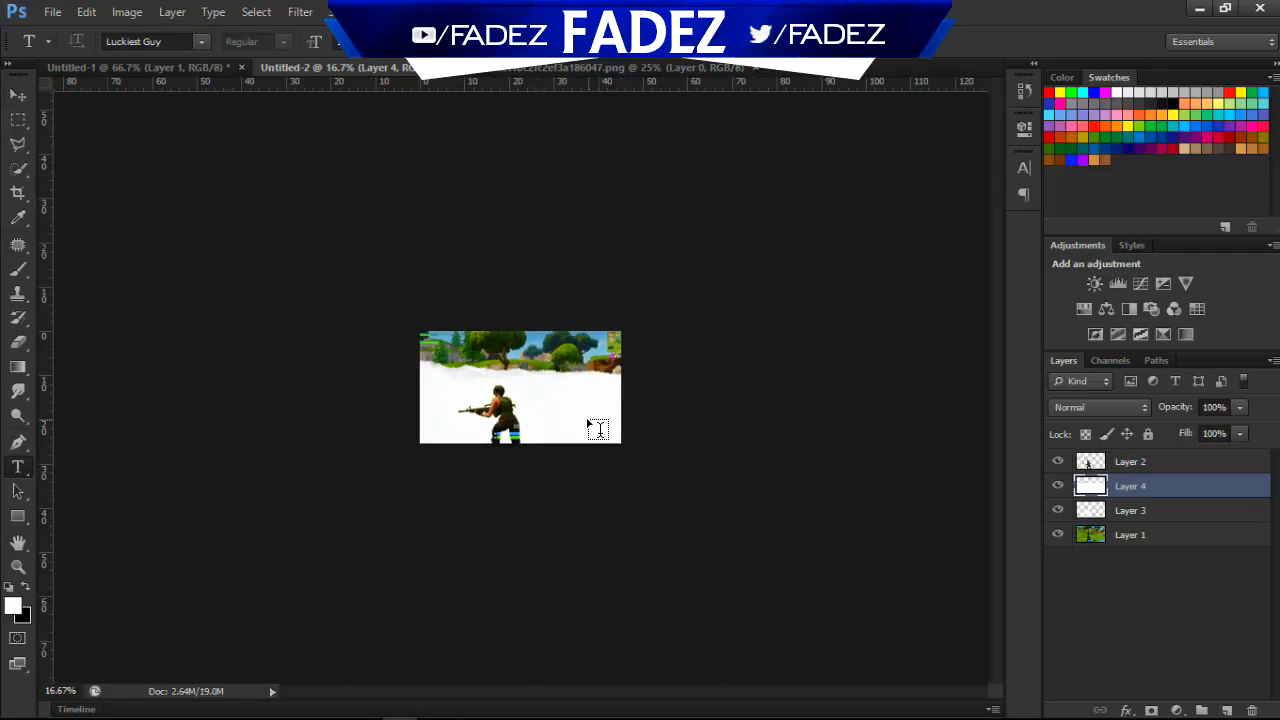
pyautogui.press('v')
pyautogui.hotkey('ctrl', 't')
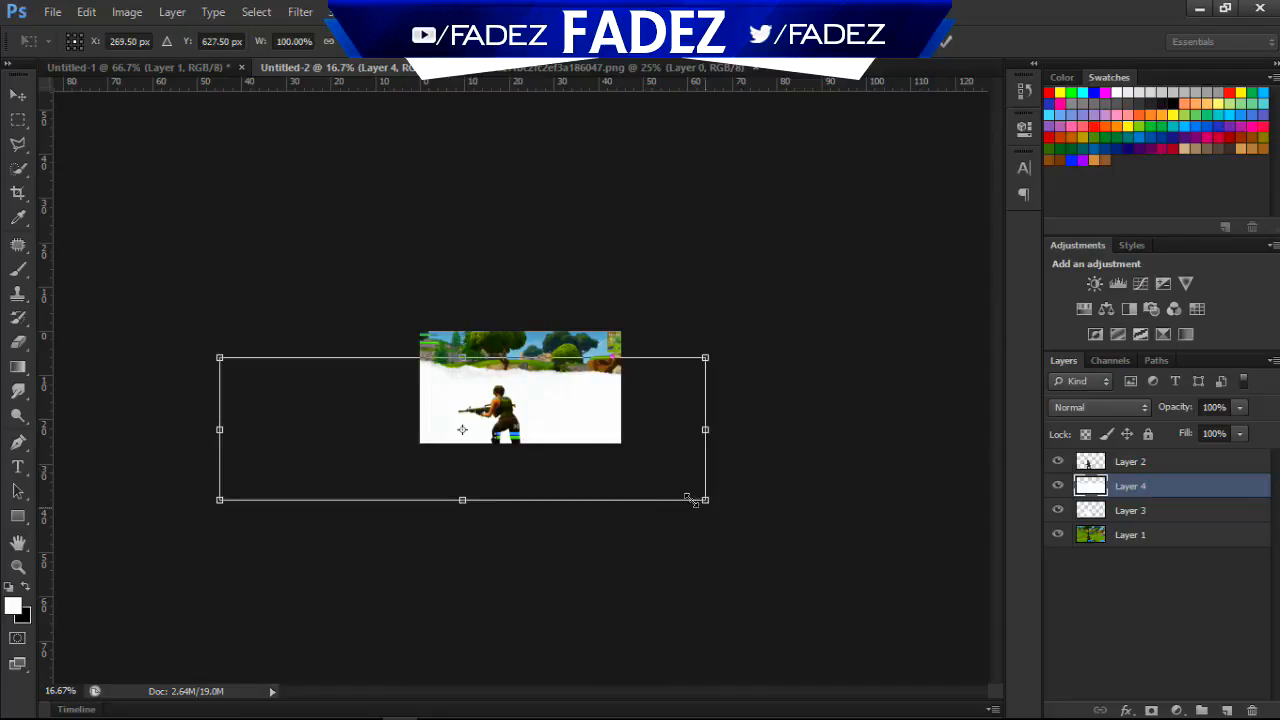
pyautogui.moveTo(689, 498); pyautogui.dragTo(511, 462)
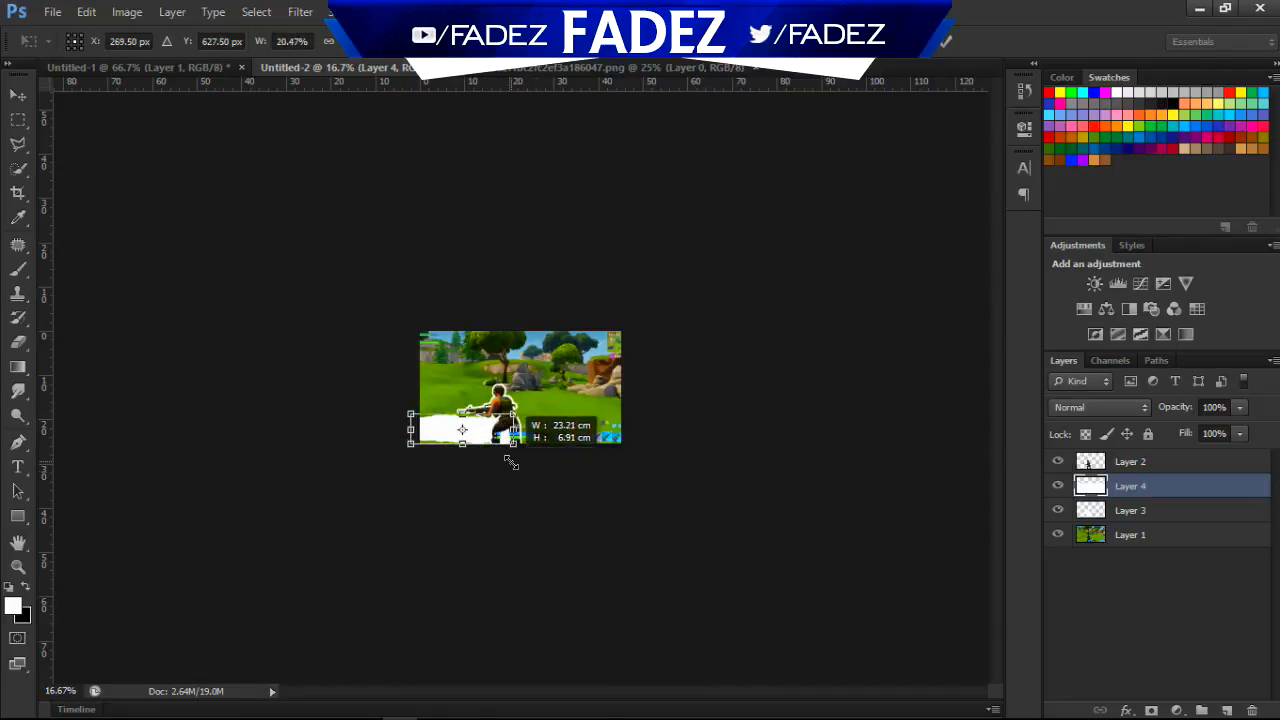
pyautogui.press('Return')
# Move the torn paper to the upper right of the thumbnail and rotate it slightly counterclockwise.
pyautogui.hotkey('ctrl', '+')
pyautogui.hotkey('ctrl', '+')
pyautogui.hotkey('ctrl', '+')
pyautogui.hotkey('ctrl', '+')
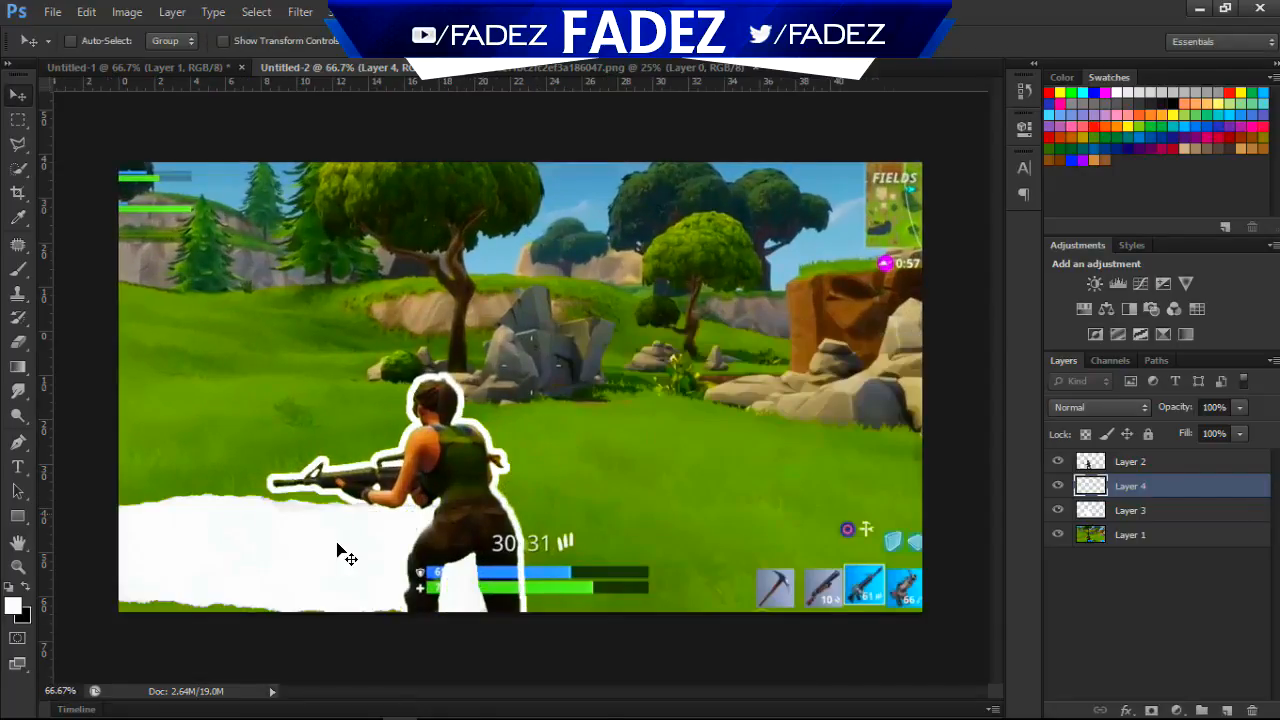
pyautogui.moveTo(340, 555); pyautogui.dragTo(693, 277)
pyautogui.hotkey('ctrl', 't')
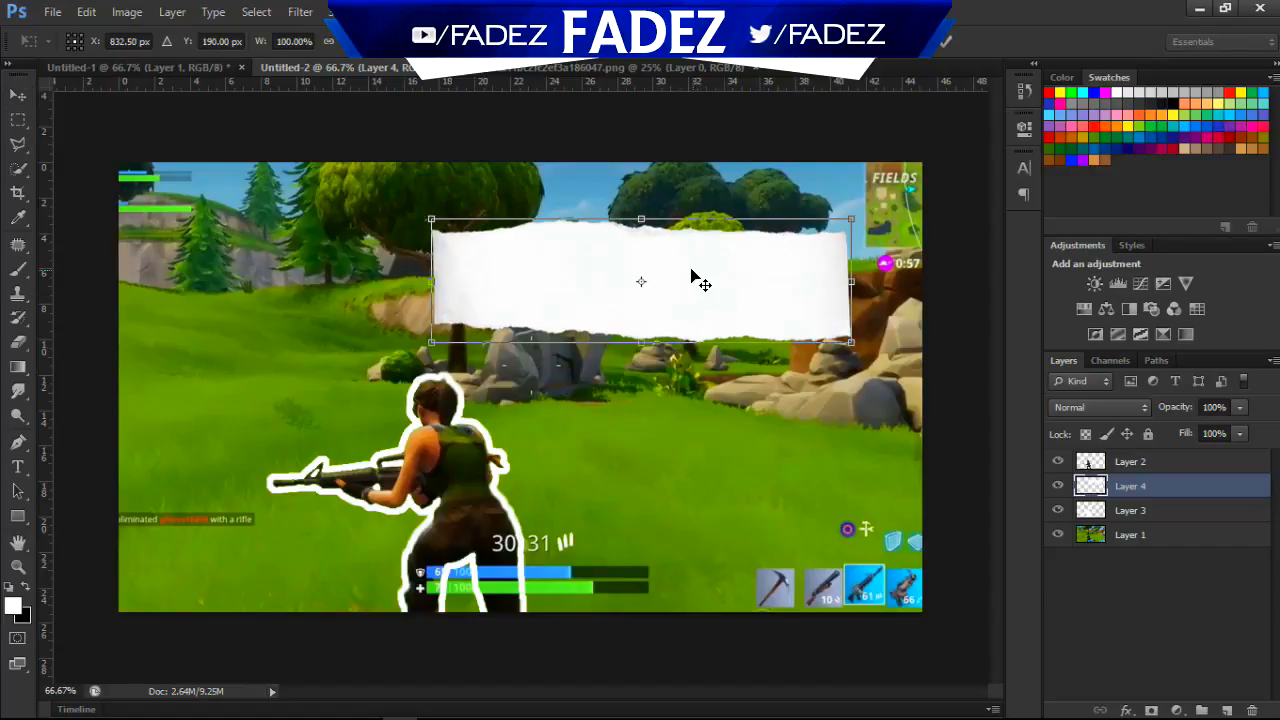
pyautogui.moveTo(981, 261); pyautogui.dragTo(978, 231)
pyautogui.press('Return')
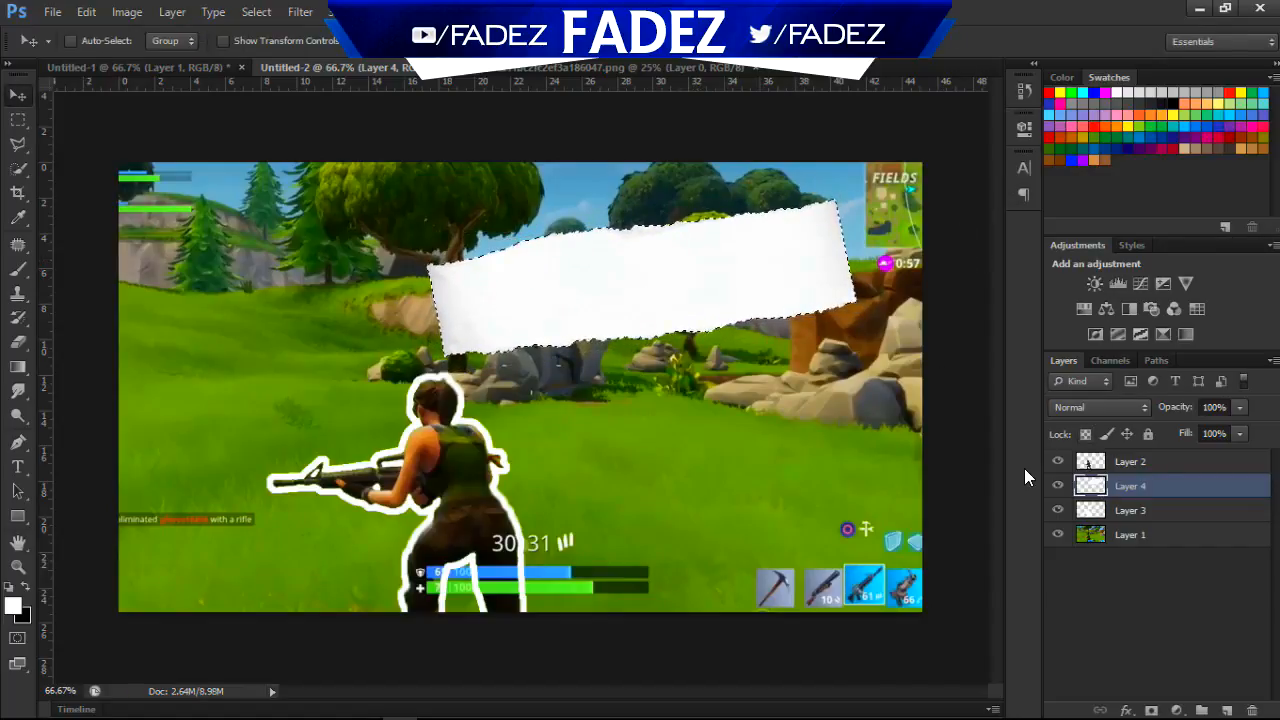
# Load the torn paper as a selection, activate the Gradient tool, and set the foreground color to blue 2a00ff.
pyautogui.keyDown('ctrl'); pyautogui.click(1091, 486); pyautogui.keyUp('ctrl')
pyautogui.click(17, 367)
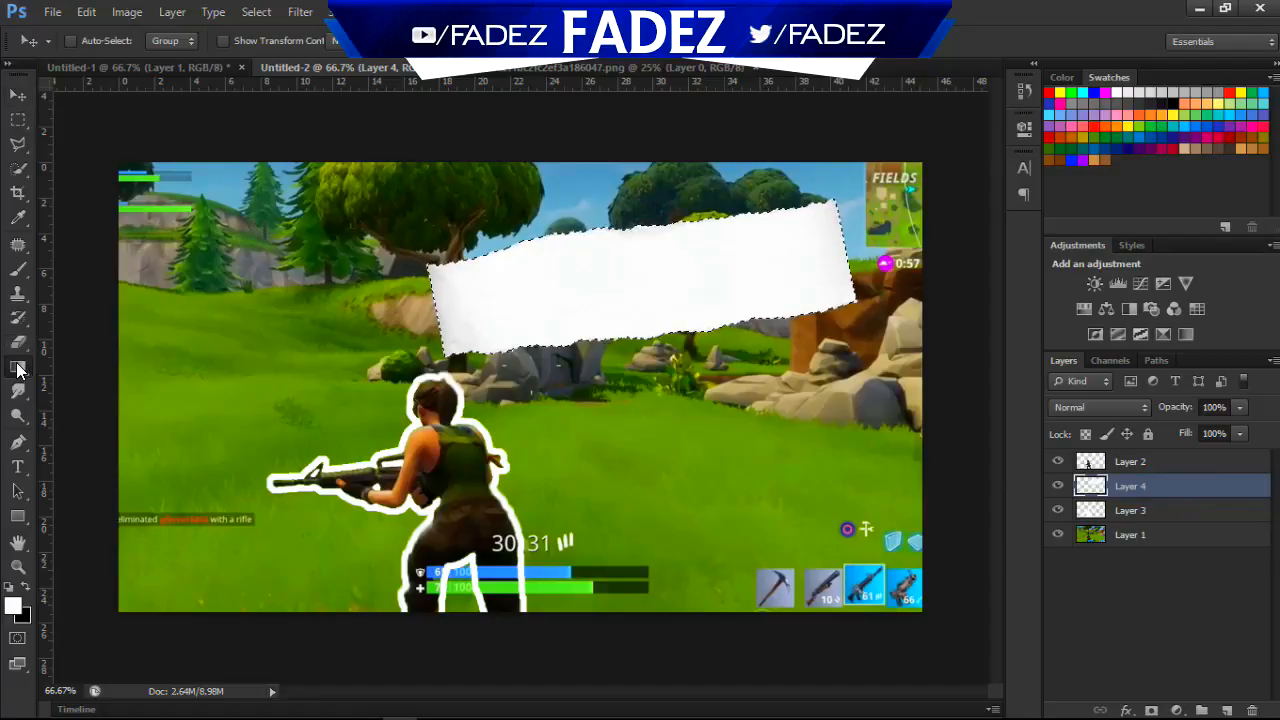
pyautogui.click(10, 605)
pyautogui.click(538, 510)
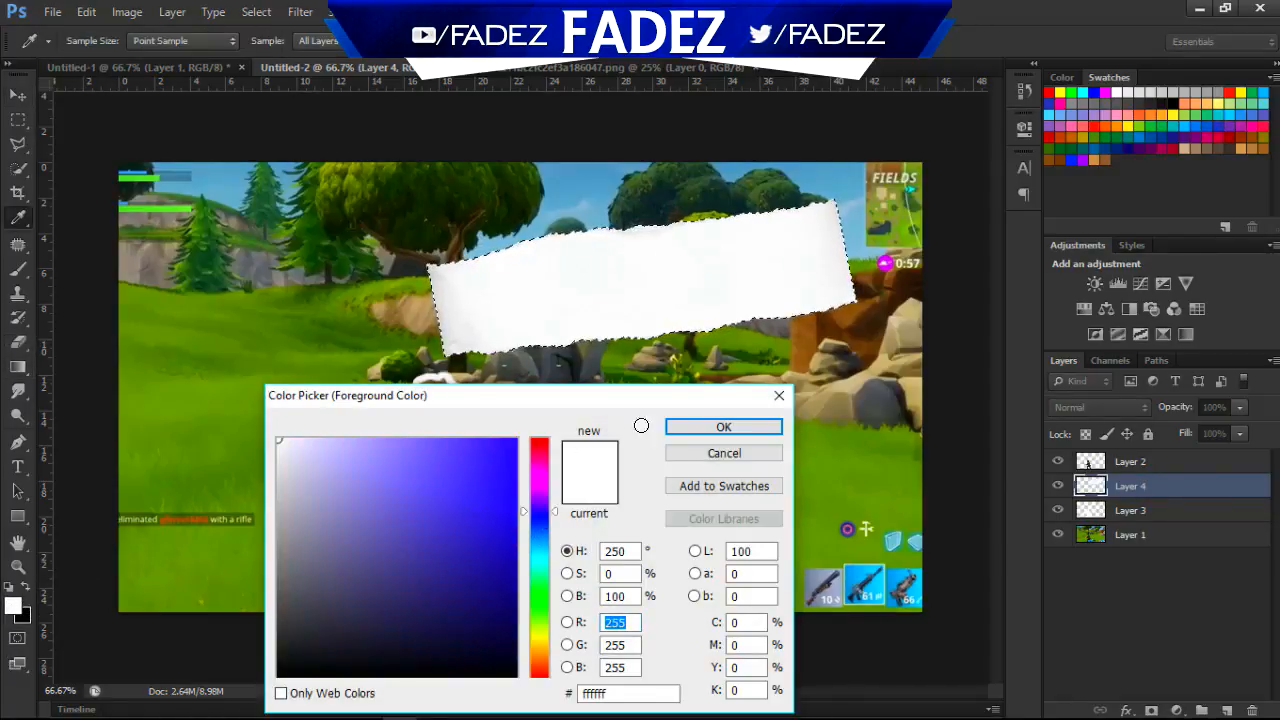
pyautogui.click(516, 440)
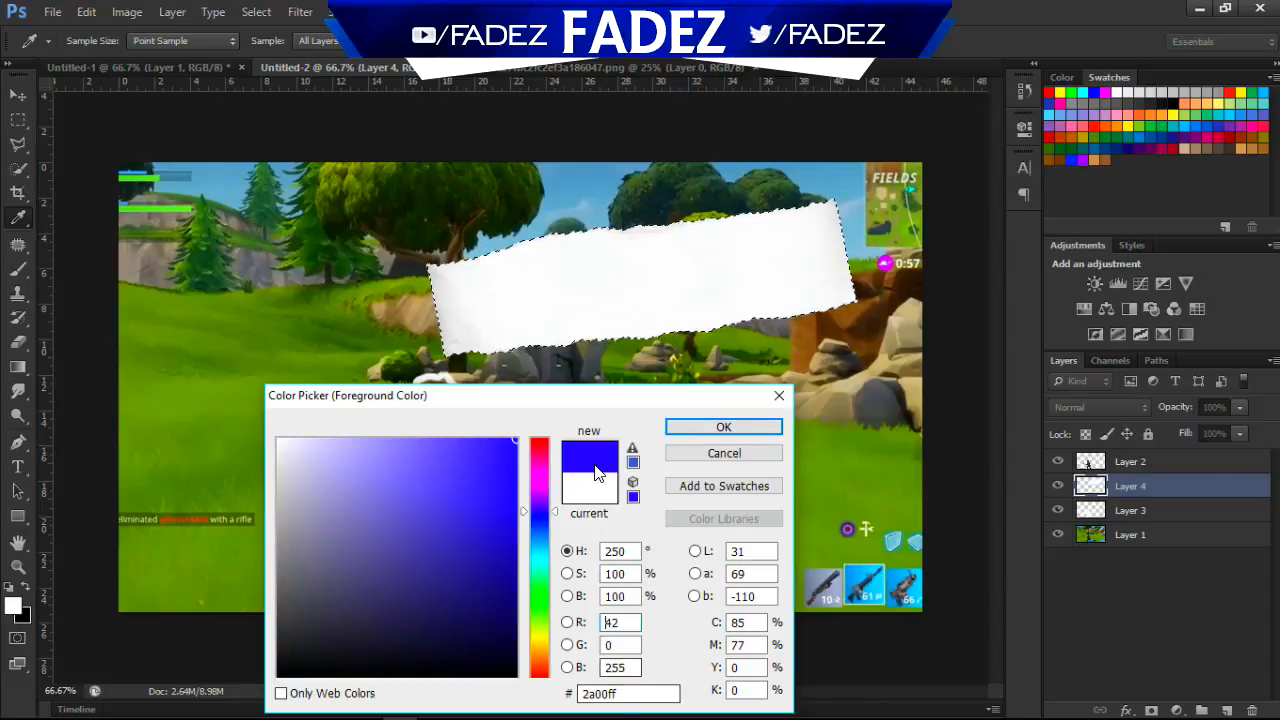
pyautogui.moveTo(580, 408); pyautogui.dragTo(462, 262)
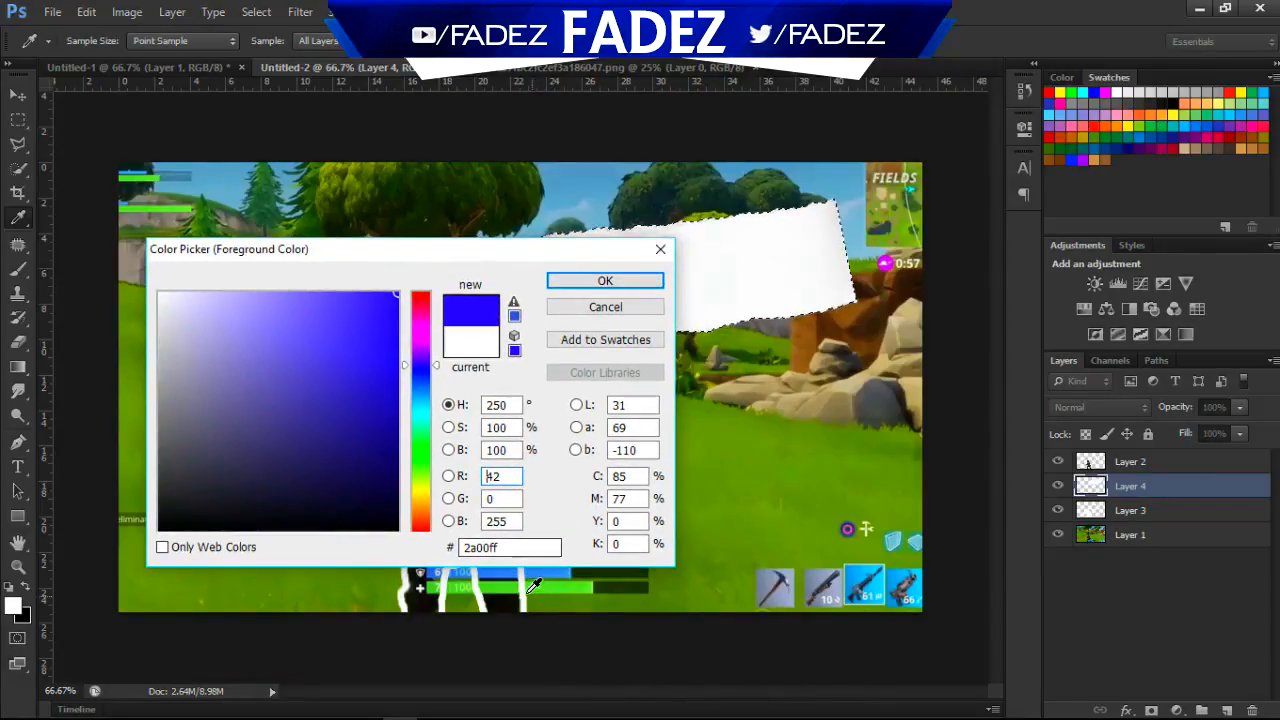
pyautogui.doubleClick(488, 548)
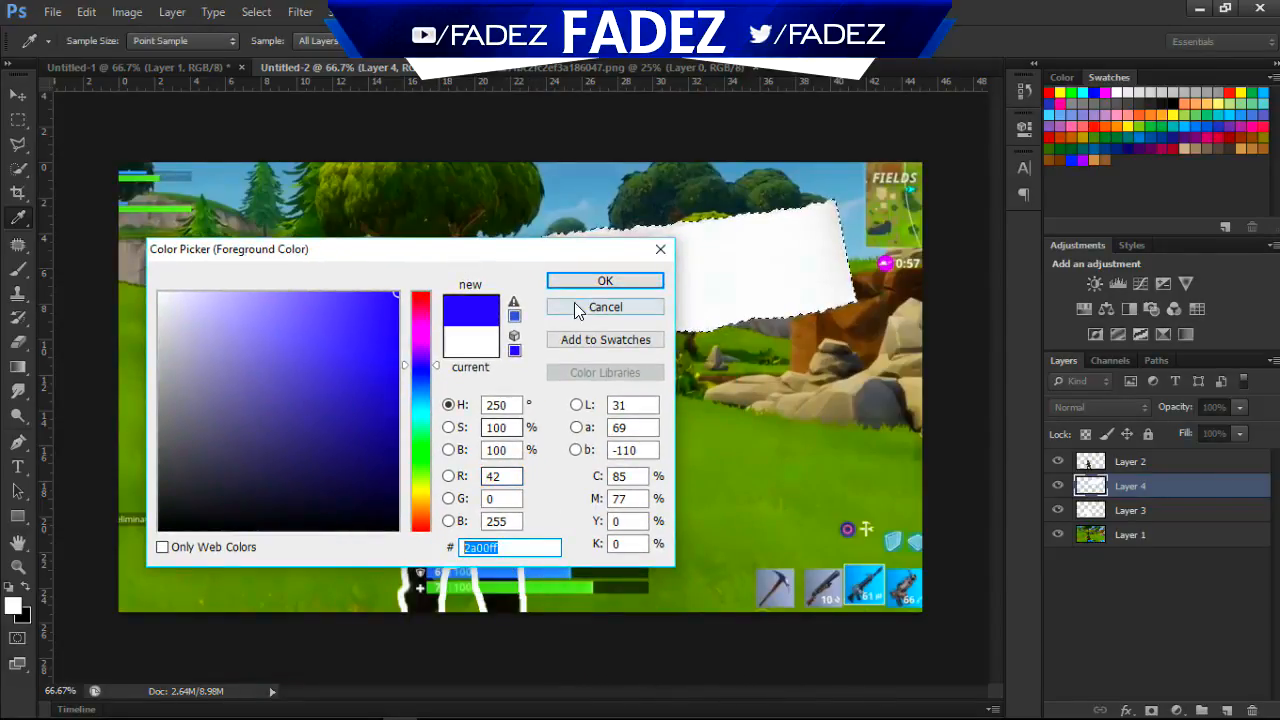
pyautogui.click(600, 281)
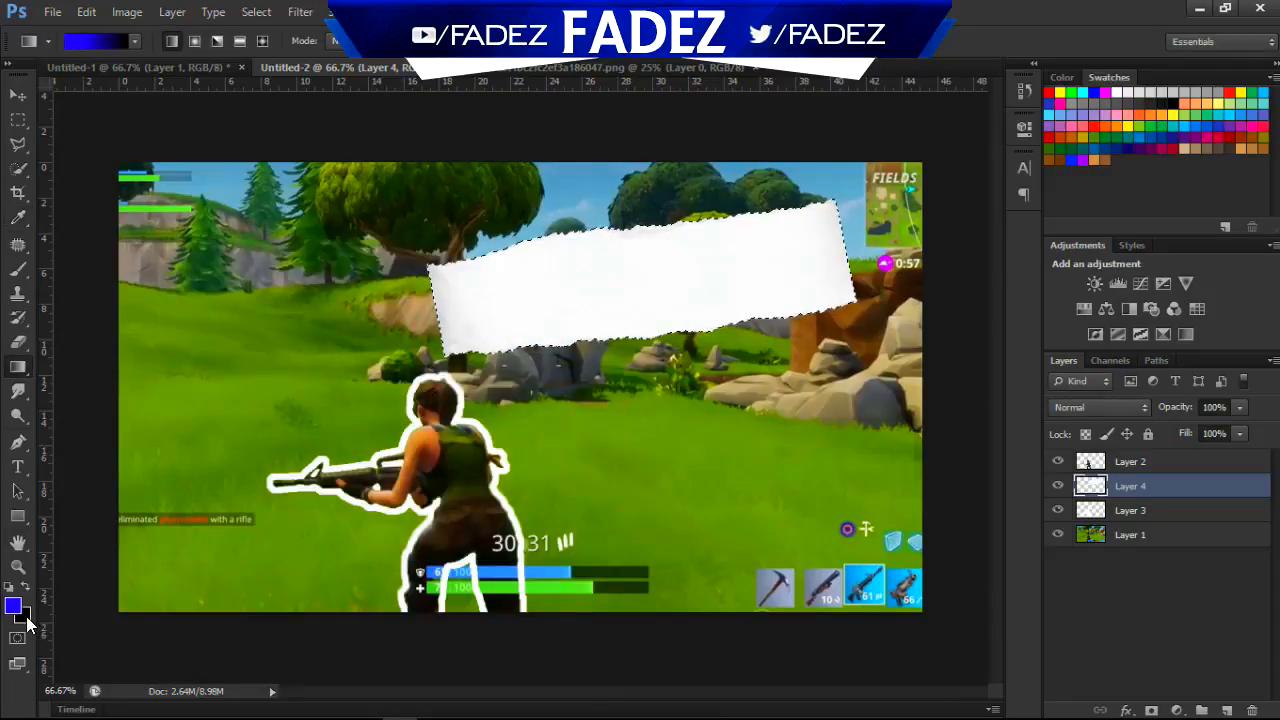
# Try a linear gradient from the foreground blue to a darker blue 2c00b9 background color across the selected torn paper.
pyautogui.click(22, 615)
pyautogui.click(417, 363)
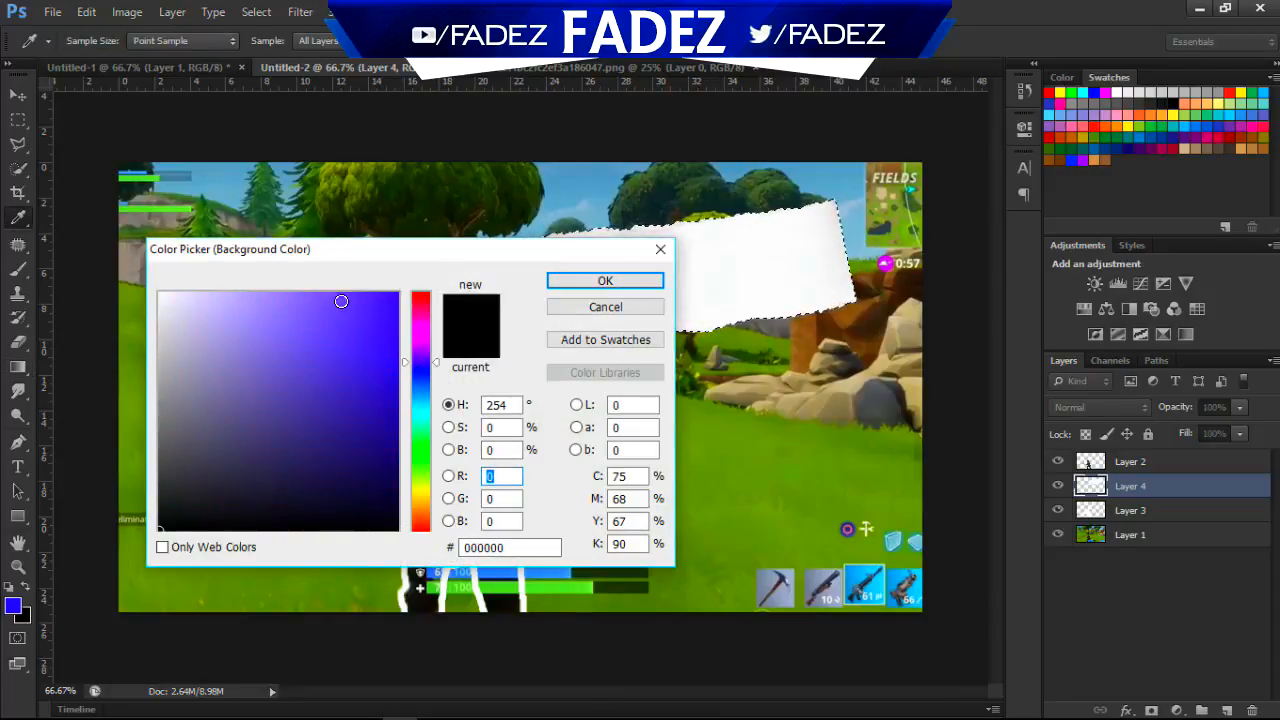
pyautogui.moveTo(341, 301)
pyautogui.mouseDown()
pyautogui.moveTo(331, 297)
pyautogui.moveTo(379, 381)
pyautogui.moveTo(399, 339)
pyautogui.moveTo(398, 358)
pyautogui.mouseUp()
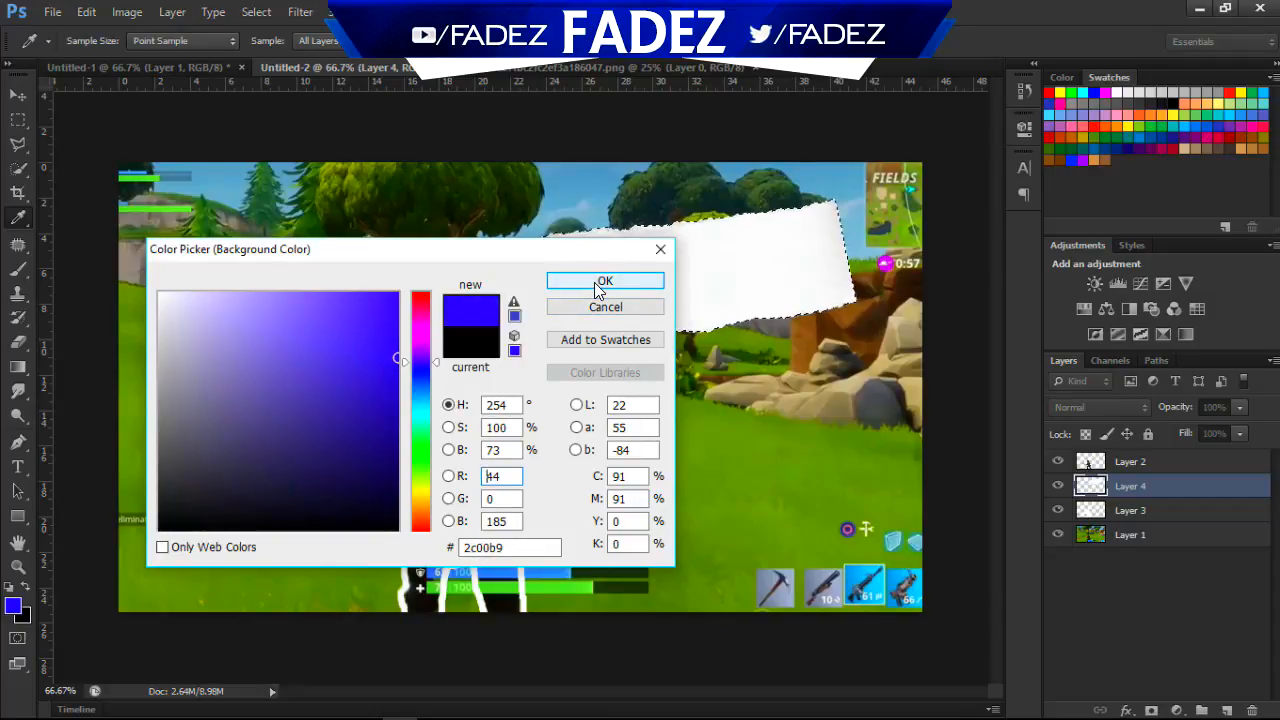
pyautogui.click(602, 286)
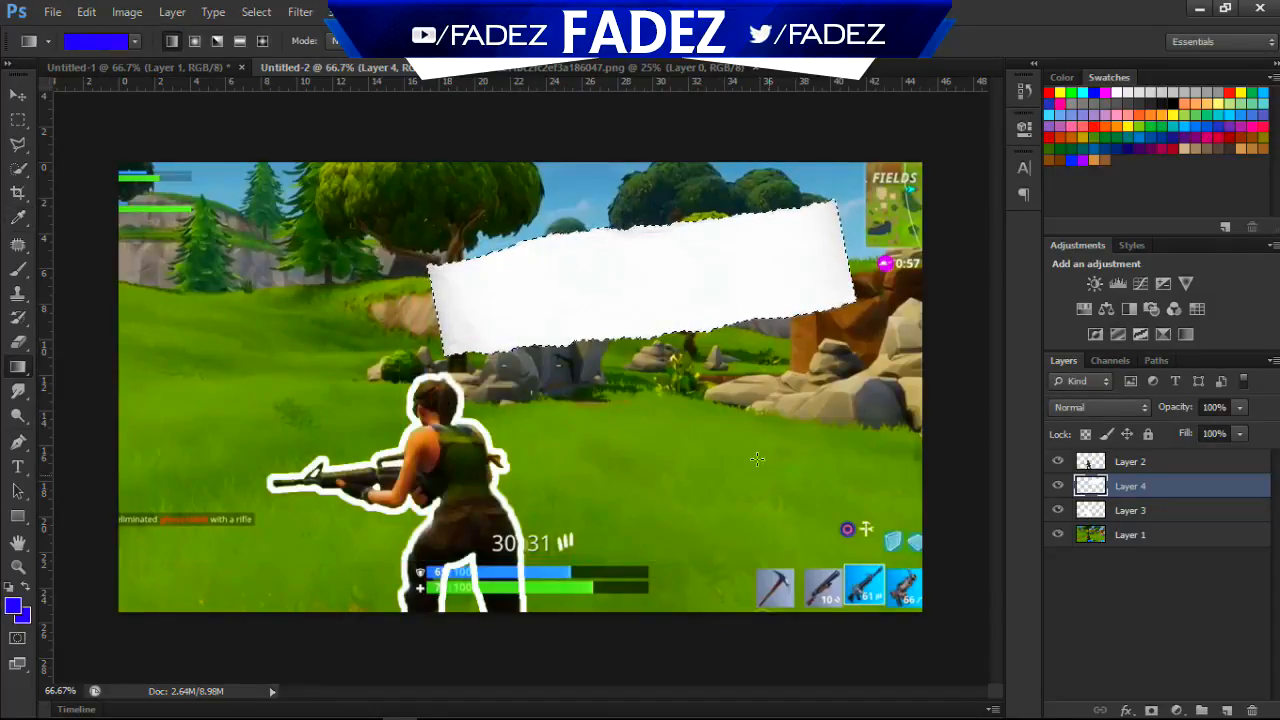
pyautogui.moveTo(662, 380); pyautogui.dragTo(614, 143)
pyautogui.moveTo(612, 204); pyautogui.dragTo(704, 240)
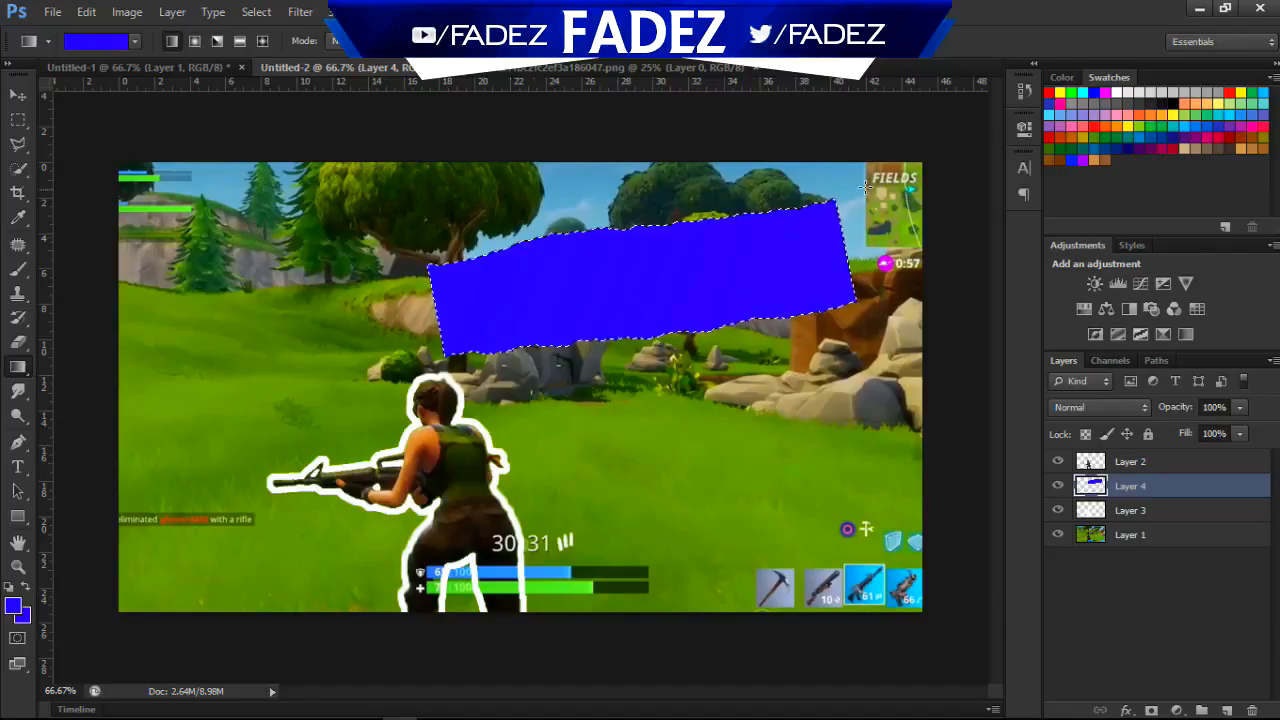
pyautogui.moveTo(633, 283); pyautogui.dragTo(640, 284)
pyautogui.moveTo(632, 188); pyautogui.dragTo(637, 283)
# Set the background color to lighter blue 4f20e9, redraw the linear gradient upward over the selected torn paper, and deselect it.
pyautogui.click(174, 66)
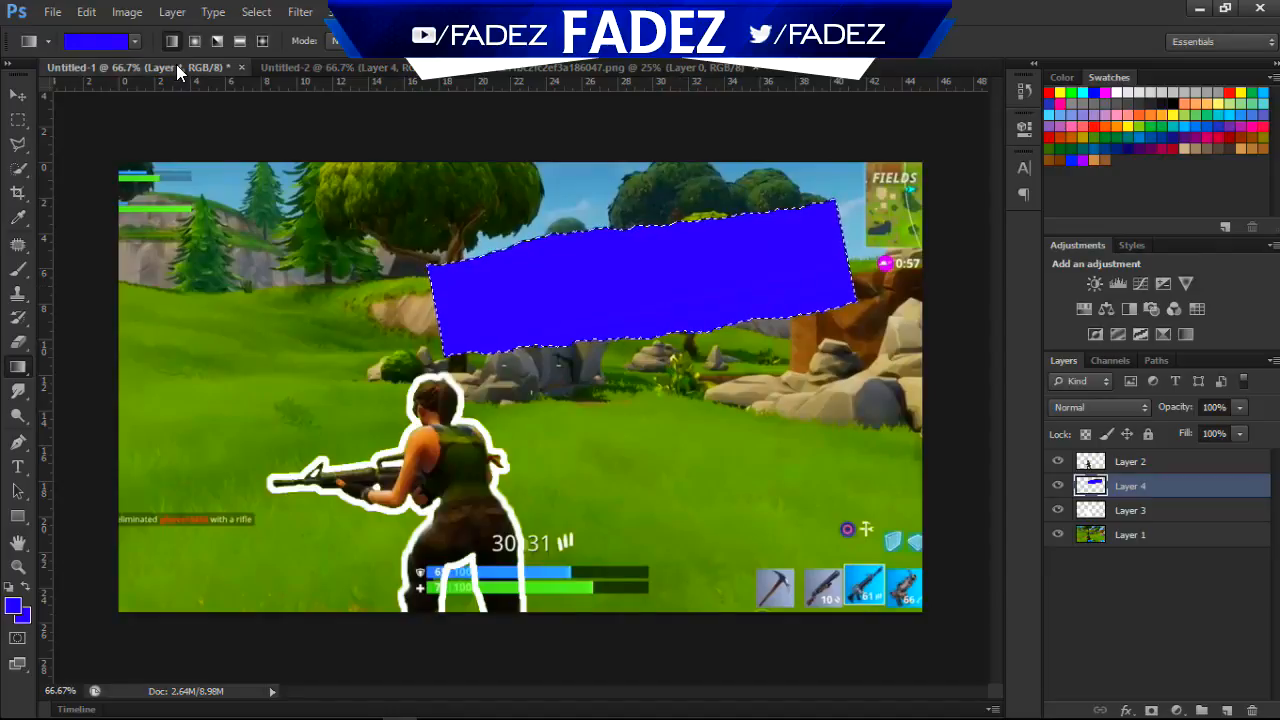
pyautogui.click(344, 70)
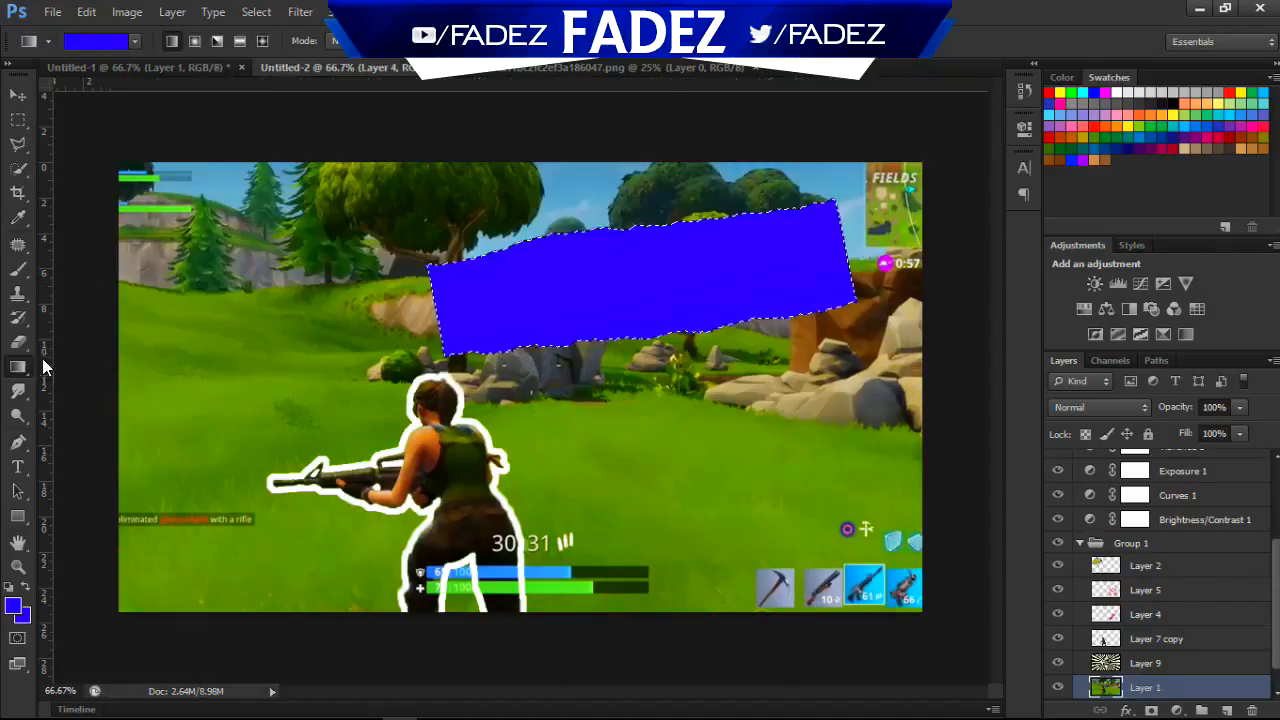
pyautogui.click(22, 615)
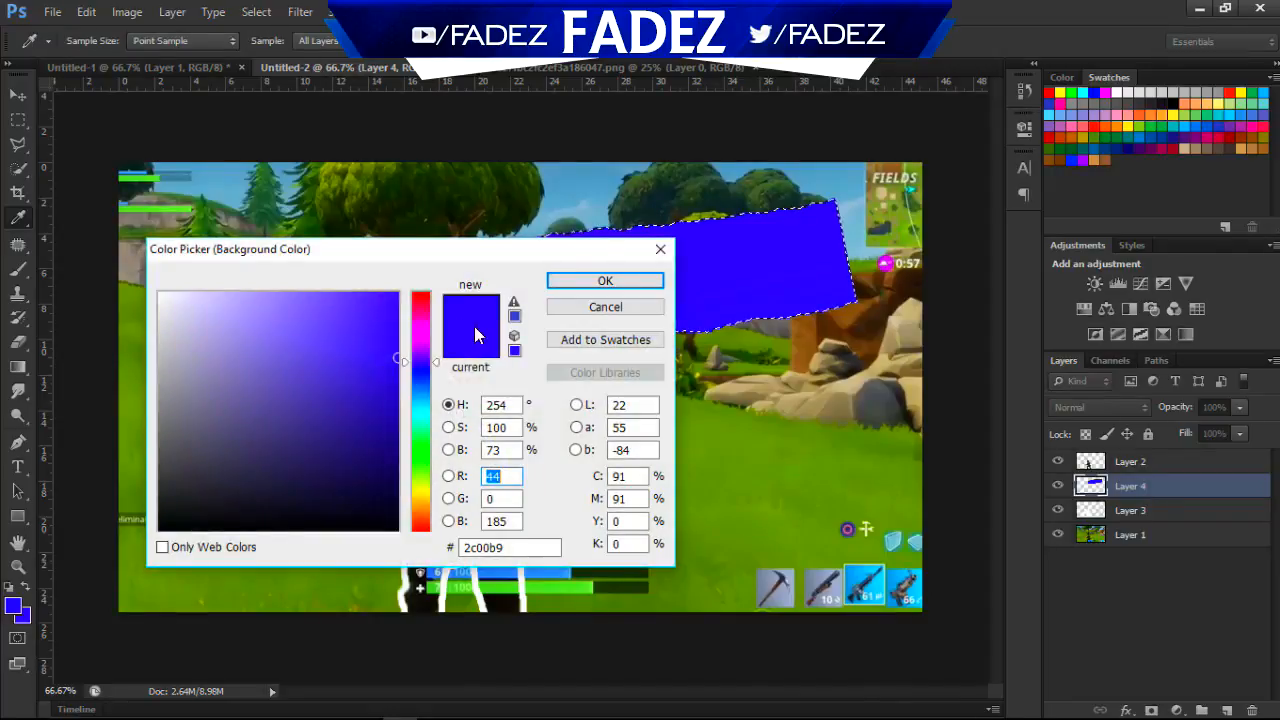
pyautogui.moveTo(367, 361)
pyautogui.mouseDown()
pyautogui.moveTo(343, 303)
pyautogui.moveTo(365, 313)
pyautogui.mouseUp()
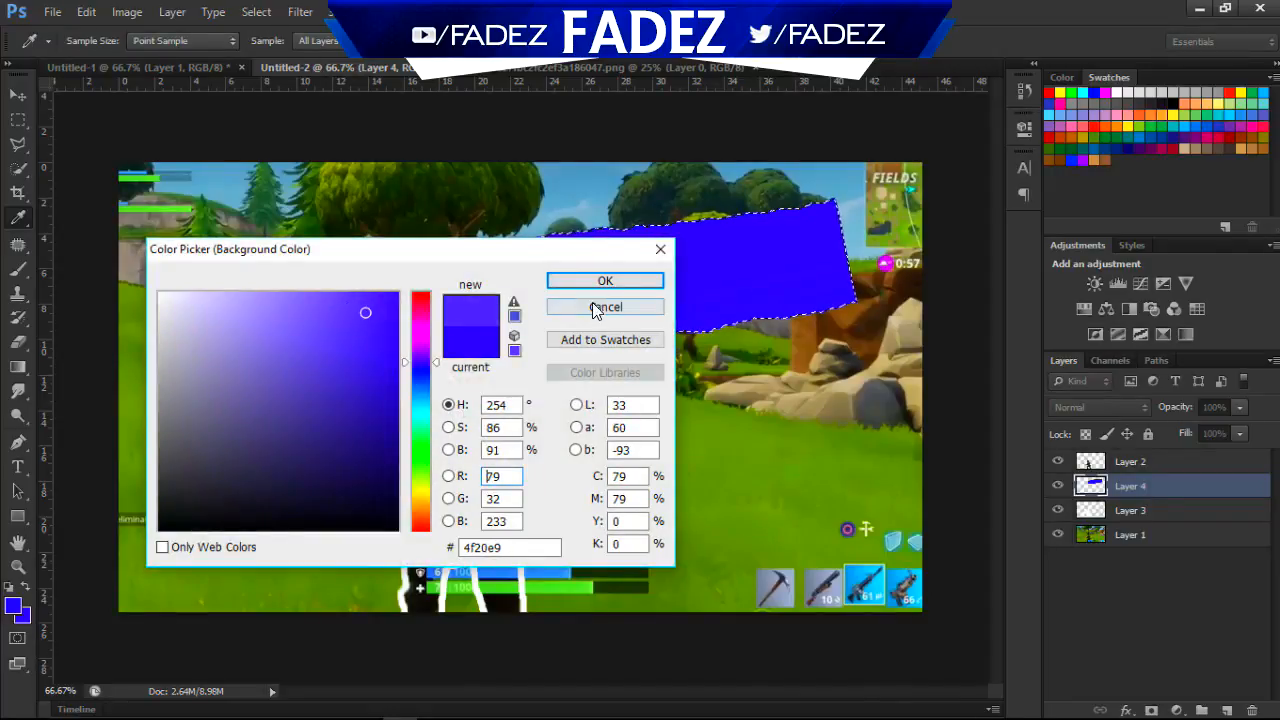
pyautogui.click(603, 282)
pyautogui.moveTo(665, 392); pyautogui.dragTo(632, 150)
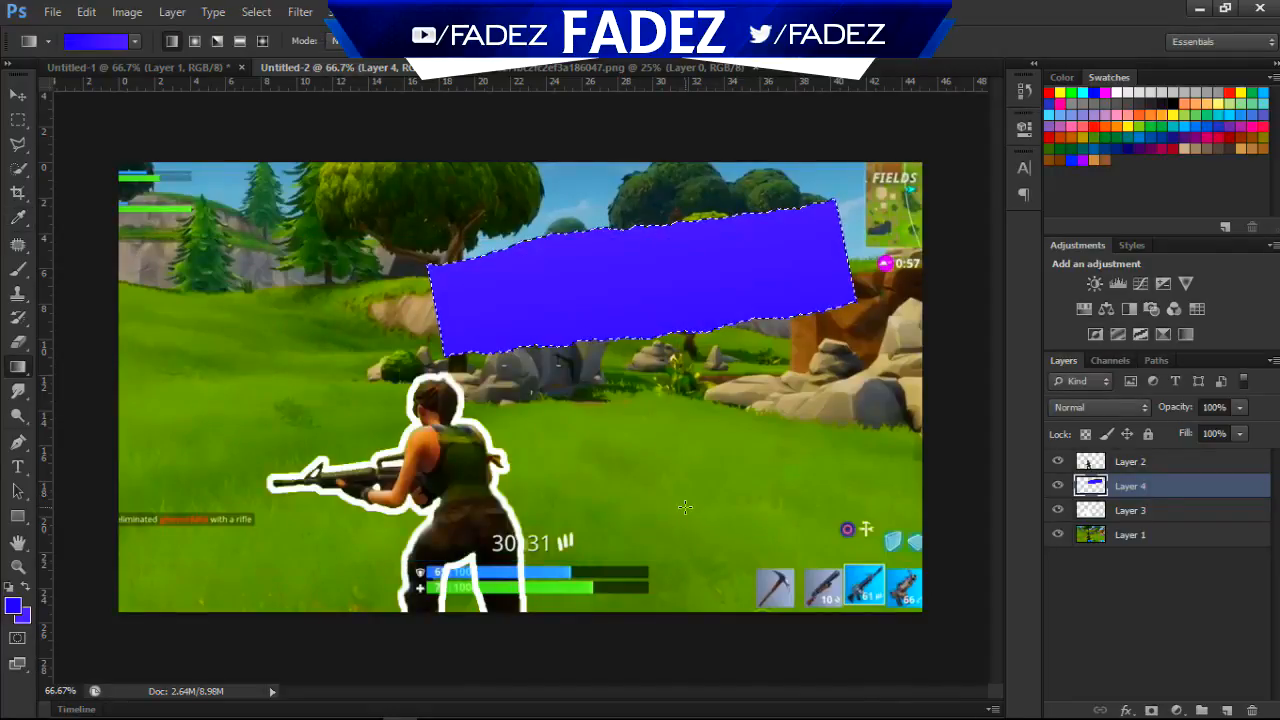
pyautogui.moveTo(669, 458); pyautogui.dragTo(639, 265)
pyautogui.hotkey('ctrl', 'd')
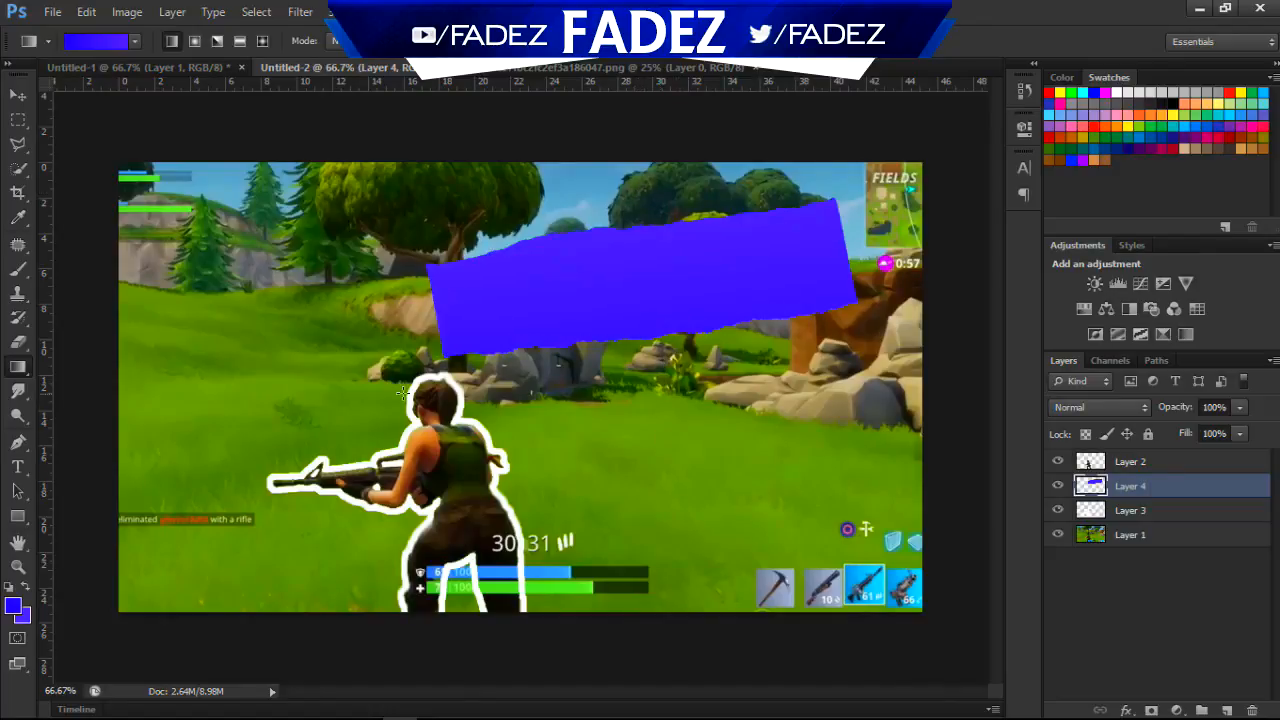
# Prepare the Type tool with the Luckiest Guy font and white ffffff text, with the torn paper layer as the active layer.
pyautogui.click(18, 466)
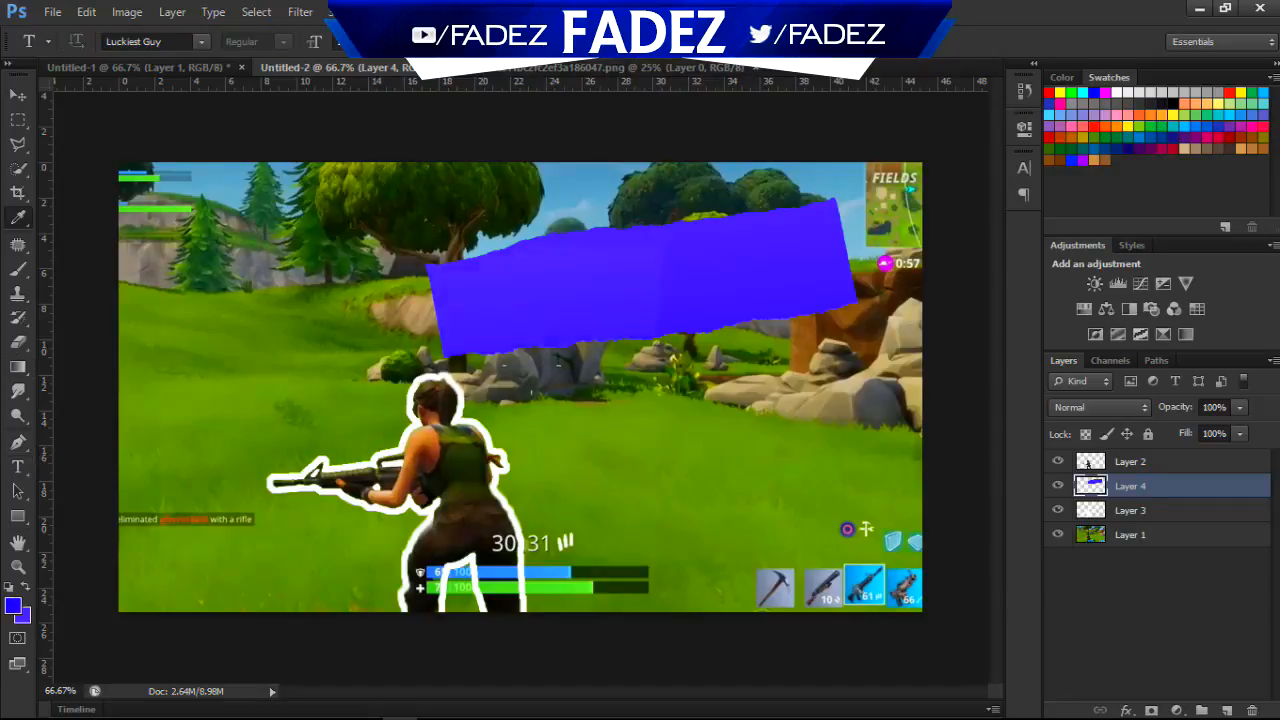
pyautogui.click(570, 41)
pyautogui.moveTo(228, 412); pyautogui.dragTo(17, 166)
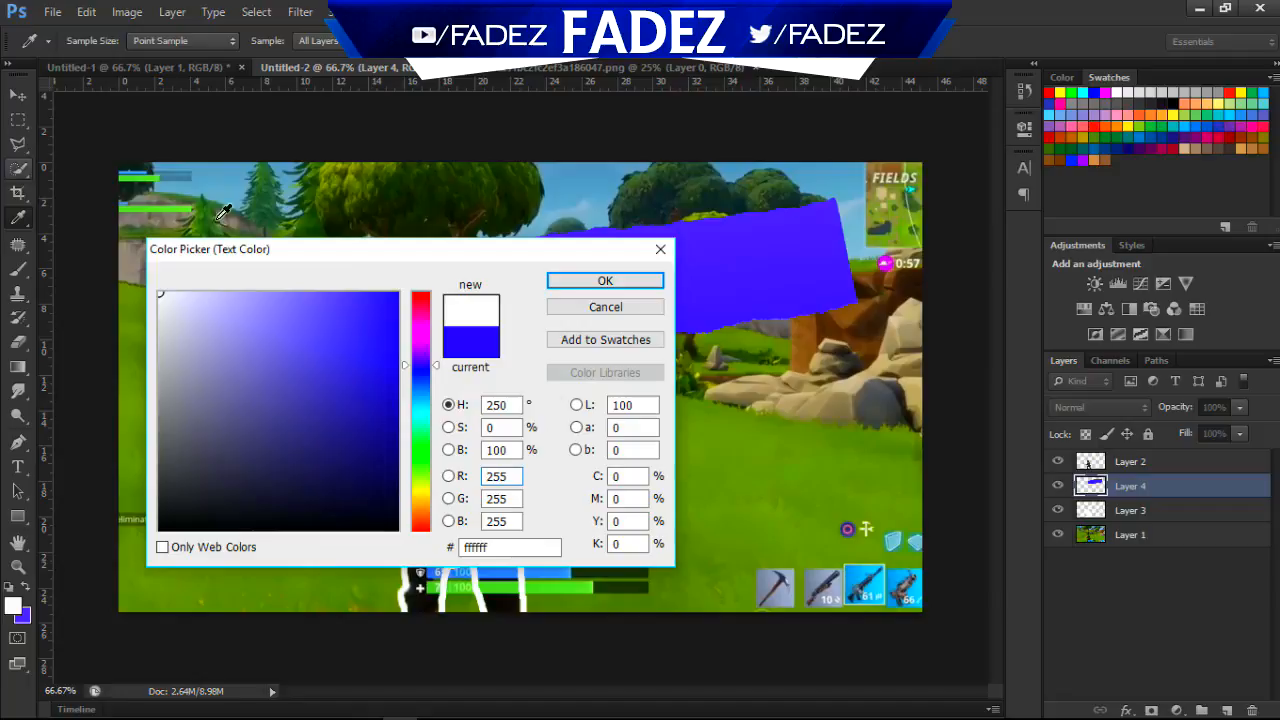
pyautogui.click(578, 280)
pyautogui.click(172, 43)
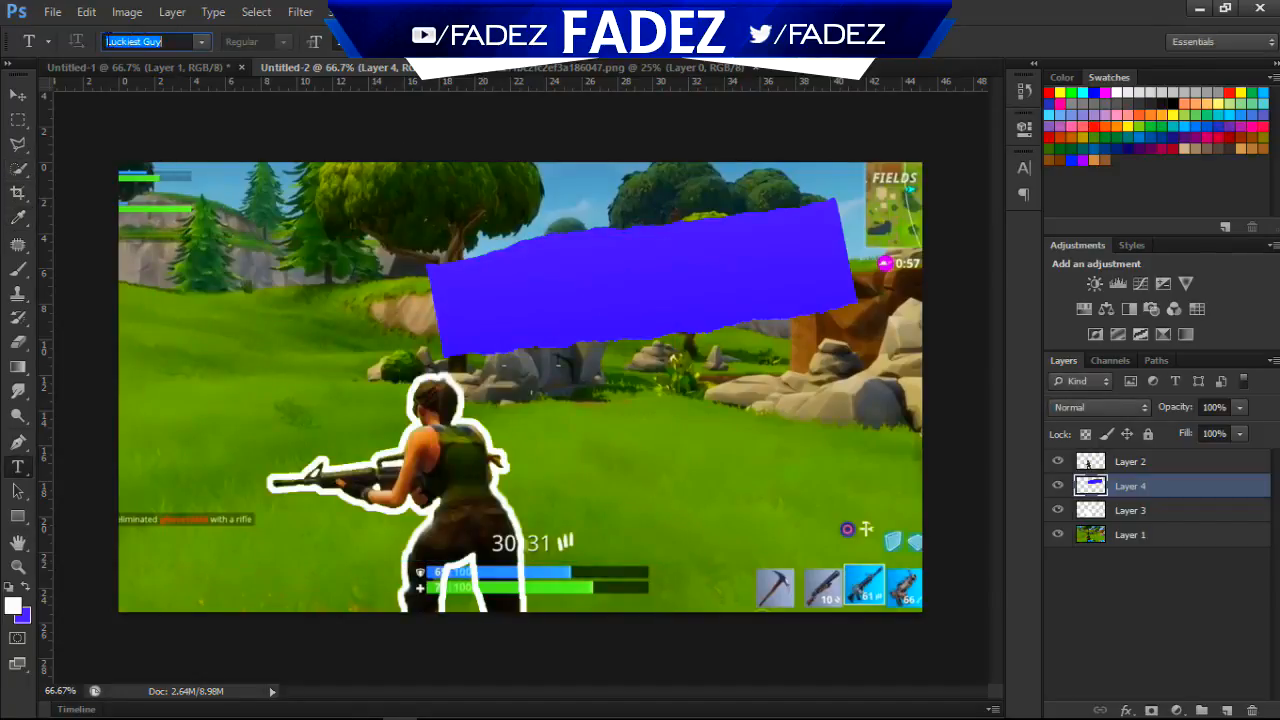
pyautogui.click(1144, 614)
pyautogui.click(1134, 488)
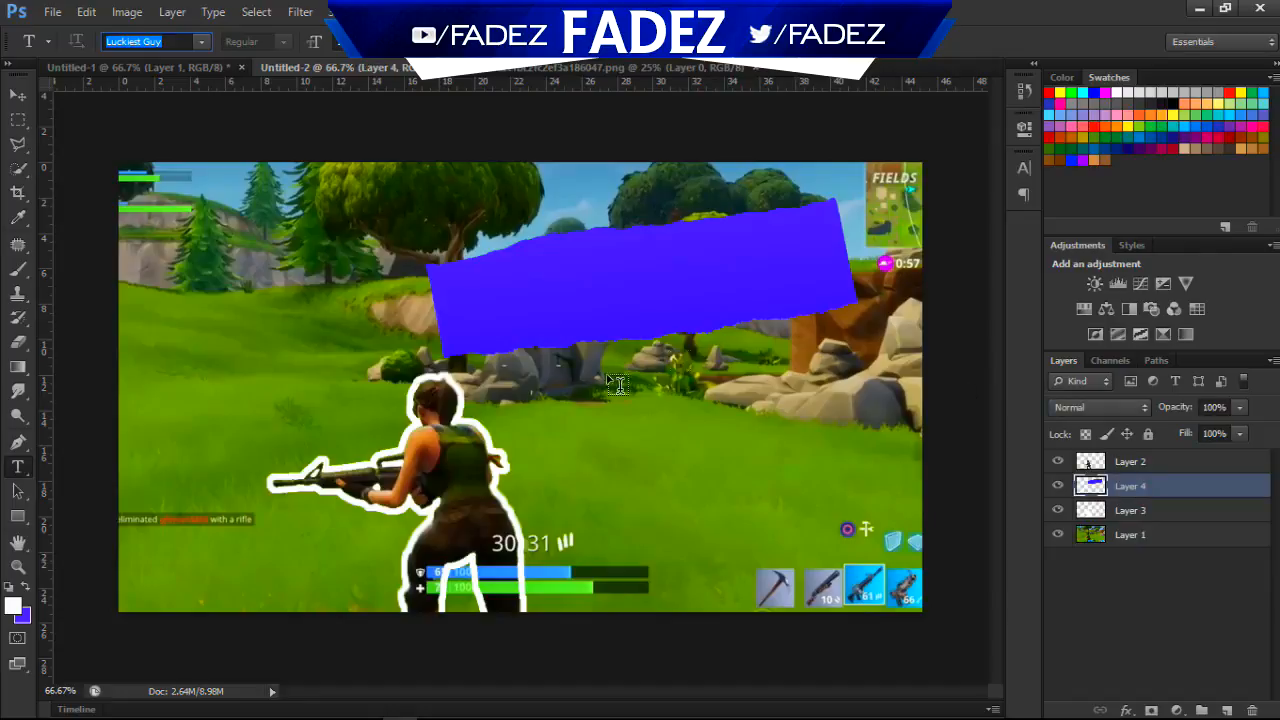
# Add the text BEST on the left part of the blue banner and rotate it slightly counterclockwise to match the banner's tilt.
pyautogui.click(485, 305)
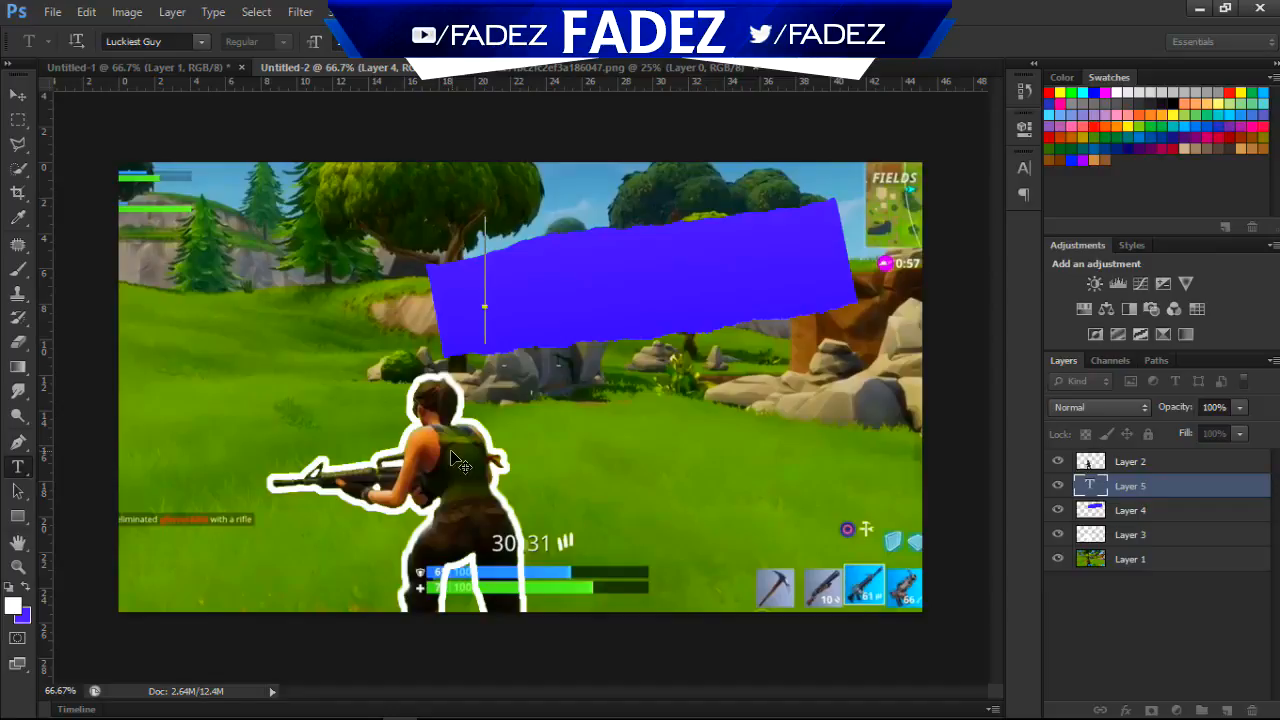
pyautogui.write('BEST')
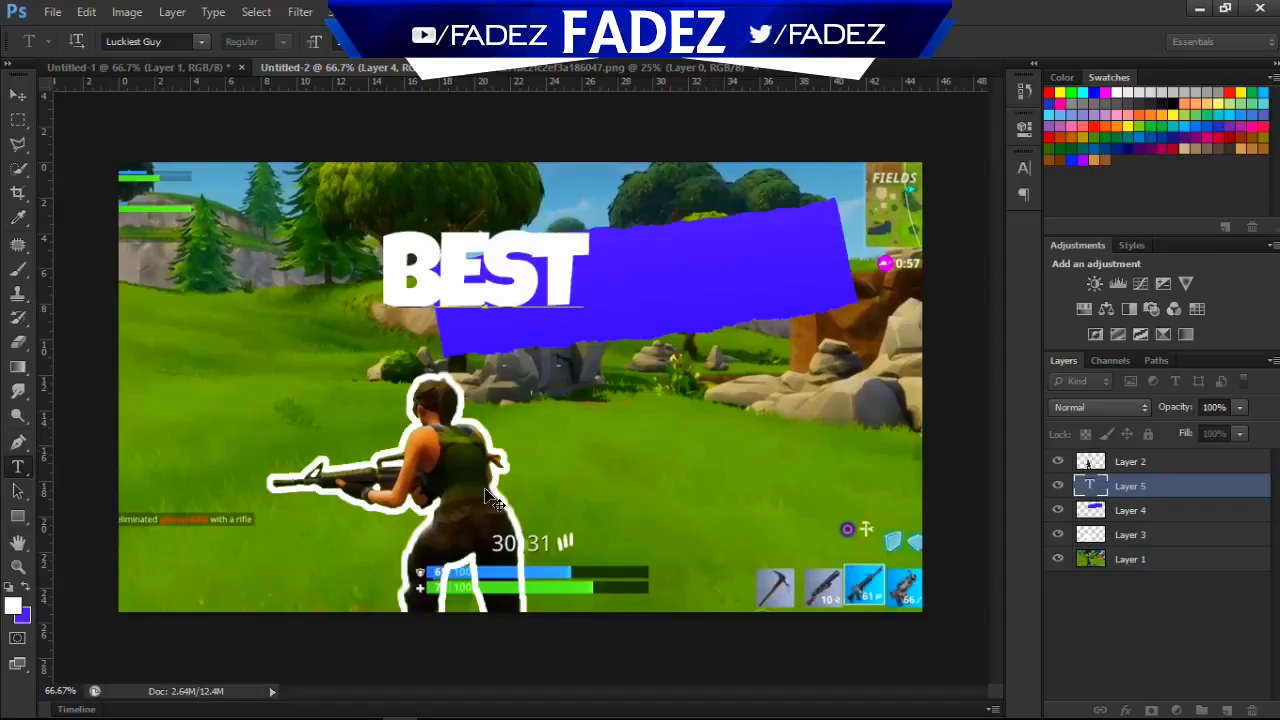
pyautogui.moveTo(550, 535); pyautogui.dragTo(628, 560)
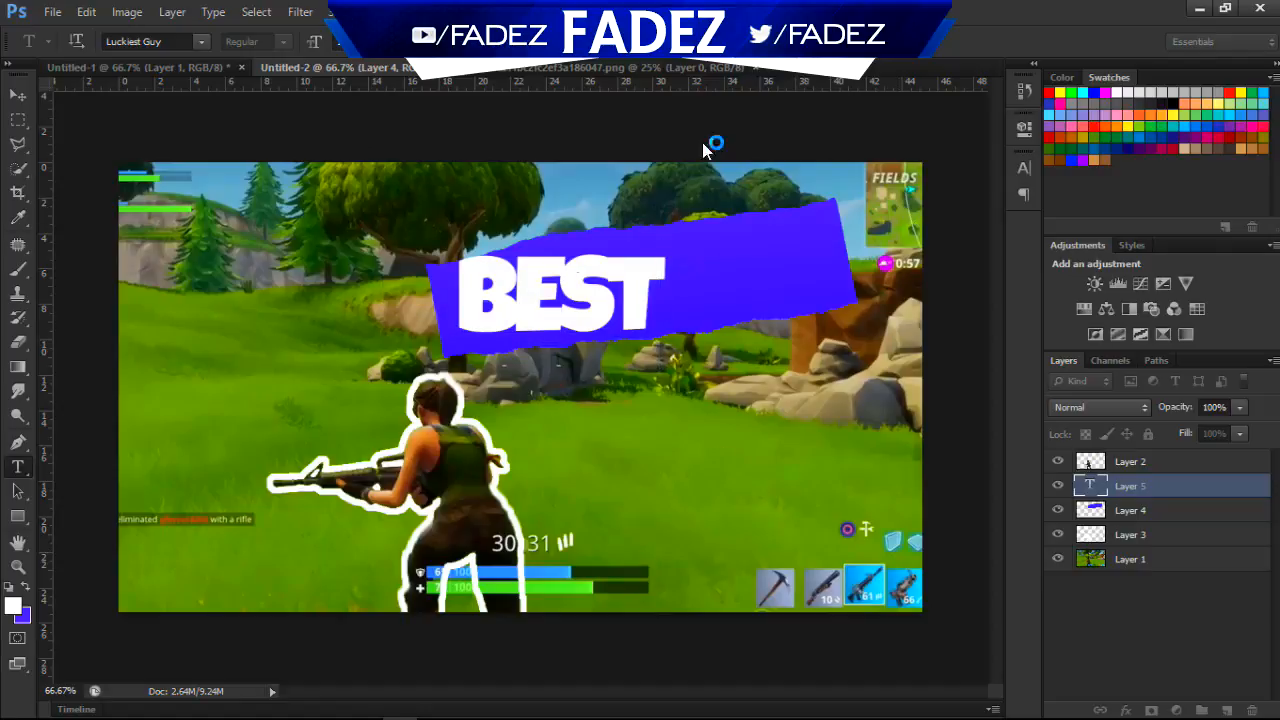
pyautogui.hotkey('ctrl', 't')
pyautogui.moveTo(734, 292); pyautogui.dragTo(739, 263)
pyautogui.press('Return')
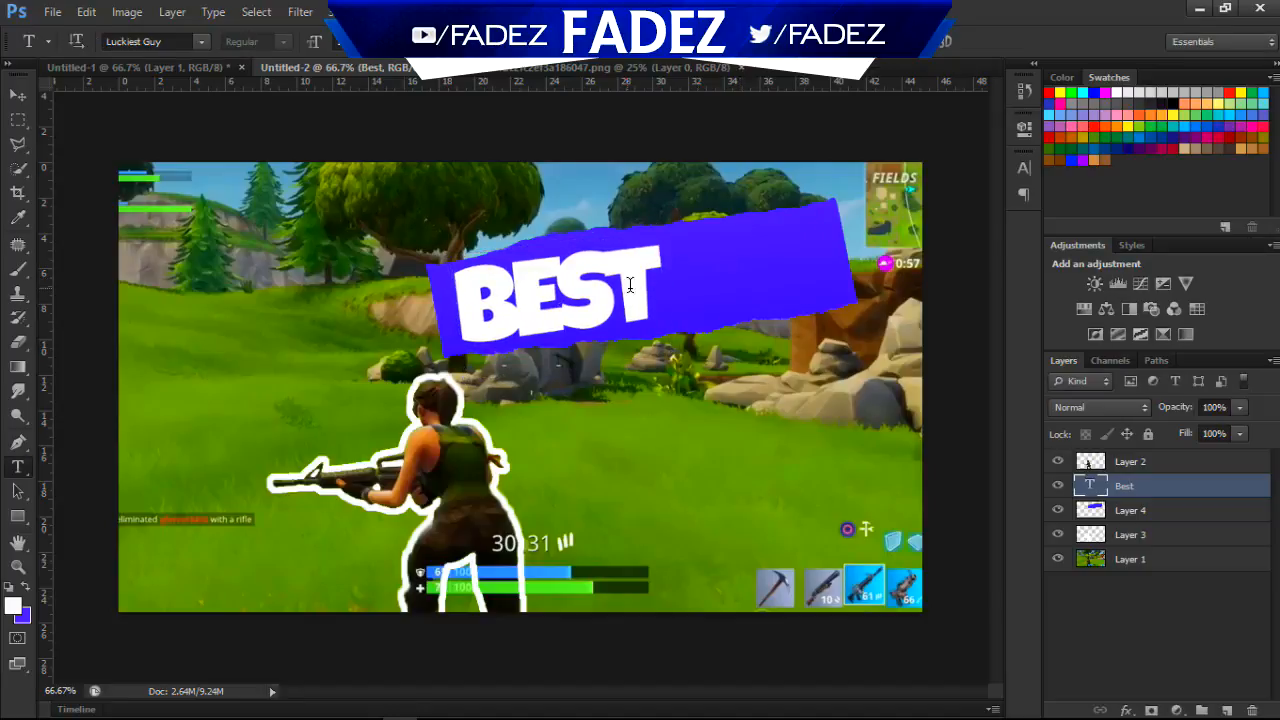
# Duplicate the BEST text layer and place the copy beside the original on the right part of the banner.
pyautogui.hotkey('ctrl', 'j')
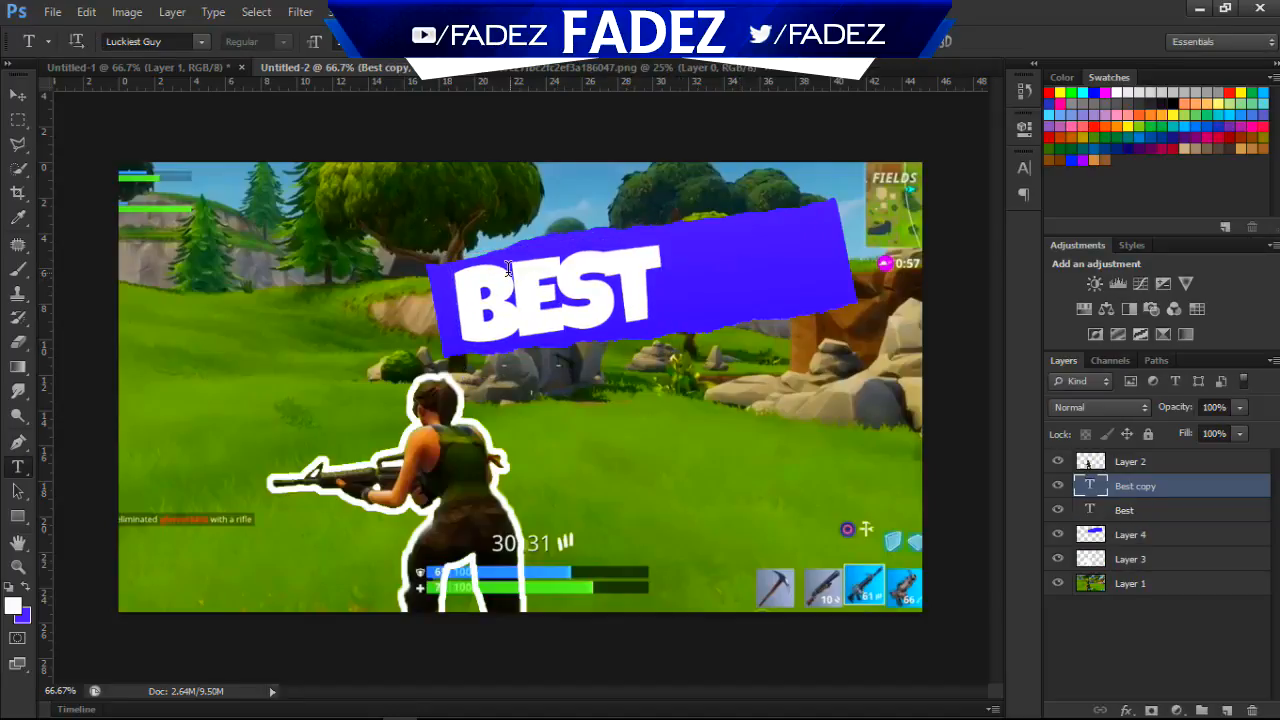
pyautogui.press('v')
pyautogui.moveTo(676, 286); pyautogui.dragTo(858, 280)
# Change the copied text to GUN and shift it slightly left on the banner.
pyautogui.press('t')
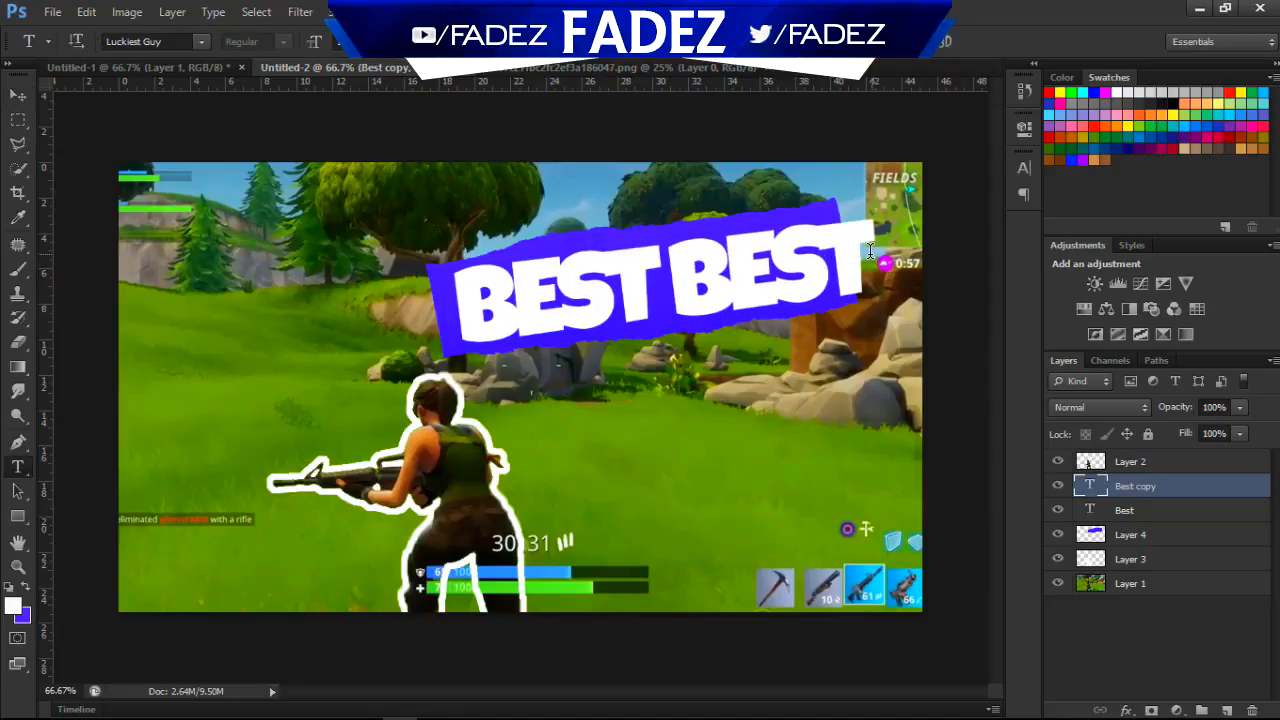
pyautogui.doubleClick(862, 250)
pyautogui.press('BackSpace')
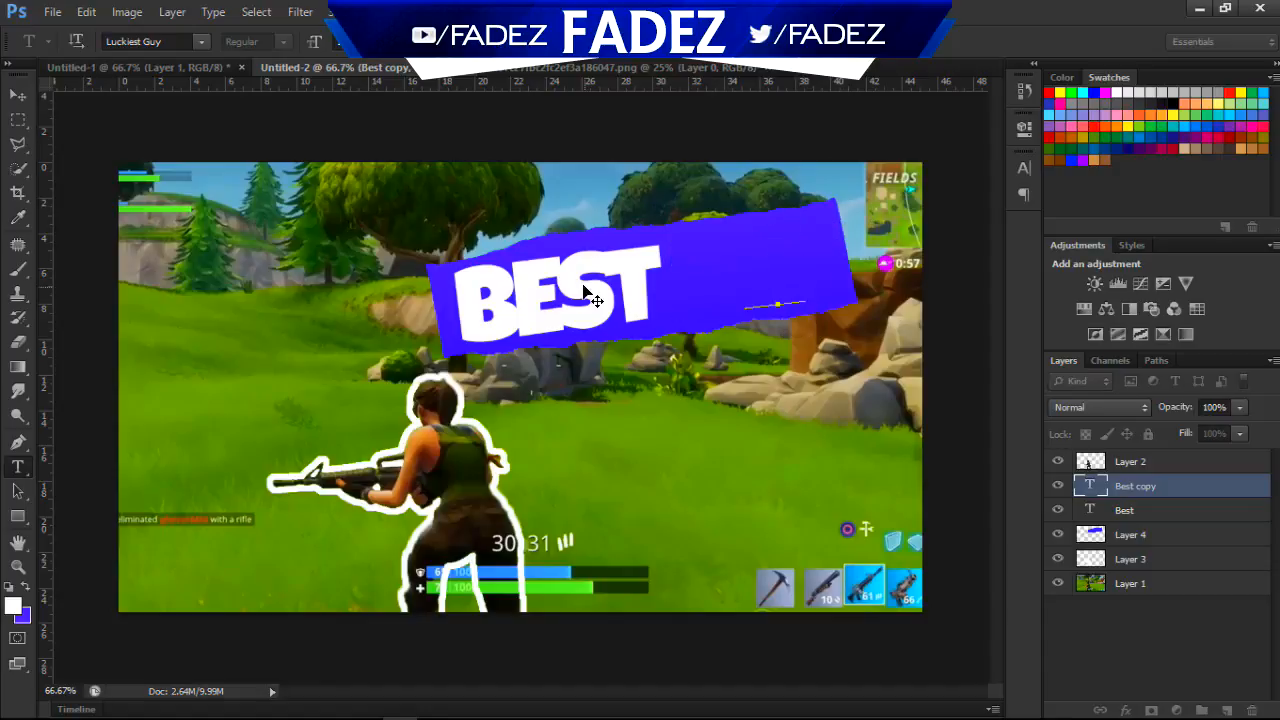
pyautogui.write('GUN')
pyautogui.moveTo(790, 417); pyautogui.dragTo(780, 417)
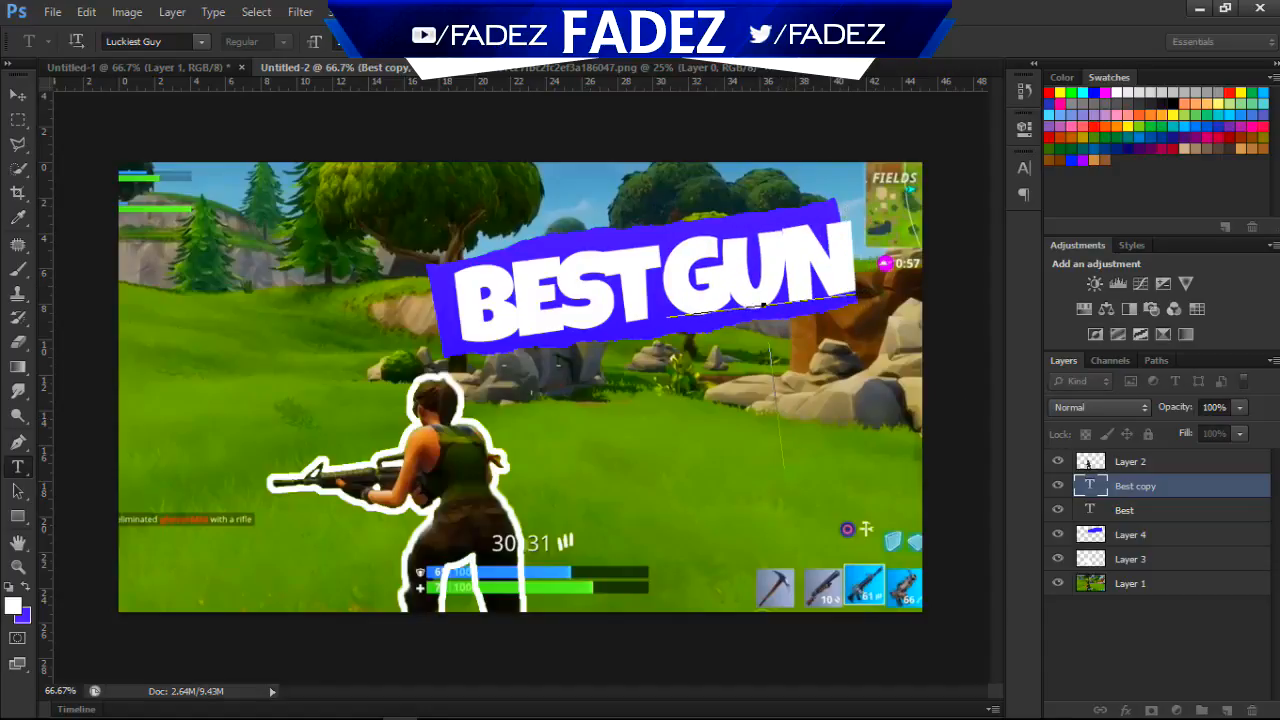
pyautogui.hotkey('ctrl', 'Return')
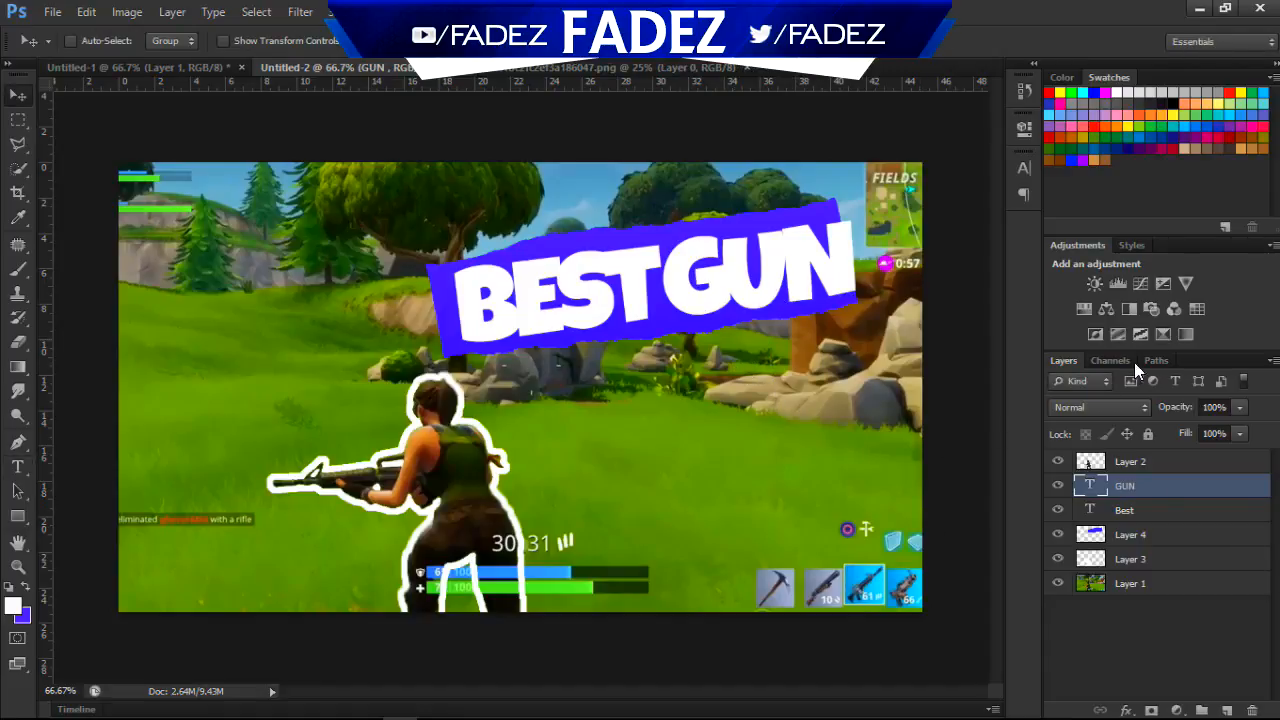
# Scale the BEST and GUN layers down slightly together to fit inside the banner, and widen the gap between the words.
pyautogui.keyDown('shift'); pyautogui.click(1143, 515); pyautogui.keyUp('shift')
pyautogui.hotkey('ctrl', 't')
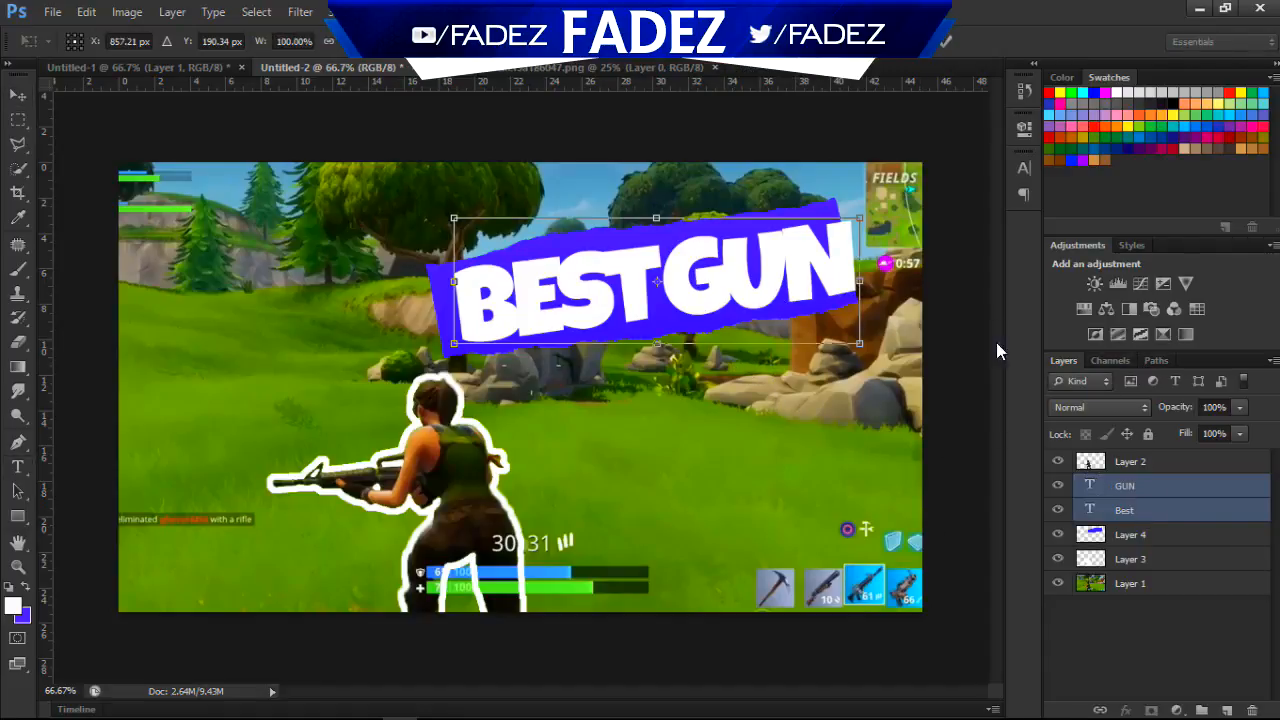
pyautogui.moveTo(795, 285); pyautogui.dragTo(785, 280)
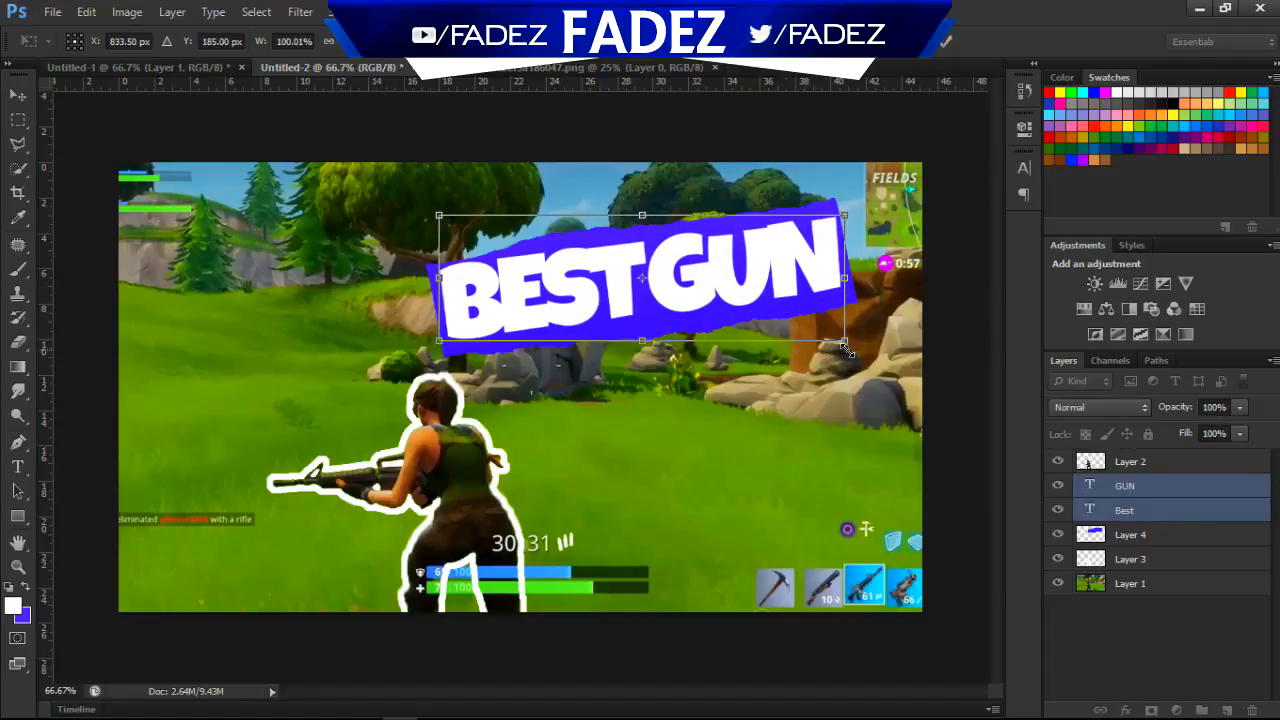
pyautogui.press('Return')
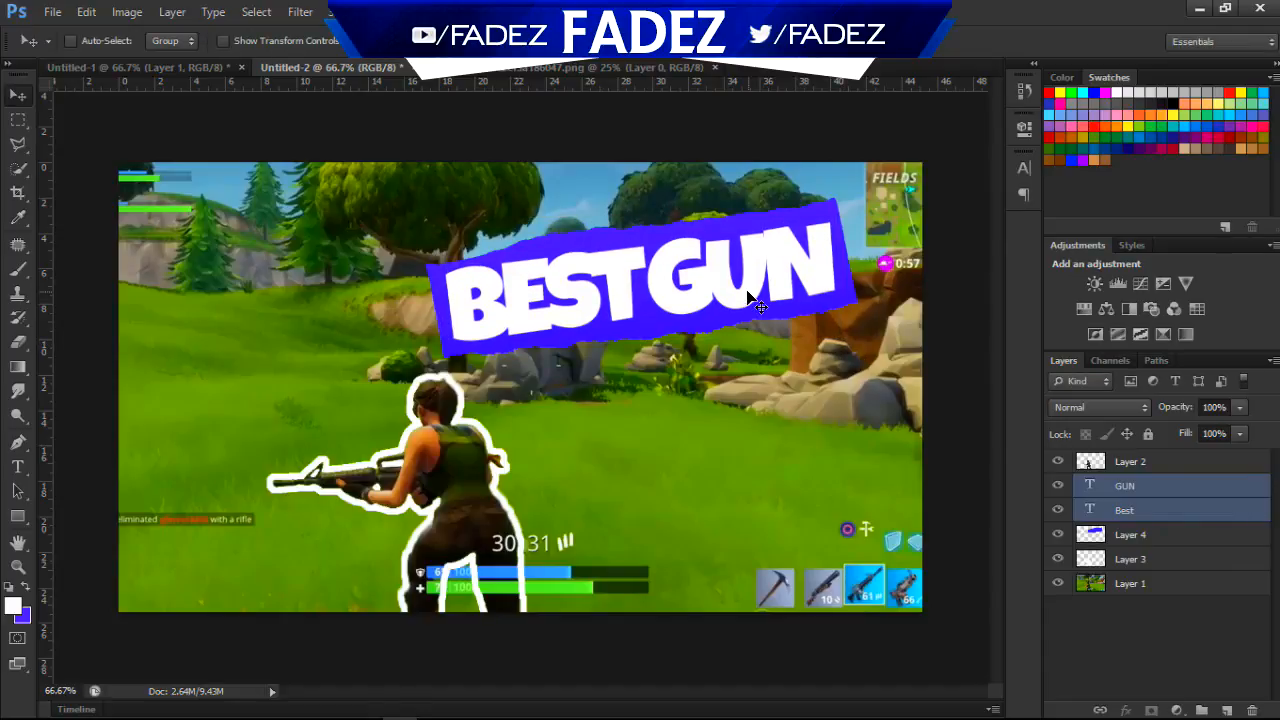
pyautogui.click(1143, 512)
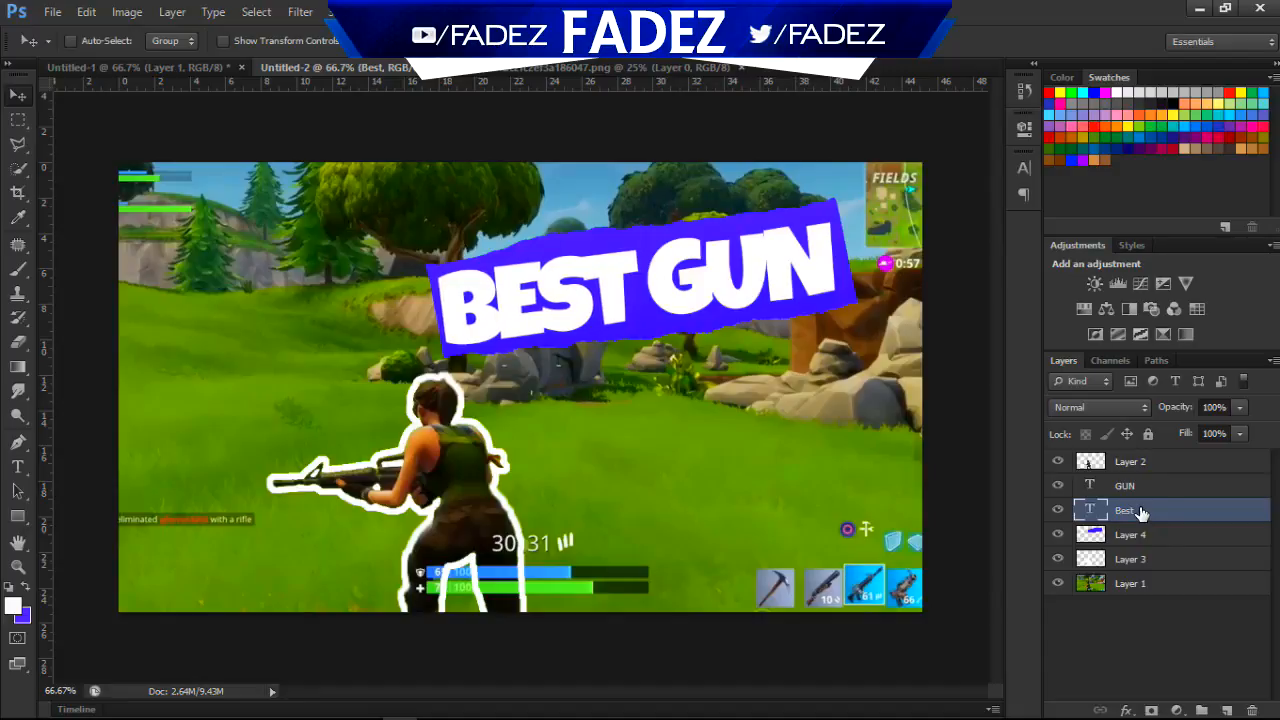
pyautogui.click(1147, 488)
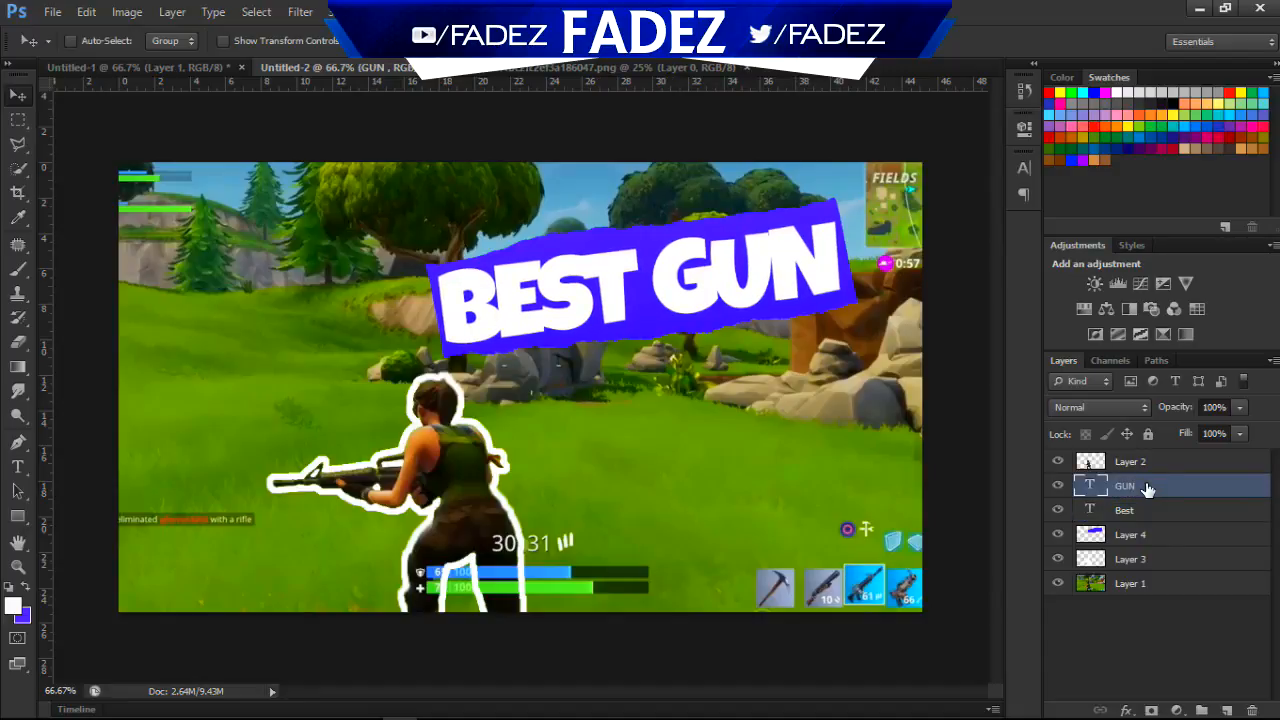
# Apply a Gradient Overlay layer style to the BEST text using the plain off-white gradient preset.
pyautogui.click(1143, 512)
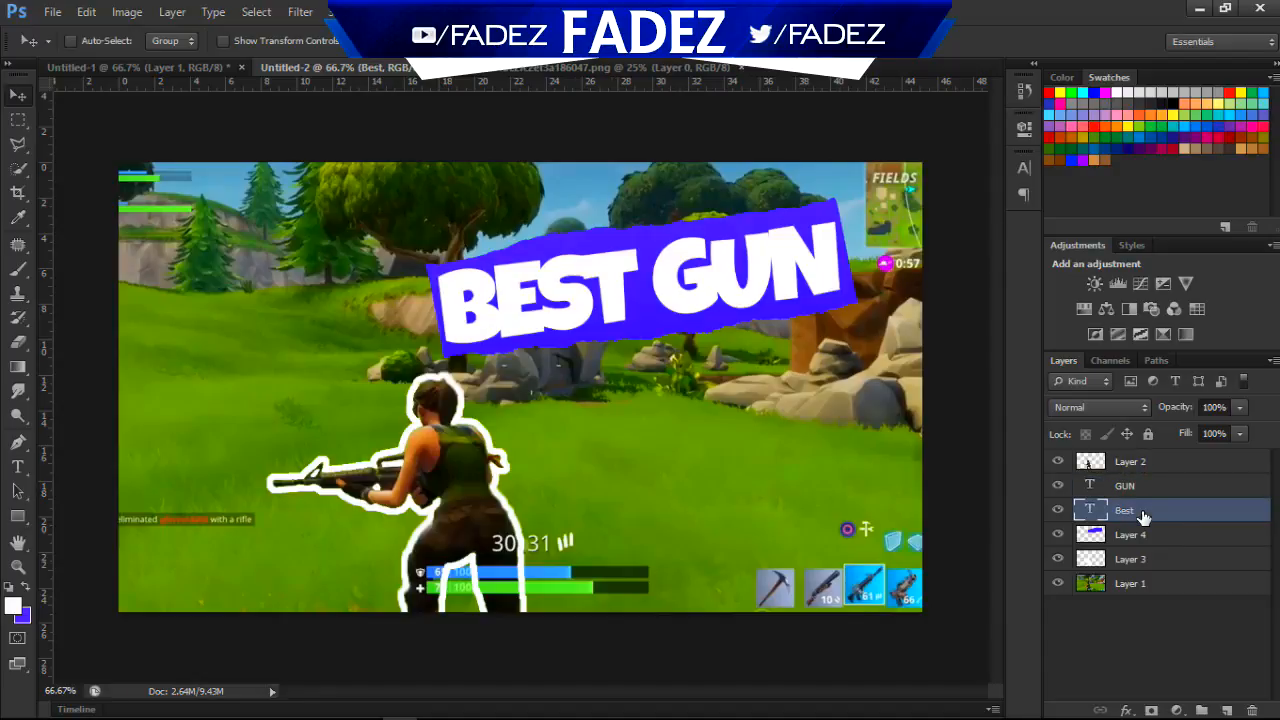
pyautogui.doubleClick(1143, 514)
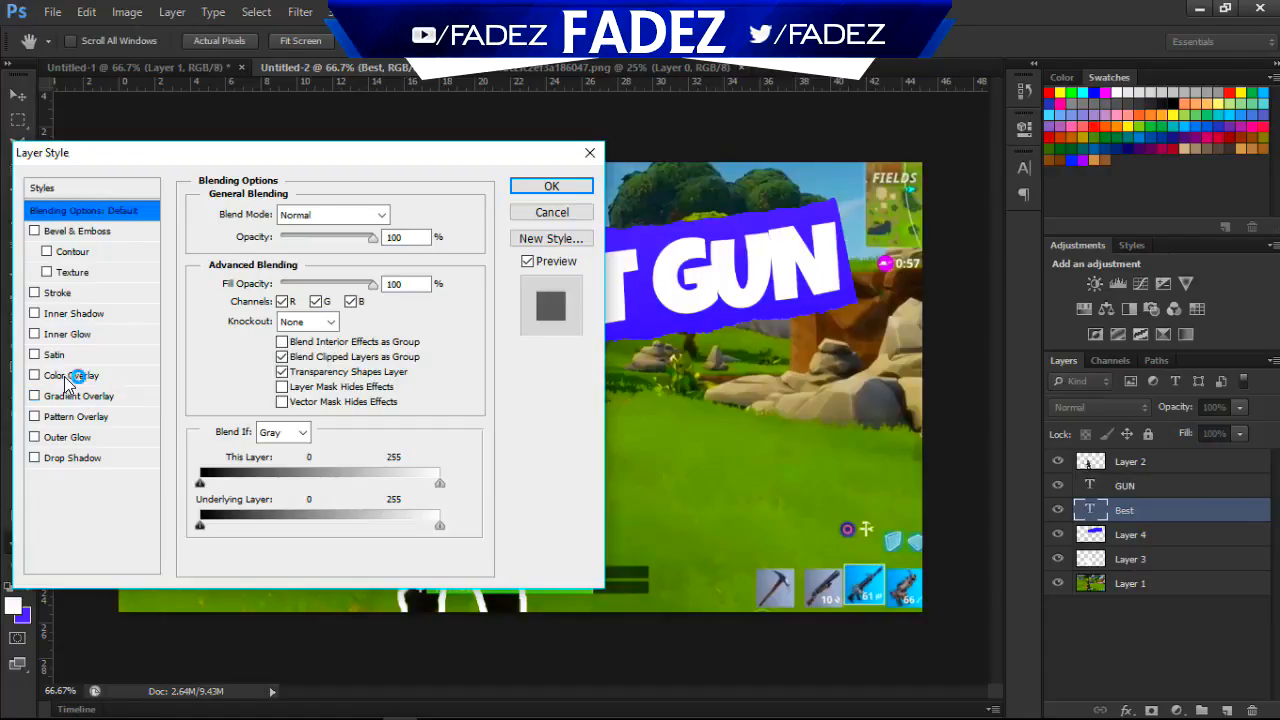
pyautogui.click(72, 399)
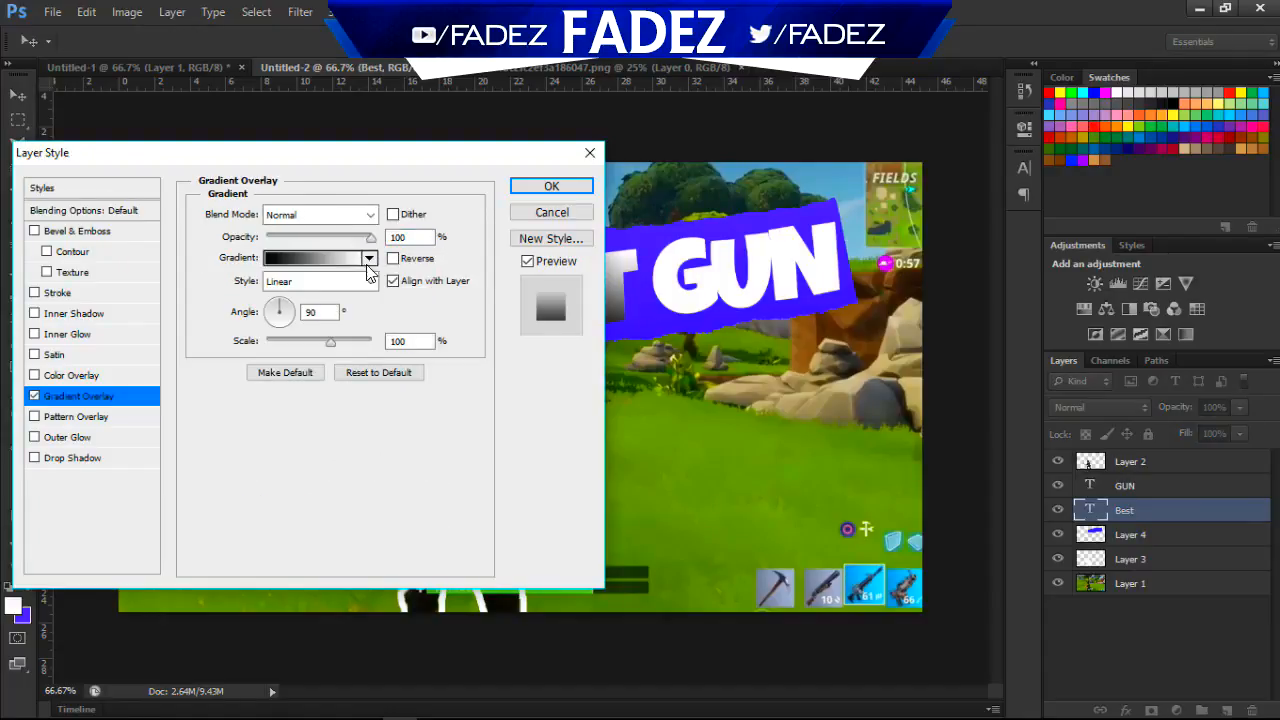
pyautogui.click(369, 259)
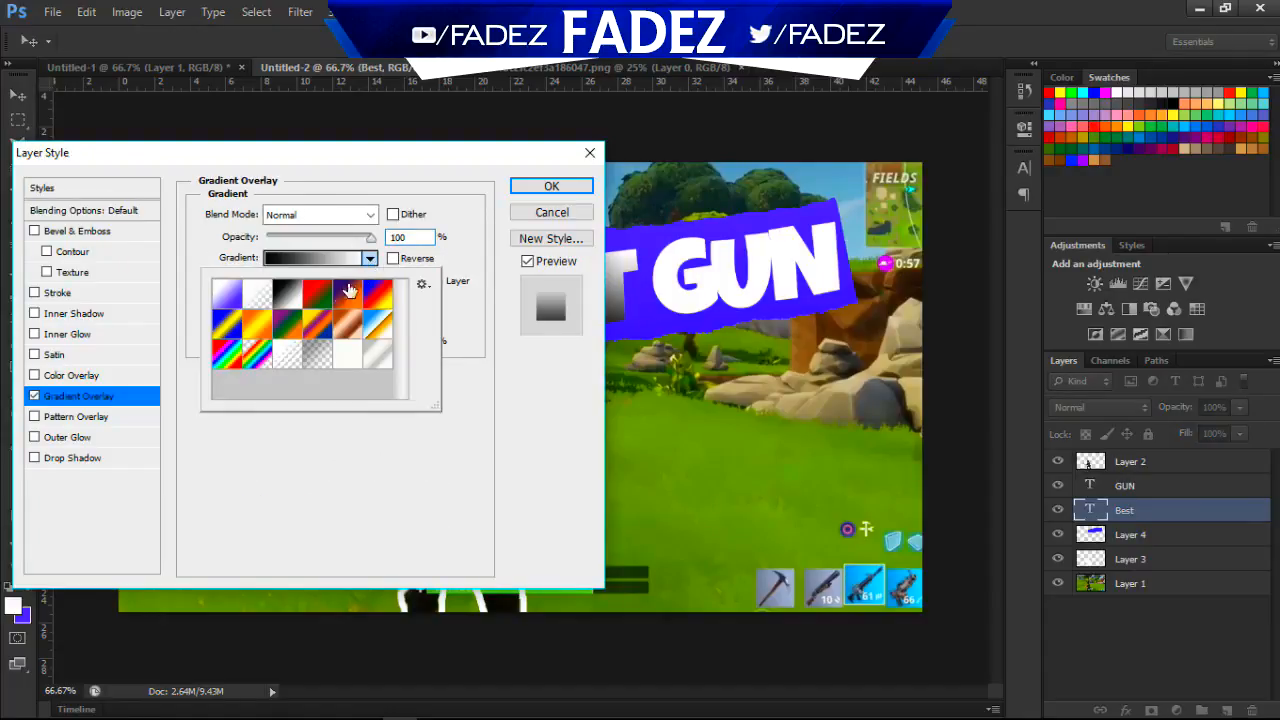
pyautogui.click(348, 356)
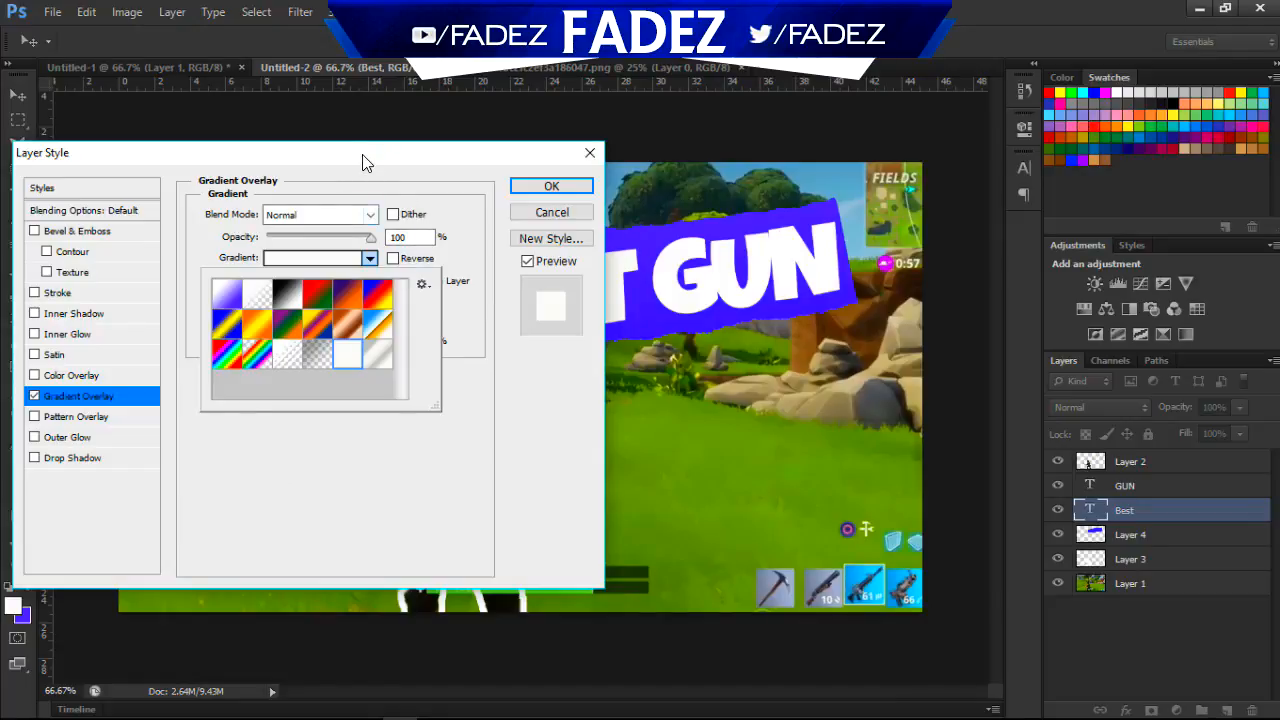
pyautogui.moveTo(363, 163); pyautogui.dragTo(300, 212)
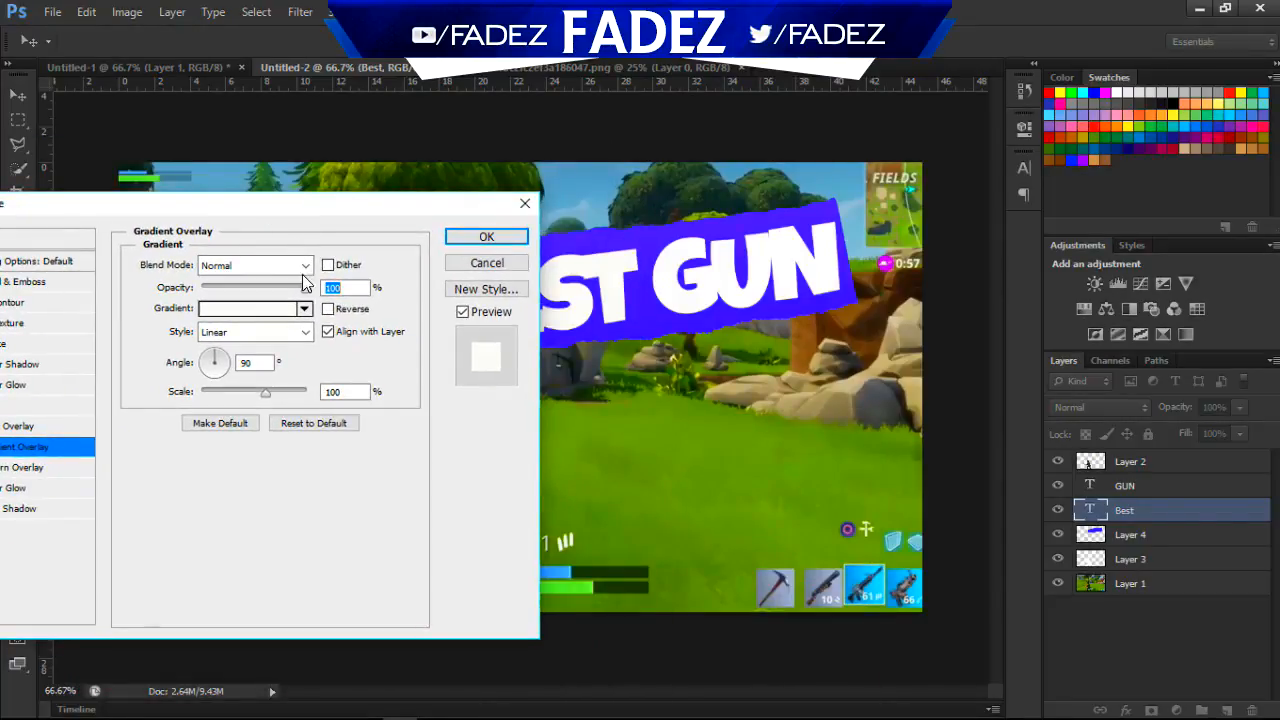
pyautogui.click(486, 237)
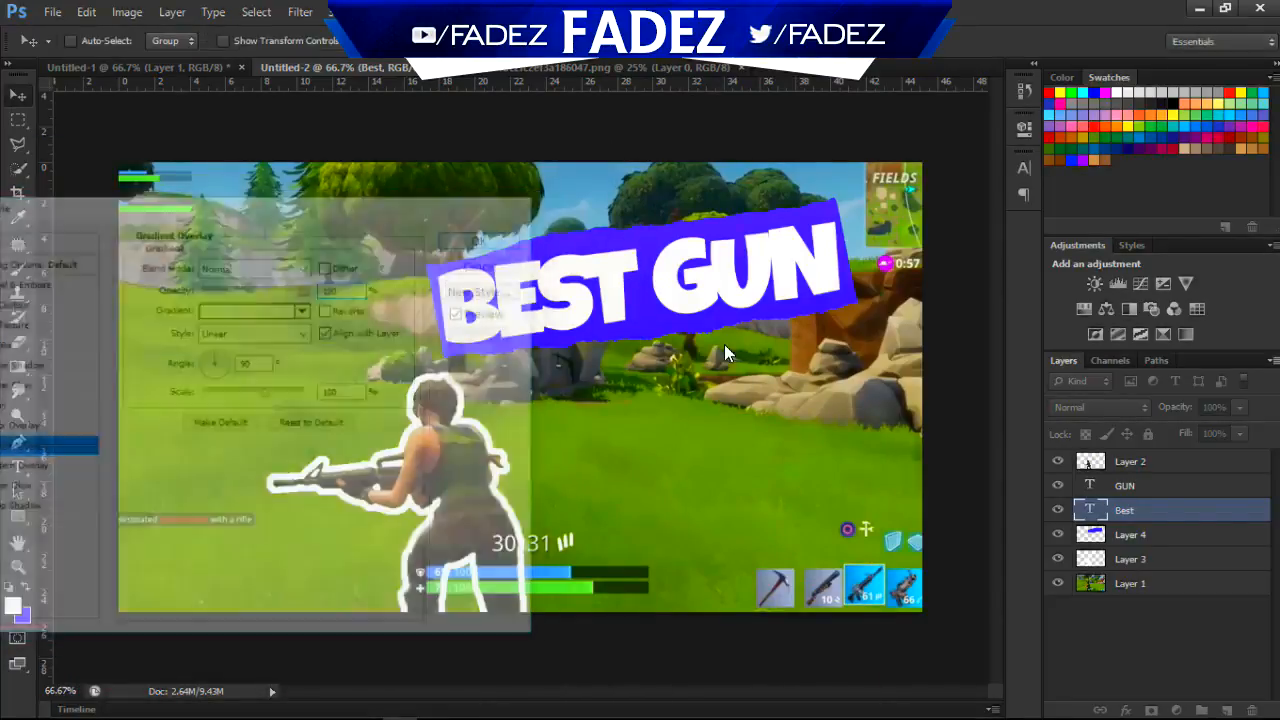
# Apply a Gradient Overlay layer style to the GUN text using the orange-yellow-orange gradient preset.
pyautogui.click(1141, 487)
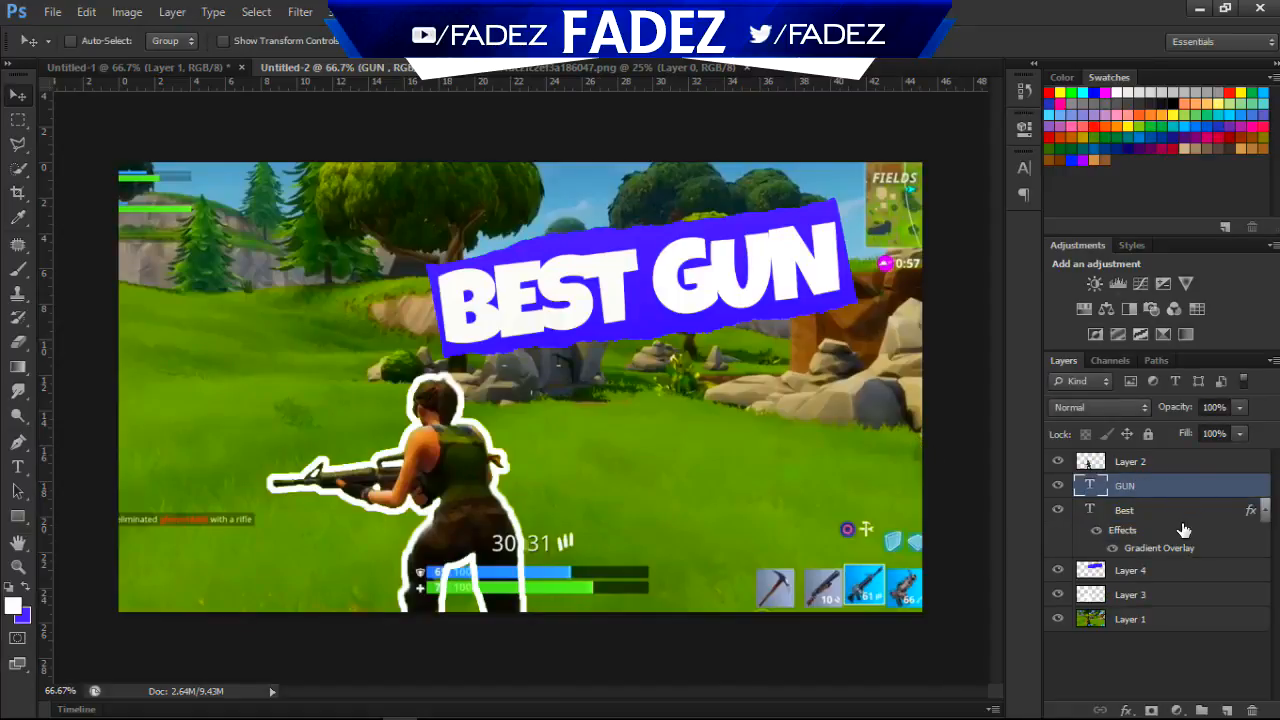
pyautogui.doubleClick(1165, 489)
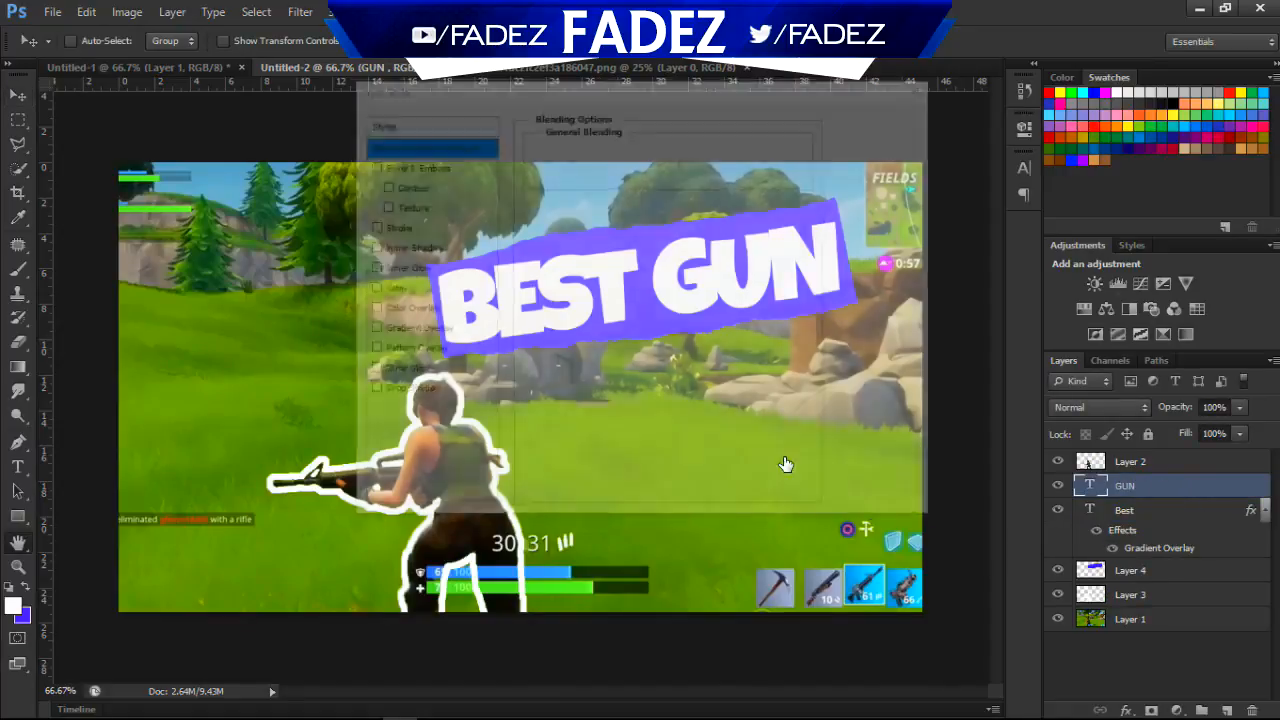
pyautogui.click(388, 334)
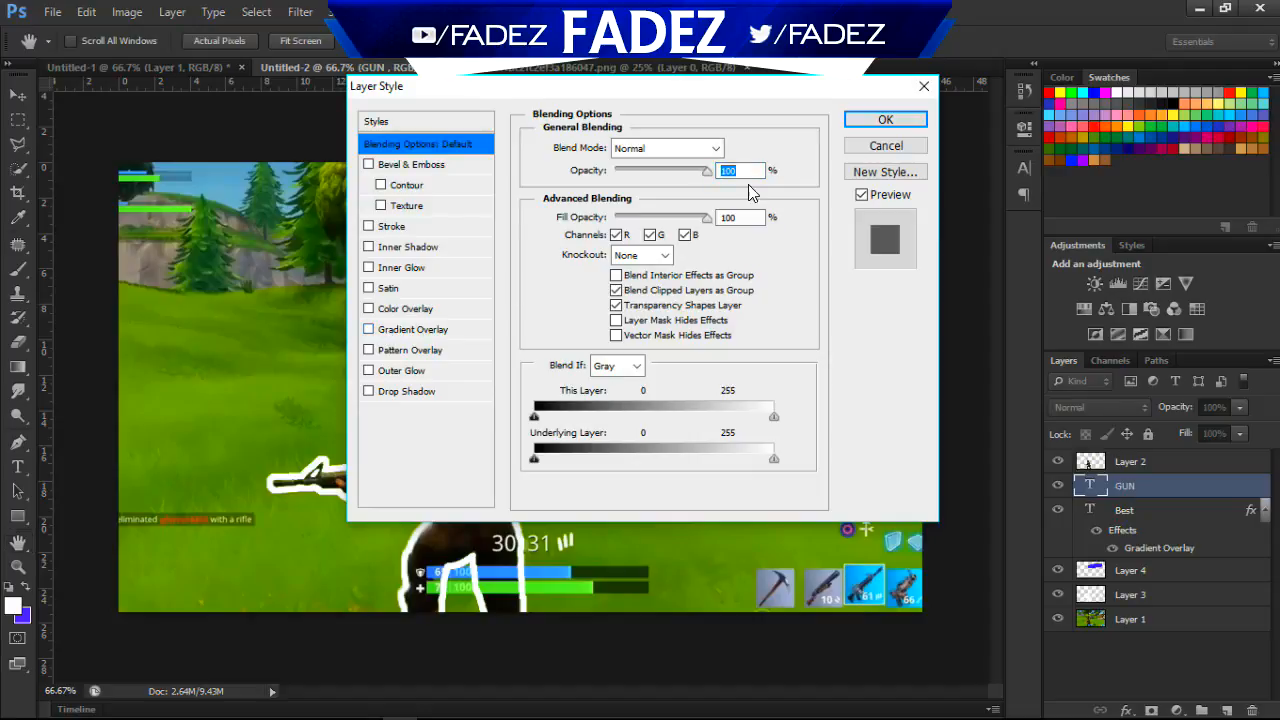
pyautogui.click(703, 193)
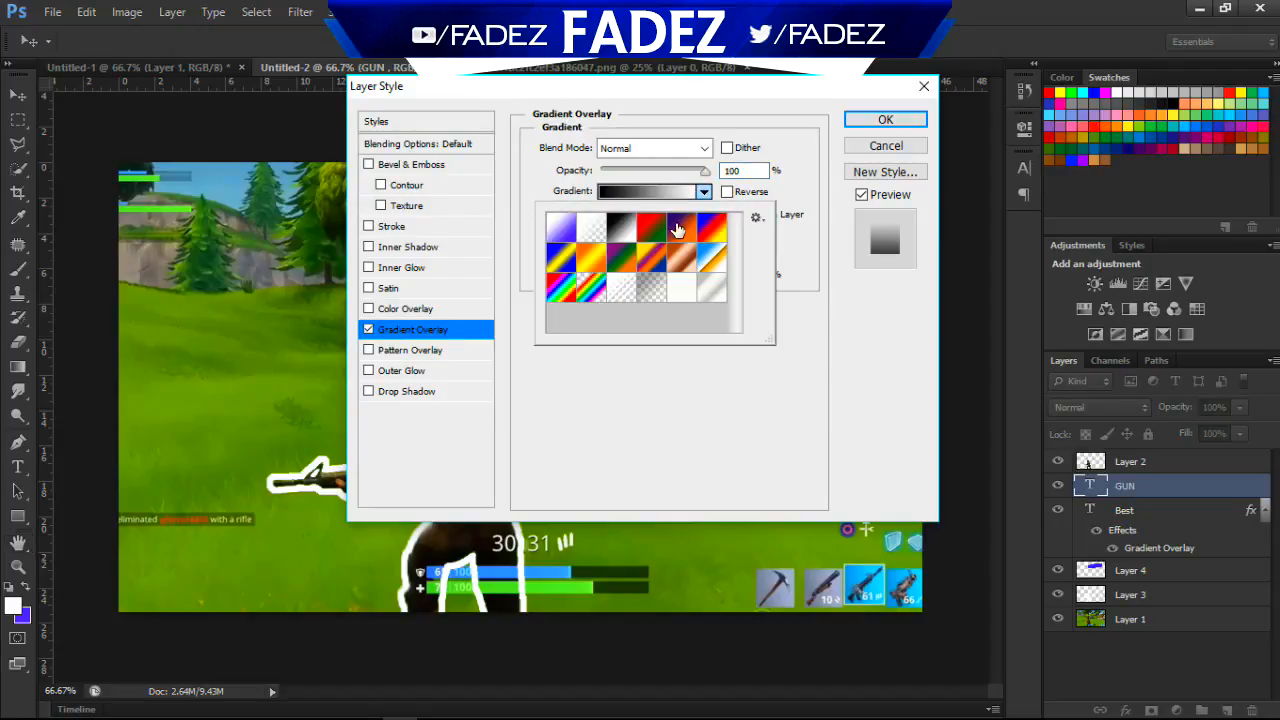
pyautogui.click(585, 262)
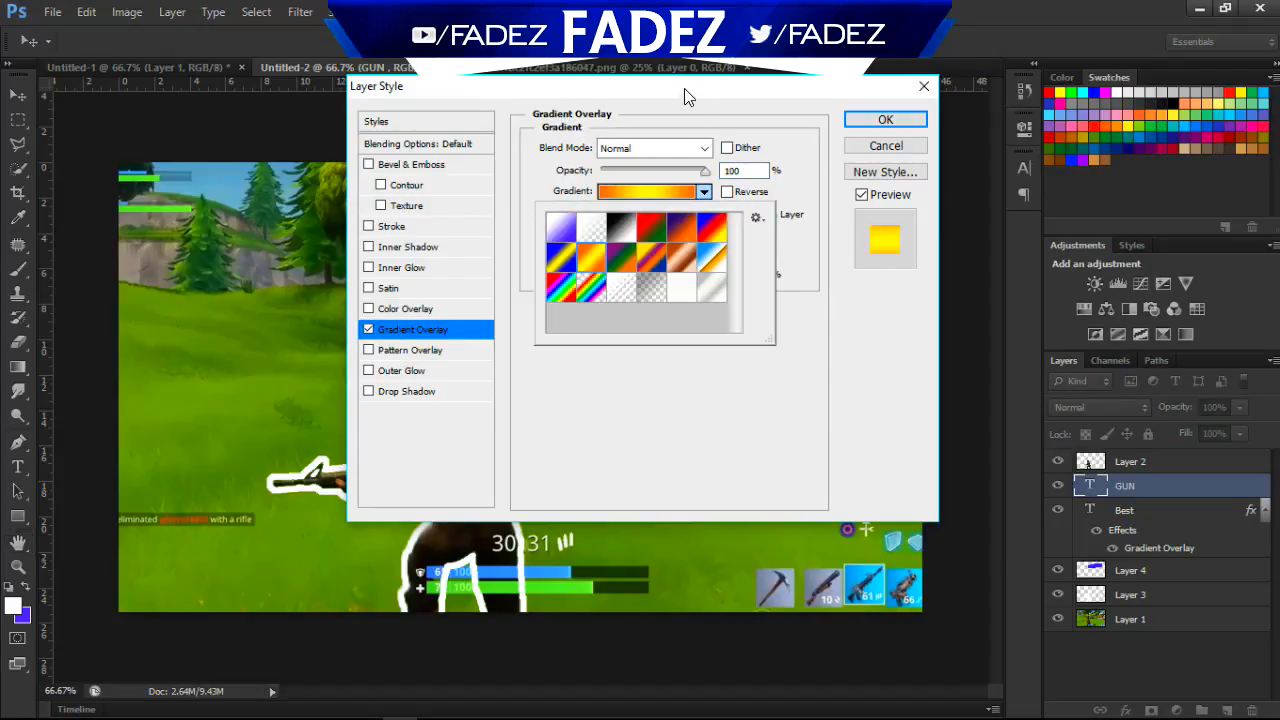
pyautogui.moveTo(684, 88); pyautogui.dragTo(416, 160)
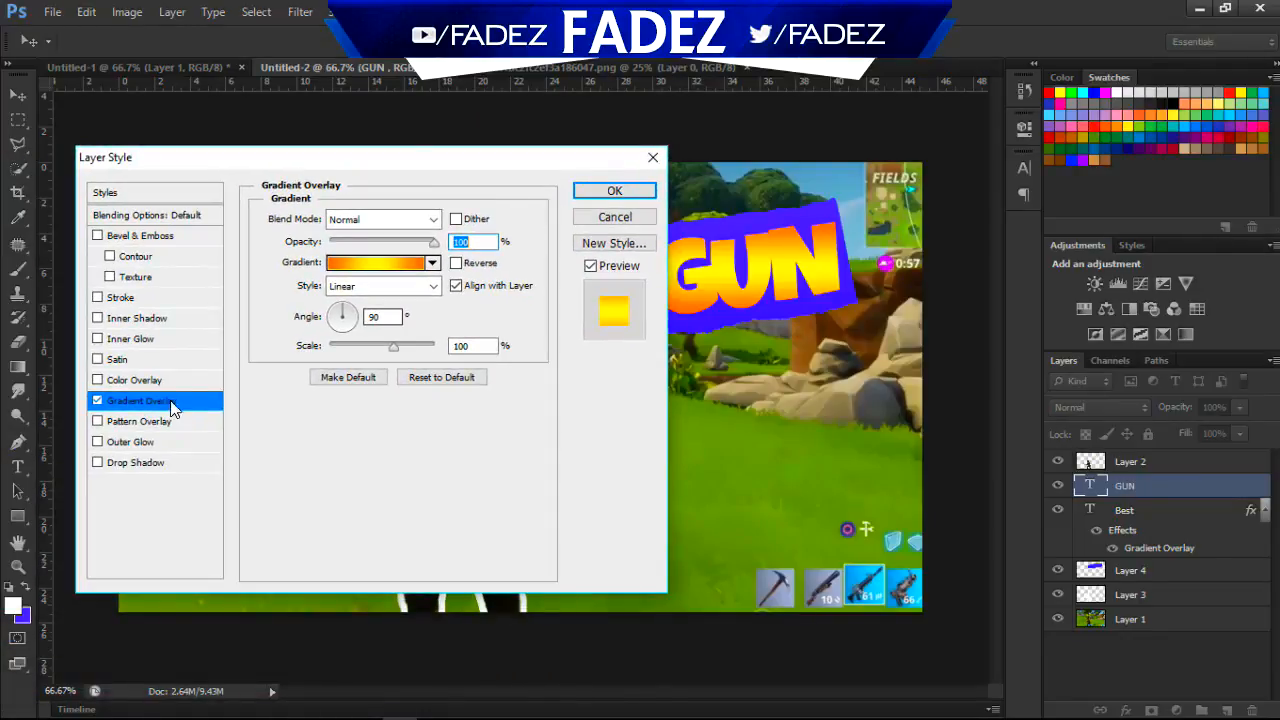
# Add a Drop Shadow to the GUN text with 100% opacity and a distance of 10 px.
pyautogui.click(97, 463)
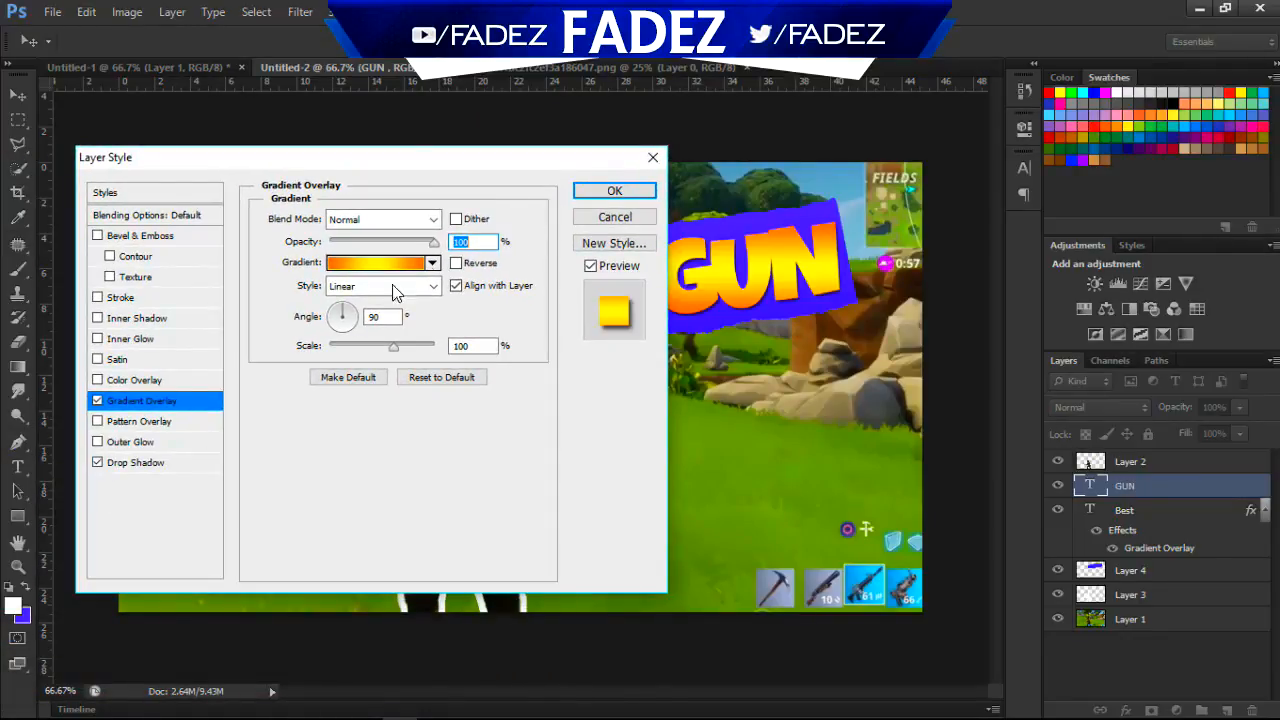
pyautogui.click(158, 463)
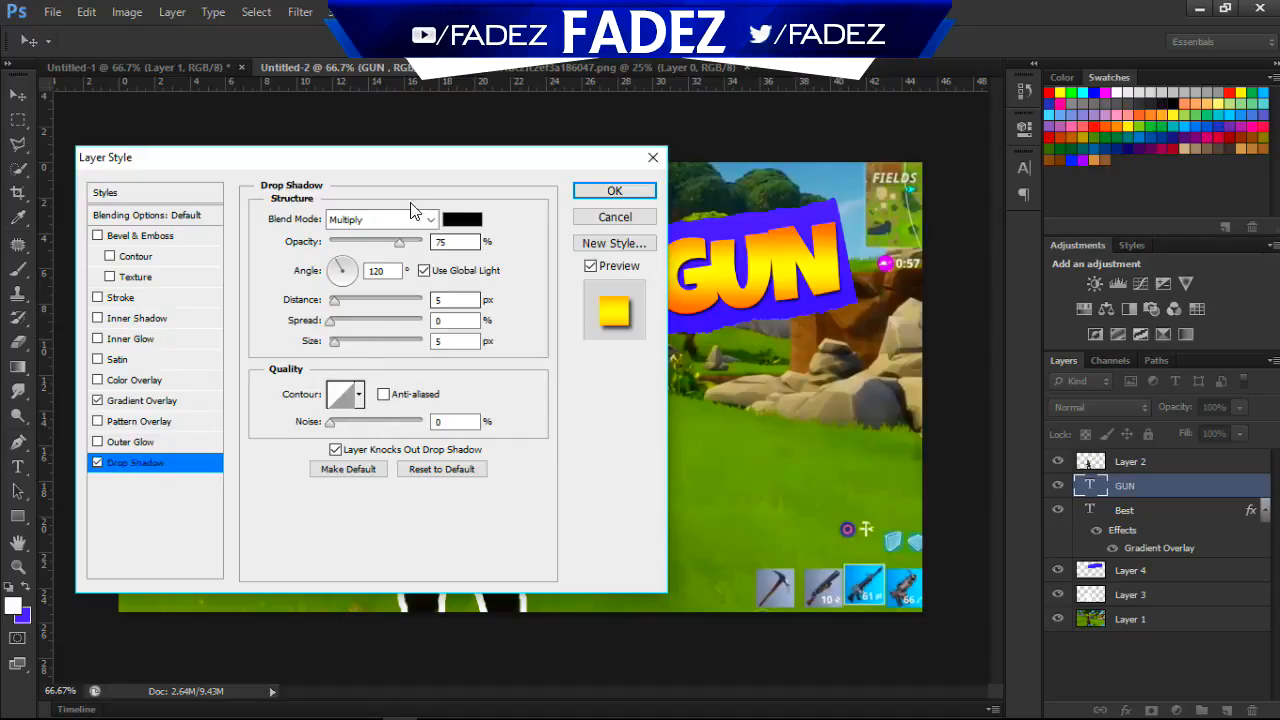
pyautogui.moveTo(399, 243); pyautogui.dragTo(422, 244)
pyautogui.press('Tab')
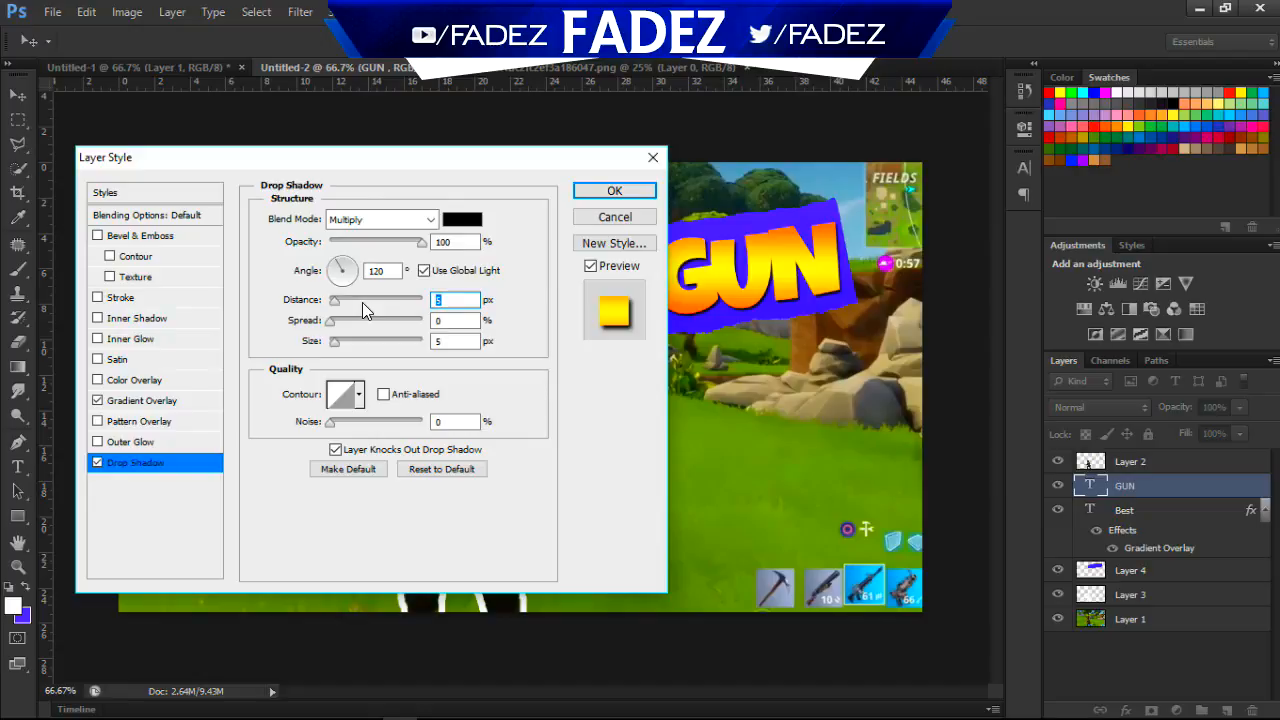
pyautogui.write('100')
pyautogui.press('BackSpace')
pyautogui.press('BackSpace')
pyautogui.press('BackSpace')
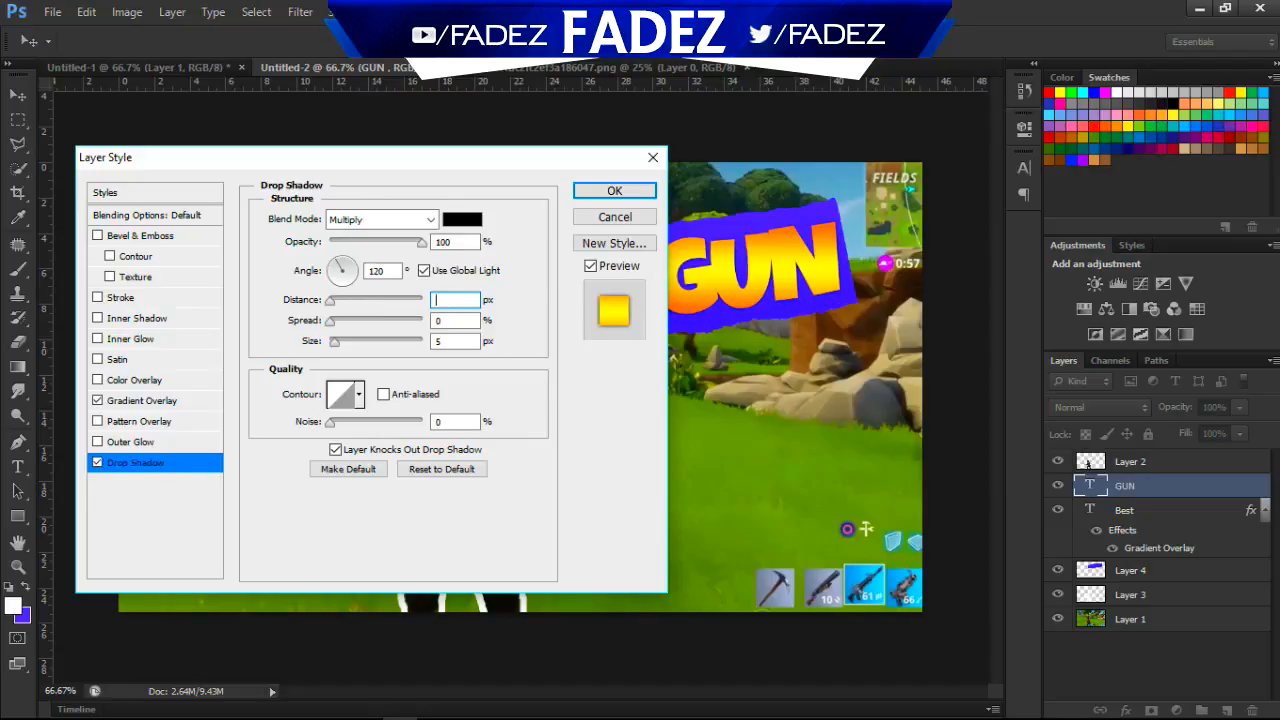
pyautogui.write('20')
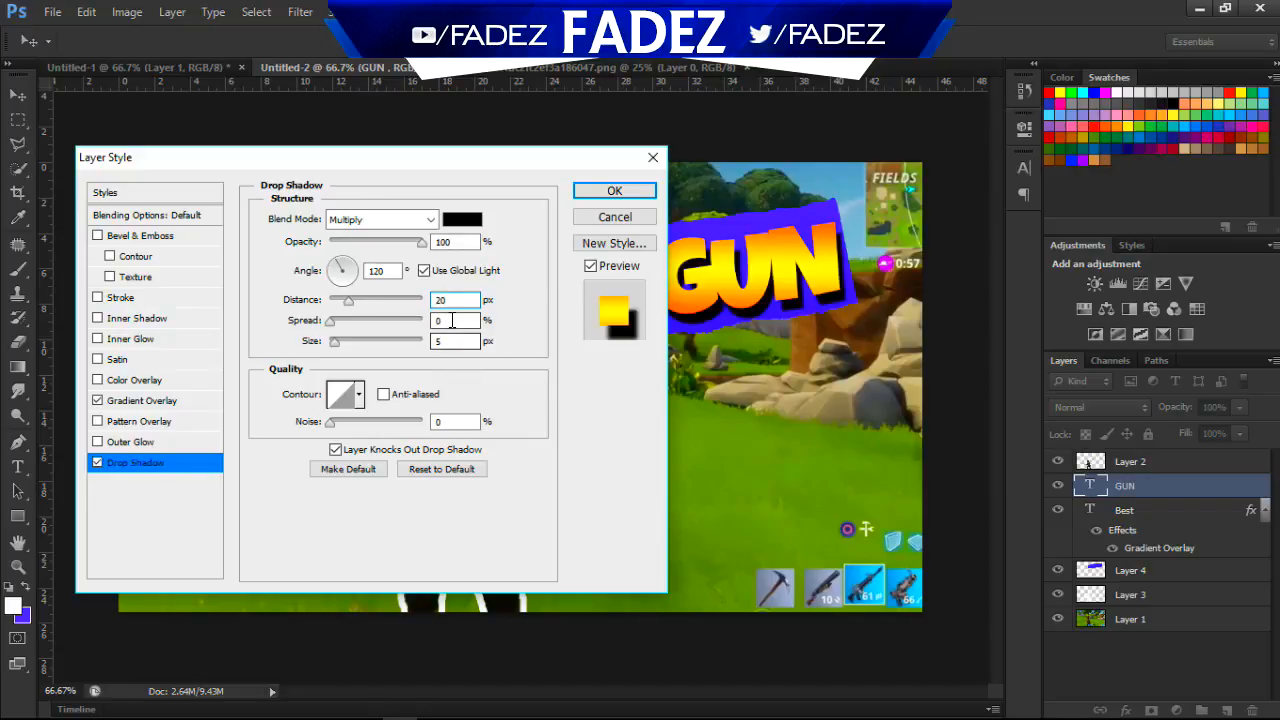
pyautogui.press('BackSpace')
pyautogui.press('BackSpace')
pyautogui.write('10')
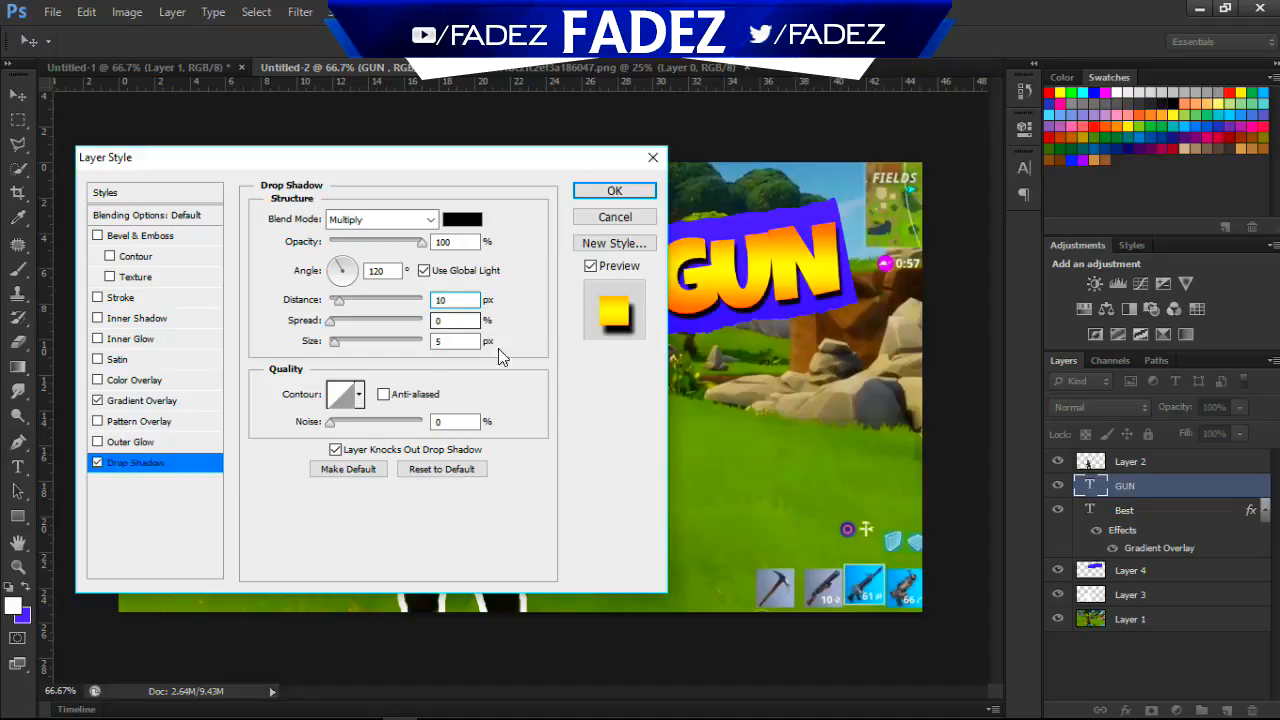
# Set the GUN text's drop shadow spread to 50% and size to 20 px, and apply the layer style.
pyautogui.press('Tab')
pyautogui.write('50')
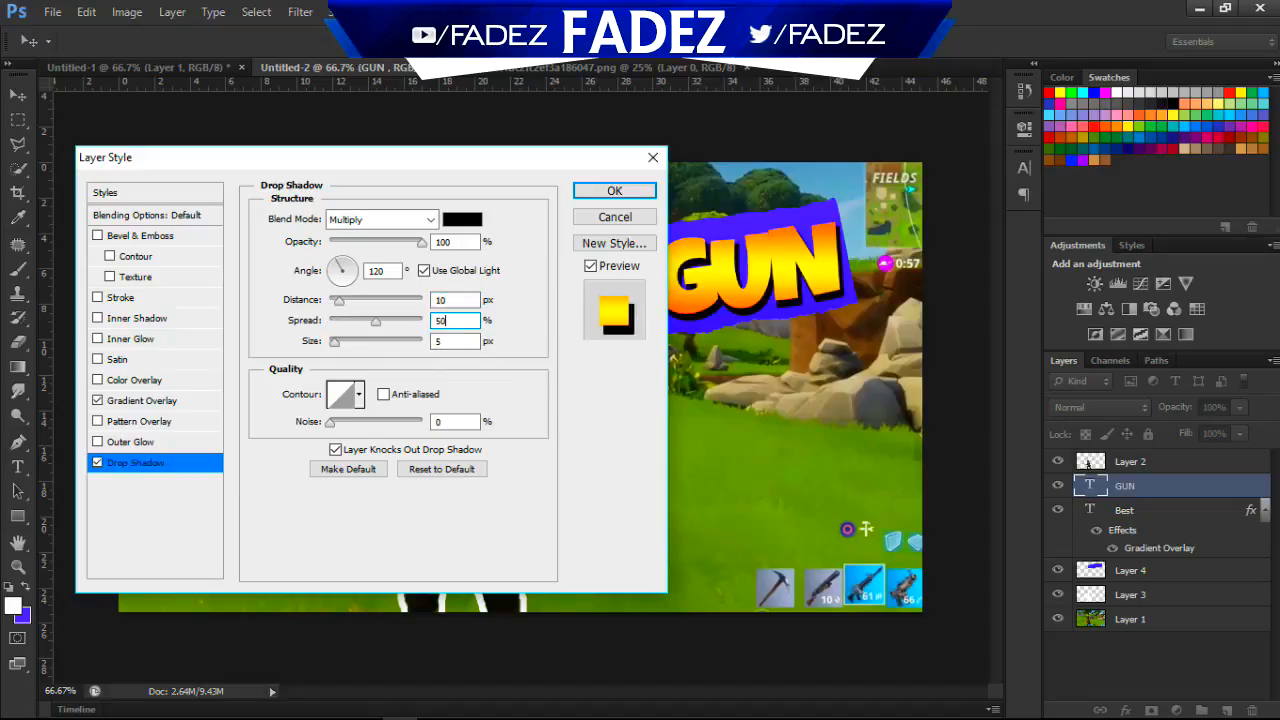
pyautogui.press('Tab')
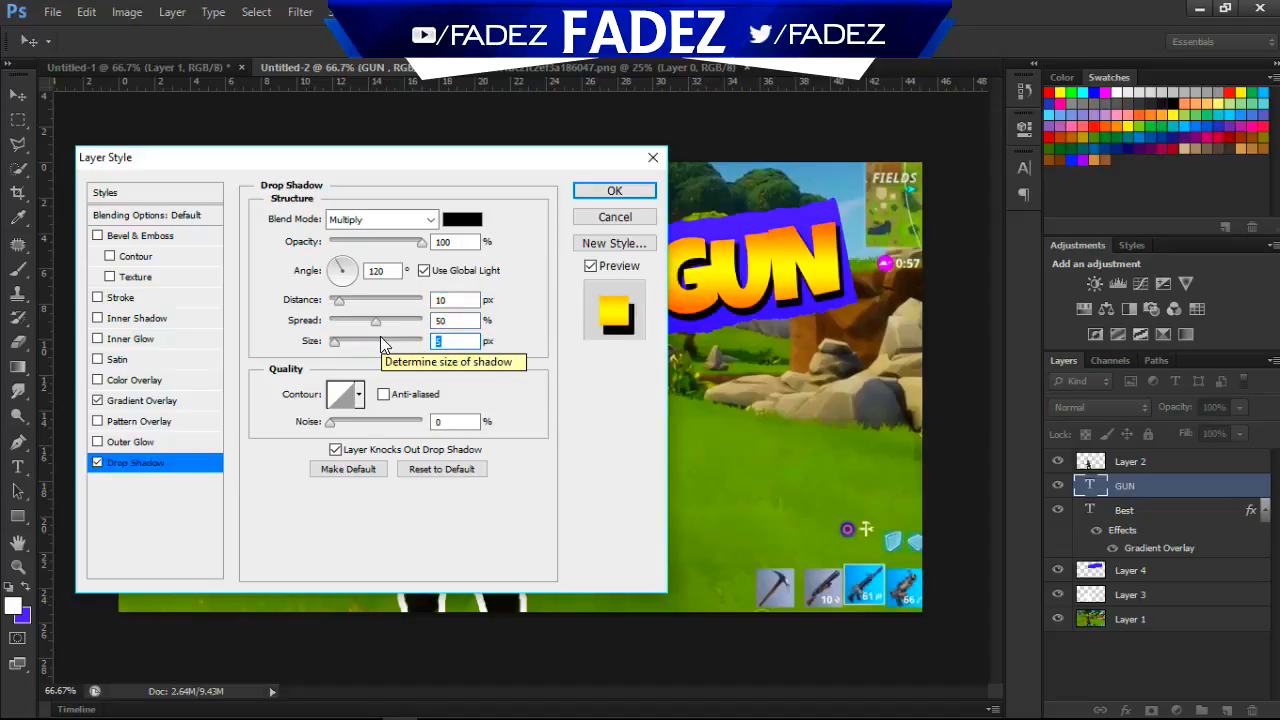
pyautogui.write('20')
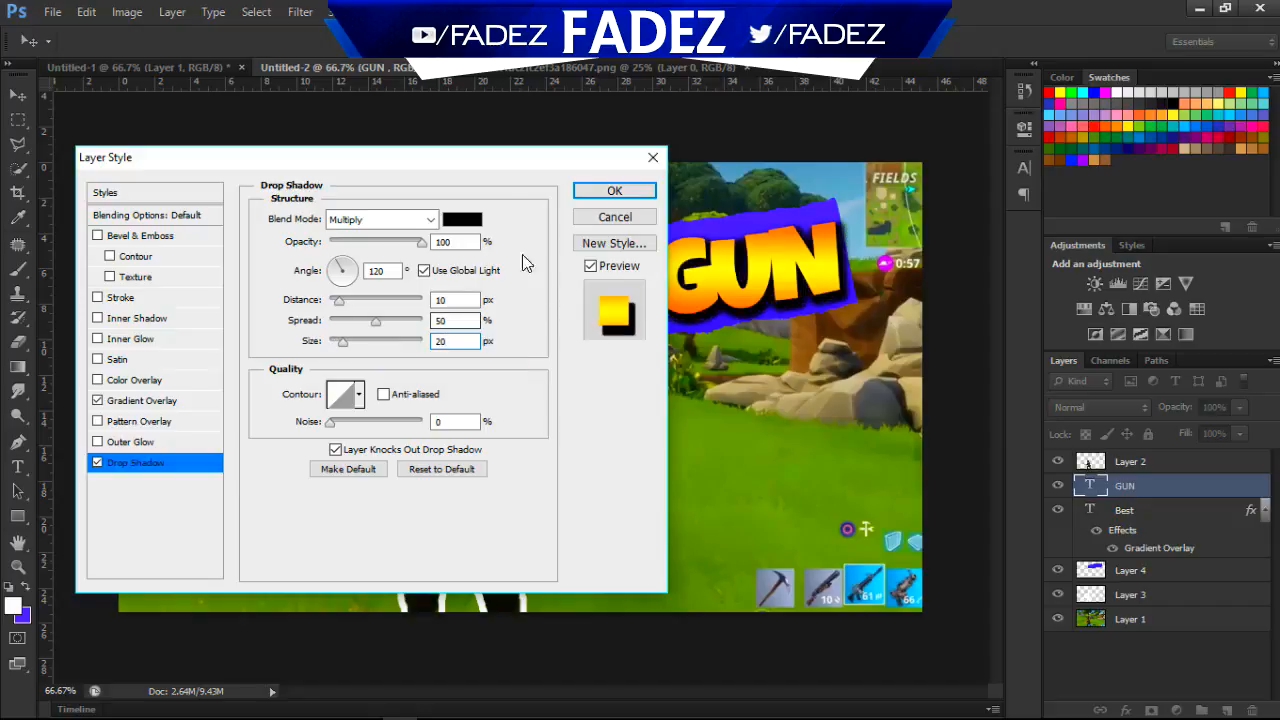
pyautogui.click(614, 190)
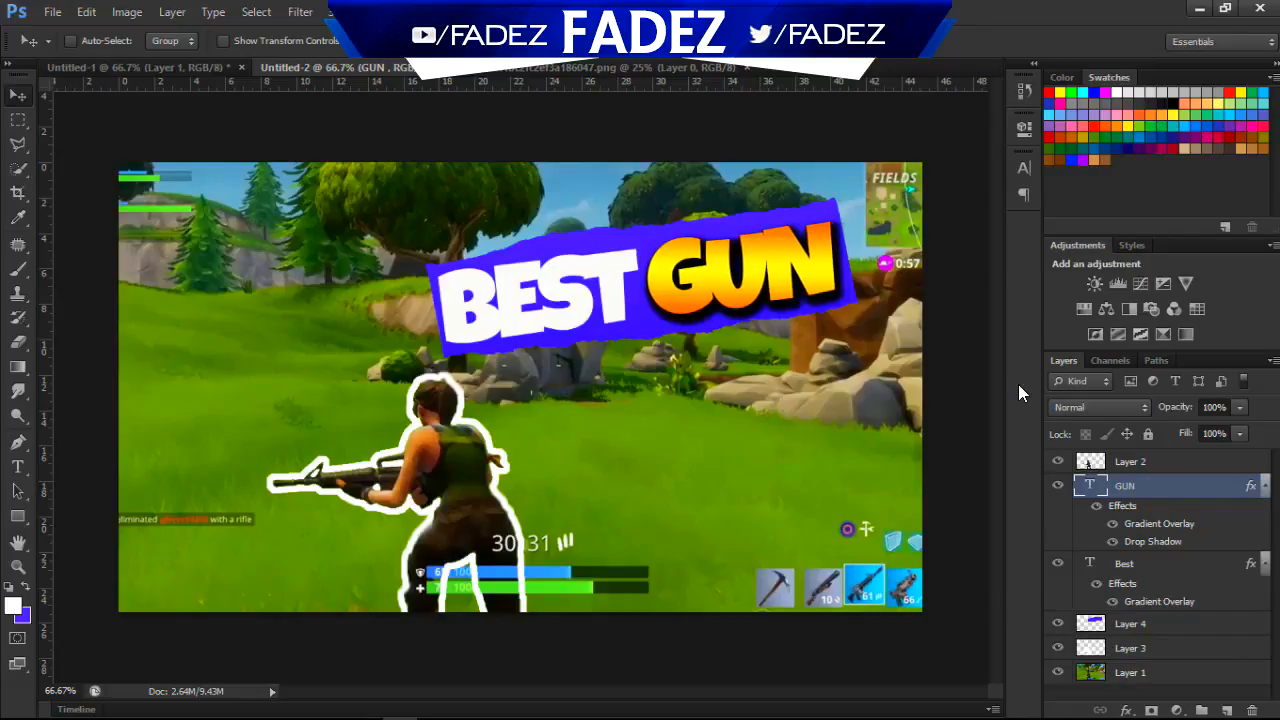
# Add a Drop Shadow to the BEST text with 100% opacity, 10 px distance, 50% spread and 20 px size.
pyautogui.click(1157, 568)
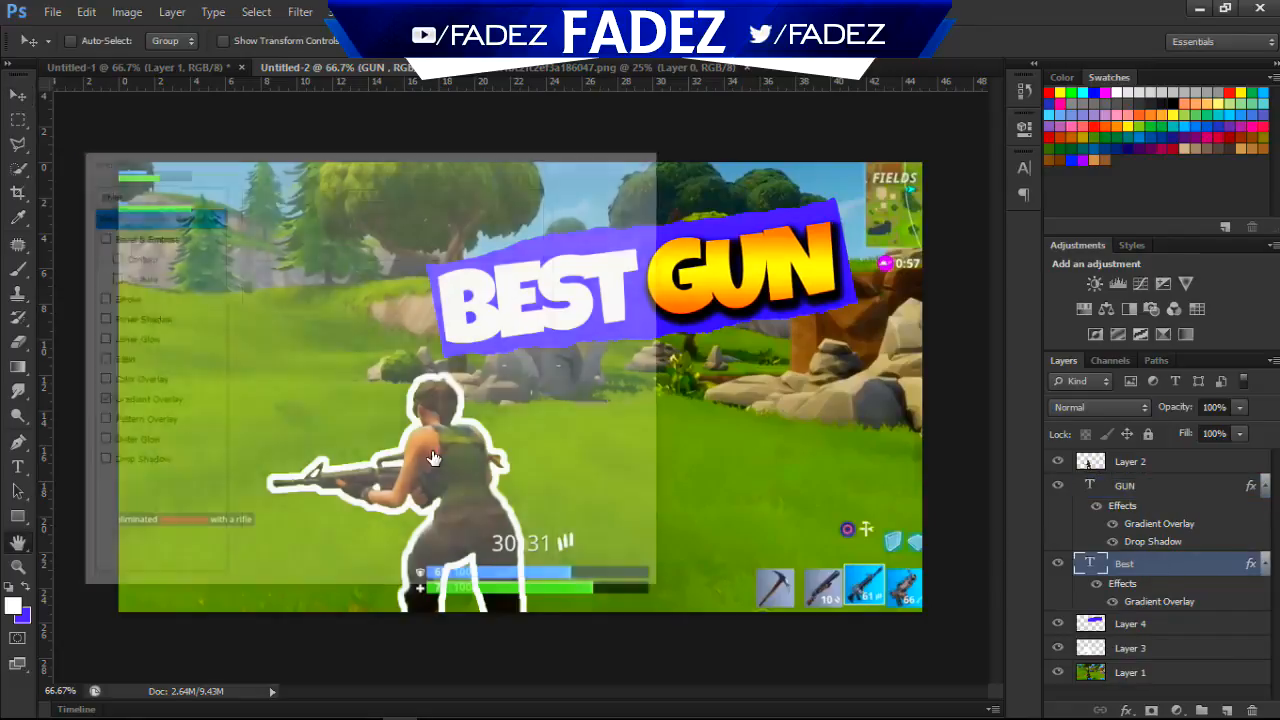
pyautogui.click(155, 473)
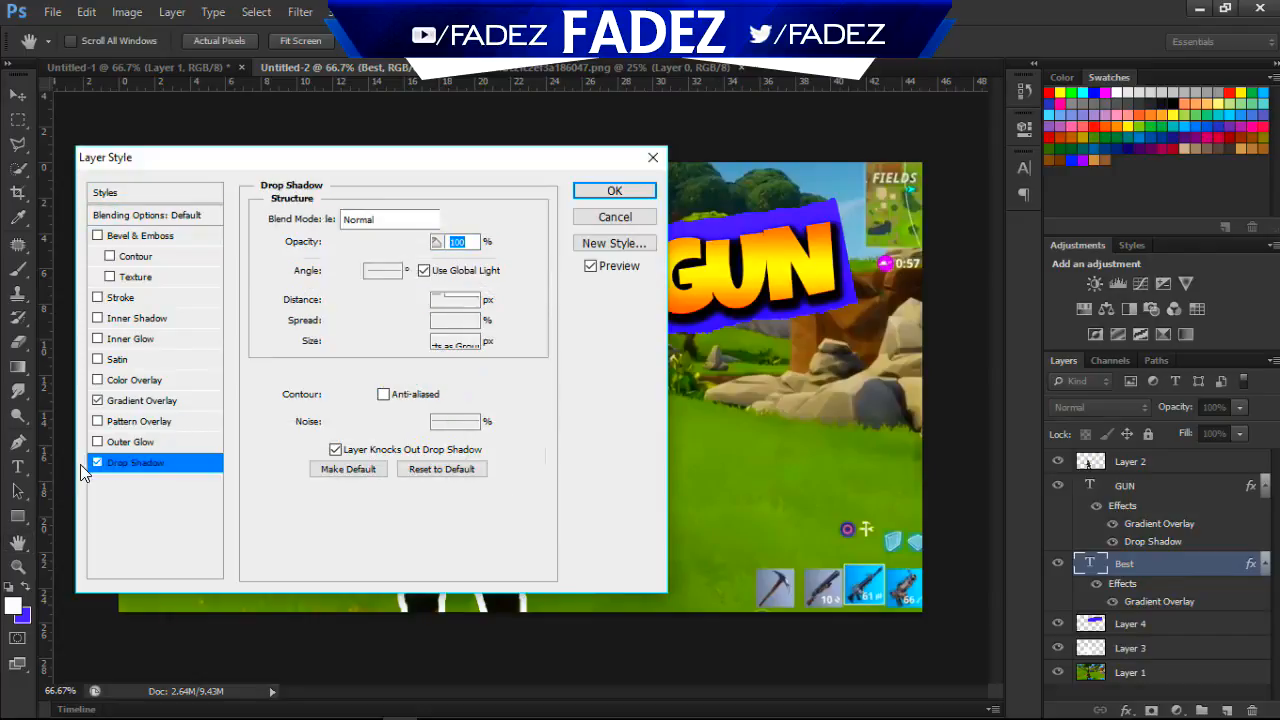
pyautogui.click(421, 242)
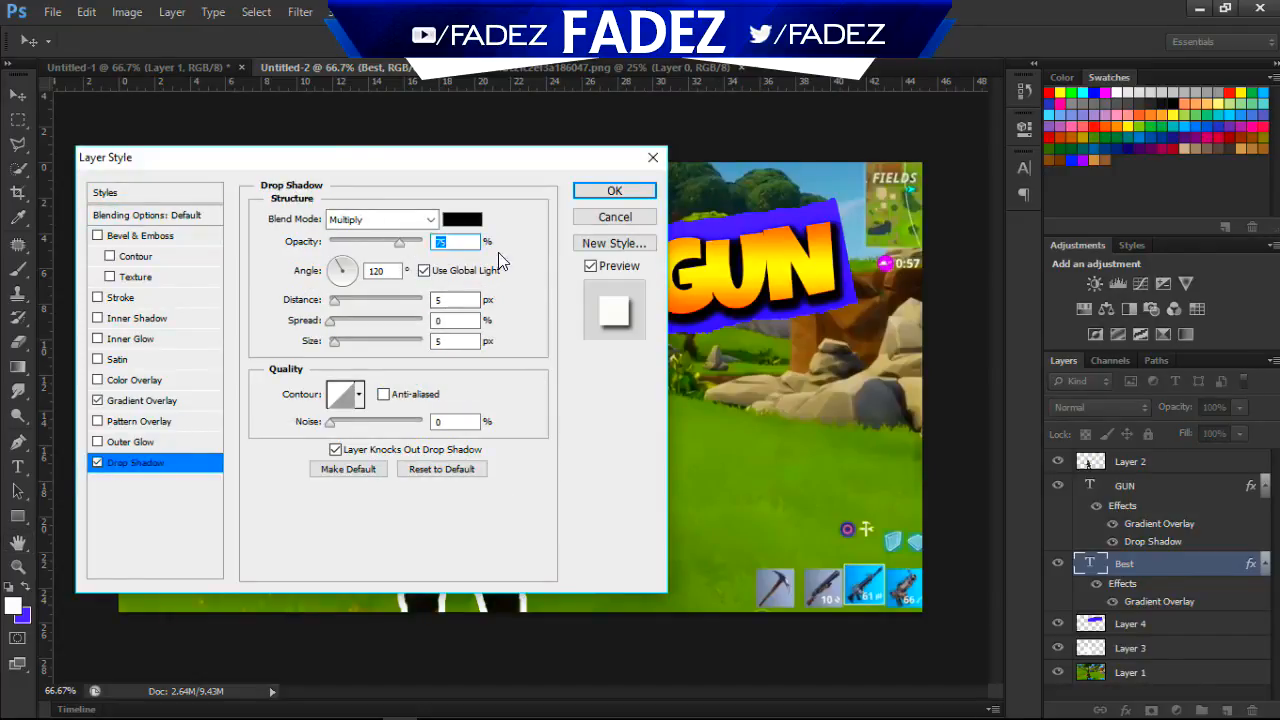
pyautogui.click(455, 300)
pyautogui.write('10')
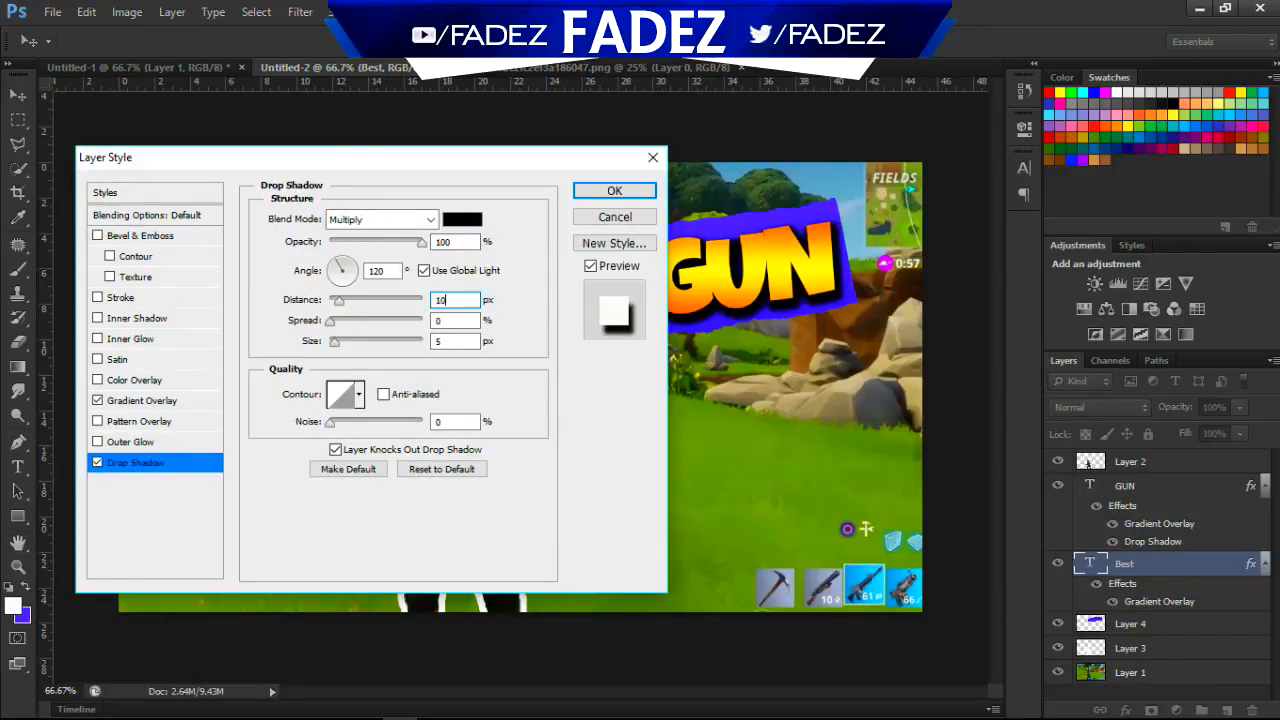
pyautogui.write('50')
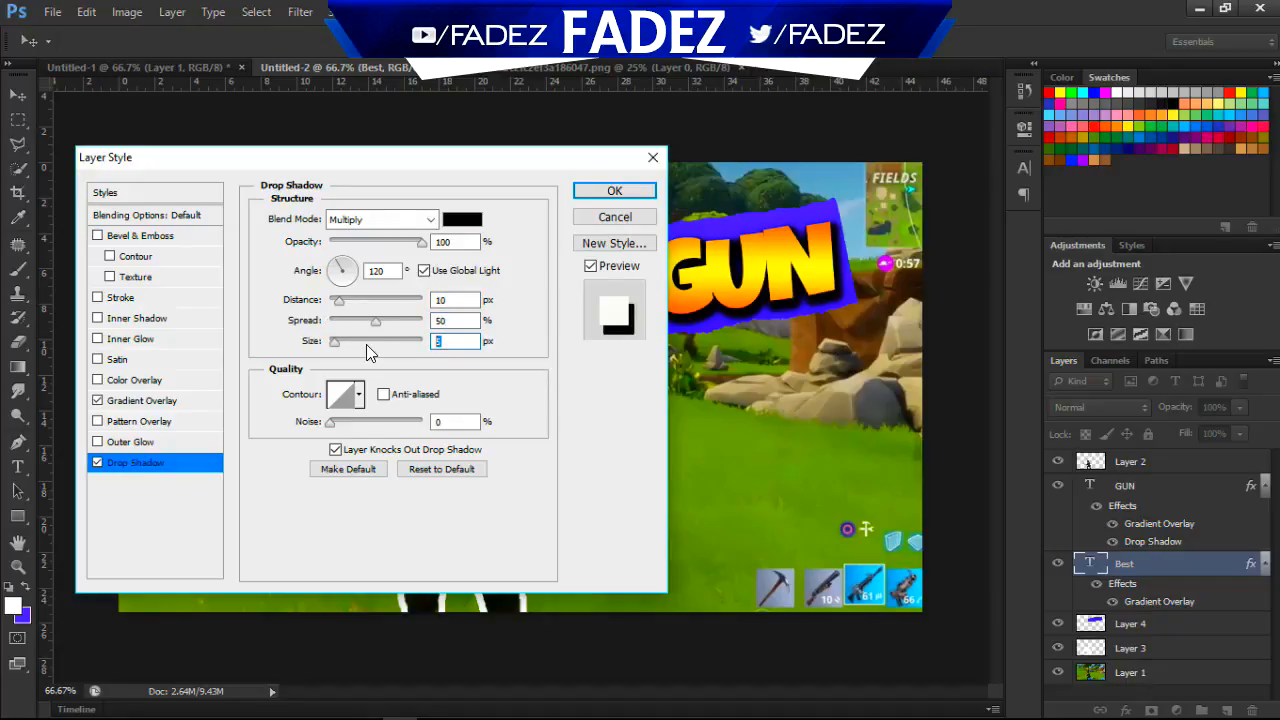
pyautogui.write('20')
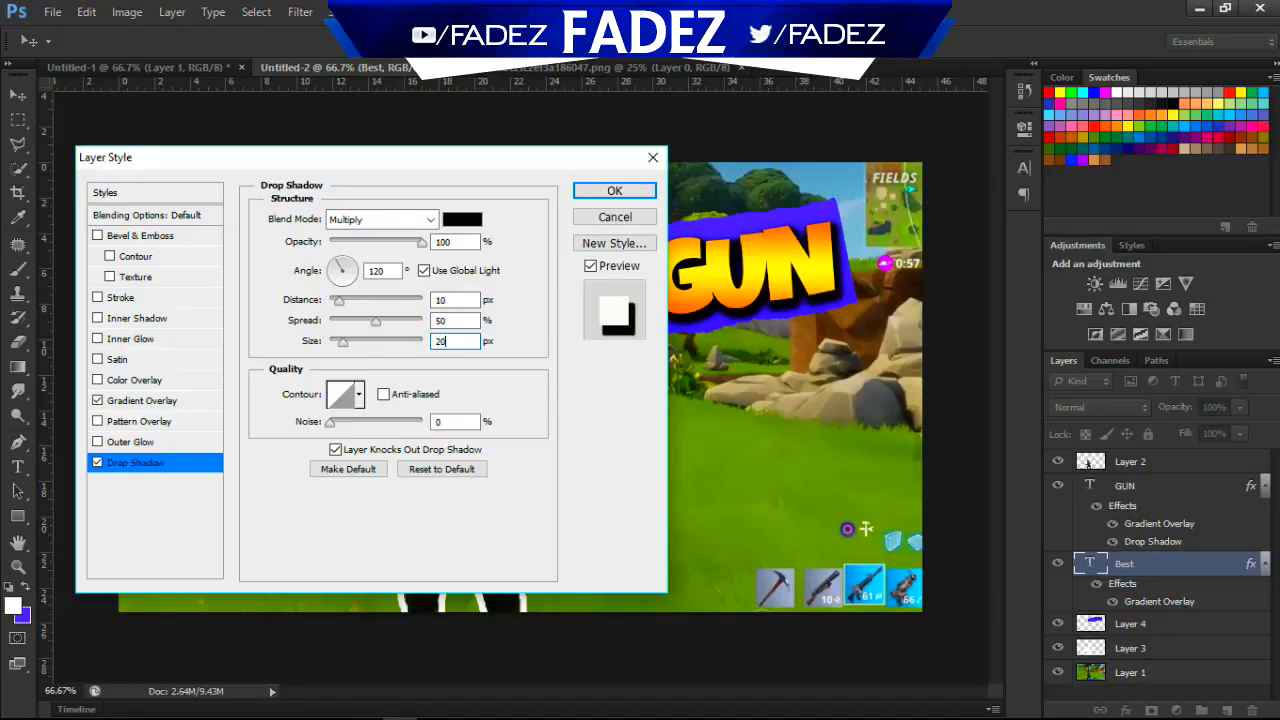
pyautogui.click(615, 191)
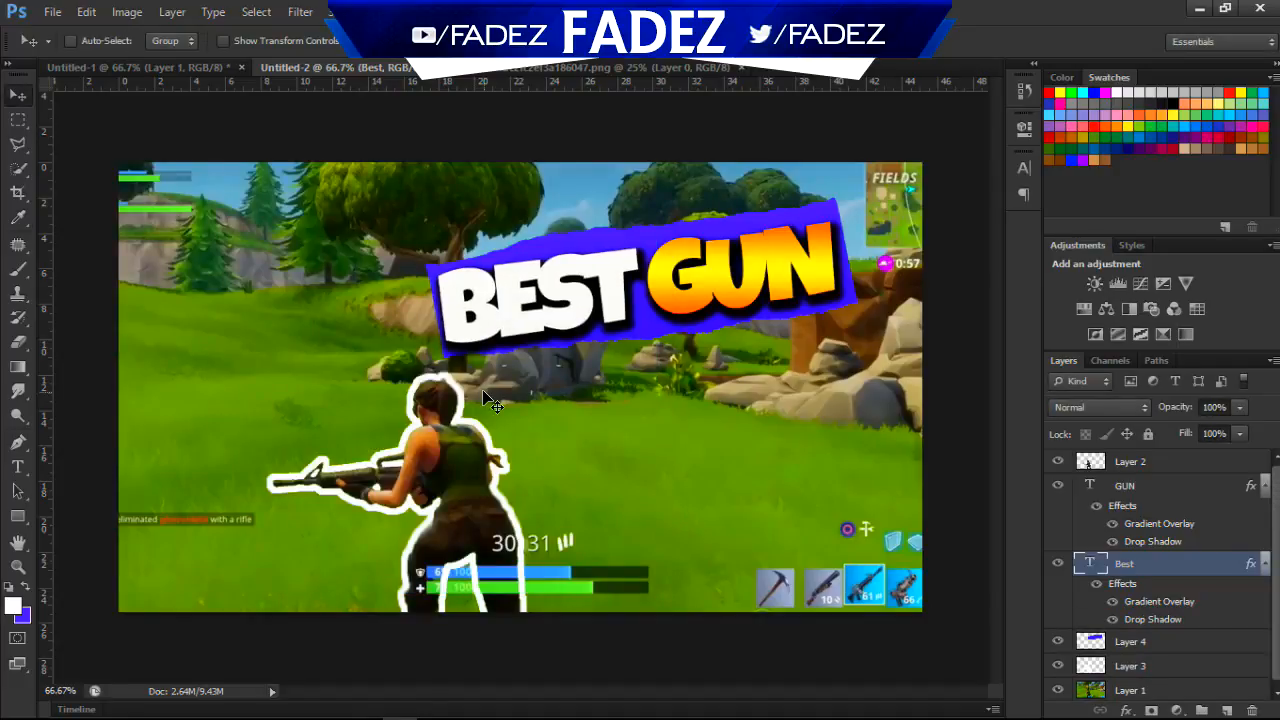
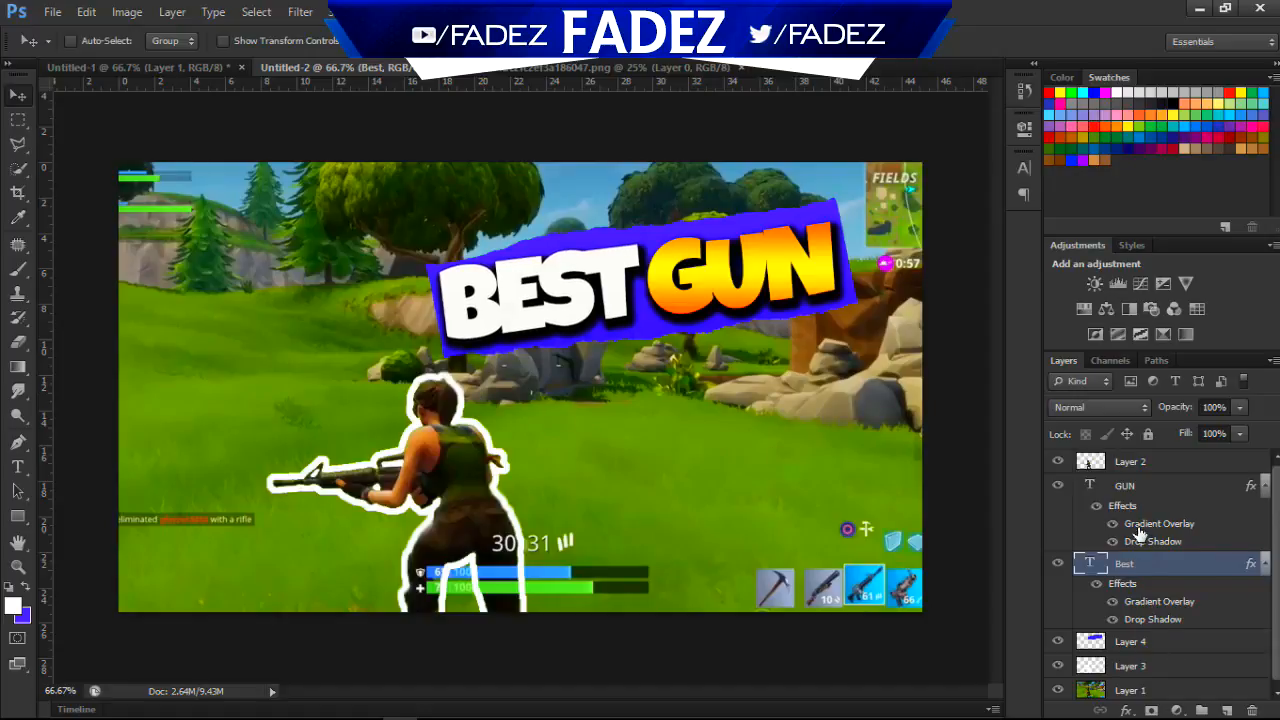
# Rotate the BEST and GUN text layers together with the blue banner slightly counterclockwise, following the reference thumbnail.
pyautogui.click(1143, 493)
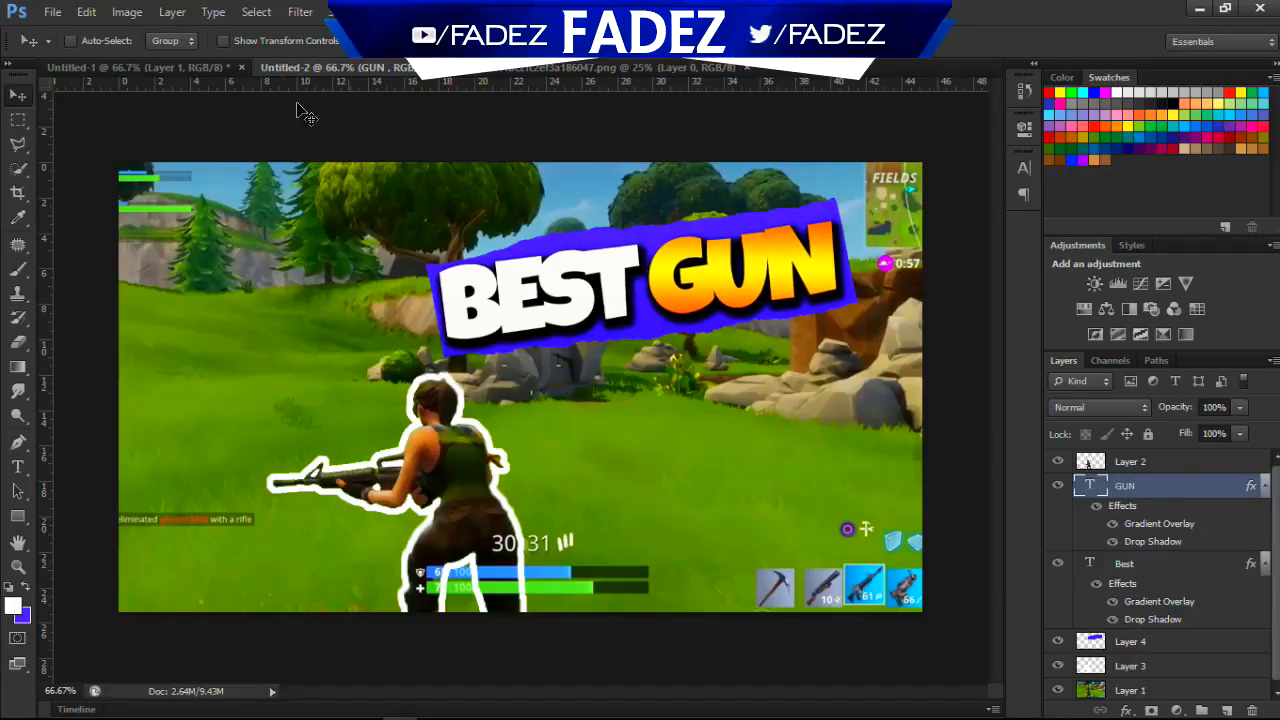
pyautogui.click(190, 65)
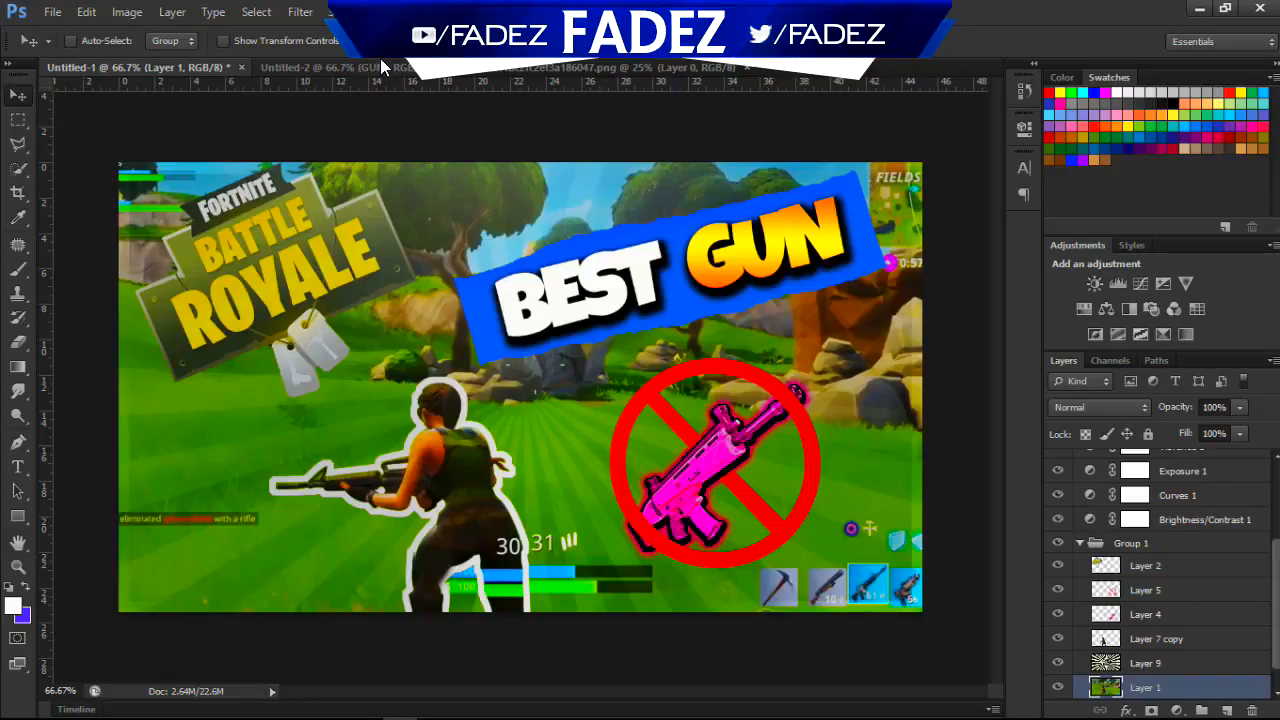
pyautogui.click(380, 62)
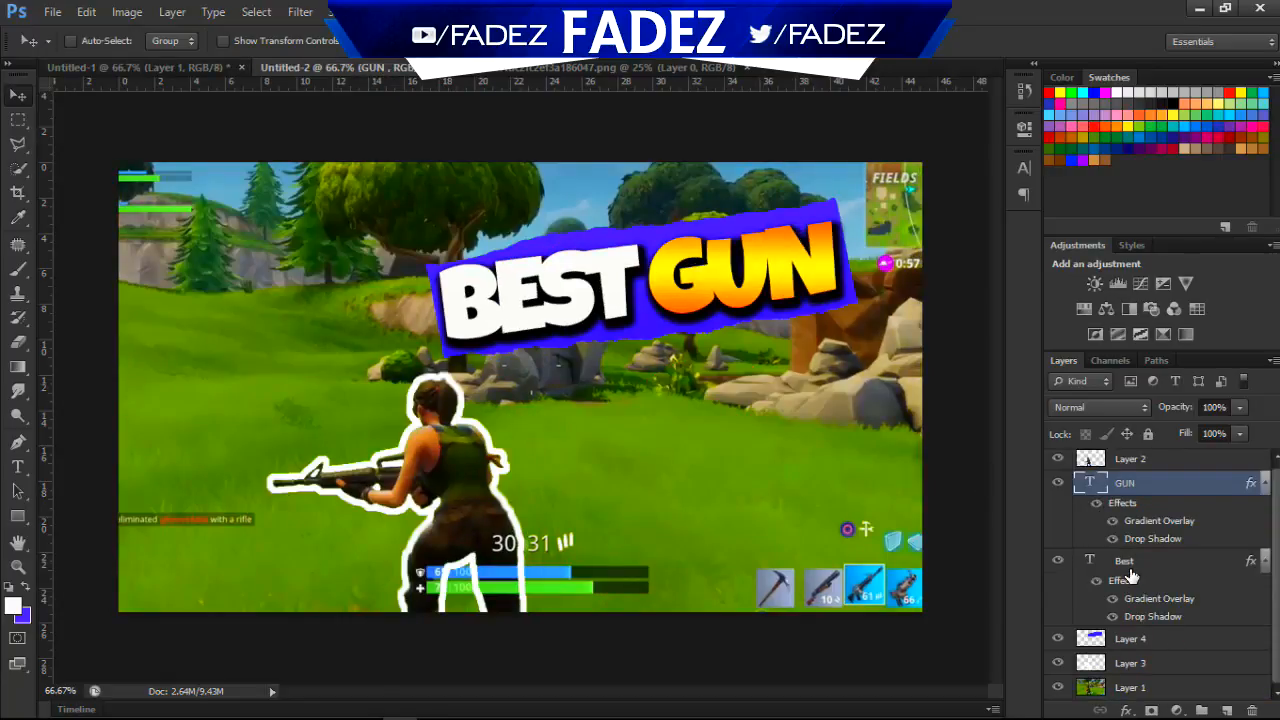
pyautogui.keyDown('ctrl'); pyautogui.click(1126, 563); pyautogui.keyUp('ctrl')
pyautogui.keyDown('ctrl'); pyautogui.click(1130, 640); pyautogui.keyUp('ctrl')
pyautogui.hotkey('ctrl', 't')
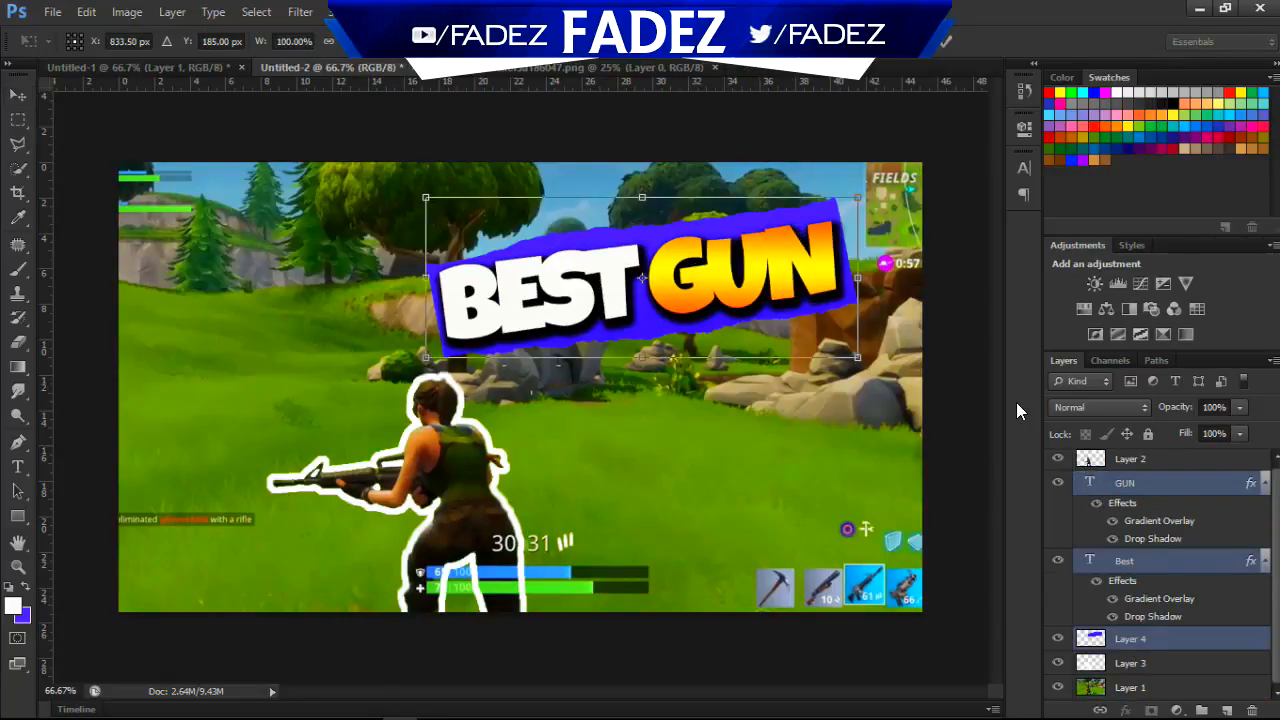
pyautogui.moveTo(922, 303); pyautogui.dragTo(919, 291)
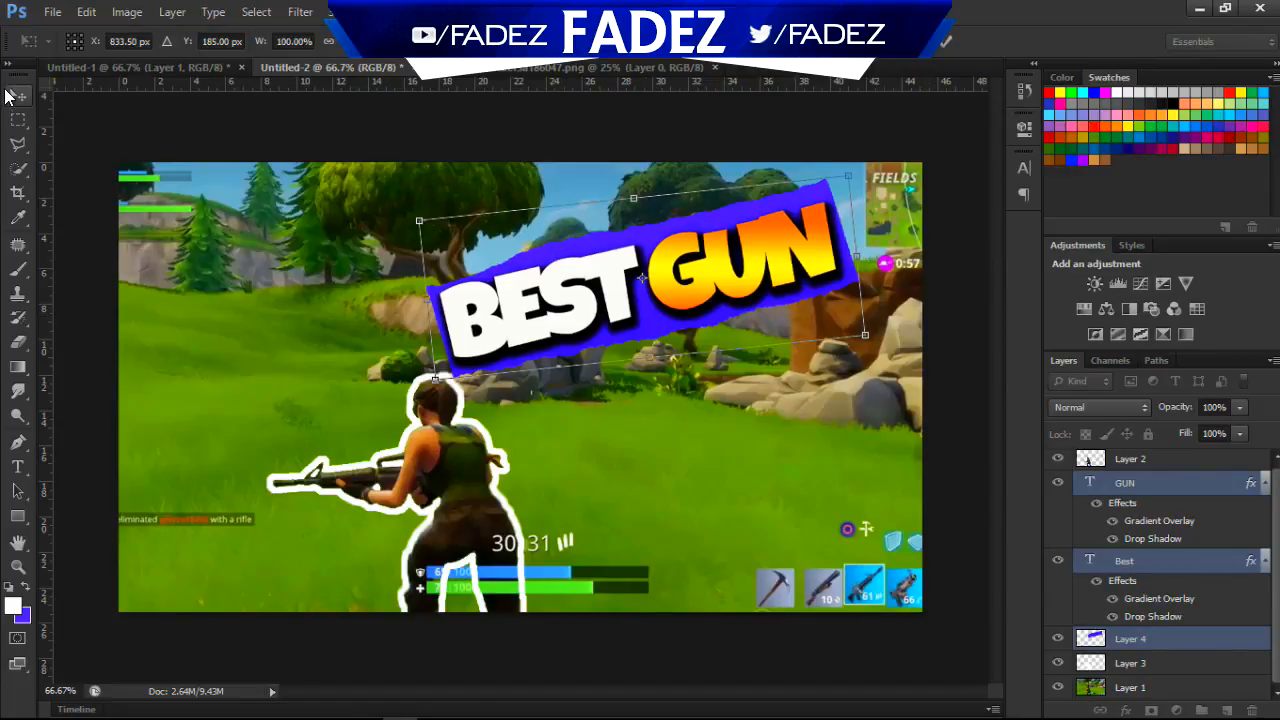
# Move the tilted title and banner slightly right and up, and merge the three layers into one.
pyautogui.click(8, 94)
pyautogui.click(608, 287)
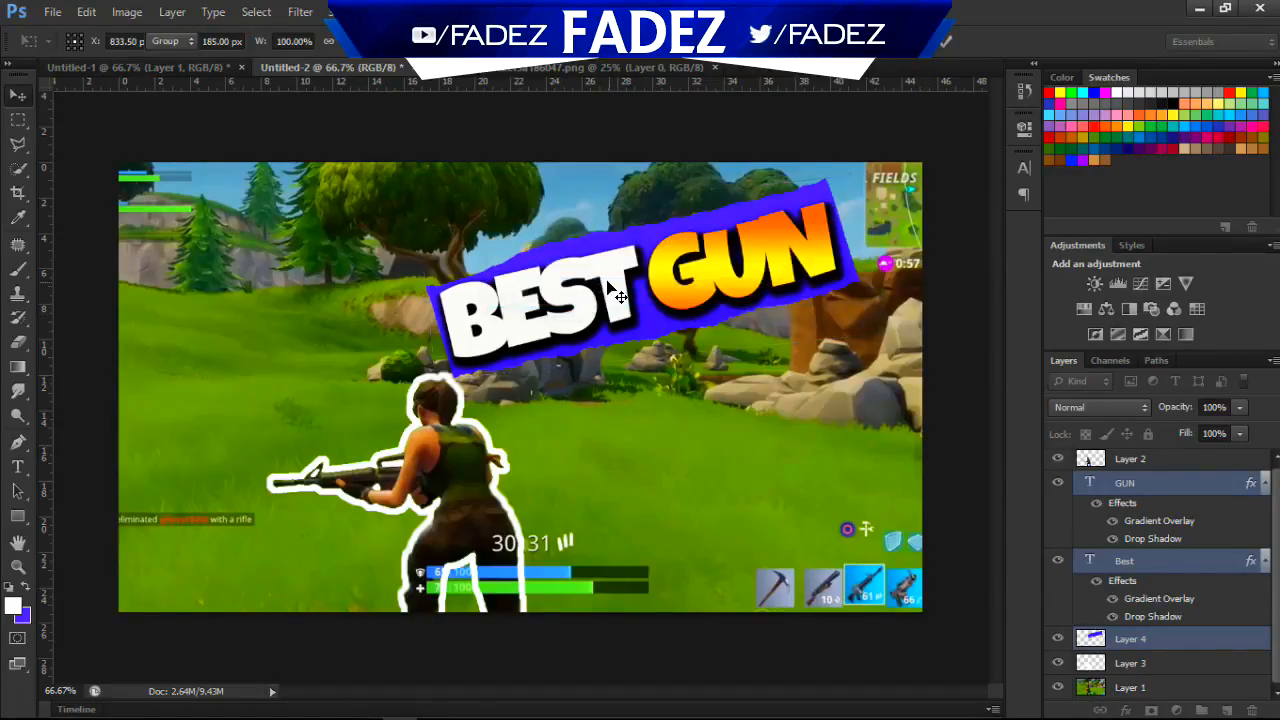
pyautogui.moveTo(617, 293); pyautogui.dragTo(645, 296)
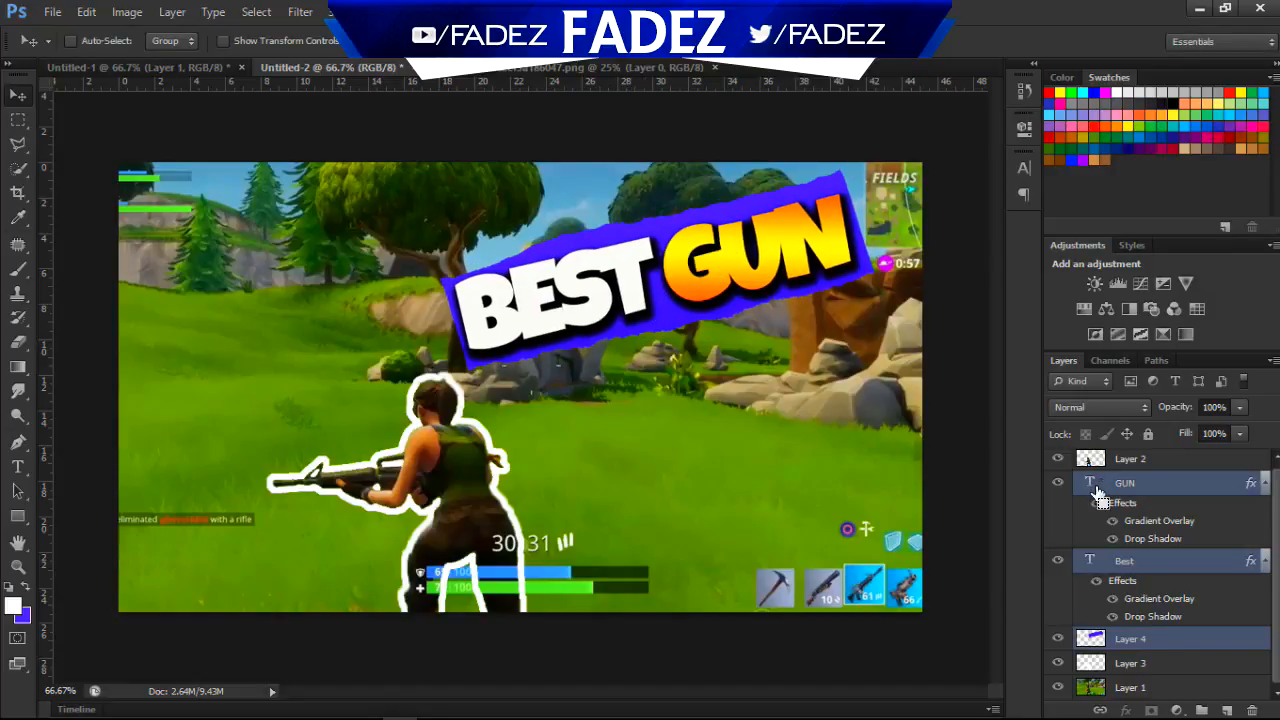
pyautogui.hotkey('ctrl', 'e')
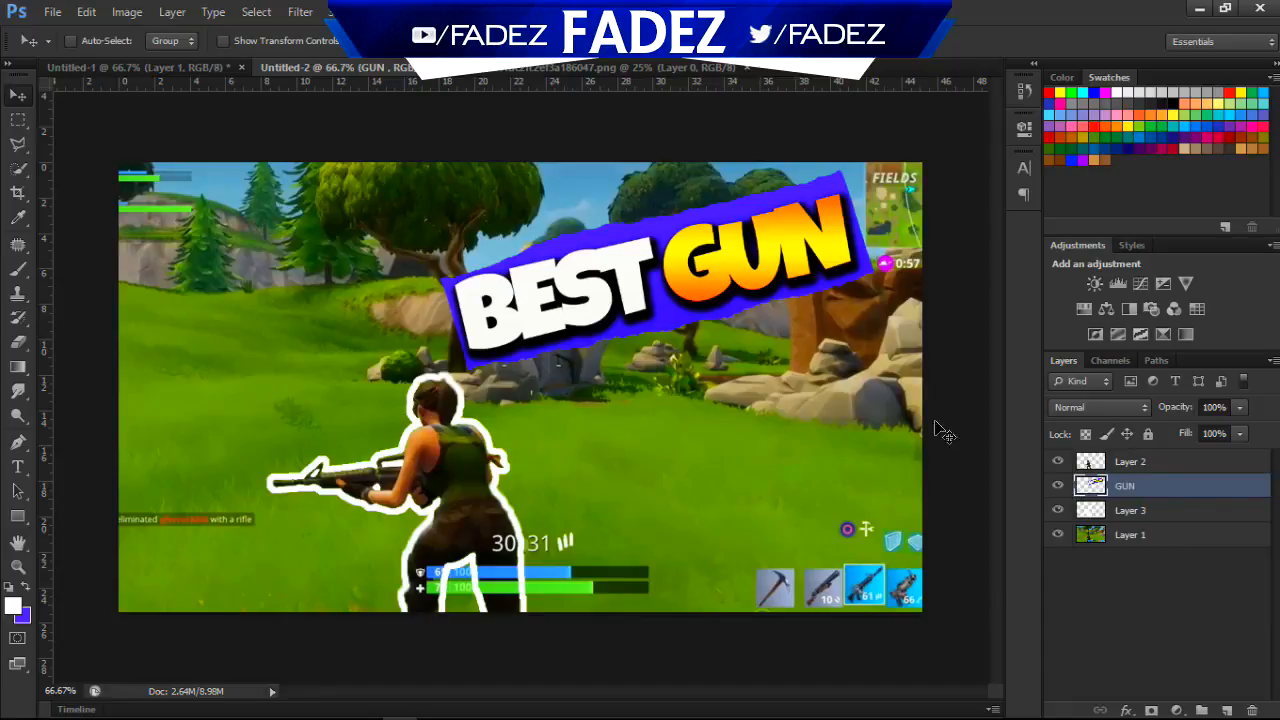
# Compare the recreated thumbnail with the reference thumbnail to identify which elements are still missing.
pyautogui.click(104, 64)
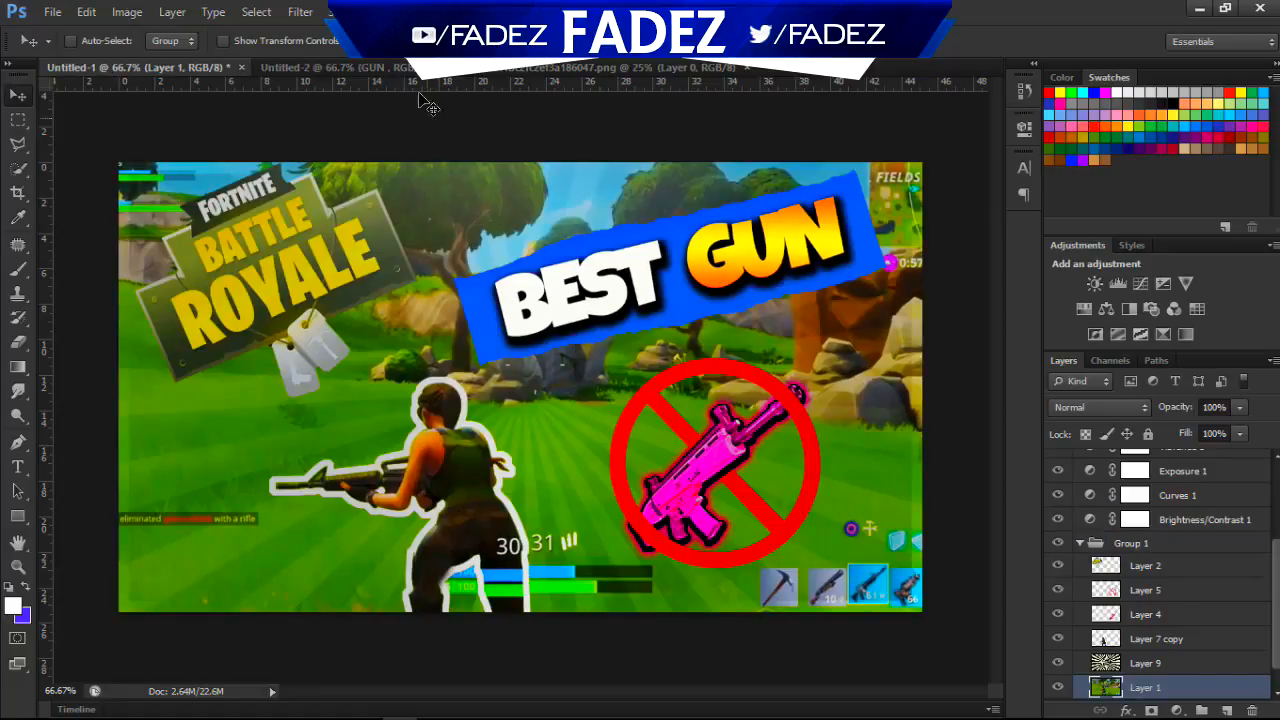
pyautogui.click(344, 64)
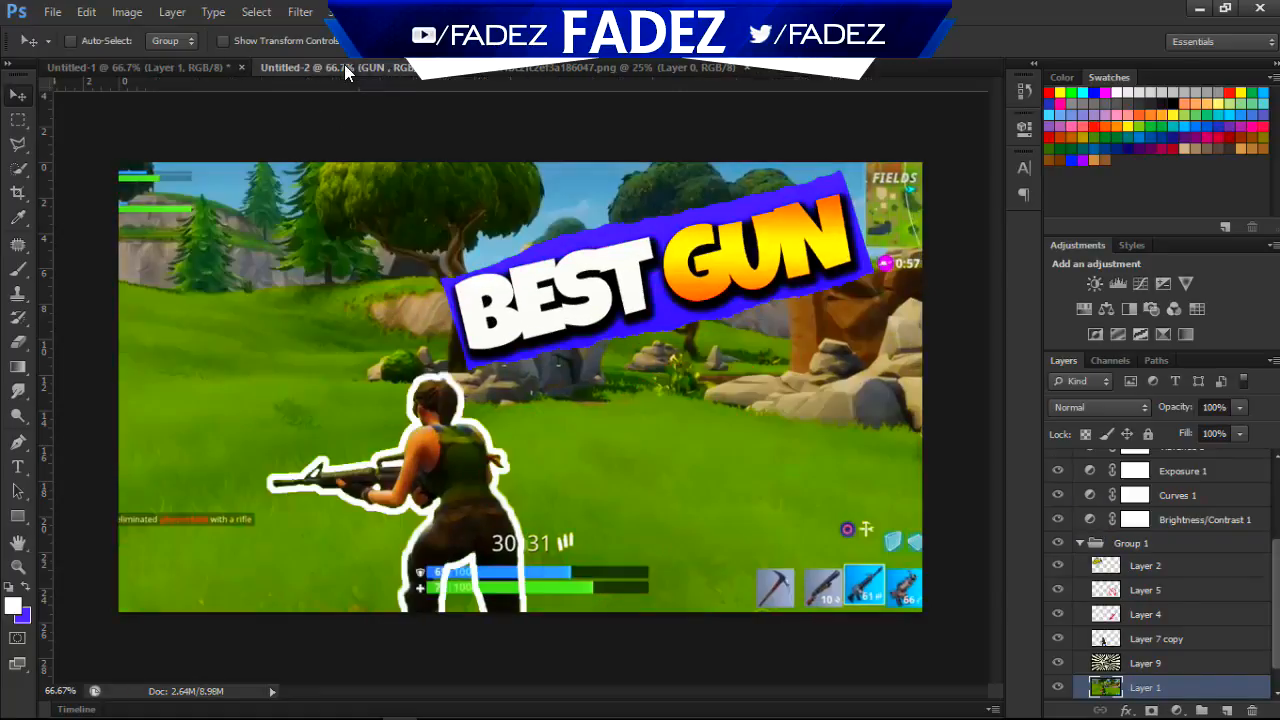
pyautogui.click(52, 12)
pyautogui.click(66, 50)
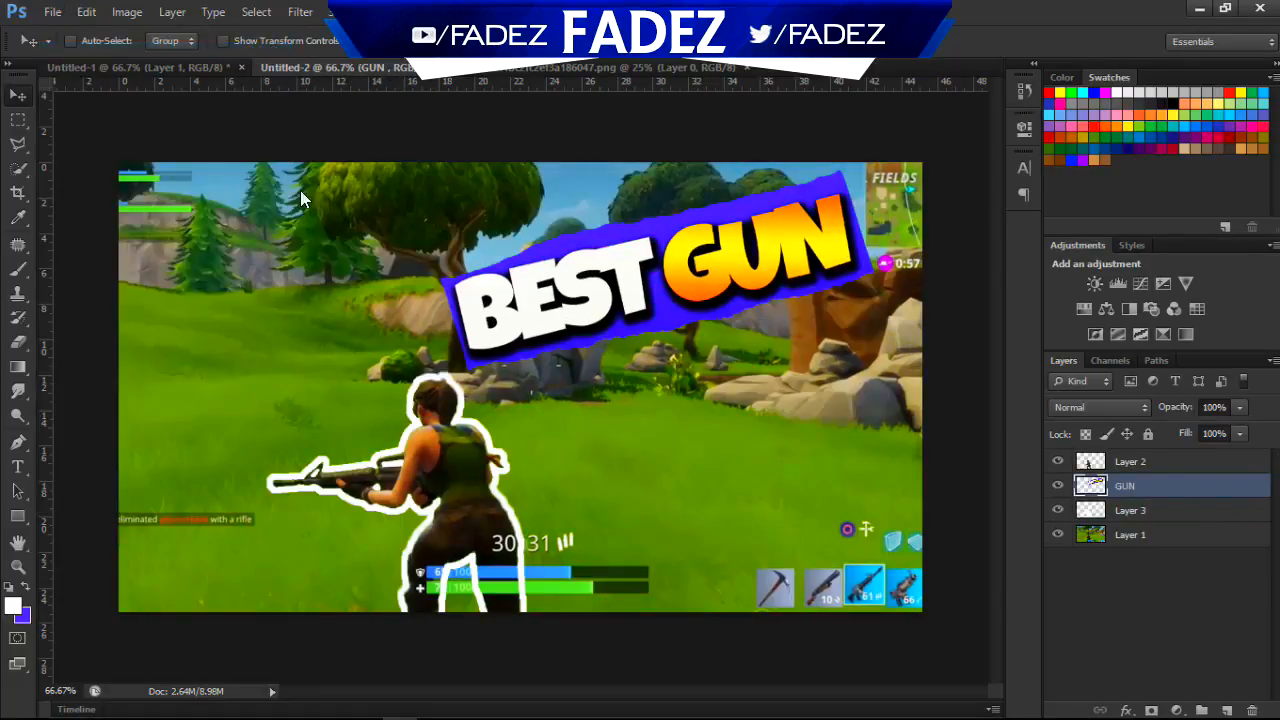
pyautogui.click(857, 618)
# Switch to Chrome and search Google Images for "fortnite logo".
pyautogui.hotkey('alt', 'Tab')
pyautogui.click(416, 384)
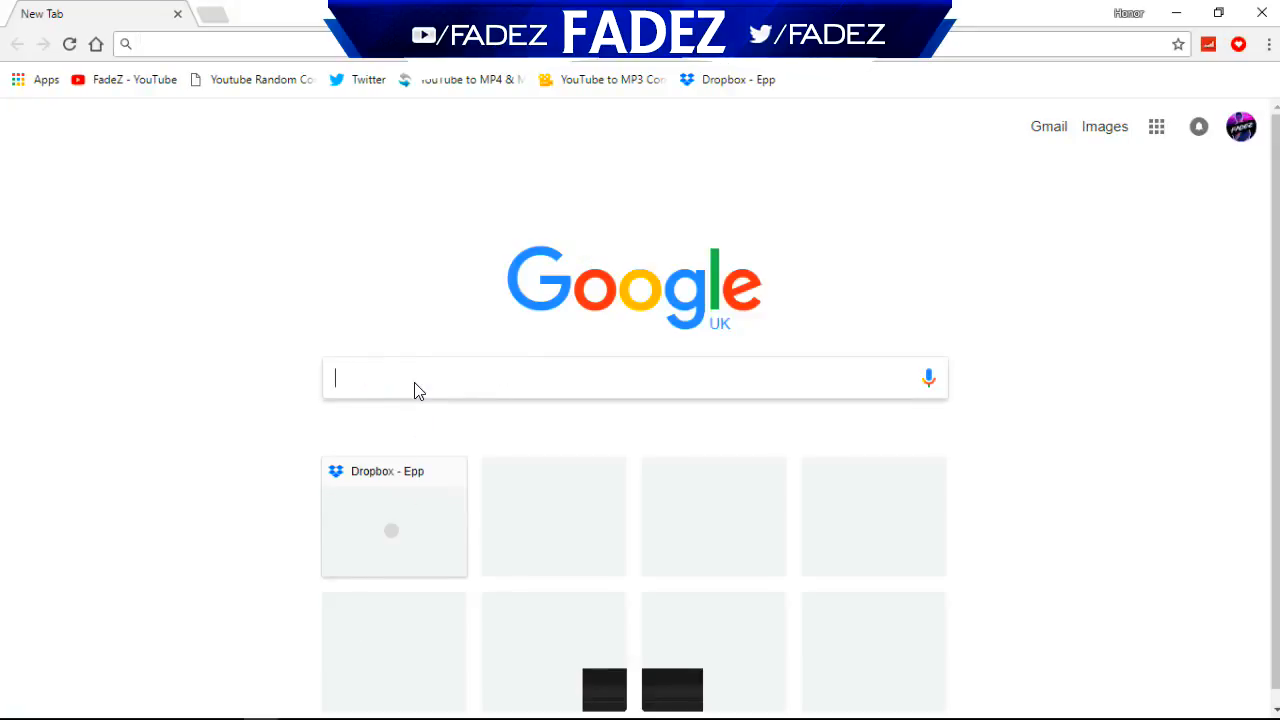
pyautogui.write('fortnite supply drop png')
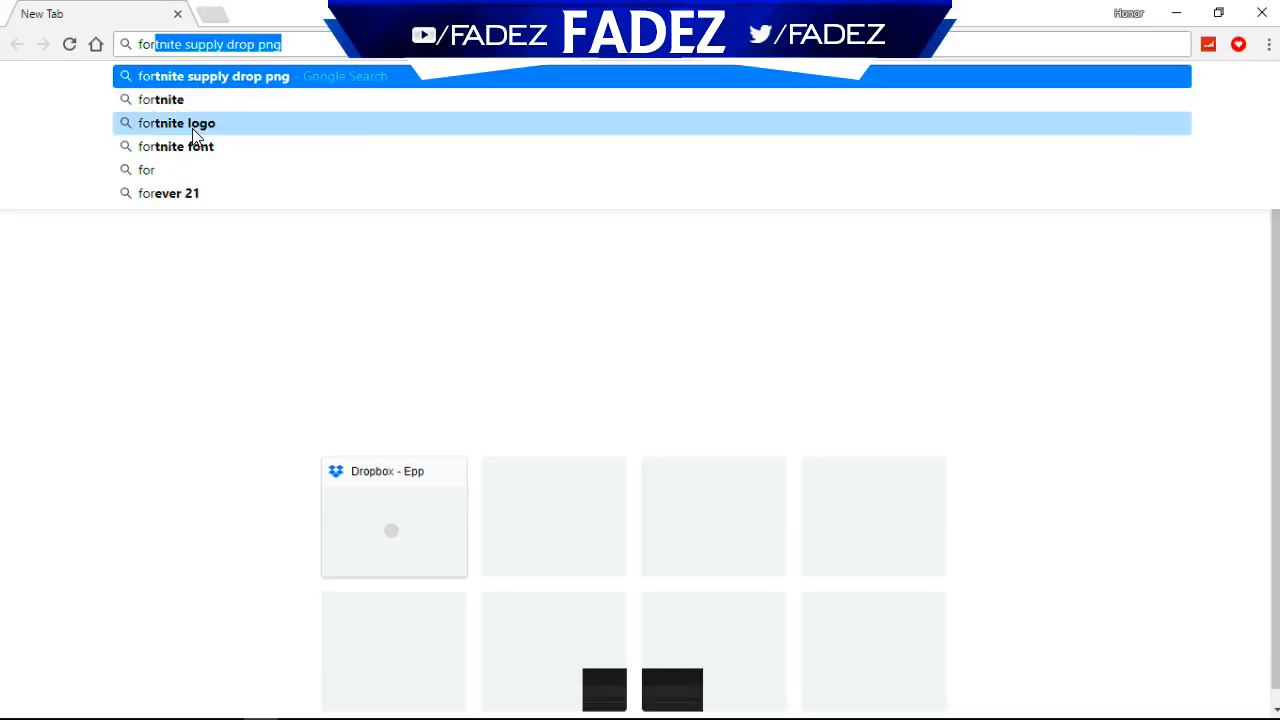
pyautogui.press('Return')
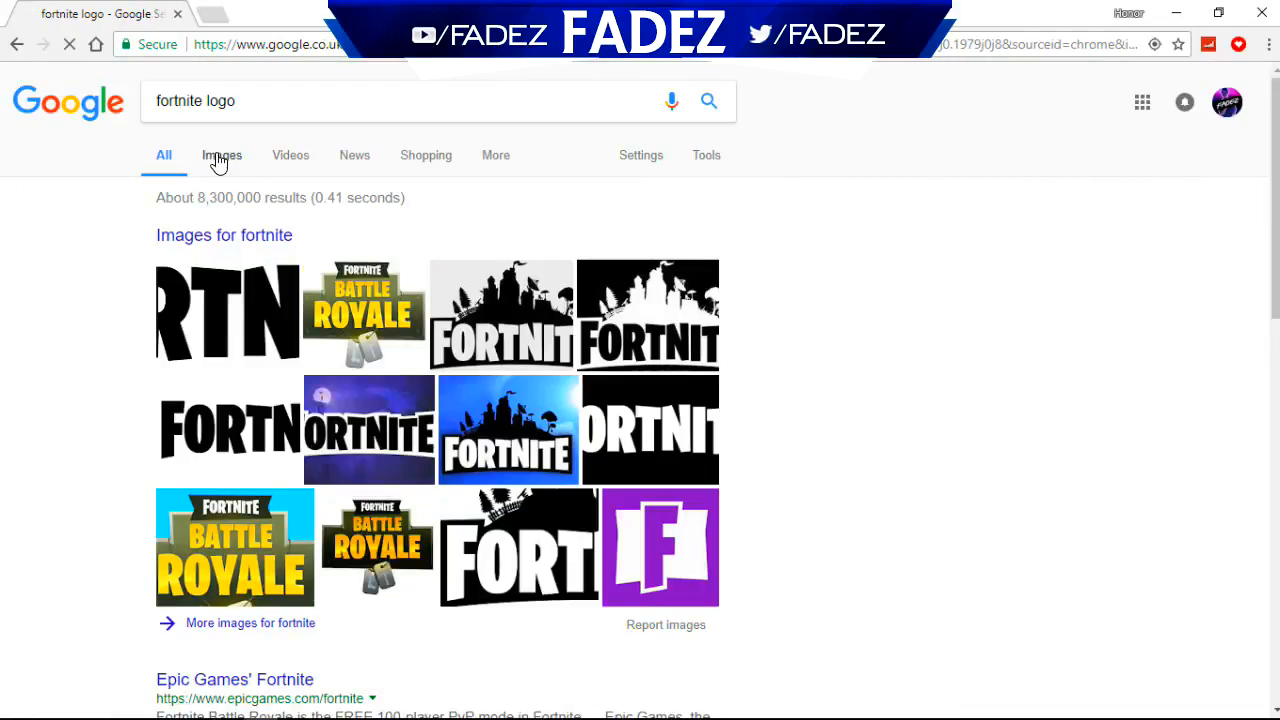
pyautogui.click(216, 158)
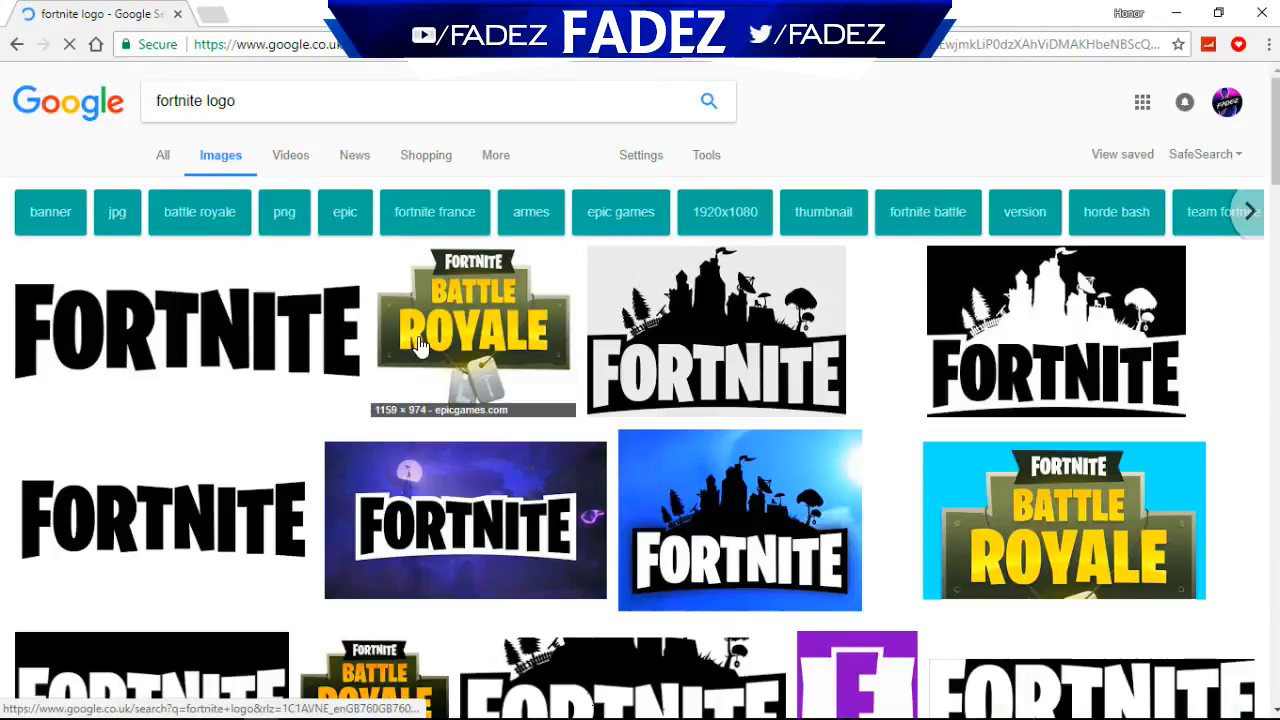
# Preview the Epic Games Battle Royale logo and its sticker version, and browse the image results for other versions.
pyautogui.click(453, 345)
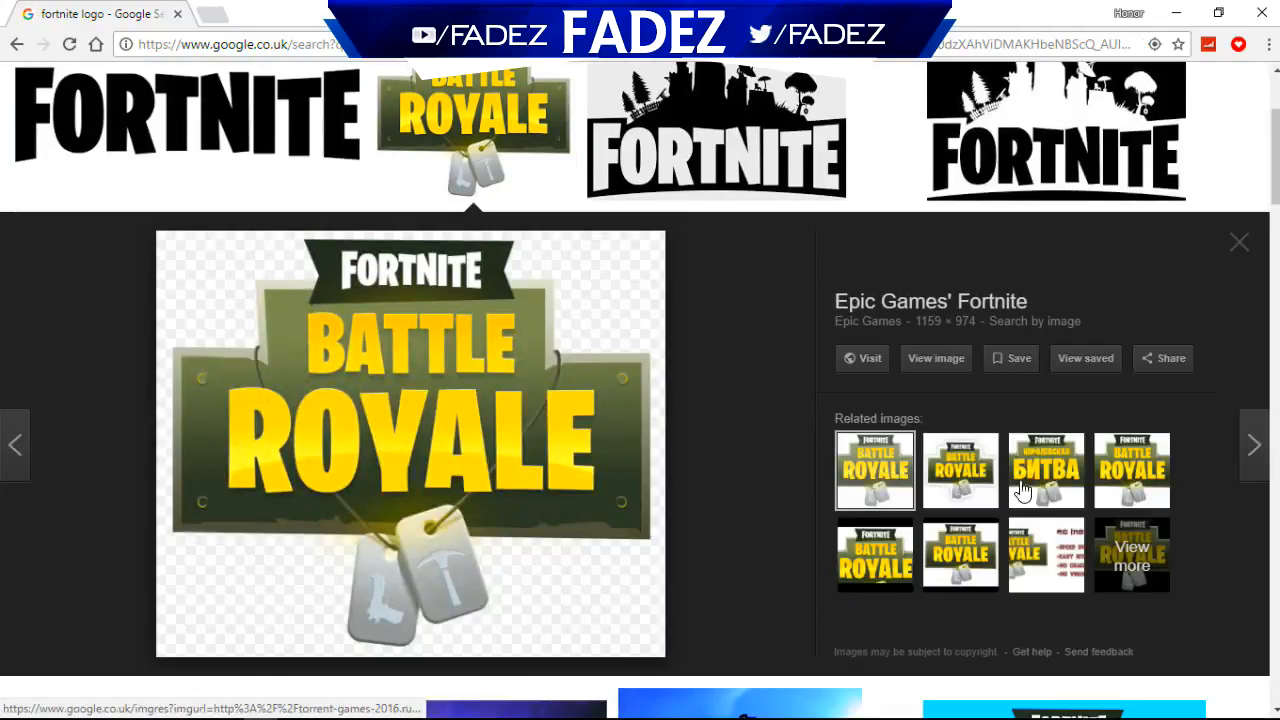
pyautogui.click(948, 488)
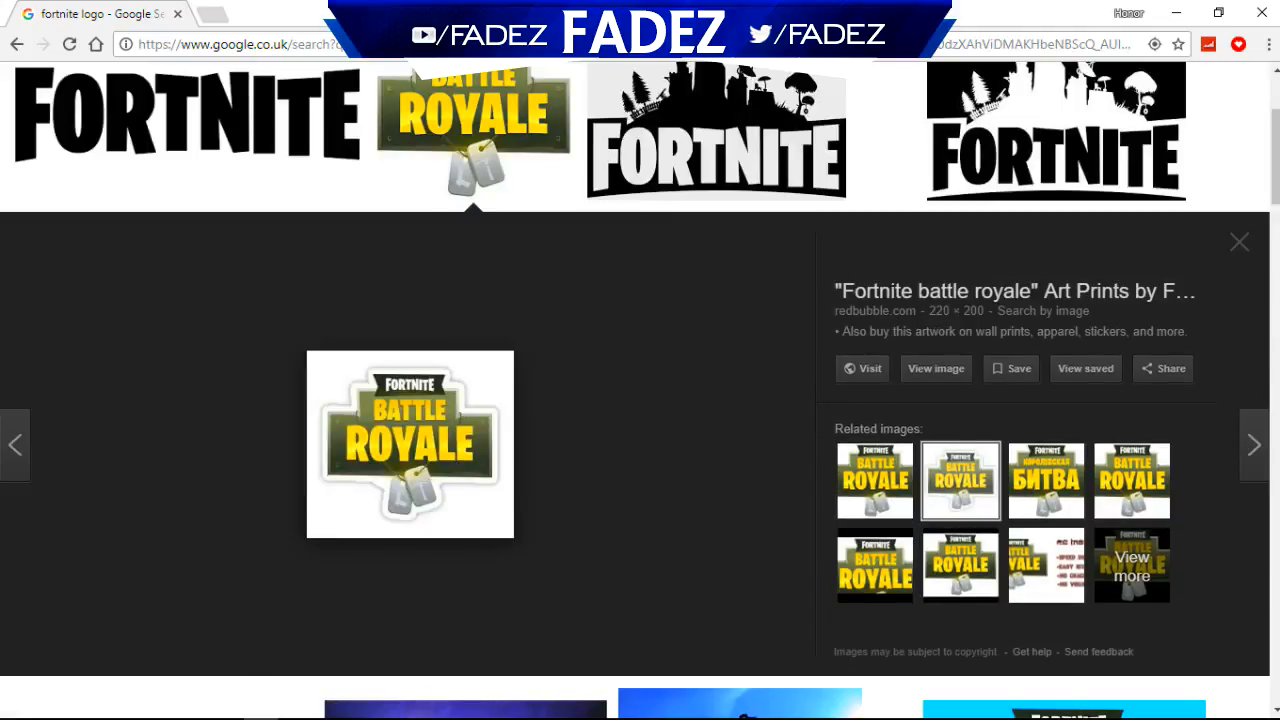
pyautogui.scroll(-8, 1247, 397)
pyautogui.scroll(4, 1273, 343)
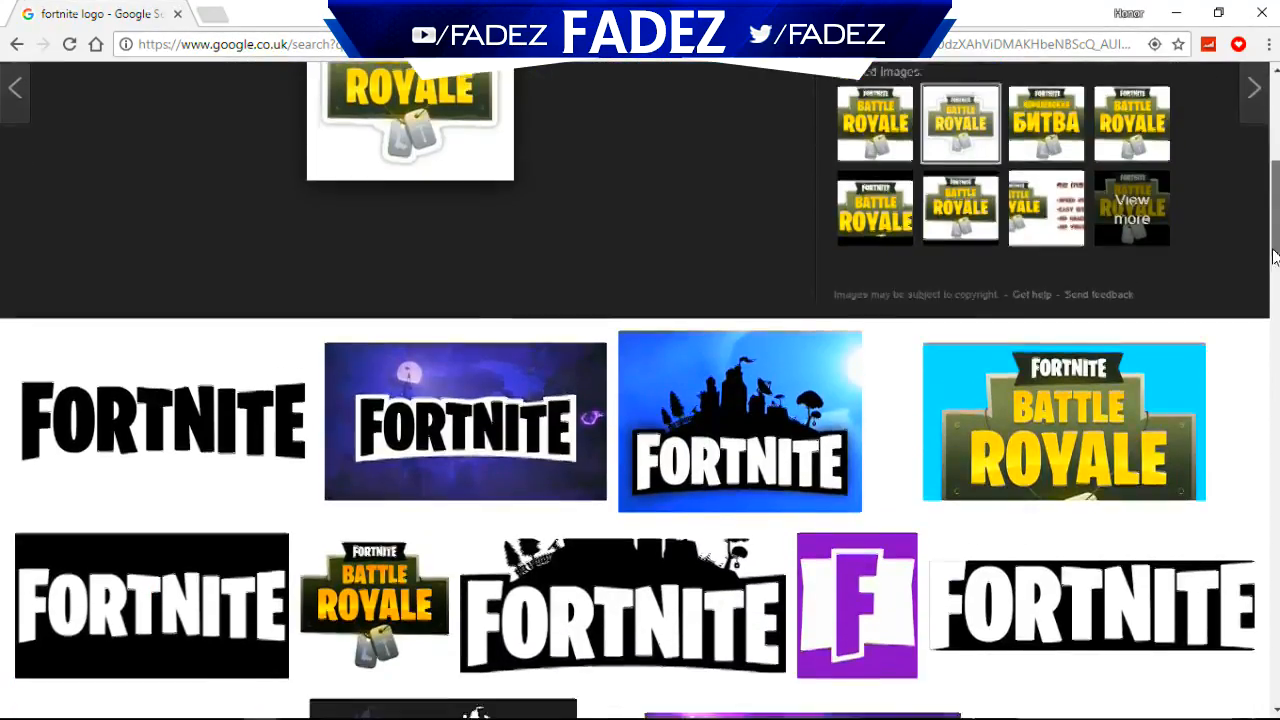
pyautogui.scroll(-7, 1273, 343)
pyautogui.moveTo(1273, 343); pyautogui.dragTo(1273, 465)
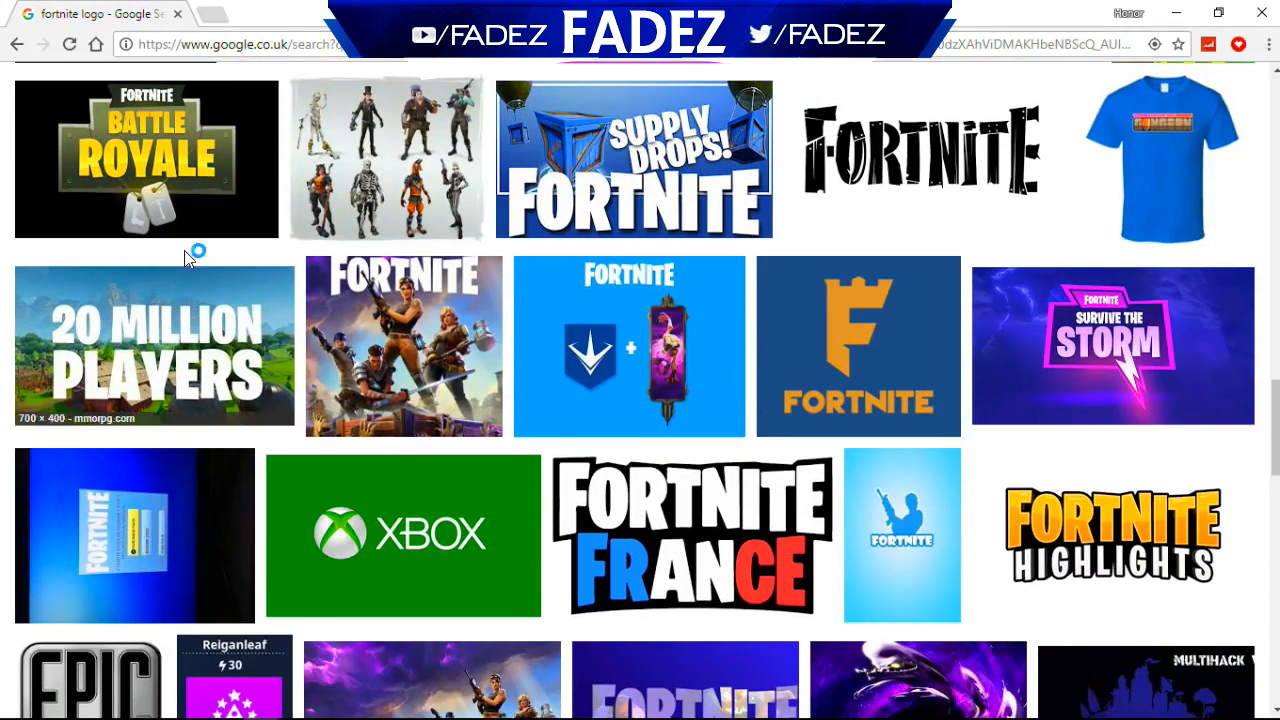
# Preview the Battle Royale logo on a black background and bring up the options for the enlarged image.
pyautogui.click(150, 165)
pyautogui.click(922, 550)
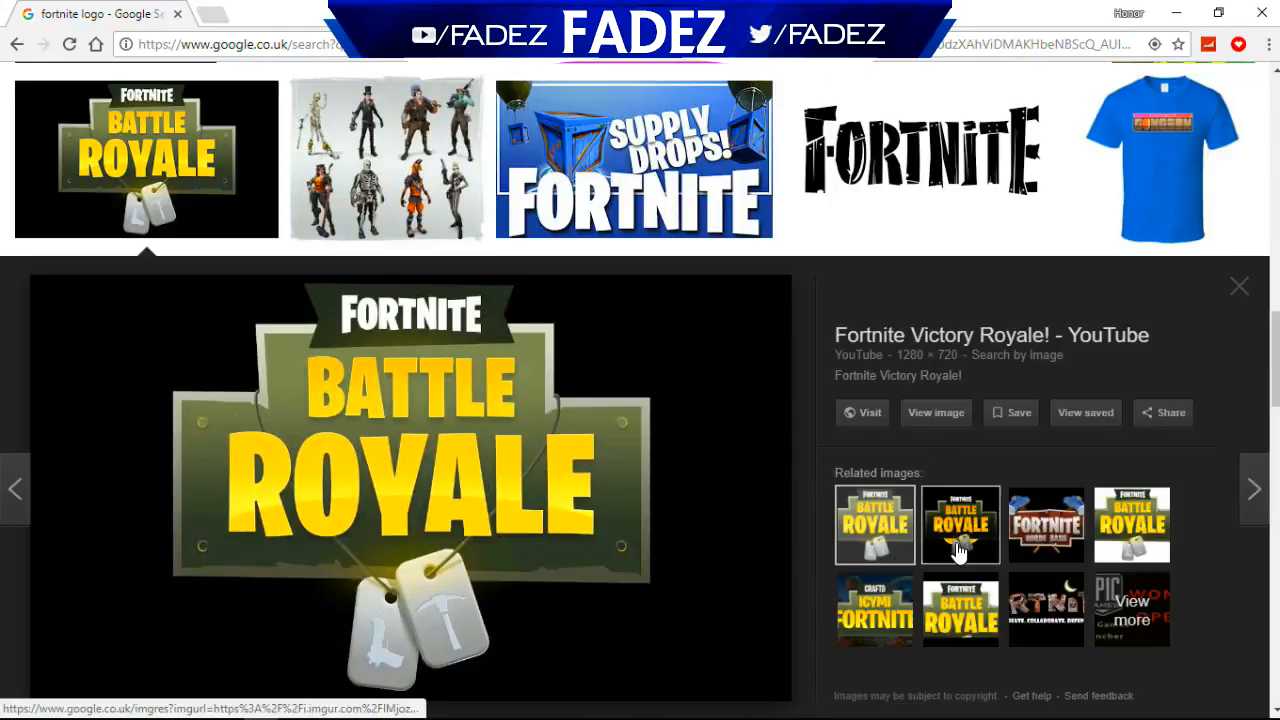
pyautogui.click(902, 541)
pyautogui.rightClick(370, 372)
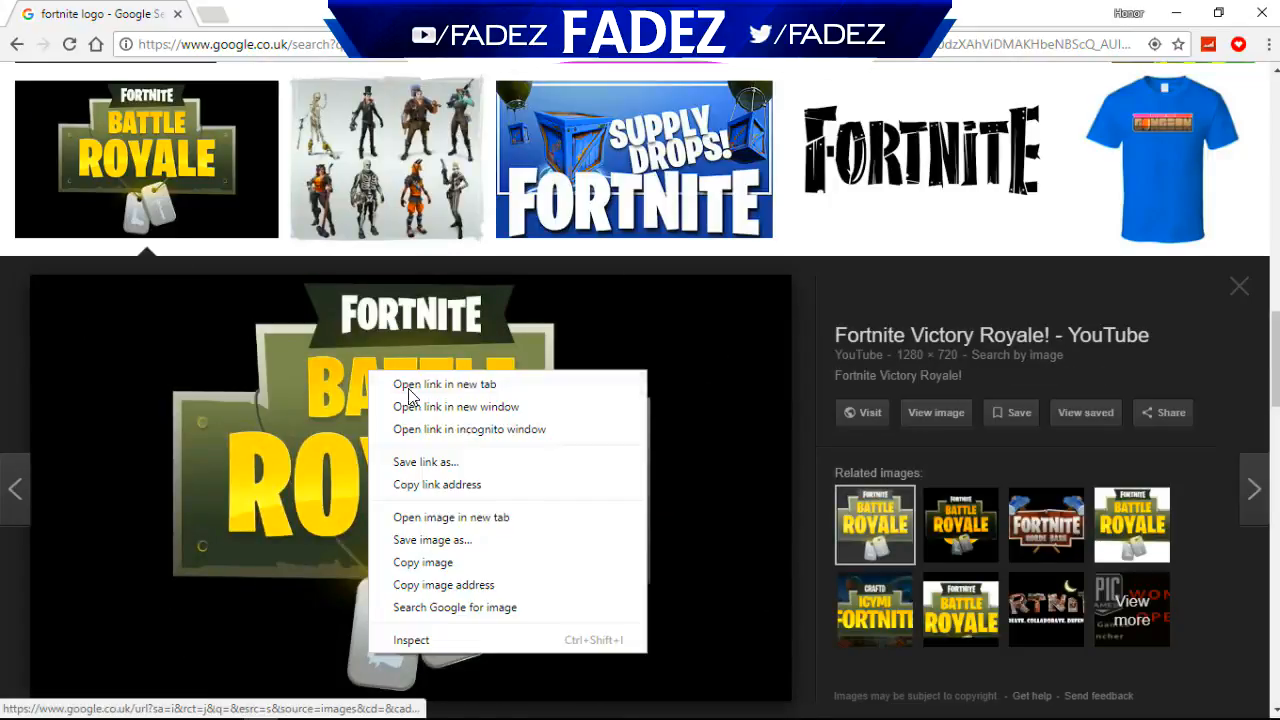
# Copy the Fortnite Battle Royale logo image from the browser and paste it into the thumbnail document in Photoshop.
pyautogui.click(452, 565)
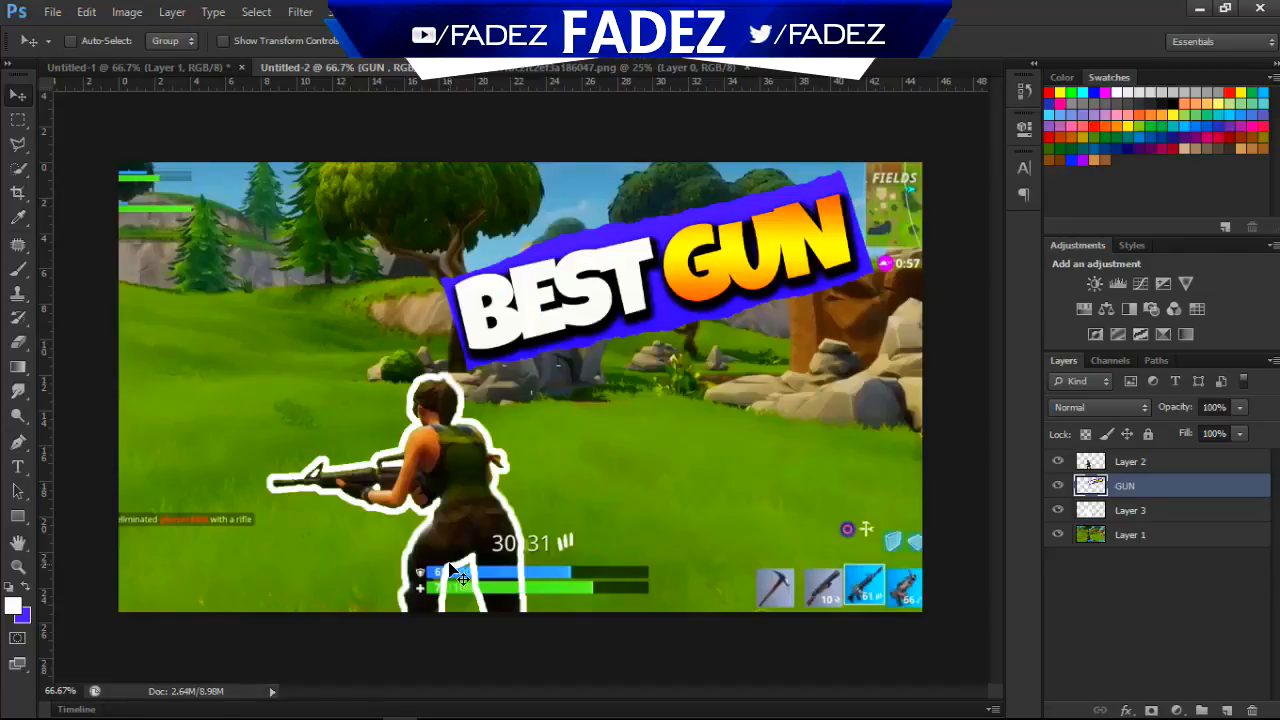
pyautogui.hotkey('ctrl', 'v')
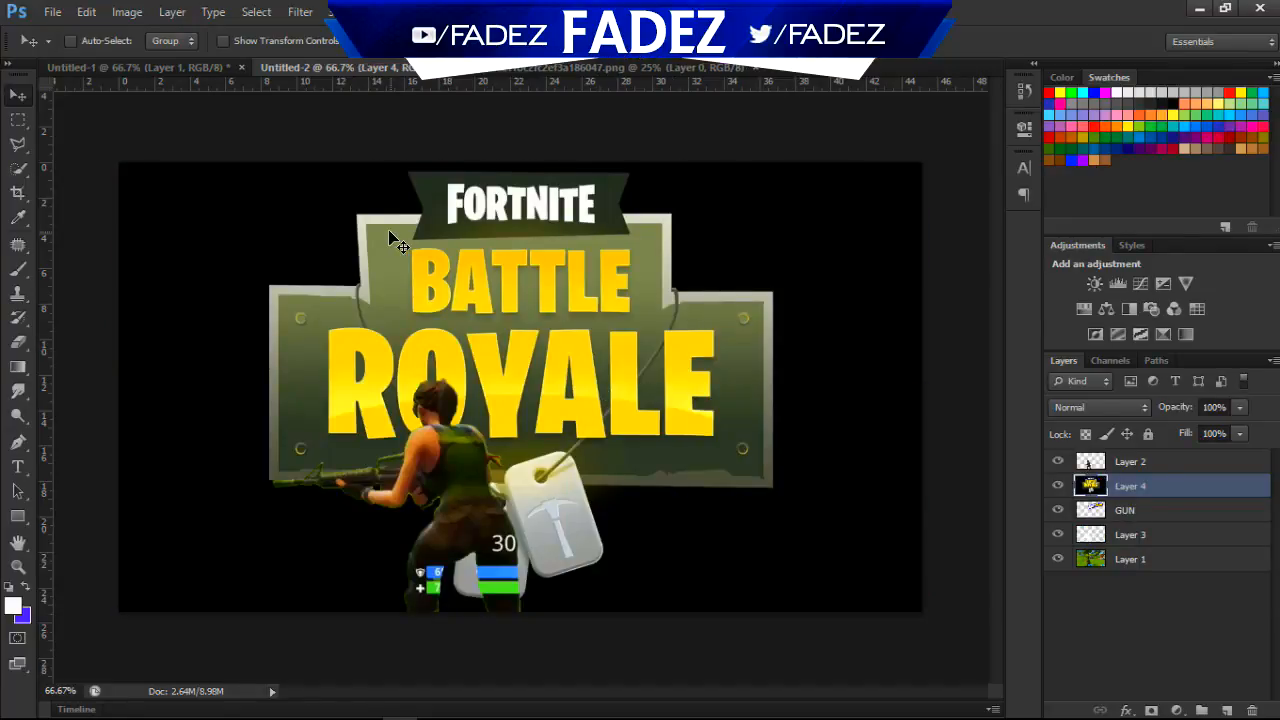
# Select the black background around the pasted Fortnite logo with the Magic Wand tool.
pyautogui.click(17, 167)
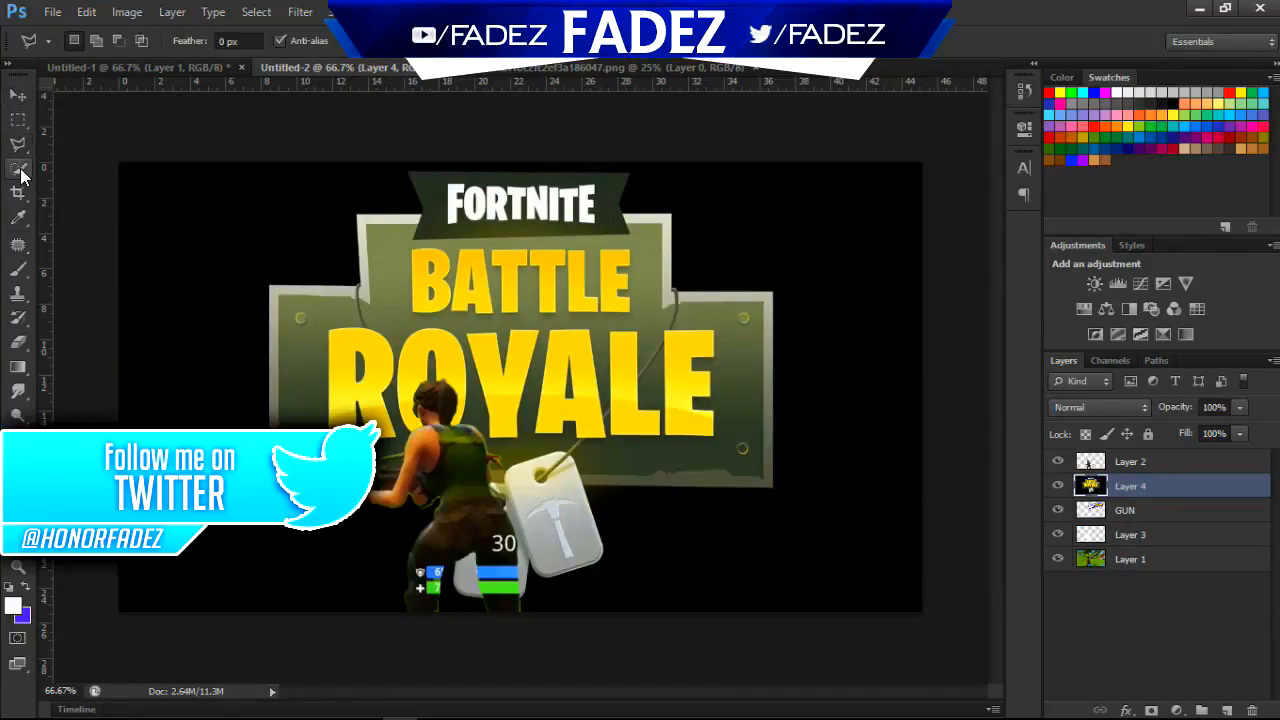
pyautogui.rightClick(17, 167)
pyautogui.click(146, 192)
pyautogui.click(270, 240)
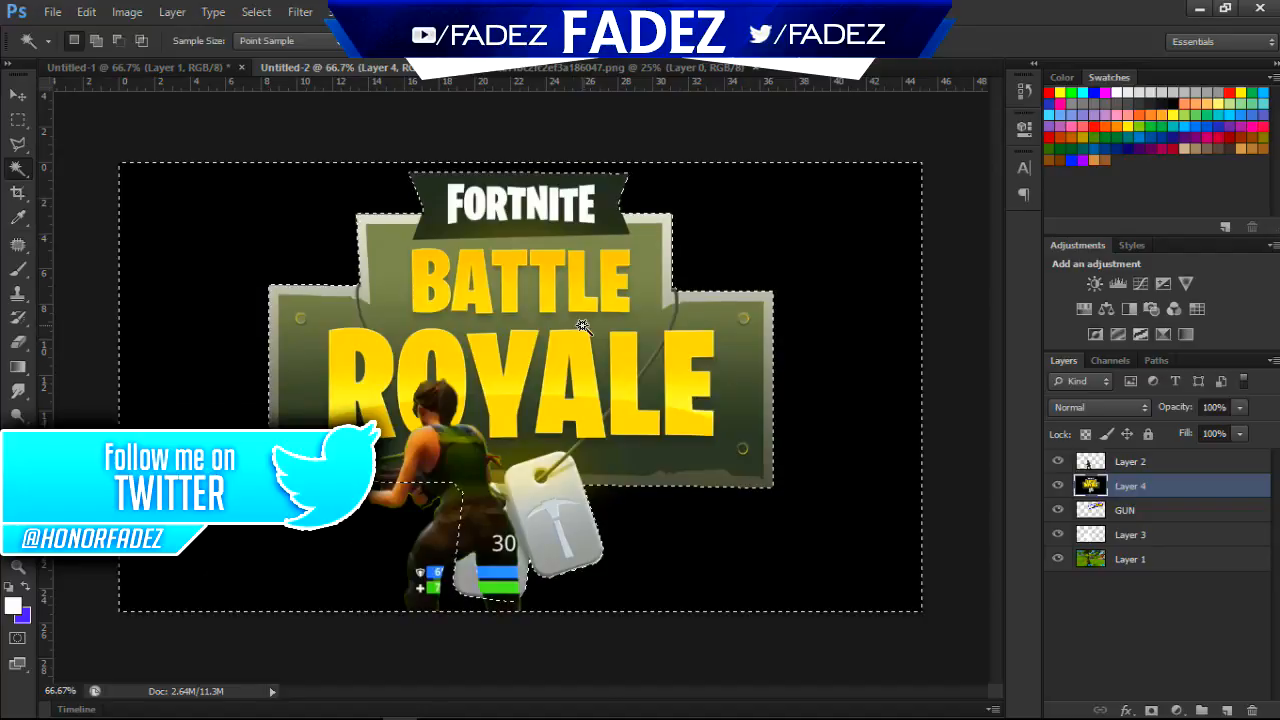
# Expand the background selection by 1 pixel, delete the black area around the logo and deselect.
pyautogui.click(256, 12)
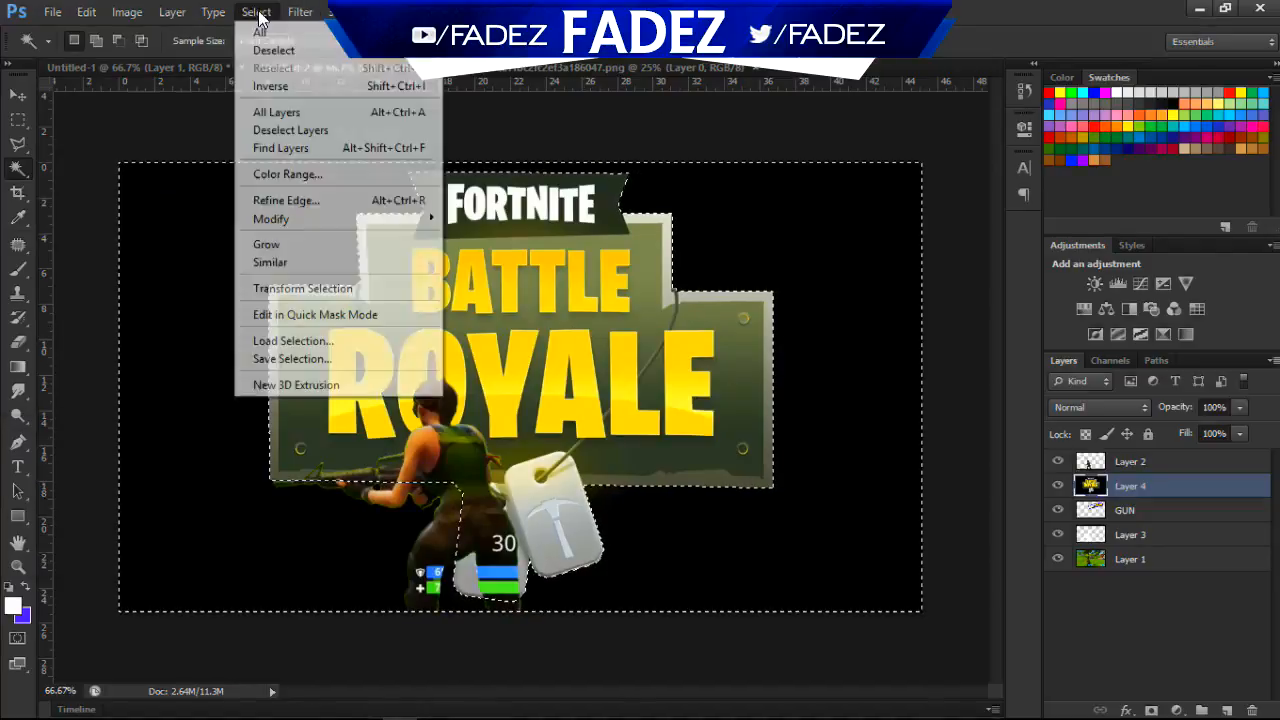
pyautogui.moveTo(344, 218)
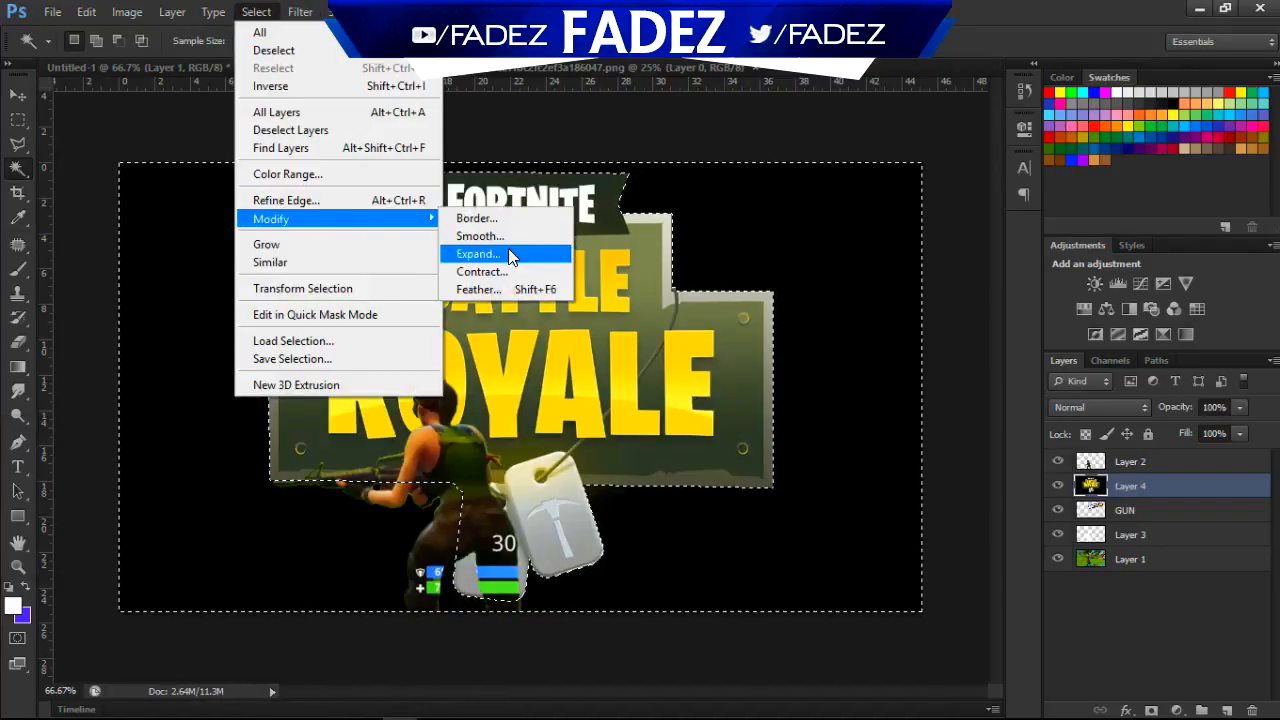
pyautogui.click(508, 248)
pyautogui.write('1')
pyautogui.press('Return')
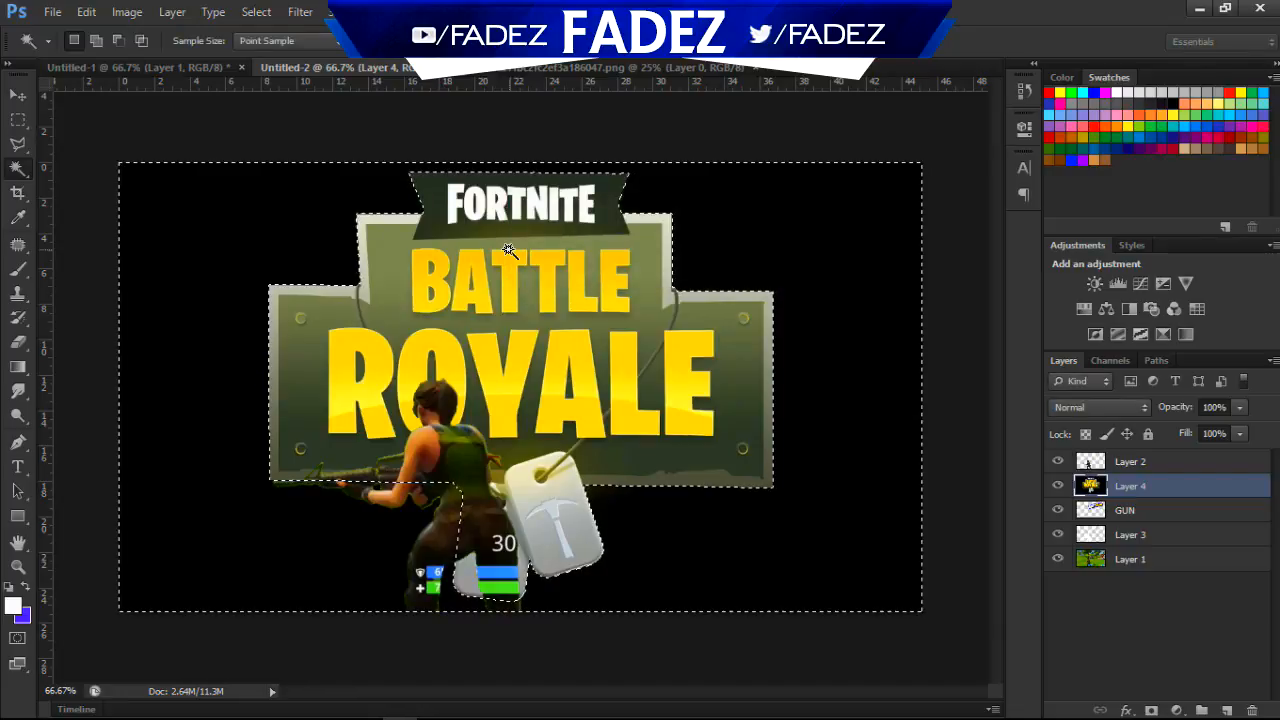
pyautogui.hotkey('alt', 'BackSpace')
pyautogui.hotkey('ctrl', 'd')
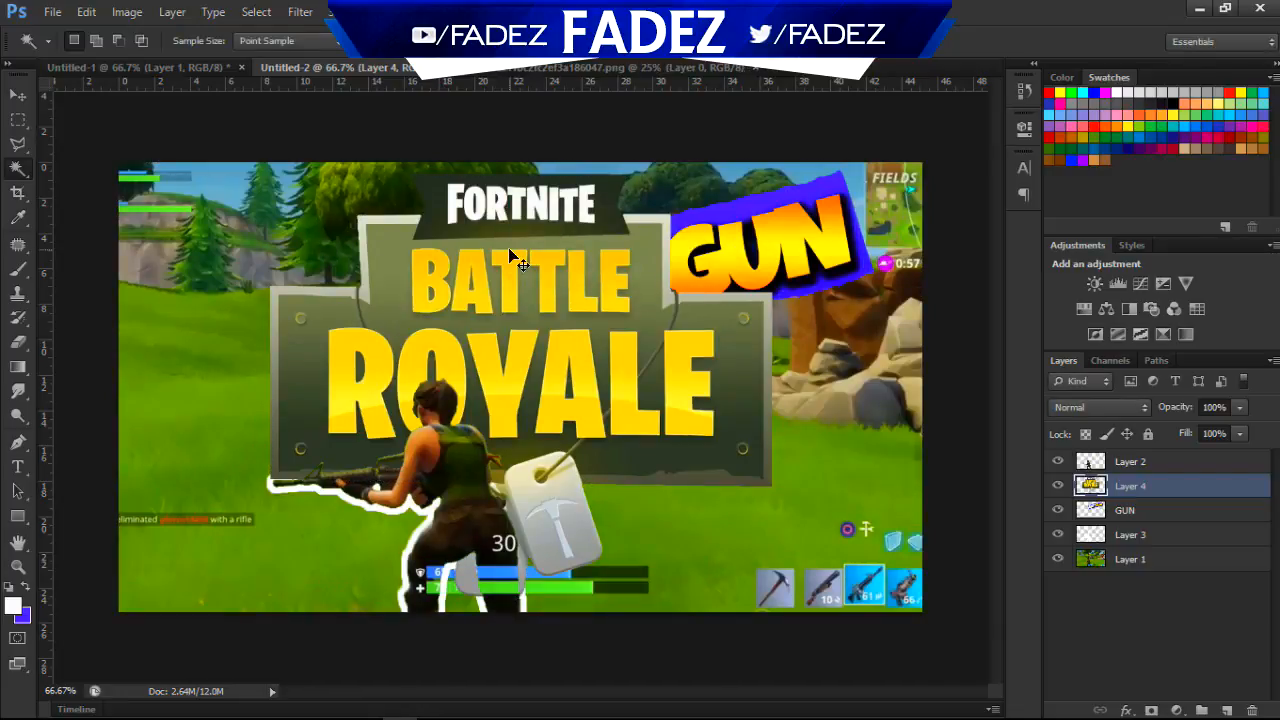
# Scale the Fortnite logo to about 41.5% and move it to the upper-left area of the thumbnail.
pyautogui.hotkey('ctrl', 't')
pyautogui.moveTo(771, 598); pyautogui.dragTo(605, 480)
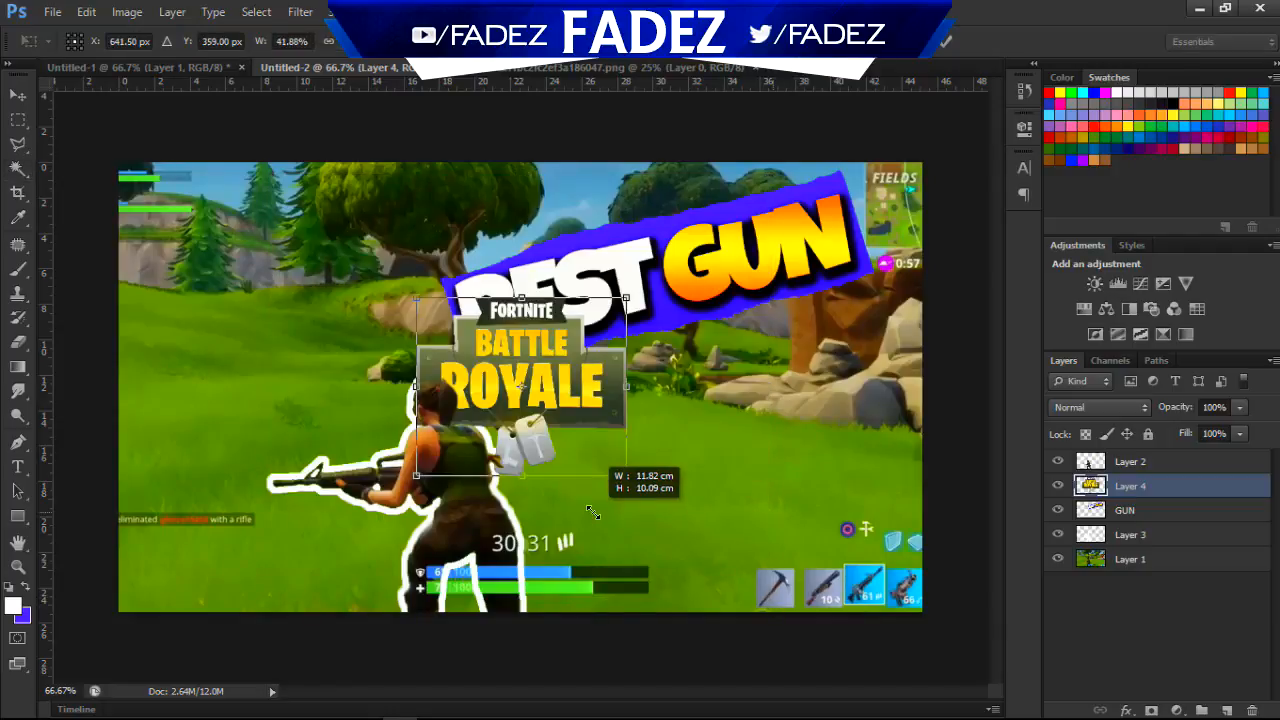
pyautogui.moveTo(526, 483); pyautogui.dragTo(330, 292)
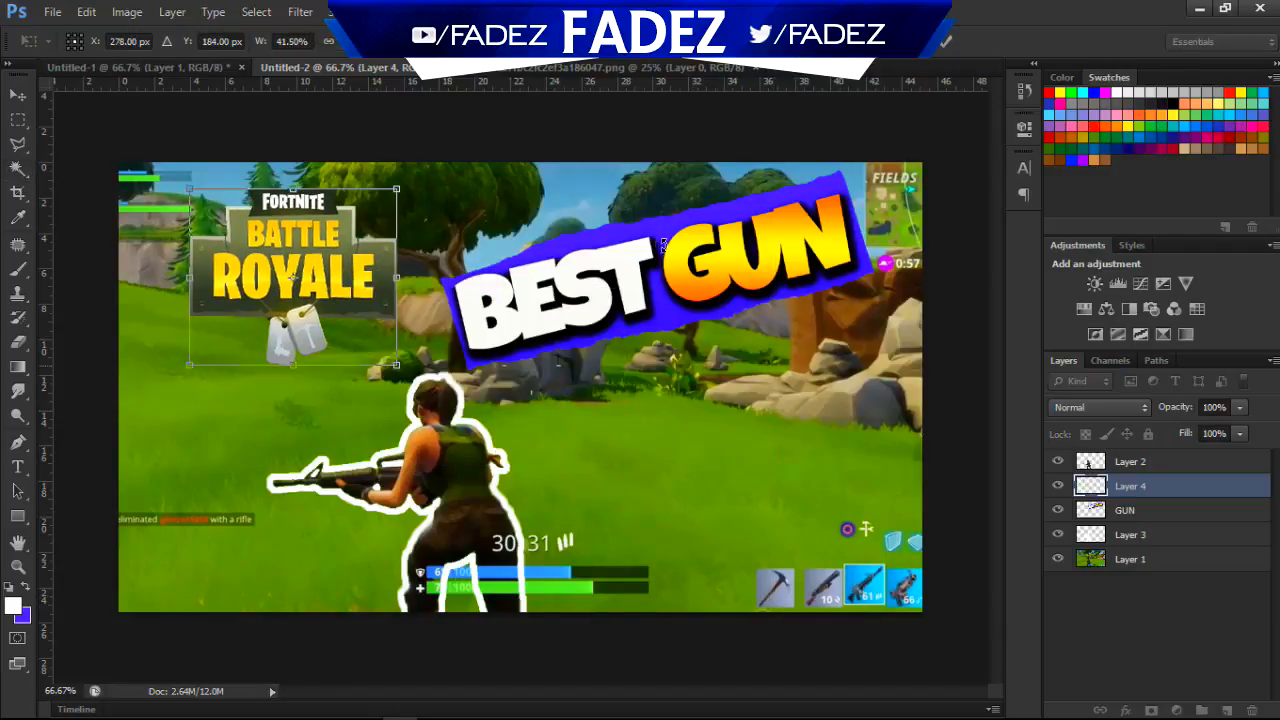
# Rotate the Fortnite logo slightly counterclockwise and nudge it into place in the thumbnail's upper-left corner.
pyautogui.moveTo(398, 268); pyautogui.dragTo(322, 238)
pyautogui.press('Return')
pyautogui.press('w')
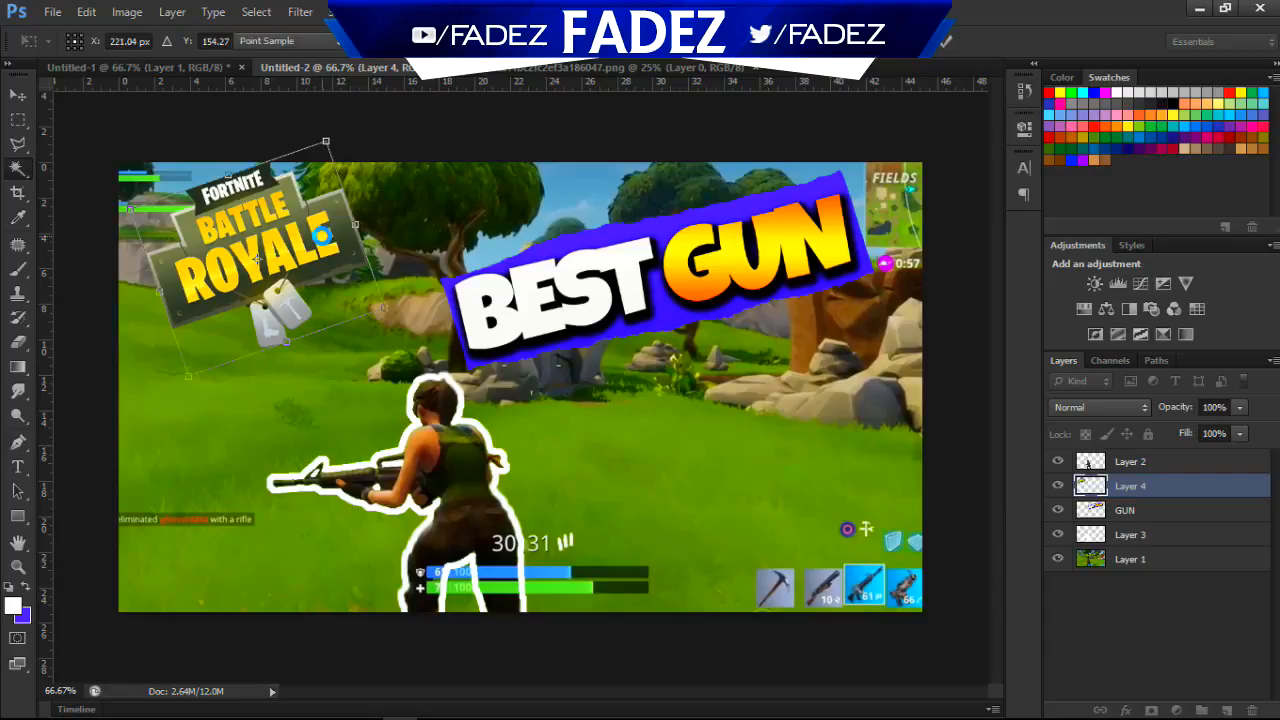
pyautogui.press('v')
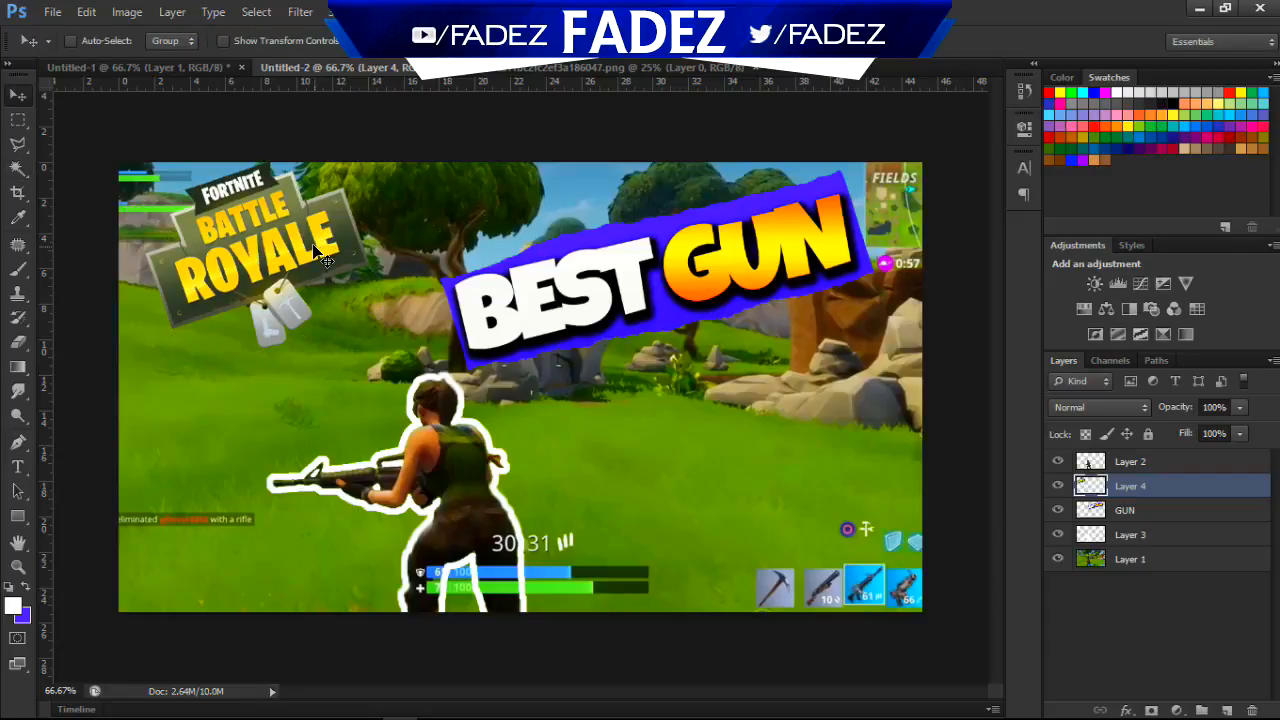
pyautogui.moveTo(308, 250)
pyautogui.mouseDown()
pyautogui.moveTo(320, 280)
pyautogui.moveTo(297, 255)
pyautogui.mouseUp()
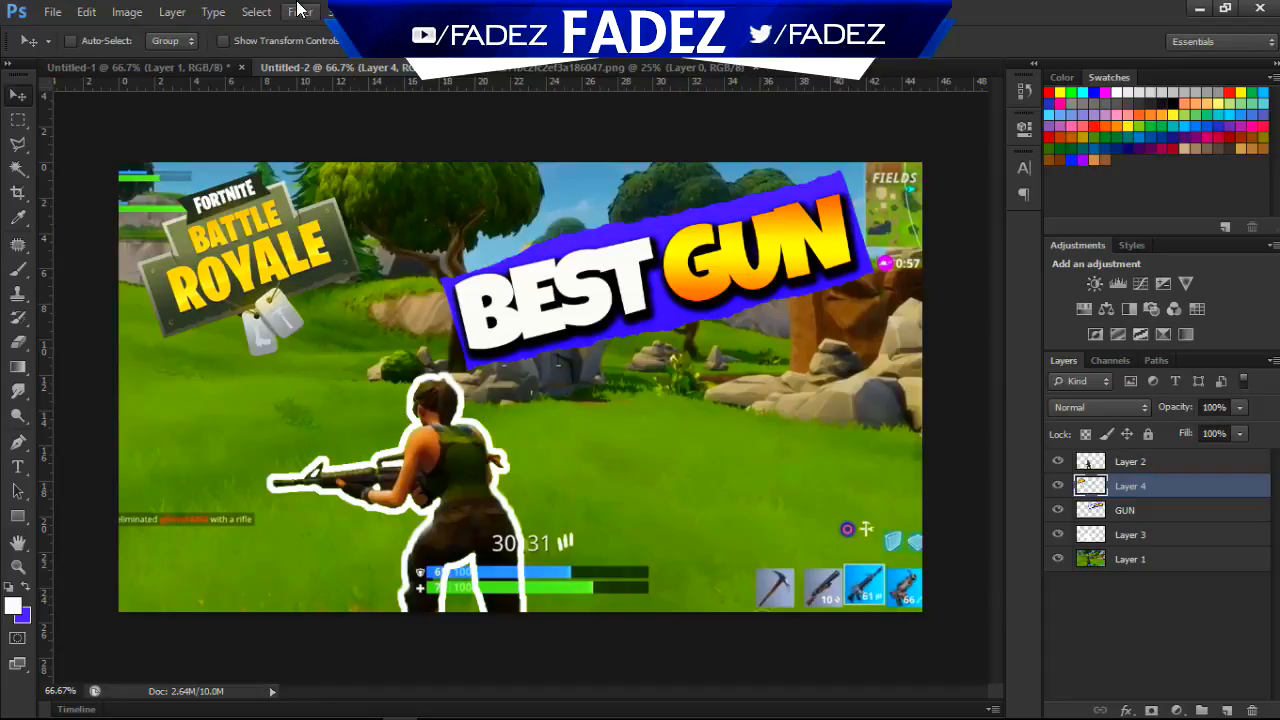
# Make GUN the active layer in the thumbnail and open the Icon_Weapons_SK_SCAR_L (1) image.
pyautogui.click(142, 67)
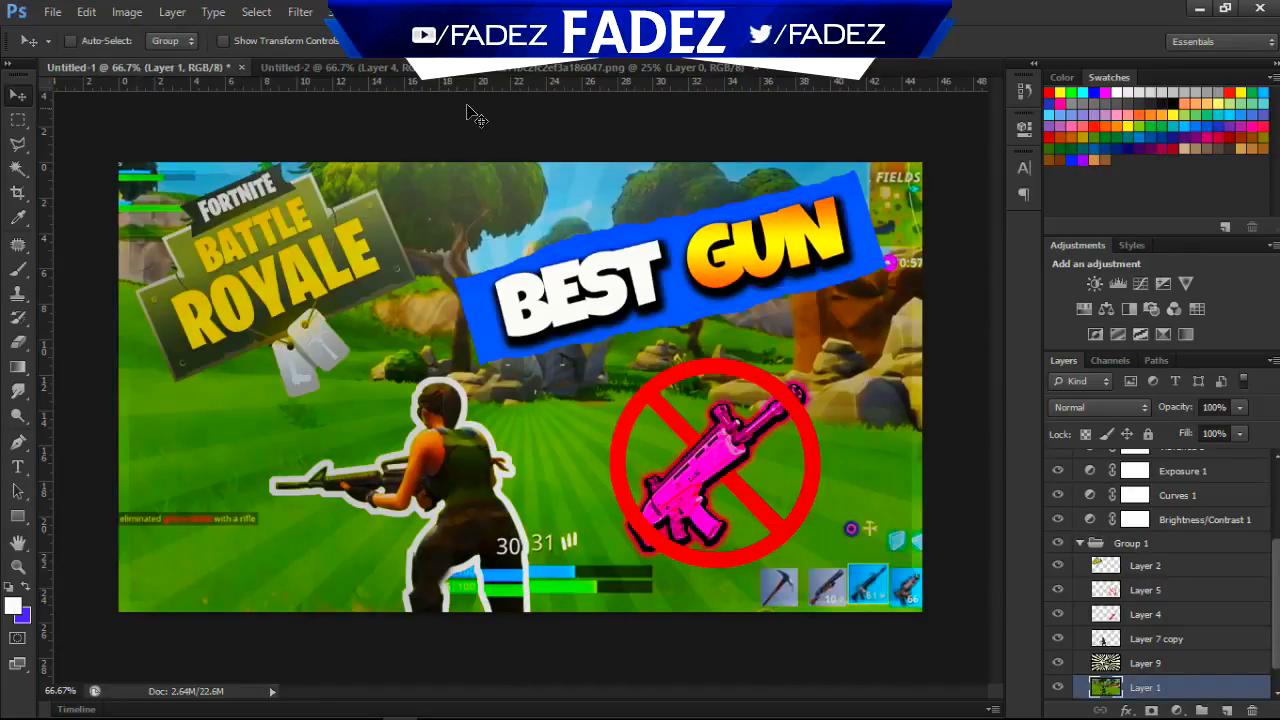
pyautogui.click(382, 68)
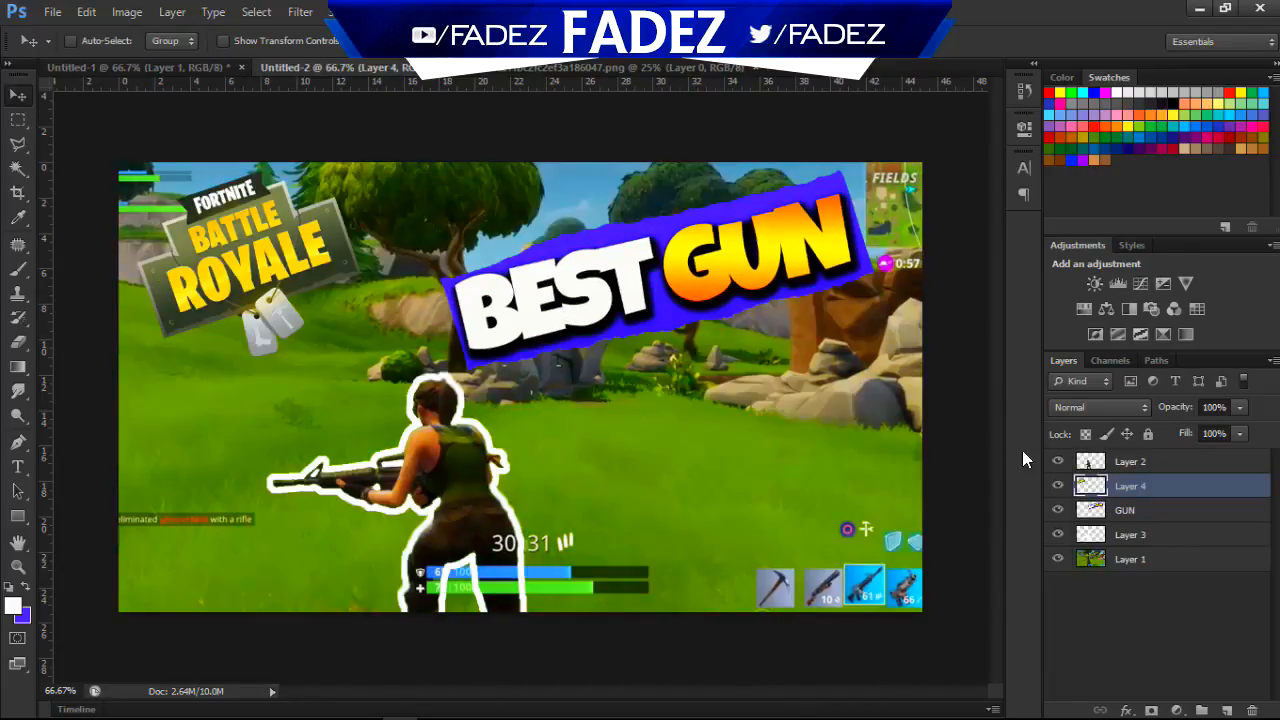
pyautogui.click(1127, 511)
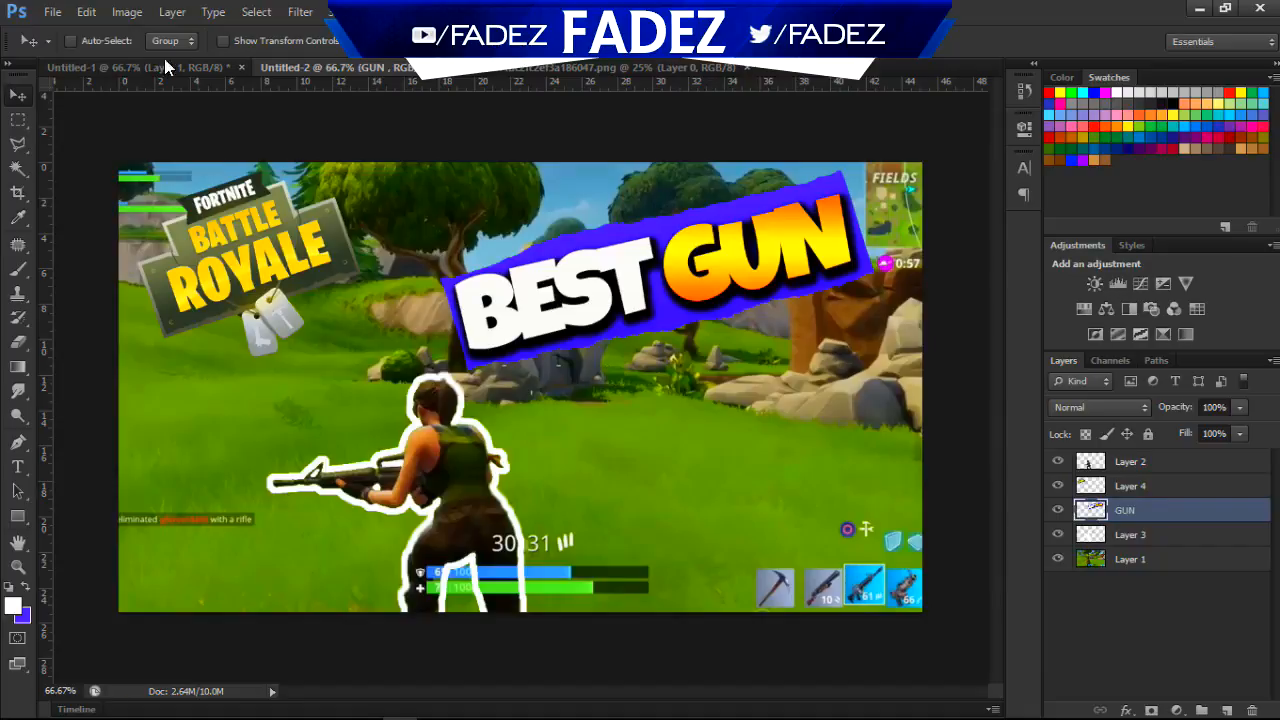
pyautogui.click(52, 11)
pyautogui.click(61, 50)
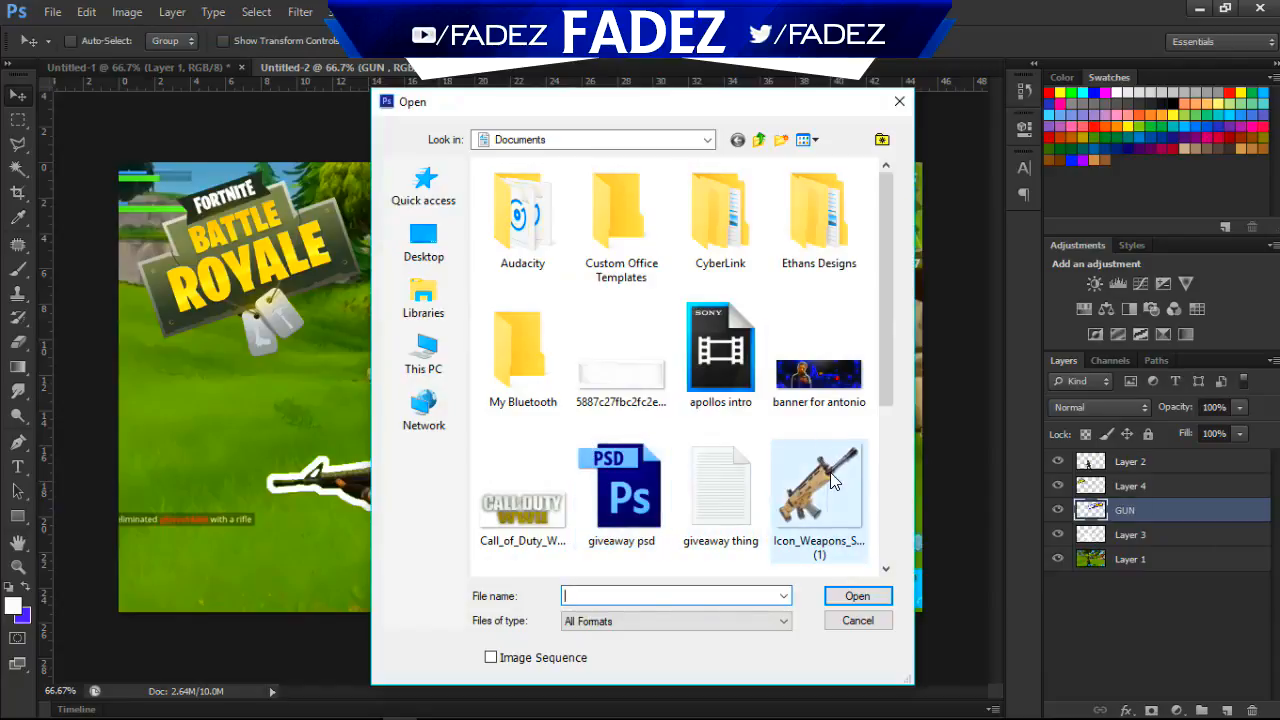
pyautogui.click(830, 474)
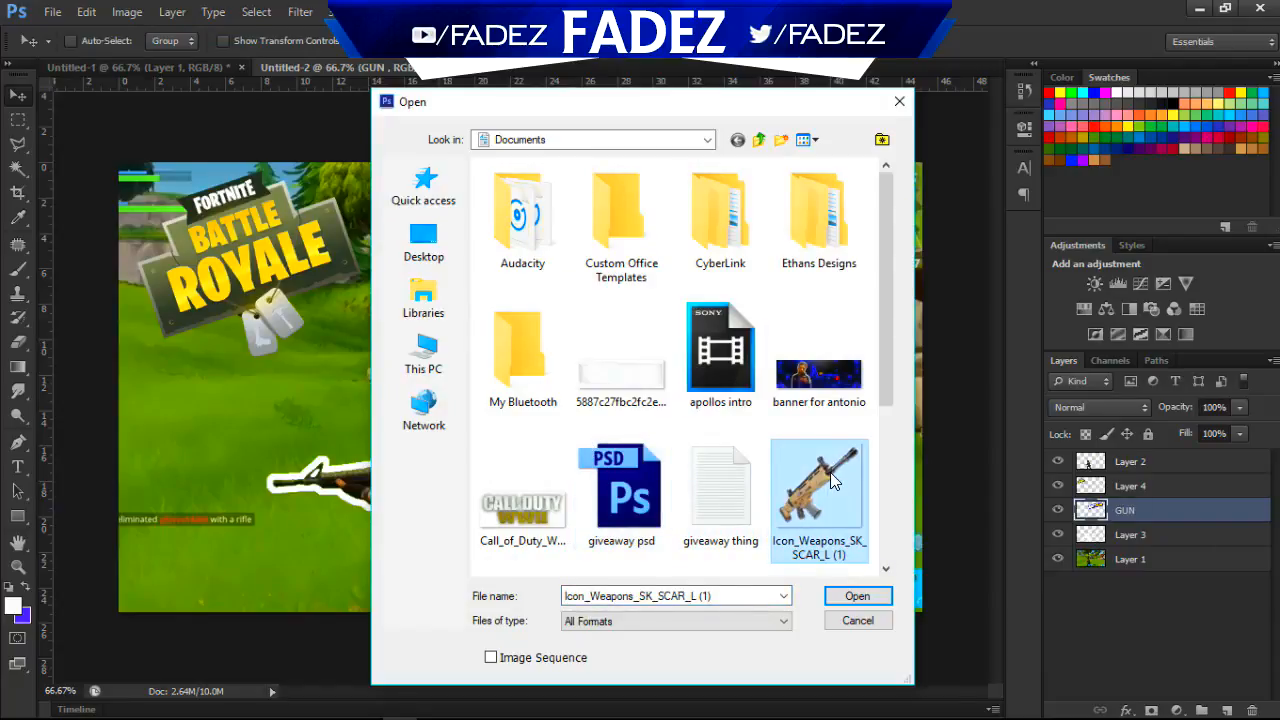
pyautogui.doubleClick(830, 472)
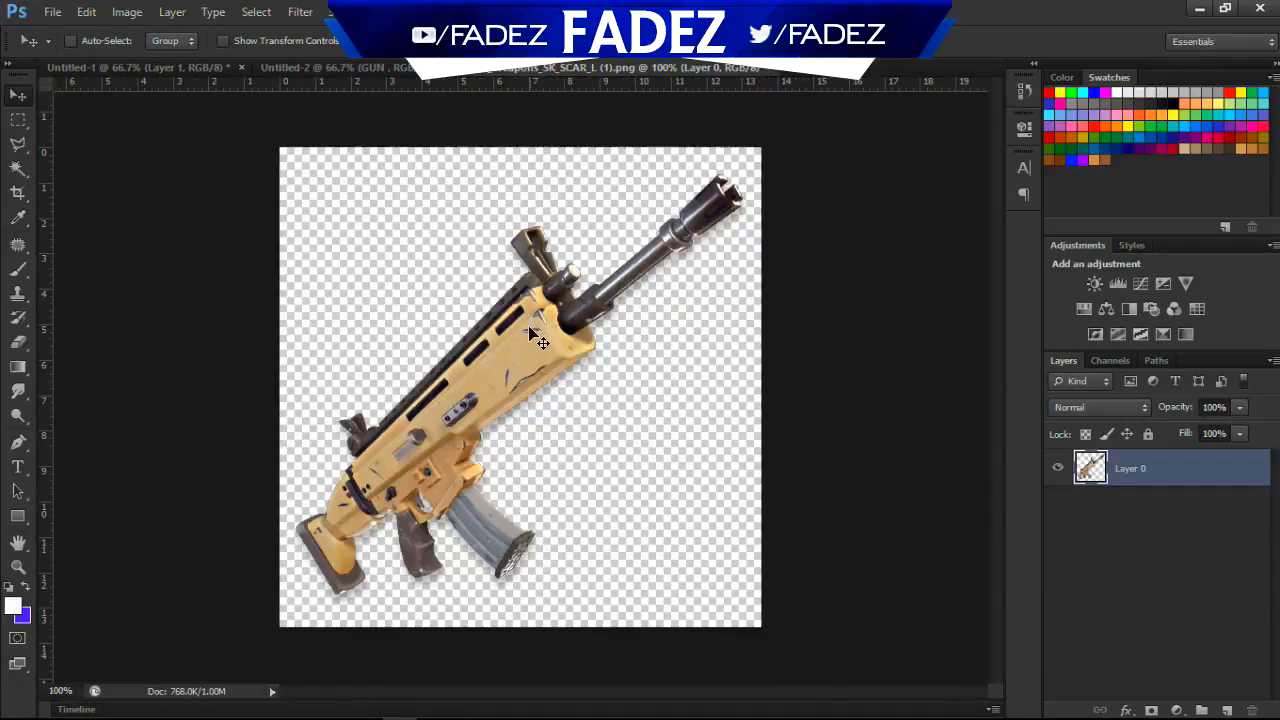
# Bring the SCAR rifle into the thumbnail, scale it to about 56% and place it below the BEST GUN text.
pyautogui.moveTo(434, 257); pyautogui.dragTo(721, 429)
pyautogui.hotkey('ctrl', 't')
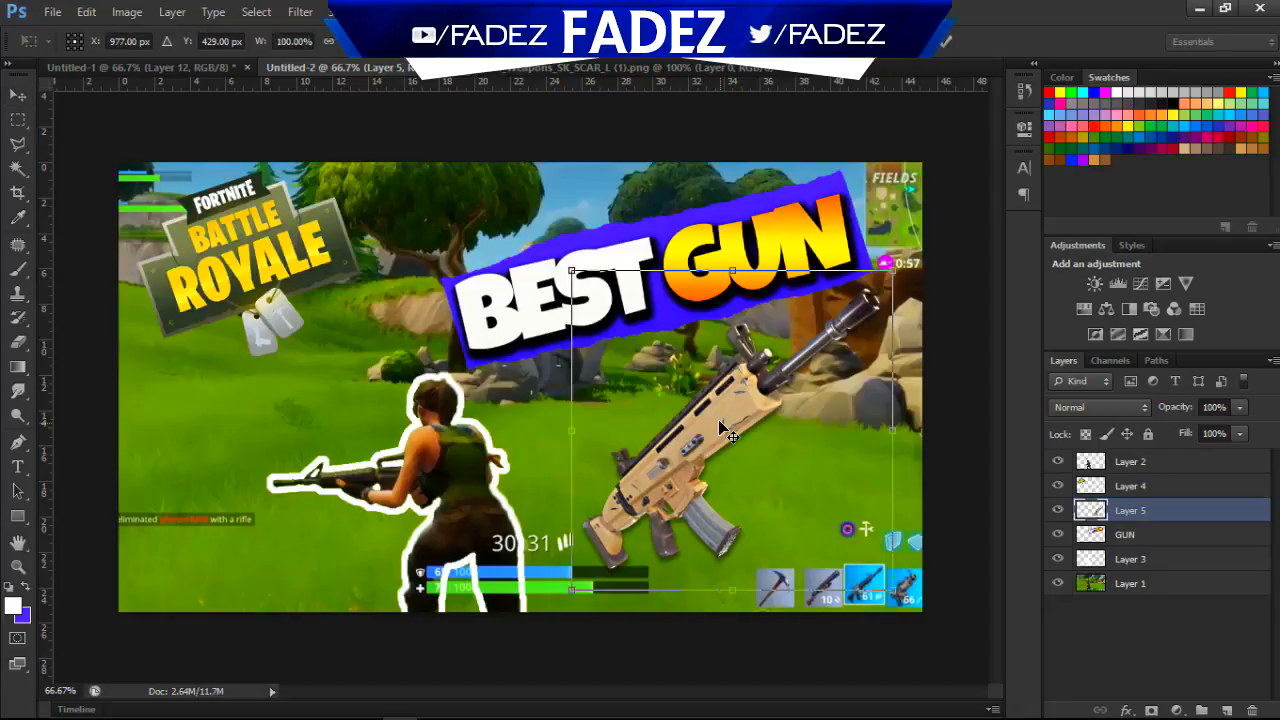
pyautogui.moveTo(898, 592); pyautogui.dragTo(792, 543)
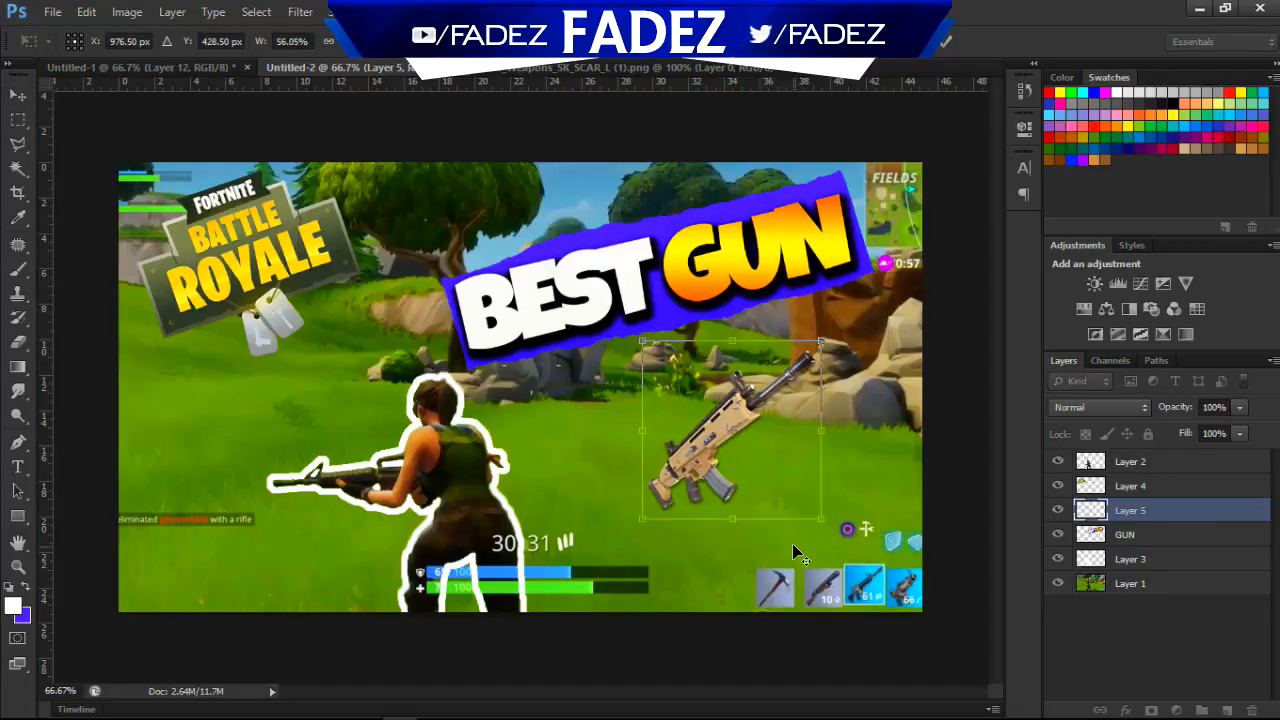
pyautogui.press('Return')
pyautogui.moveTo(737, 474); pyautogui.dragTo(724, 509)
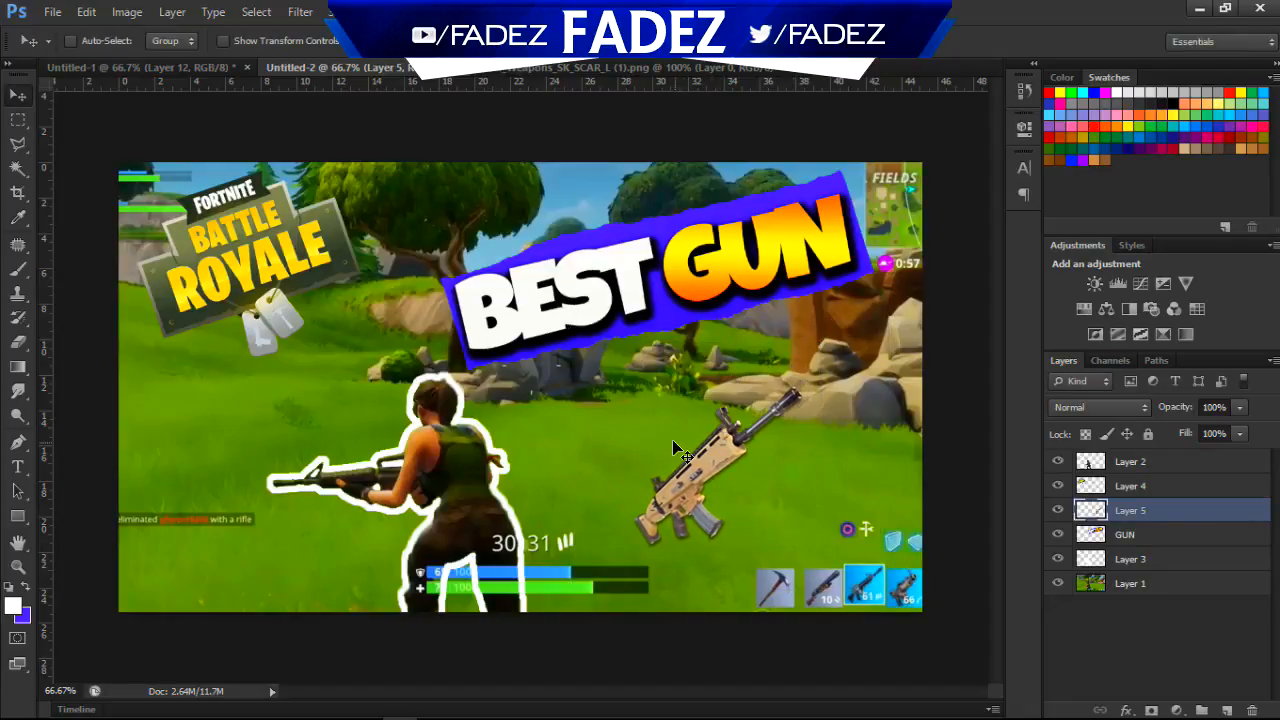
# Add a yellow Color Overlay to the rifle layer and set its blend mode to Overlay.
pyautogui.doubleClick(1193, 513)
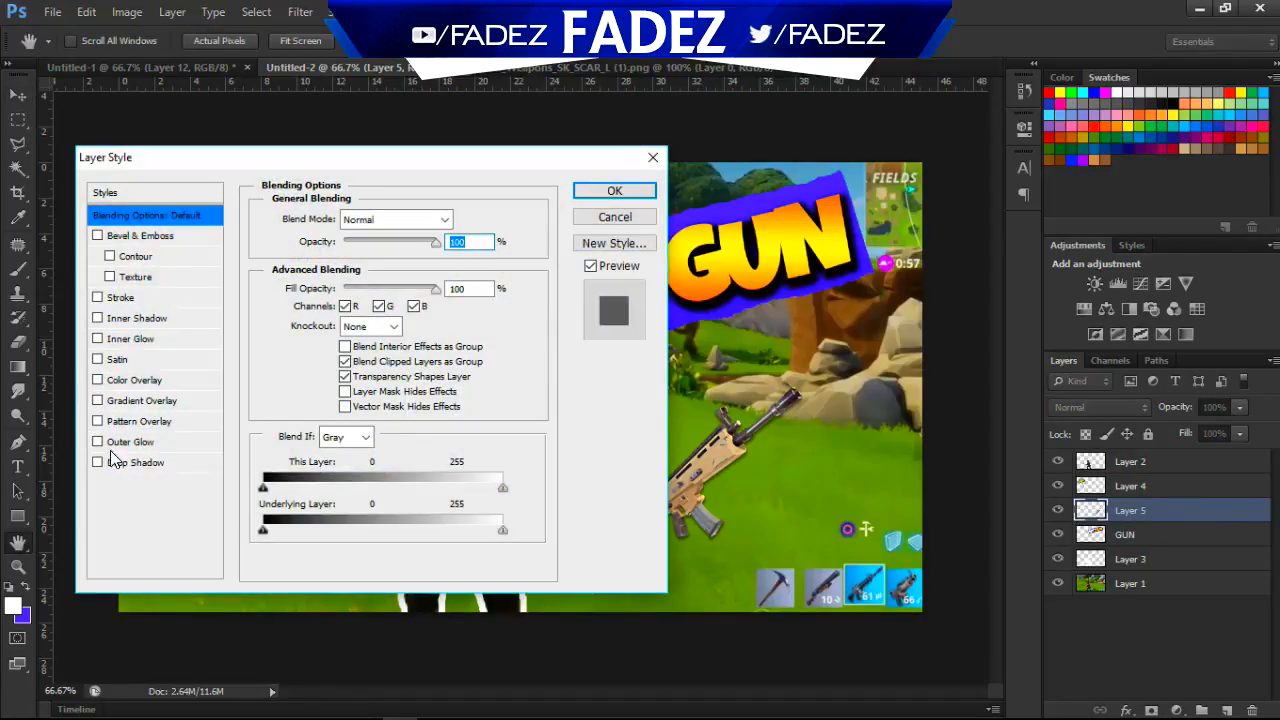
pyautogui.click(98, 381)
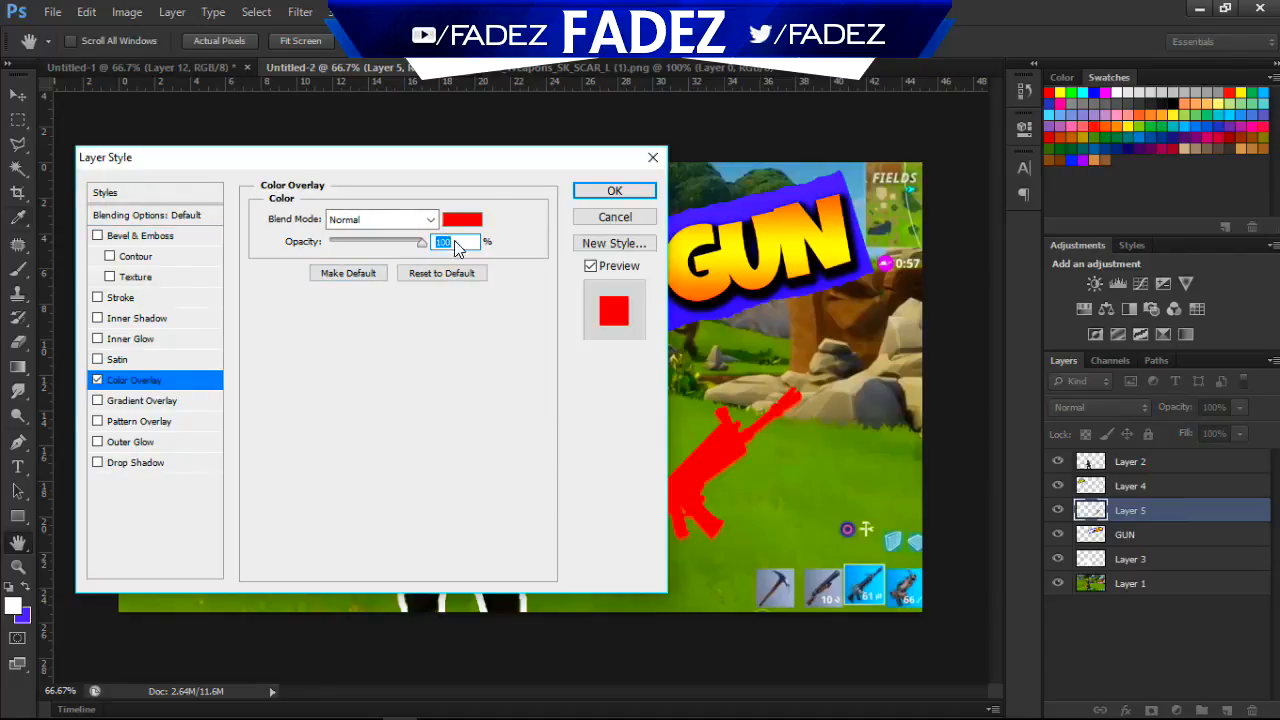
pyautogui.click(462, 219)
pyautogui.click(421, 487)
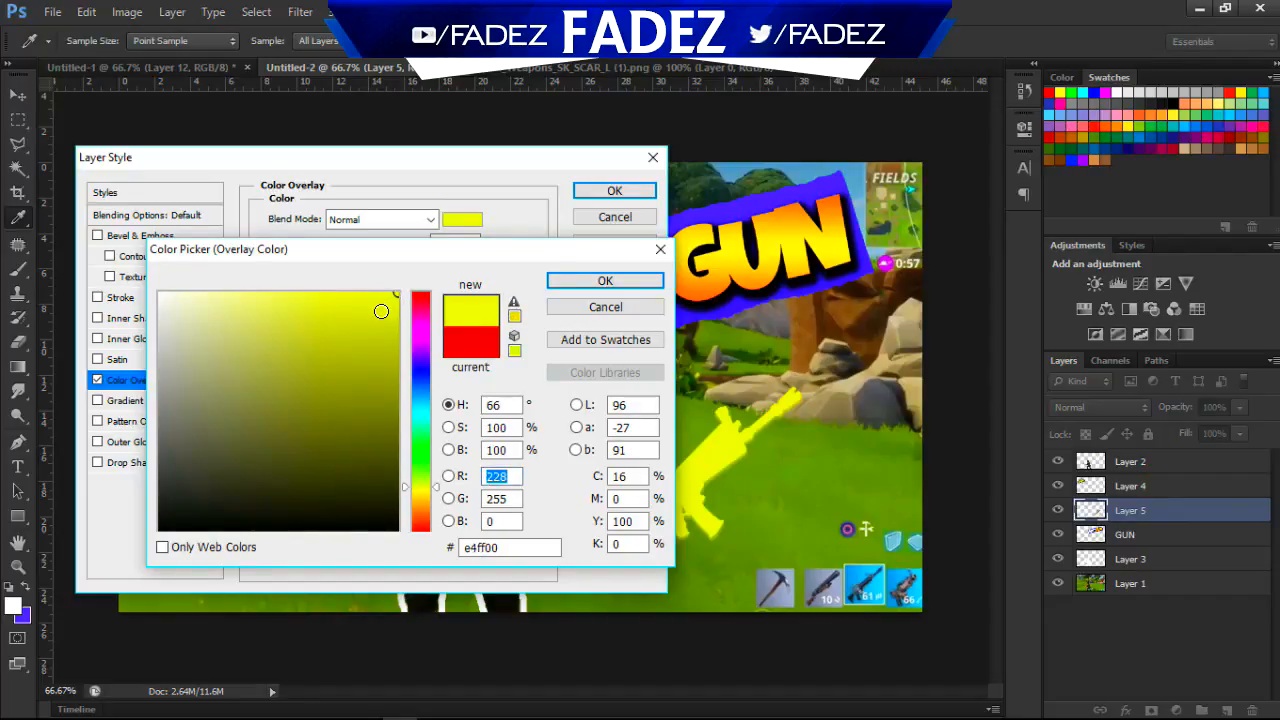
pyautogui.moveTo(381, 311); pyautogui.dragTo(355, 306)
pyautogui.click(618, 274)
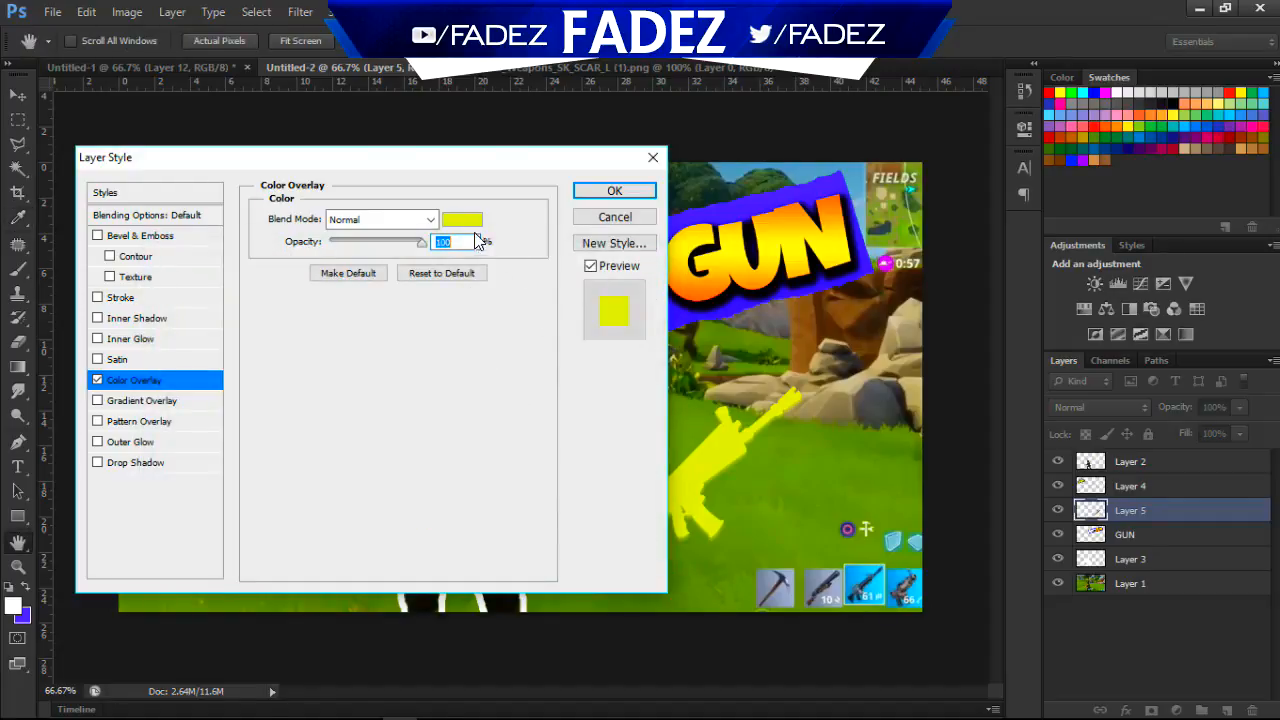
pyautogui.click(430, 219)
pyautogui.click(361, 460)
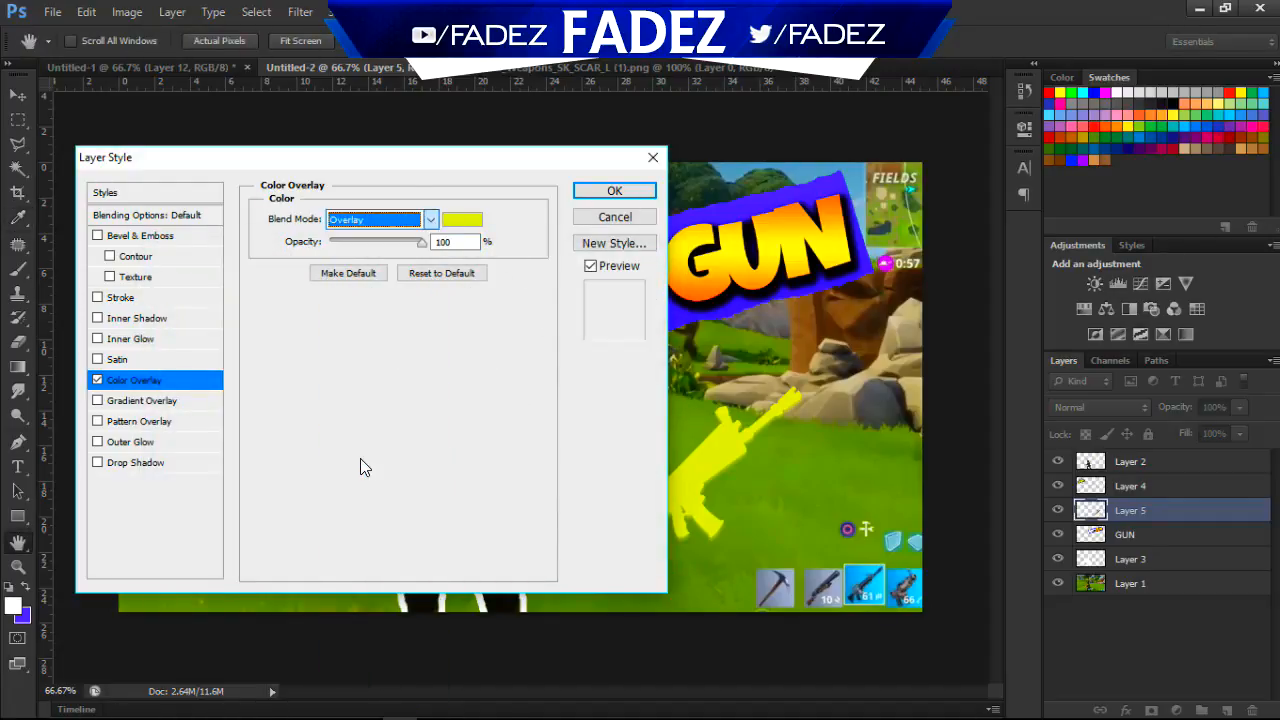
# Change the rifle's overlay color to a warmer, golden yellow and set the overlay opacity to 81%.
pyautogui.click(466, 219)
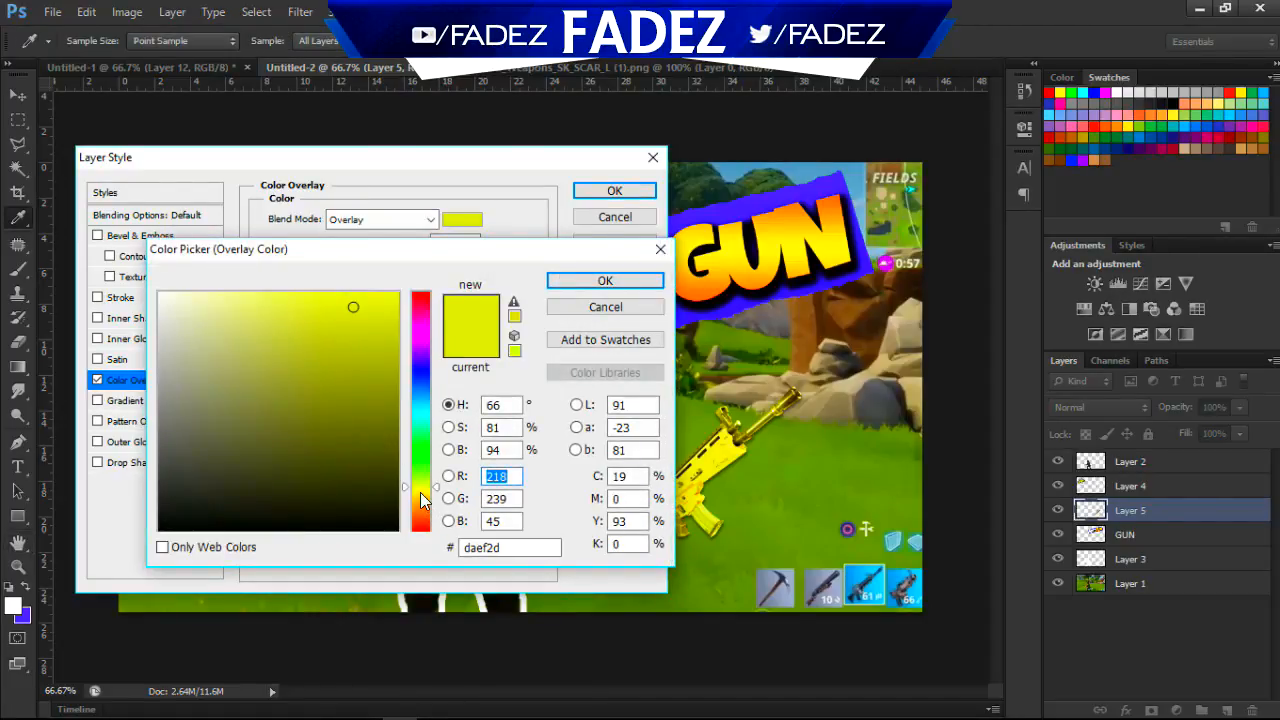
pyautogui.click(420, 491)
pyautogui.moveTo(377, 326)
pyautogui.mouseDown()
pyautogui.moveTo(423, 306)
pyautogui.moveTo(430, 369)
pyautogui.moveTo(441, 317)
pyautogui.moveTo(505, 305)
pyautogui.mouseUp()
pyautogui.click(590, 284)
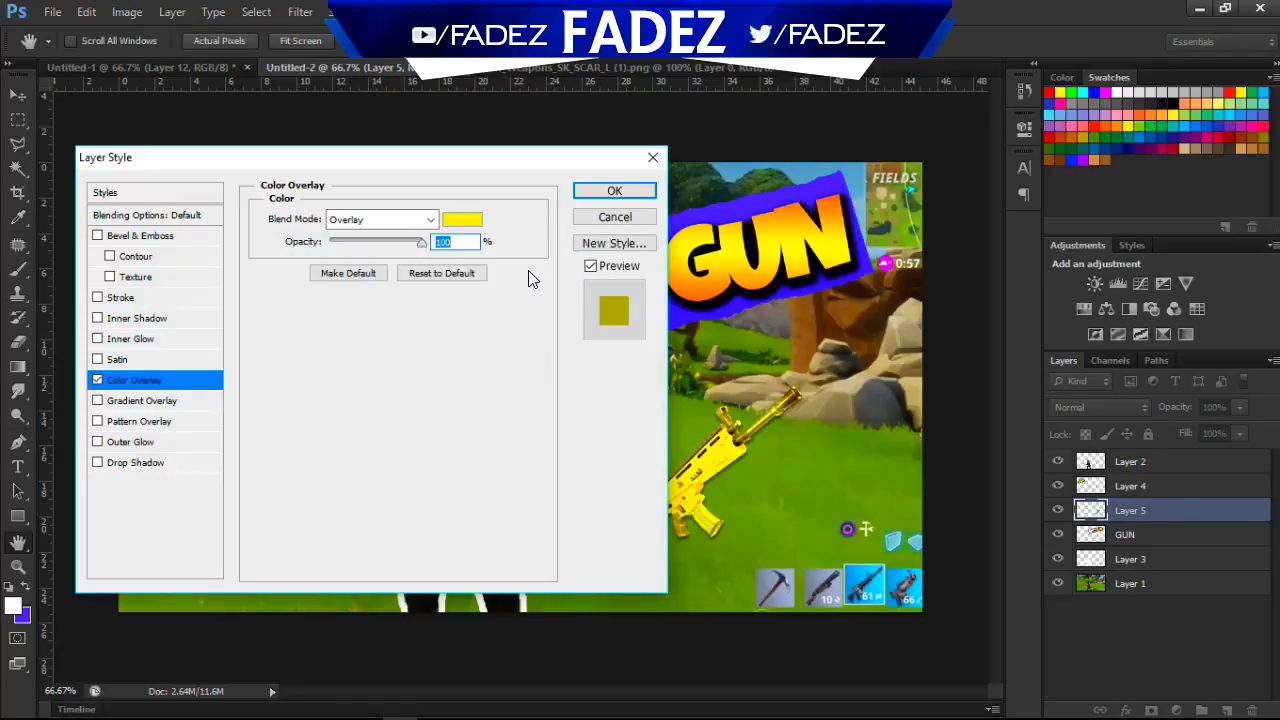
pyautogui.moveTo(415, 248); pyautogui.dragTo(402, 243)
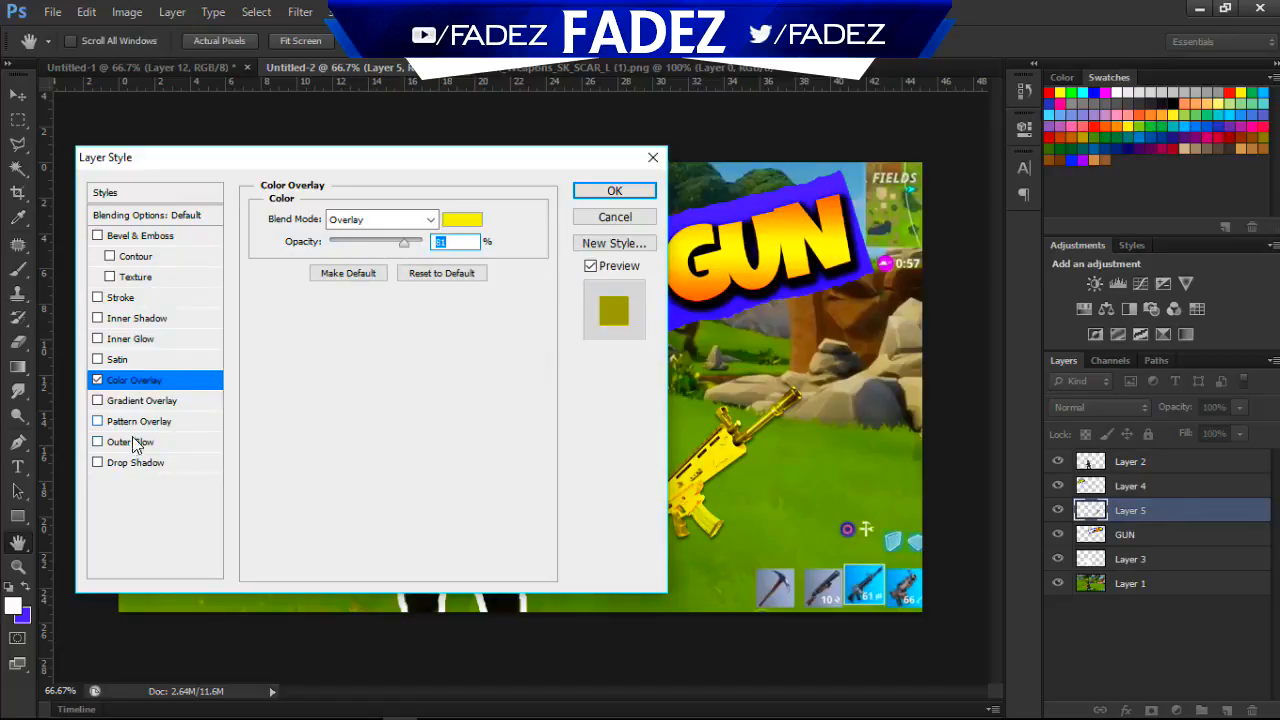
# Add a black outside stroke to the rifle layer with a size of 2 px.
pyautogui.click(98, 298)
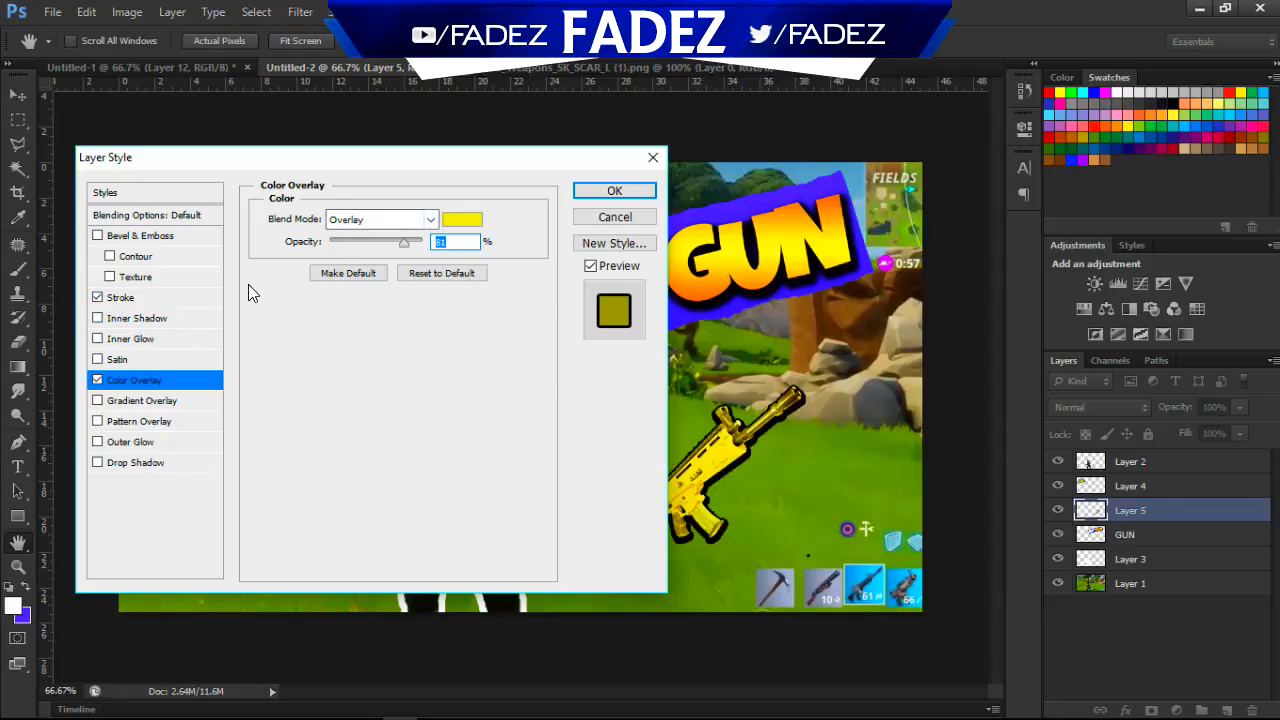
pyautogui.click(160, 298)
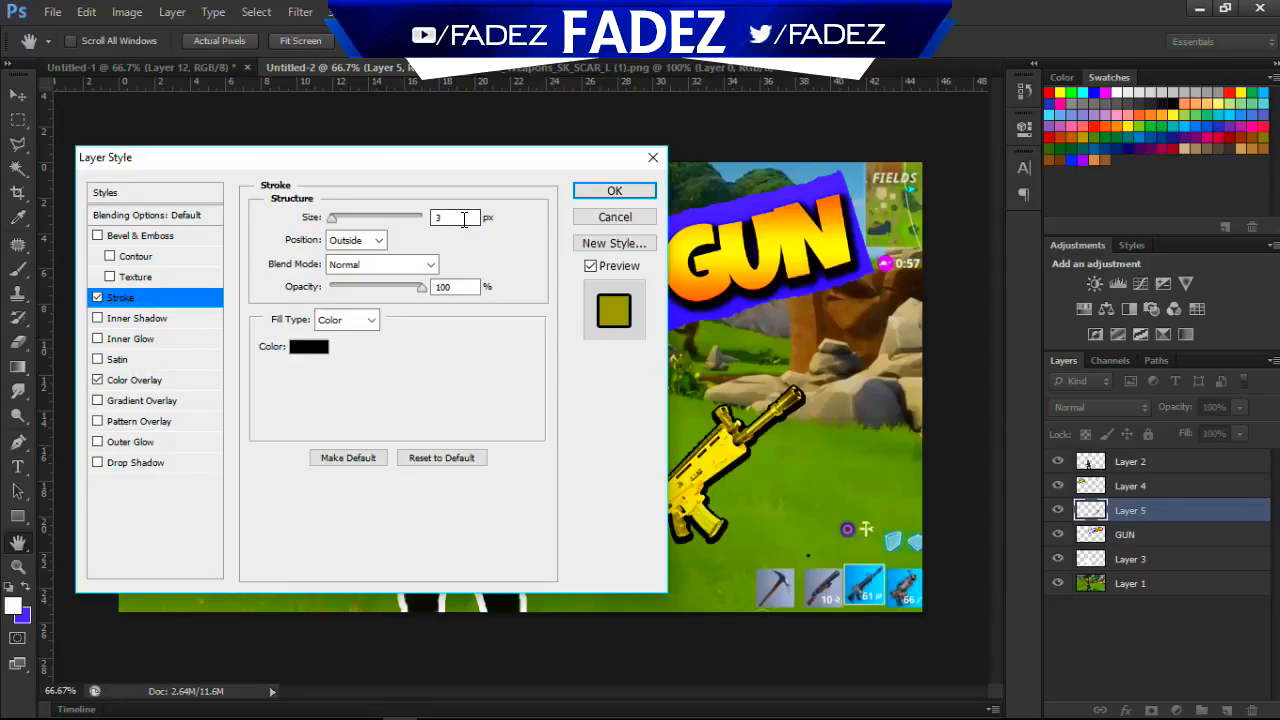
pyautogui.doubleClick(463, 219)
pyautogui.write('1')
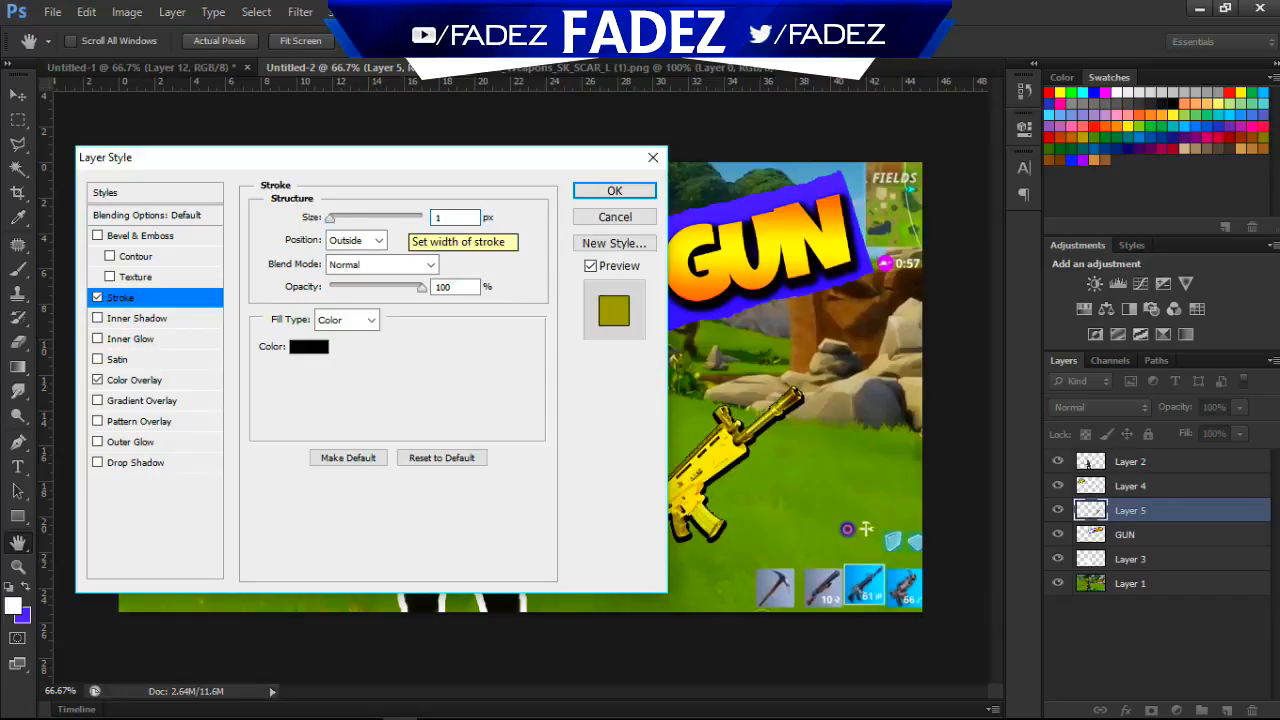
pyautogui.press('BackSpace')
pyautogui.write('2')
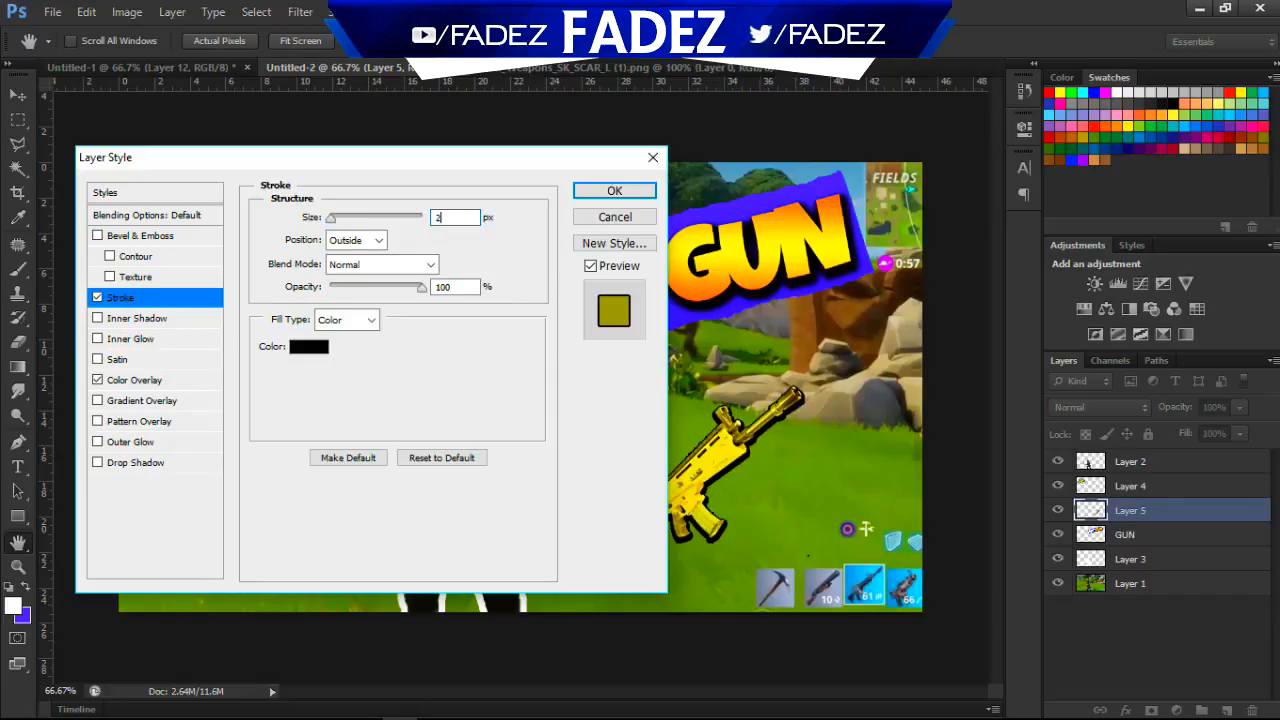
pyautogui.press('Return')
# Add a bright yellow outer glow to the rifle layer with 100% opacity, 21% spread and a size of 24 px.
pyautogui.click(130, 441)
pyautogui.moveTo(388, 243); pyautogui.dragTo(422, 243)
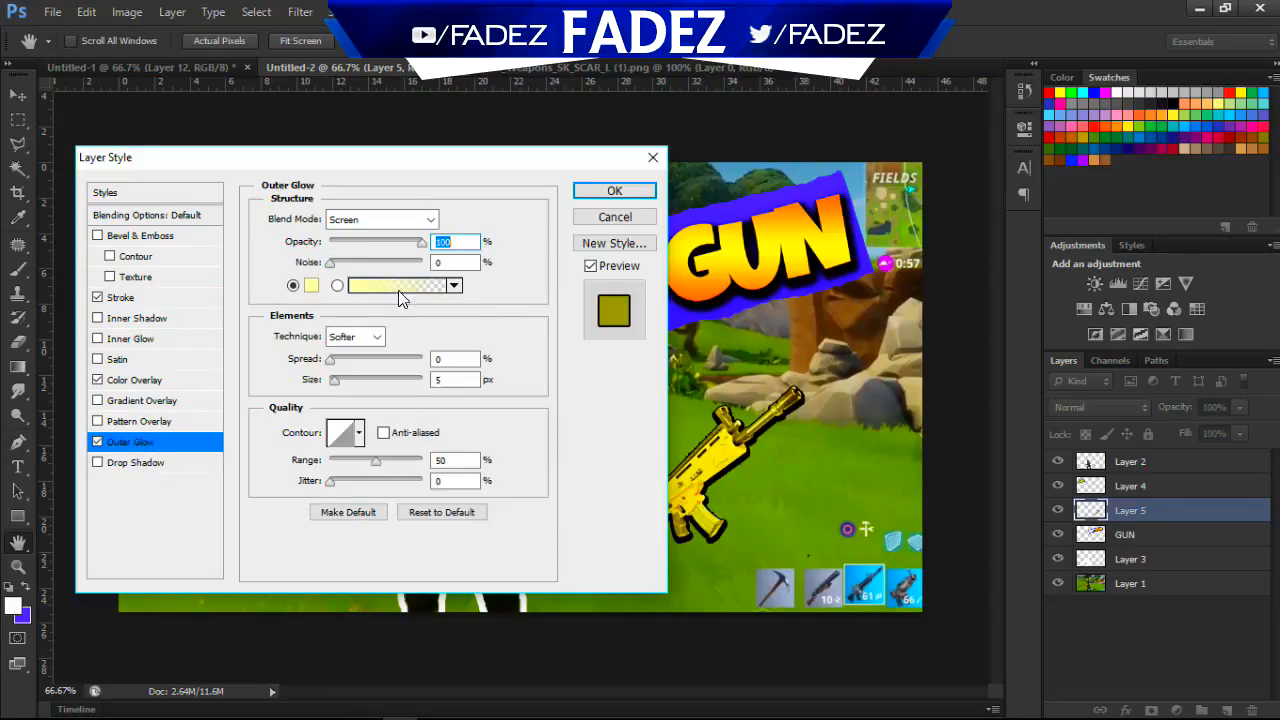
pyautogui.click(311, 285)
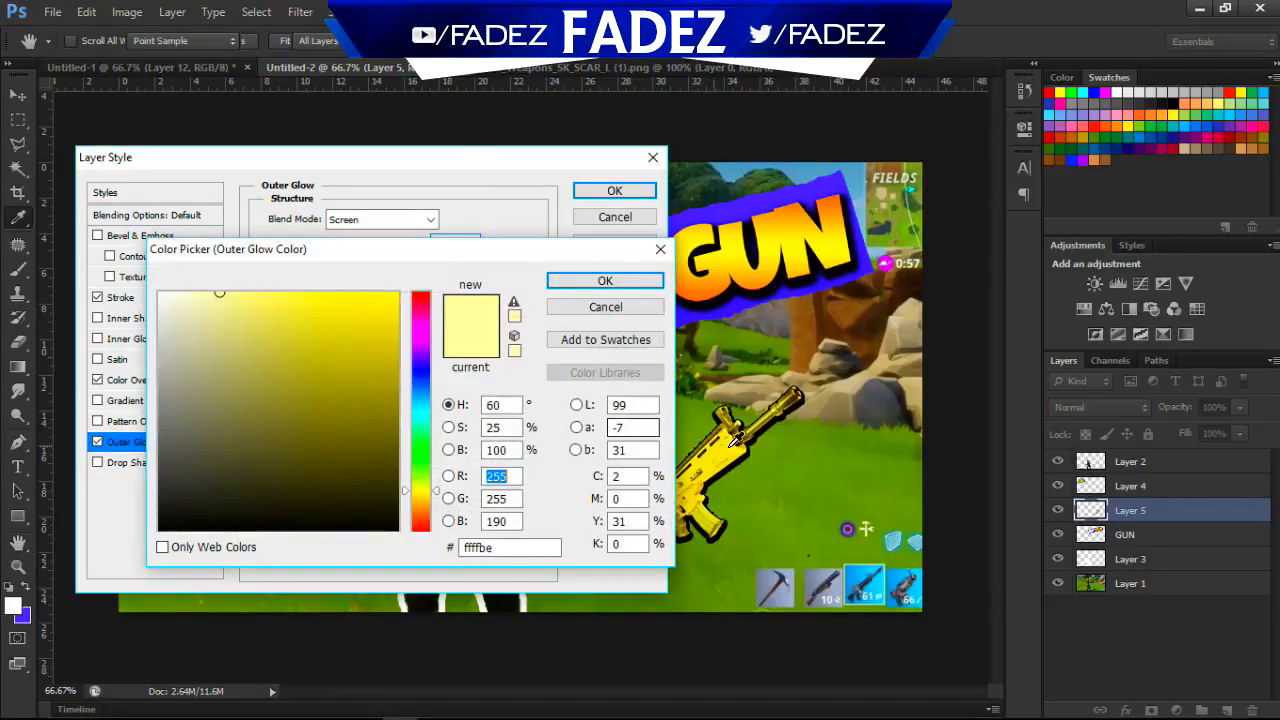
pyautogui.click(712, 414)
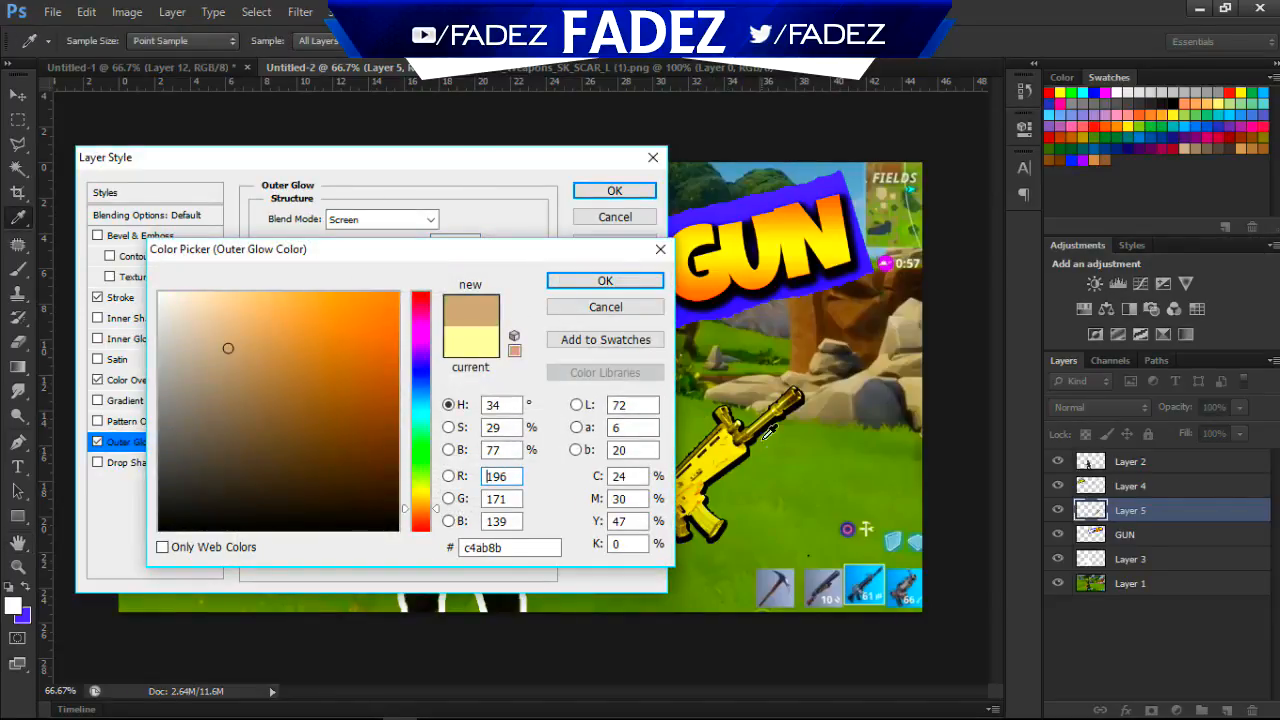
pyautogui.click(785, 402)
pyautogui.click(782, 405)
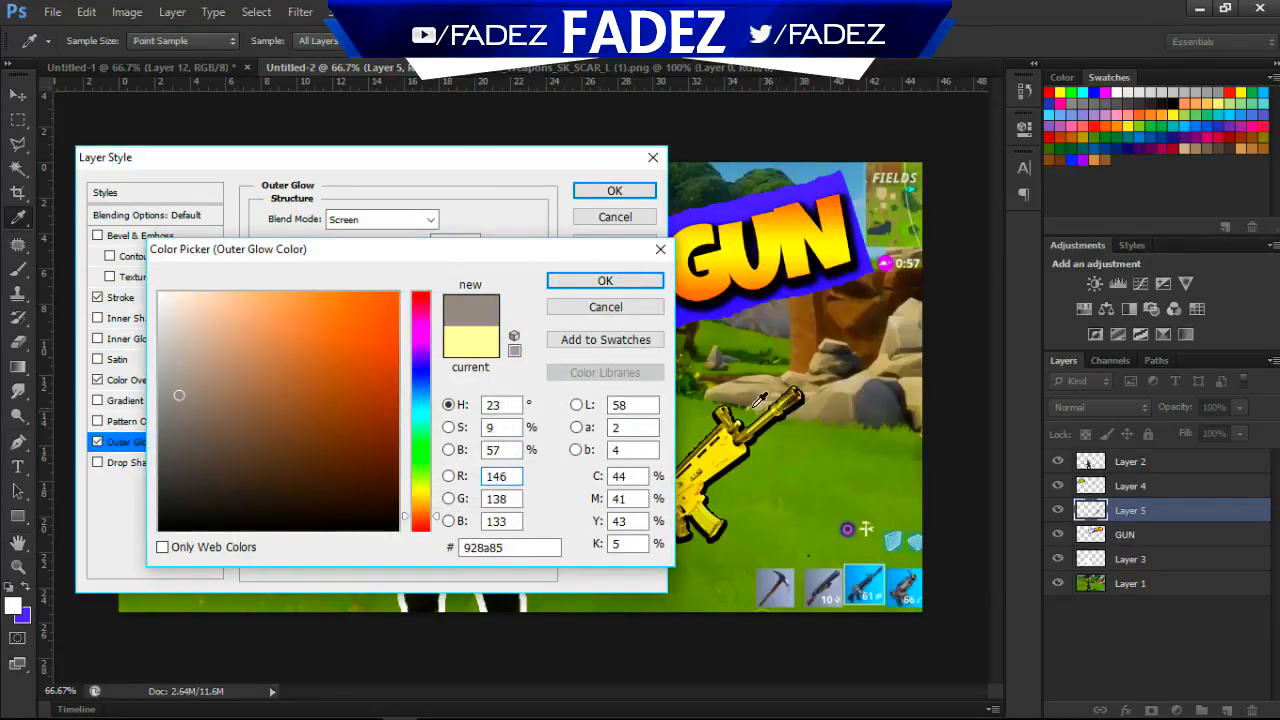
pyautogui.moveTo(421, 505); pyautogui.dragTo(416, 488)
pyautogui.moveTo(326, 422); pyautogui.dragTo(543, 229)
pyautogui.click(603, 281)
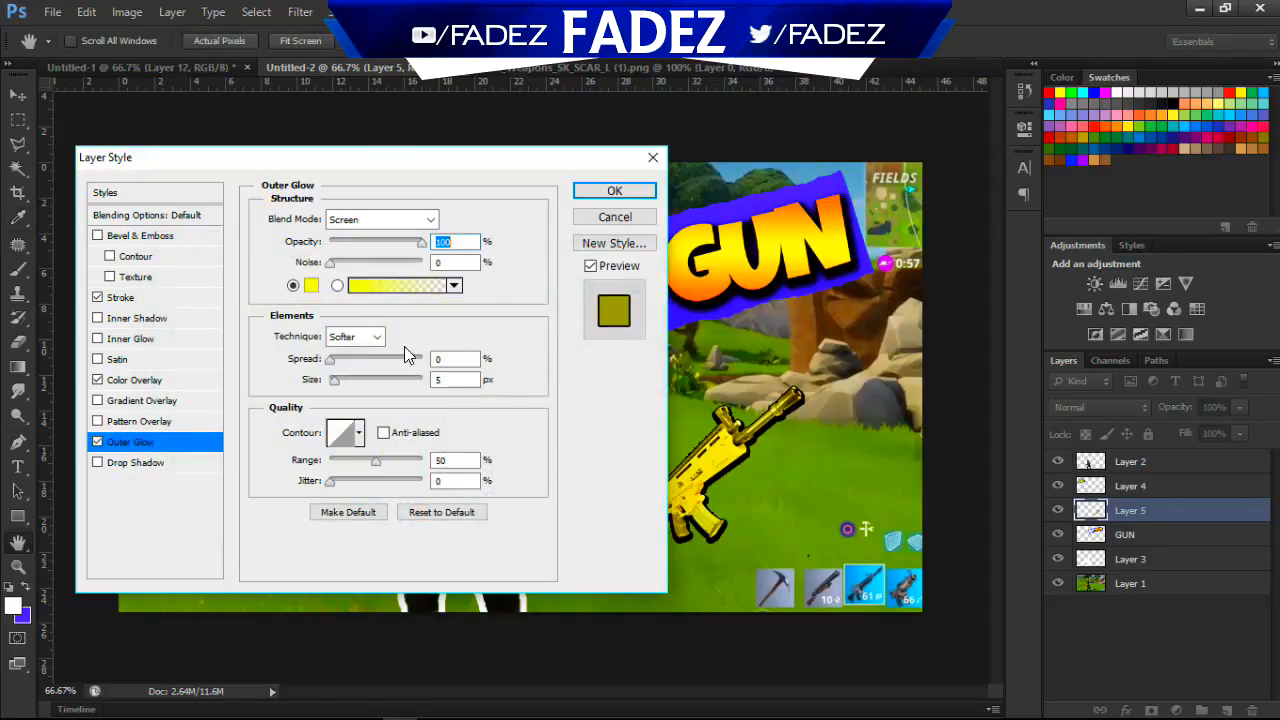
pyautogui.moveTo(338, 364)
pyautogui.mouseDown()
pyautogui.moveTo(370, 374)
pyautogui.moveTo(343, 376)
pyautogui.mouseUp()
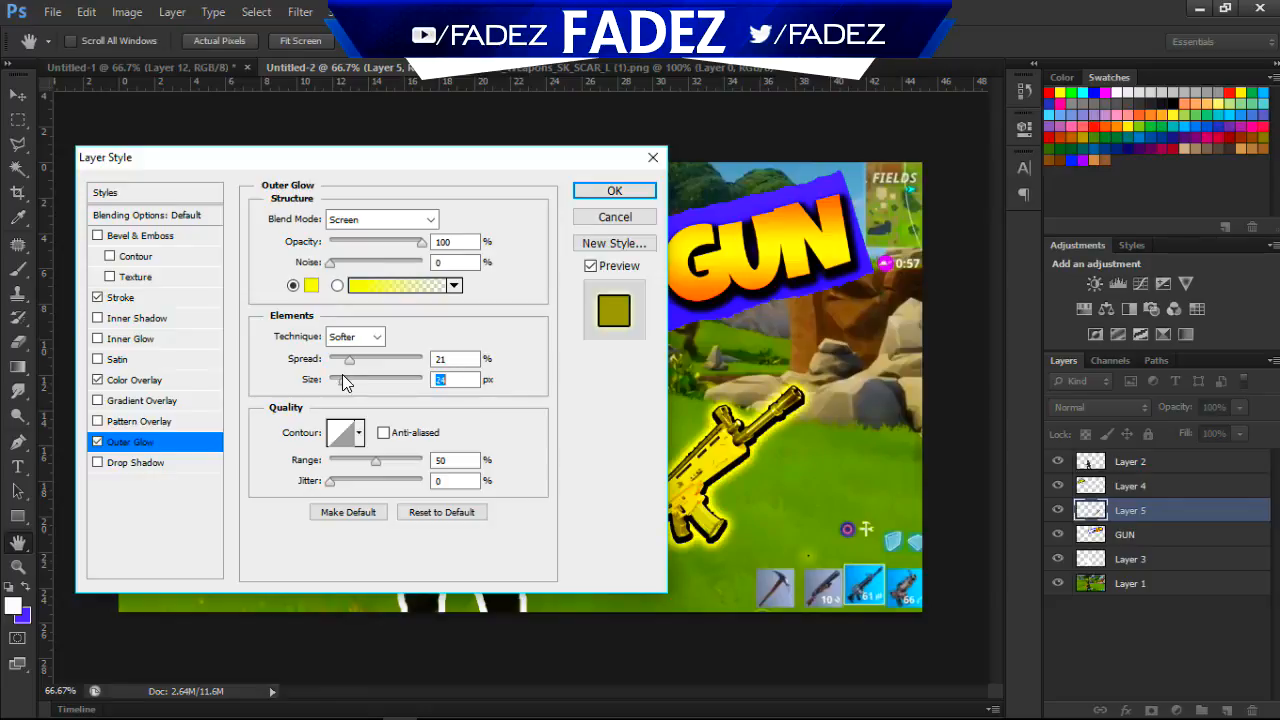
pyautogui.click(616, 190)
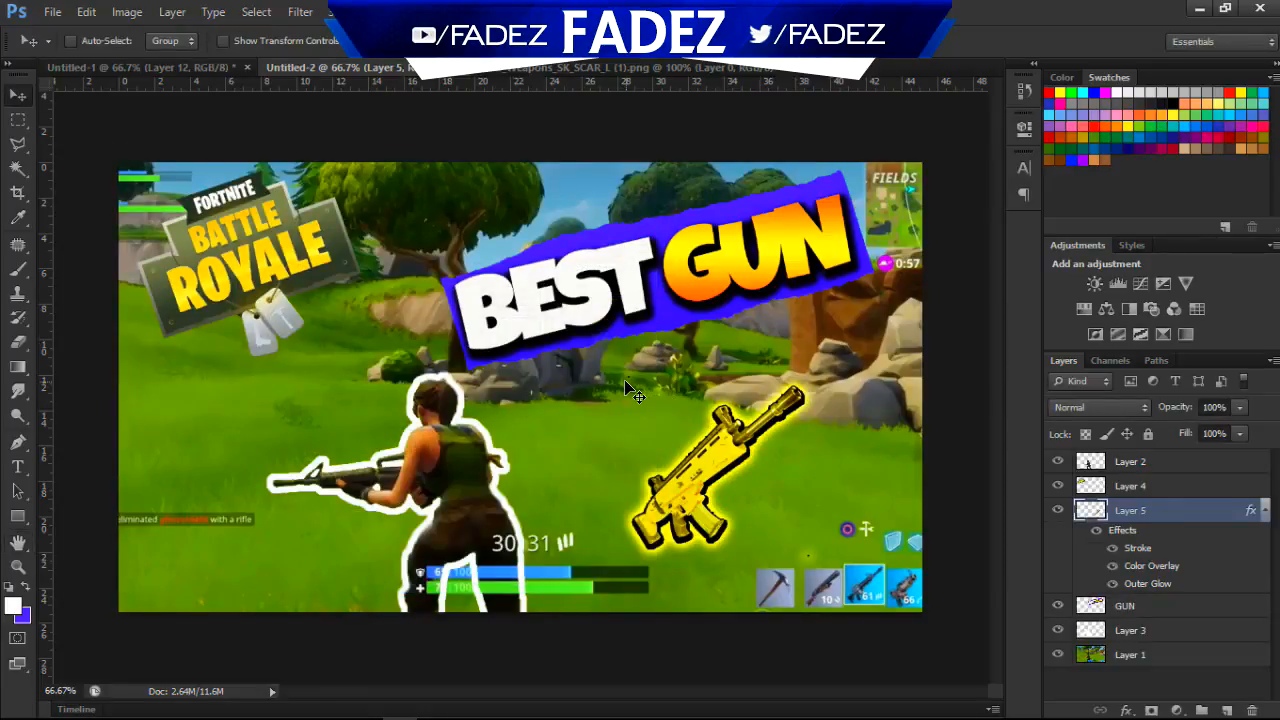
# Move the golden rifle slightly upward, closer to the BEST GUN text.
pyautogui.press('e')
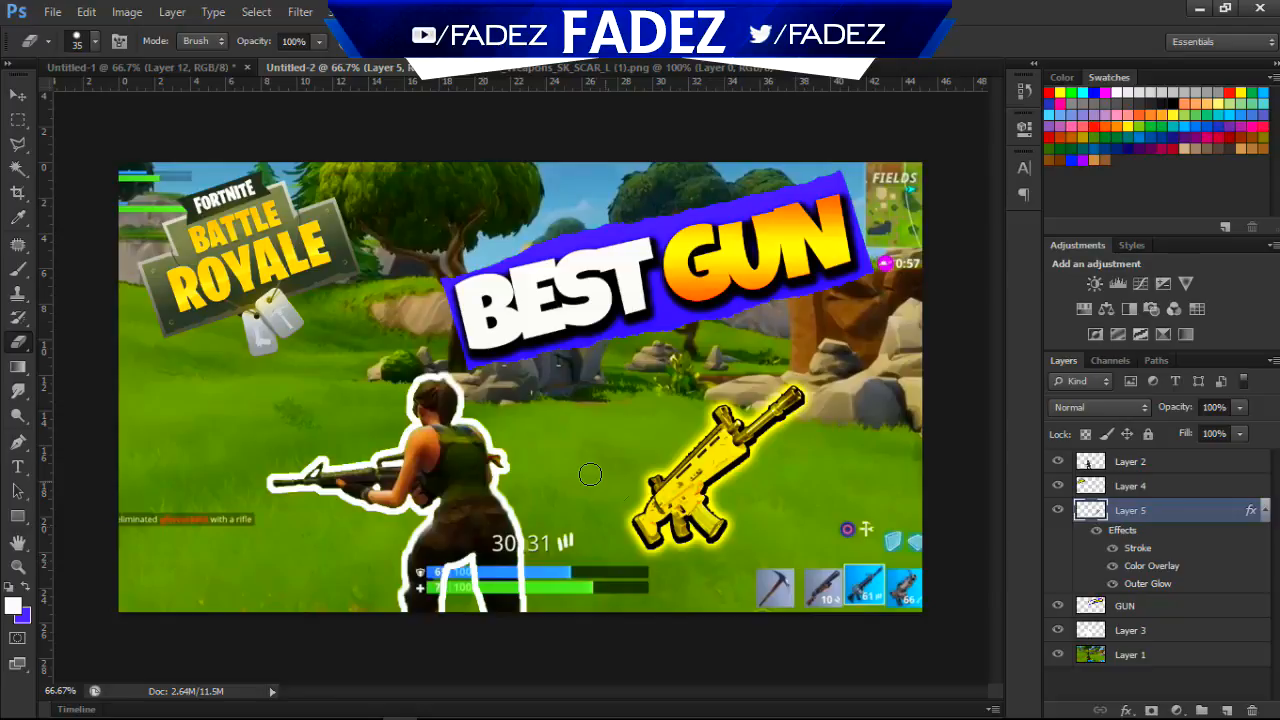
pyautogui.press('v')
pyautogui.moveTo(688, 502); pyautogui.dragTo(676, 481)
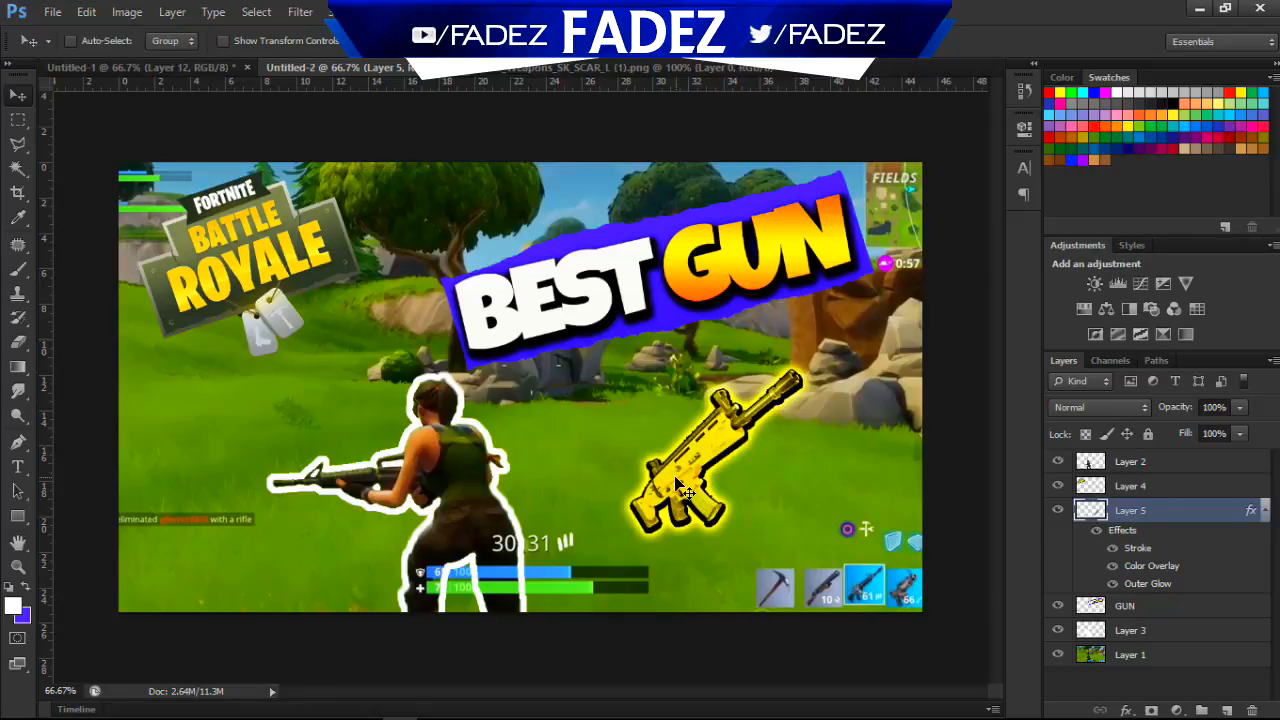
# Switch to Chrome and search Google Images for "circle croos".
pyautogui.hotkey('alt', 'Tab')
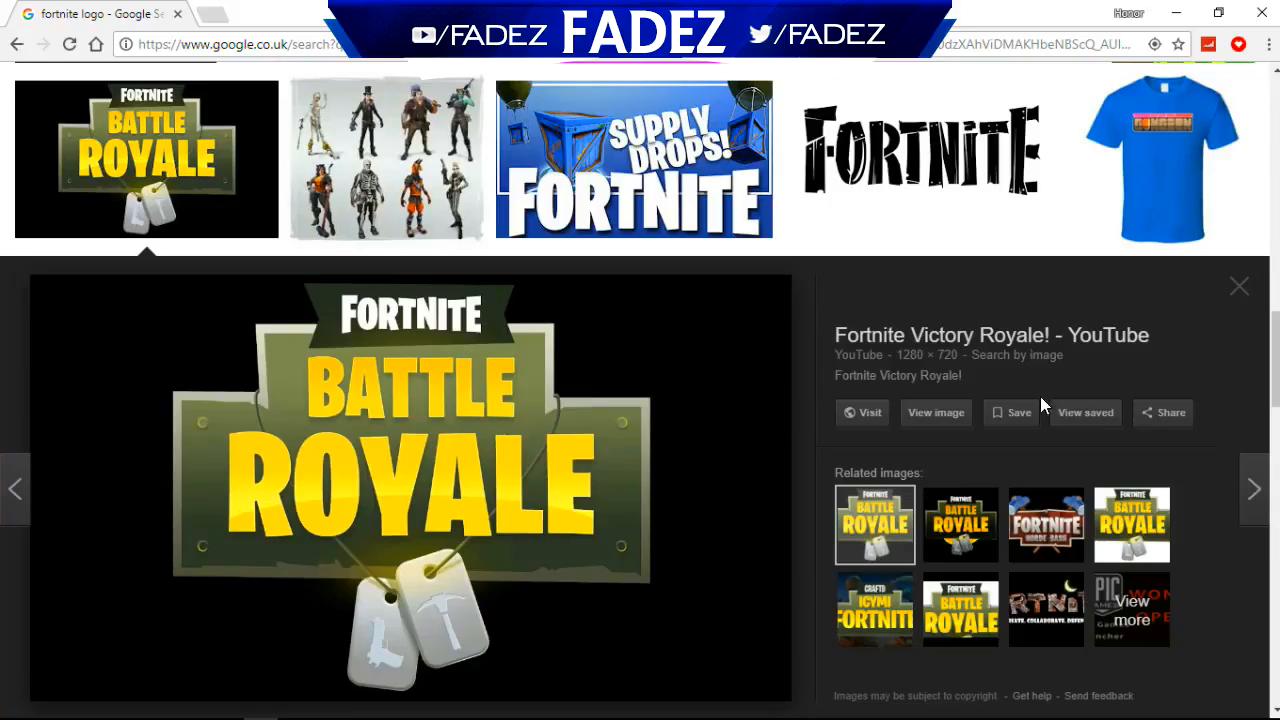
pyautogui.scroll(1, 1040, 396)
pyautogui.scroll(10, 395, 165)
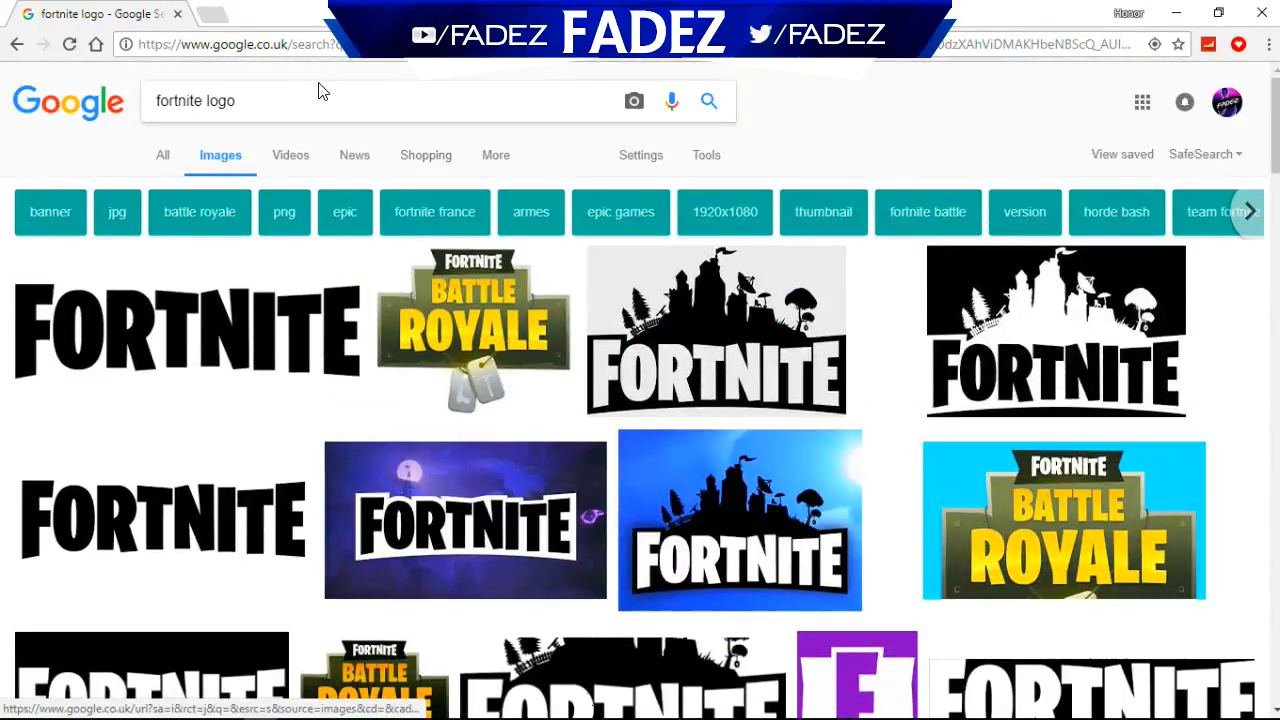
pyautogui.tripleClick(322, 90)
pyautogui.write('cir')
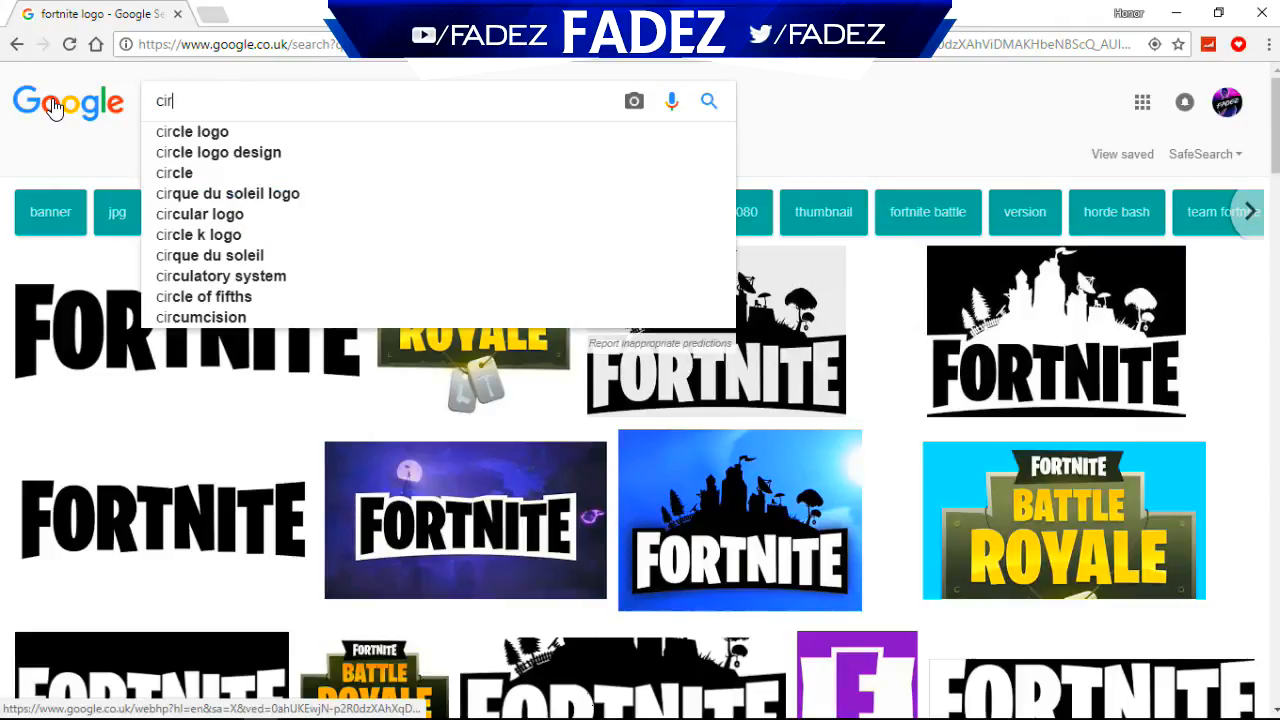
pyautogui.write('clee')
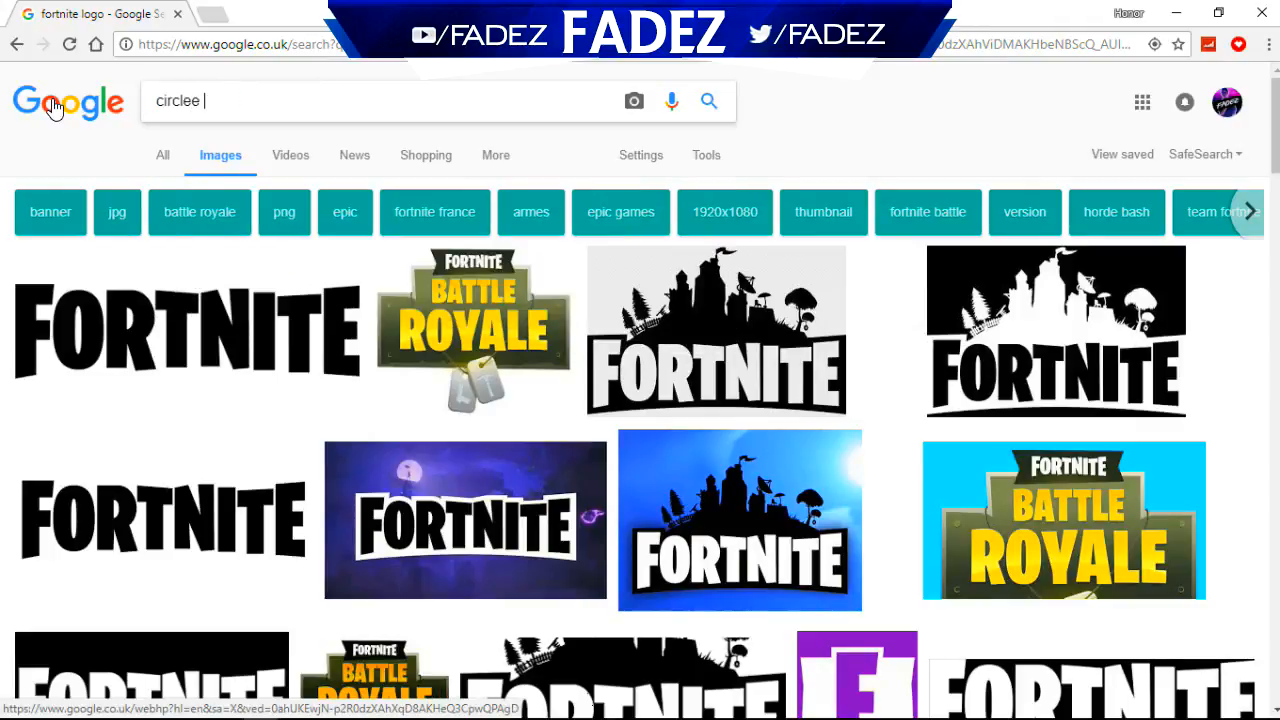
pyautogui.press('BackSpace')
pyautogui.write('v')
pyautogui.press('BackSpace')
pyautogui.write('x')
pyautogui.press('BackSpace')
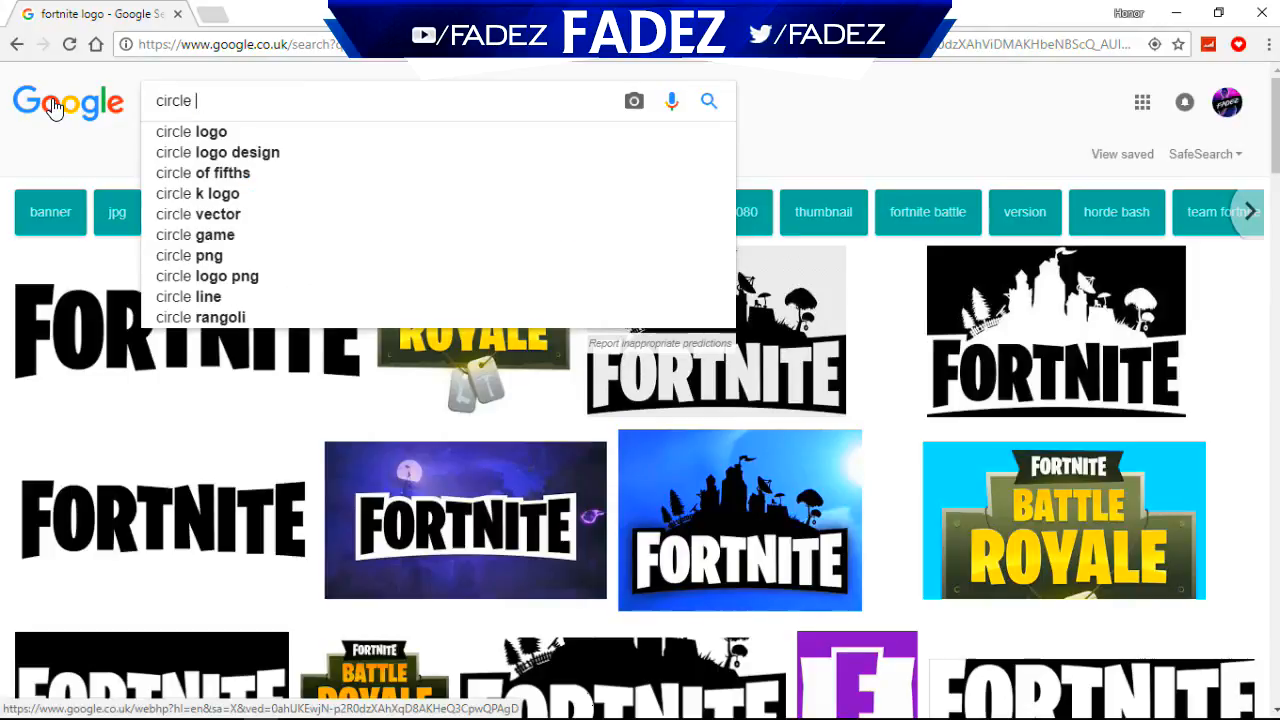
pyautogui.write('croos')
pyautogui.press('Return')
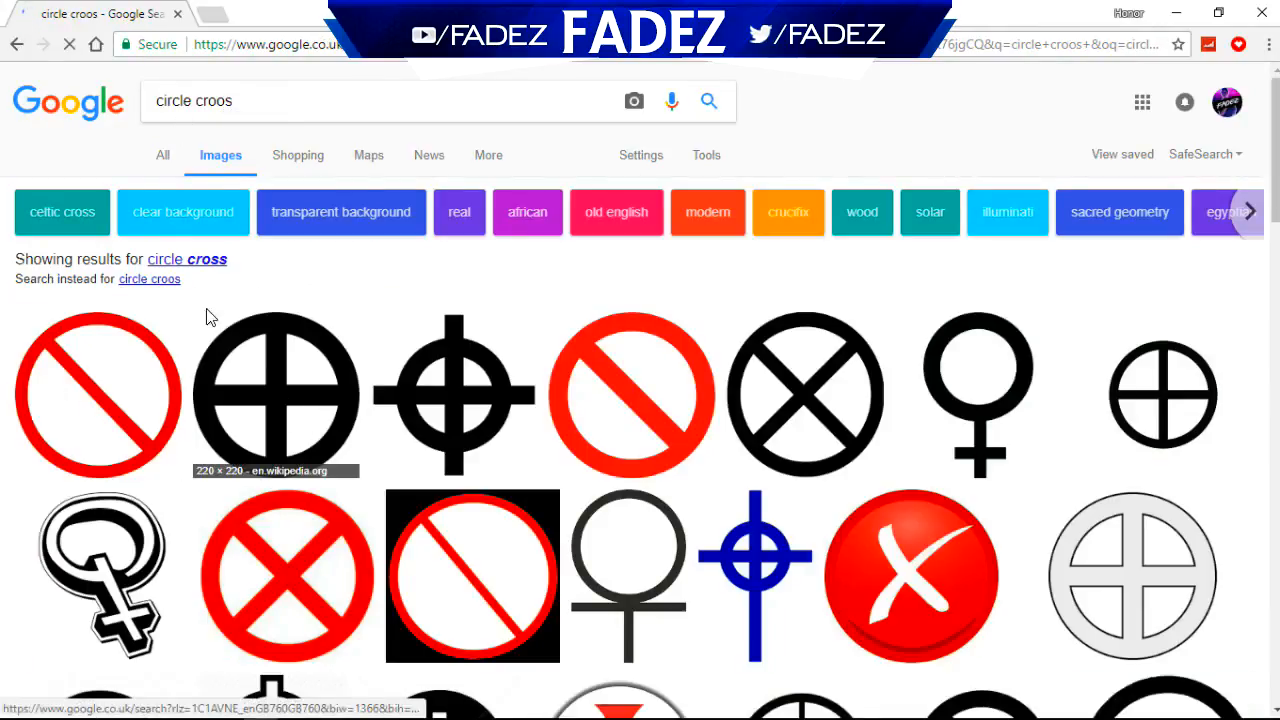
# Copy the first red circle cross image from the results and paste it into the Photoshop thumbnail.
pyautogui.click(120, 453)
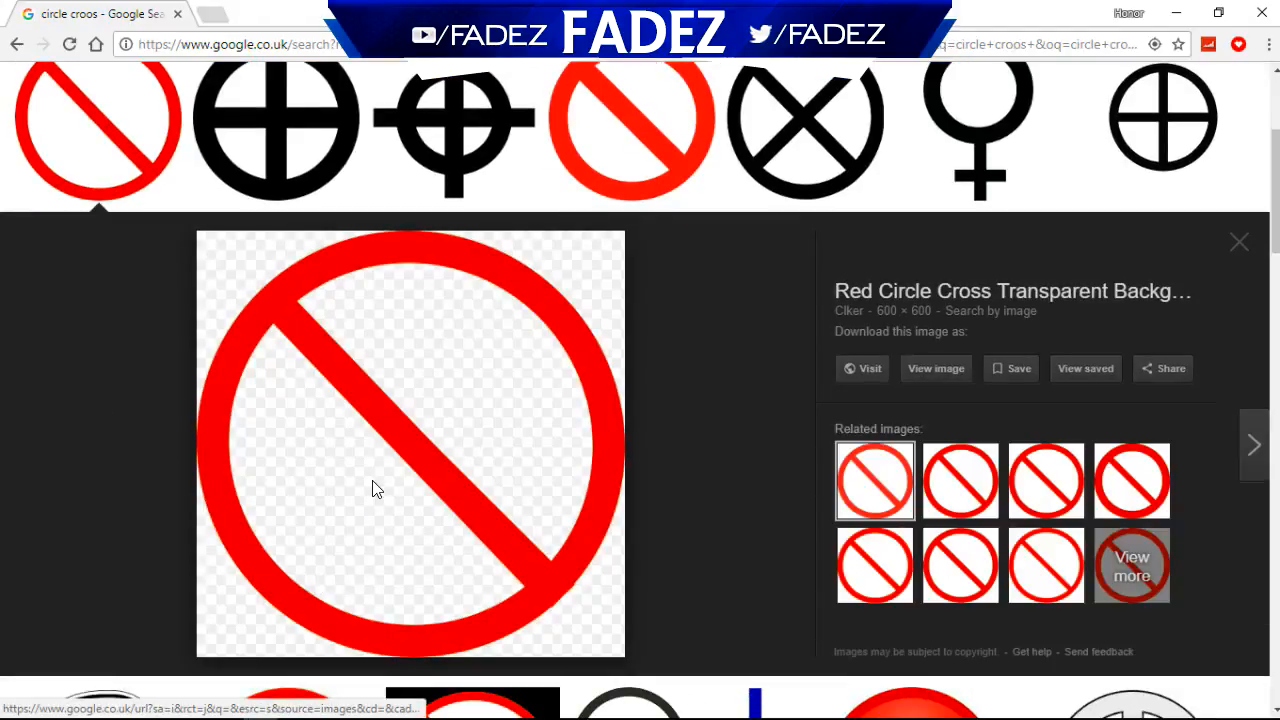
pyautogui.rightClick(372, 485)
pyautogui.click(430, 391)
pyautogui.hotkey('alt', 'Tab')
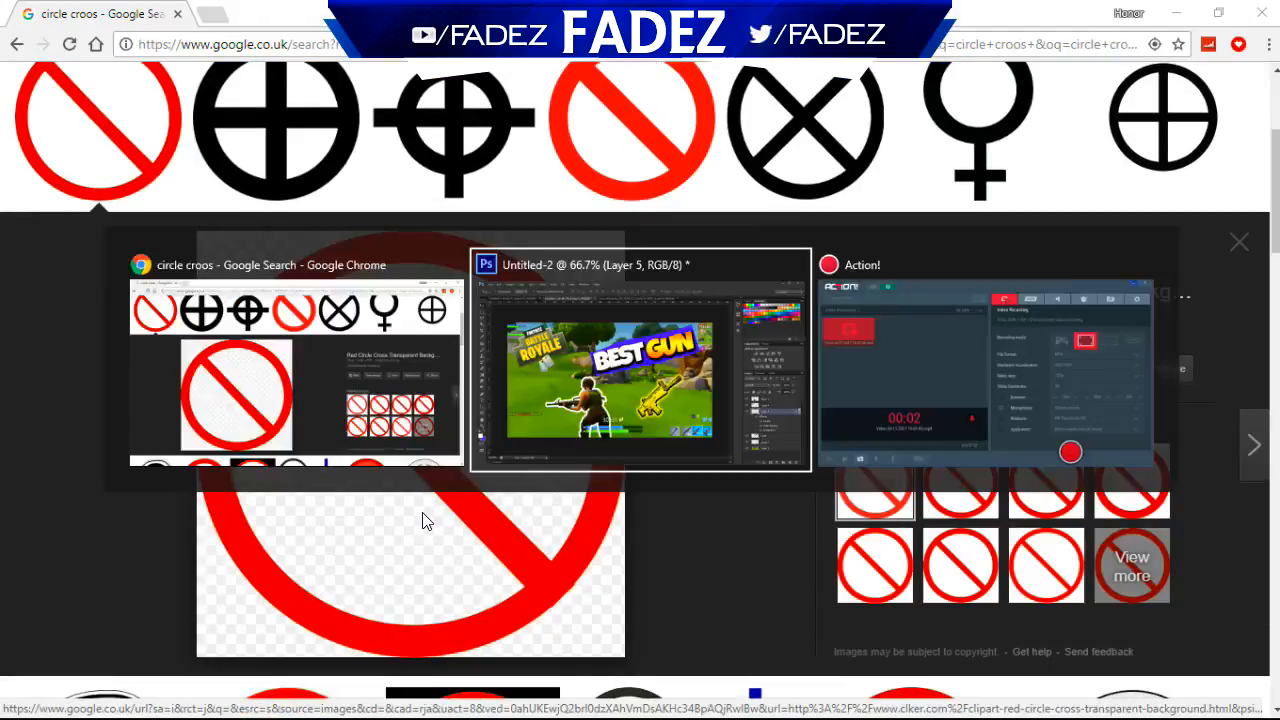
pyautogui.hotkey('ctrl', 'v')
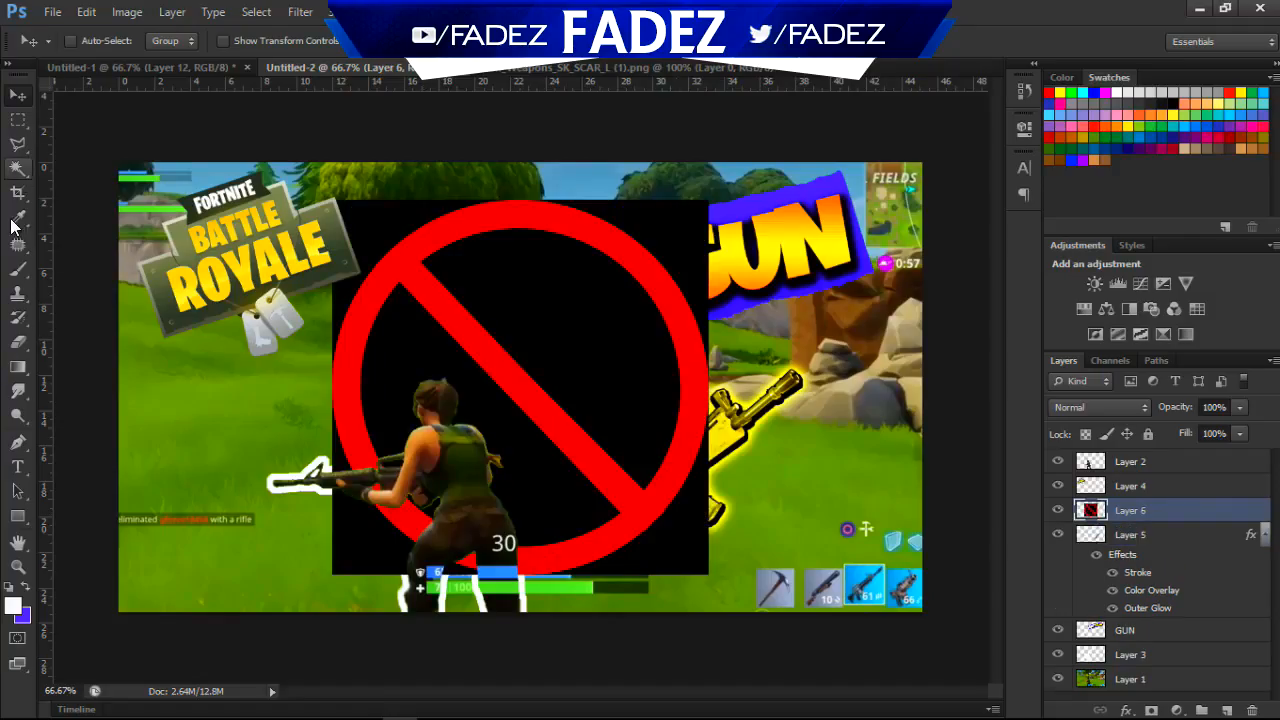
# Select all the black areas inside and around the pasted red circle with the Magic Wand.
pyautogui.click(17, 167)
pyautogui.click(369, 249)
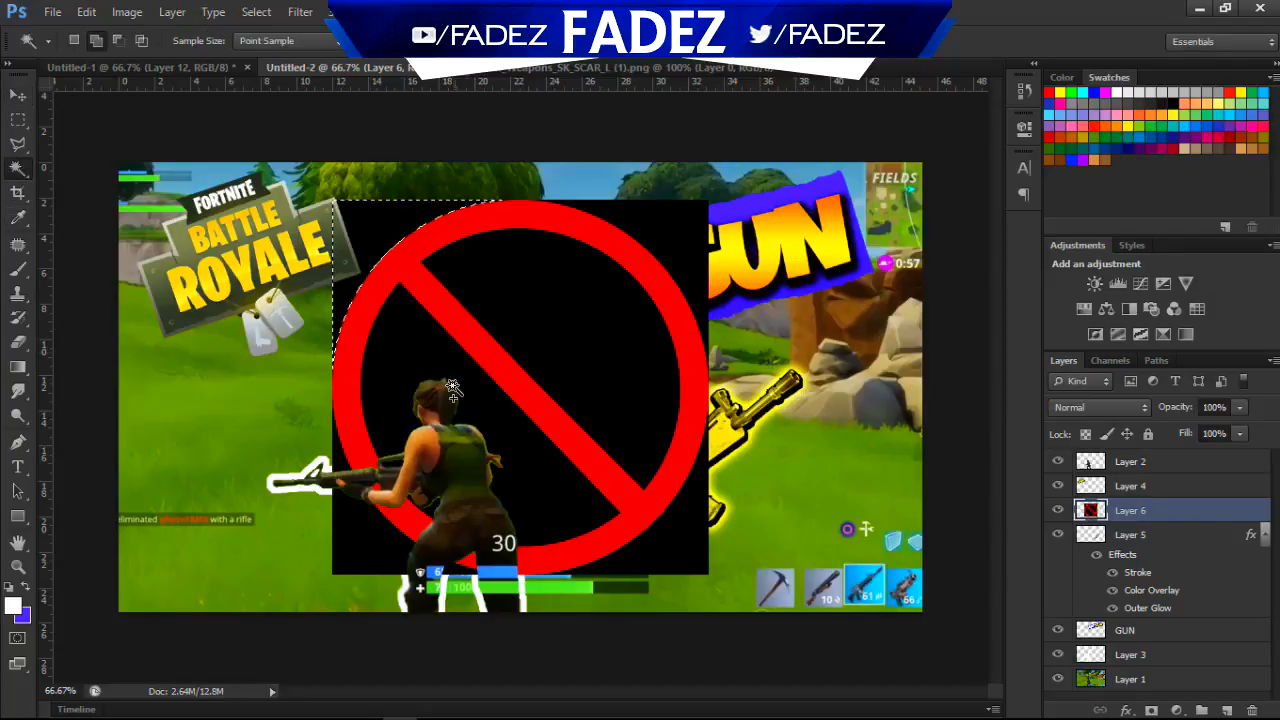
pyautogui.keyDown('shift'); pyautogui.click(454, 391); pyautogui.keyUp('shift')
pyautogui.keyDown('shift'); pyautogui.click(585, 330); pyautogui.keyUp('shift')
pyautogui.keyDown('shift'); pyautogui.click(685, 558); pyautogui.keyUp('shift')
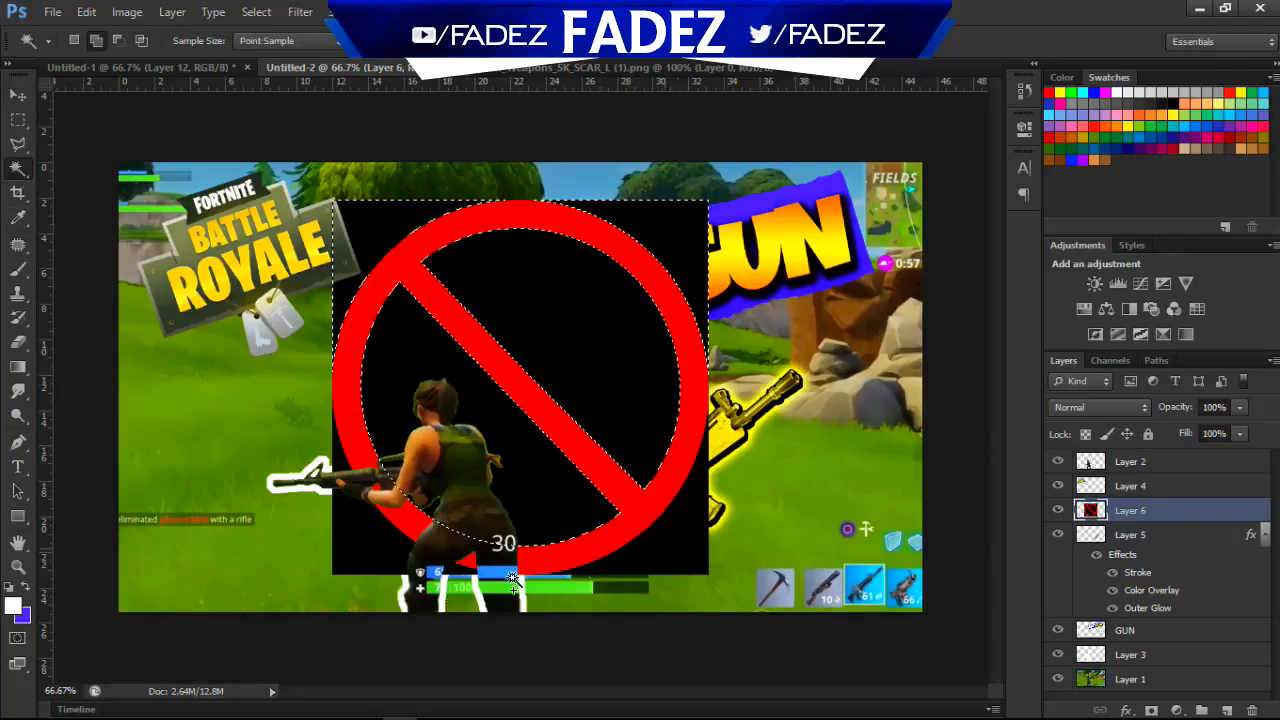
pyautogui.keyDown('shift'); pyautogui.click(365, 560); pyautogui.keyUp('shift')
# Expand the selection slightly, delete the black areas from the circle layer and deselect.
pyautogui.click(252, 11)
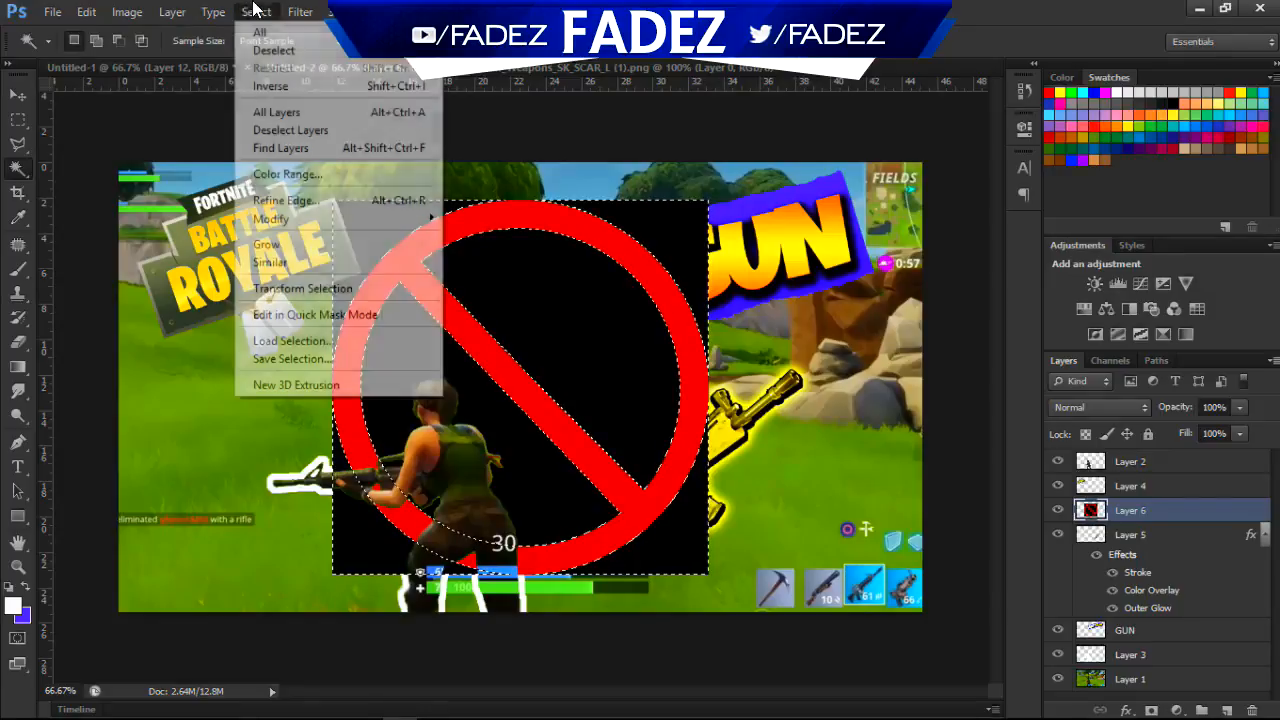
pyautogui.moveTo(410, 218)
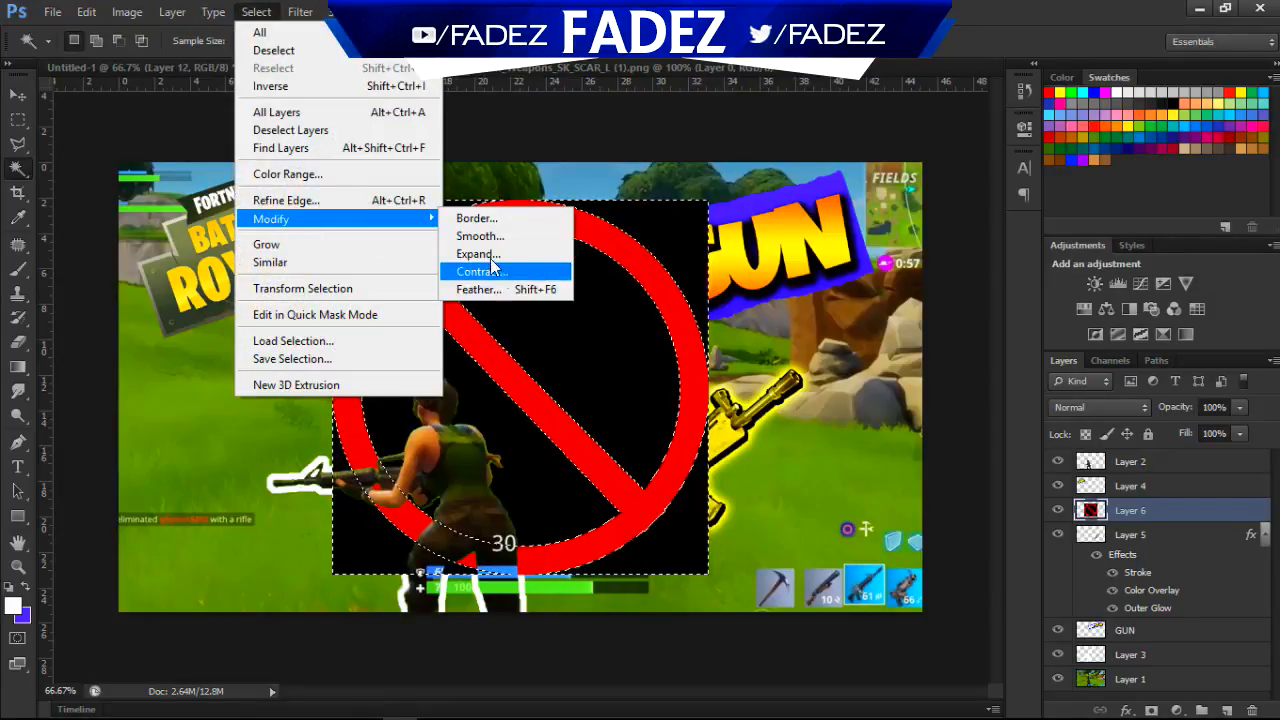
pyautogui.click(503, 275)
pyautogui.press('Return')
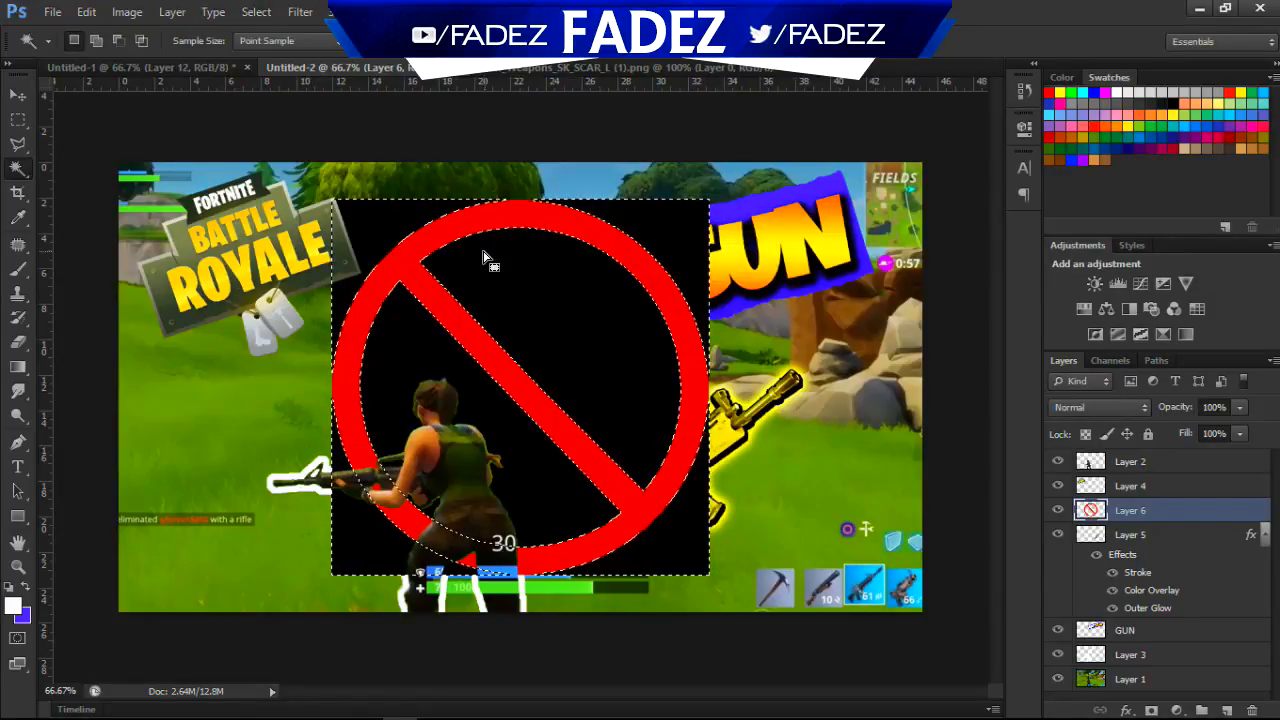
pyautogui.press('Delete')
pyautogui.hotkey('ctrl', 'd')
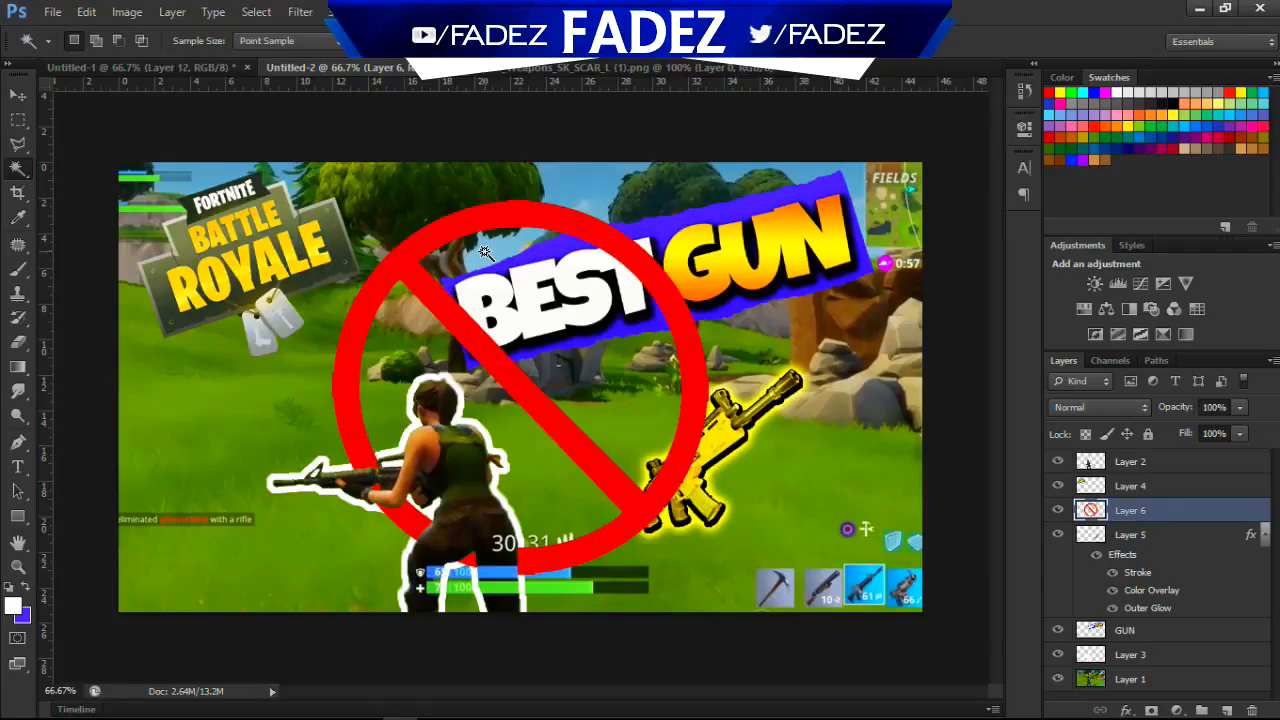
# Move the pasted red circle aside and delete its layer.
pyautogui.press('v')
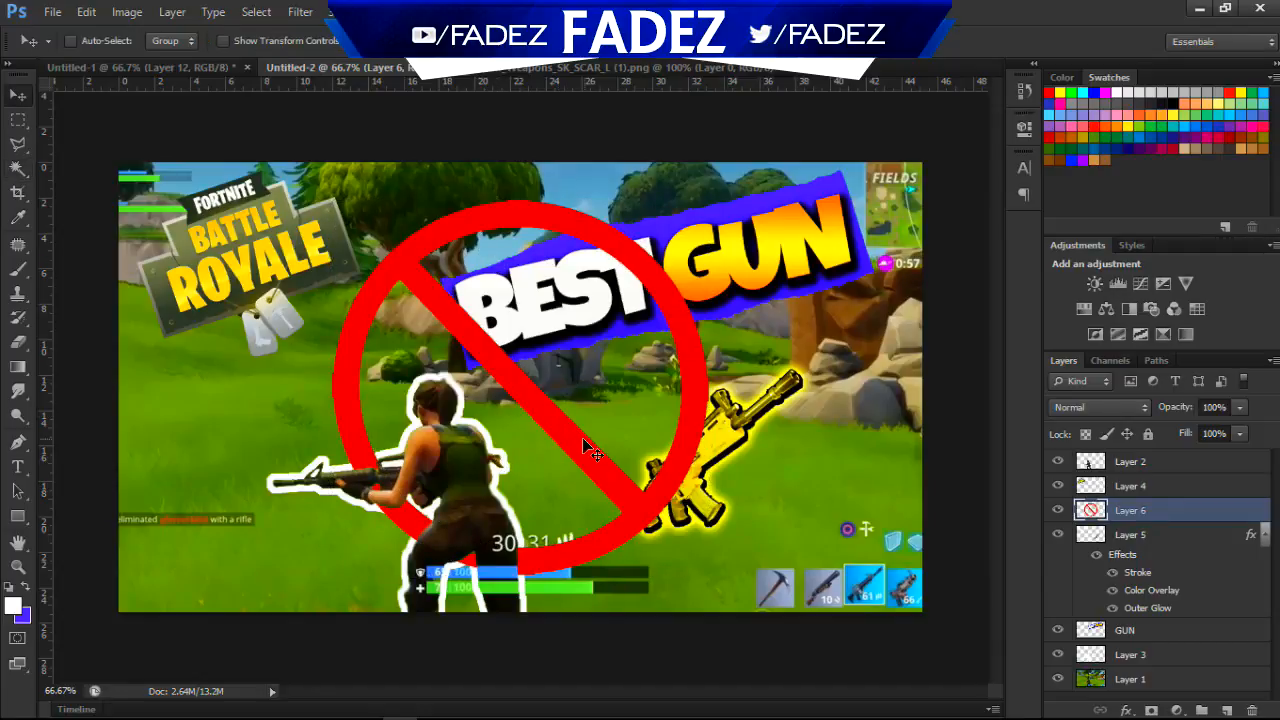
pyautogui.moveTo(588, 447); pyautogui.dragTo(407, 421)
pyautogui.press('Delete')
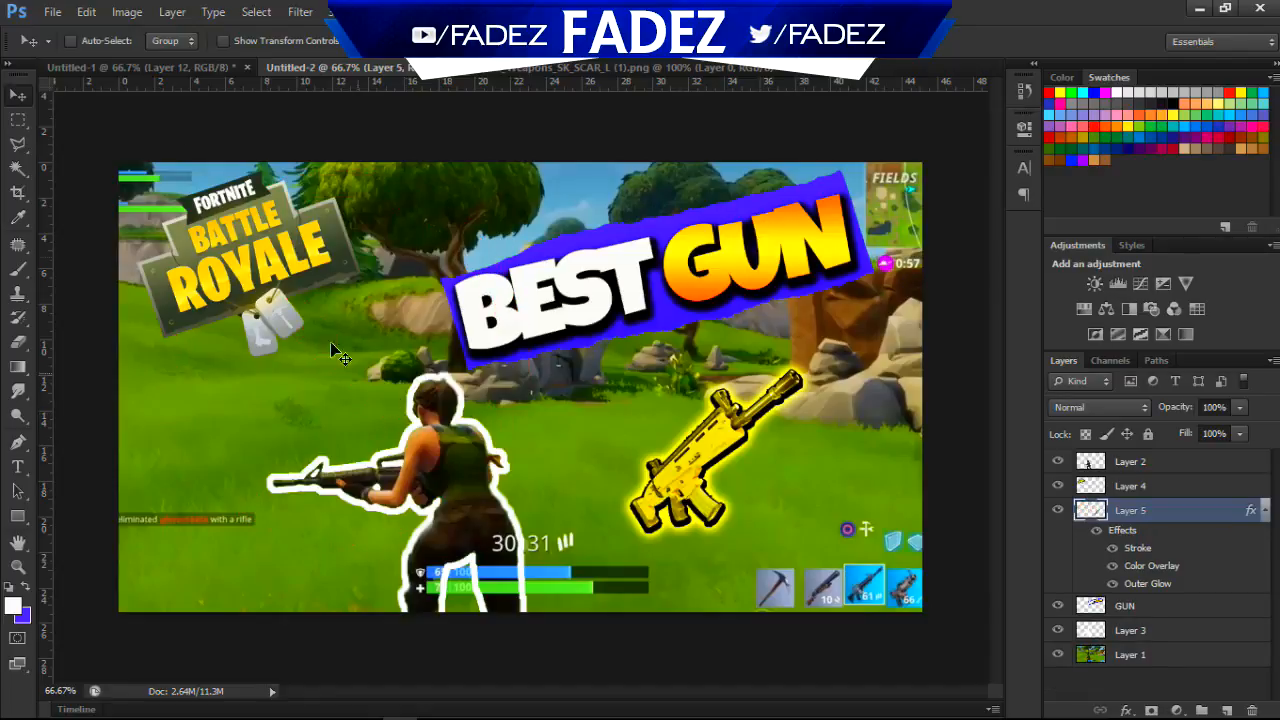
# Open red-circle-cross-transparent-background-hi, bring the circle into the thumbnail, close the source image and move the circle toward the rifle.
pyautogui.click(48, 11)
pyautogui.click(62, 48)
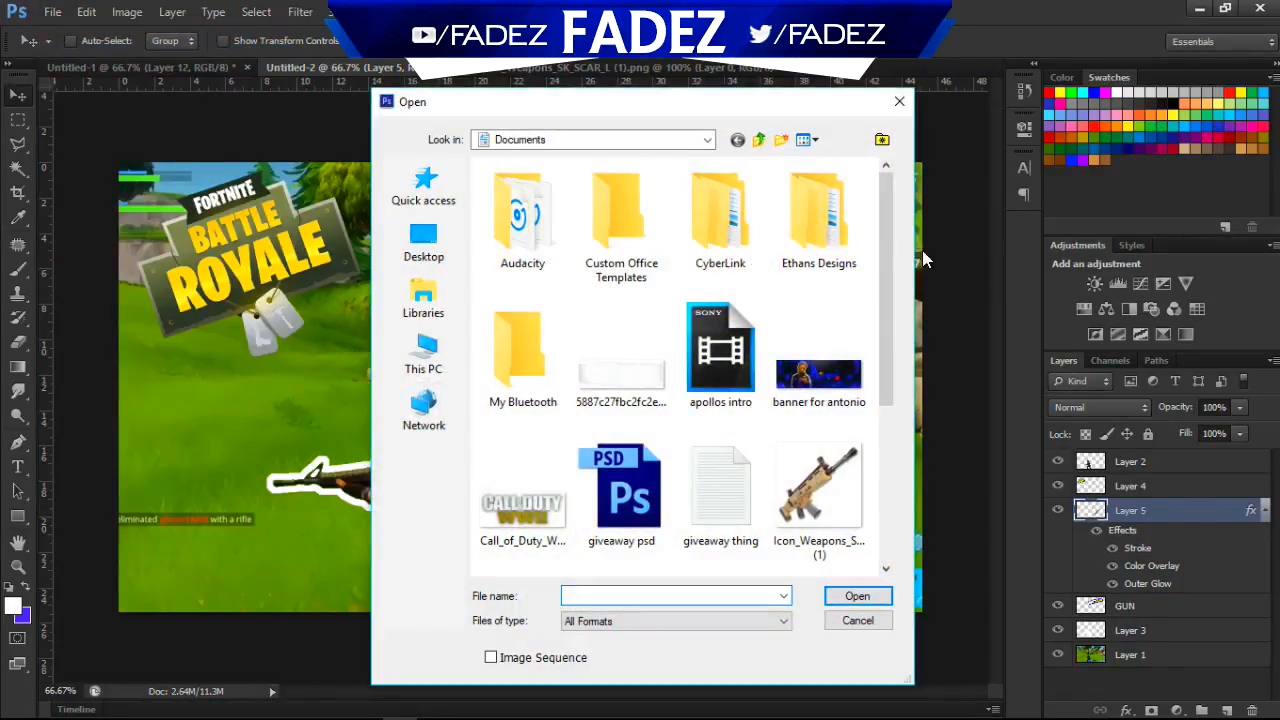
pyautogui.moveTo(882, 256); pyautogui.dragTo(888, 412)
pyautogui.click(483, 508)
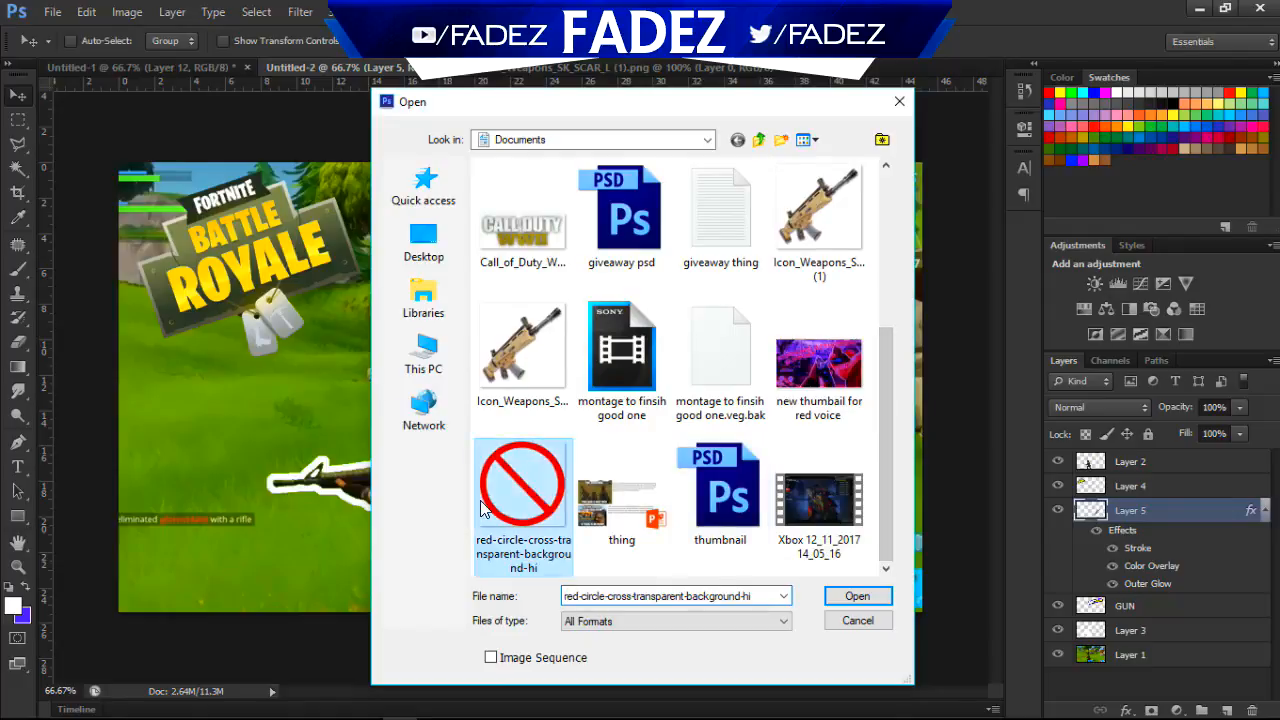
pyautogui.doubleClick(483, 508)
pyautogui.moveTo(580, 453); pyautogui.dragTo(805, 303)
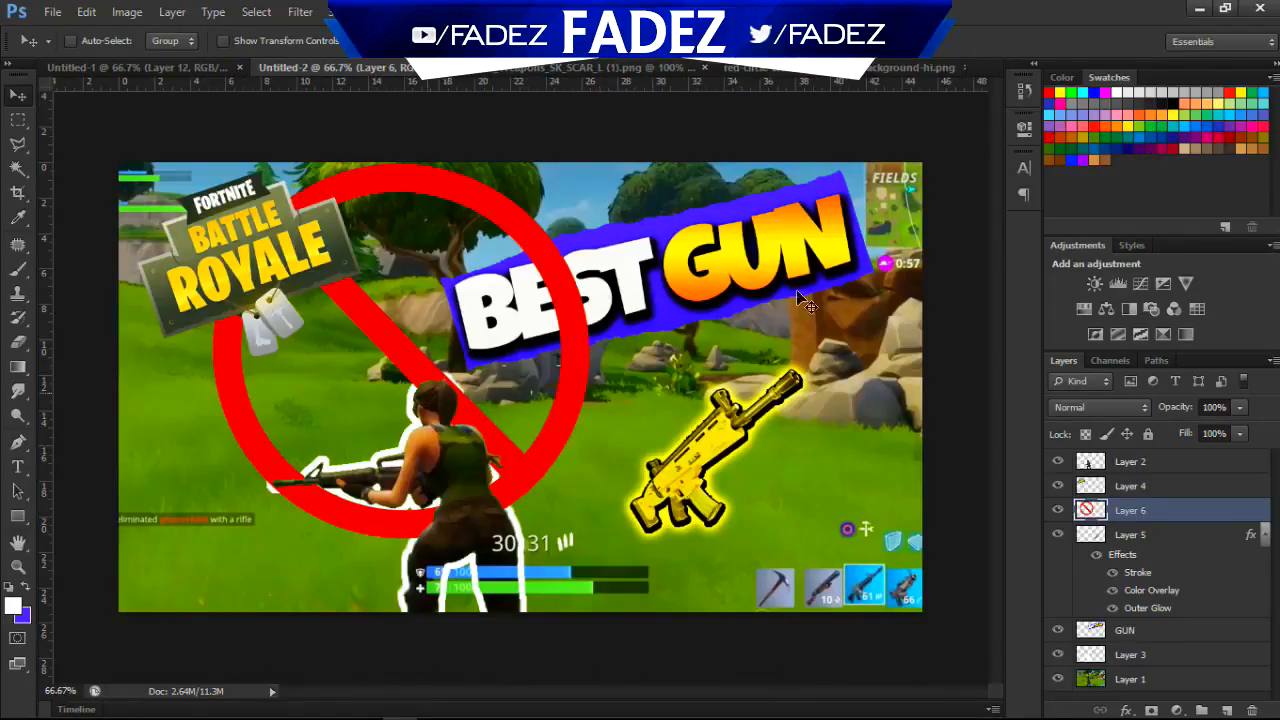
pyautogui.click(962, 66)
pyautogui.moveTo(510, 430); pyautogui.dragTo(700, 465)
# Adjust the circle's Hue/Saturation to a saturation of +100 and a slightly warmer red hue.
pyautogui.hotkey('ctrl', 'u')
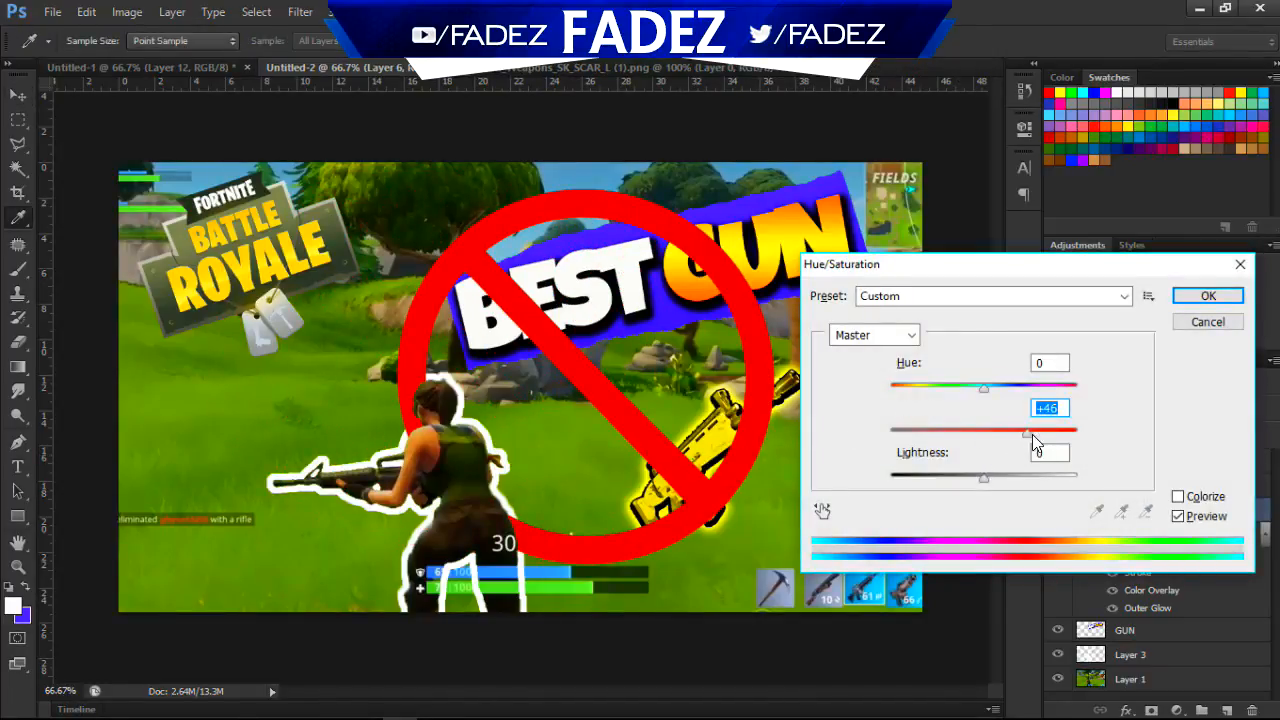
pyautogui.moveTo(1032, 434); pyautogui.dragTo(1136, 436)
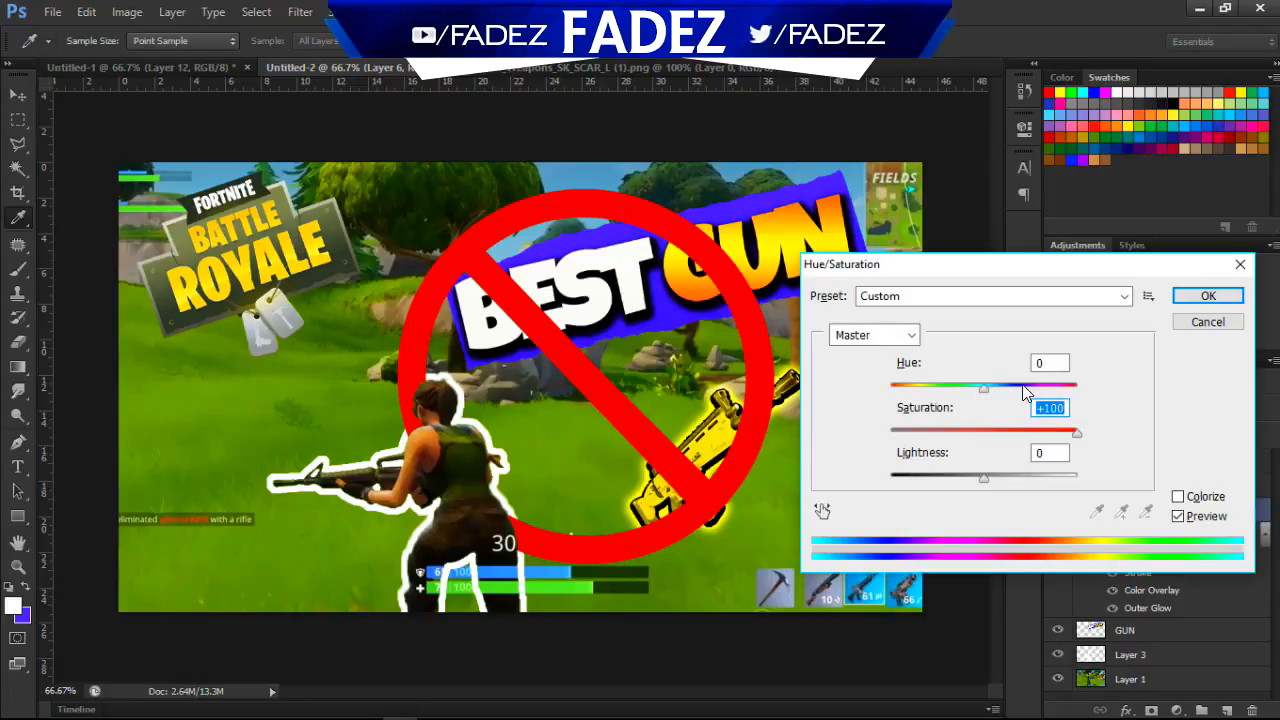
pyautogui.moveTo(1024, 387); pyautogui.dragTo(1040, 387)
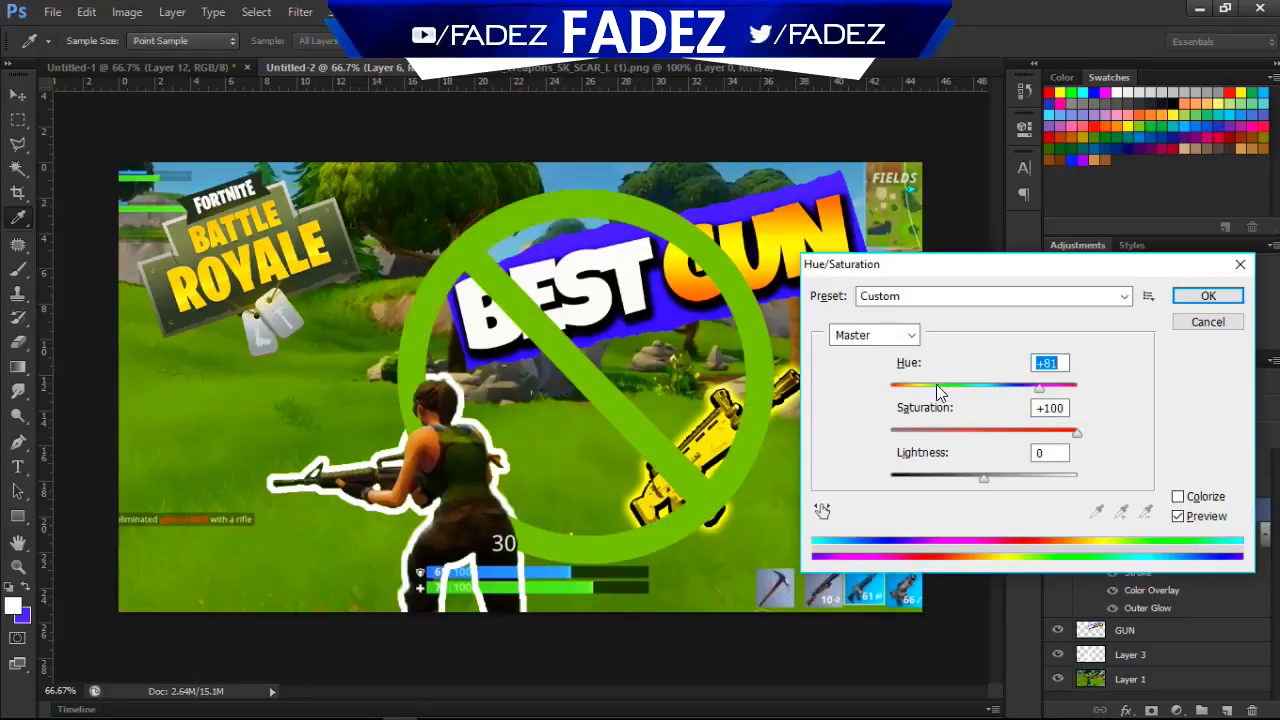
pyautogui.moveTo(938, 392)
pyautogui.mouseDown()
pyautogui.moveTo(864, 394)
pyautogui.moveTo(983, 391)
pyautogui.moveTo(933, 388)
pyautogui.mouseUp()
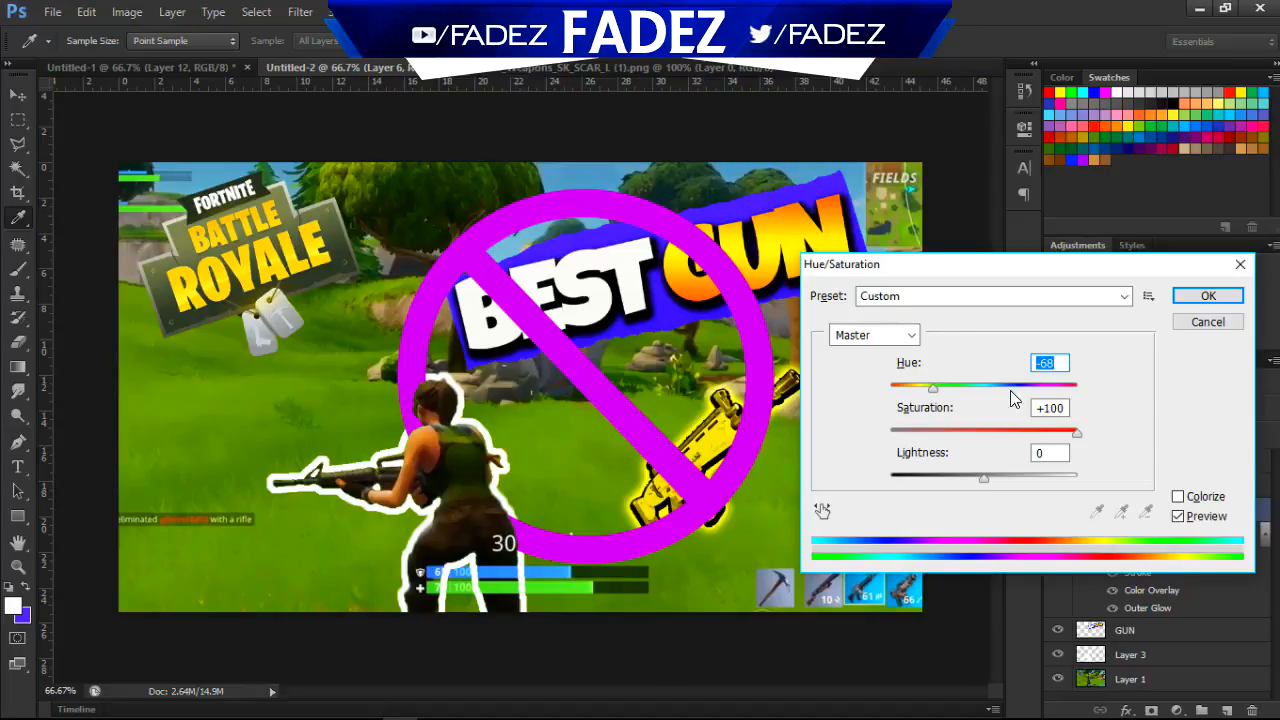
pyautogui.moveTo(1008, 386)
pyautogui.mouseDown()
pyautogui.moveTo(1118, 390)
pyautogui.moveTo(989, 394)
pyautogui.mouseUp()
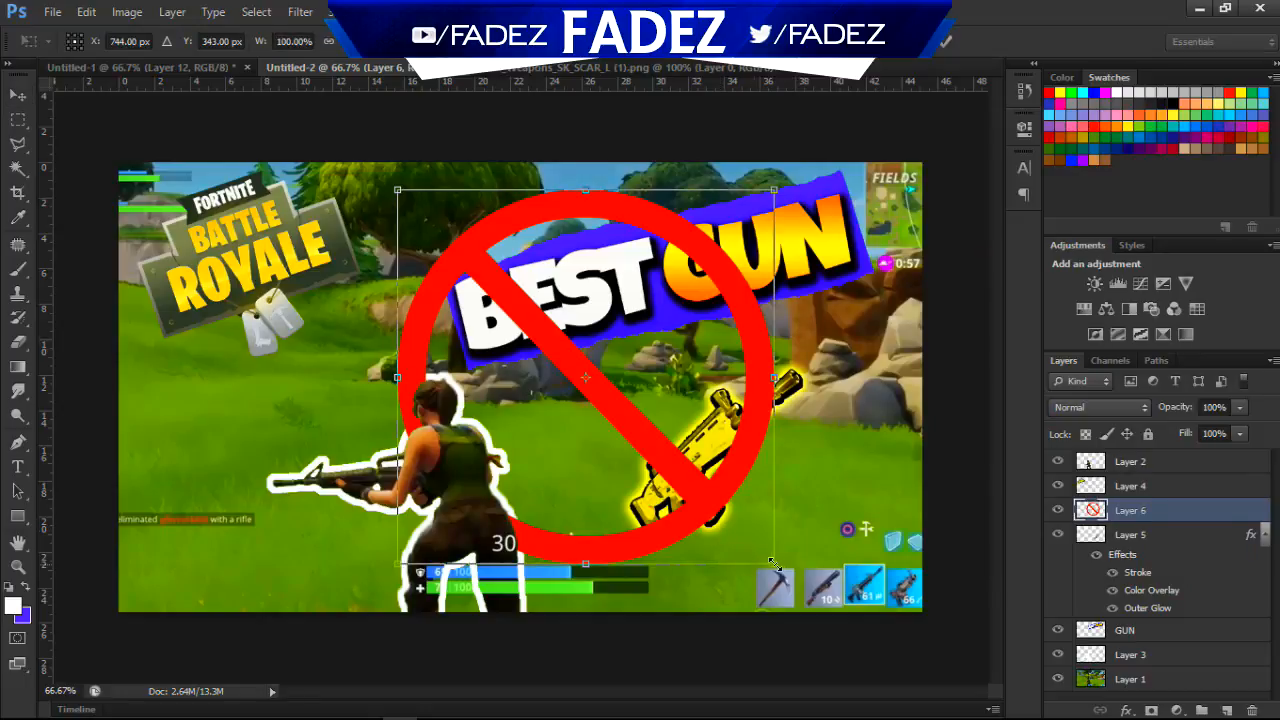
# Scale the red circle cross down to about half its size and position it over the golden rifle.
pyautogui.moveTo(772, 563); pyautogui.dragTo(802, 553)
pyautogui.moveTo(766, 498); pyautogui.dragTo(768, 494)
pyautogui.press('Return')
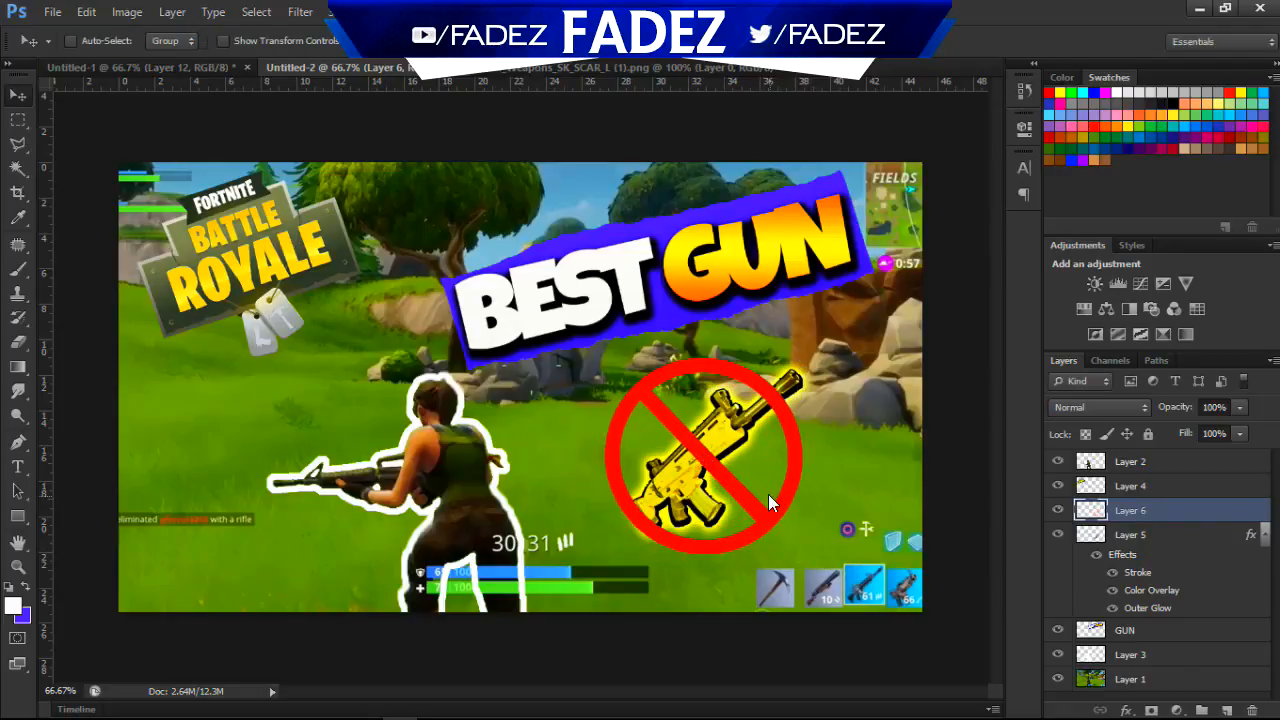
# Remove the extra tan rifle layer from the Untitled-1 thumbnail and compare that design with Untitled-2.
pyautogui.click(174, 64)
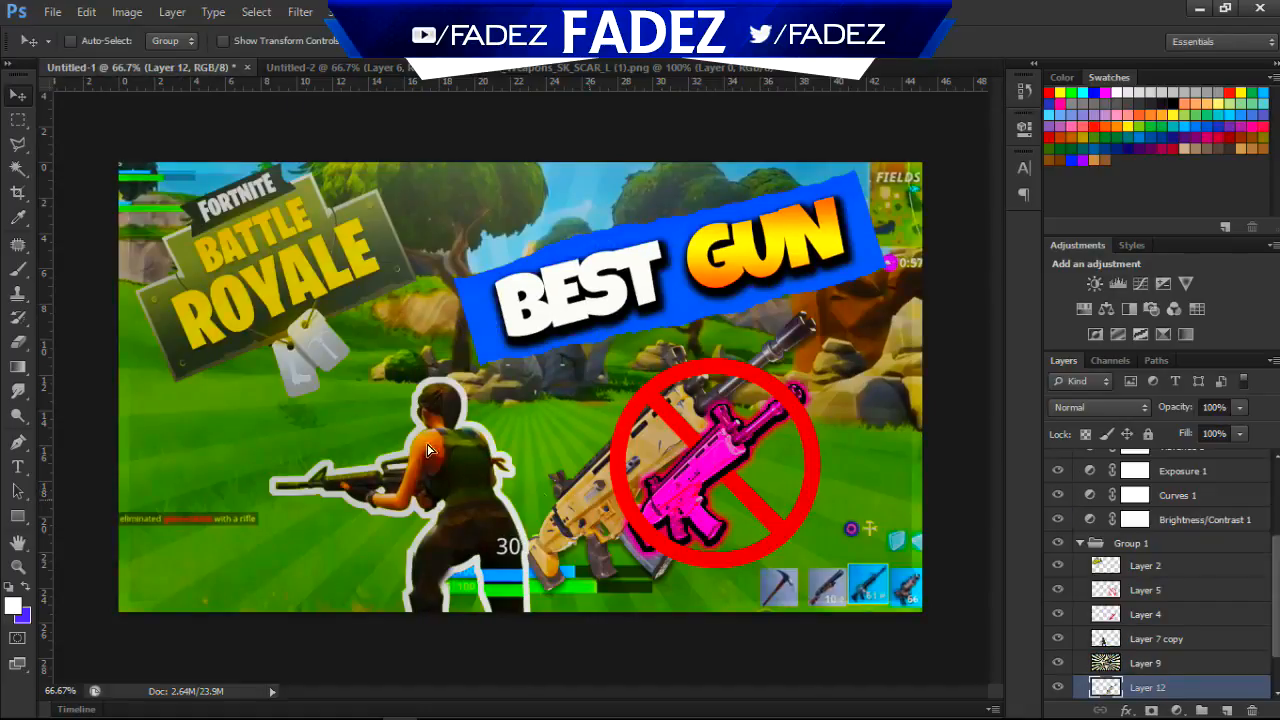
pyautogui.moveTo(608, 507); pyautogui.dragTo(405, 443)
pyautogui.hotkey('ctrl', 'z')
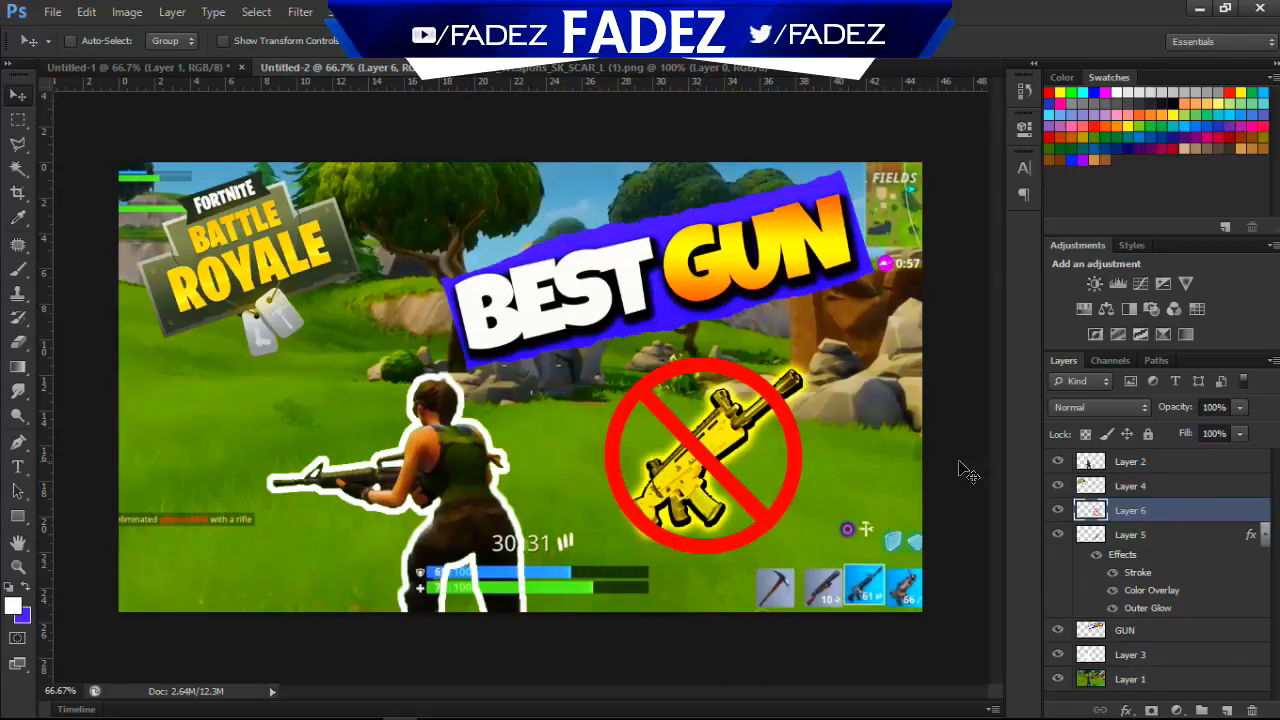
pyautogui.click(174, 67)
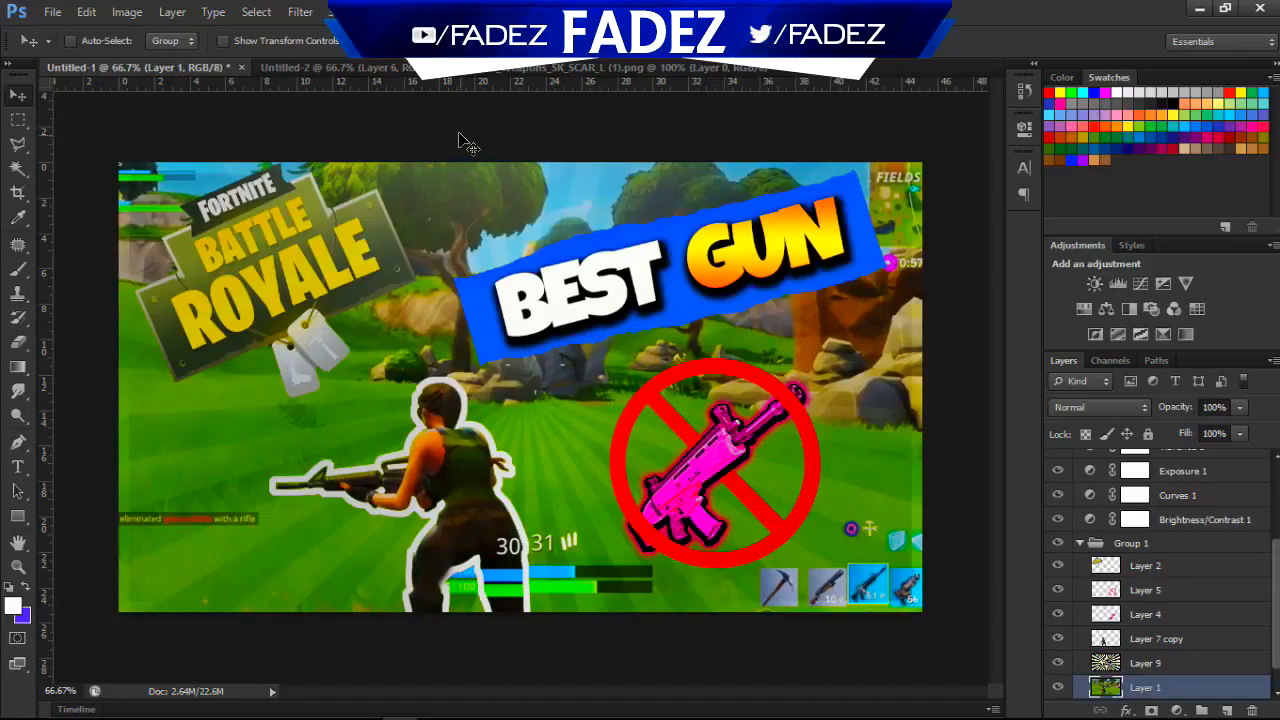
pyautogui.click(372, 69)
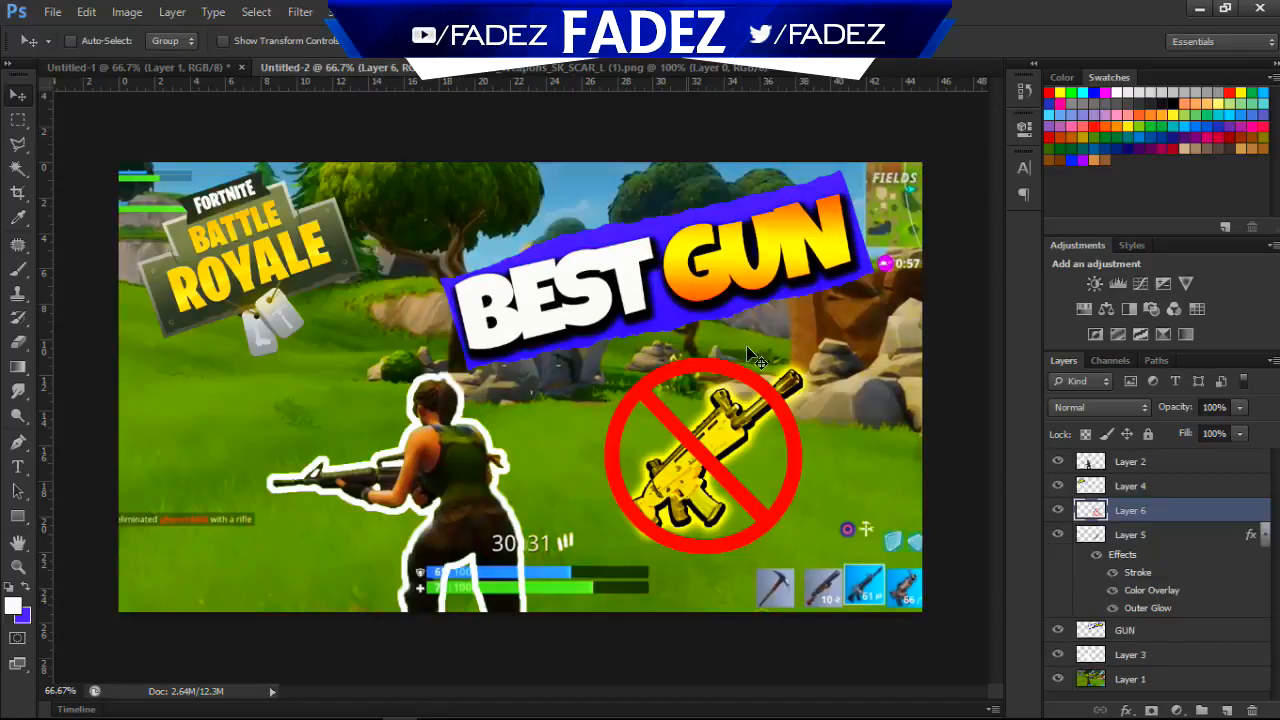
# Enlarge the golden rifle on Layer 5 slightly so both of its ends extend past the red circle.
pyautogui.click(1150, 540)
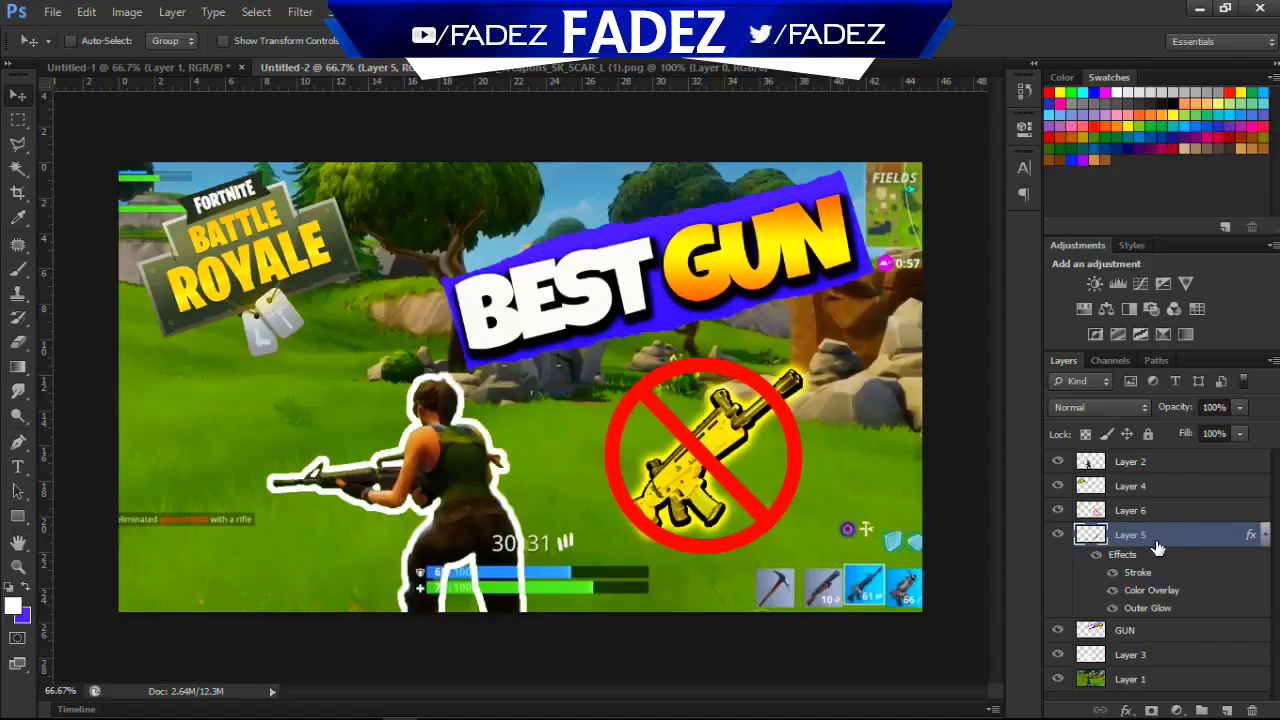
pyautogui.hotkey('ctrl', 't')
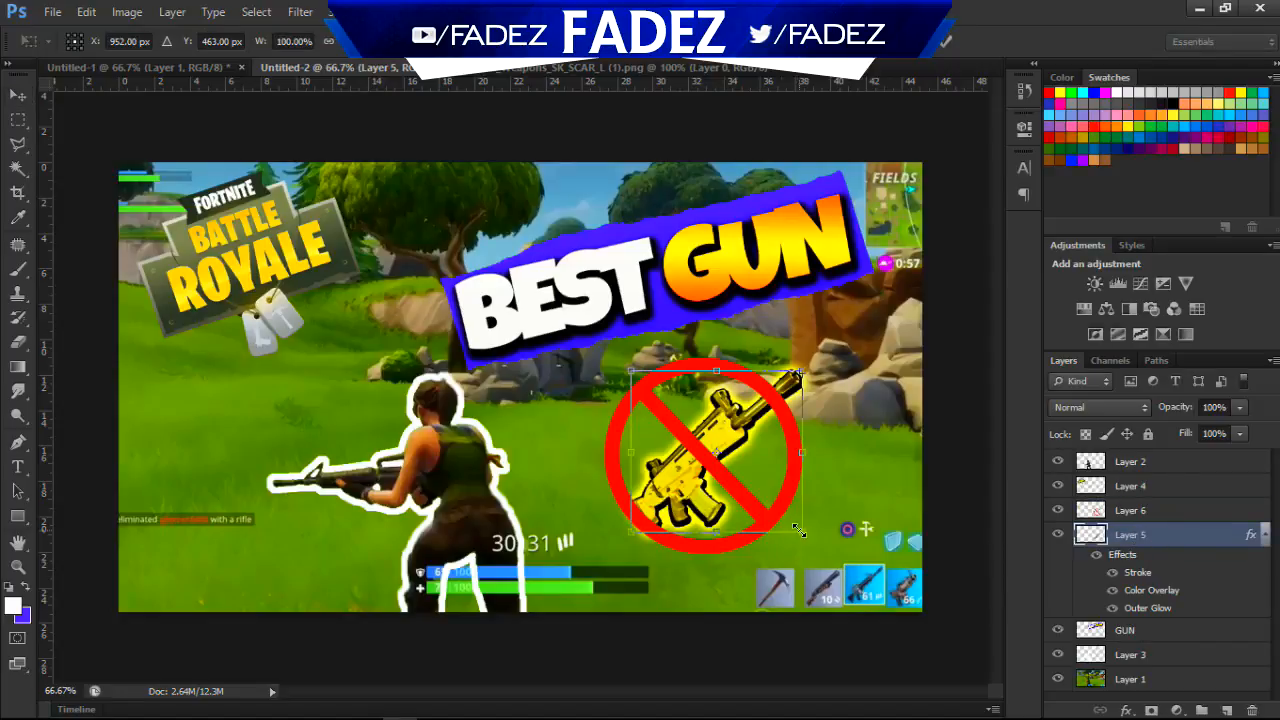
pyautogui.moveTo(798, 530); pyautogui.dragTo(822, 535)
pyautogui.press('Return')
# Lower the red circle layer's opacity to 28% so the rifle beneath the crossbar can be traced.
pyautogui.hotkey('ctrl', '+')
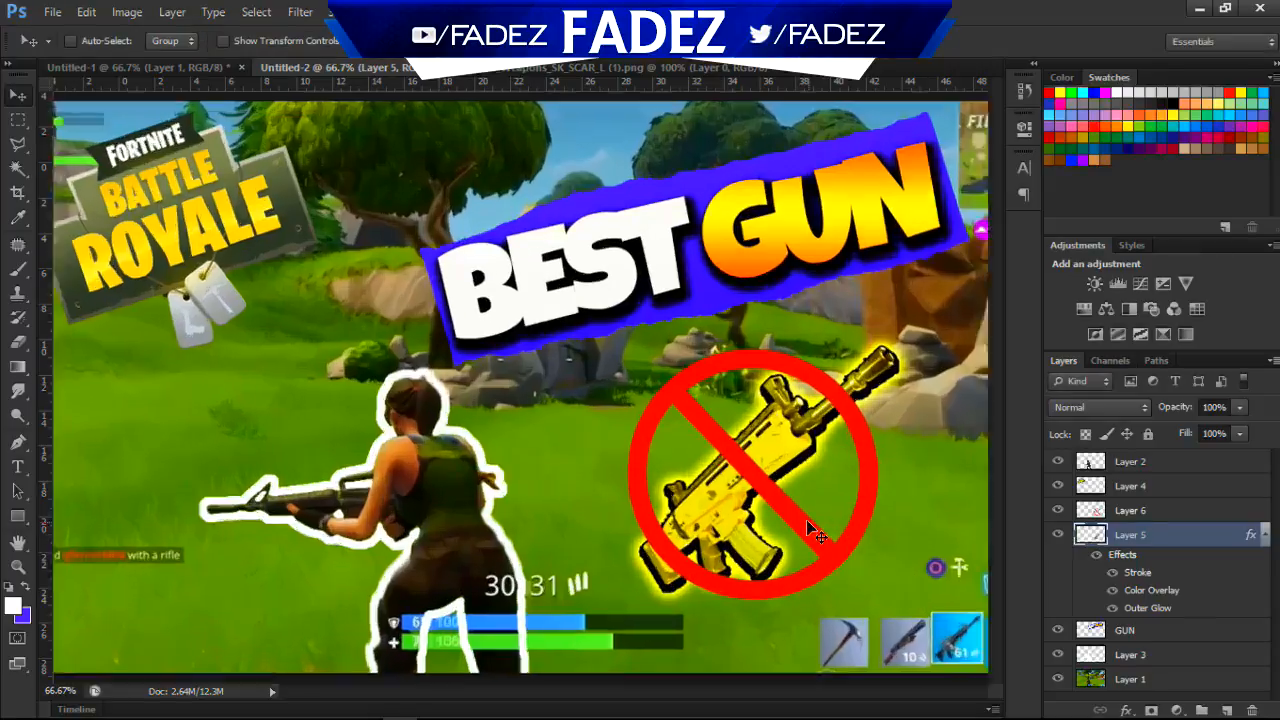
pyautogui.hotkey('ctrl', '+')
pyautogui.moveTo(577, 692); pyautogui.dragTo(612, 692)
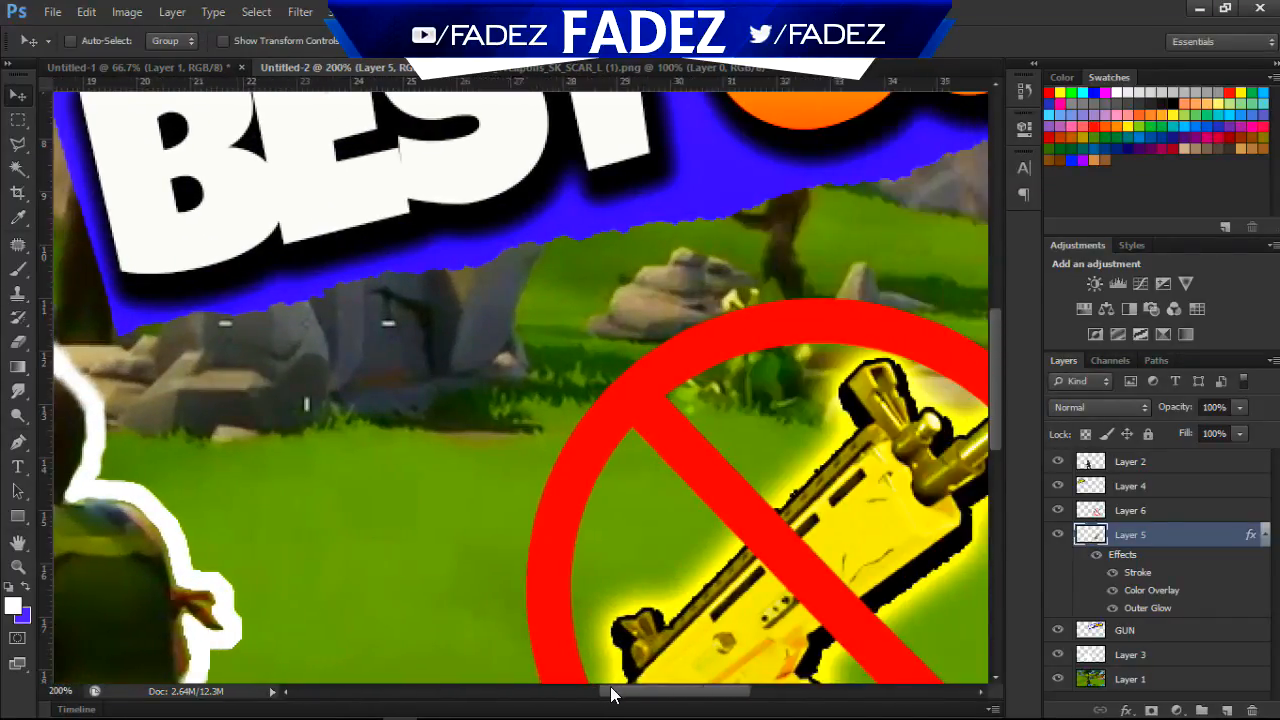
pyautogui.moveTo(995, 428); pyautogui.dragTo(995, 452)
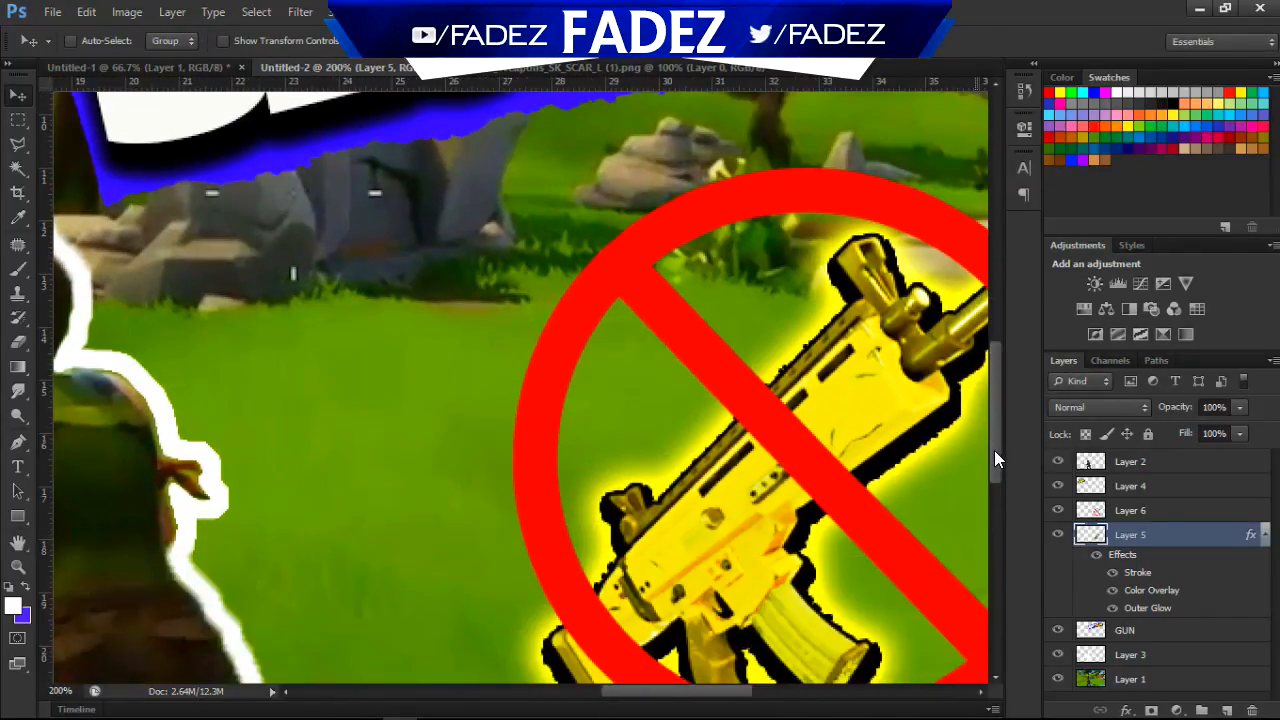
pyautogui.moveTo(735, 692); pyautogui.dragTo(739, 692)
pyautogui.press('p')
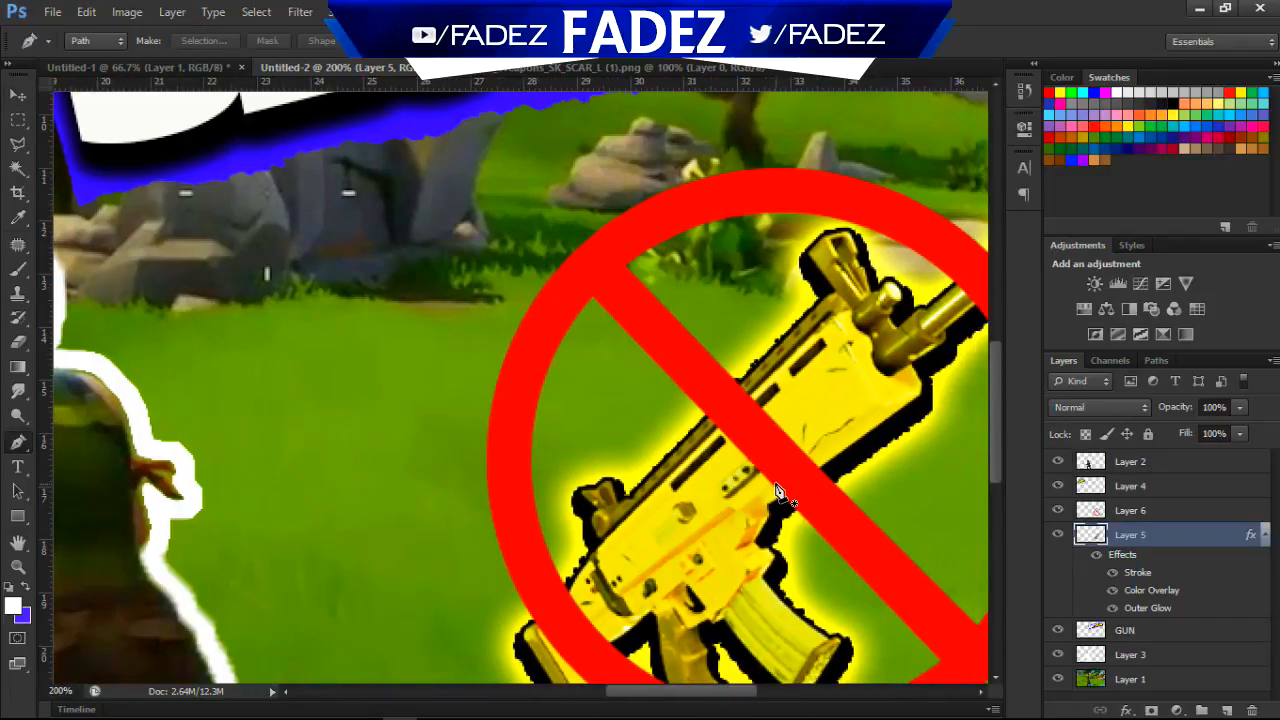
pyautogui.click(1149, 511)
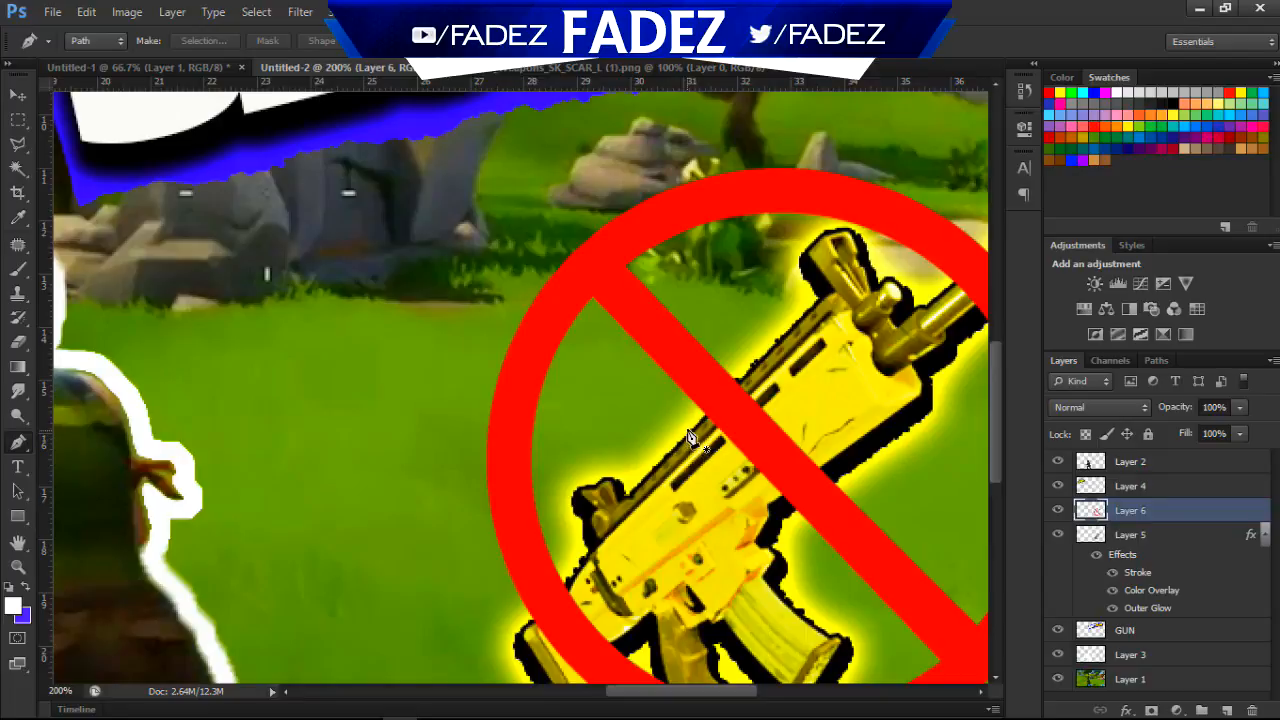
pyautogui.click(1197, 406)
pyautogui.write('28')
pyautogui.press('Return')
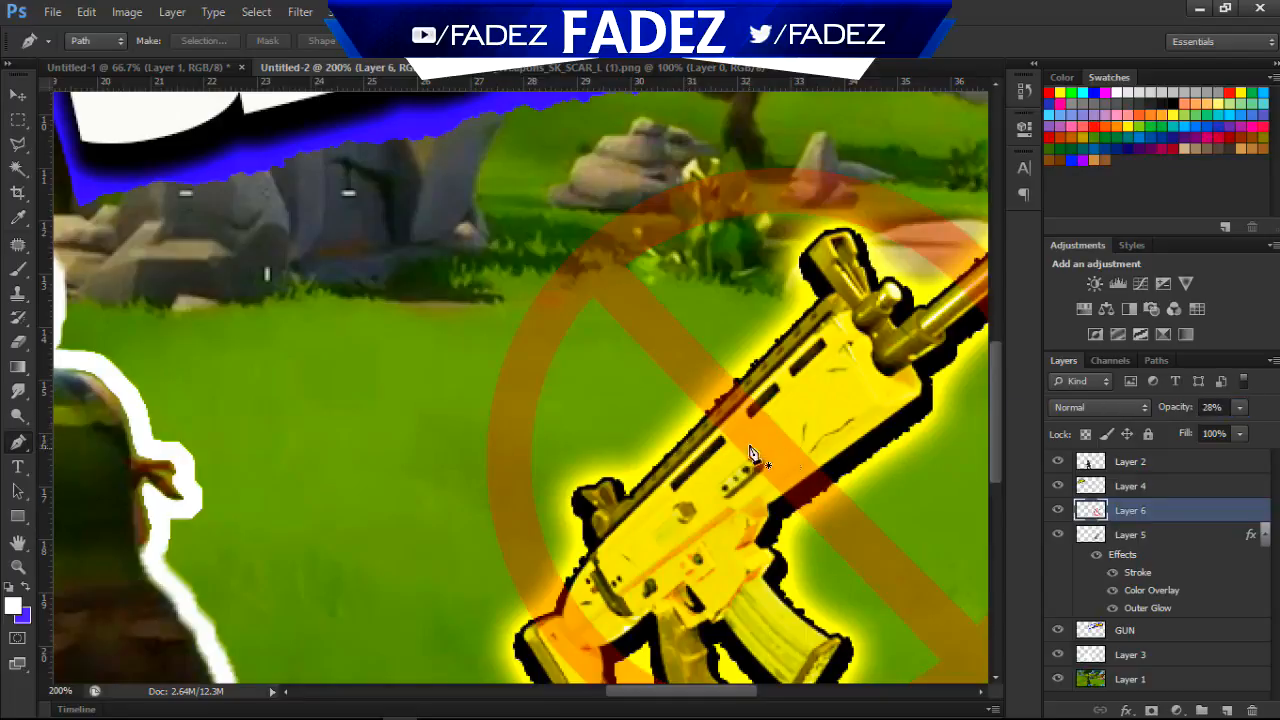
# Trace the crossbar section overlapping the rifle's body with the Pen tool and hide it with a vector mask.
pyautogui.click(705, 421)
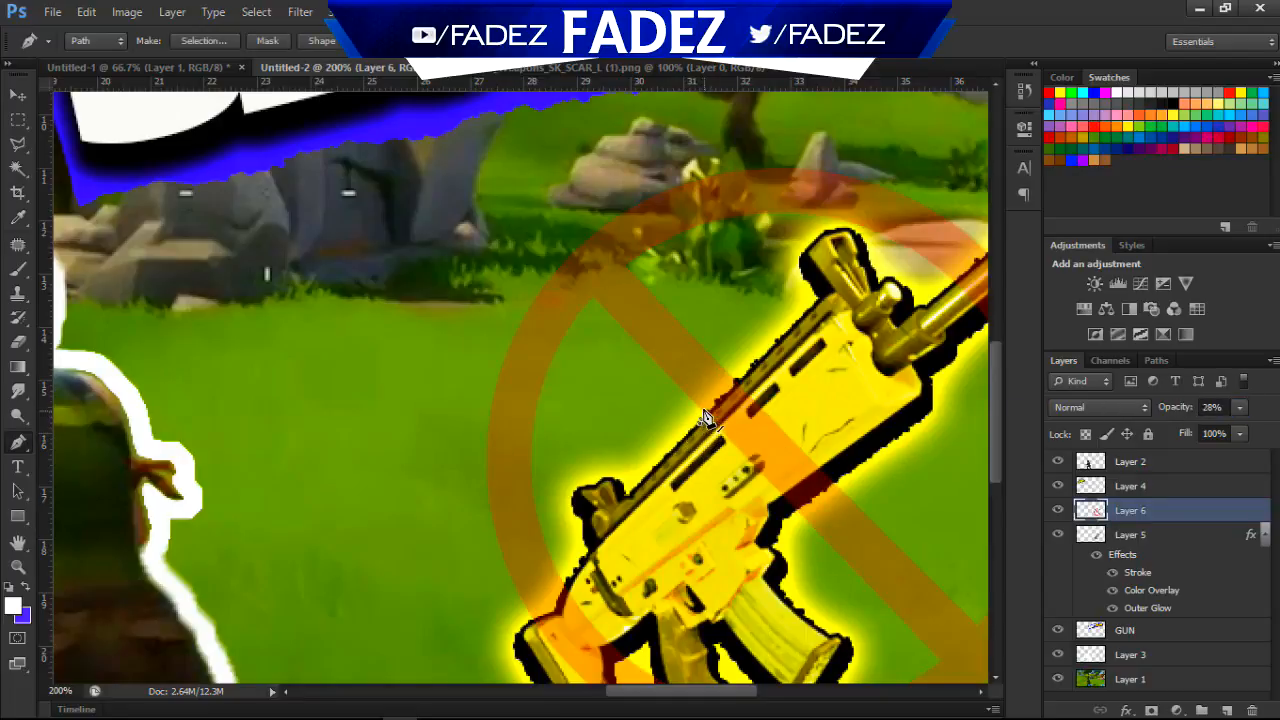
pyautogui.click(715, 399)
pyautogui.click(734, 379)
pyautogui.click(842, 420)
pyautogui.click(859, 467)
pyautogui.click(832, 484)
pyautogui.click(826, 489)
pyautogui.click(817, 497)
pyautogui.click(810, 501)
pyautogui.click(799, 507)
pyautogui.click(704, 416)
pyautogui.rightClick(729, 419)
pyautogui.click(815, 301)
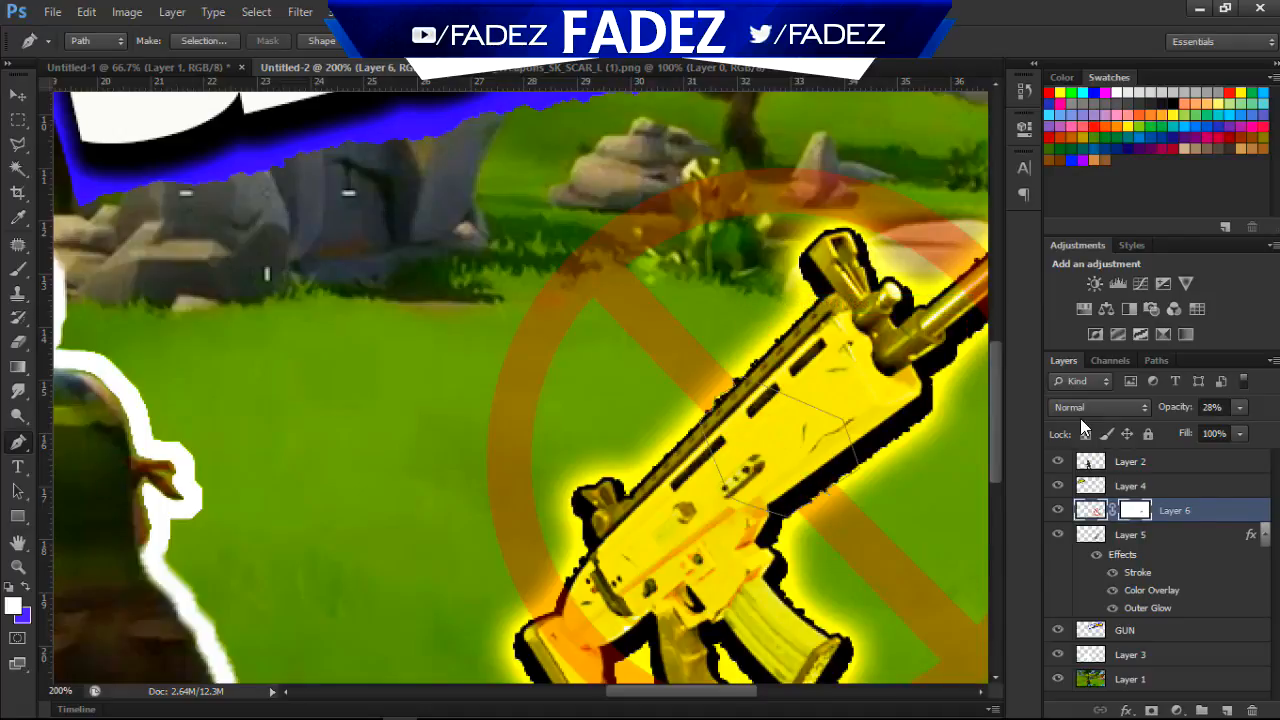
# Rasterize and apply the red circle's vector mask, then restore the layer's opacity to 100%.
pyautogui.rightClick(1134, 512)
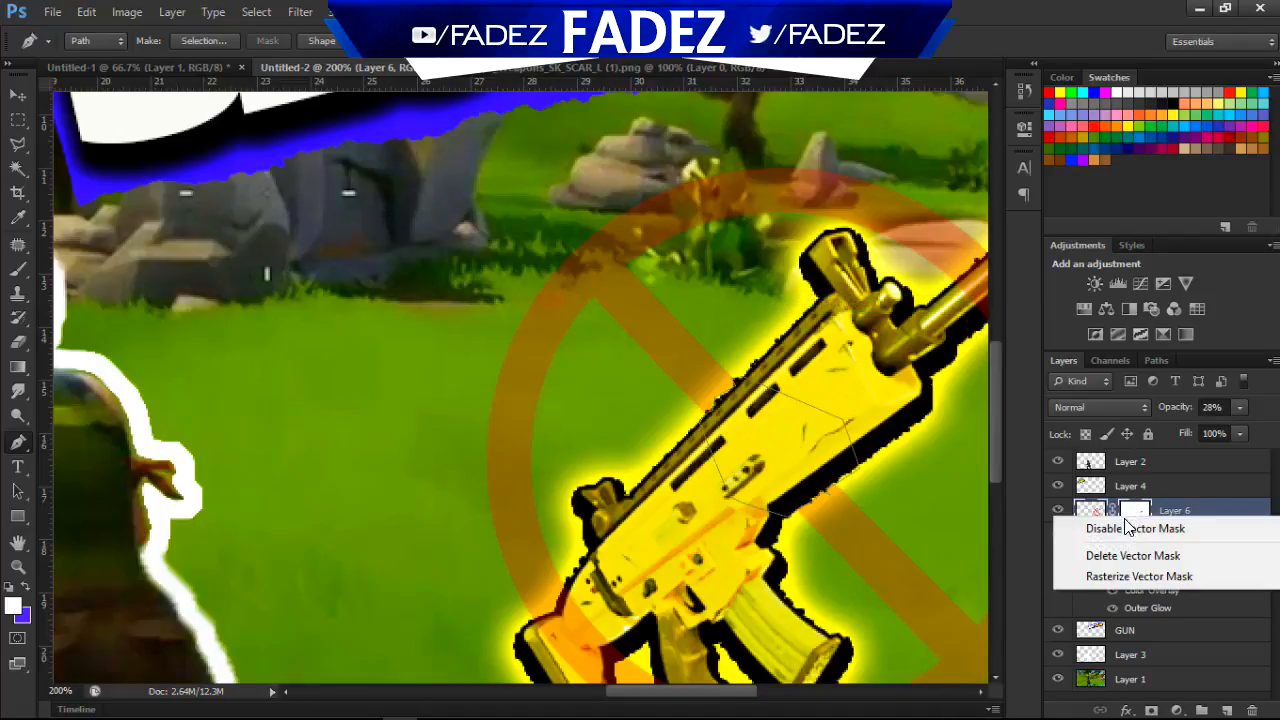
pyautogui.click(1124, 572)
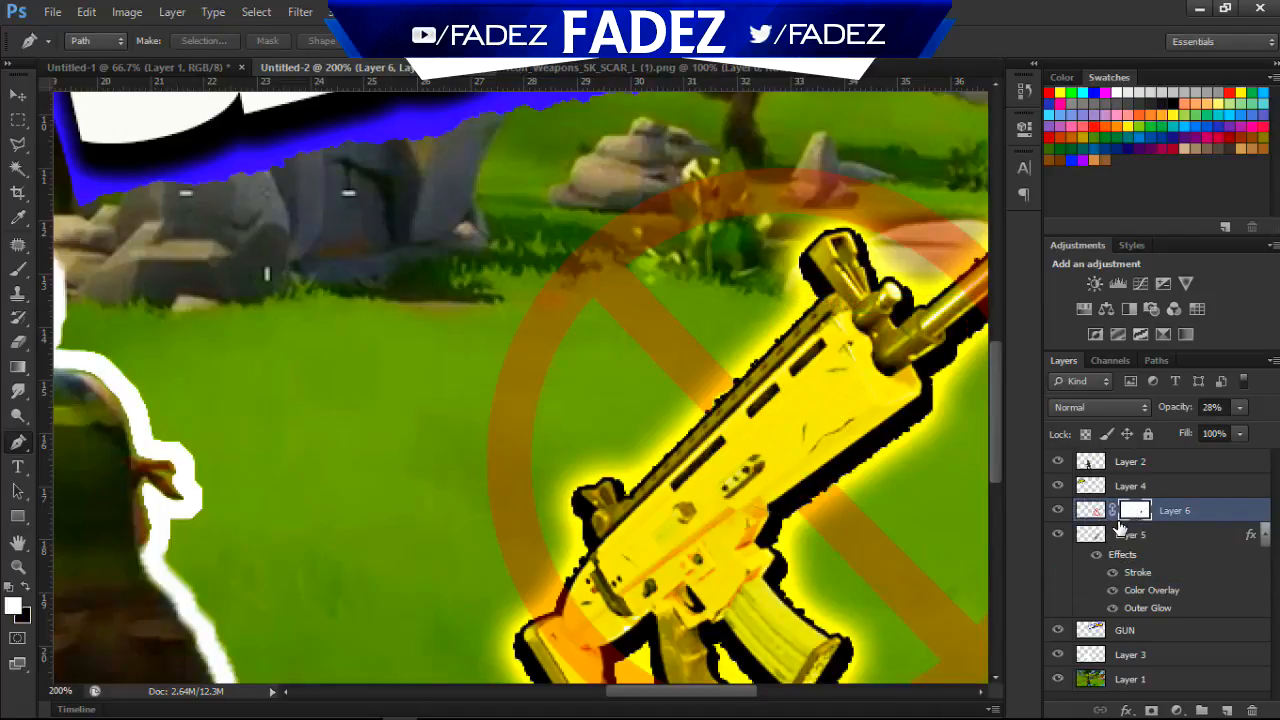
pyautogui.rightClick(1121, 514)
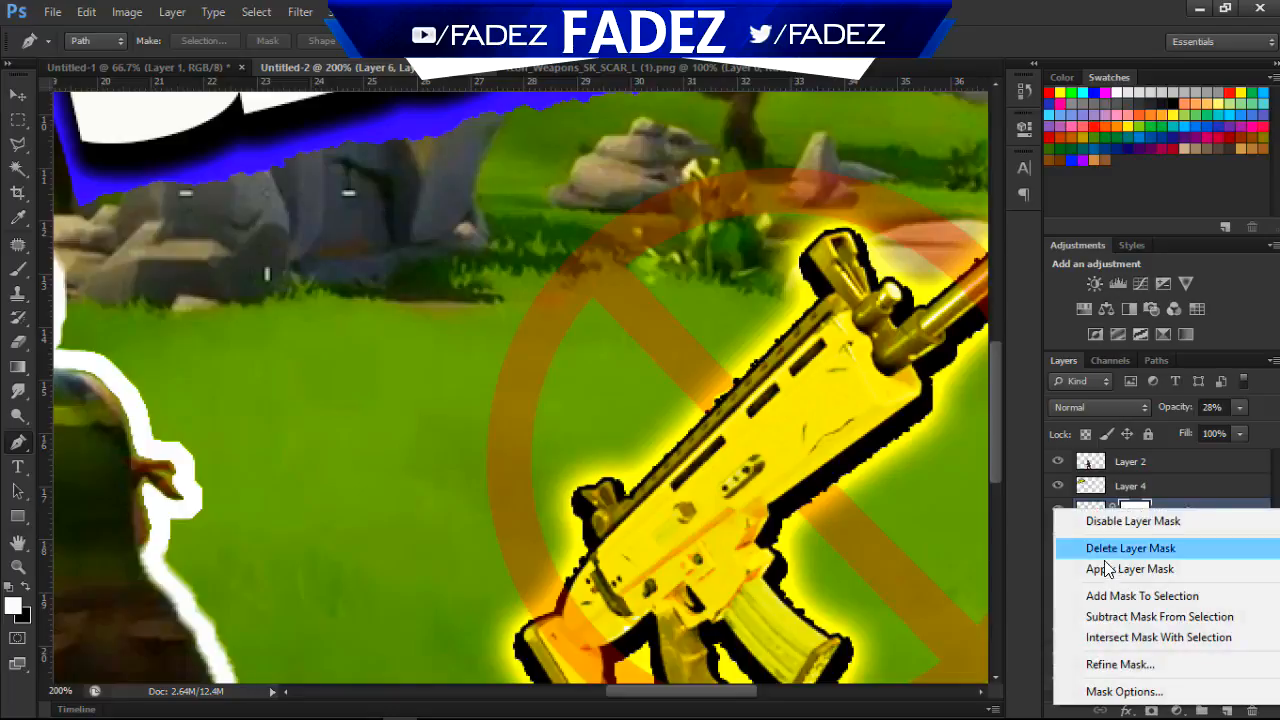
pyautogui.click(1104, 568)
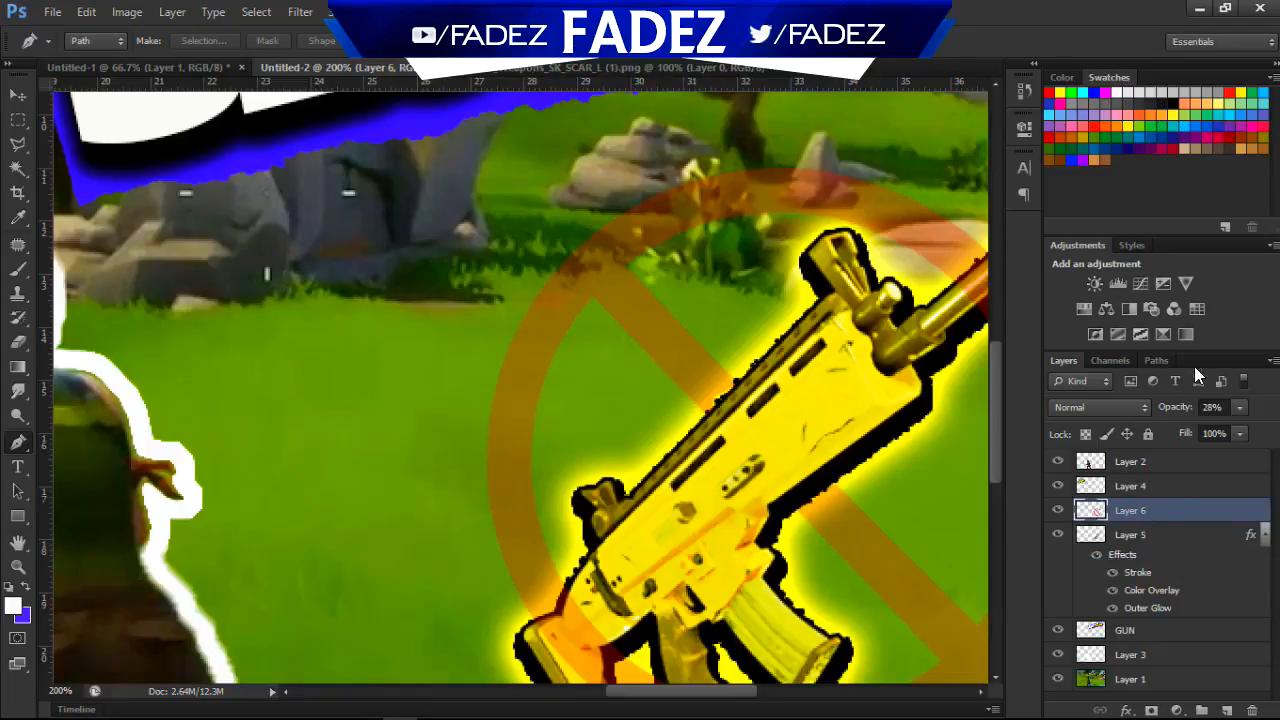
pyautogui.moveTo(1174, 398); pyautogui.dragTo(1256, 410)
pyautogui.hotkey('ctrl', '-')
pyautogui.hotkey('ctrl', '-')
pyautogui.hotkey('ctrl', '-')
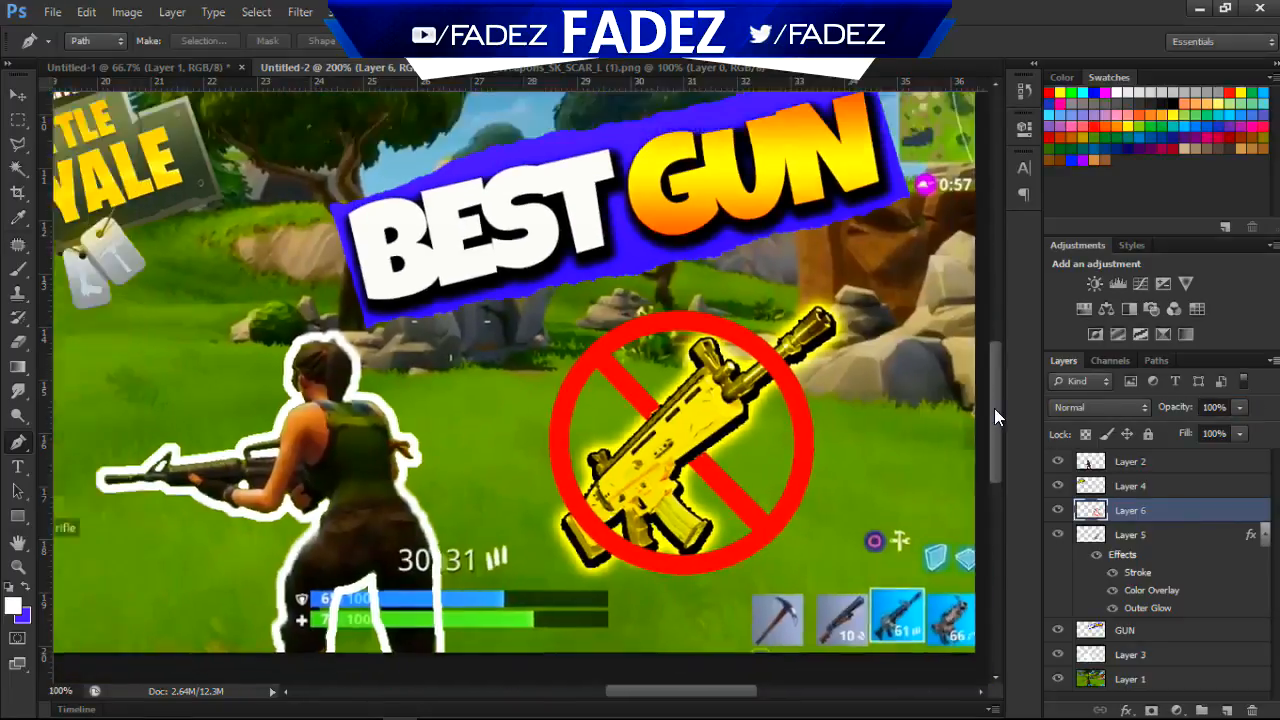
# Add a new layer above GUN and sample the crossbar's red as the Brush tool's colour.
pyautogui.hotkey('ctrl', '+')
pyautogui.hotkey('ctrl', '+')
pyautogui.hotkey('ctrl', '+')
pyautogui.hotkey('ctrl', '+')
pyautogui.hotkey('ctrl', '+')
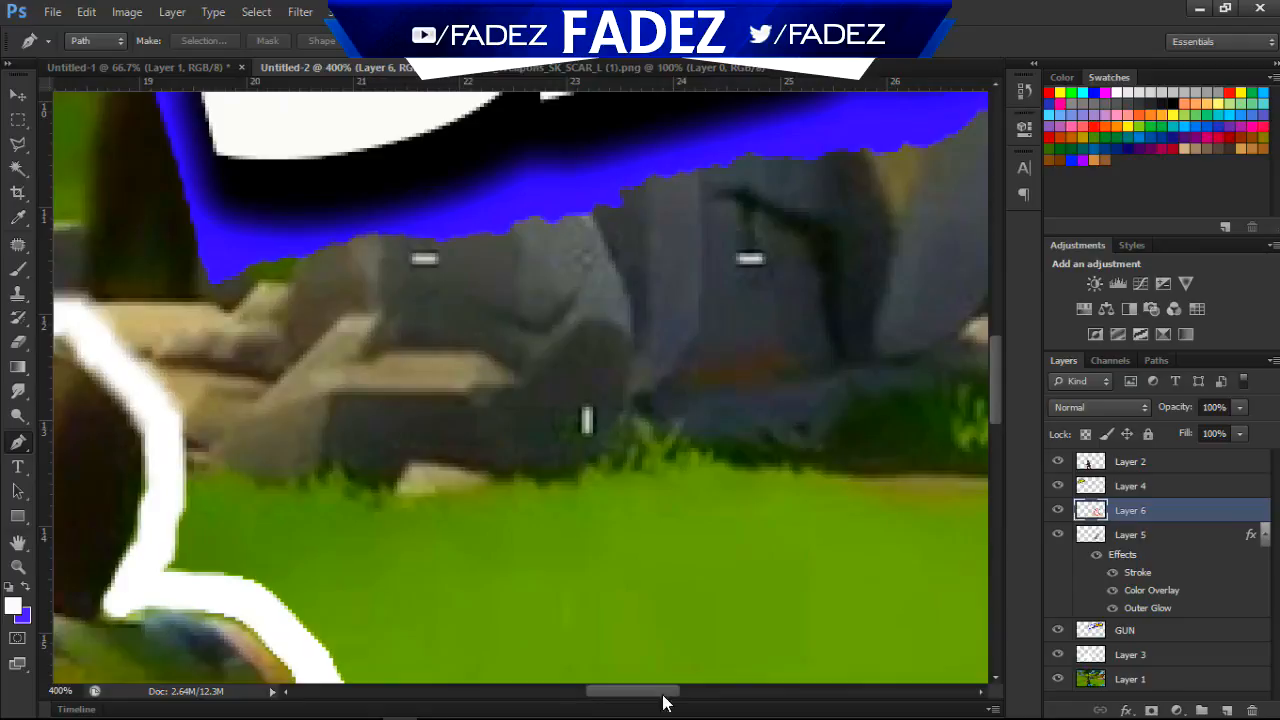
pyautogui.moveTo(664, 697); pyautogui.dragTo(735, 694)
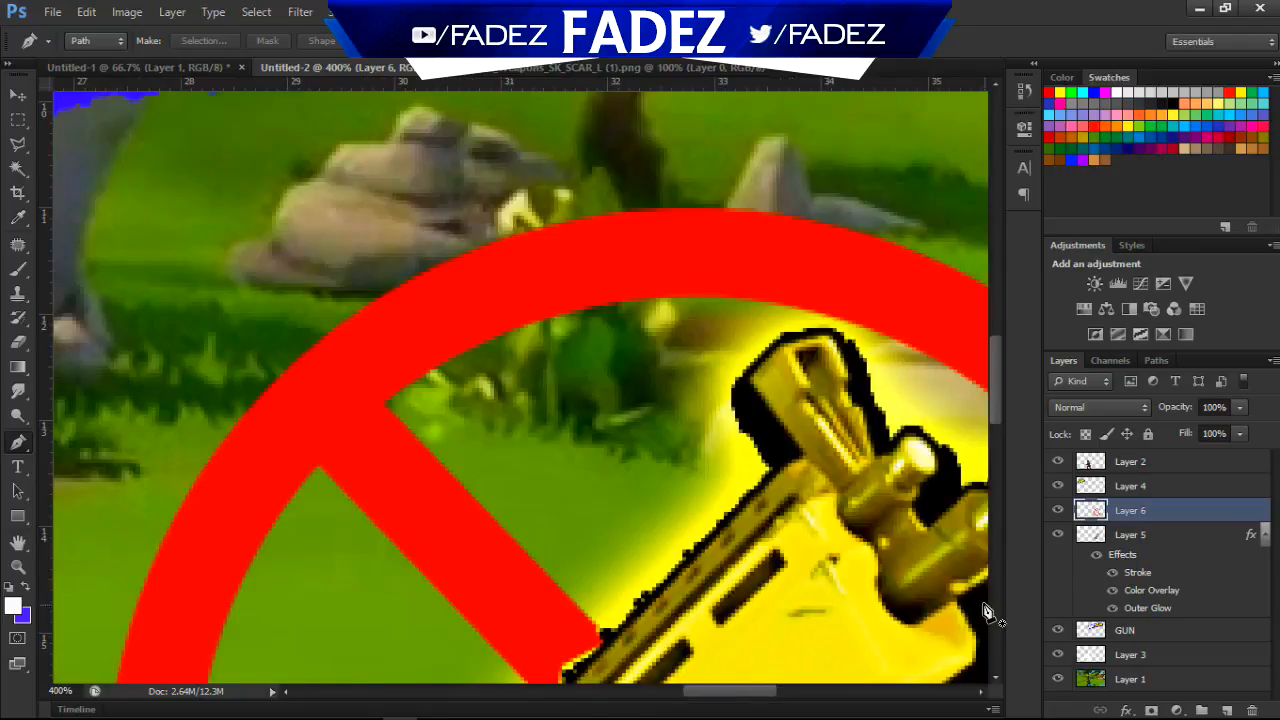
pyautogui.moveTo(1002, 390); pyautogui.dragTo(1003, 436)
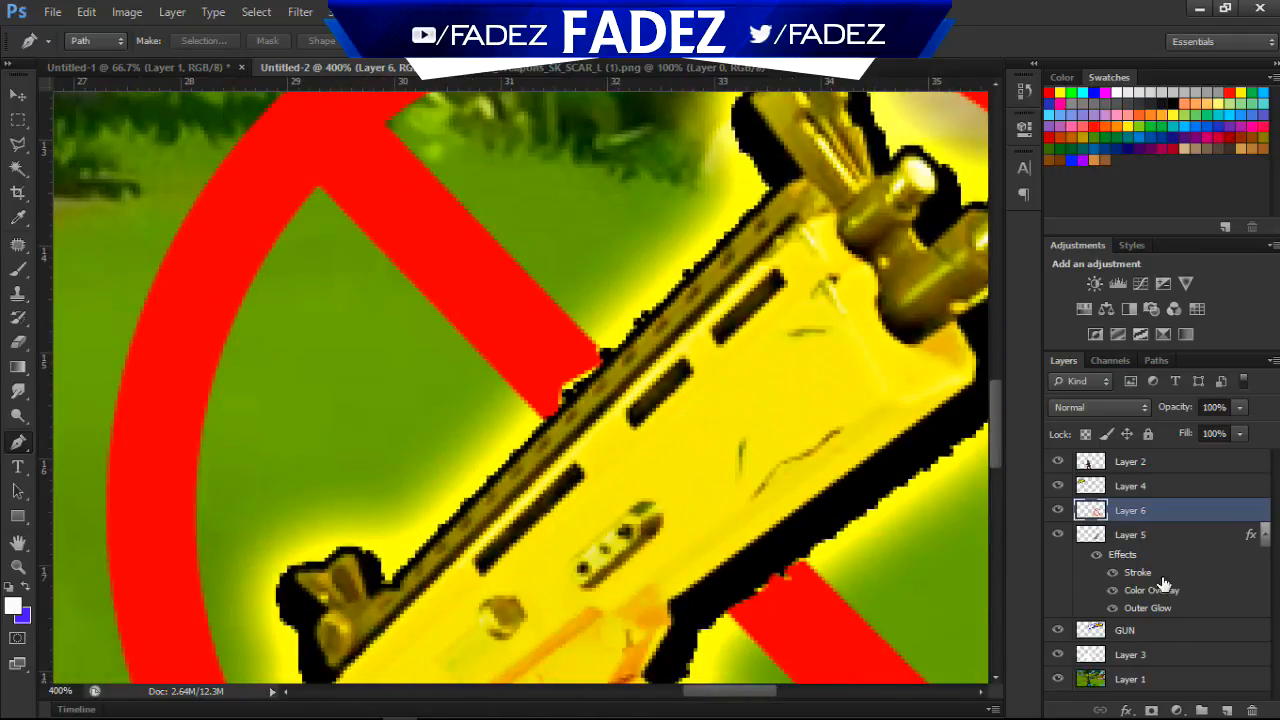
pyautogui.click(1143, 632)
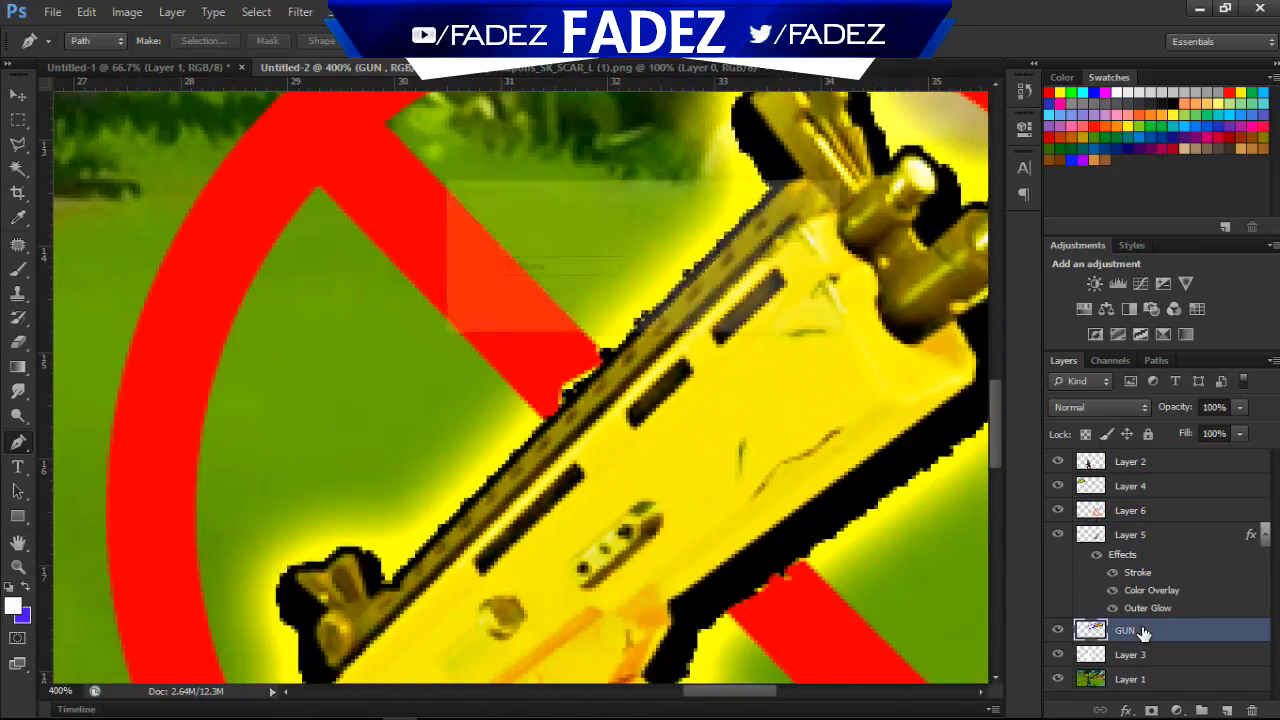
pyautogui.click(1227, 710)
pyautogui.press('b')
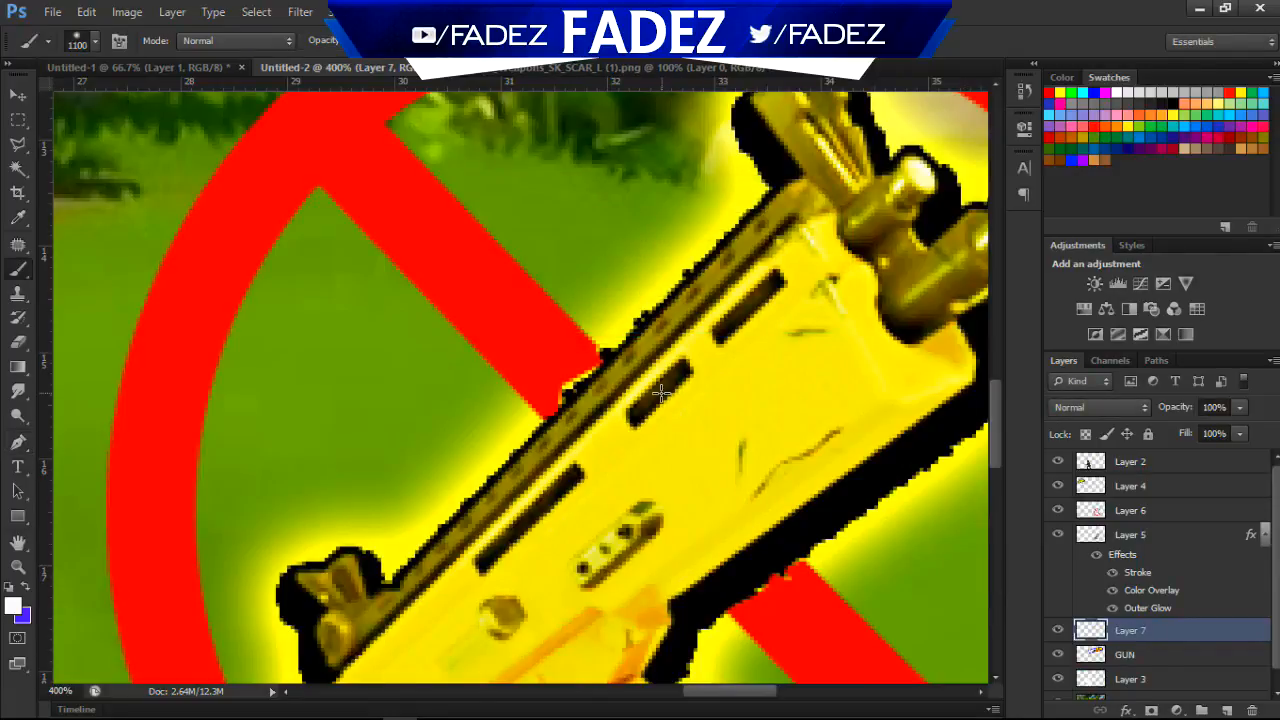
pyautogui.keyDown('alt'); pyautogui.click(527, 333); pyautogui.keyUp('alt')
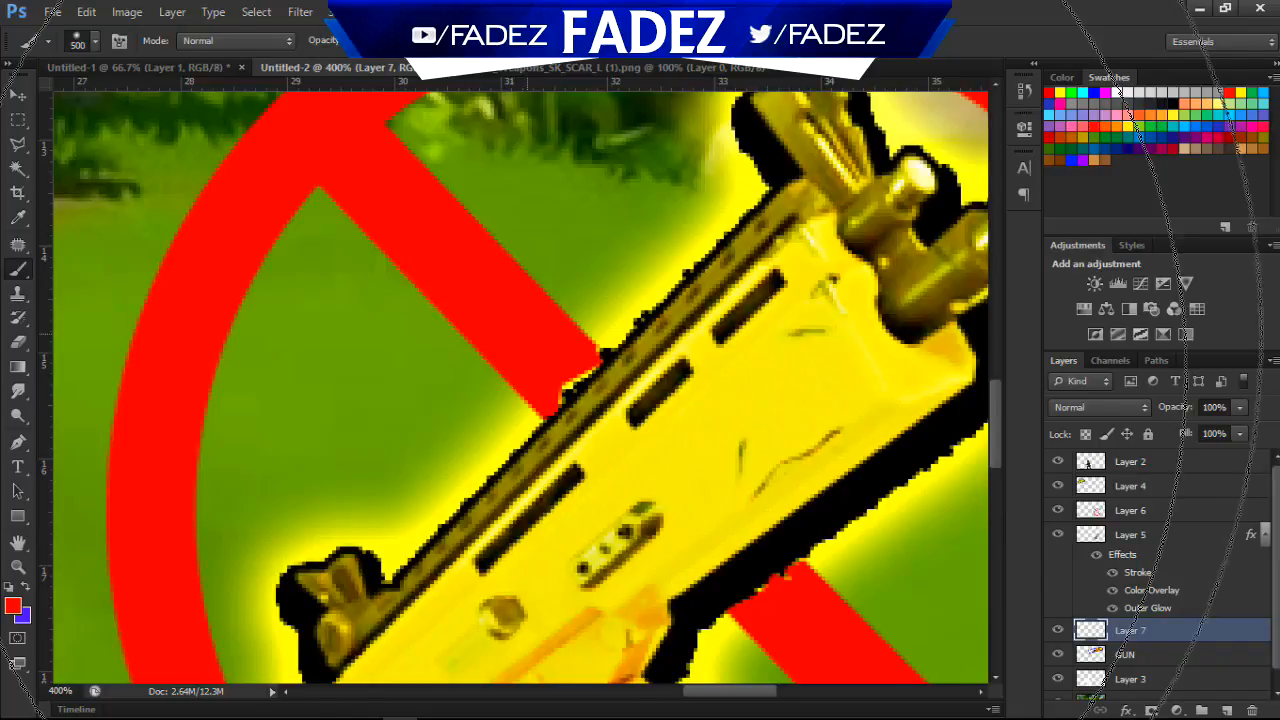
# Reduce the brush size to 10 px and adjust its hardness.
pyautogui.press('[')
pyautogui.press('[')
pyautogui.press('[')
pyautogui.press('[')
pyautogui.press('[')
pyautogui.press('[')
pyautogui.press('[')
pyautogui.press('[')
pyautogui.press('[')
pyautogui.press('[')
pyautogui.press('[')
pyautogui.press('[')
pyautogui.press('[')
pyautogui.press('[')
pyautogui.press('[')
pyautogui.press('[')
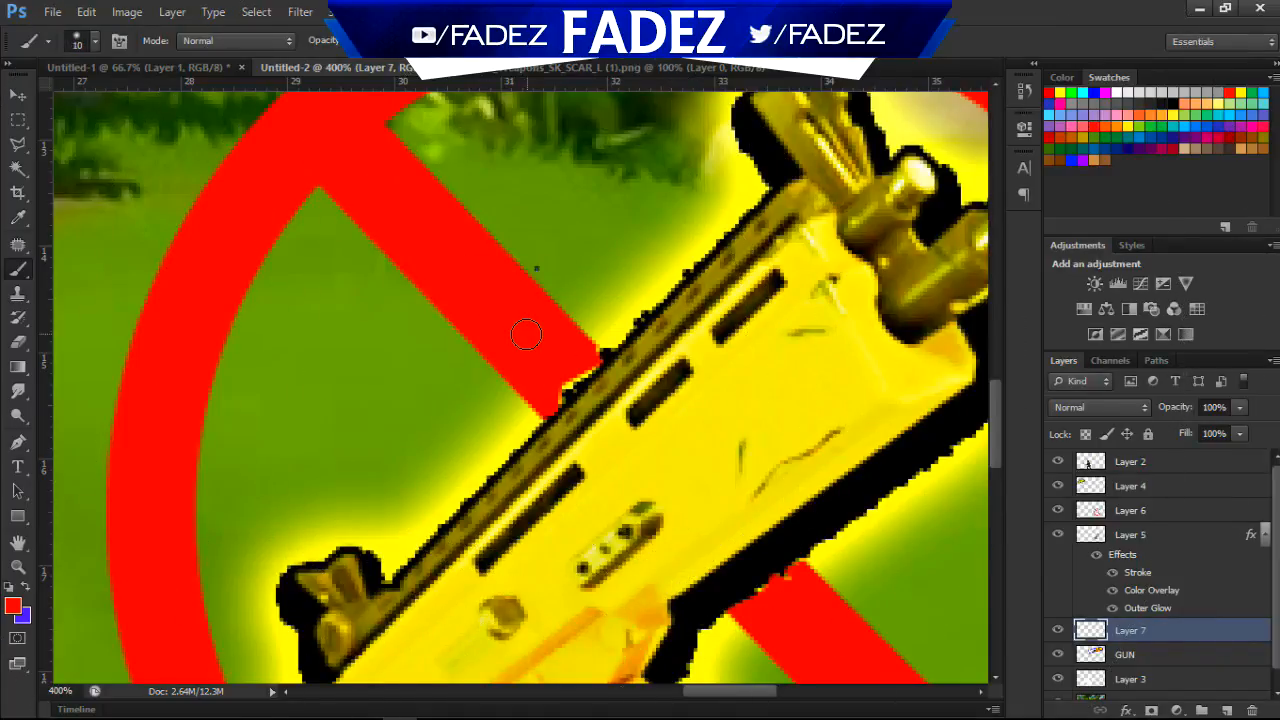
pyautogui.rightClick(527, 333)
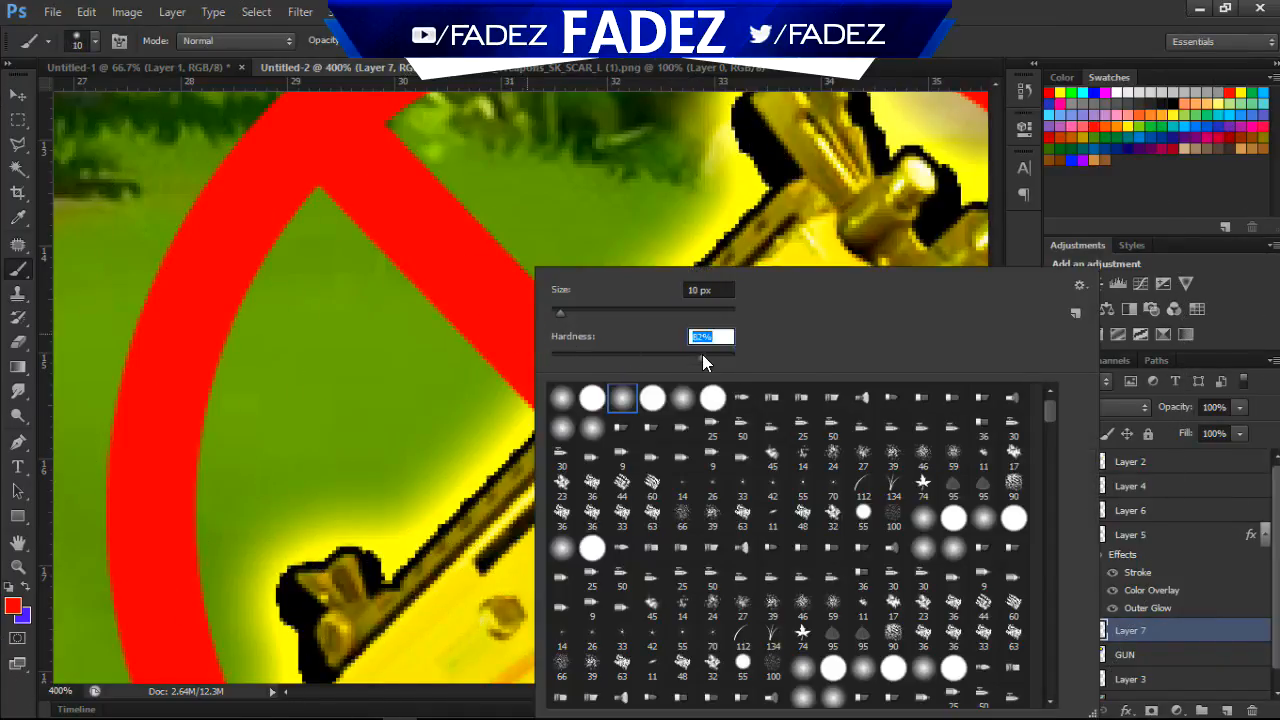
pyautogui.press('Return')
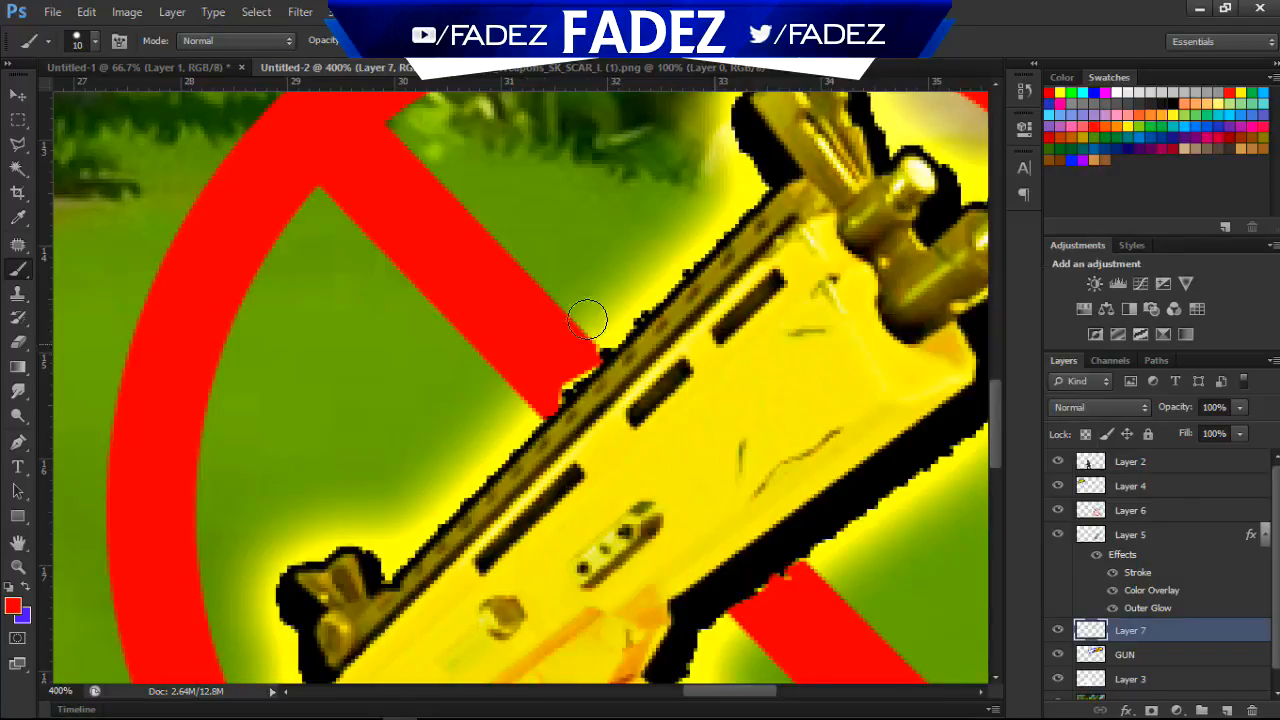
# Paint red over the crossbar's ragged end at the rifle's upper edge, trying Layer 7 and Layer 5 before the circle's Layer 6.
pyautogui.click(570, 390)
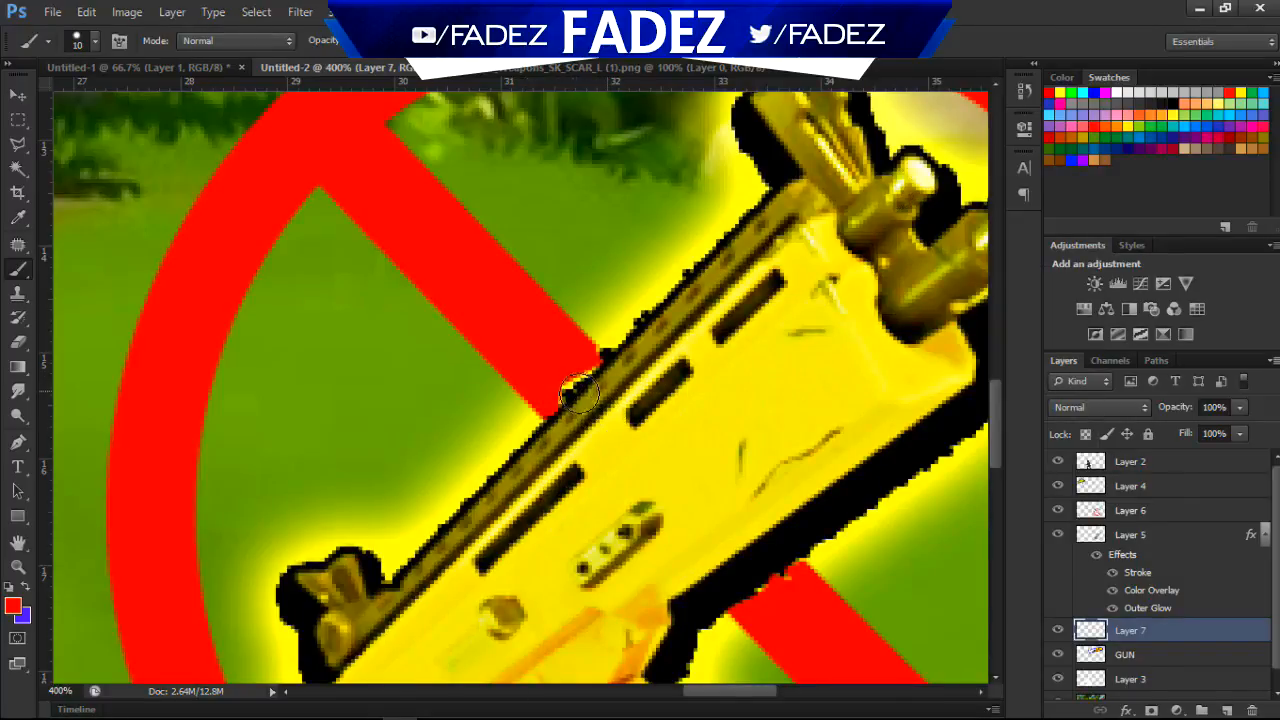
pyautogui.click(1137, 538)
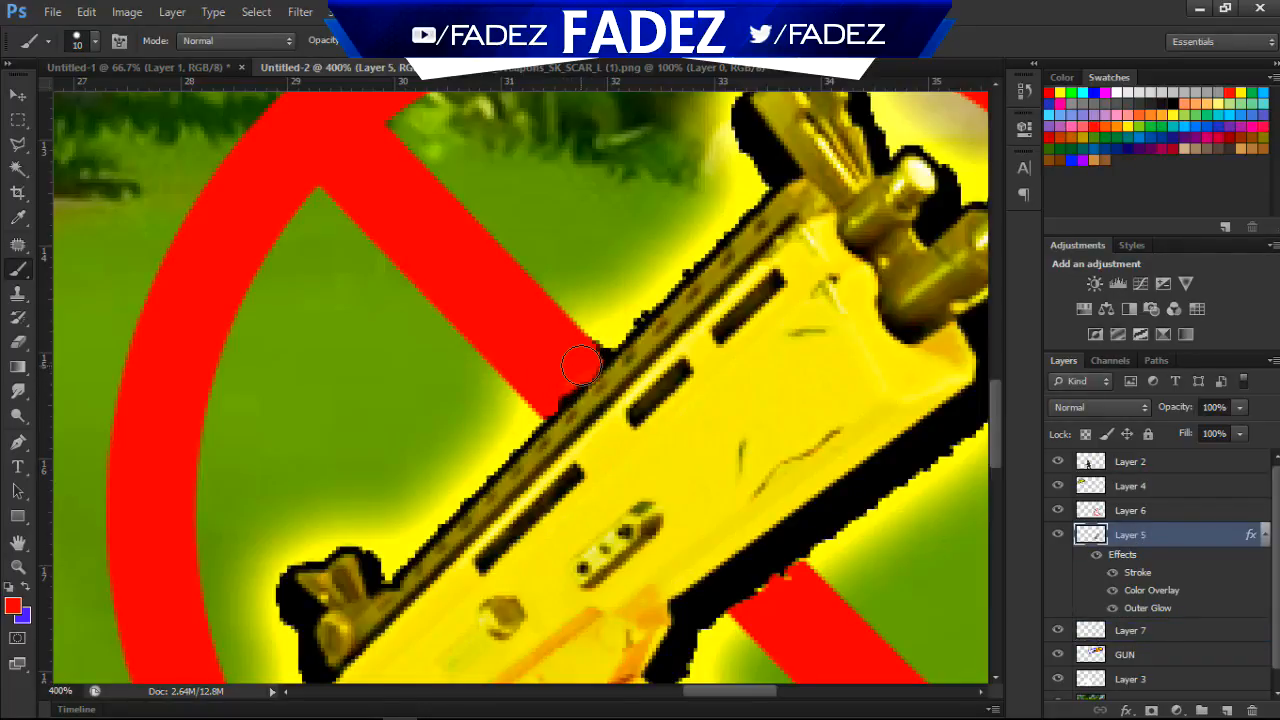
pyautogui.moveTo(563, 380); pyautogui.dragTo(598, 358)
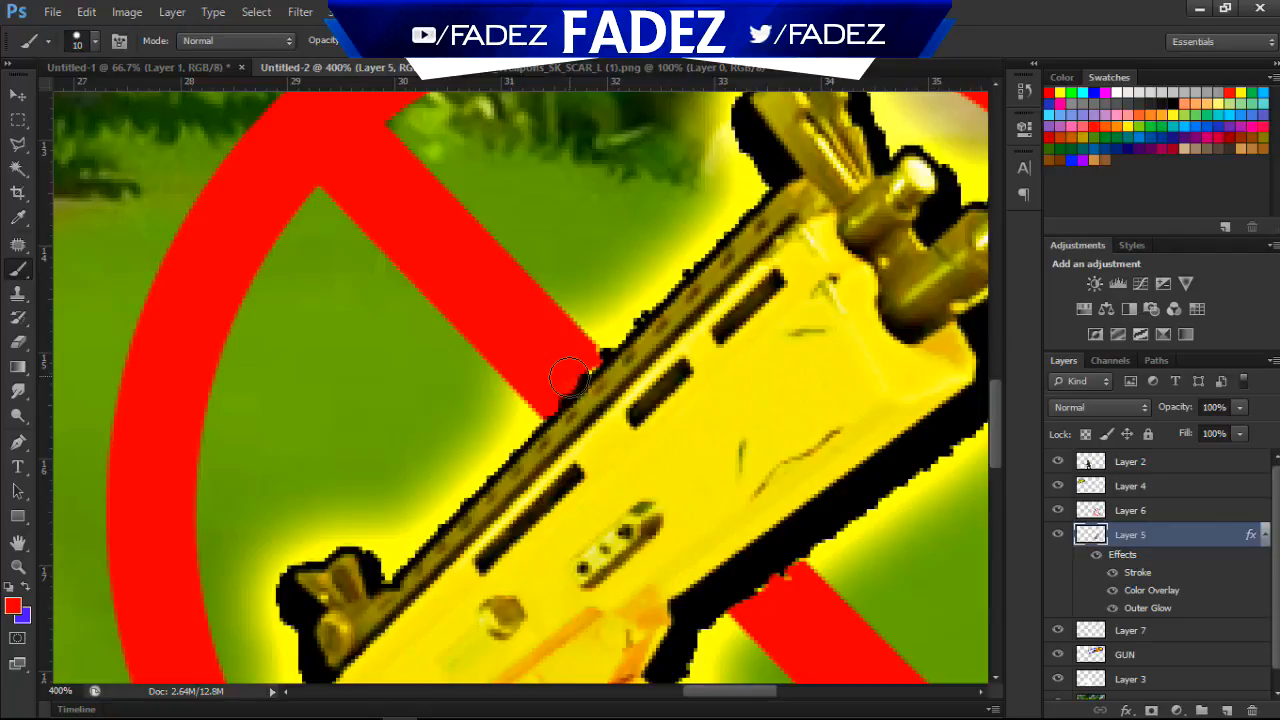
pyautogui.click(1132, 512)
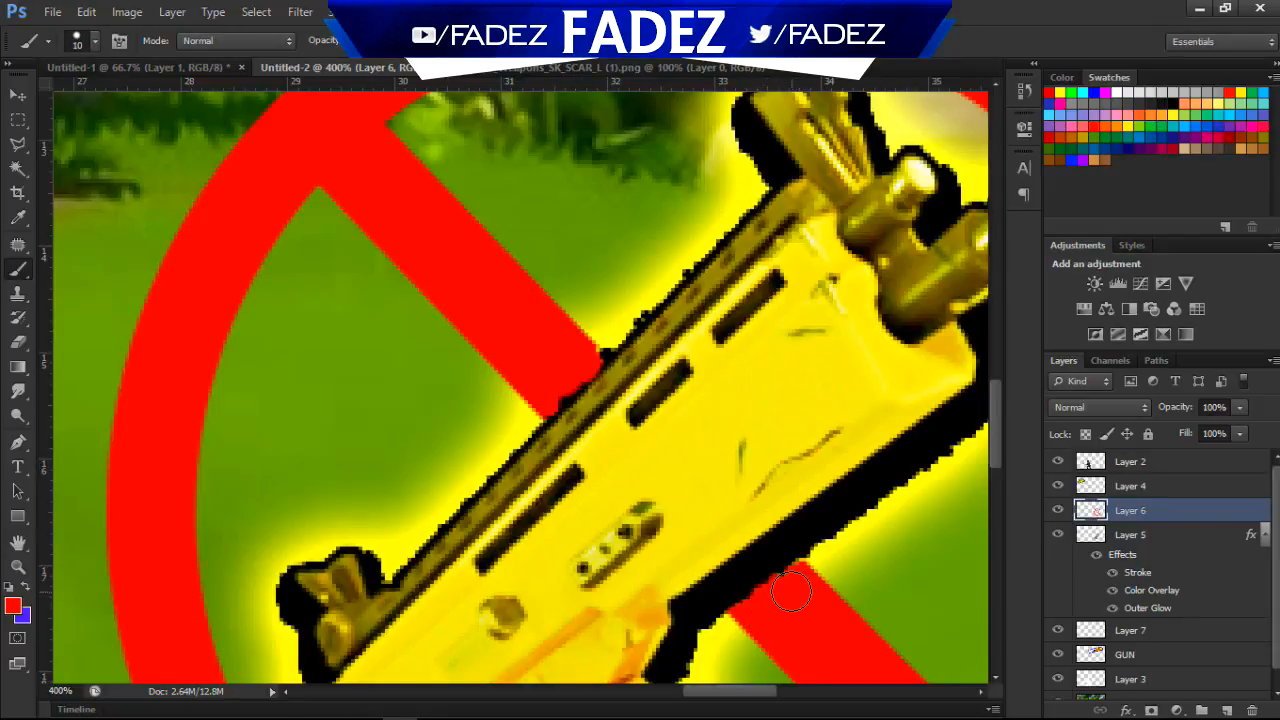
pyautogui.hotkey('ctrl', '-')
pyautogui.hotkey('ctrl', '-')
pyautogui.hotkey('ctrl', '-')
pyautogui.hotkey('ctrl', '-')
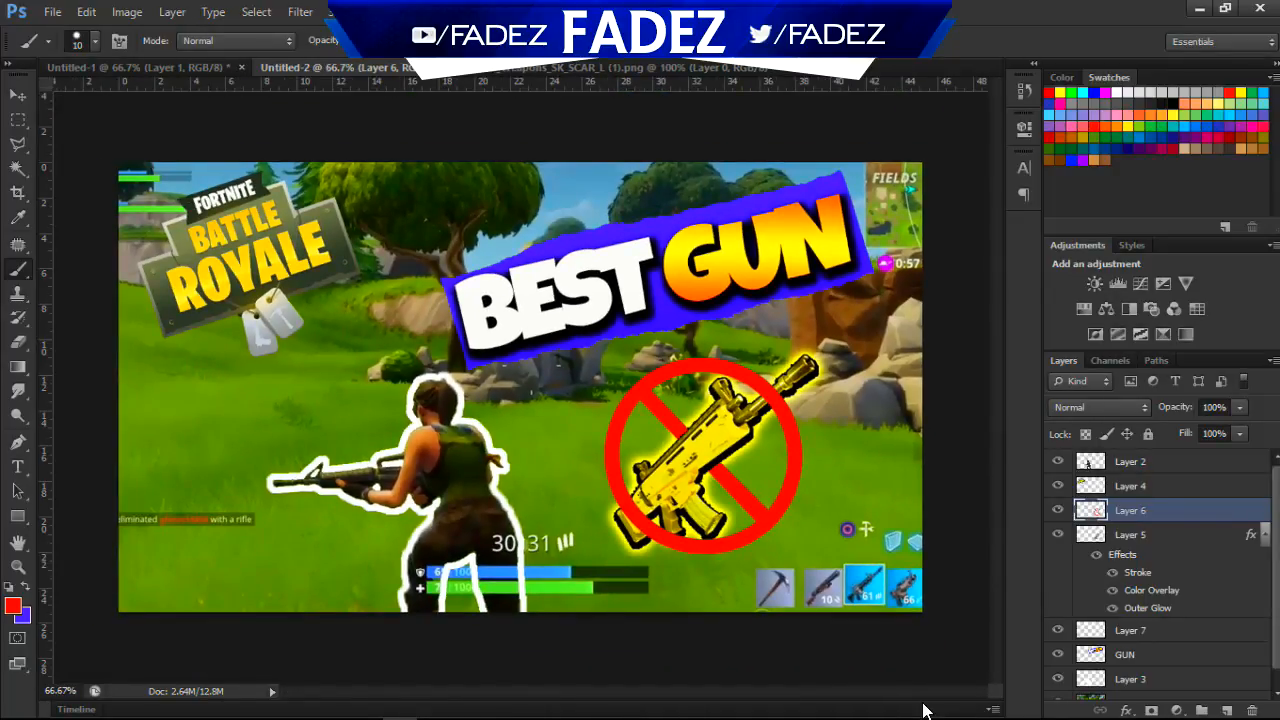
# Copy the sunburst rays layer from Untitled-1 into Untitled-2 and place it directly above the Layer 1 background.
pyautogui.click(154, 64)
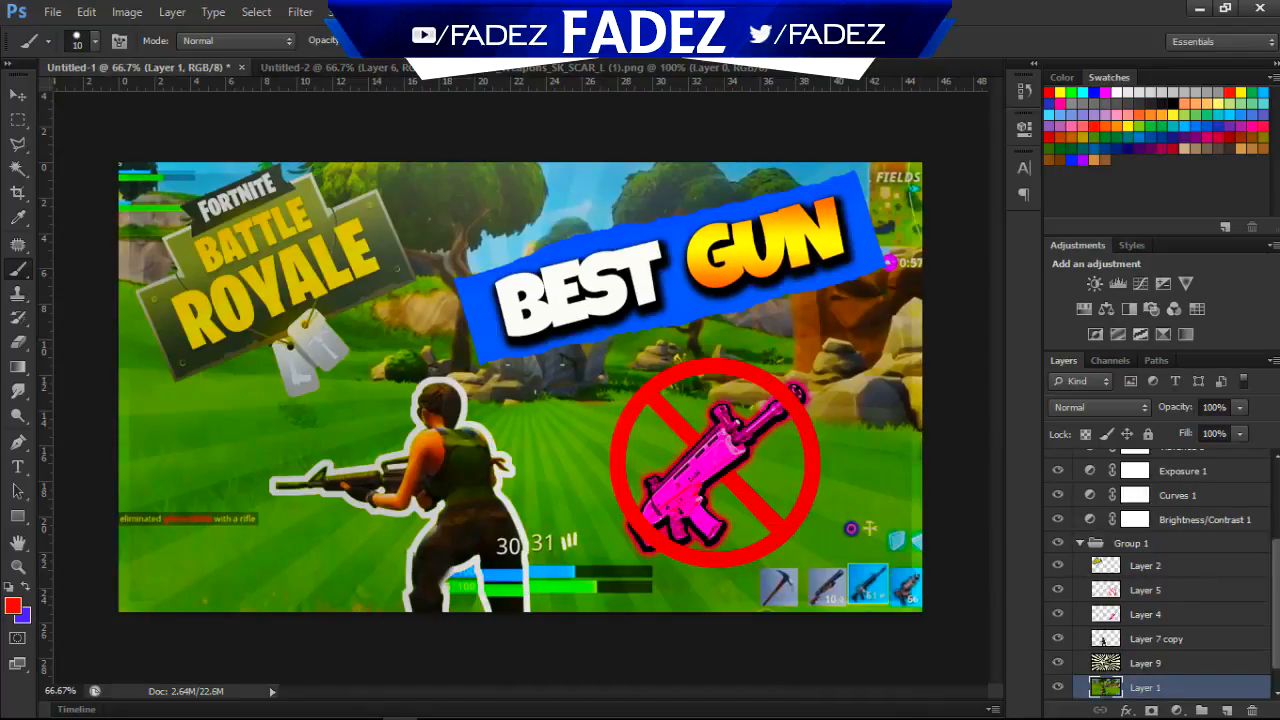
pyautogui.scroll(-1, 1160, 600)
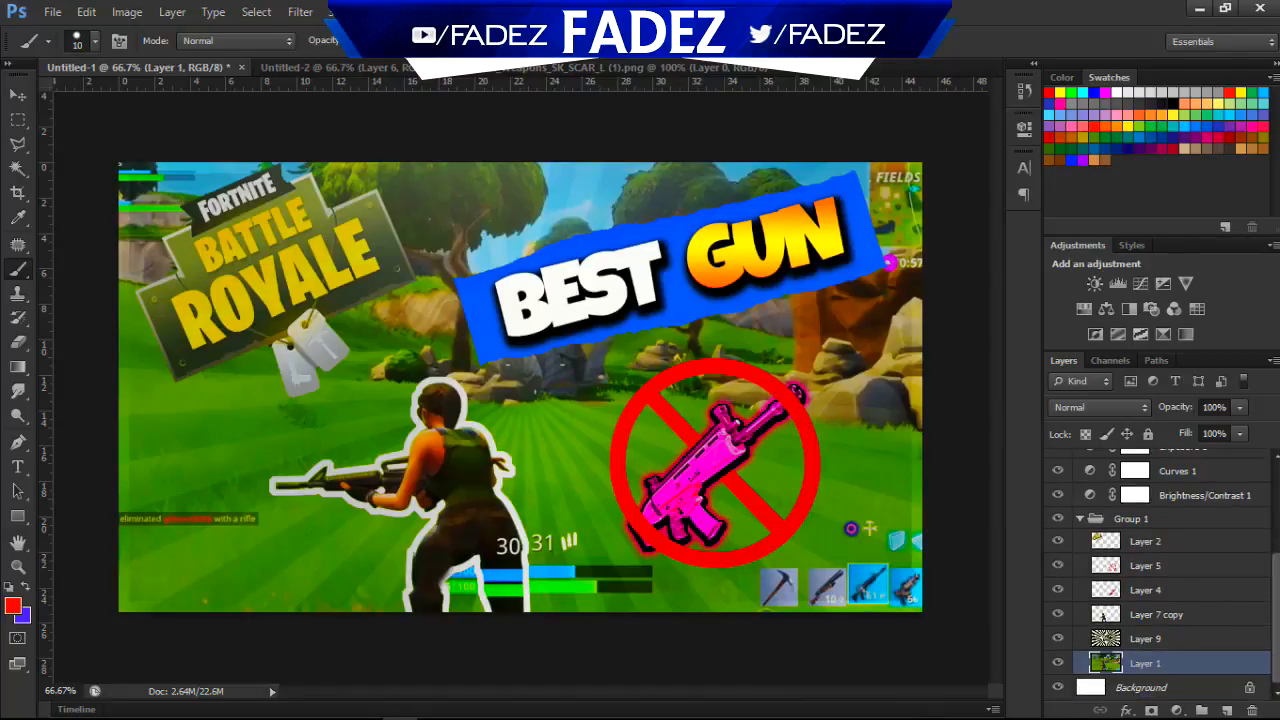
pyautogui.click(1168, 641)
pyautogui.press('v')
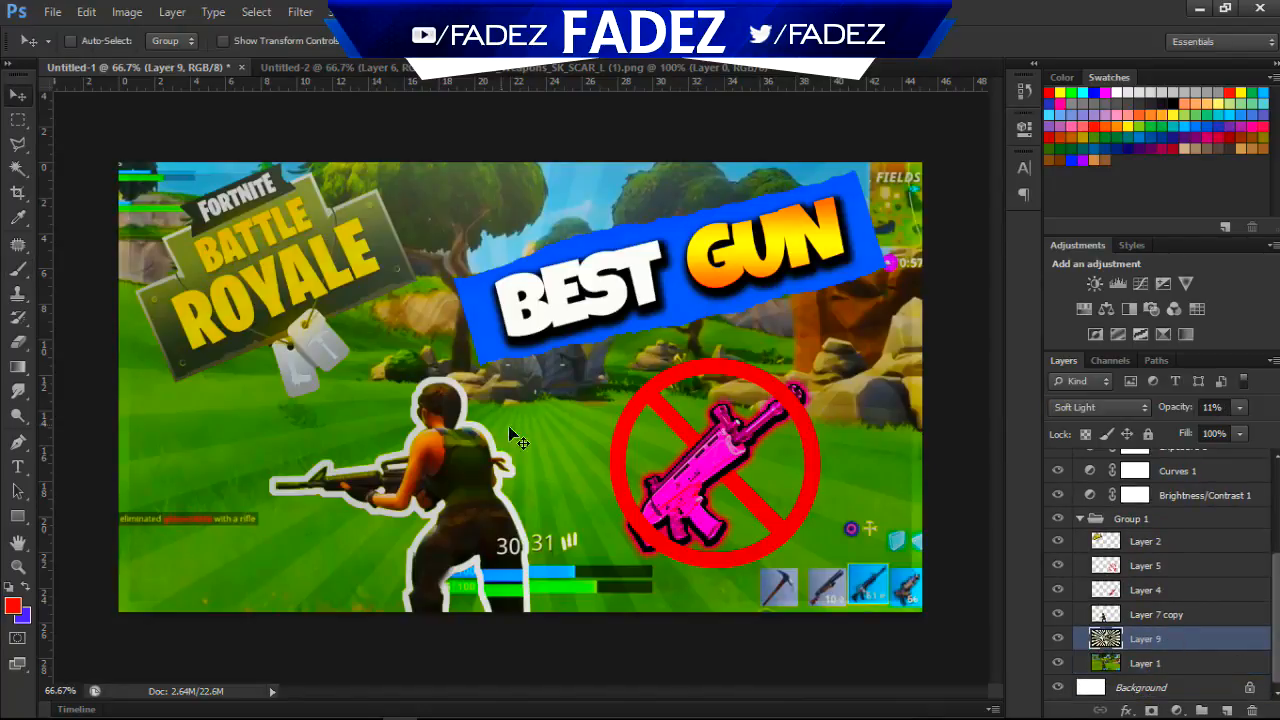
pyautogui.moveTo(468, 283)
pyautogui.mouseDown()
pyautogui.moveTo(346, 70)
pyautogui.moveTo(565, 400)
pyautogui.moveTo(562, 479)
pyautogui.mouseUp()
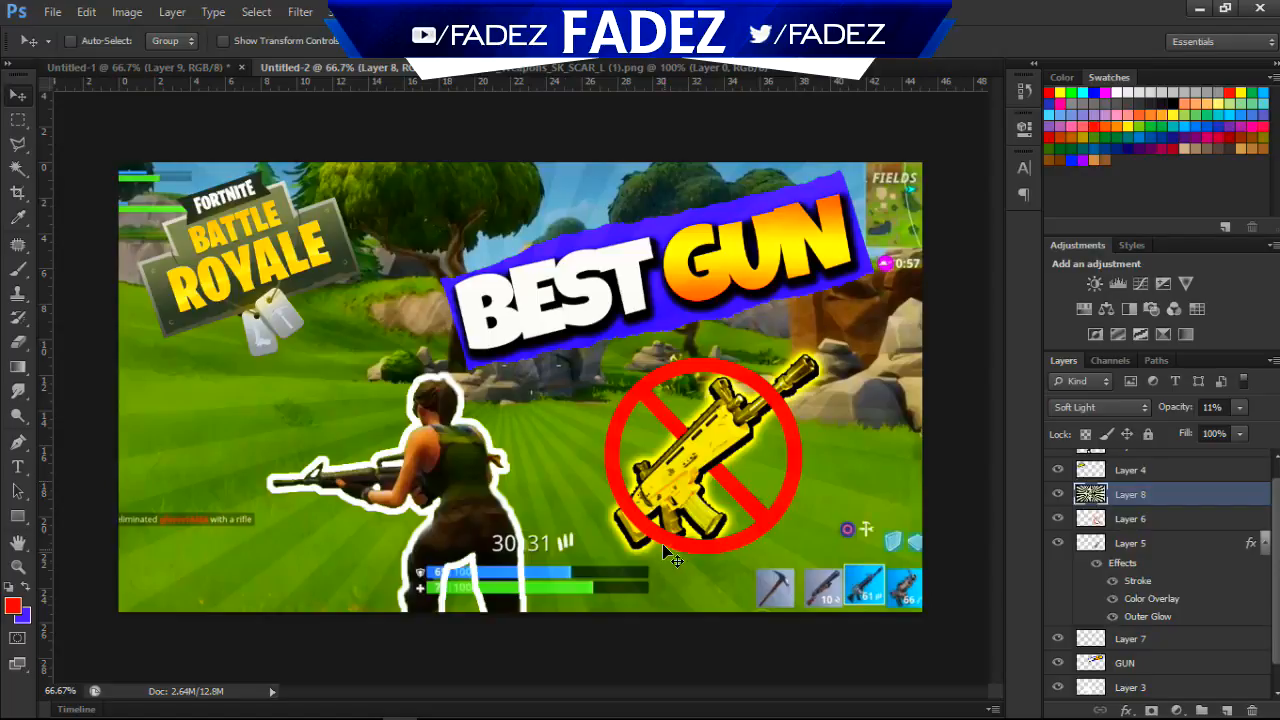
pyautogui.moveTo(1135, 496); pyautogui.dragTo(1135, 668)
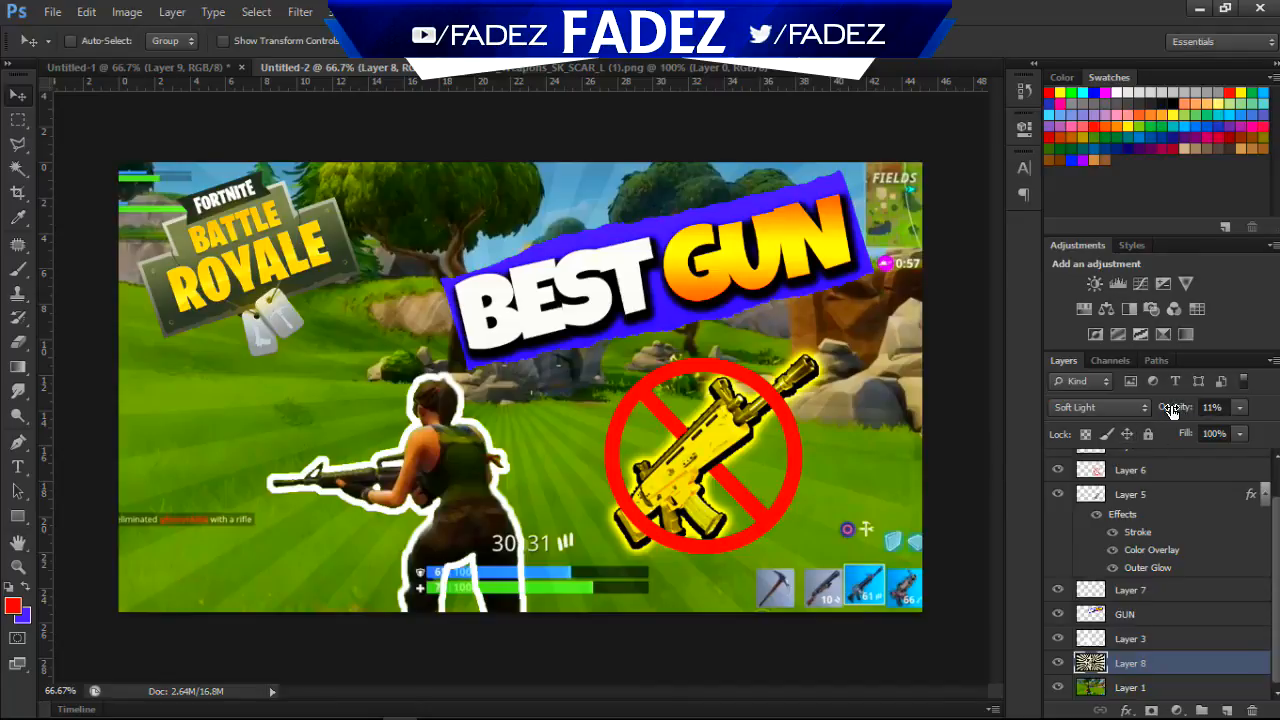
# Set the sunburst layer's opacity to 20%, compare the image with the rays hidden, and invert the layer.
pyautogui.moveTo(1172, 410); pyautogui.dragTo(1178, 410)
pyautogui.moveTo(1178, 410); pyautogui.dragTo(1178, 410)
pyautogui.click(1058, 665)
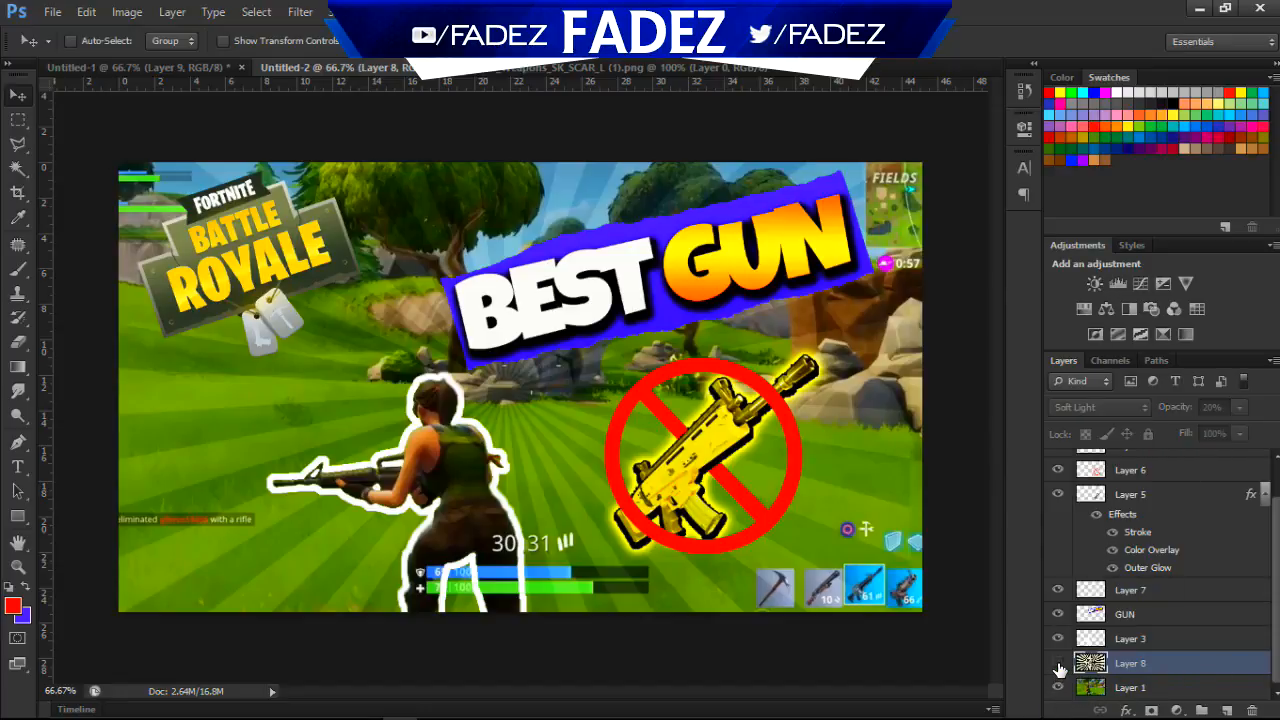
pyautogui.click(1058, 665)
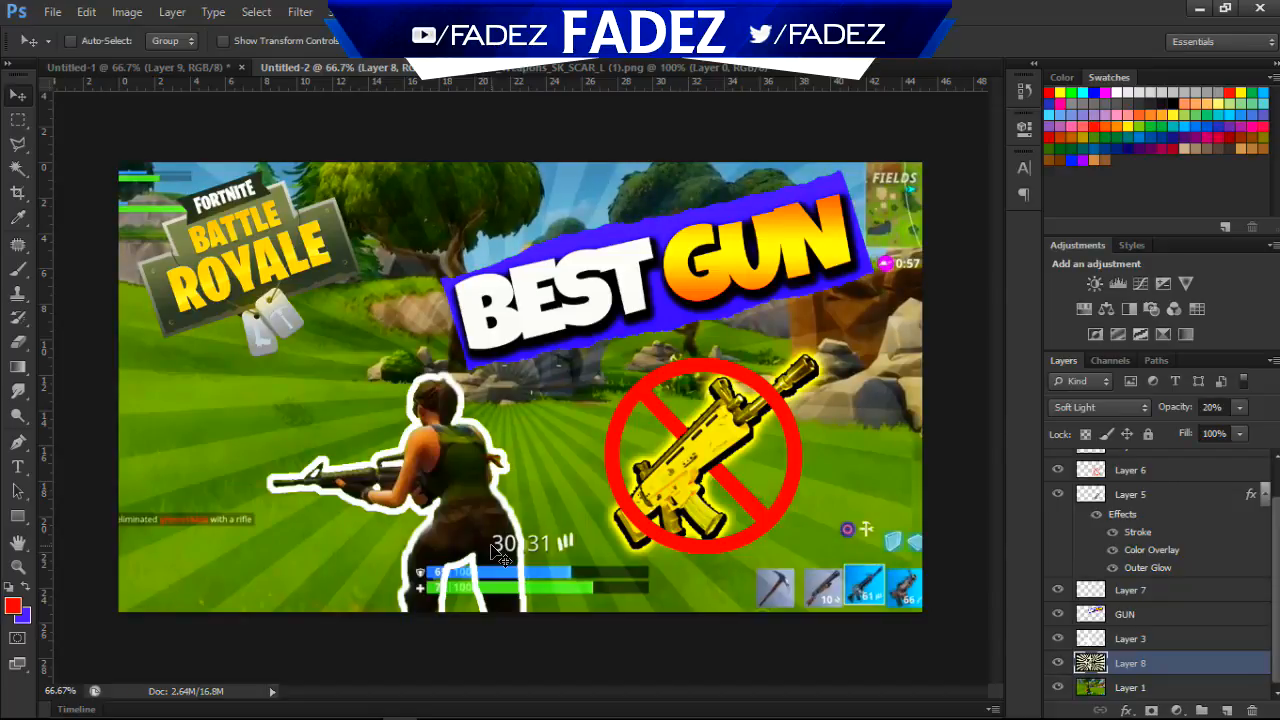
pyautogui.hotkey('ctrl', 'i')
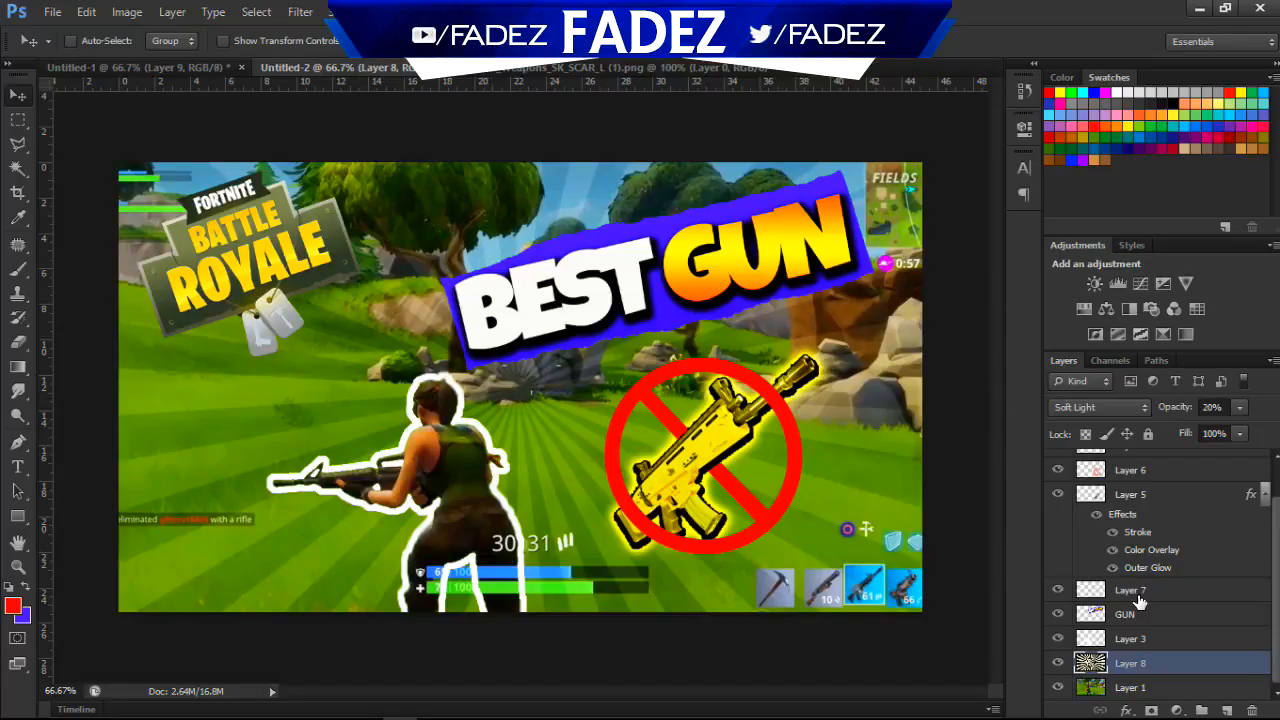
# Move the GUN layer to the top of the layer stack and create a new layer group beneath it.
pyautogui.moveTo(1145, 614); pyautogui.dragTo(1162, 457)
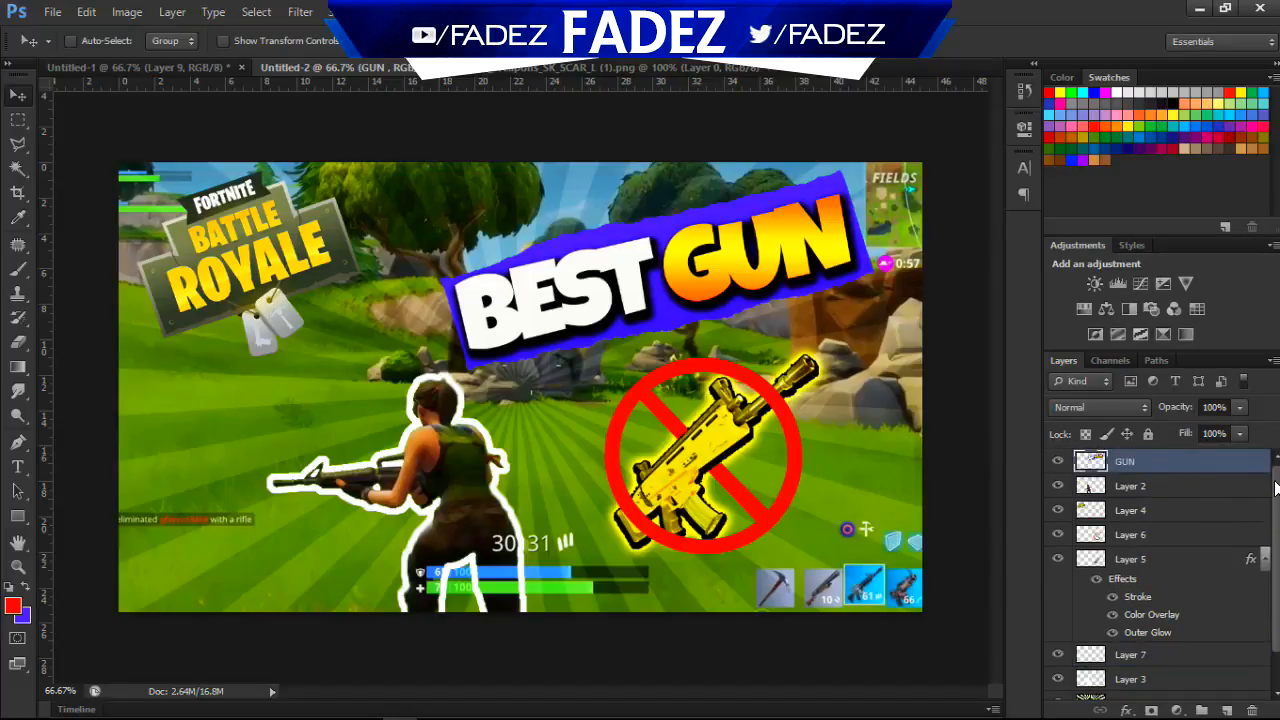
pyautogui.click(1168, 492)
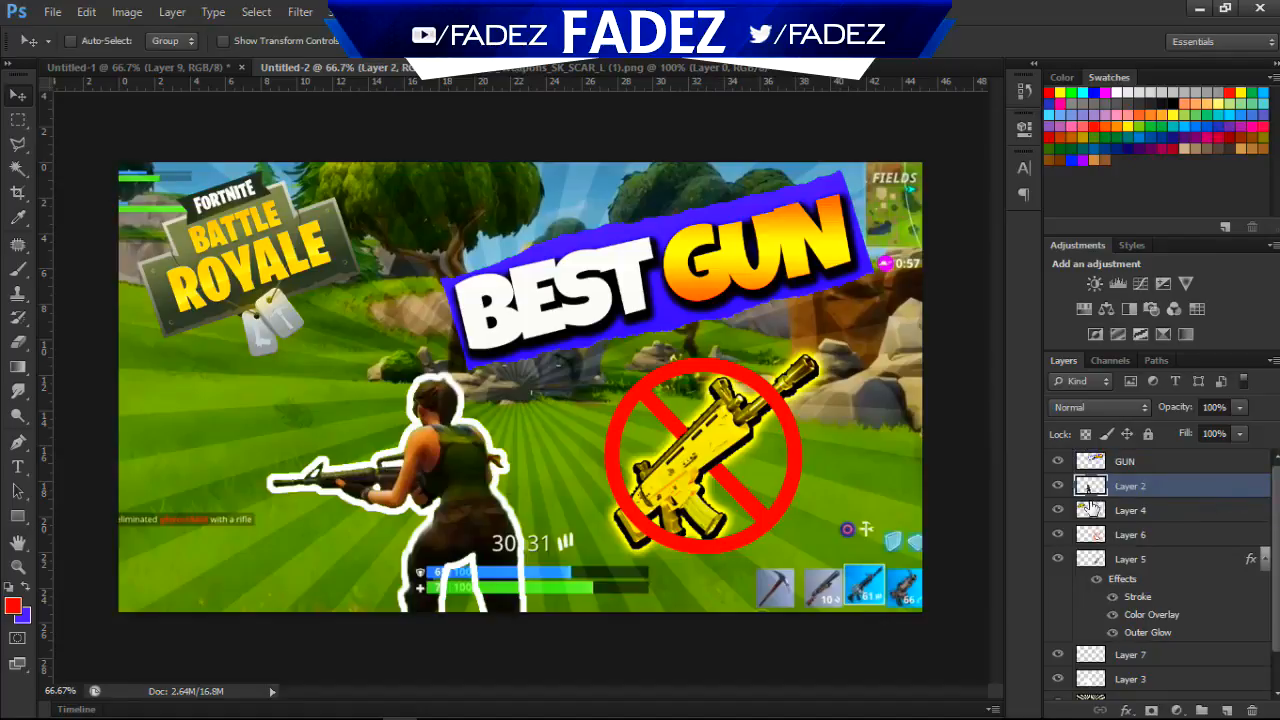
pyautogui.scroll(-1, 1200, 600)
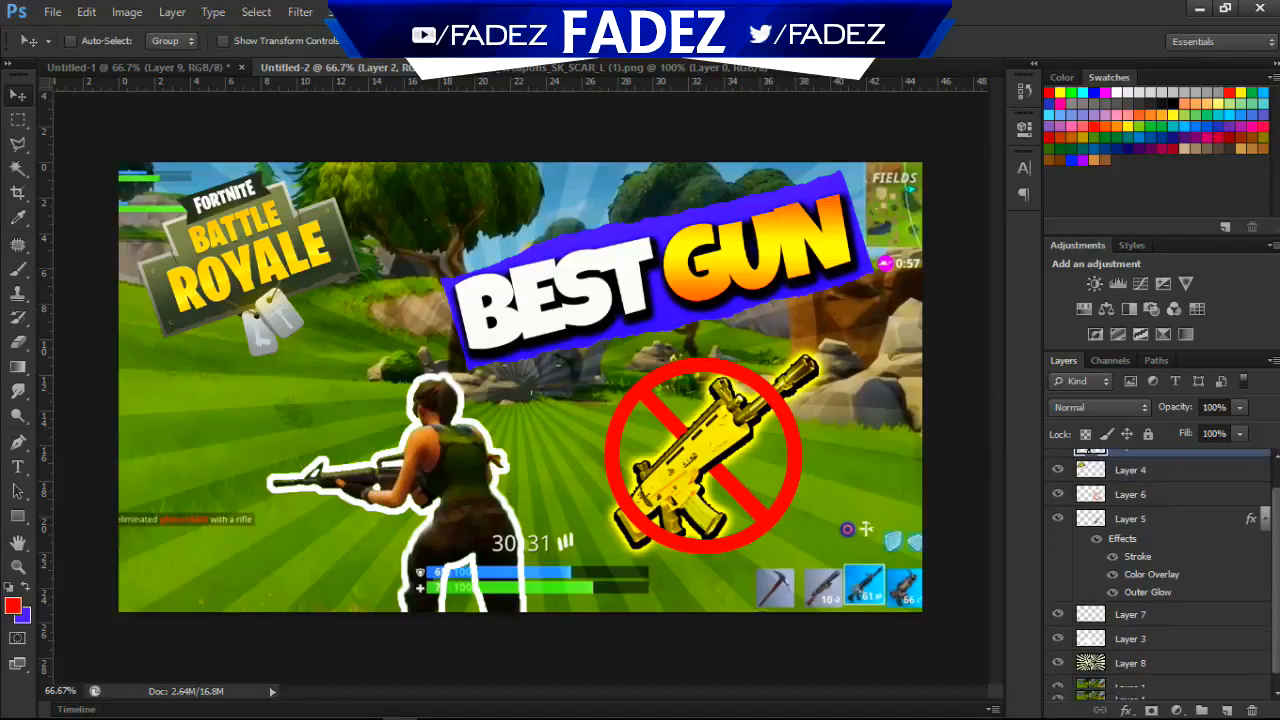
pyautogui.click(1201, 710)
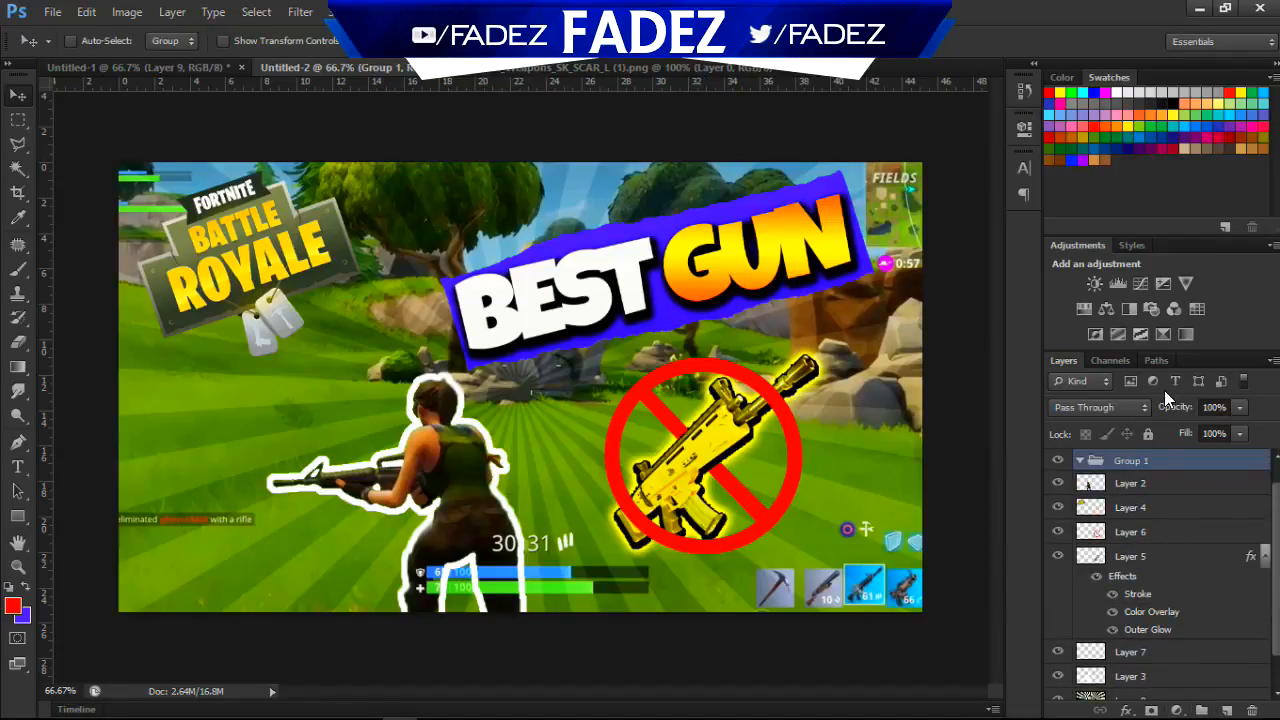
pyautogui.scroll(1, 1276, 557)
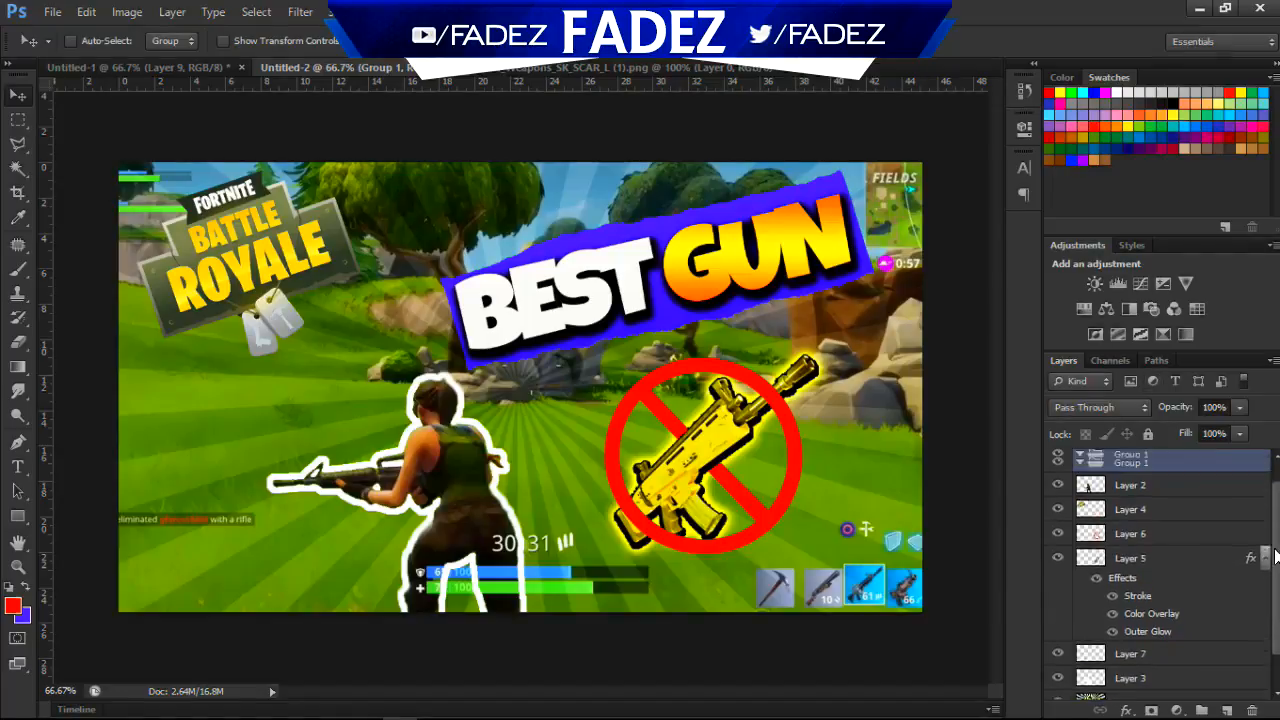
# Move all the layers from Layer 2 down to Layer 1 into the new group and collapse it.
pyautogui.keyDown('ctrl'); pyautogui.click(1126, 496); pyautogui.keyUp('ctrl')
pyautogui.click(1205, 500)
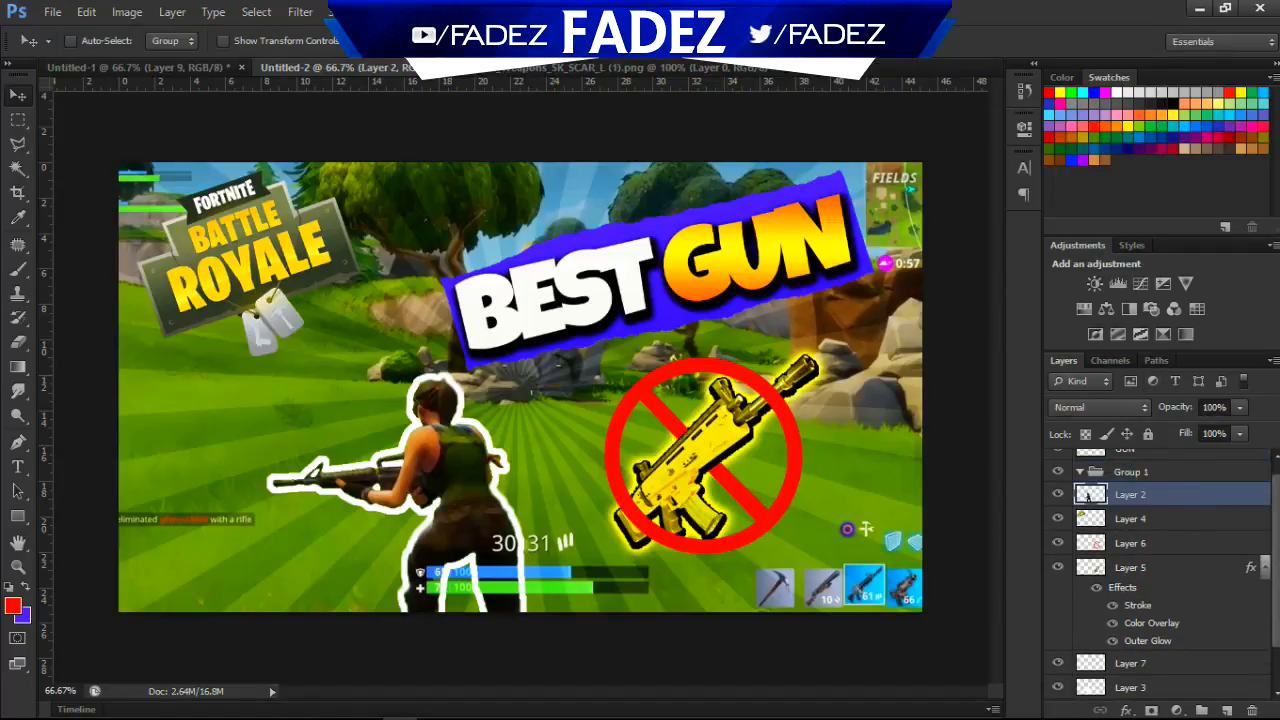
pyautogui.scroll(-2, 1180, 620)
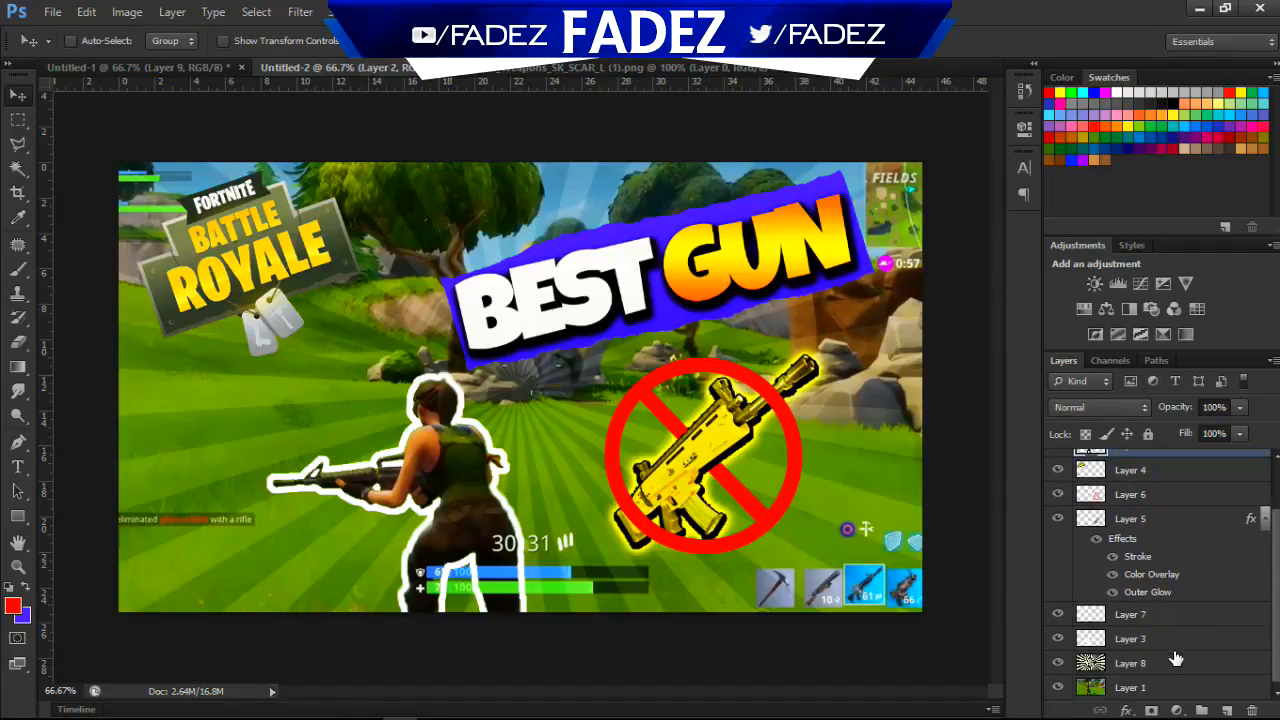
pyautogui.keyDown('shift'); pyautogui.click(1135, 688); pyautogui.keyUp('shift')
pyautogui.moveTo(1135, 688); pyautogui.dragTo(1145, 490)
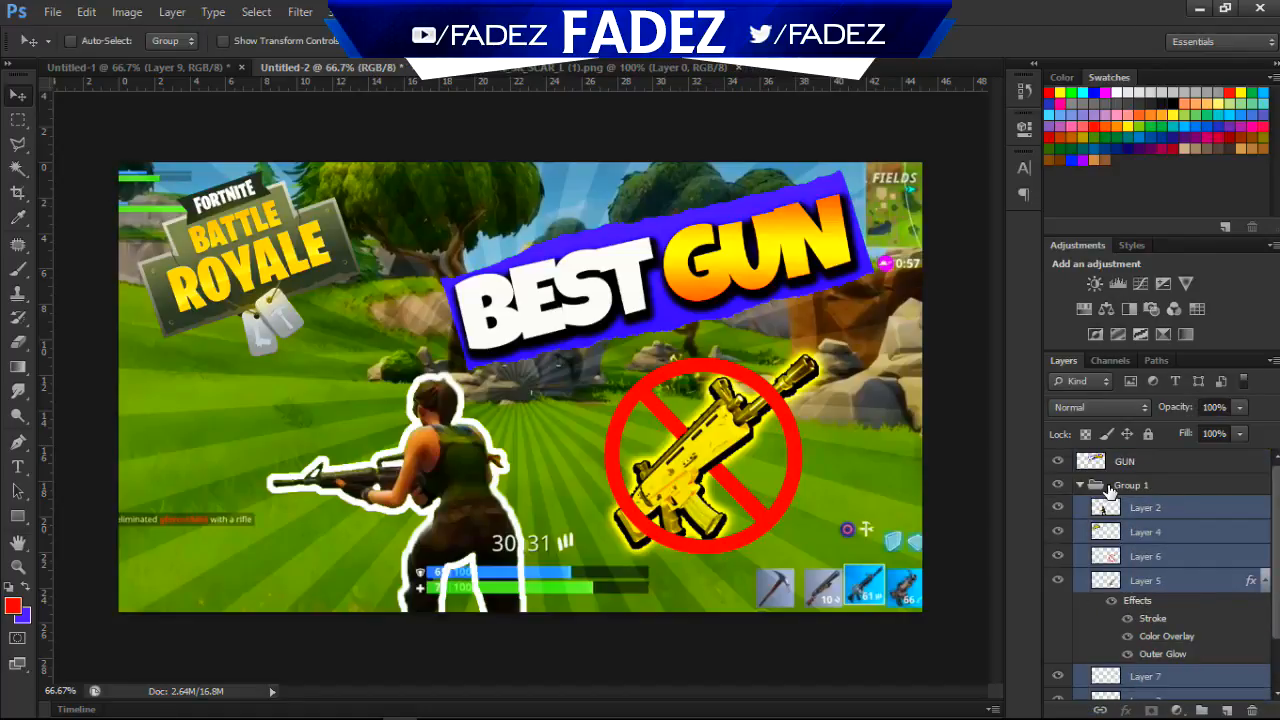
pyautogui.click(1083, 485)
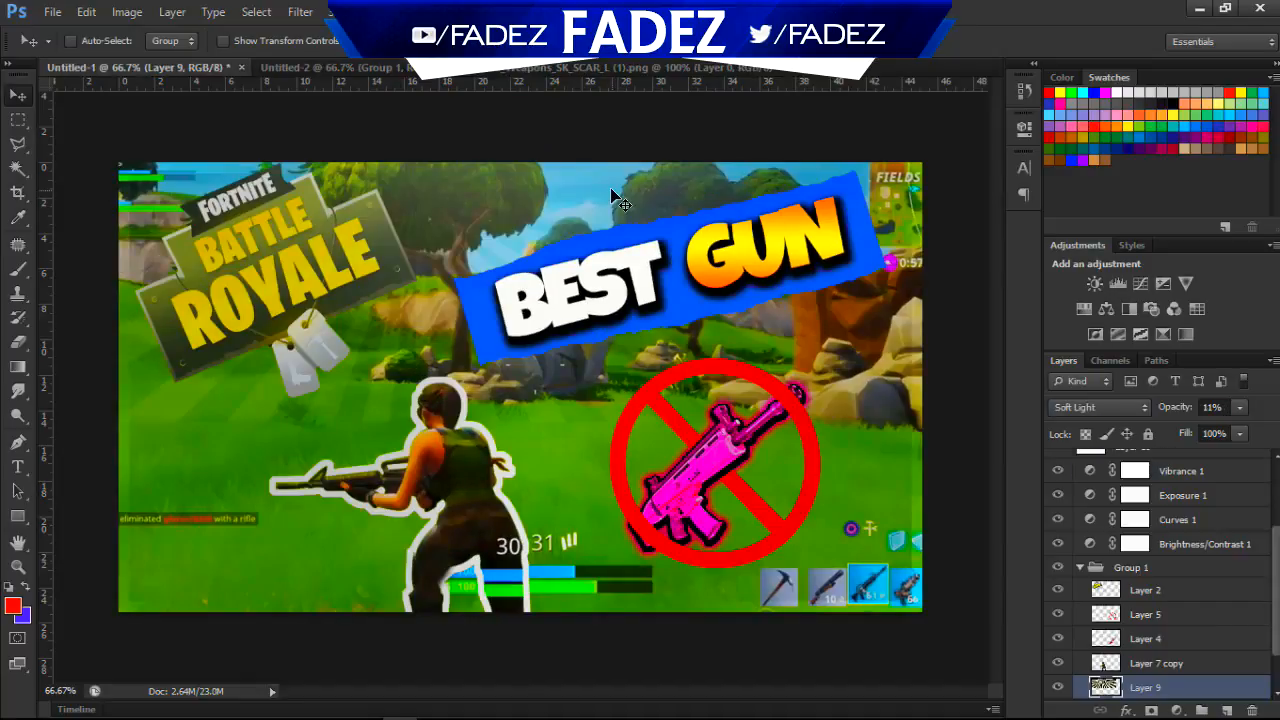
# Rename the layer group in Untitled-2 as main.
pyautogui.click(354, 66)
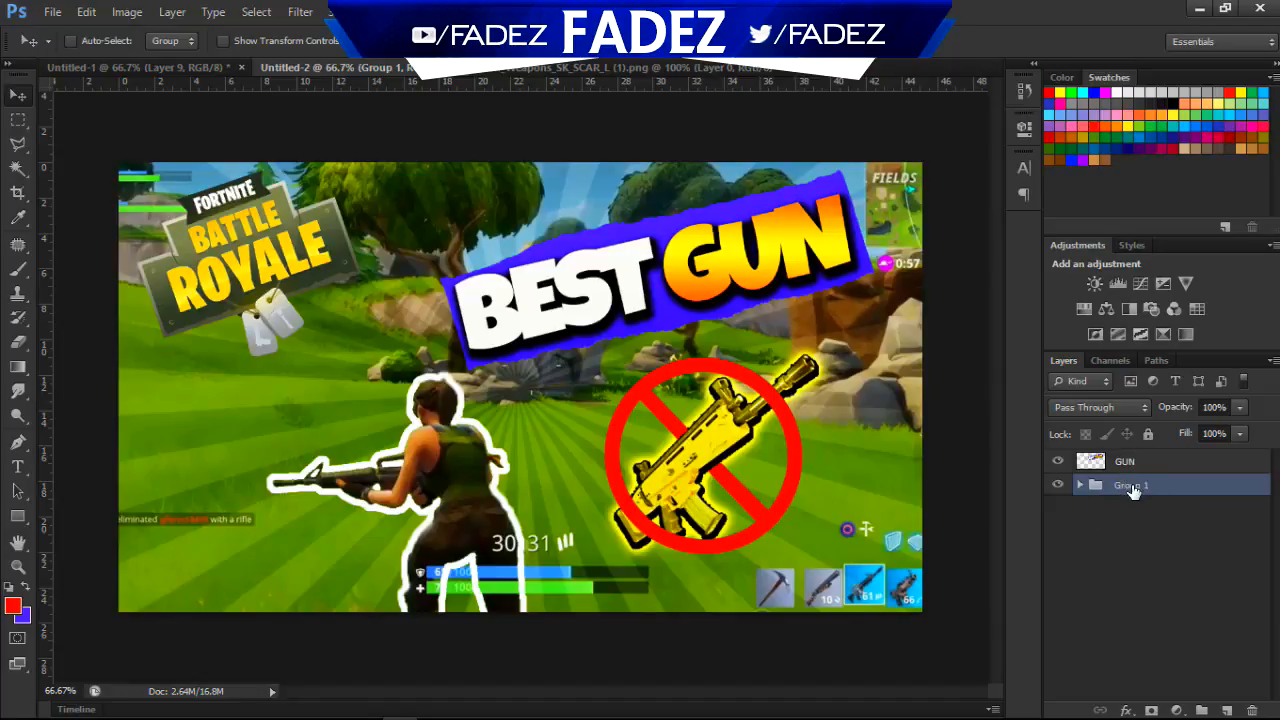
pyautogui.doubleClick(1130, 486)
pyautogui.write('mina')
pyautogui.press('Return')
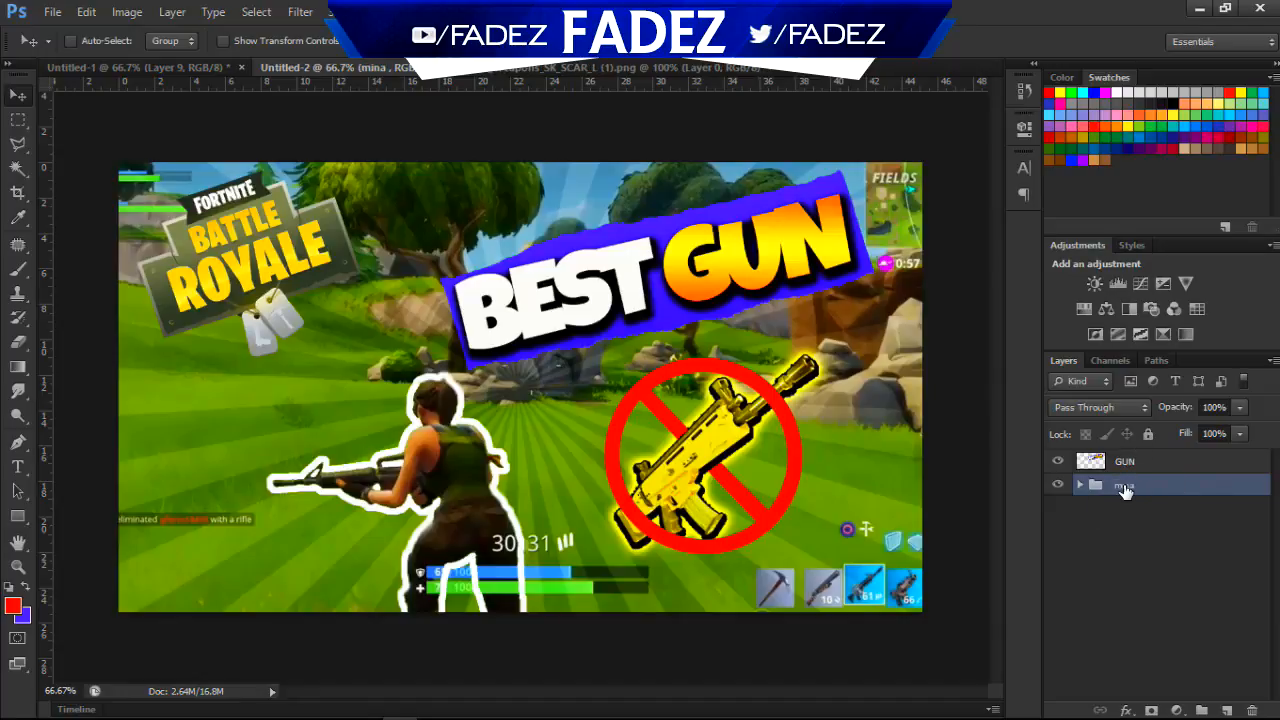
pyautogui.doubleClick(1125, 486)
pyautogui.write('main')
pyautogui.press('Return')
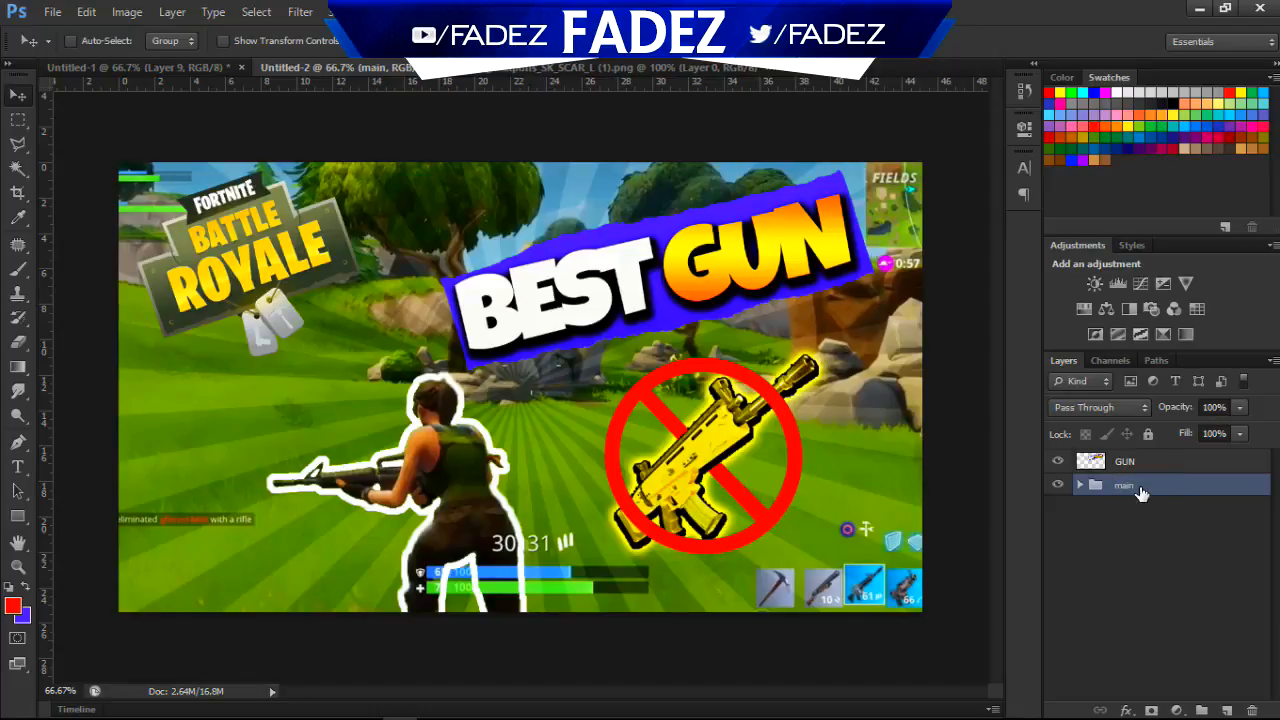
# Add a Brightness/Contrast adjustment above the main group, apply its automatic correction, and compare the image with the adjustment hidden.
pyautogui.click(1094, 287)
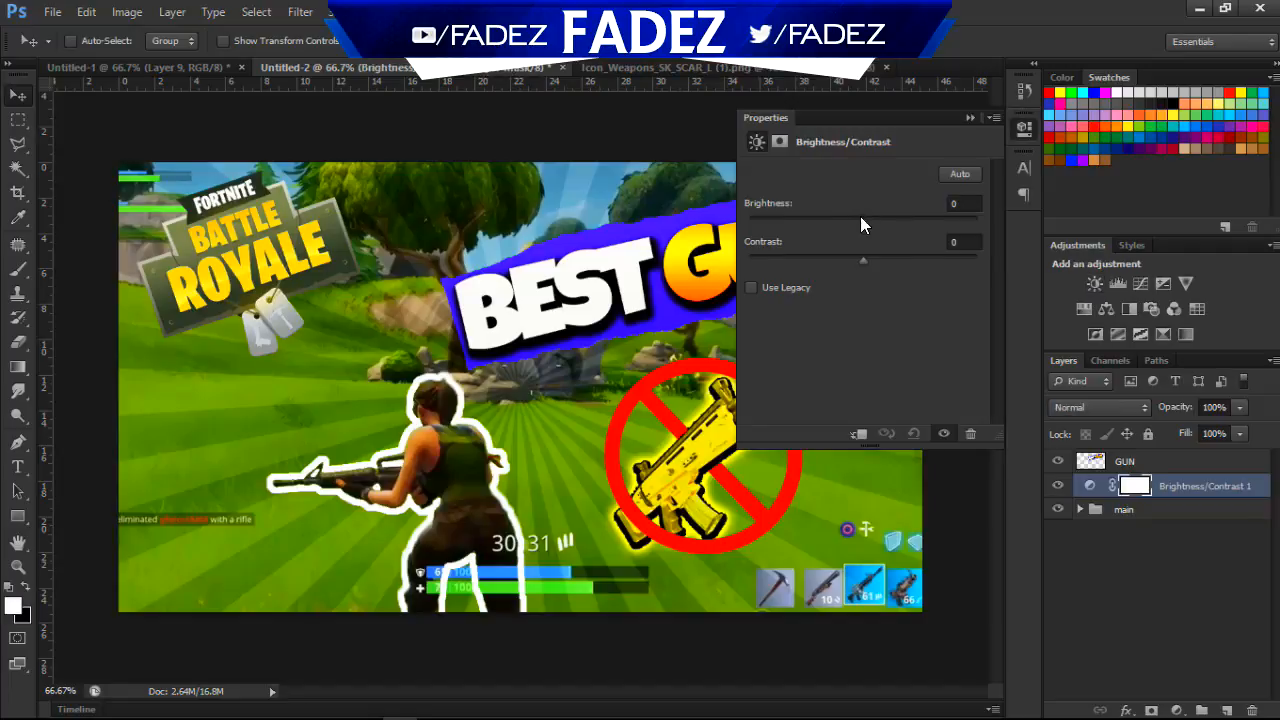
pyautogui.moveTo(861, 218); pyautogui.dragTo(853, 218)
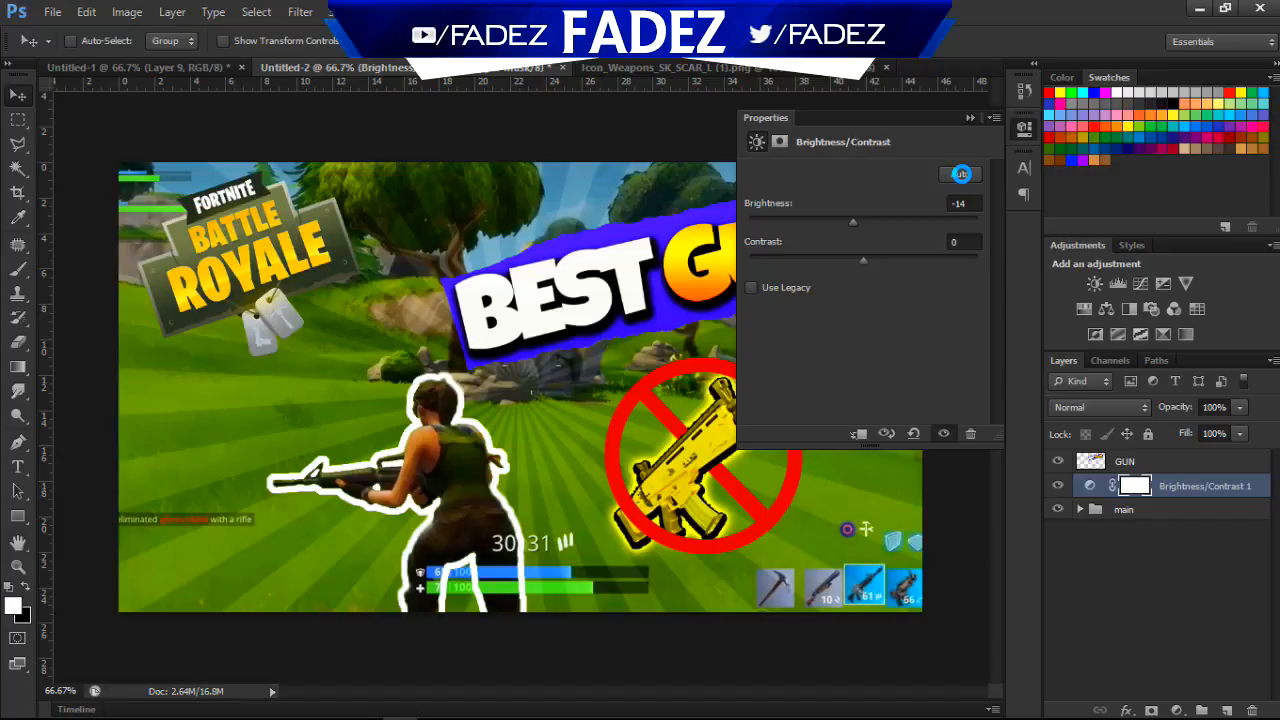
pyautogui.click(960, 174)
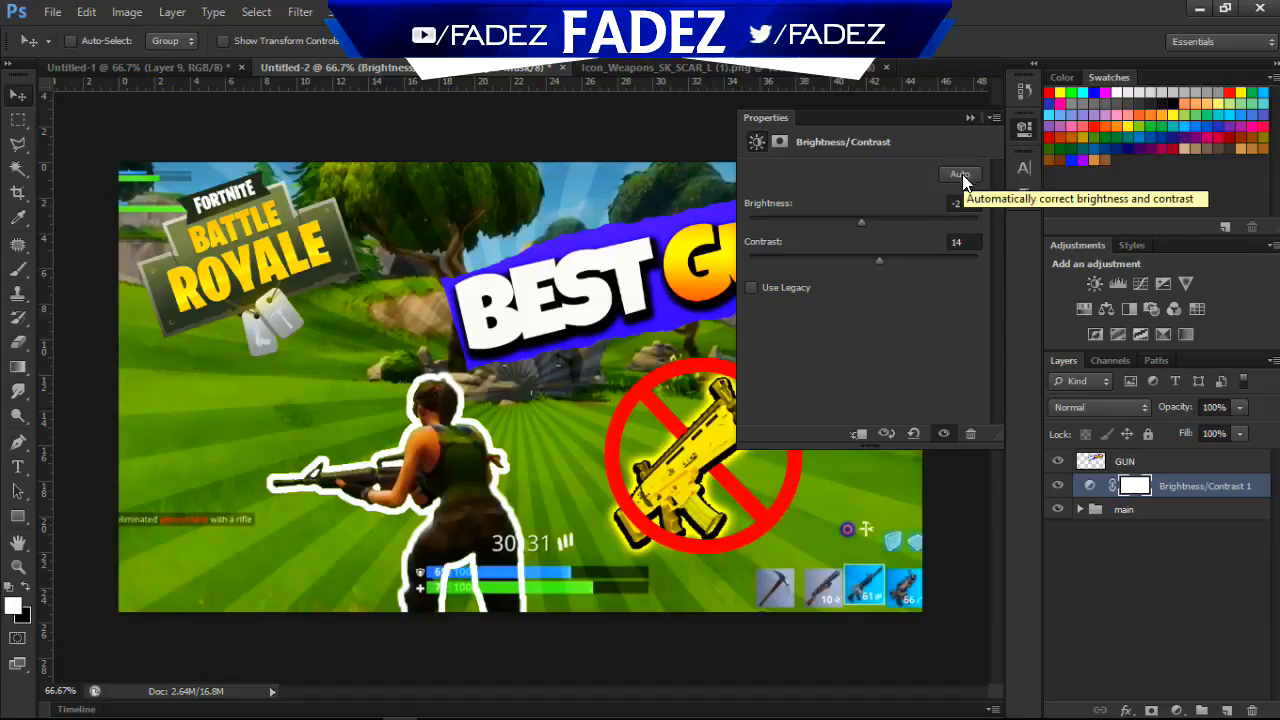
pyautogui.click(1058, 487)
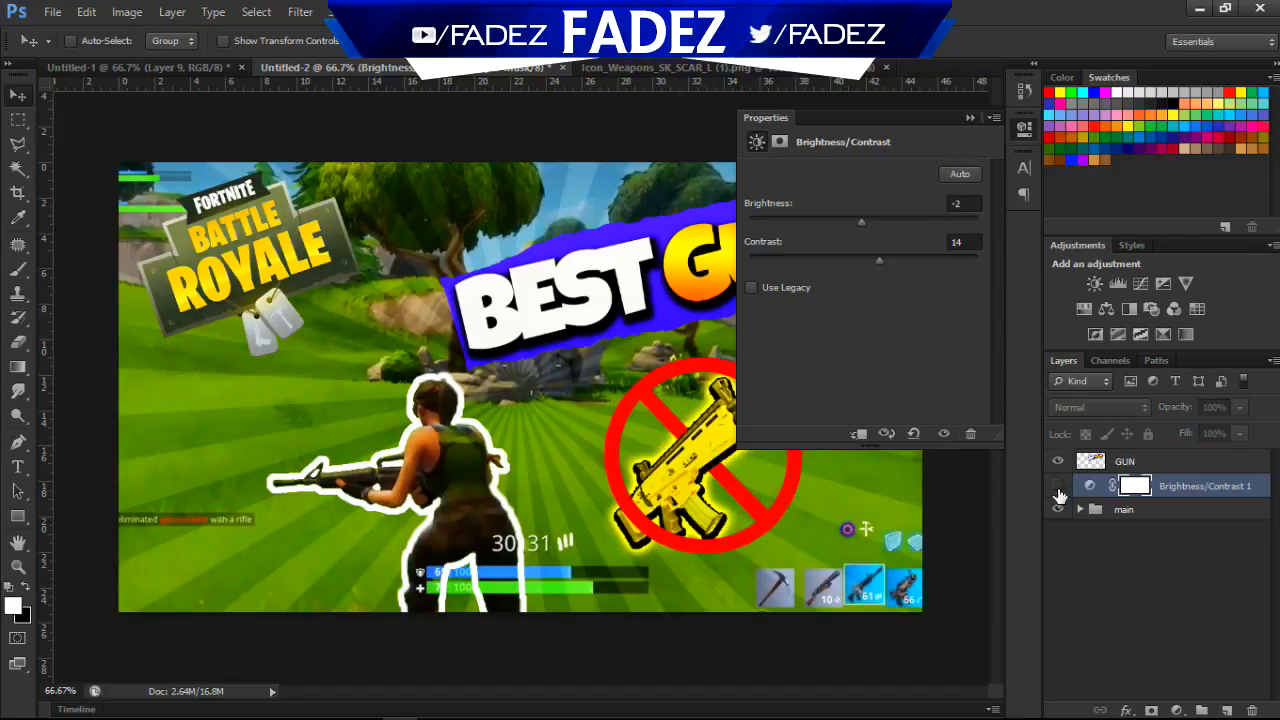
pyautogui.click(1060, 496)
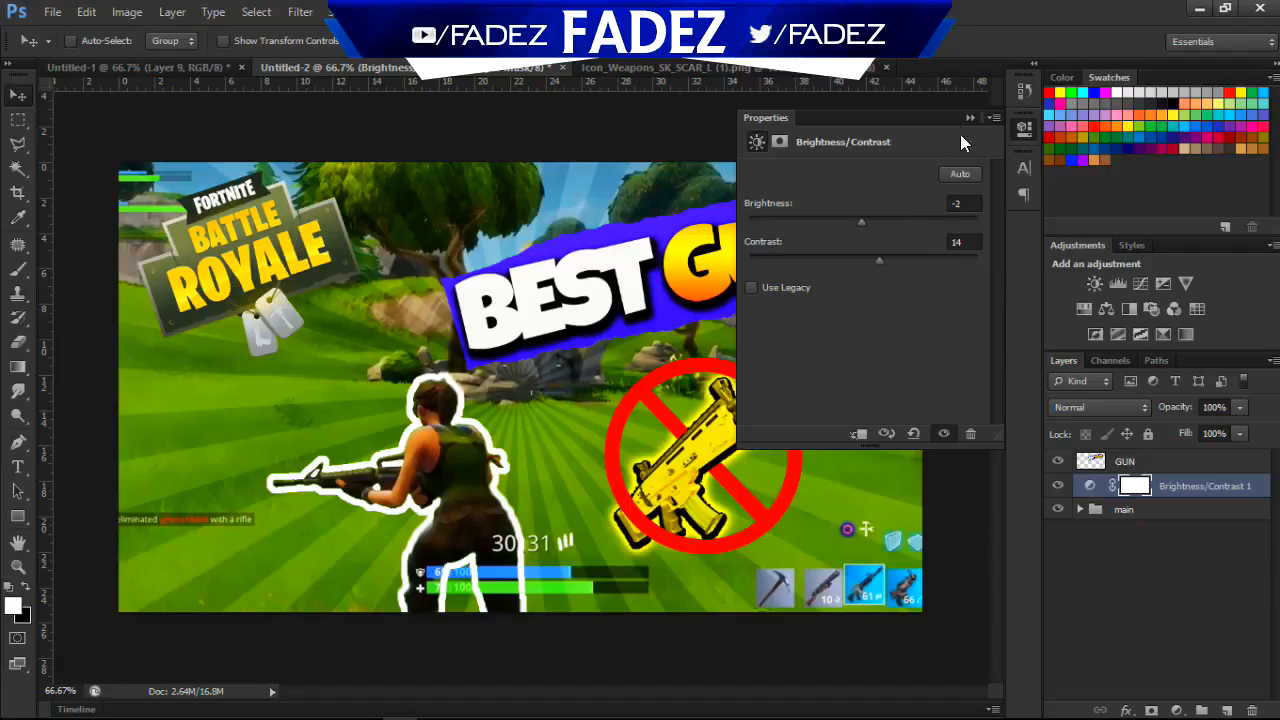
pyautogui.click(752, 287)
pyautogui.click(972, 119)
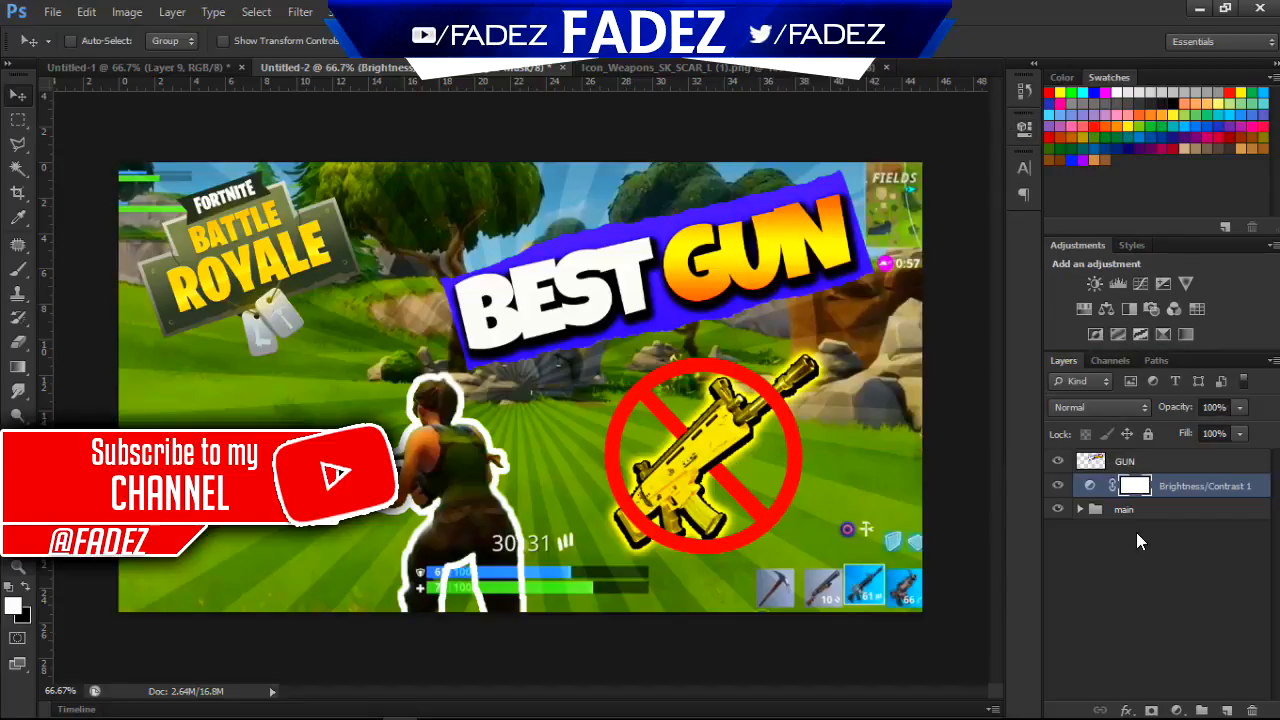
# Set the Brightness/Contrast adjustment to brightness -17 and contrast 17.
pyautogui.doubleClick(1090, 485)
pyautogui.moveTo(861, 221); pyautogui.dragTo(872, 259)
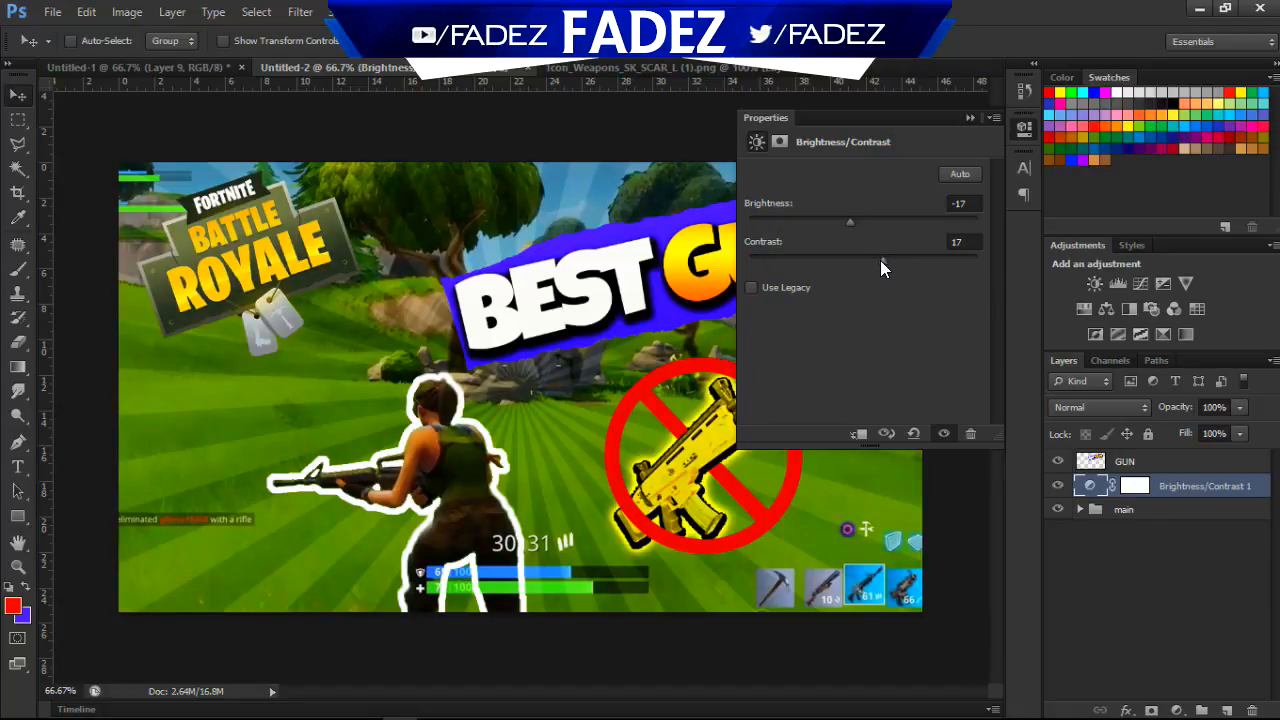
pyautogui.click(969, 117)
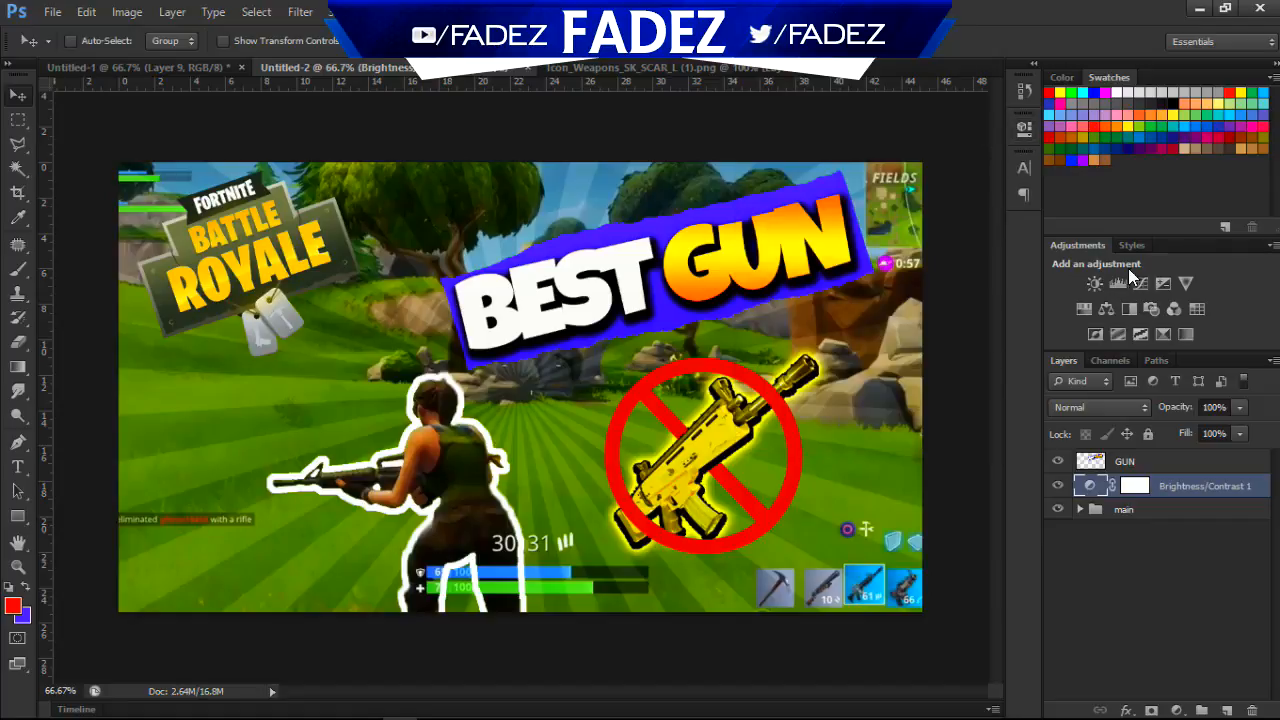
# Add a Curves adjustment and shape a slight S-curve that lifts the highlights and lowers the shadows.
pyautogui.click(1134, 278)
pyautogui.moveTo(946, 256); pyautogui.dragTo(935, 245)
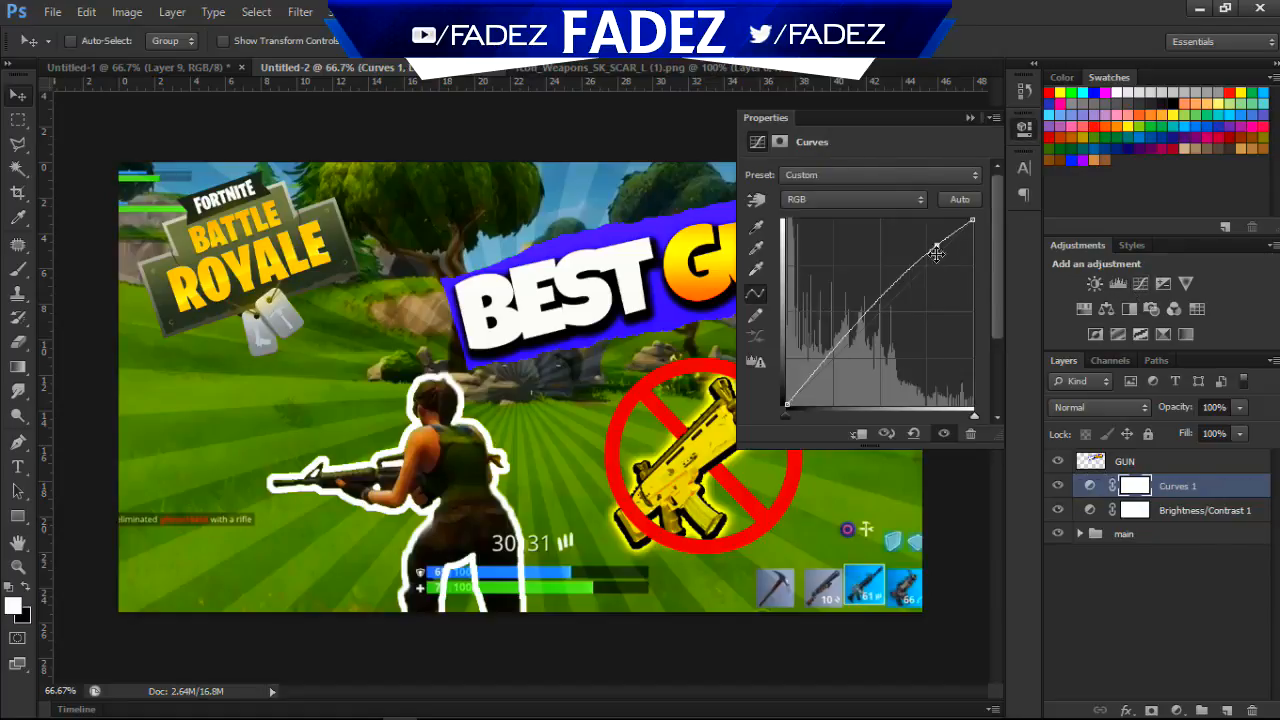
pyautogui.moveTo(836, 354); pyautogui.dragTo(834, 364)
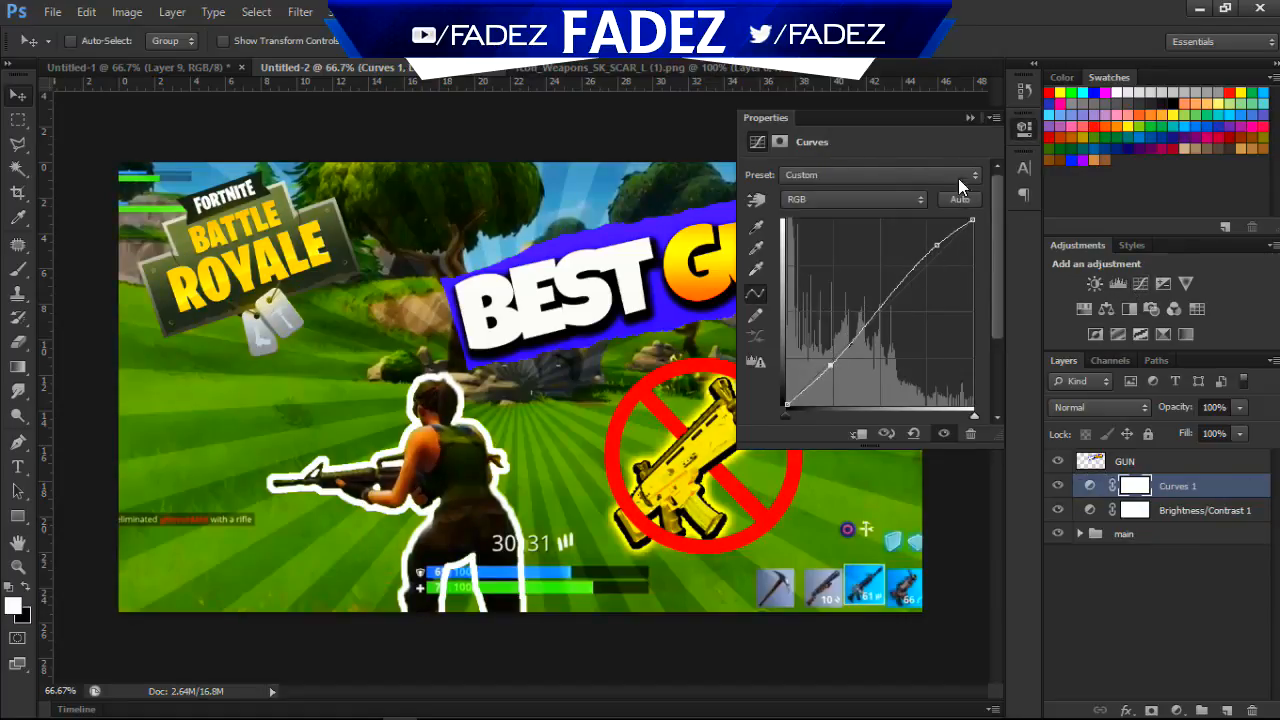
pyautogui.click(968, 117)
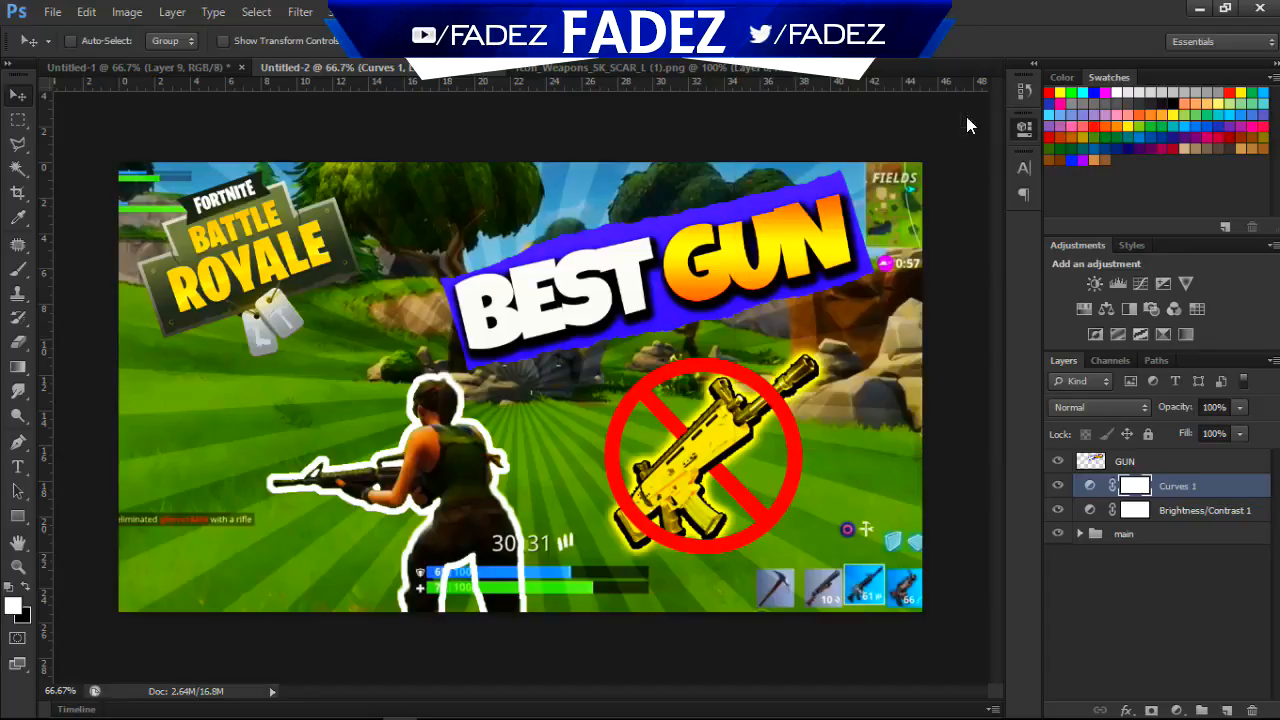
# Add a Vibrance adjustment above the Curves layer and tune its vibrance and saturation.
pyautogui.click(1164, 283)
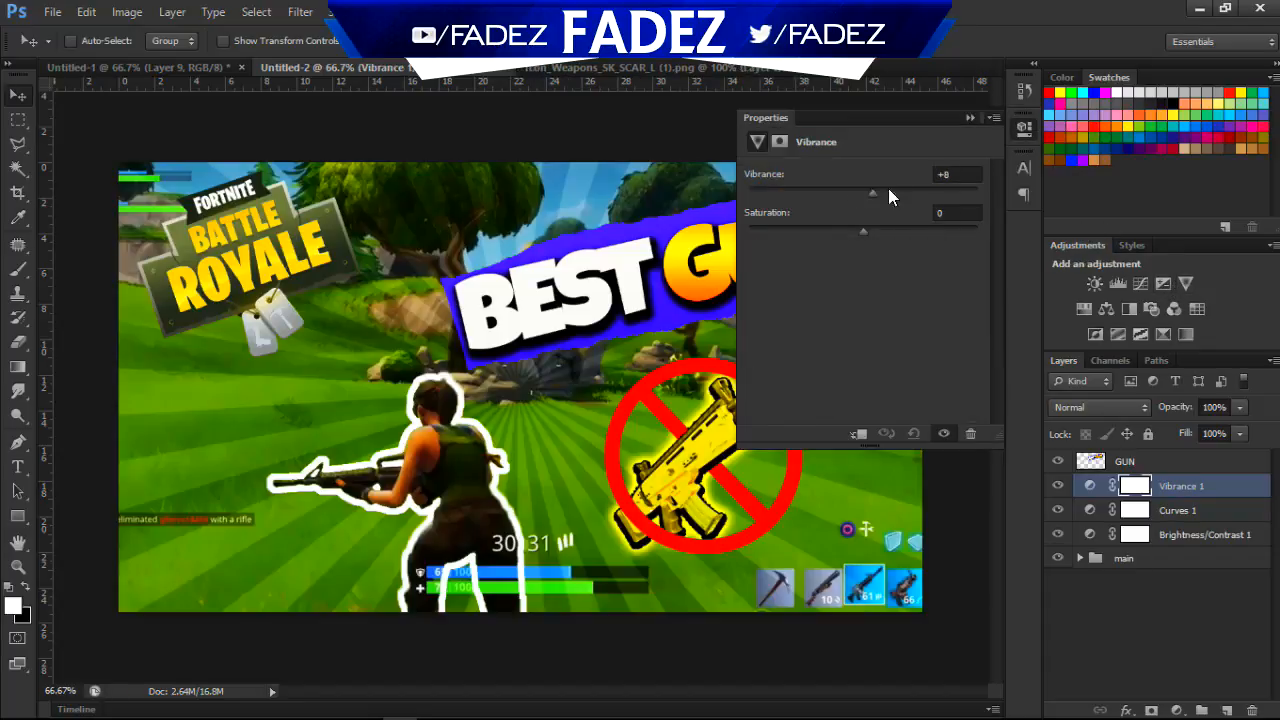
pyautogui.moveTo(888, 188); pyautogui.dragTo(1026, 210)
pyautogui.moveTo(916, 196); pyautogui.dragTo(866, 228)
pyautogui.click(968, 119)
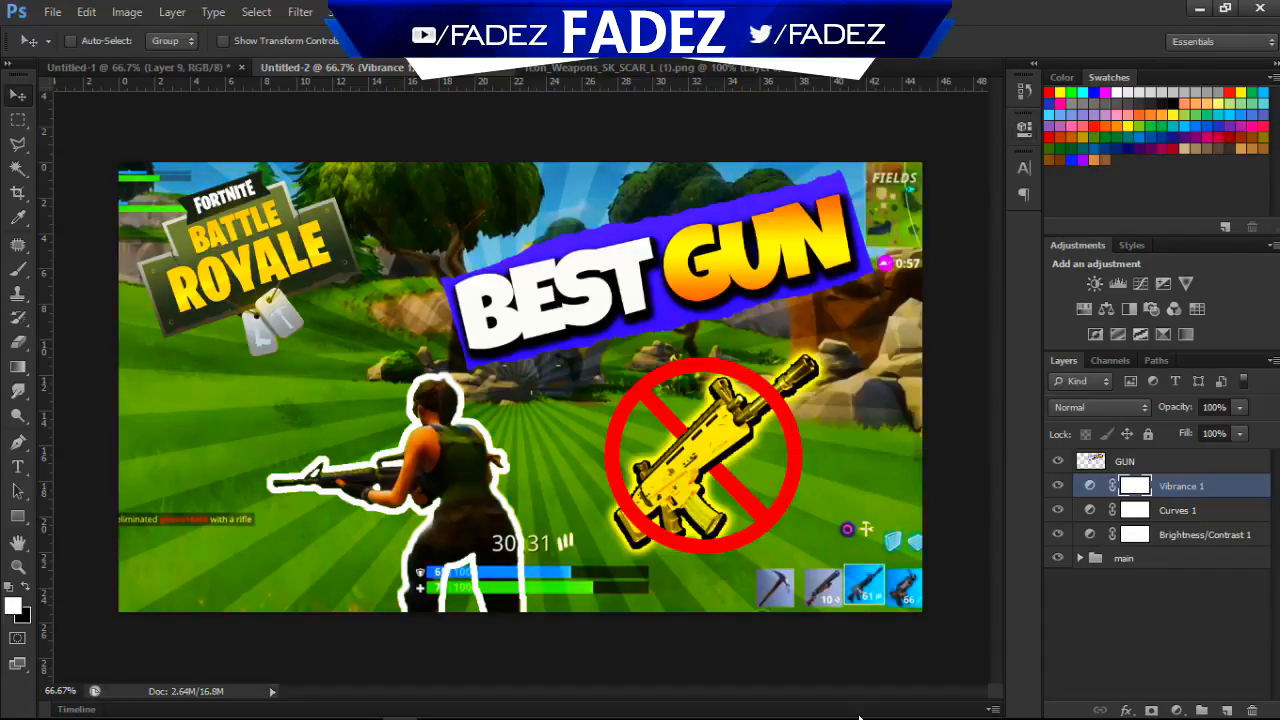
pyautogui.click(1106, 310)
pyautogui.moveTo(833, 218); pyautogui.dragTo(742, 250)
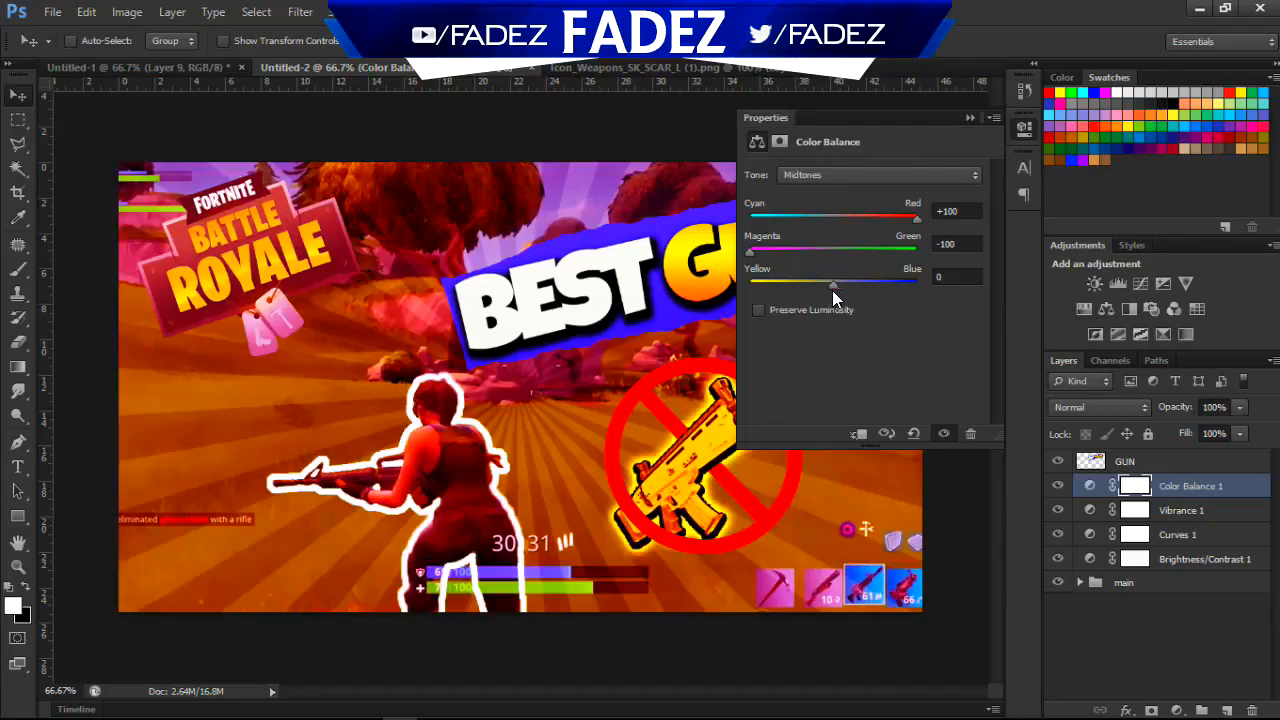
pyautogui.moveTo(834, 285); pyautogui.dragTo(972, 286)
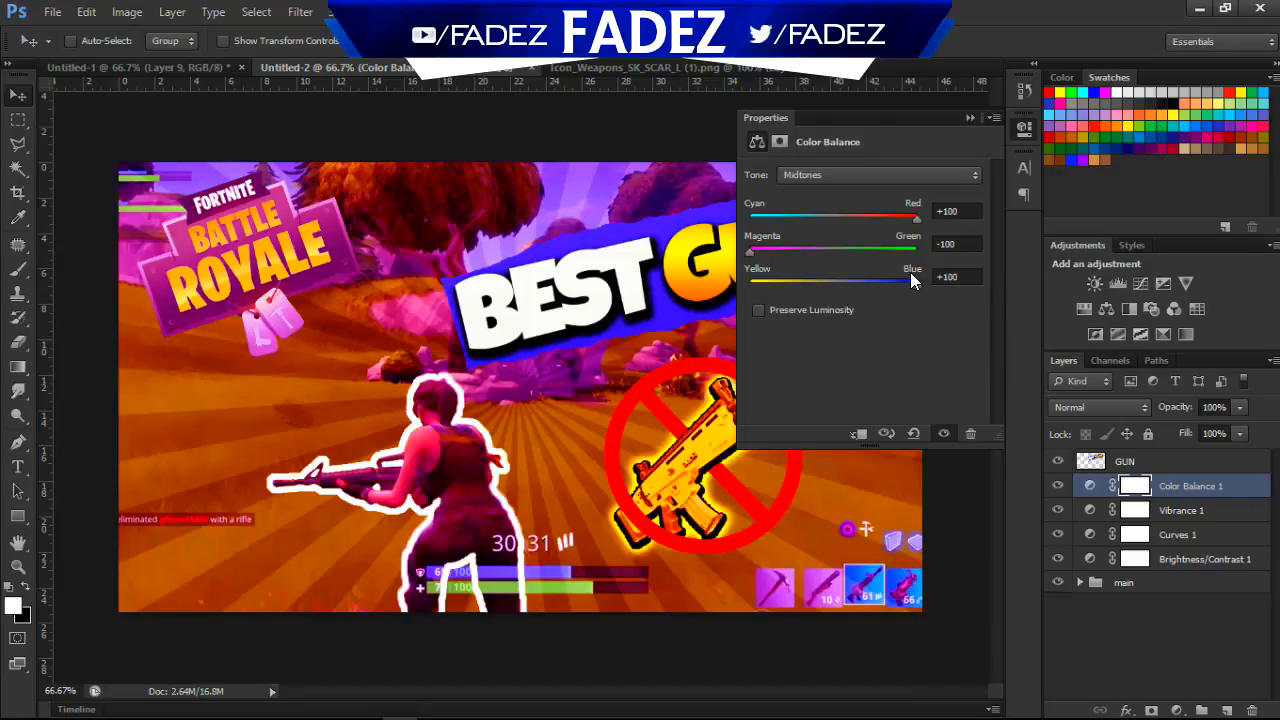
pyautogui.click(971, 118)
pyautogui.press('Delete')
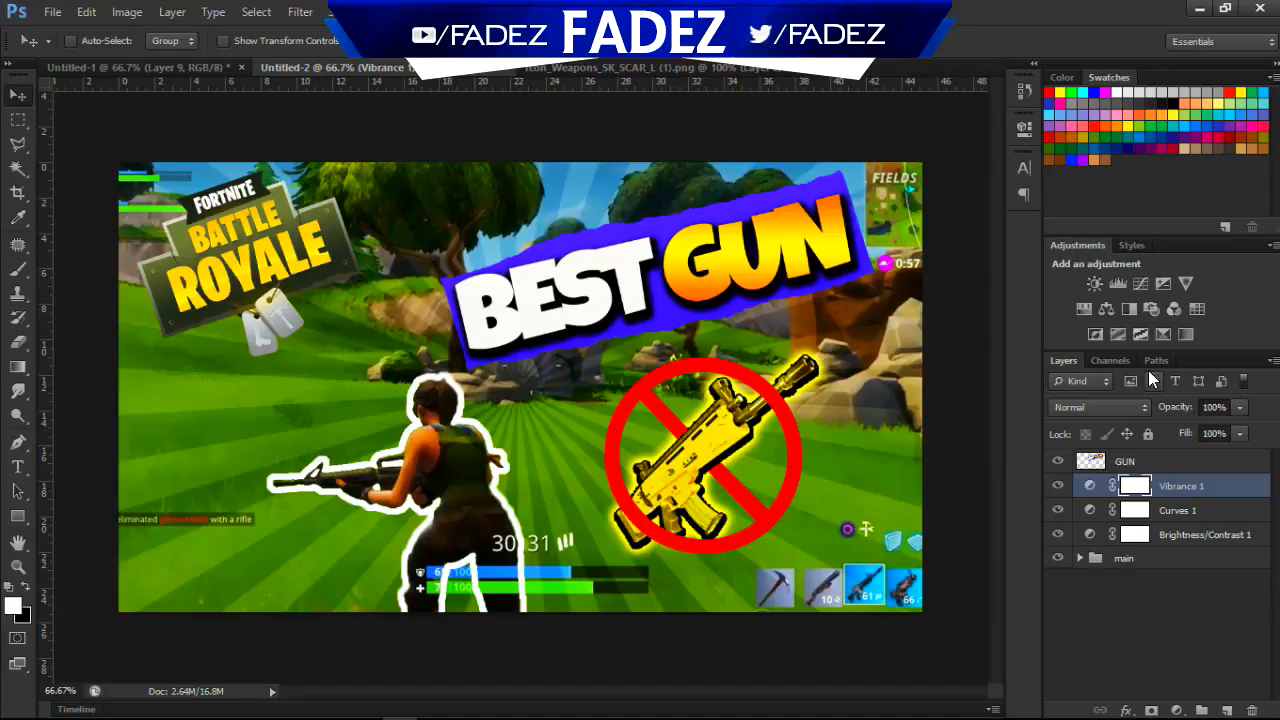
# Add an Exposure adjustment above the Vibrance layer and fine-tune its exposure very slightly.
pyautogui.click(1165, 284)
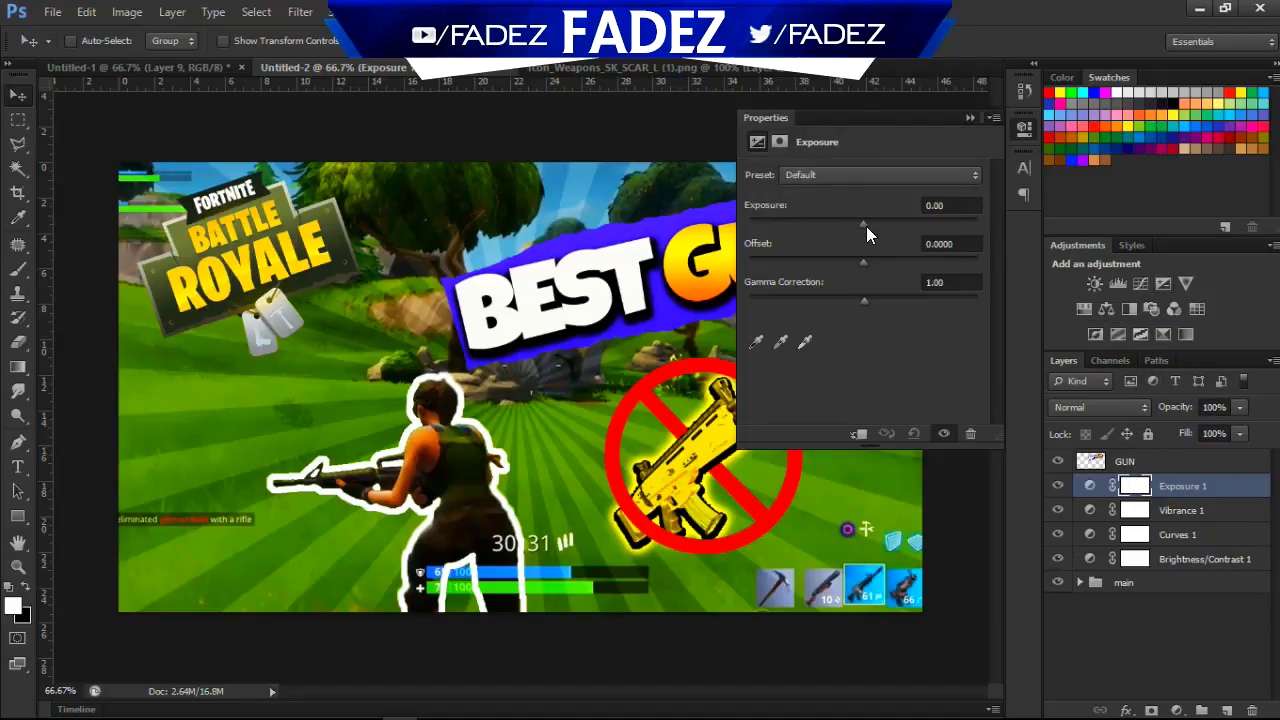
pyautogui.moveTo(862, 221); pyautogui.dragTo(864, 221)
pyautogui.click(966, 119)
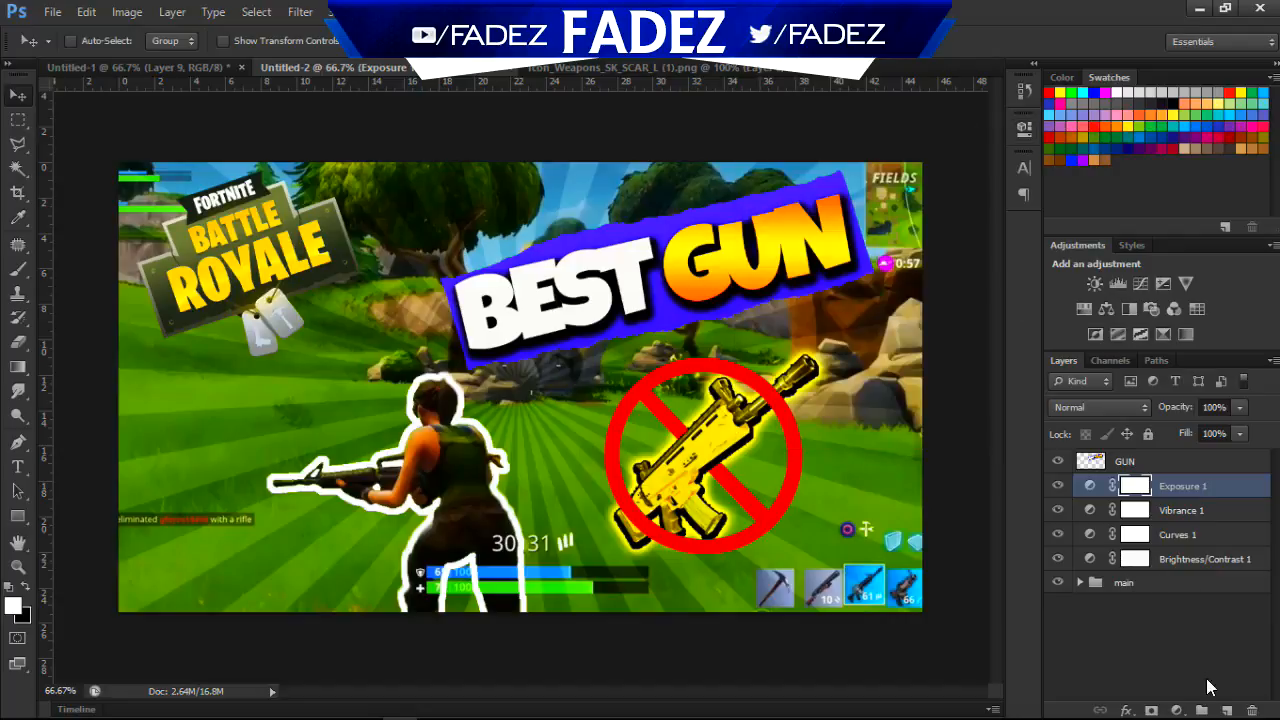
# Create a new group holding the Exposure, Vibrance, Curves and Brightness/Contrast adjustment layers, and collapse it.
pyautogui.click(1201, 710)
pyautogui.click(1165, 508)
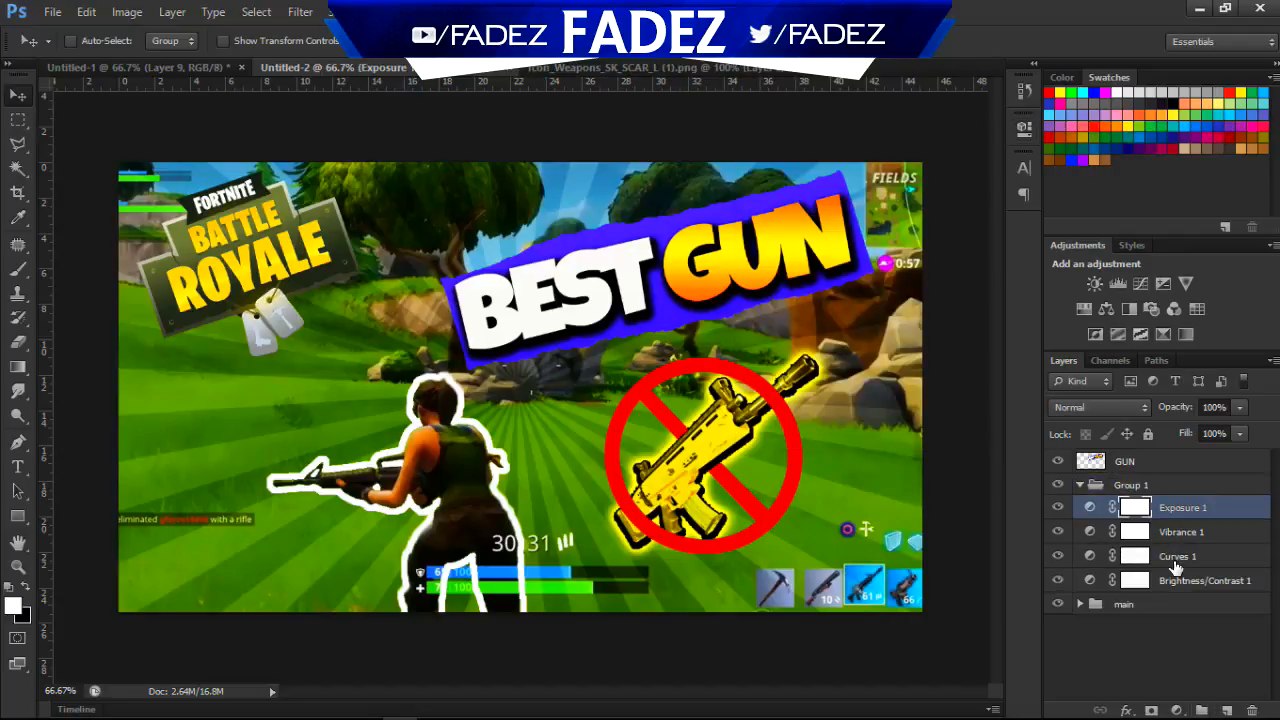
pyautogui.keyDown('shift'); pyautogui.click(1171, 580); pyautogui.keyUp('shift')
pyautogui.moveTo(1170, 557); pyautogui.dragTo(1135, 488)
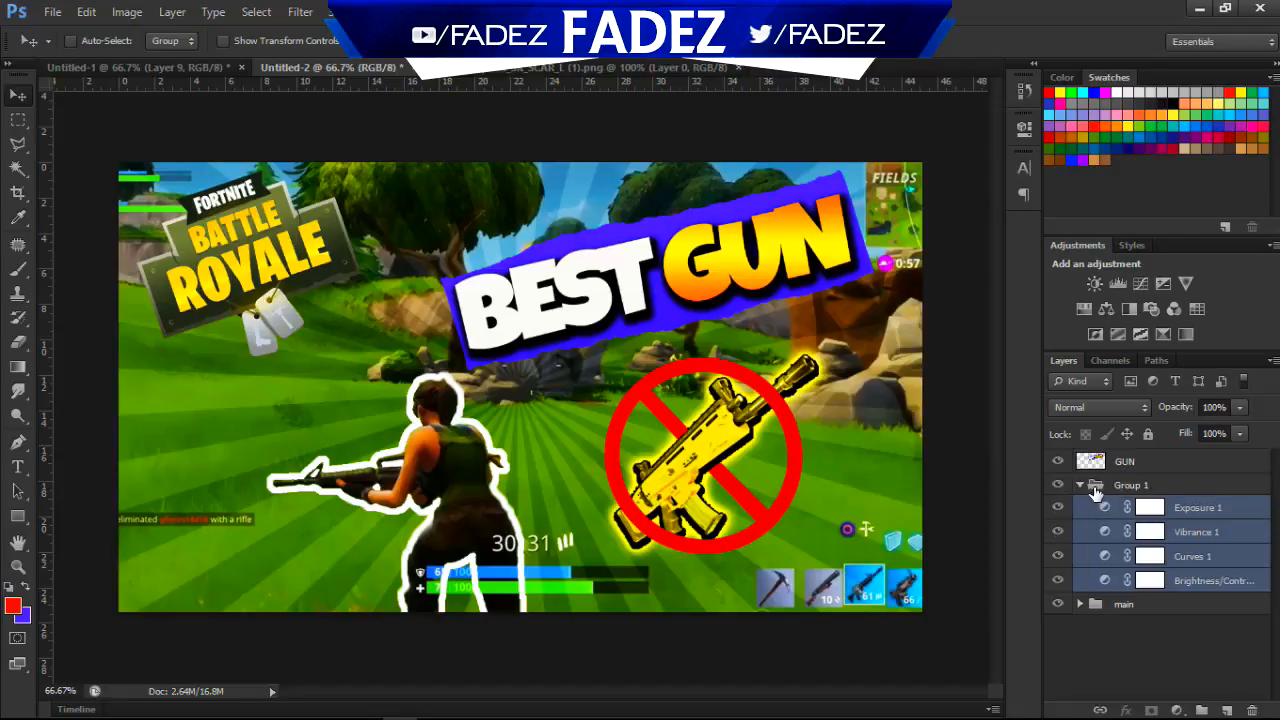
pyautogui.click(1080, 485)
# Rename the group of adjustment layers as cc1.
pyautogui.doubleClick(1130, 486)
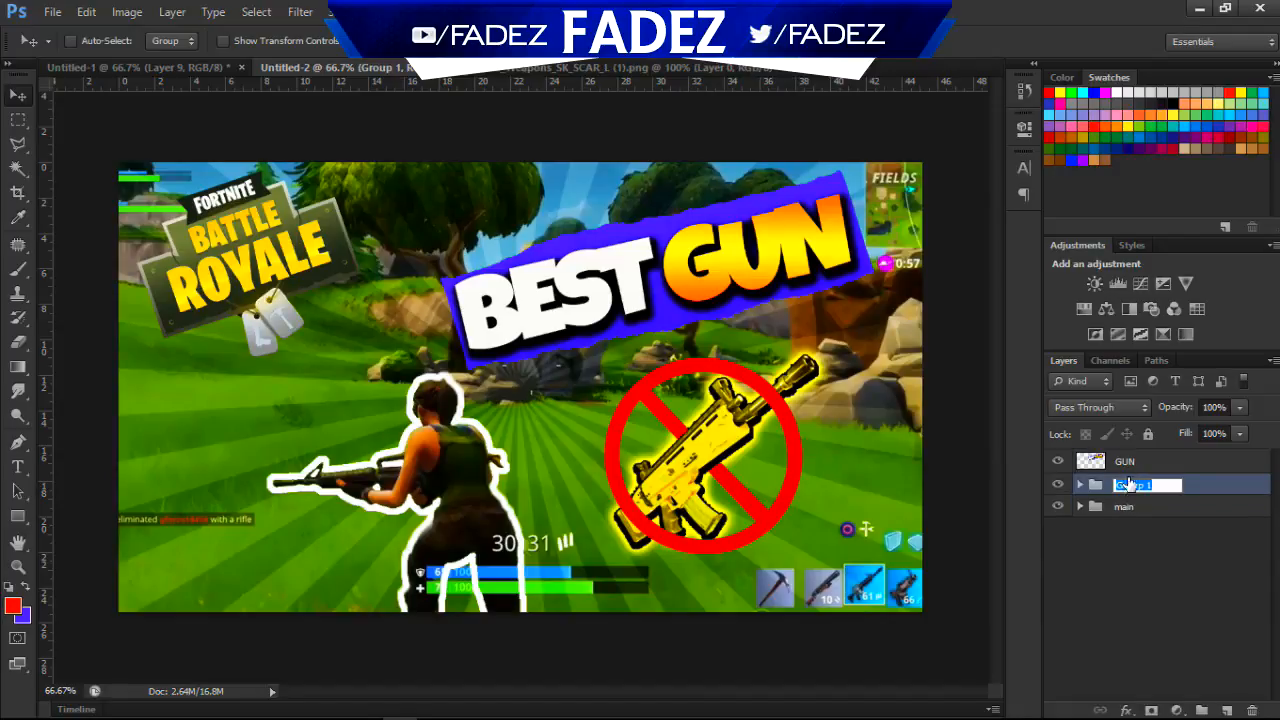
pyautogui.press('Return')
pyautogui.click(1128, 507)
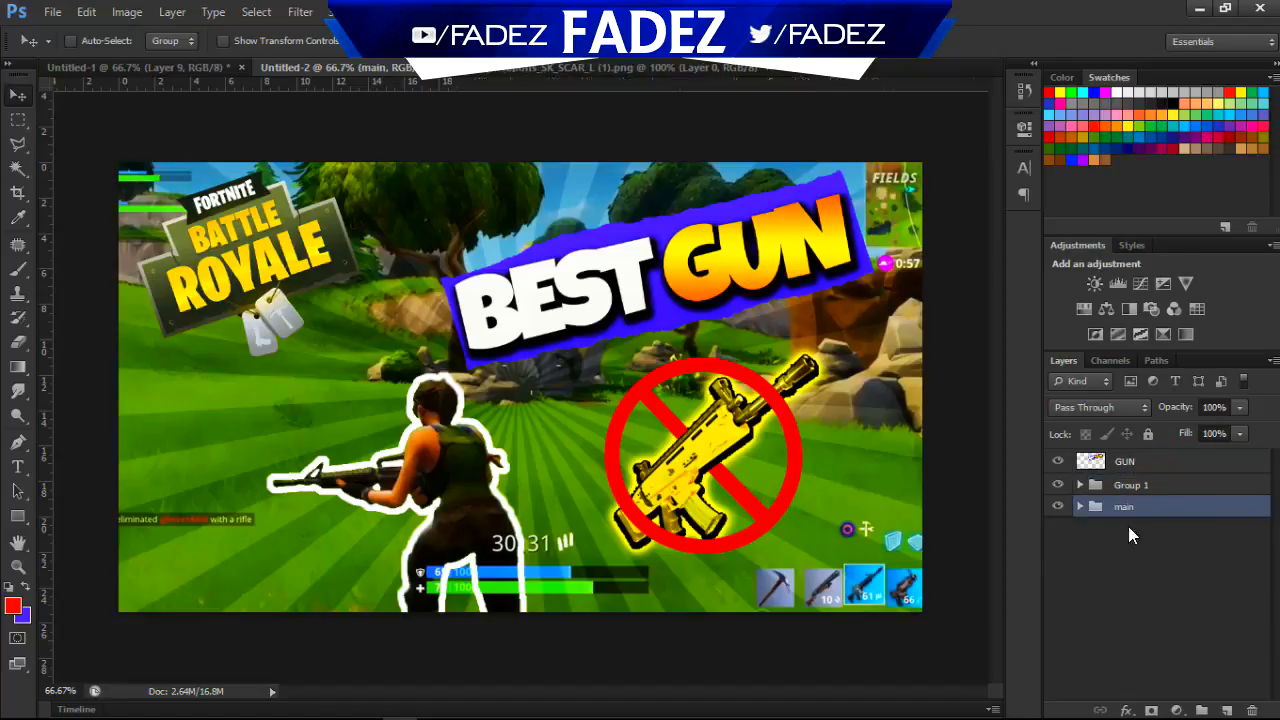
pyautogui.click(1128, 462)
pyautogui.doubleClick(1131, 486)
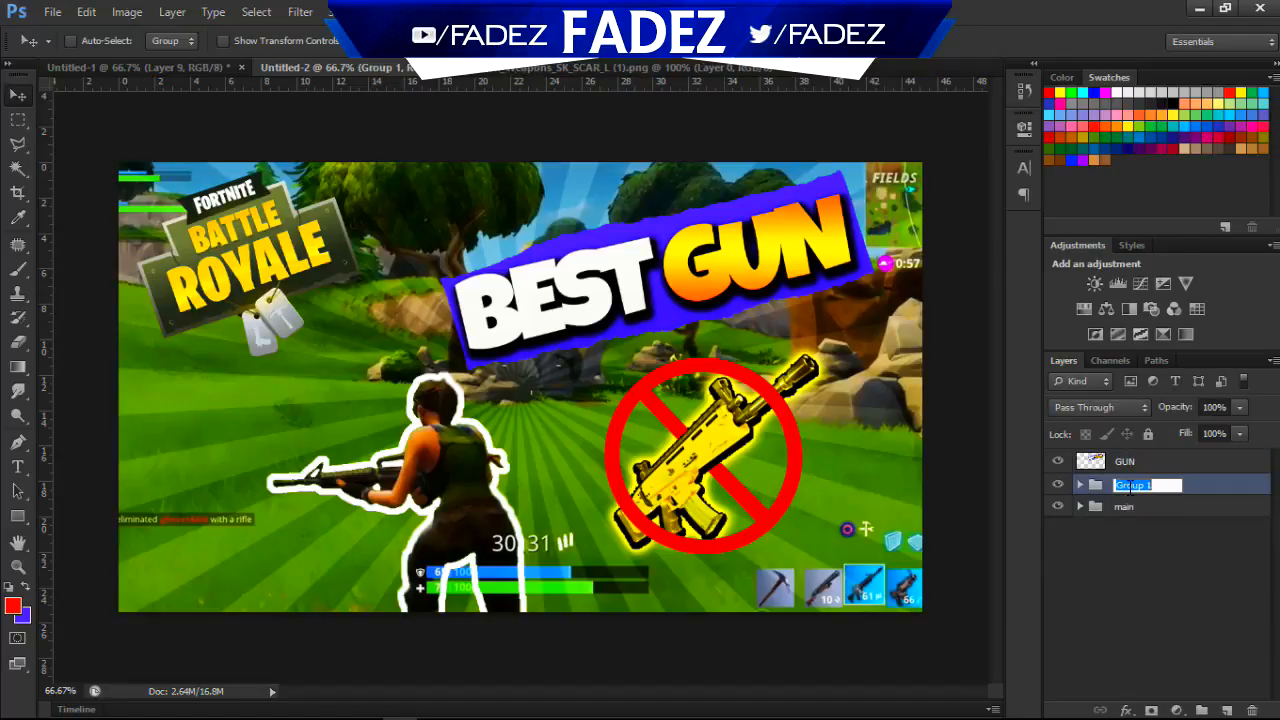
pyautogui.write('cc1')
pyautogui.press('Return')
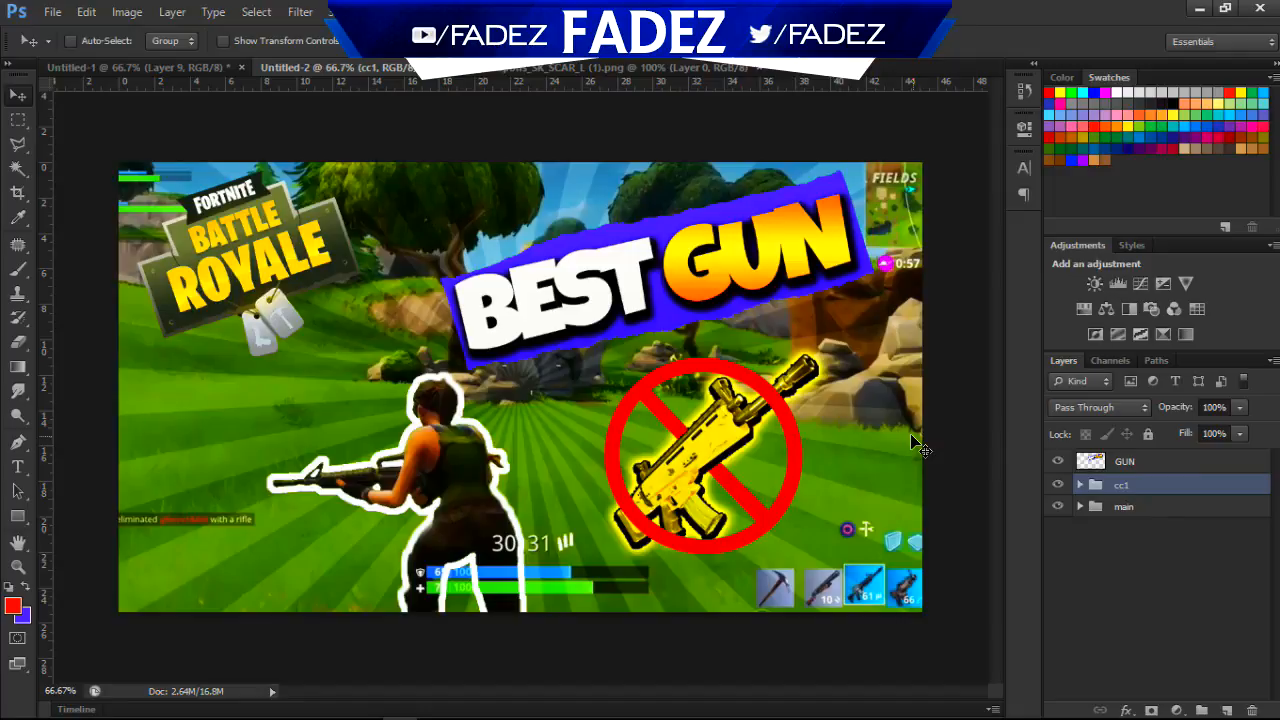
# Add a new empty layer directly above the cc1 group, below the GUN layer.
pyautogui.click(1130, 467)
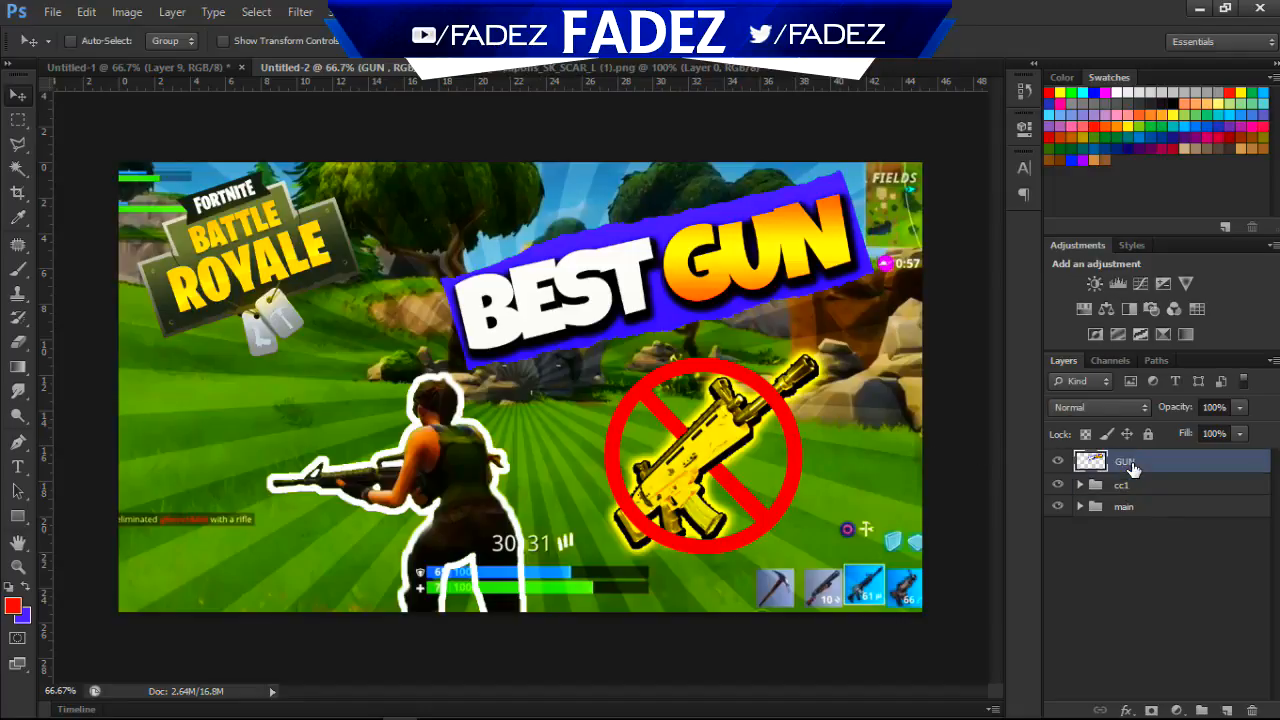
pyautogui.click(1143, 489)
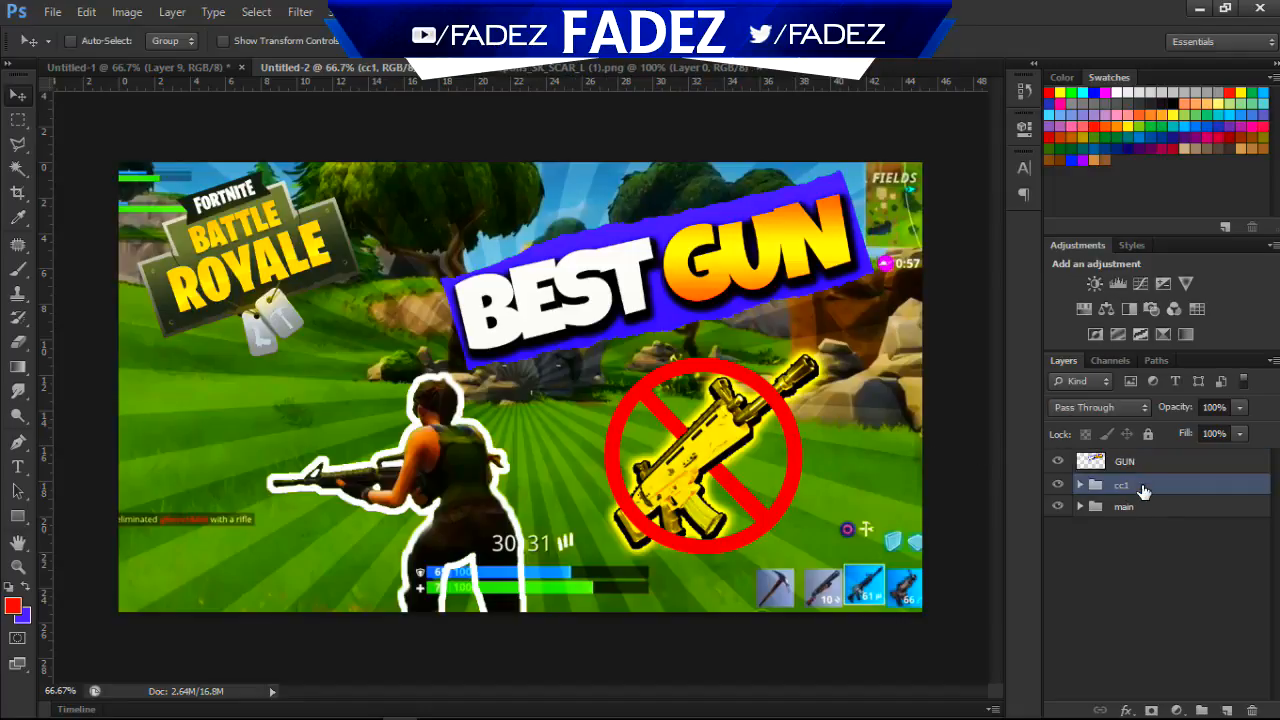
pyautogui.hotkey('ctrl', 'shift', 'n')
pyautogui.press('Return')
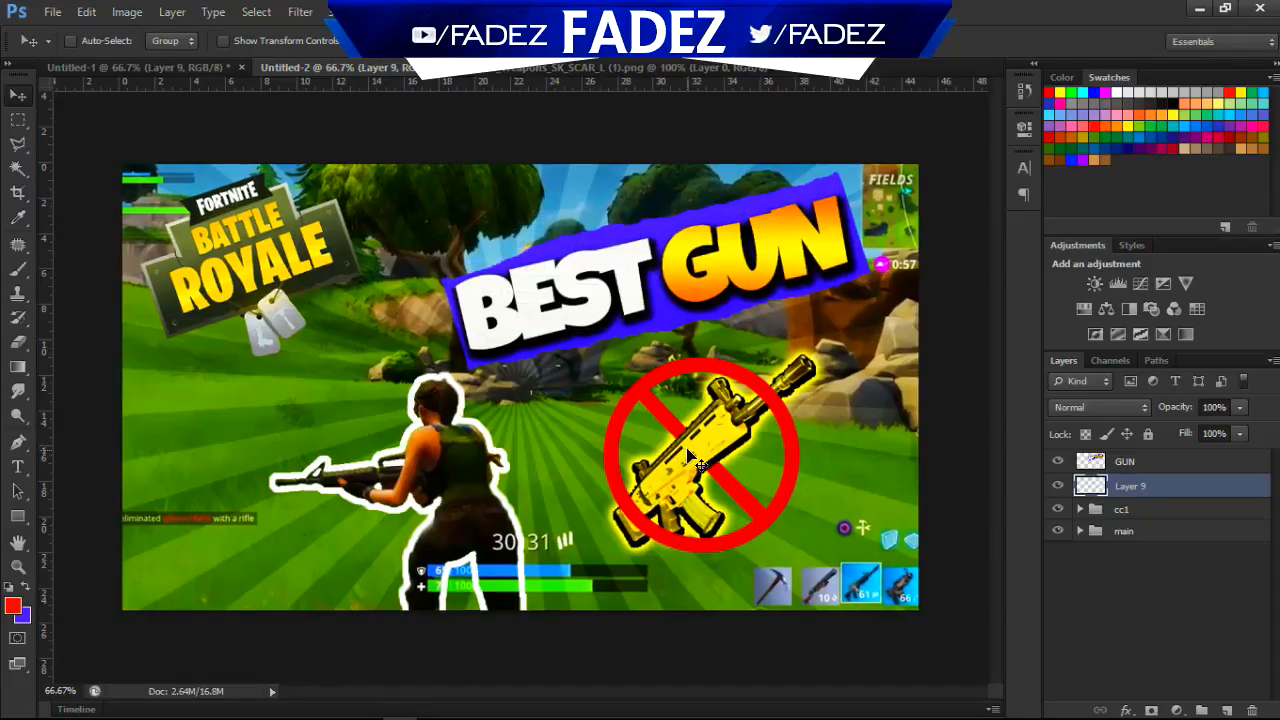
# Set up a soft-edged black brush of 500 px with reduced hardness for painting on the new layer.
pyautogui.hotkey('ctrl', '-')
pyautogui.press('b')
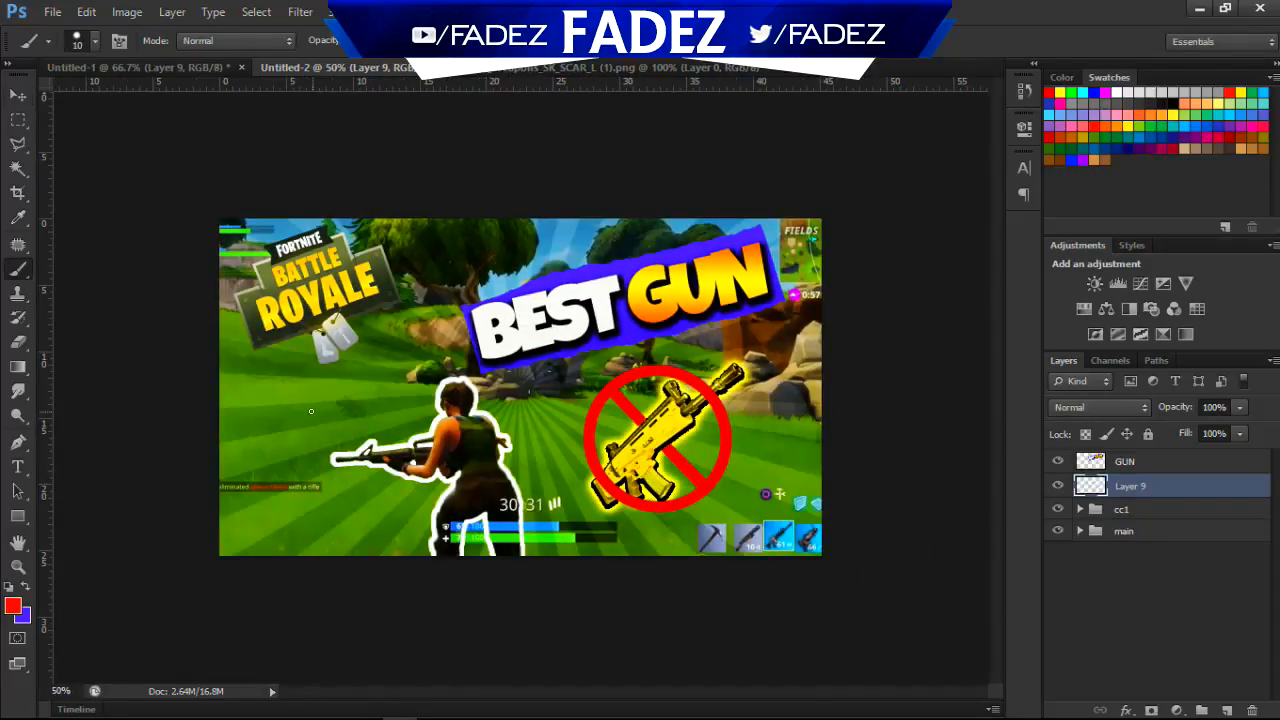
pyautogui.click(11, 585)
pyautogui.rightClick(317, 362)
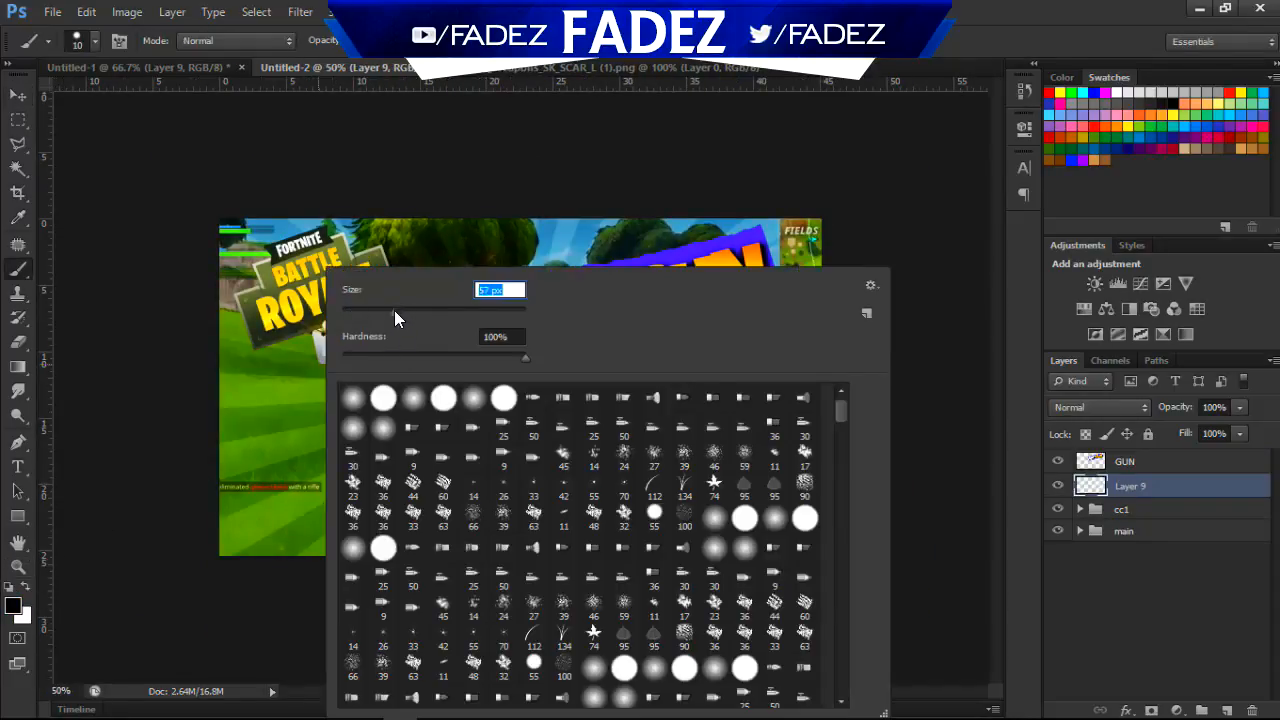
pyautogui.moveTo(394, 310); pyautogui.dragTo(441, 312)
pyautogui.click(1171, 587)
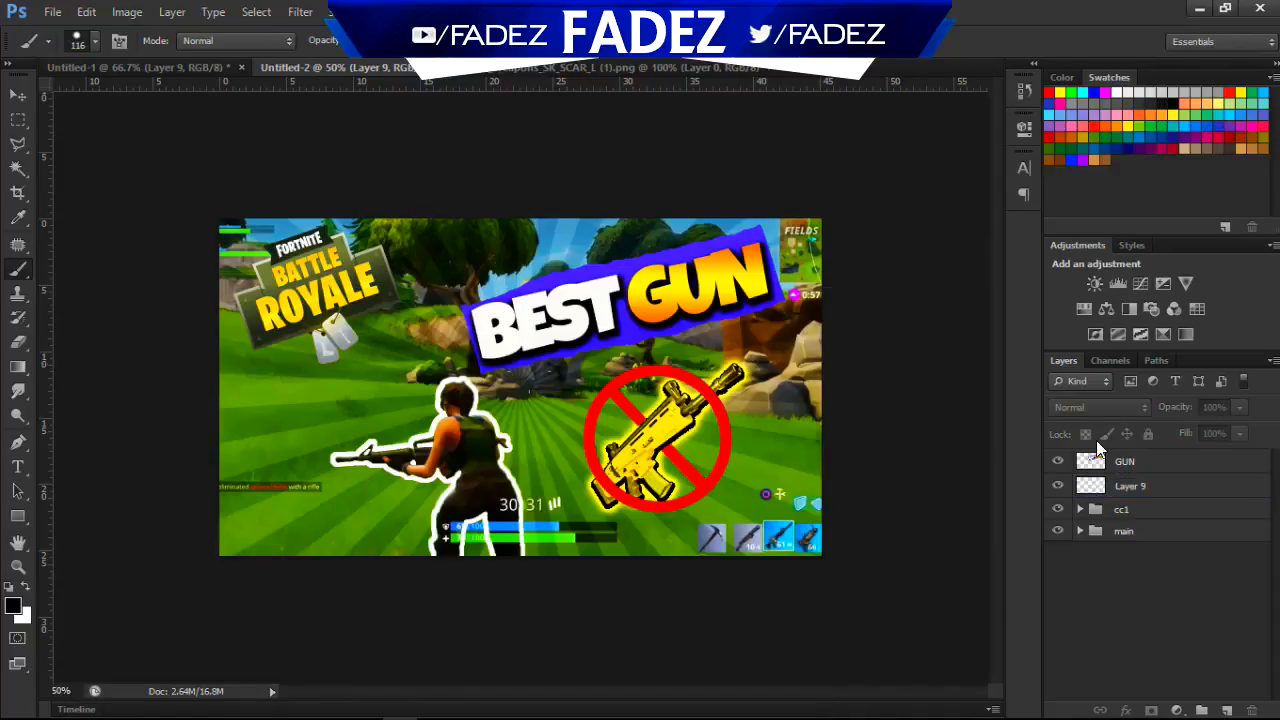
pyautogui.click(1166, 487)
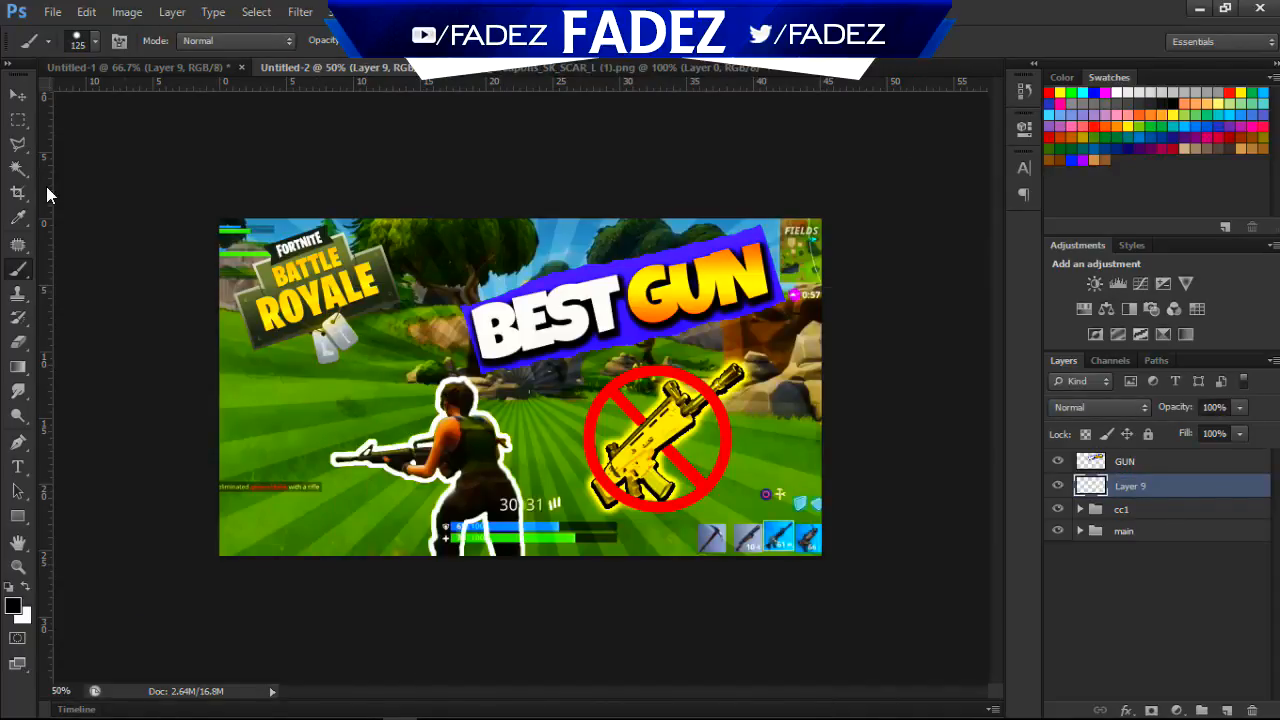
pyautogui.press(']')
pyautogui.press(']')
pyautogui.press(']')
pyautogui.press(']')
pyautogui.press(']')
pyautogui.press(']')
pyautogui.press(']')
pyautogui.press(']')
pyautogui.press(']')
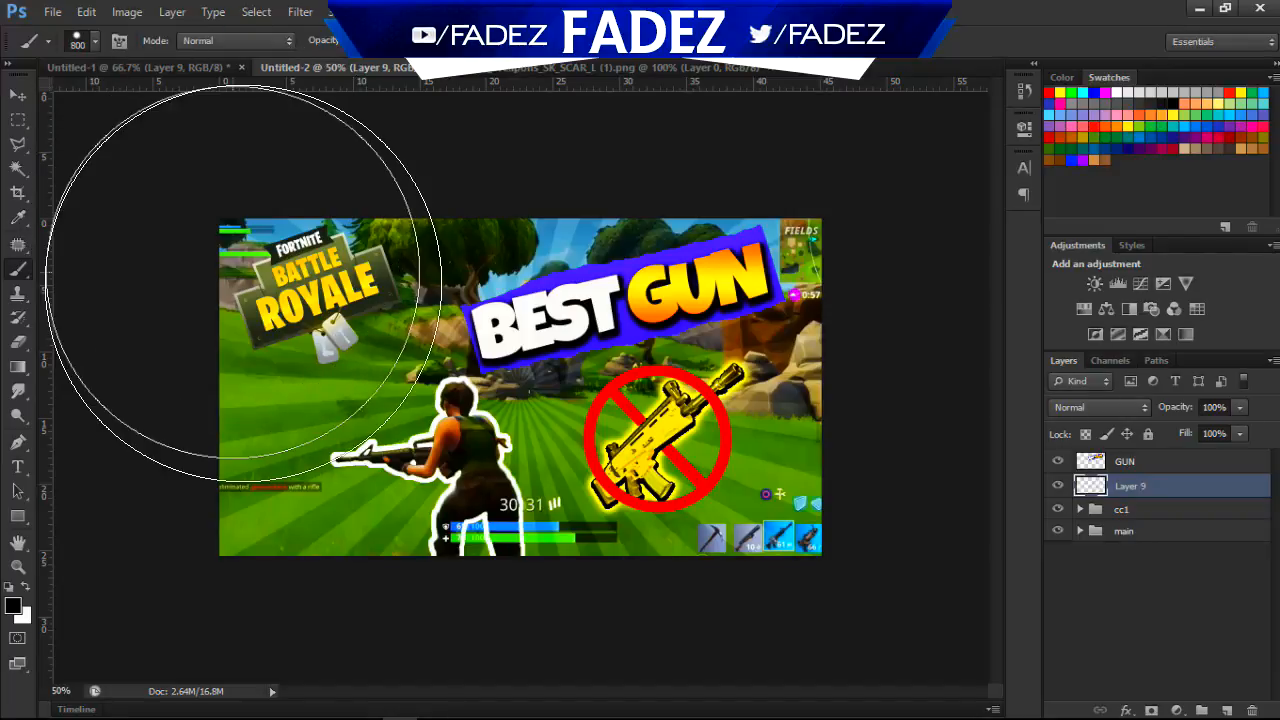
pyautogui.press('[')
pyautogui.press('[')
pyautogui.press('[')
pyautogui.rightClick(232, 268)
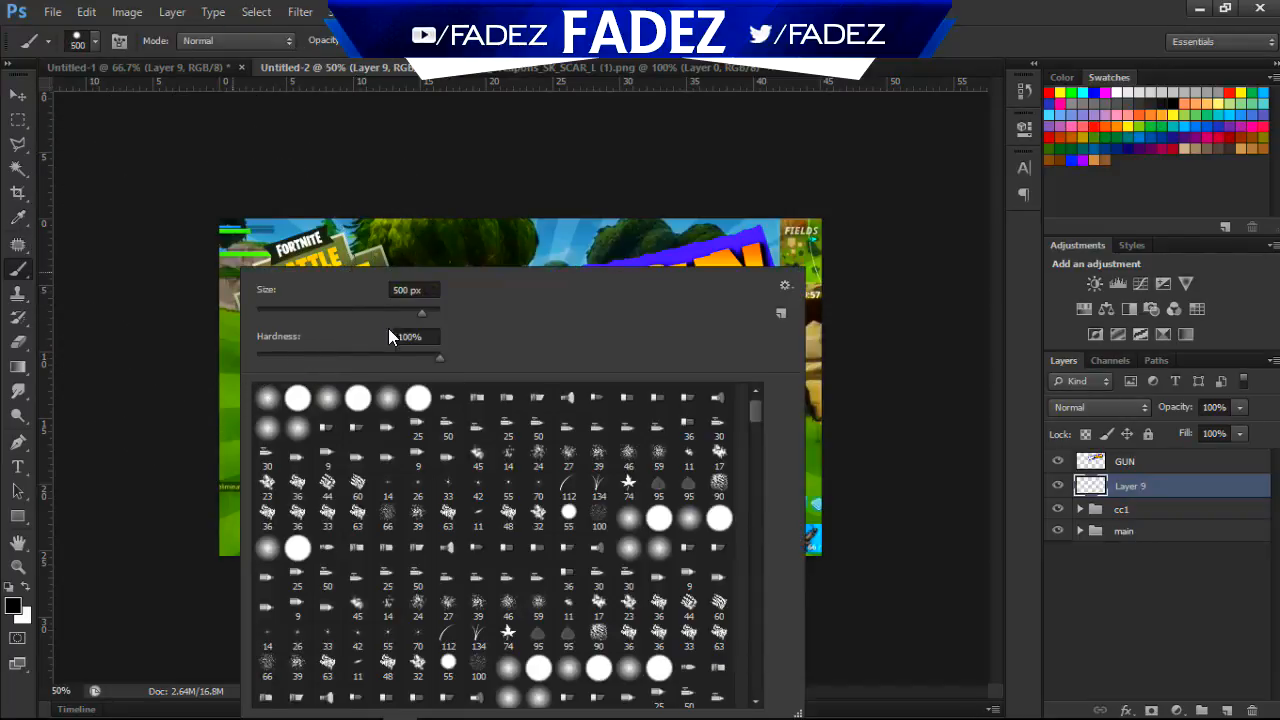
pyautogui.click(342, 357)
pyautogui.click(1143, 600)
pyautogui.click(1135, 490)
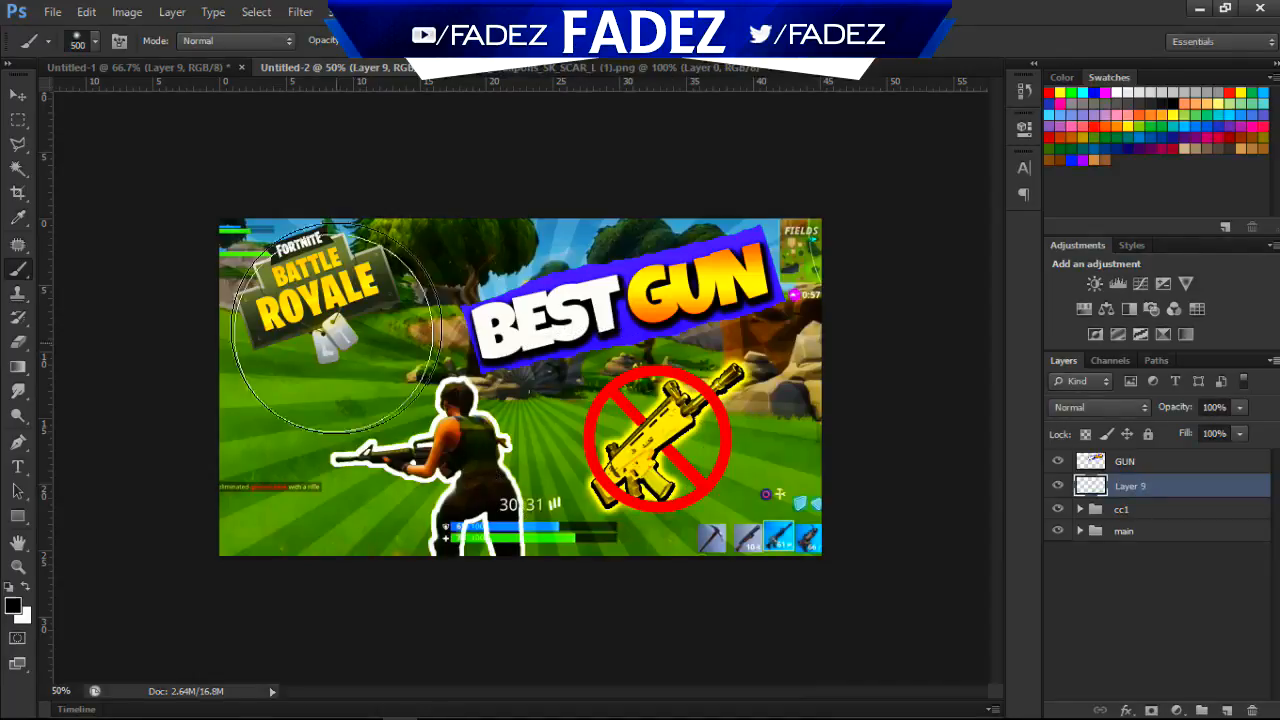
# Paint a black vignette around the image's edges on the new layer and set the layer's opacity to 20%.
pyautogui.moveTo(229, 214)
pyautogui.mouseDown()
pyautogui.moveTo(249, 655)
pyautogui.moveTo(276, 195)
pyautogui.moveTo(286, 569)
pyautogui.moveTo(277, 242)
pyautogui.moveTo(312, 599)
pyautogui.moveTo(304, 292)
pyautogui.moveTo(291, 263)
pyautogui.moveTo(780, 315)
pyautogui.moveTo(749, 195)
pyautogui.moveTo(787, 286)
pyautogui.moveTo(800, 571)
pyautogui.mouseUp()
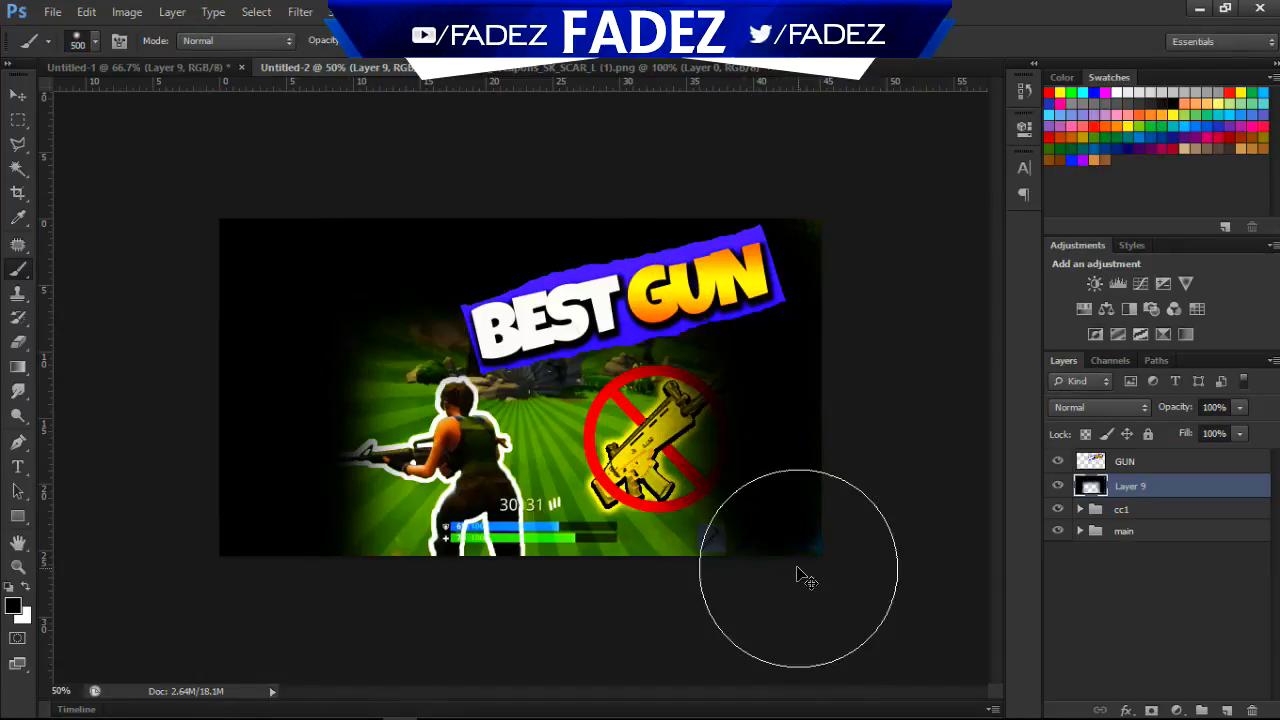
pyautogui.hotkey('ctrl', 'z')
pyautogui.moveTo(790, 470)
pyautogui.mouseDown()
pyautogui.moveTo(793, 548)
pyautogui.moveTo(766, 529)
pyautogui.moveTo(798, 570)
pyautogui.mouseUp()
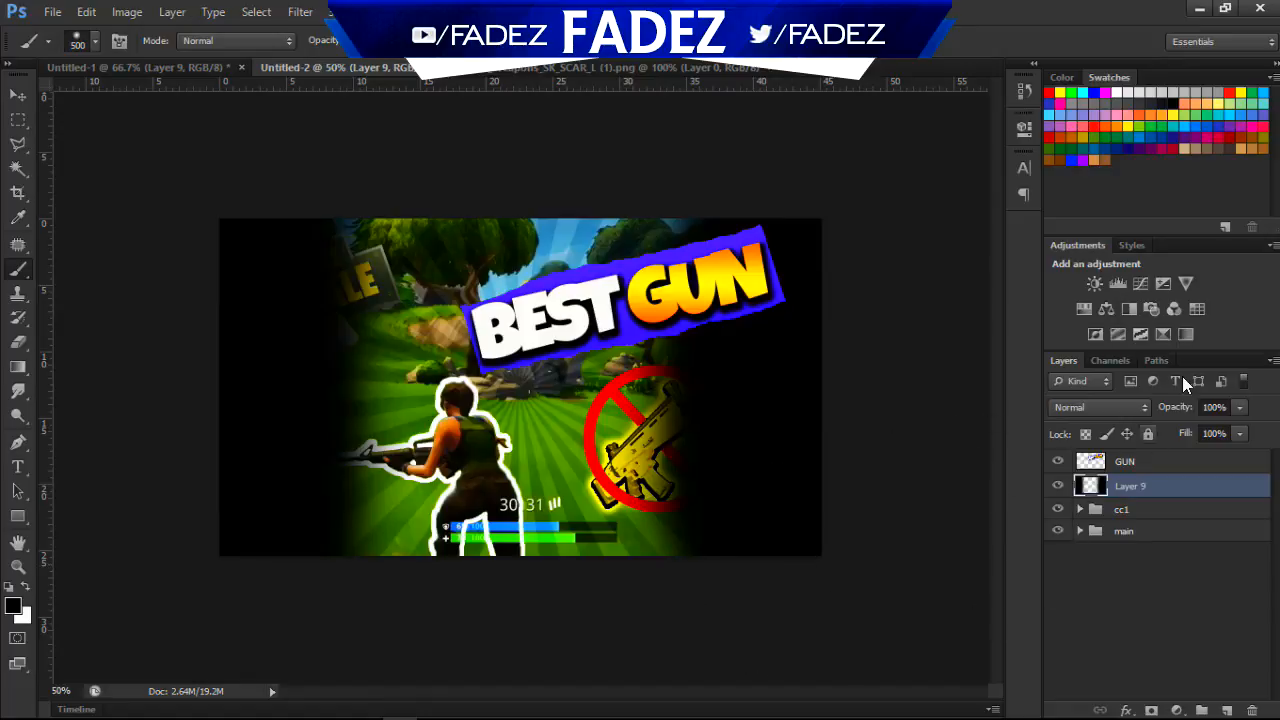
pyautogui.moveTo(1167, 414); pyautogui.dragTo(1100, 417)
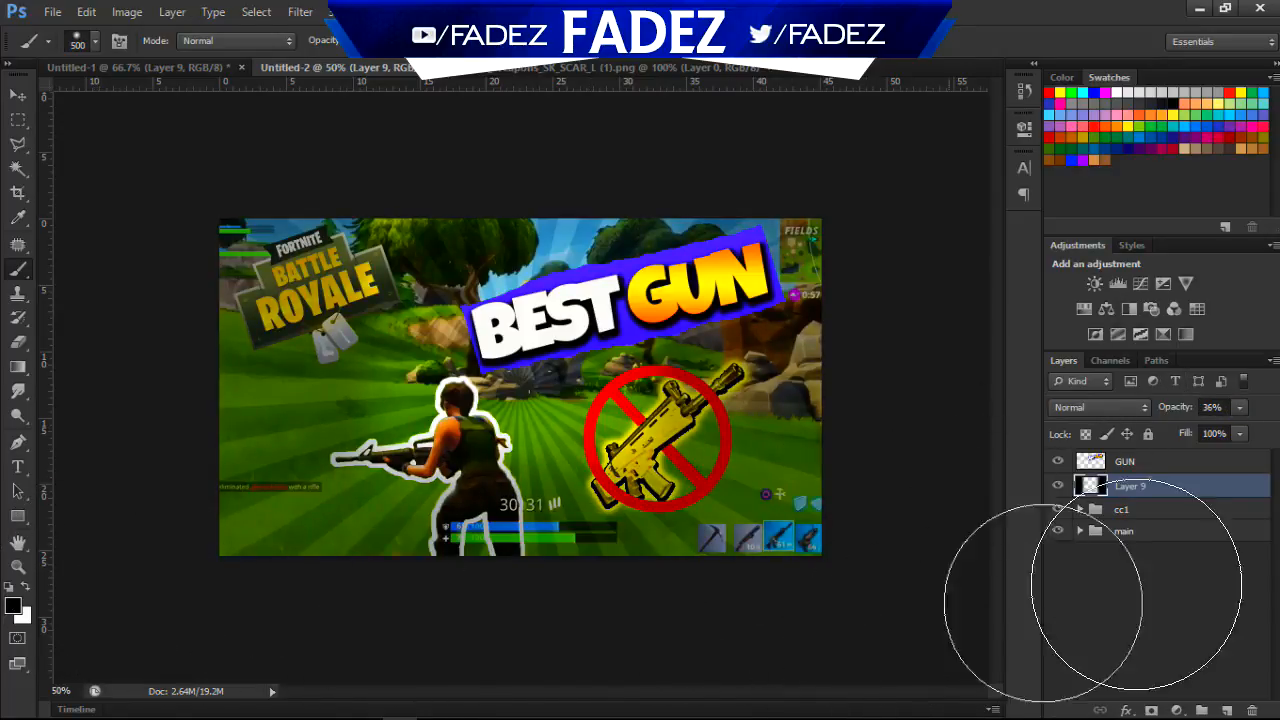
pyautogui.click(1214, 408)
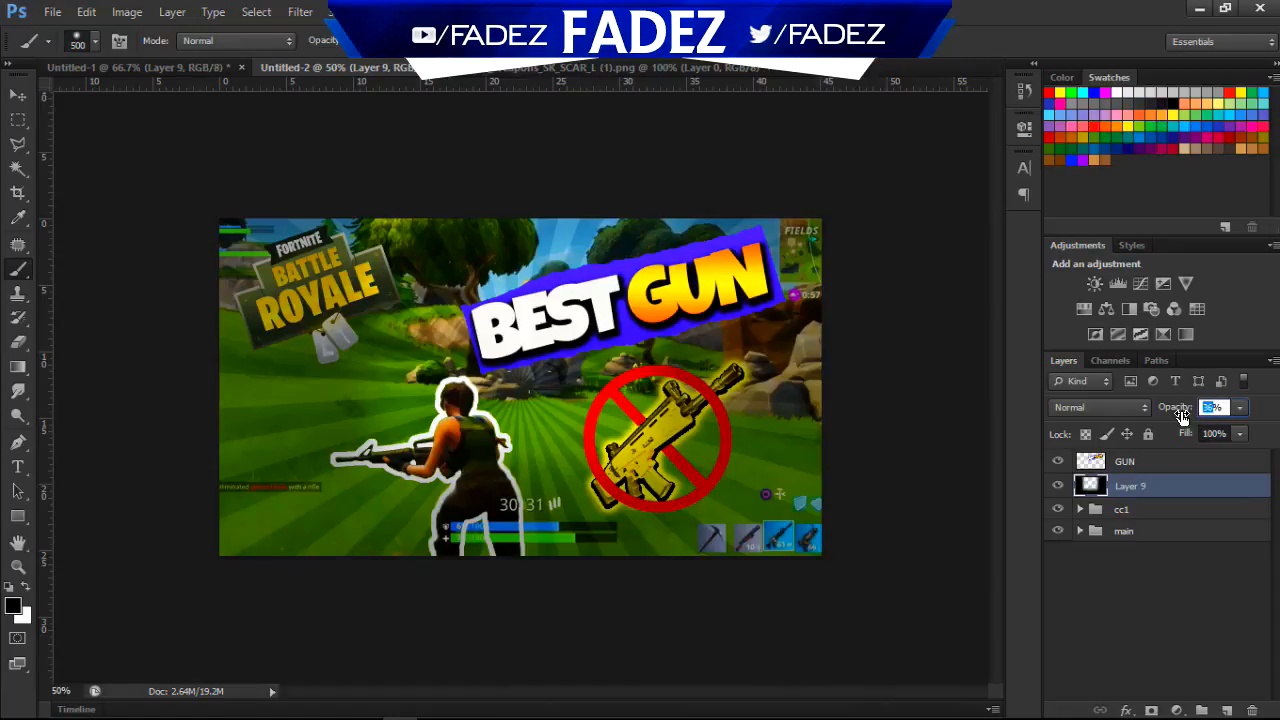
pyautogui.write('20')
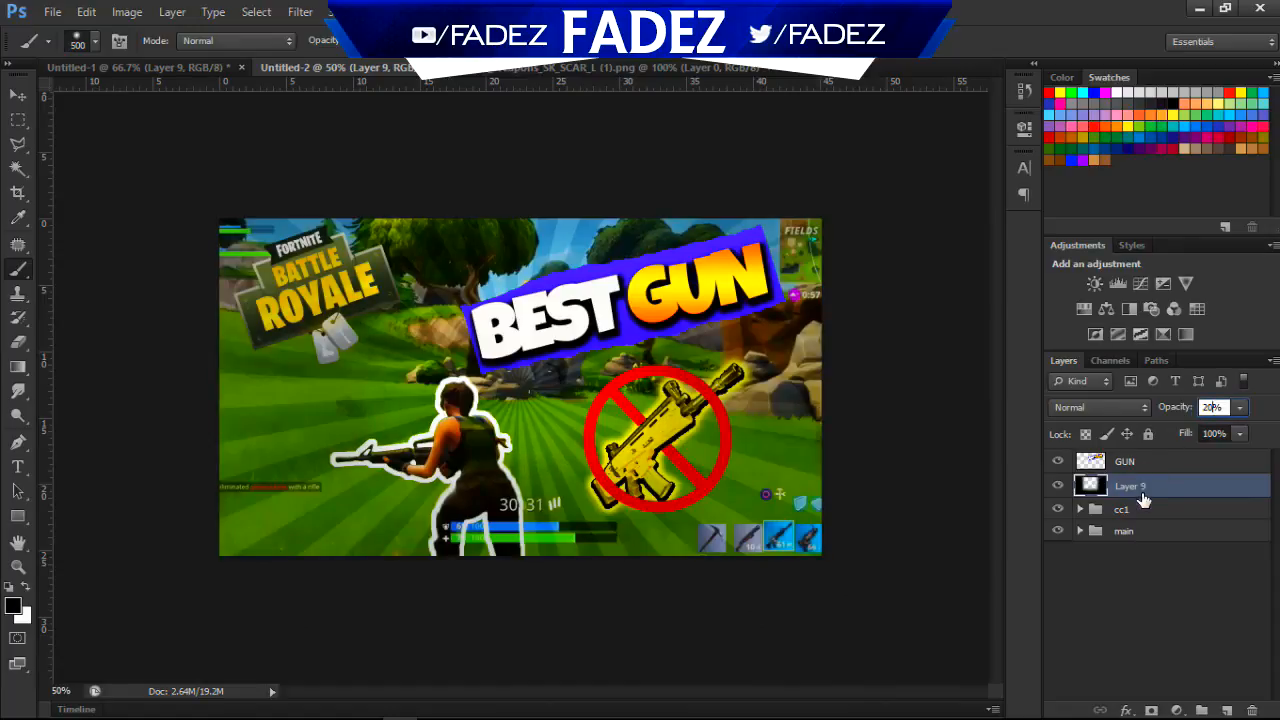
# On a new layer above the vignette, brush a soft white 700 px glow along the image's top edge and set the layer's opacity to 30%.
pyautogui.hotkey('ctrl', 'shift', 'n')
pyautogui.press('Return')
pyautogui.press('x')
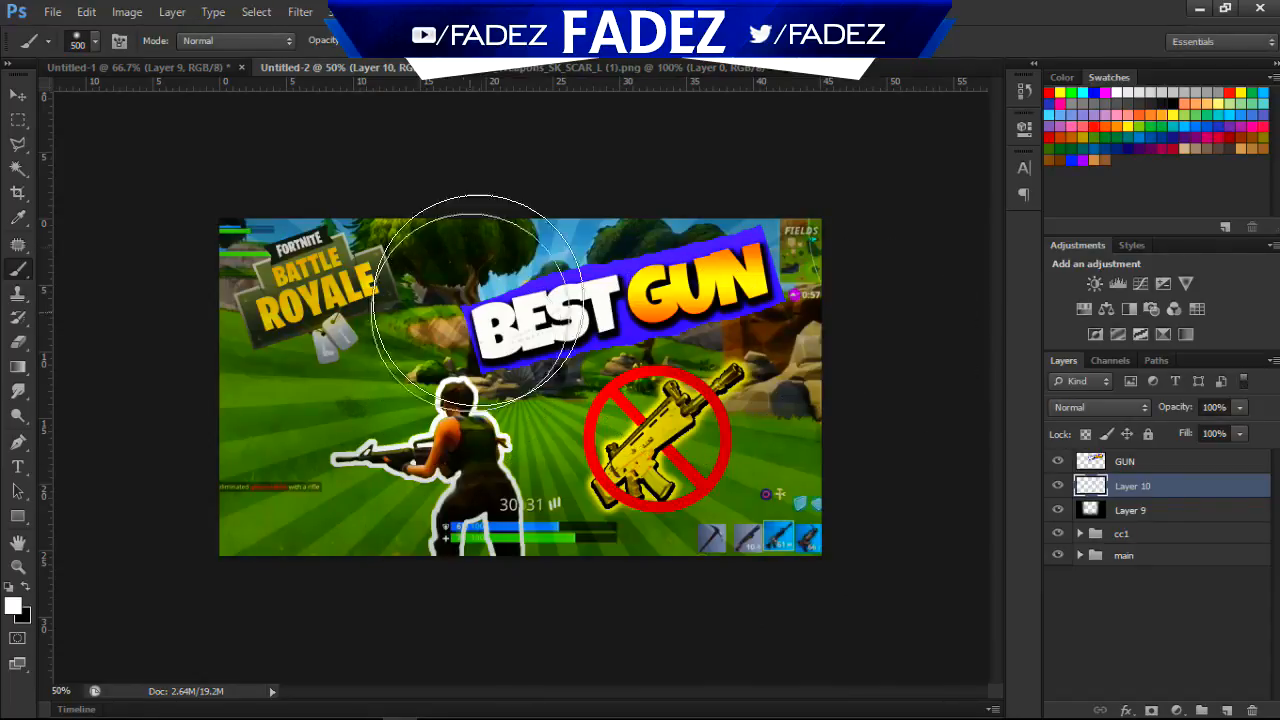
pyautogui.hotkey('ctrl', '-')
pyautogui.press(']')
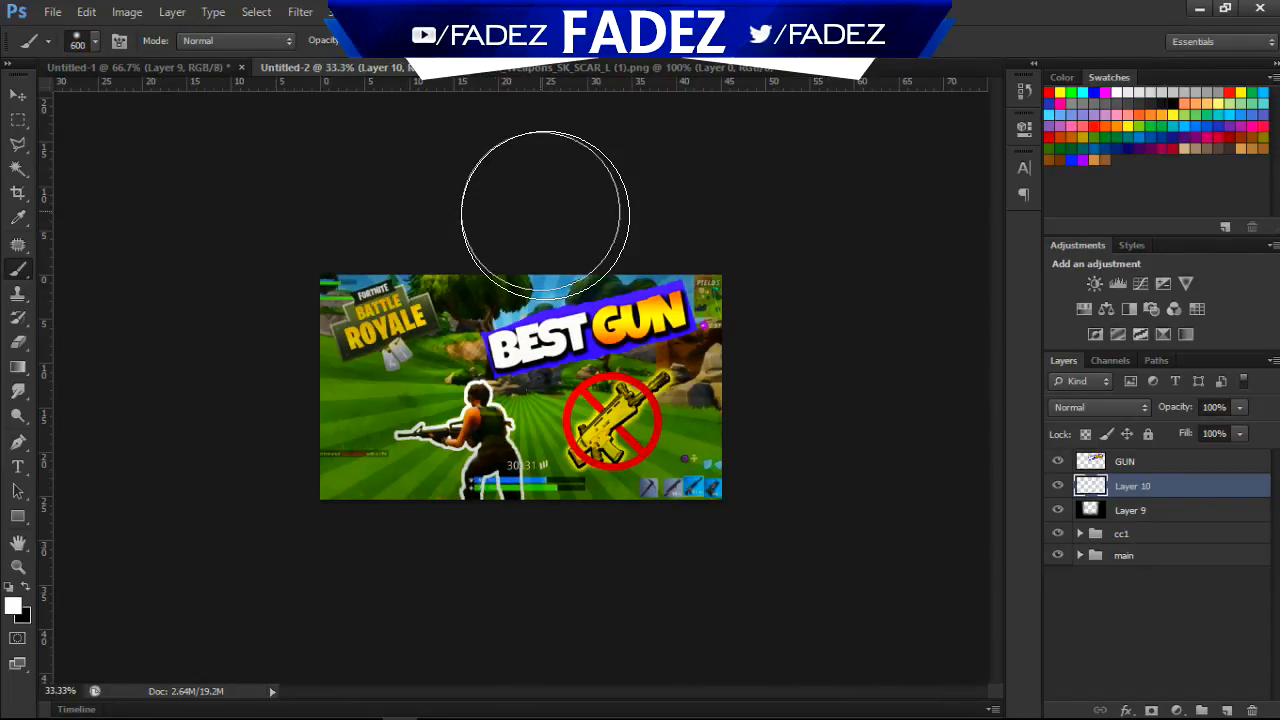
pyautogui.press(']')
pyautogui.click(515, 230)
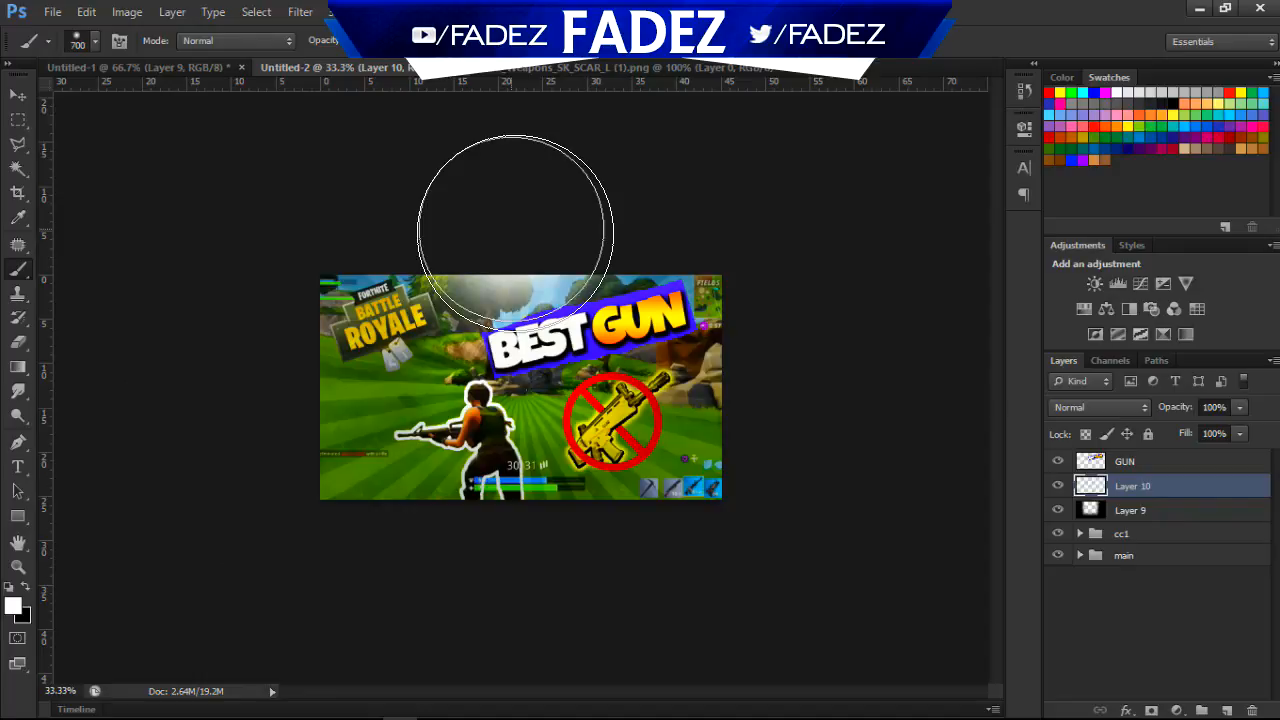
pyautogui.moveTo(515, 230); pyautogui.dragTo(560, 230)
pyautogui.moveTo(1188, 414); pyautogui.dragTo(1112, 412)
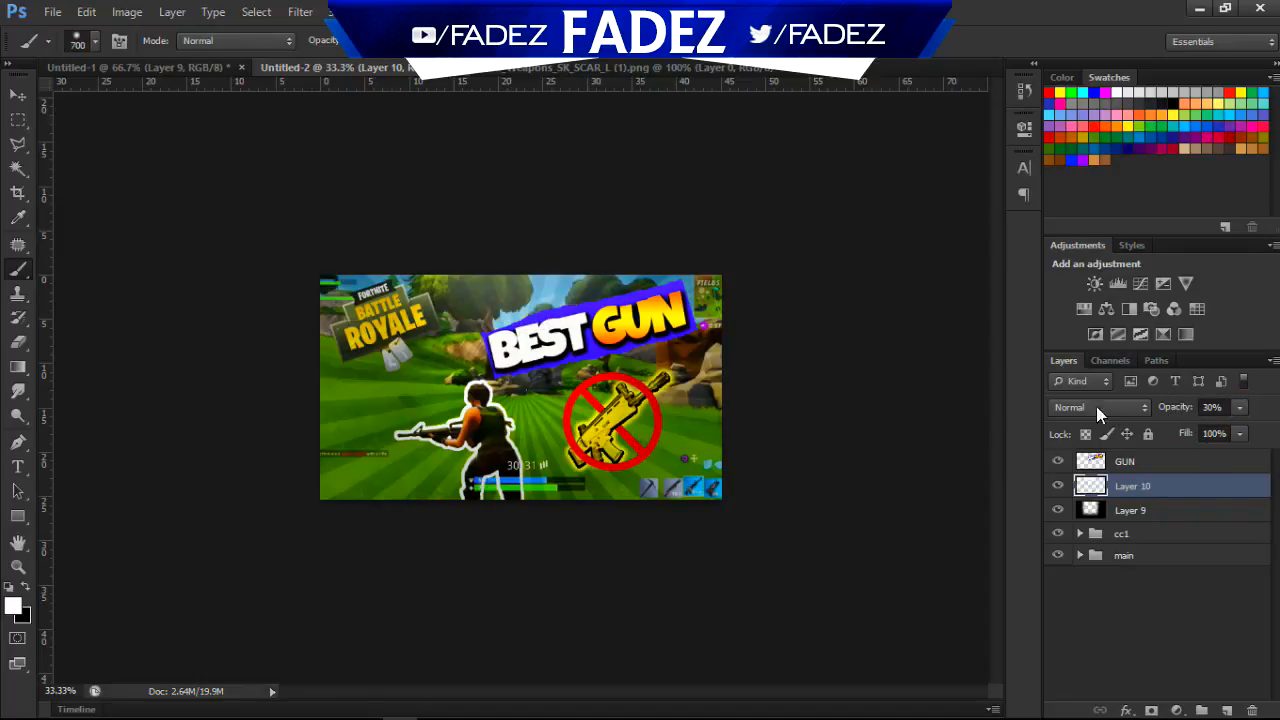
# On another new layer, dab soft white 125 px spots over the logo, below the character's rifle, and above and below the golden SCAR.
pyautogui.hotkey('ctrl', '+')
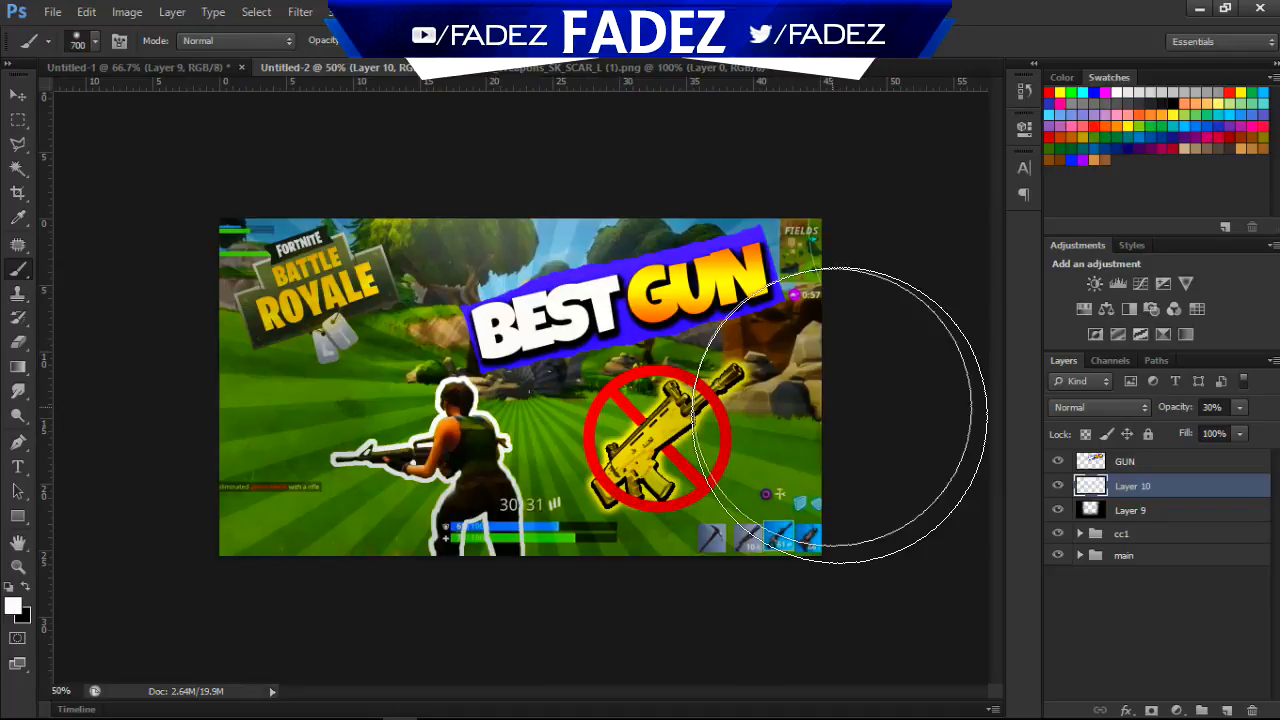
pyautogui.press('[')
pyautogui.press('[')
pyautogui.press('[')
pyautogui.press('[')
pyautogui.press('[')
pyautogui.press('[')
pyautogui.press('[')
pyautogui.press('[')
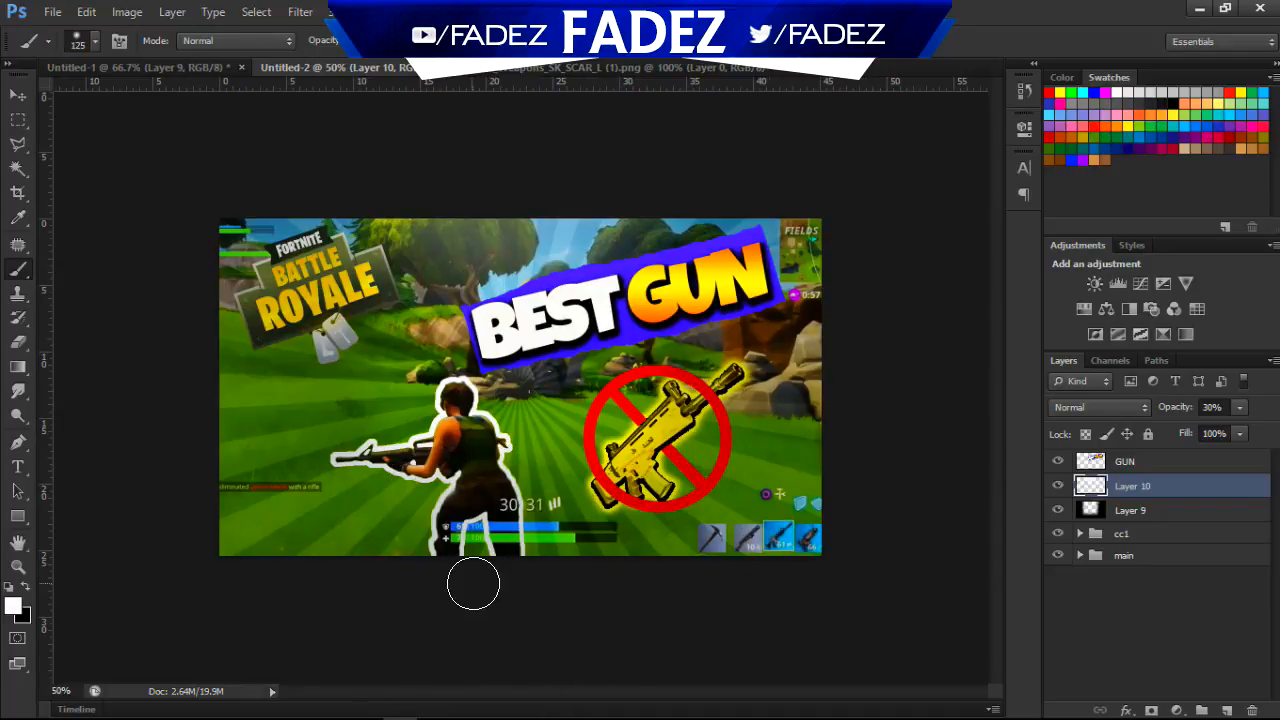
pyautogui.hotkey('ctrl', 'shift', 'alt', 'n')
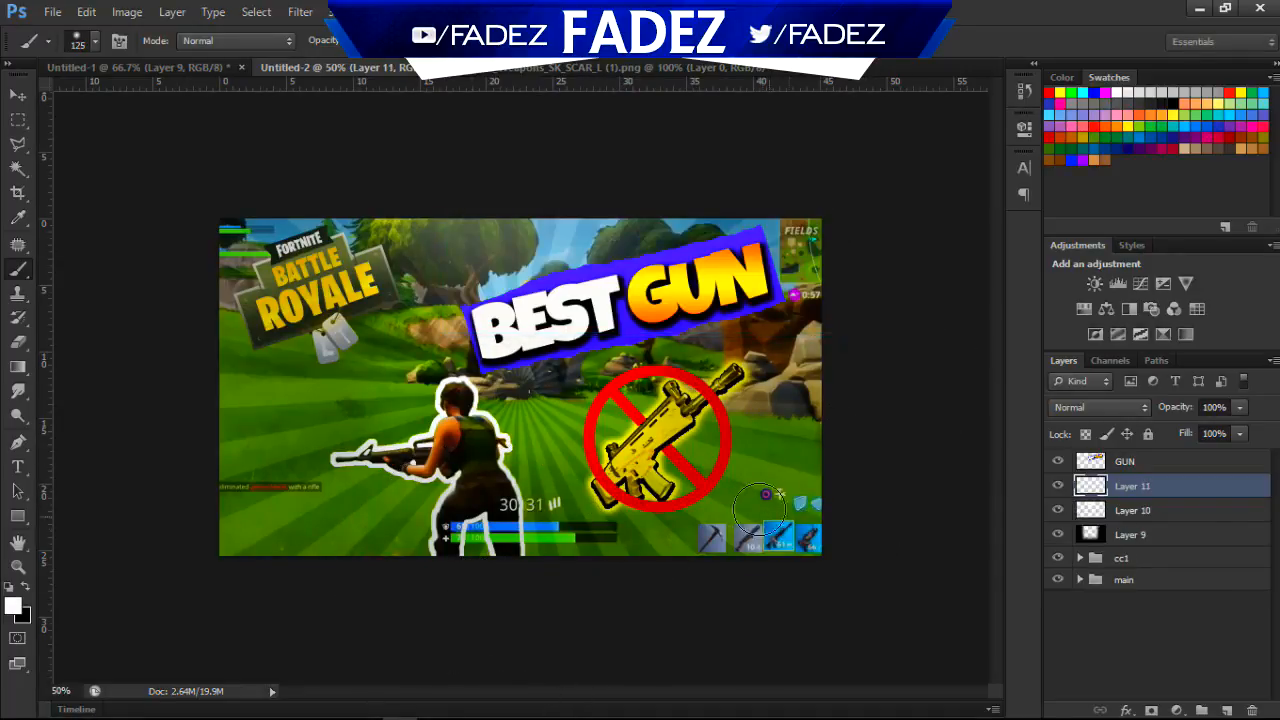
pyautogui.click(745, 497)
pyautogui.click(745, 497)
pyautogui.click(335, 495)
pyautogui.click(335, 495)
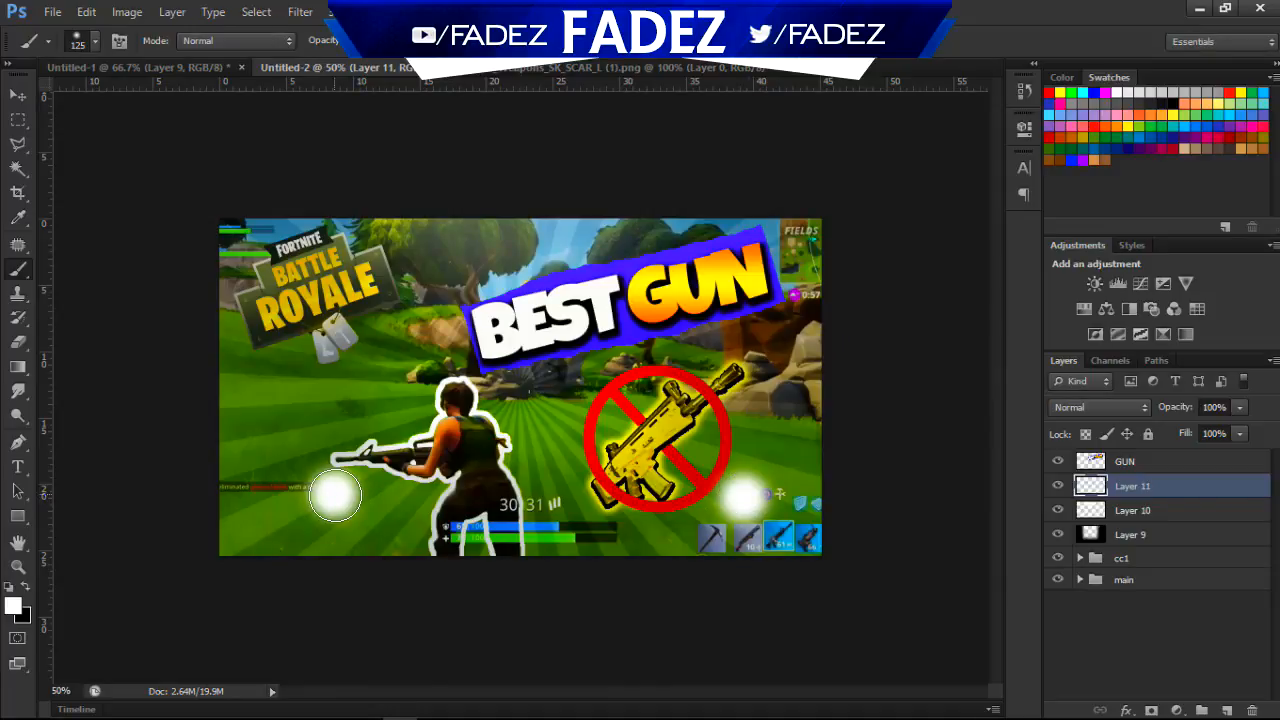
pyautogui.click(276, 311)
pyautogui.click(276, 311)
pyautogui.click(725, 345)
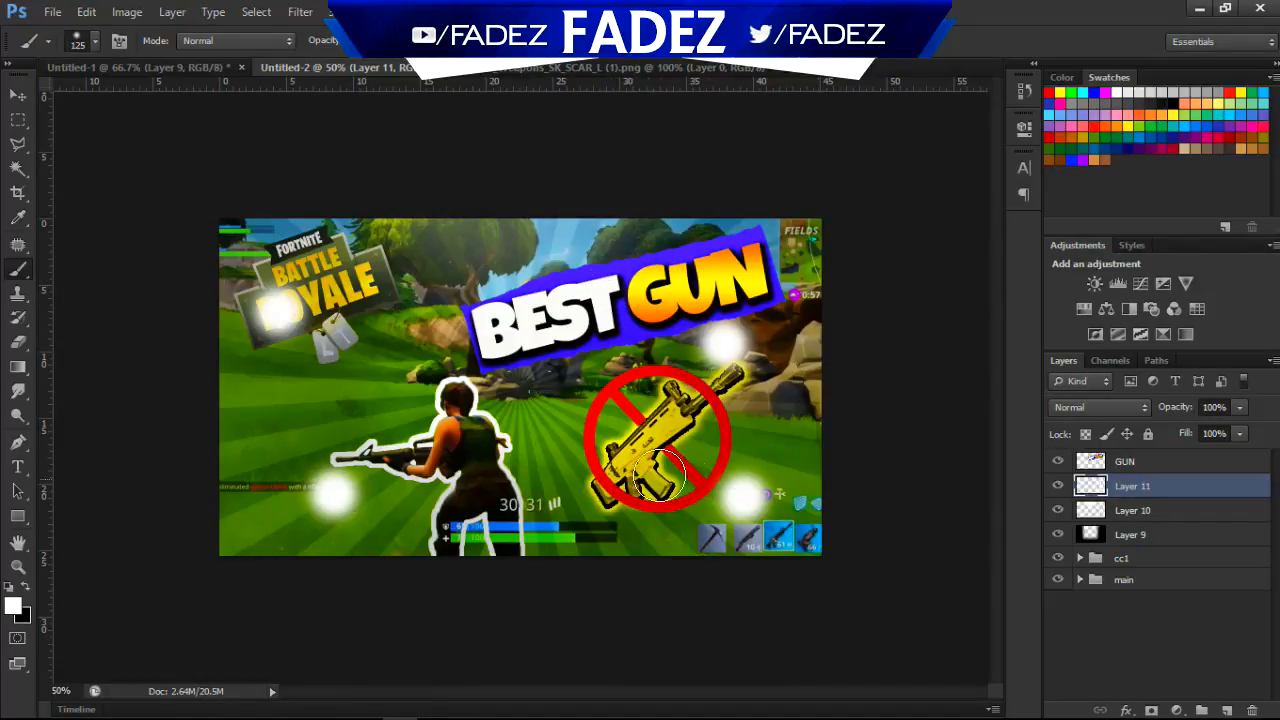
# Dab more white spots at the SCAR's stock, around the character, over the logo's tags and beside the title, and set the layer to Overlay.
pyautogui.click(602, 488)
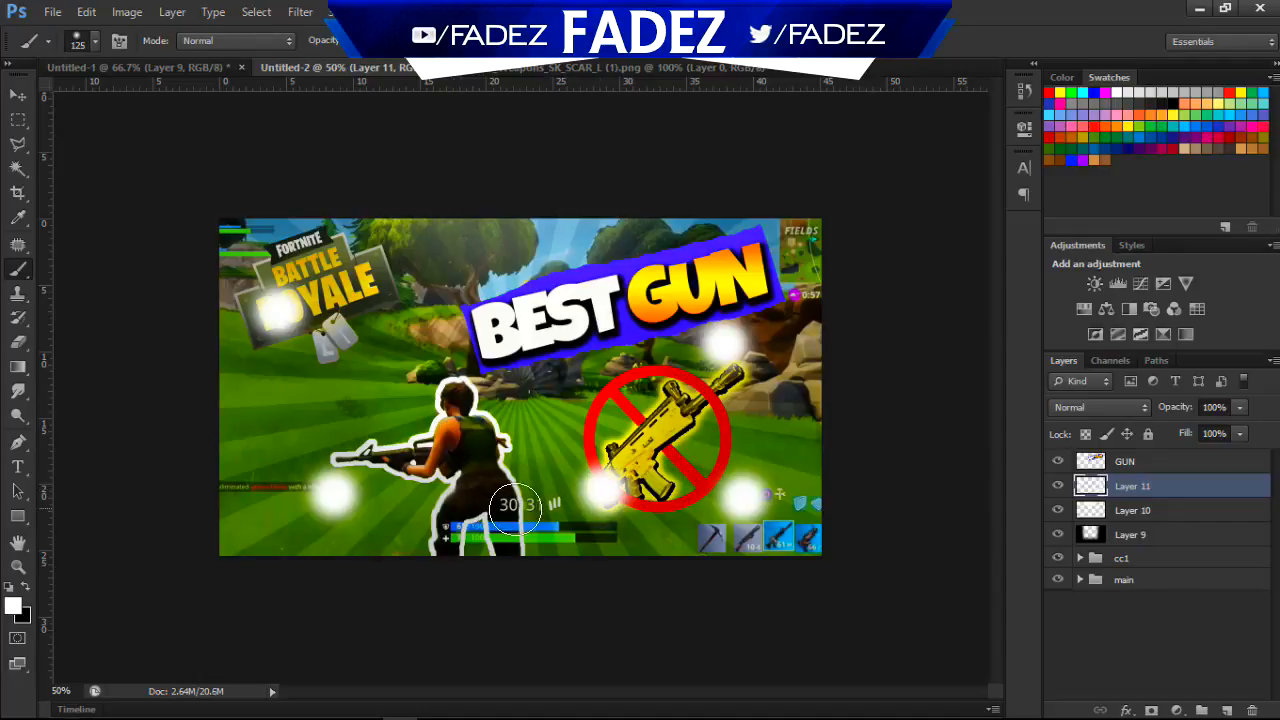
pyautogui.click(506, 498)
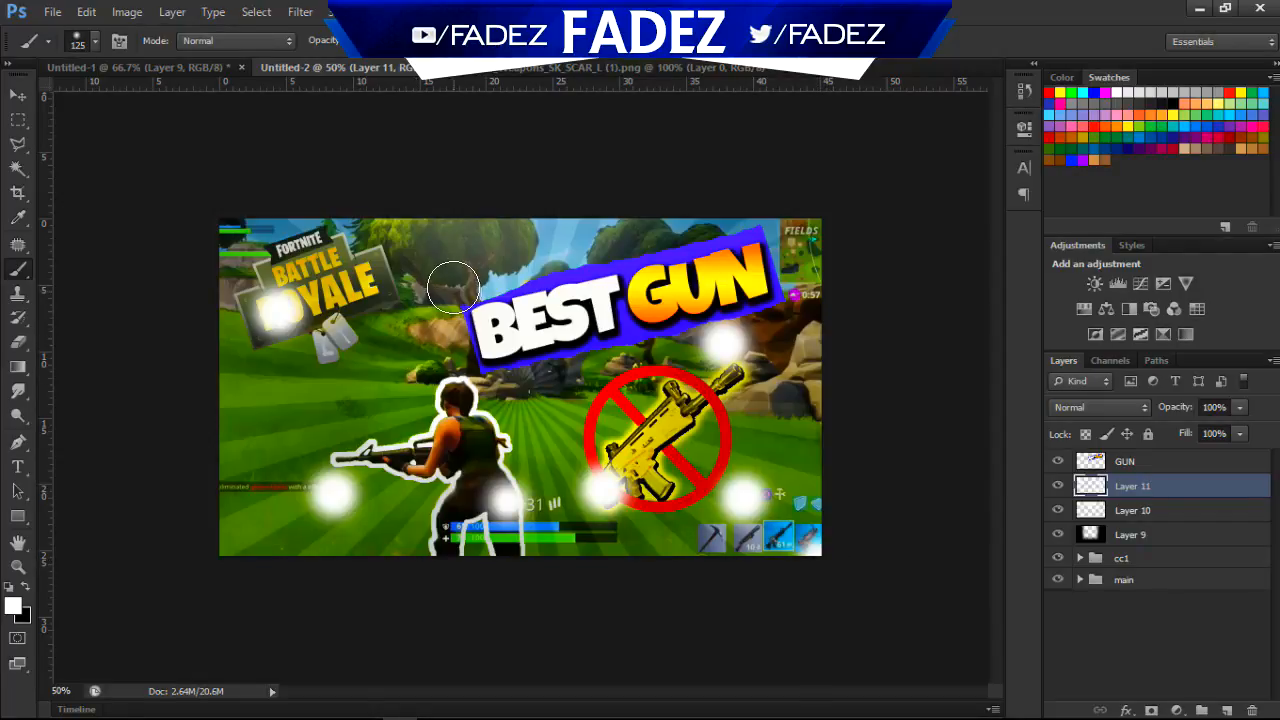
pyautogui.click(452, 280)
pyautogui.click(341, 348)
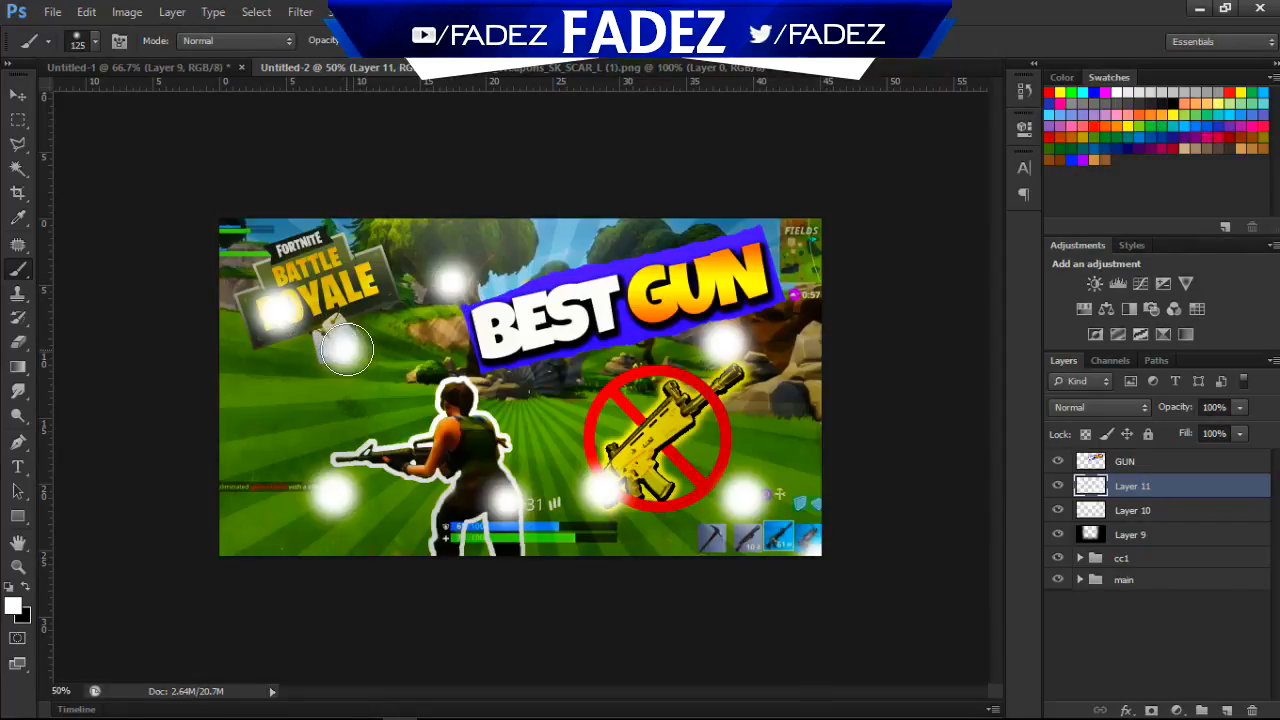
pyautogui.click(300, 414)
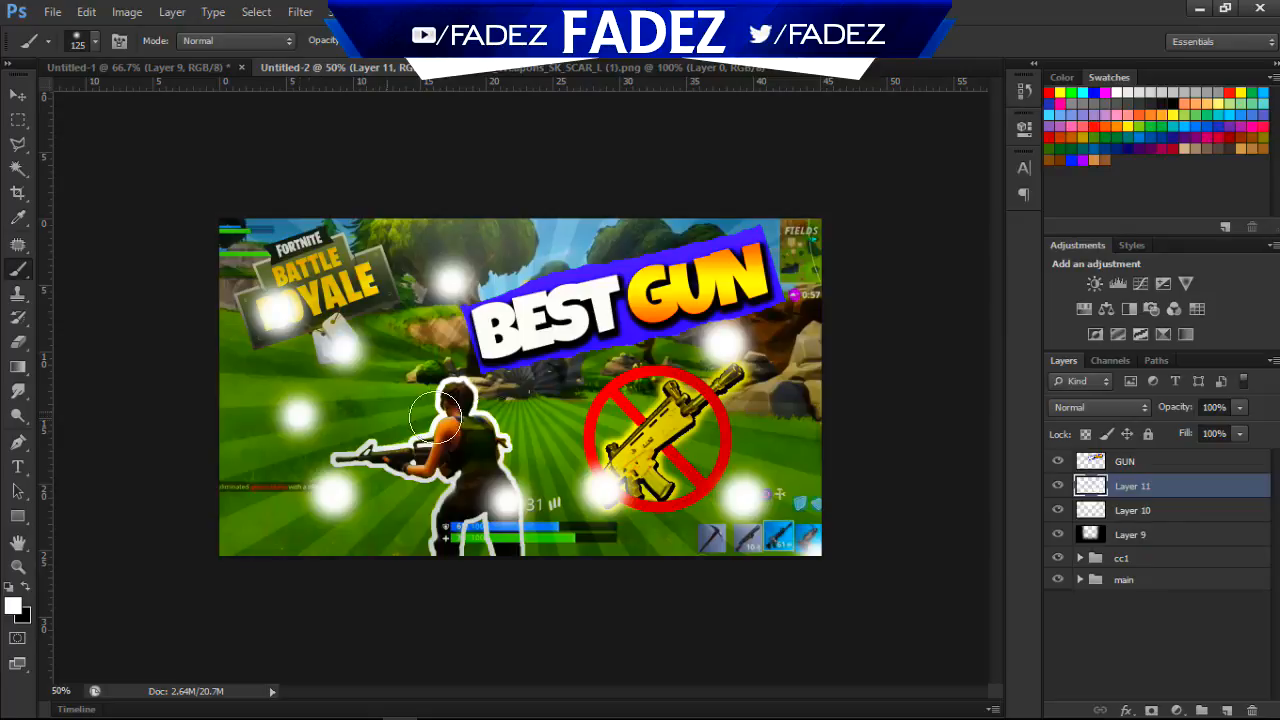
pyautogui.click(460, 400)
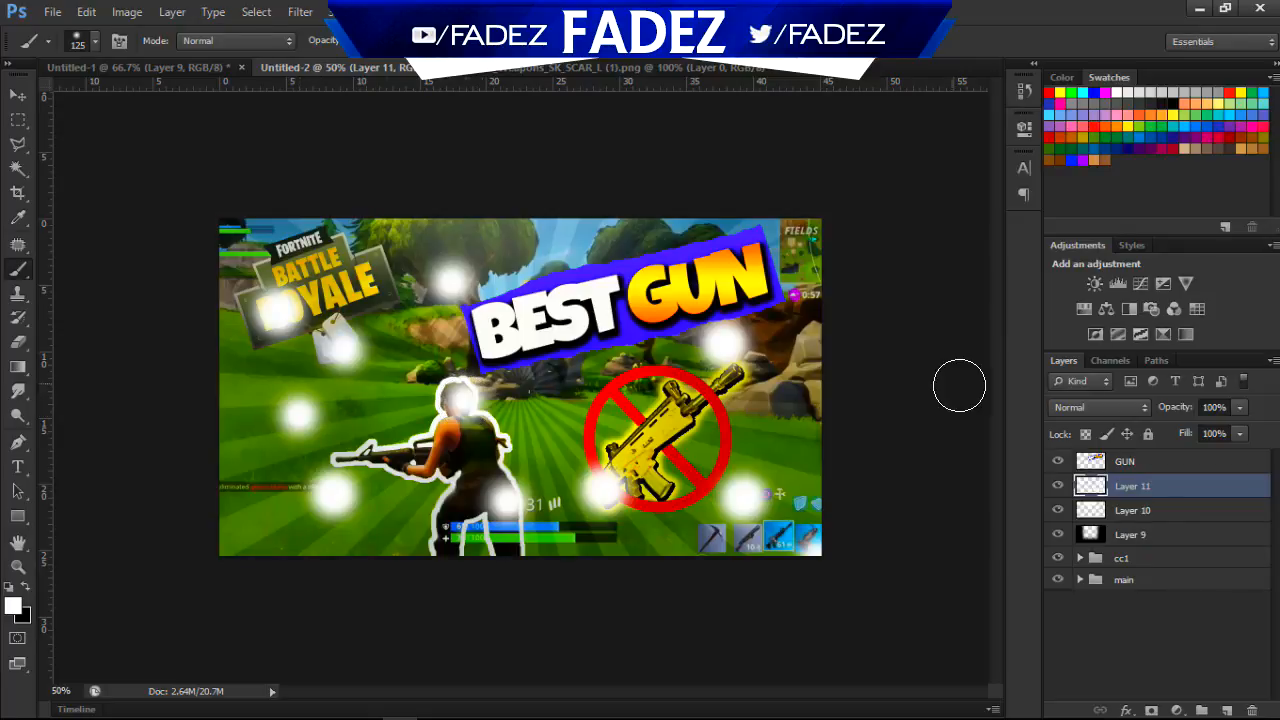
pyautogui.click(1118, 412)
pyautogui.click(1076, 240)
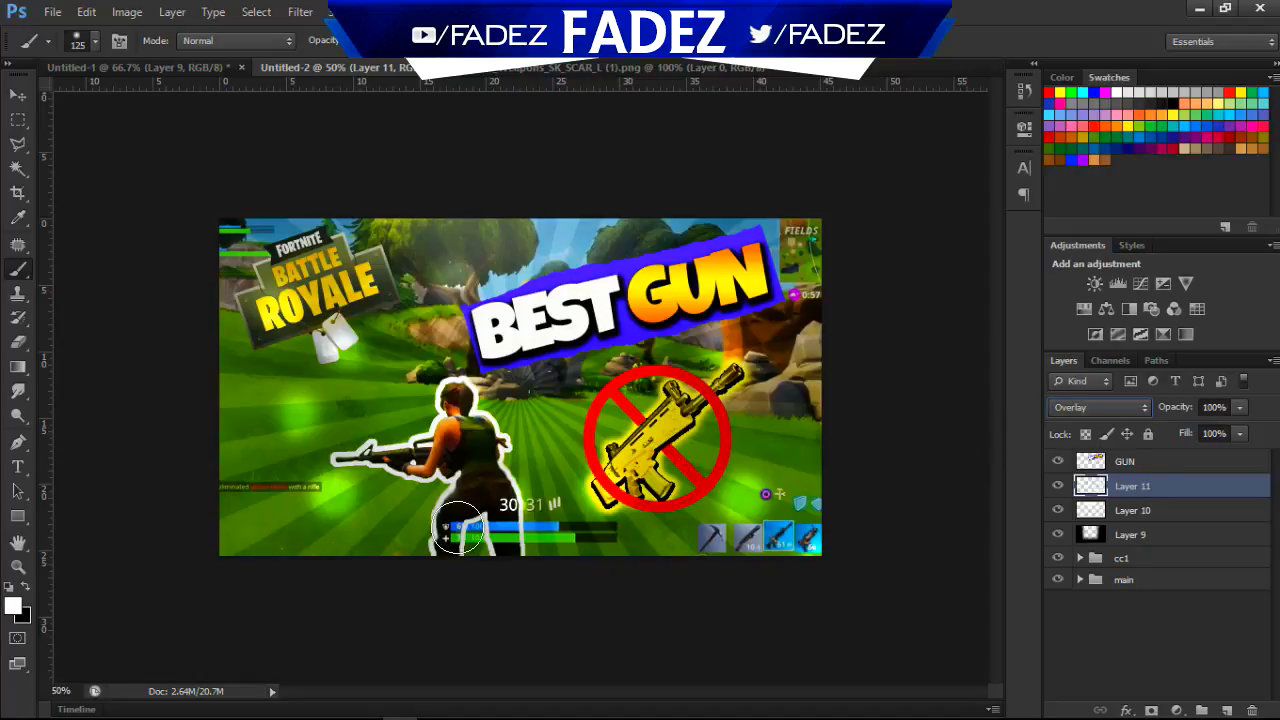
# Add a new layer above the GUN layer and fill it with white.
pyautogui.click(1158, 466)
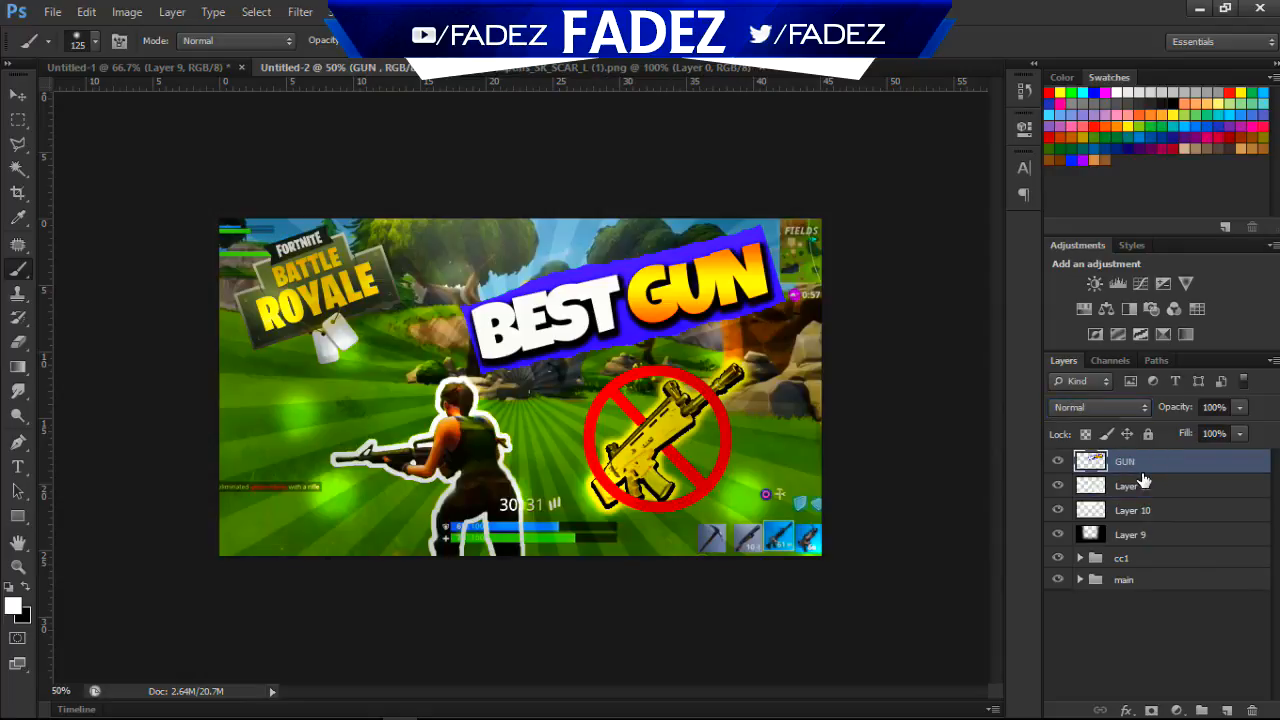
pyautogui.hotkey('ctrl', 'shift', 'n')
pyautogui.press('Return')
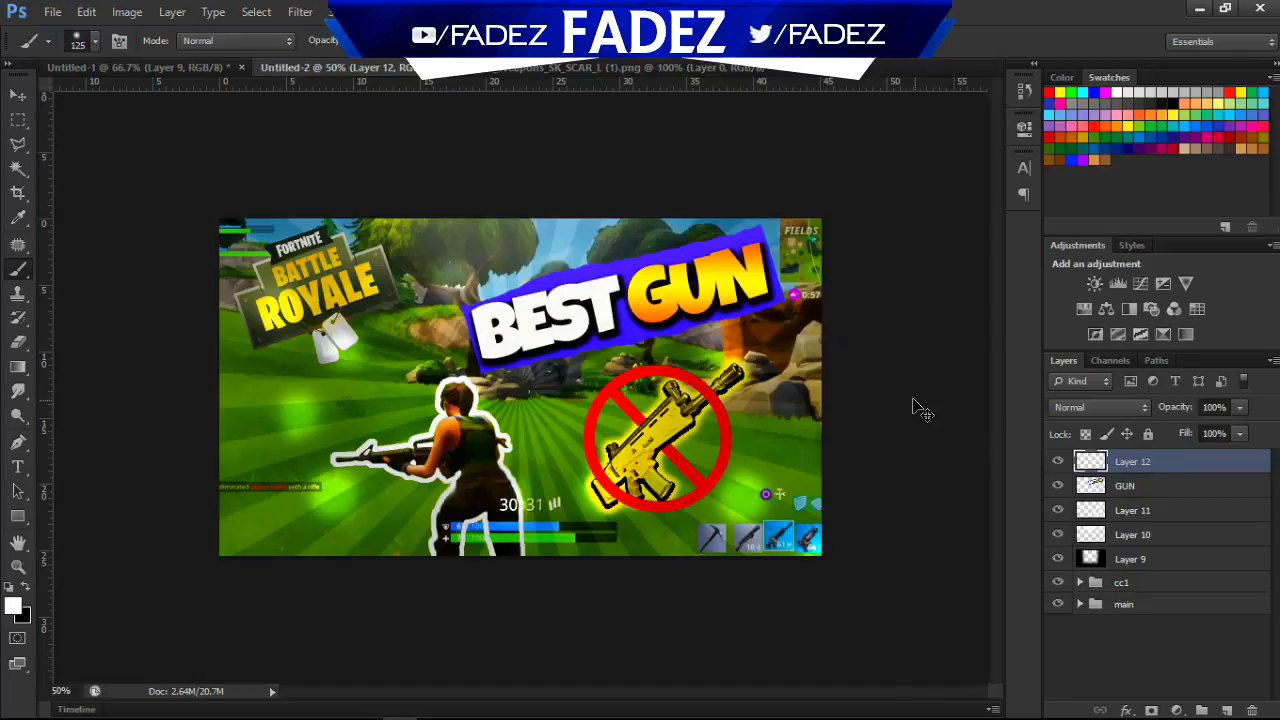
pyautogui.hotkey('ctrl', 'BackSpace')
pyautogui.hotkey('alt', 'BackSpace')
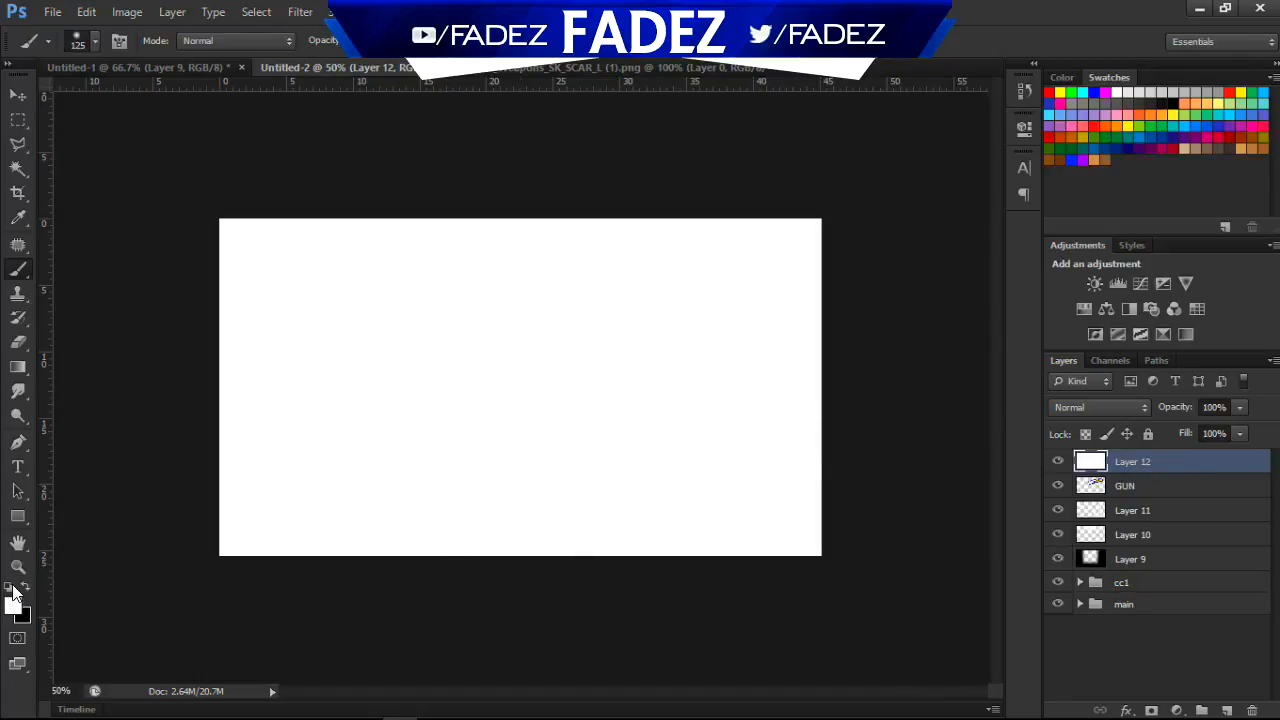
pyautogui.press('x')
pyautogui.hotkey('alt', 'BackSpace')
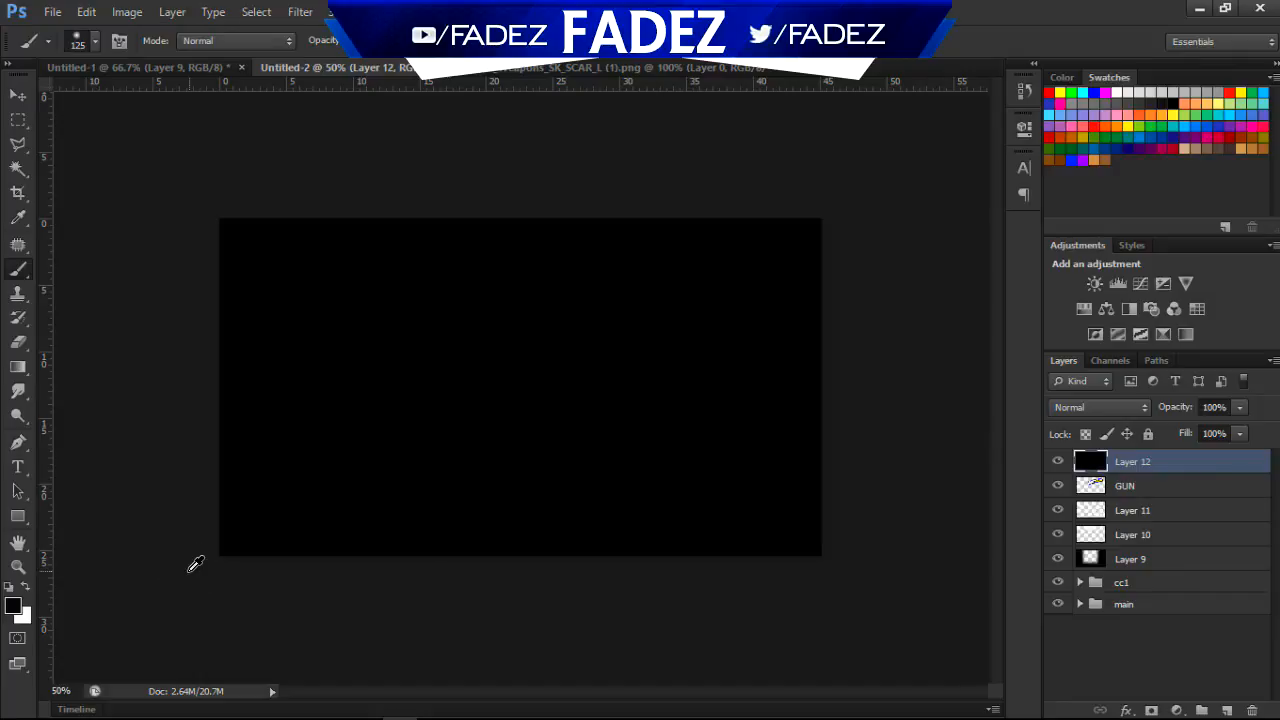
pyautogui.hotkey('ctrl', 'BackSpace')
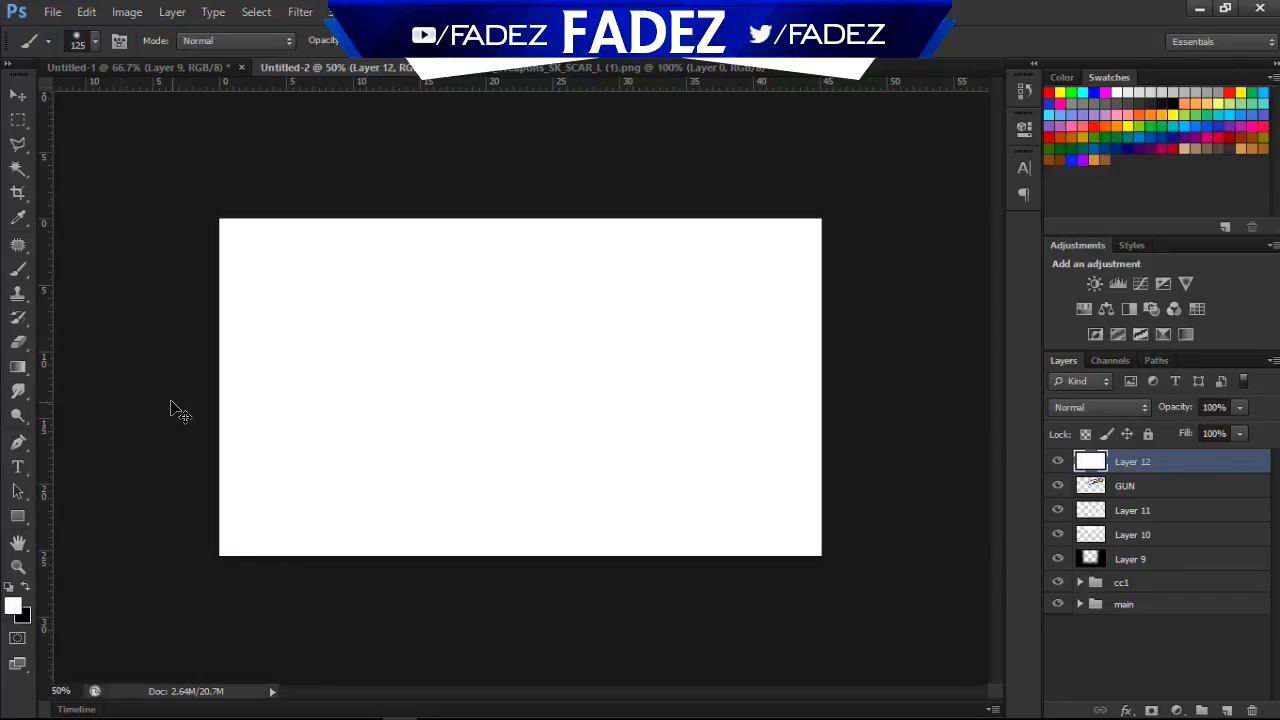
# Scale the white fill down proportionally around its centre so it sits inside the image's edges.
pyautogui.hotkey('ctrl', 't')
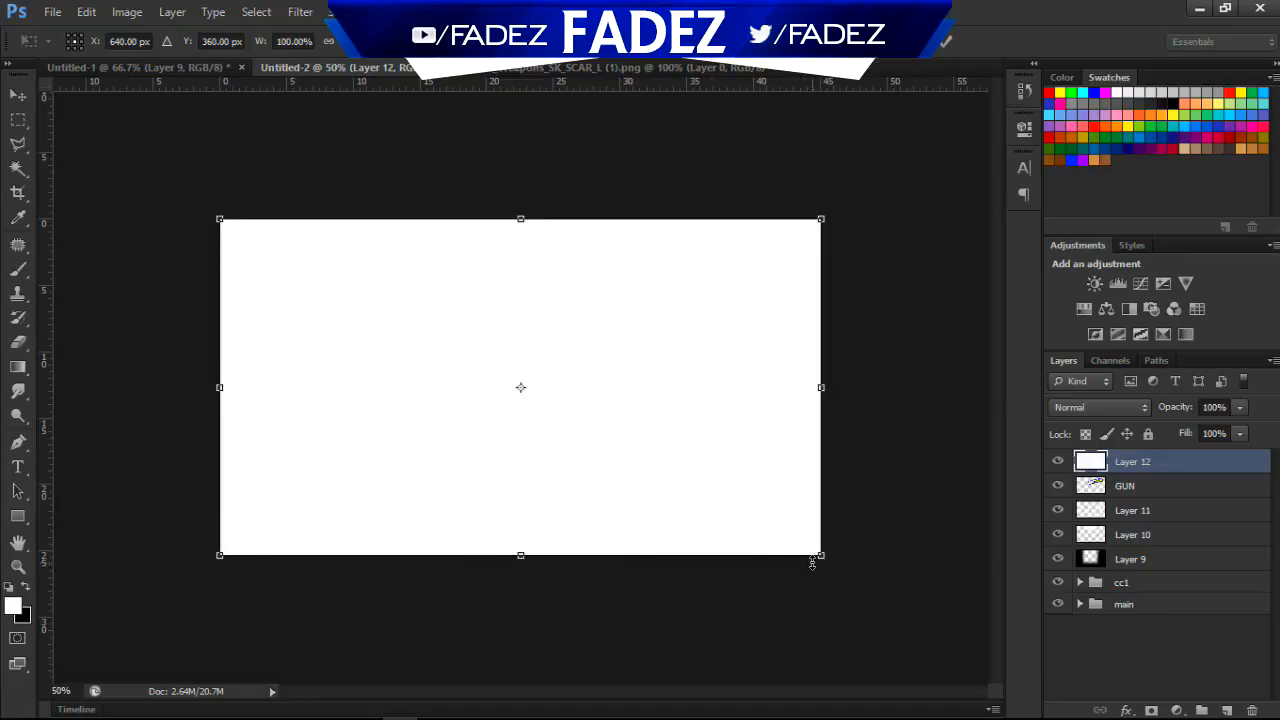
pyautogui.moveTo(812, 563); pyautogui.dragTo(770, 528)
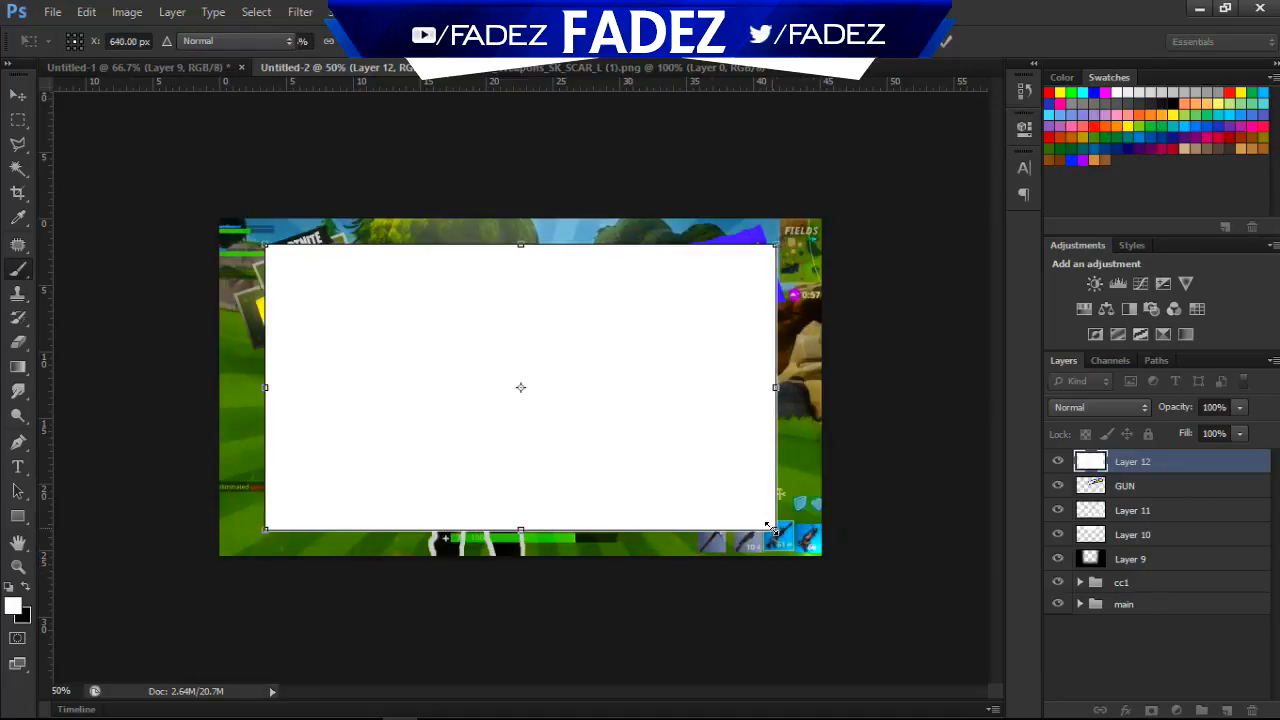
pyautogui.press('Return')
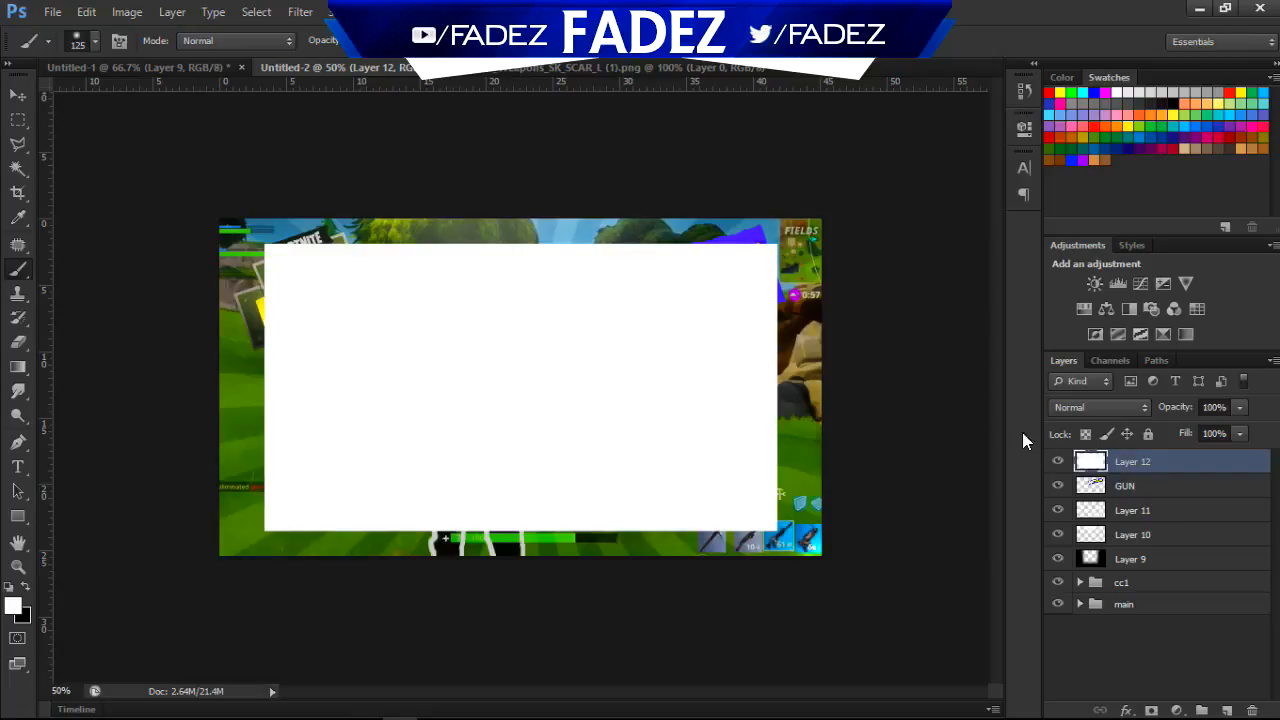
# Select the white rectangle's outline, contract the selection, and delete the inside to leave a thin white frame.
pyautogui.keyDown('ctrl'); pyautogui.click(1095, 465); pyautogui.keyUp('ctrl')
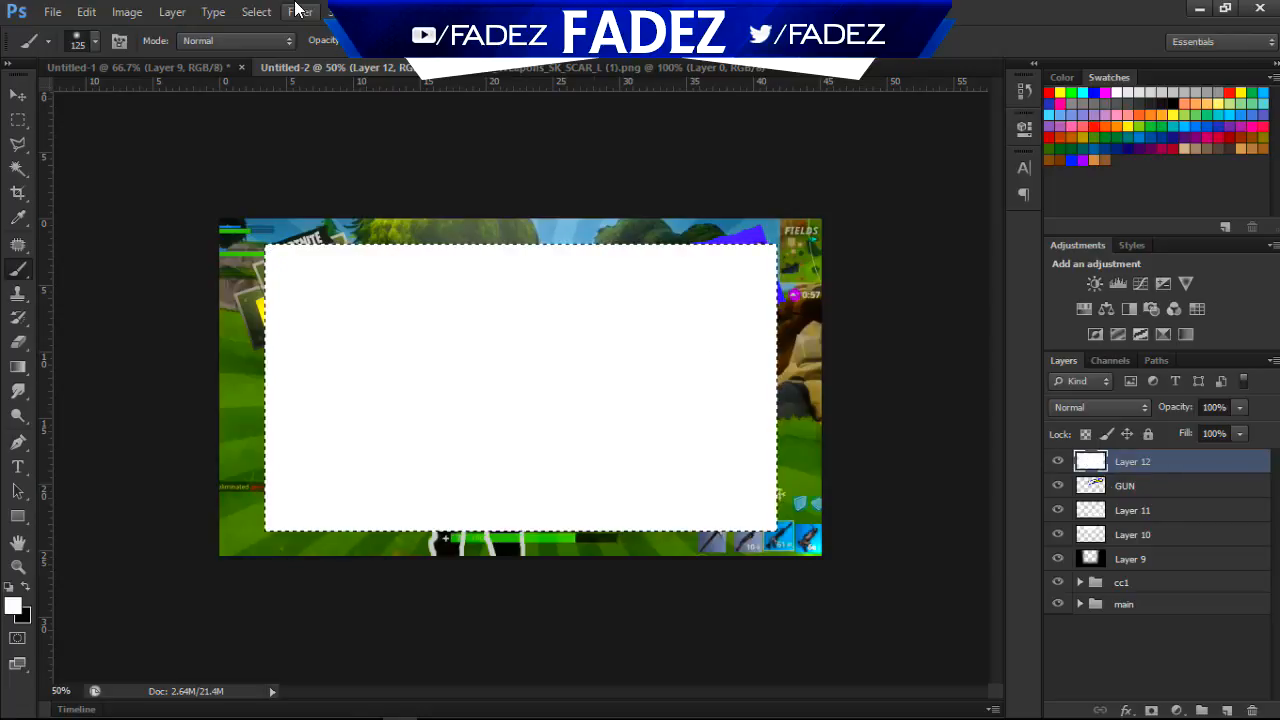
pyautogui.click(256, 12)
pyautogui.moveTo(297, 217)
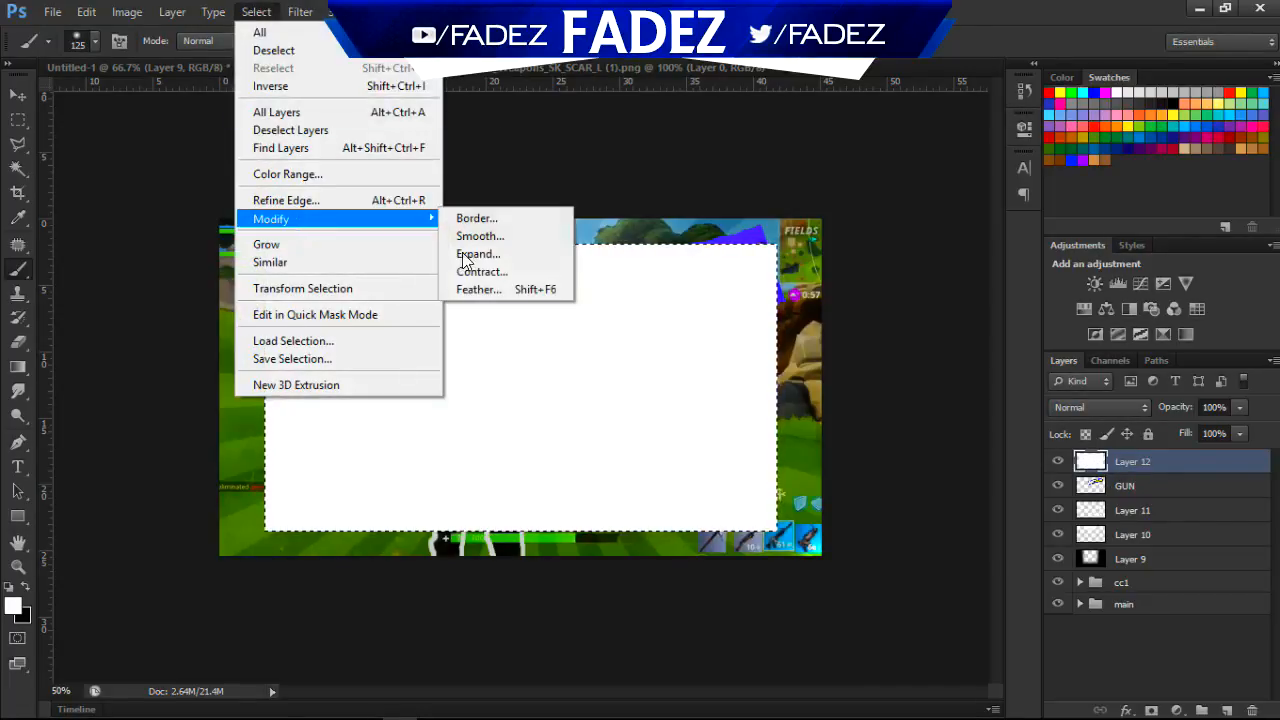
pyautogui.click(503, 275)
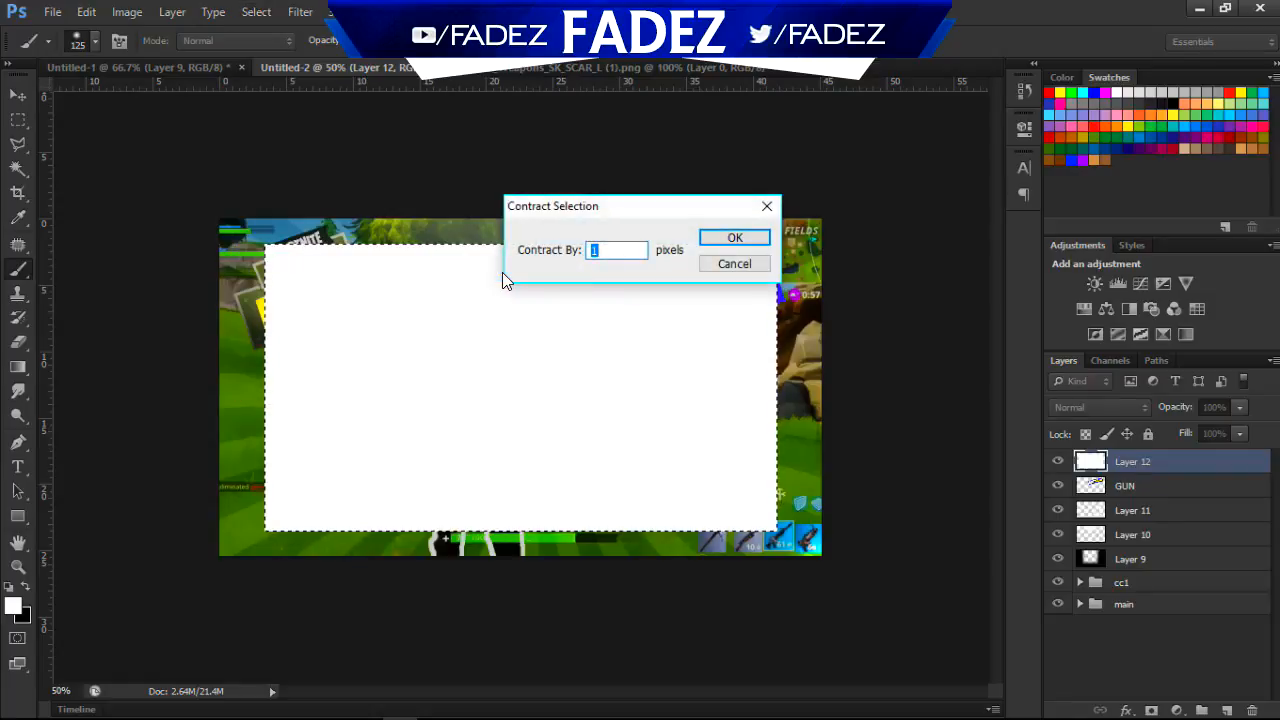
pyautogui.press('Return')
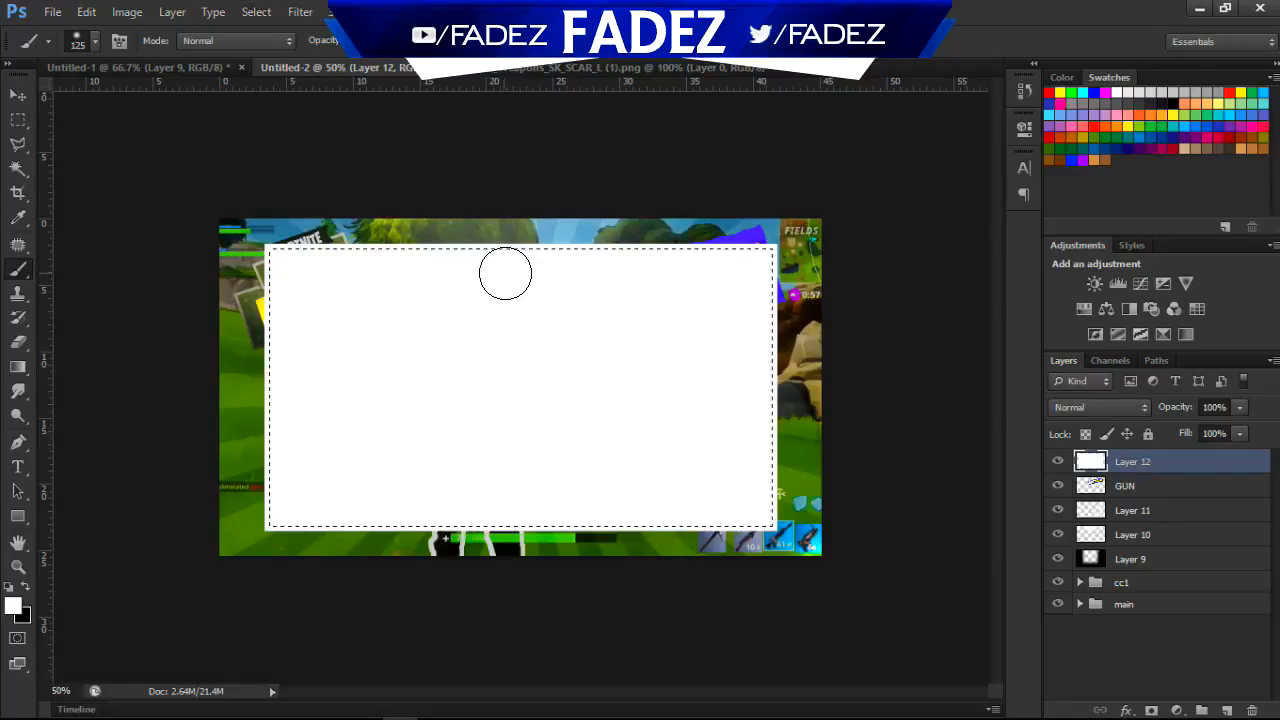
pyautogui.press('Delete')
# Enlarge the white frame around its centre until it meets the image's edges, and set its layer's blend mode to Overlay.
pyautogui.hotkey('ctrl', 't')
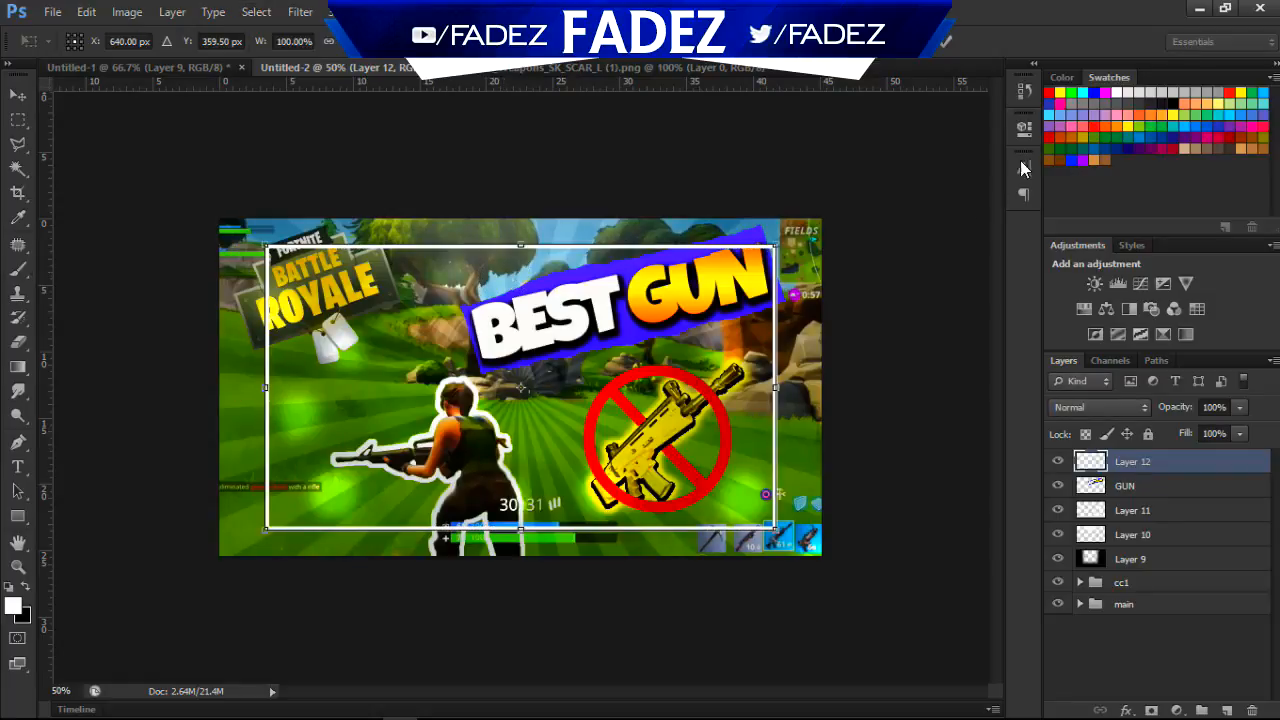
pyautogui.moveTo(788, 243); pyautogui.dragTo(826, 222)
pyautogui.press('b')
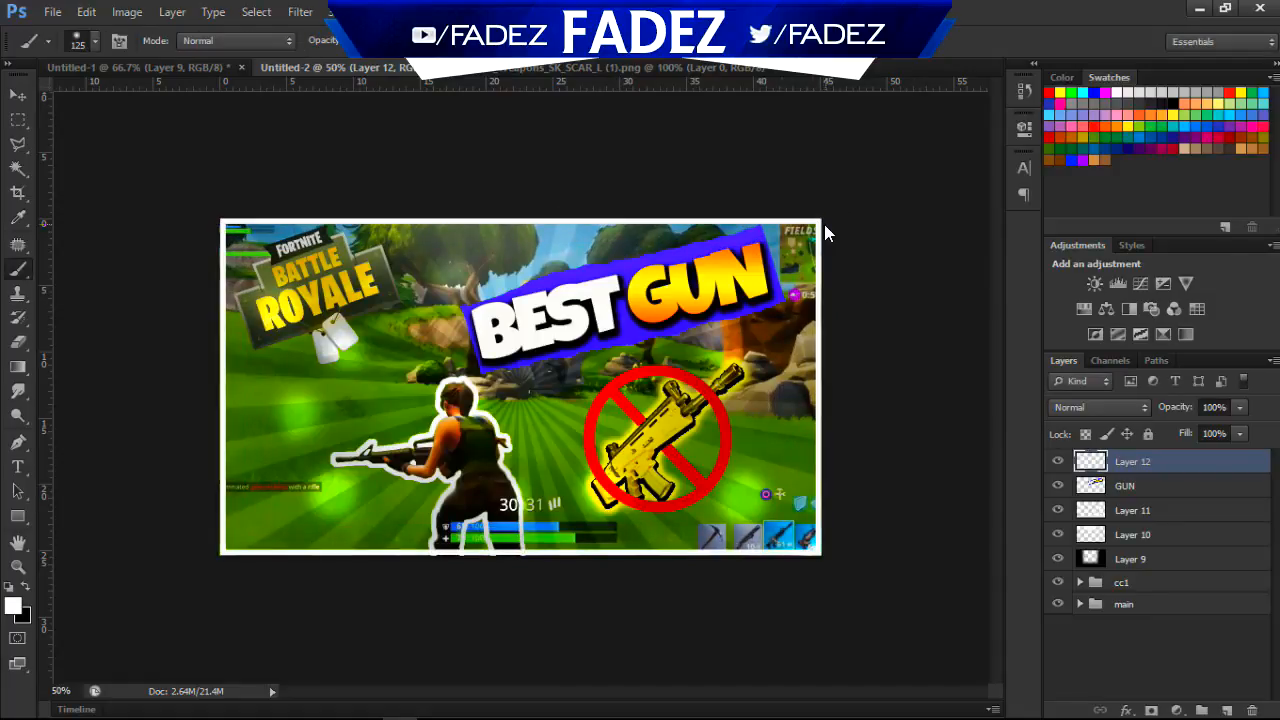
pyautogui.hotkey('ctrl', 't')
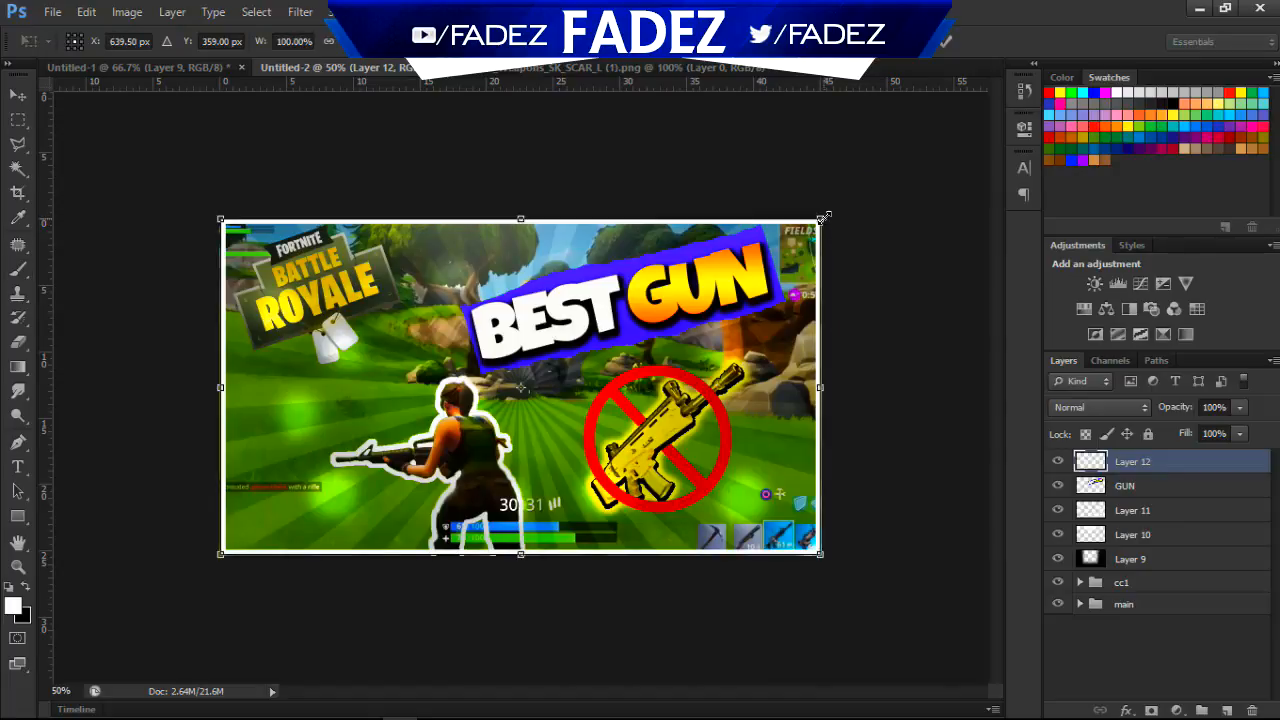
pyautogui.moveTo(825, 216); pyautogui.dragTo(826, 216)
pyautogui.press('b')
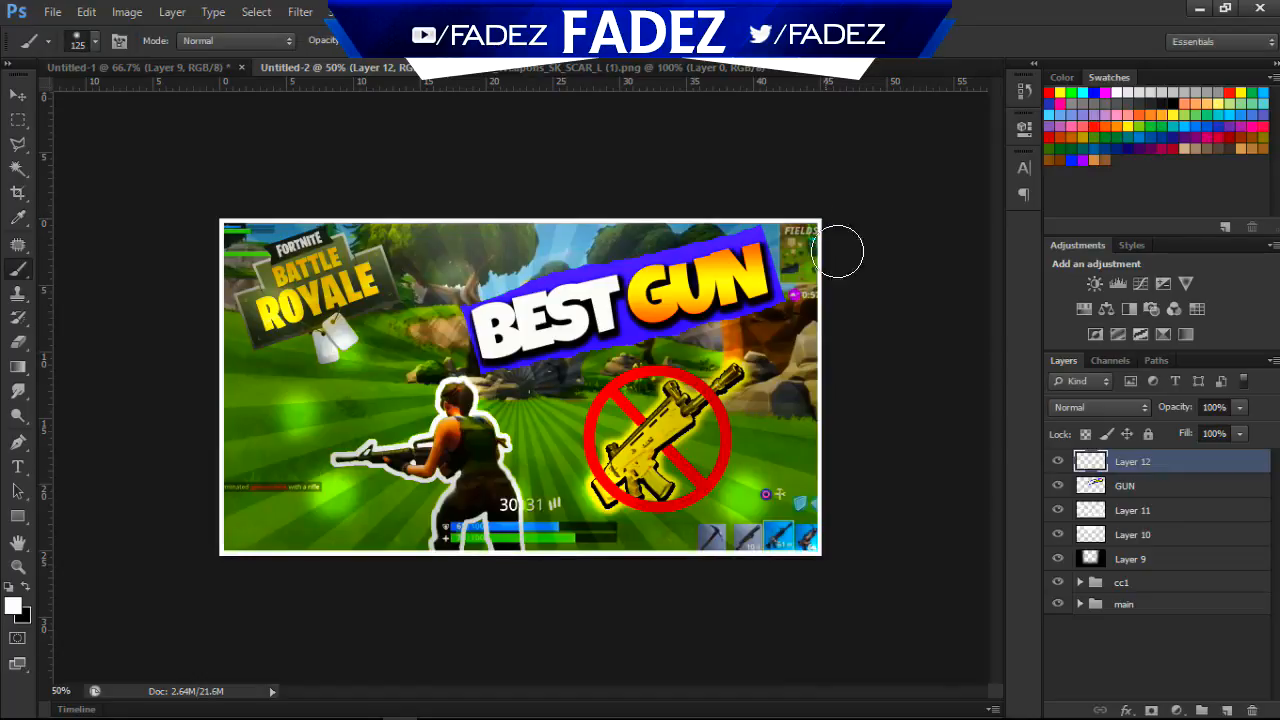
pyautogui.click(1100, 407)
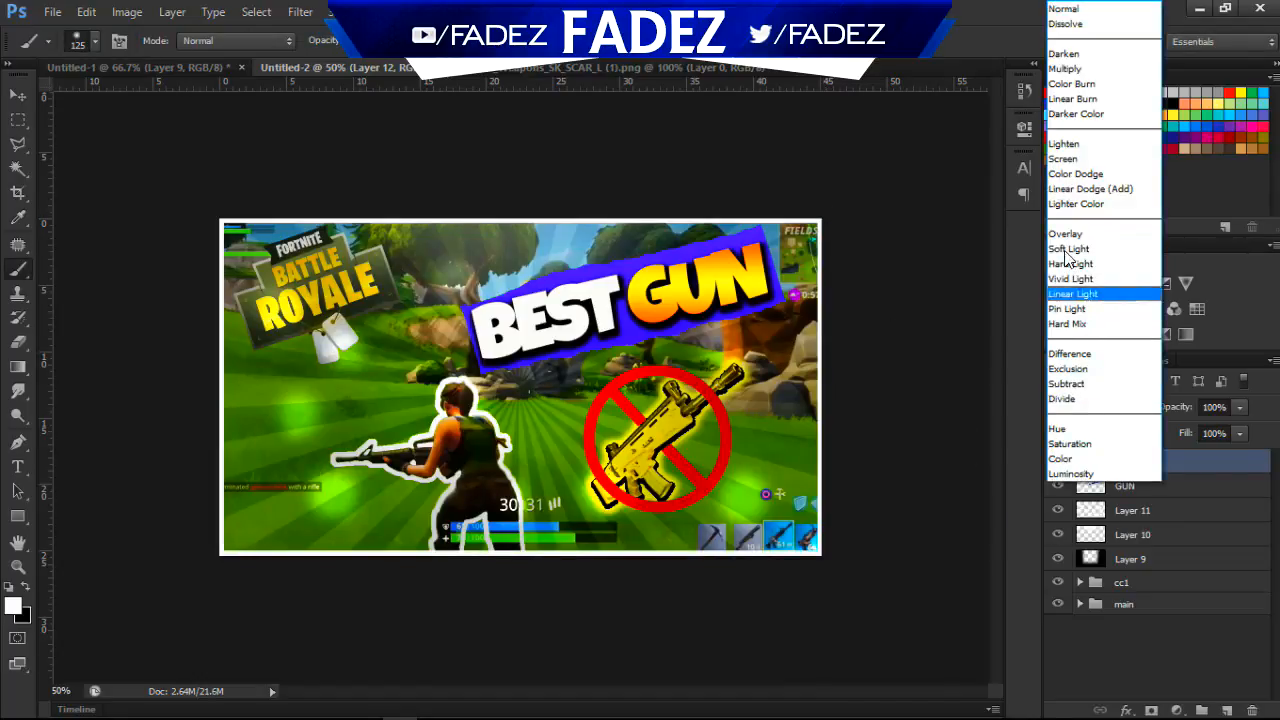
pyautogui.click(1080, 235)
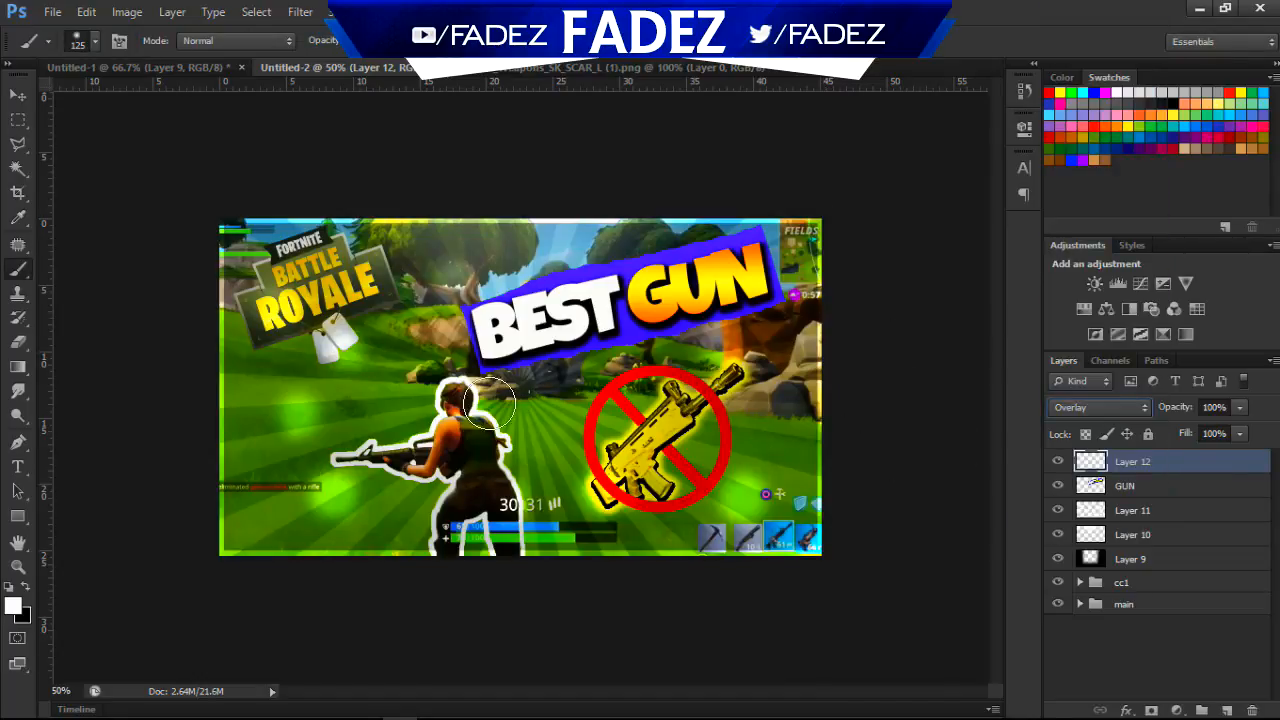
# Erase parts of the frame with a soft 500 px eraser at 11% hardness and set the layer's opacity to 57%.
pyautogui.click(18, 342)
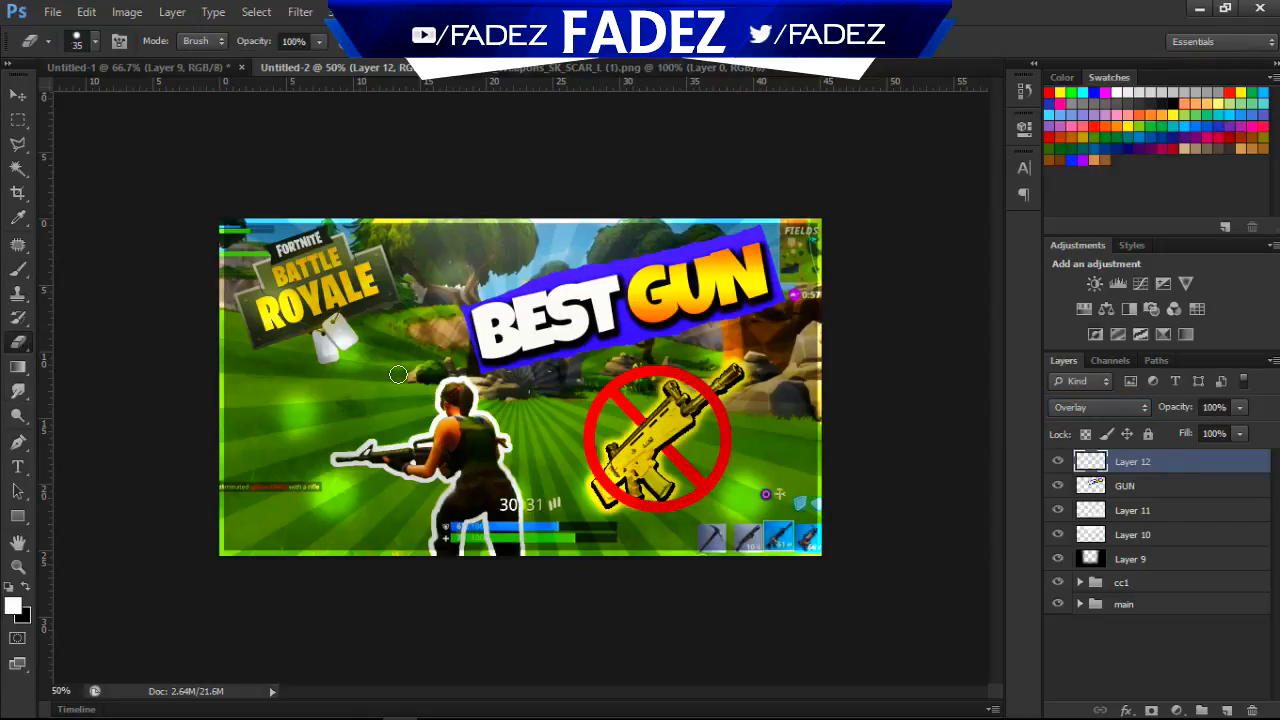
pyautogui.rightClick(398, 372)
pyautogui.moveTo(606, 357); pyautogui.dragTo(444, 357)
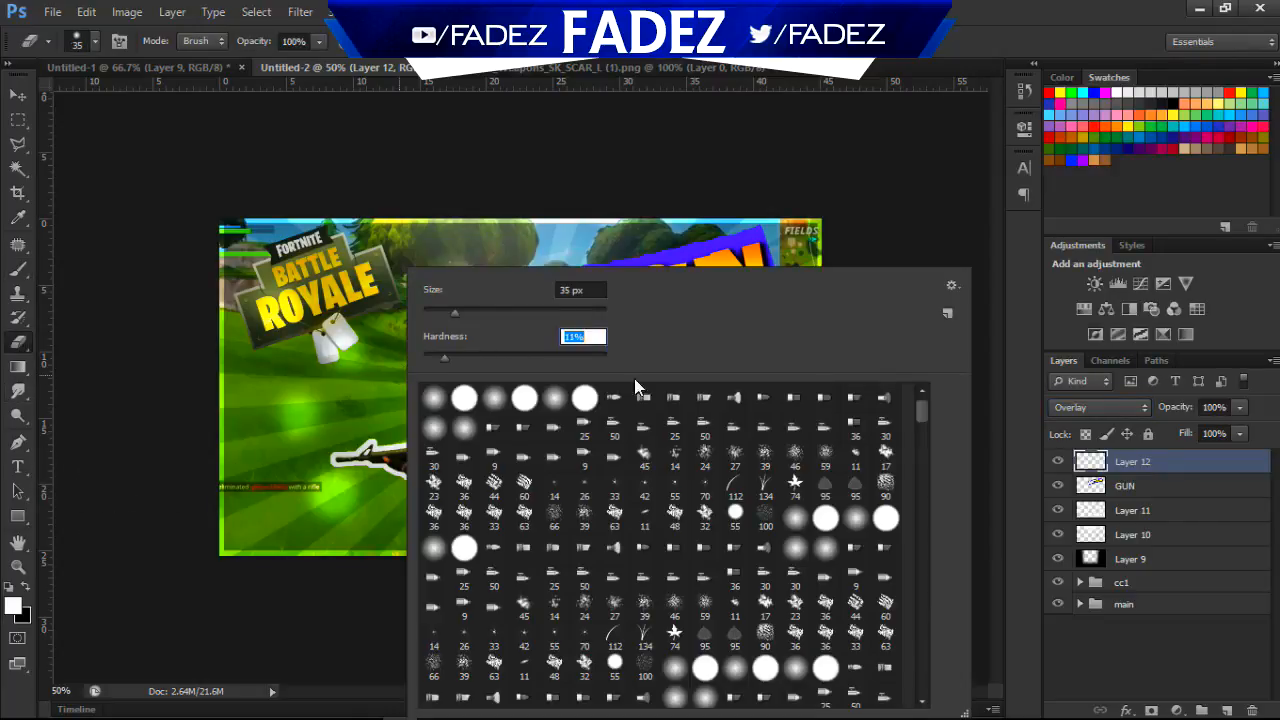
pyautogui.click(1189, 655)
pyautogui.click(1130, 460)
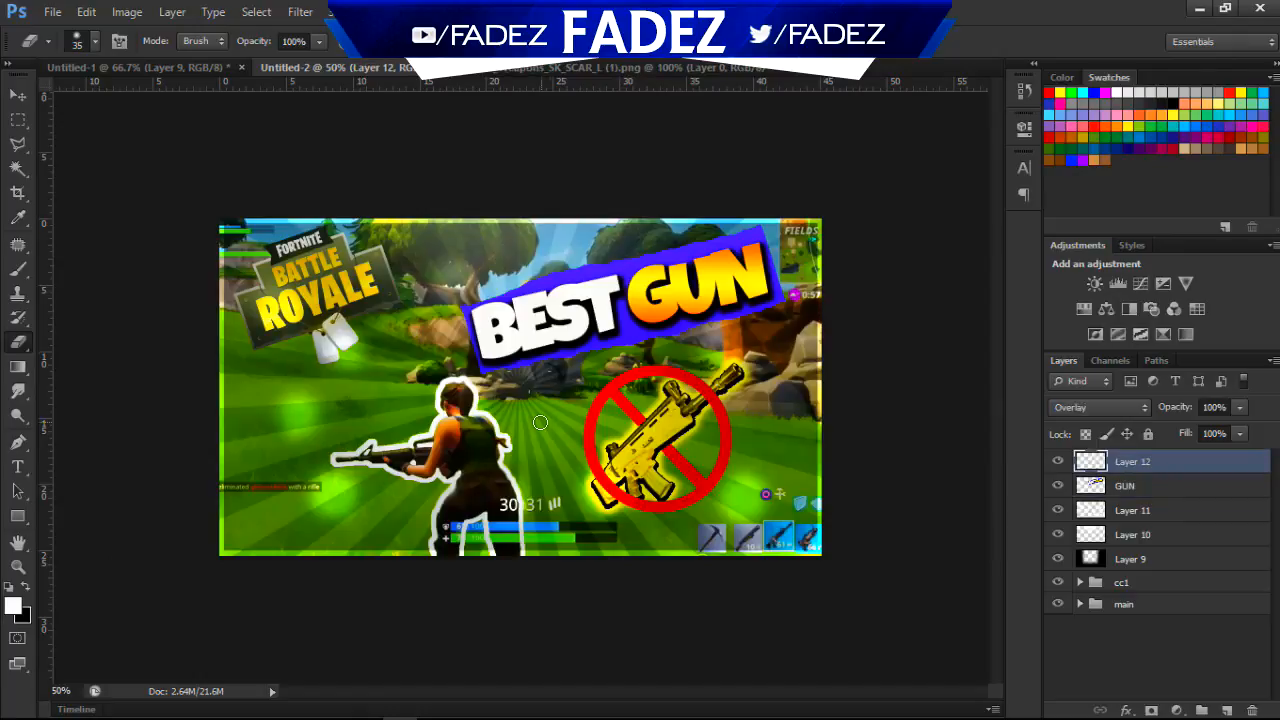
pyautogui.press(']')
pyautogui.press(']')
pyautogui.press(']')
pyautogui.press(']')
pyautogui.press(']')
pyautogui.press(']')
pyautogui.press(']')
pyautogui.press(']')
pyautogui.press(']')
pyautogui.press(']')
pyautogui.press(']')
pyautogui.press(']')
pyautogui.press(']')
pyautogui.press(']')
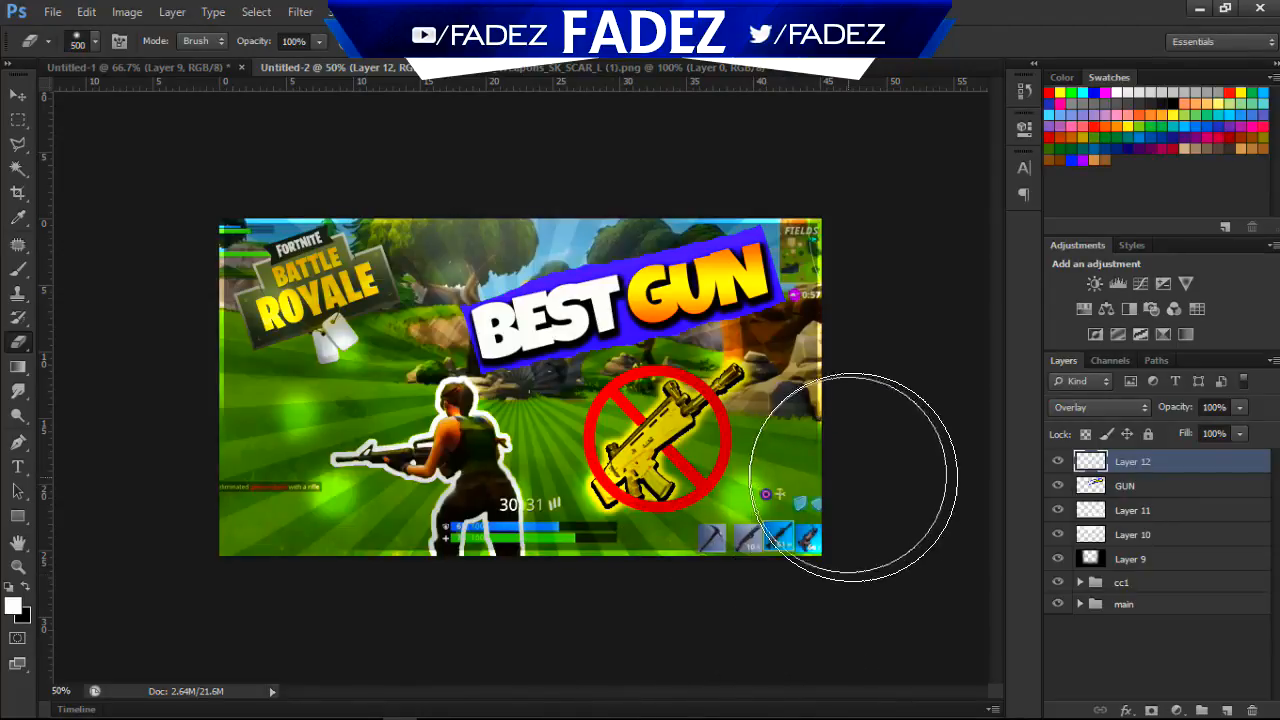
pyautogui.moveTo(1170, 406); pyautogui.dragTo(1150, 410)
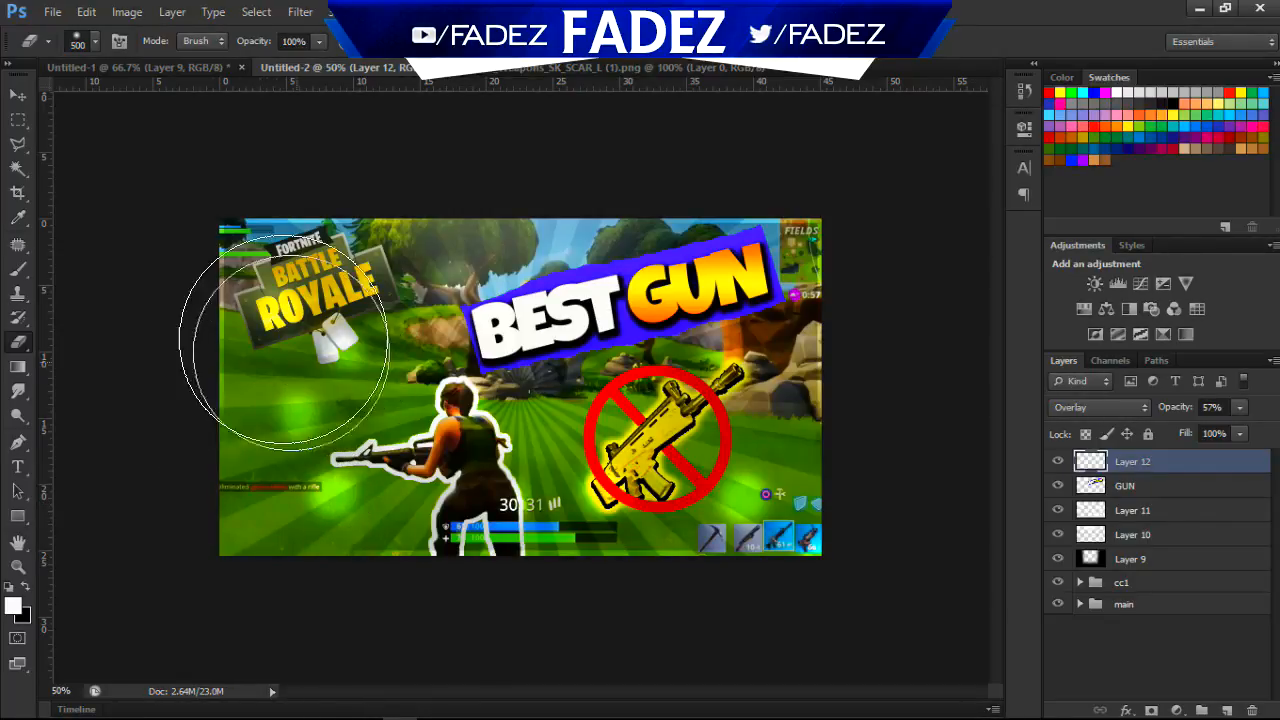
pyautogui.click(49, 11)
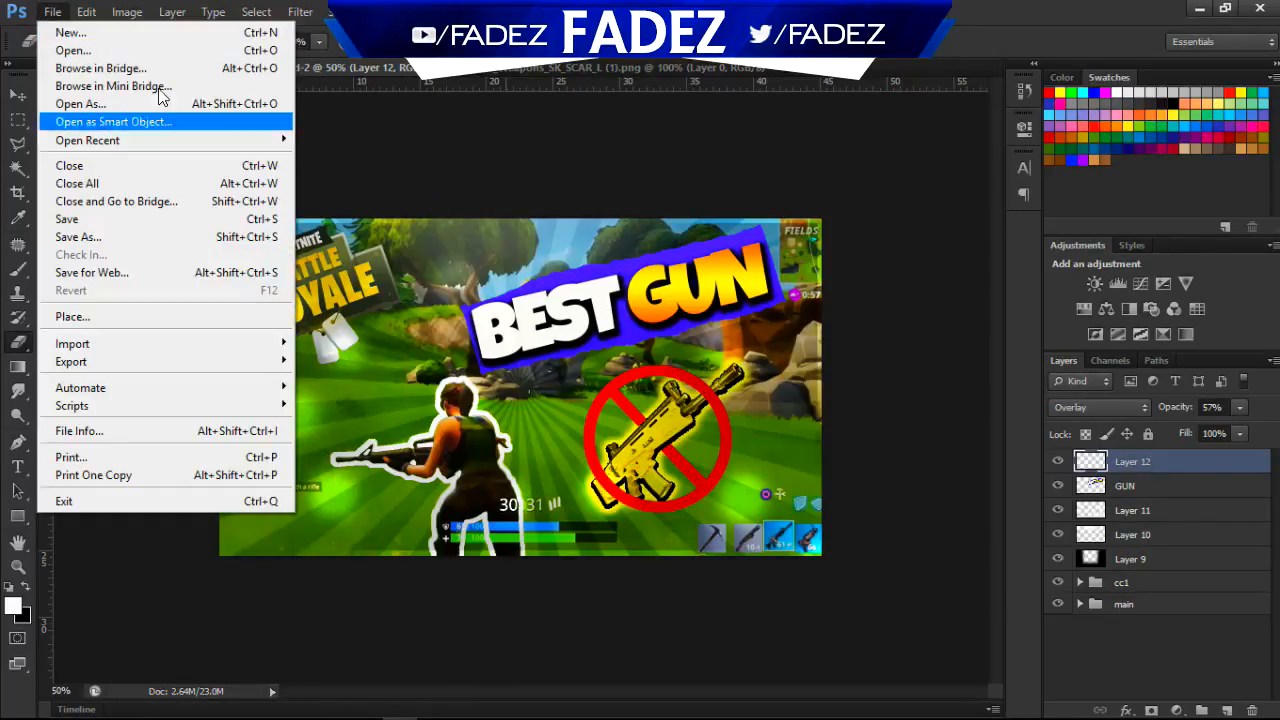
pyautogui.click(1198, 670)
pyautogui.click(1198, 670)
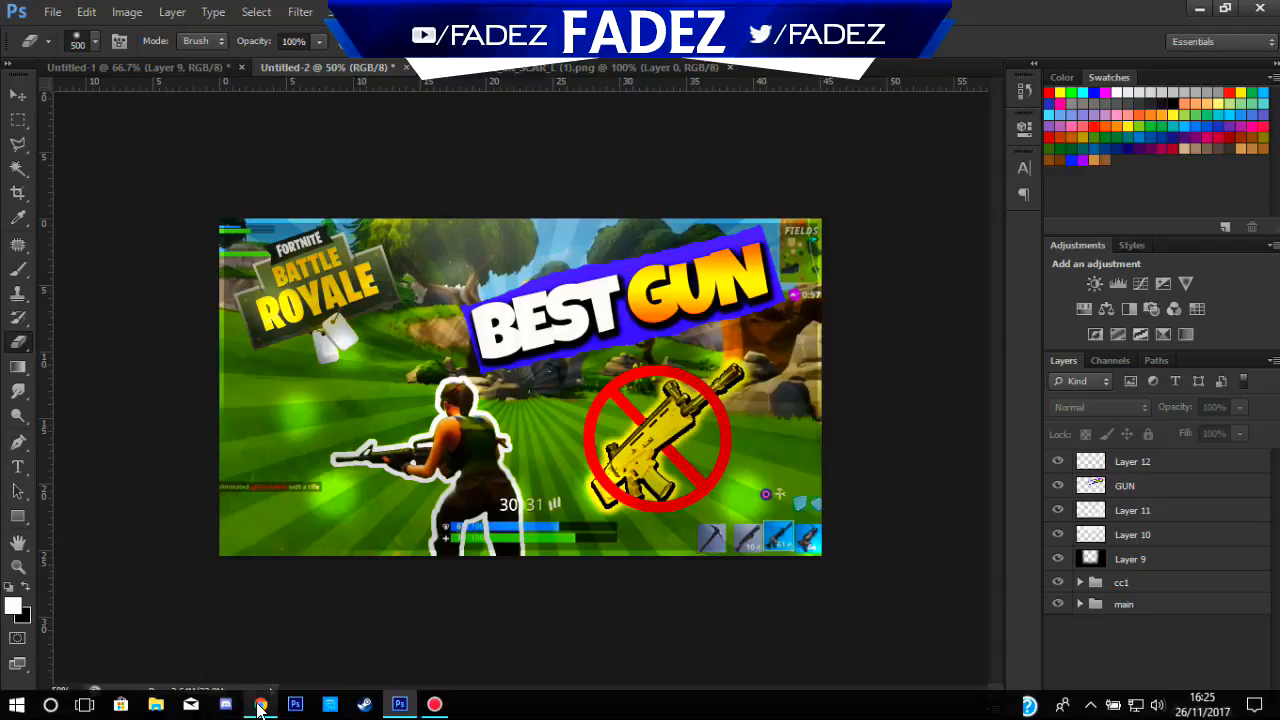
# Switch to the Chrome browser and search Google Images for "arrow png".
pyautogui.click(243, 706)
pyautogui.scroll(3, 1135, 207)
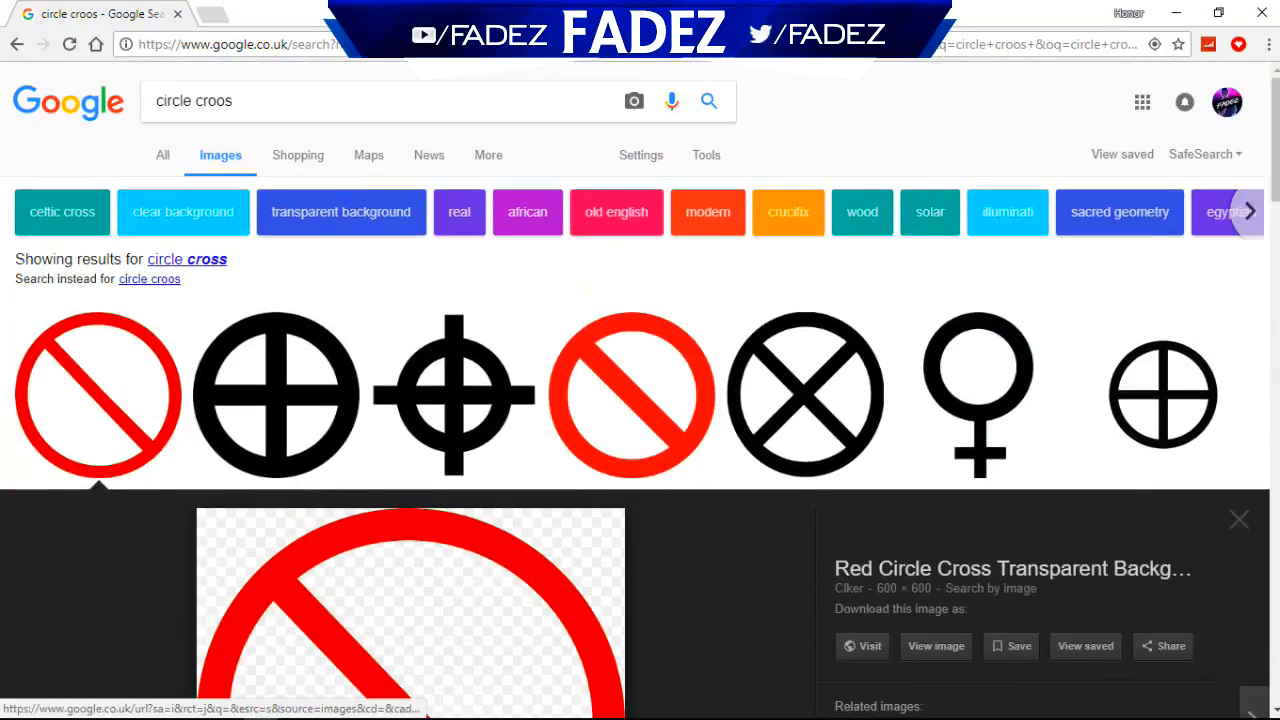
pyautogui.moveTo(360, 100); pyautogui.dragTo(0, 213)
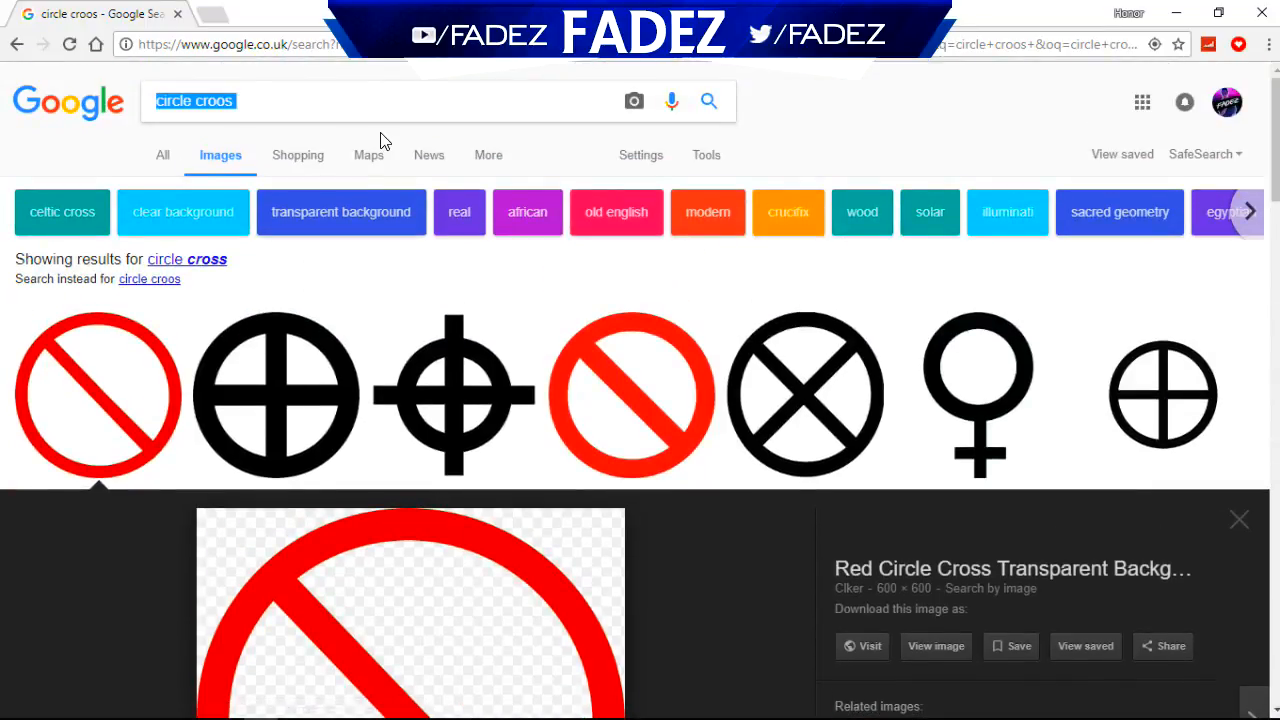
pyautogui.scroll(-5, 380, 140)
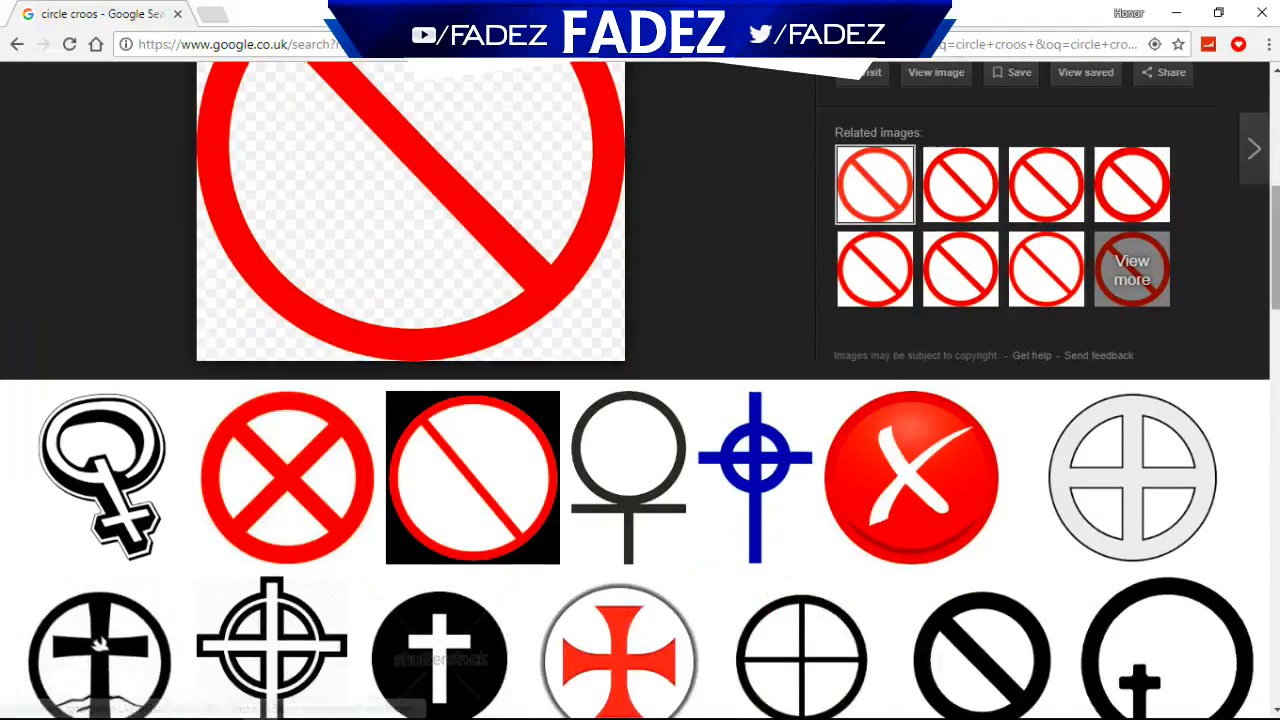
pyautogui.scroll(5, 380, 140)
pyautogui.click(306, 100)
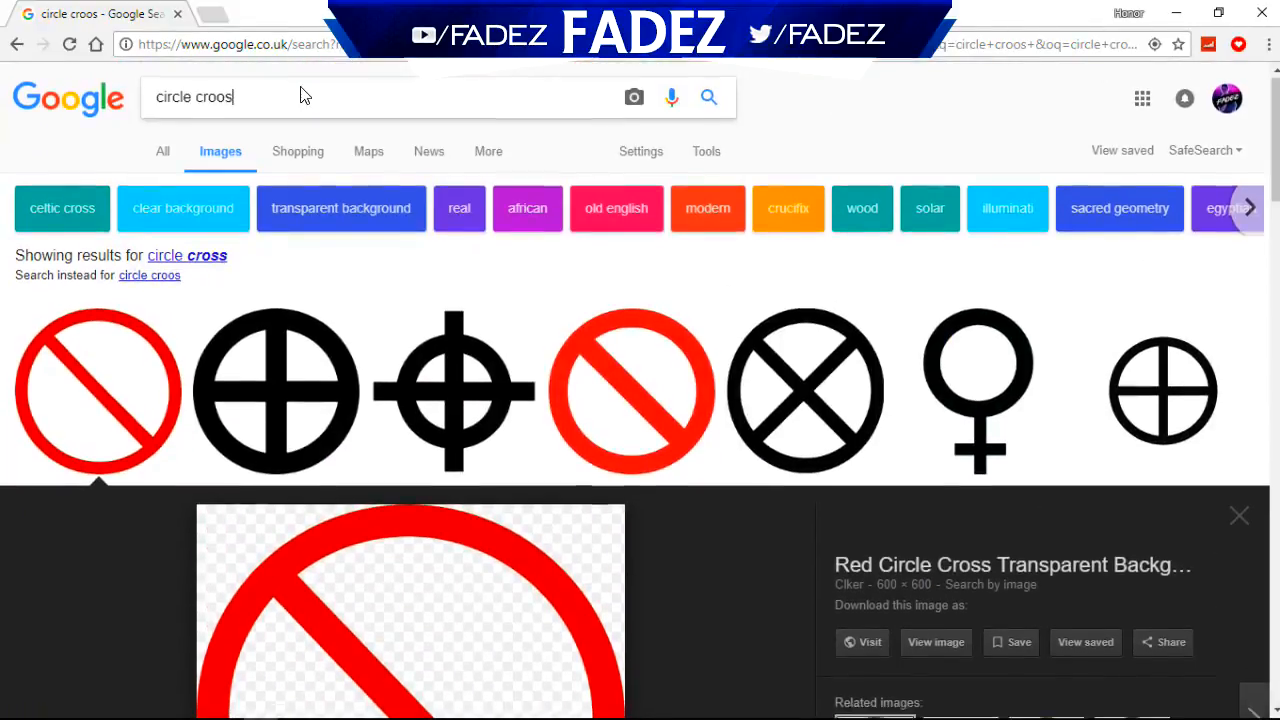
pyautogui.press('BackSpace')
pyautogui.press('BackSpace')
pyautogui.press('BackSpace')
pyautogui.press('BackSpace')
pyautogui.press('BackSpace')
pyautogui.press('BackSpace')
pyautogui.press('BackSpace')
pyautogui.press('BackSpace')
pyautogui.press('BackSpace')
pyautogui.press('BackSpace')
pyautogui.press('BackSpace')
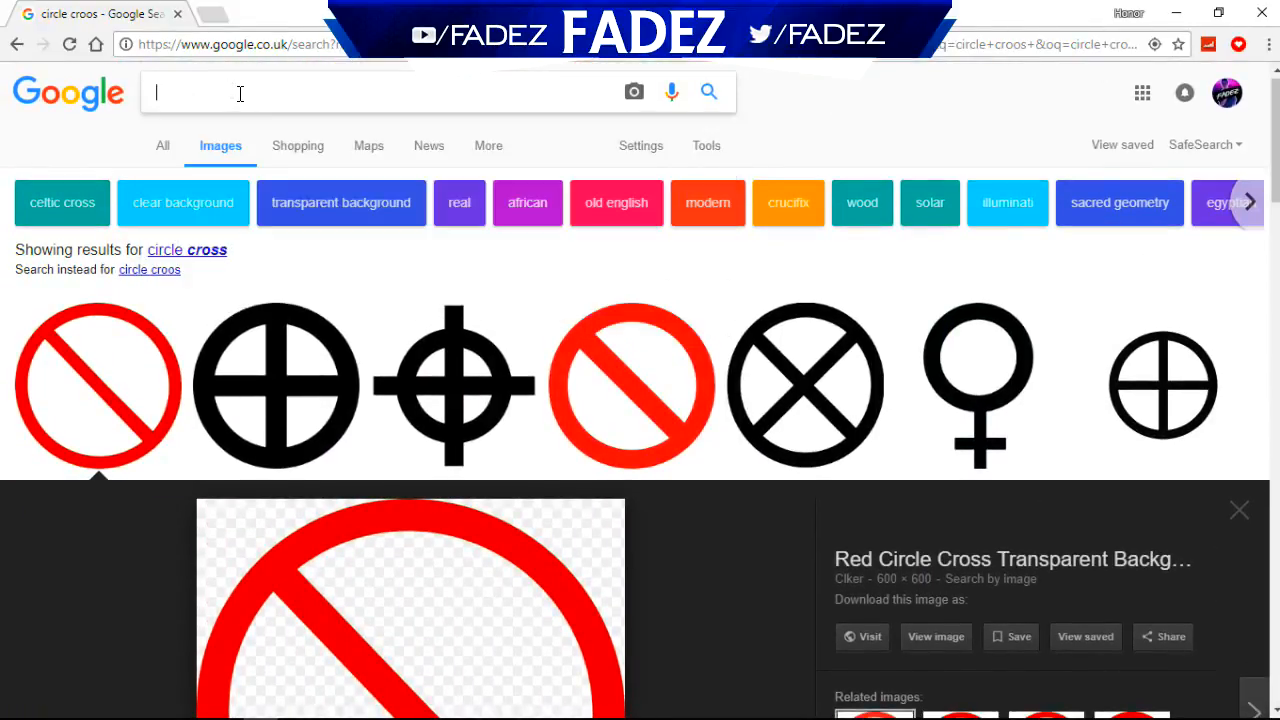
pyautogui.write('arrow')
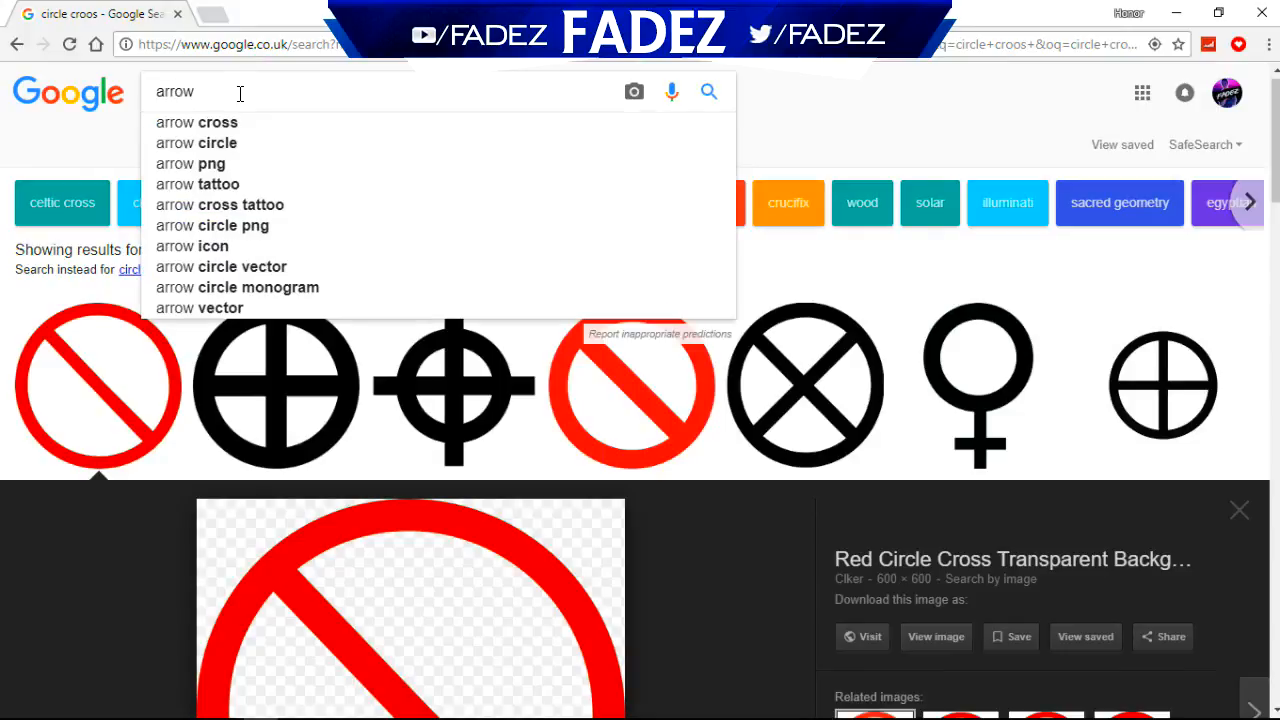
pyautogui.click(211, 164)
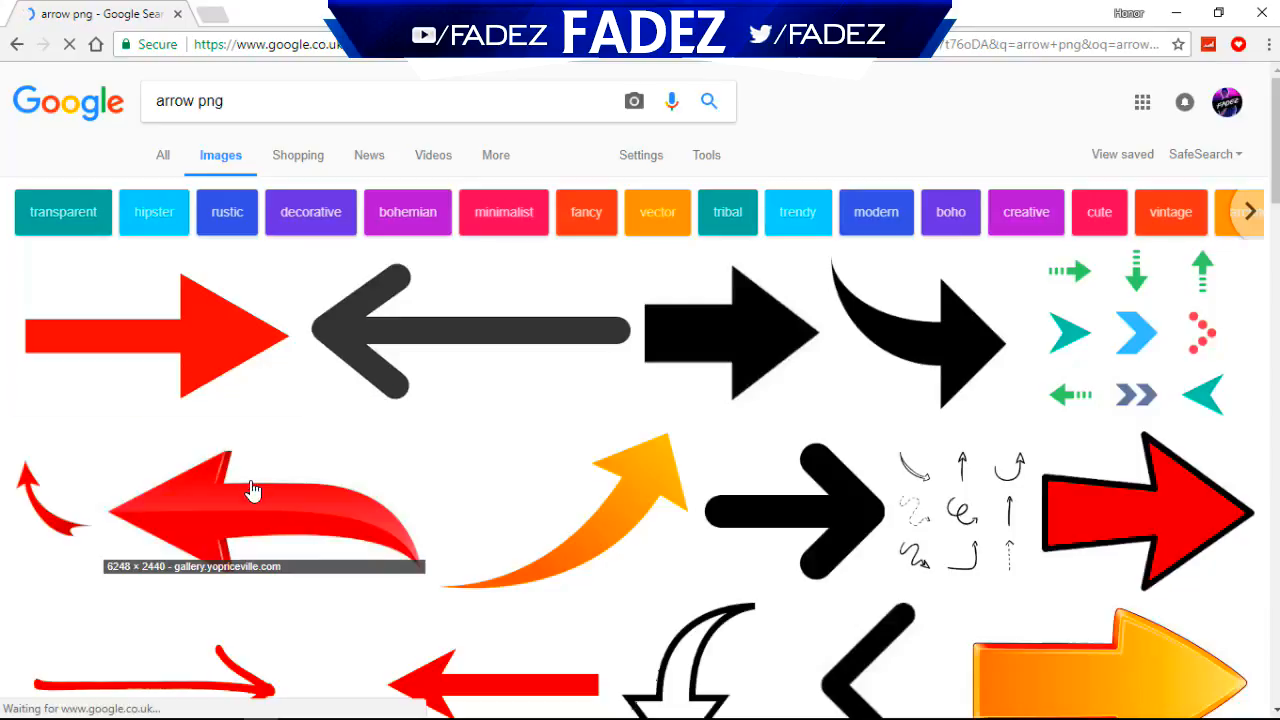
# Copy the orange curved arrow image from the results and paste it into the Photoshop thumbnail as a new layer.
pyautogui.click(540, 524)
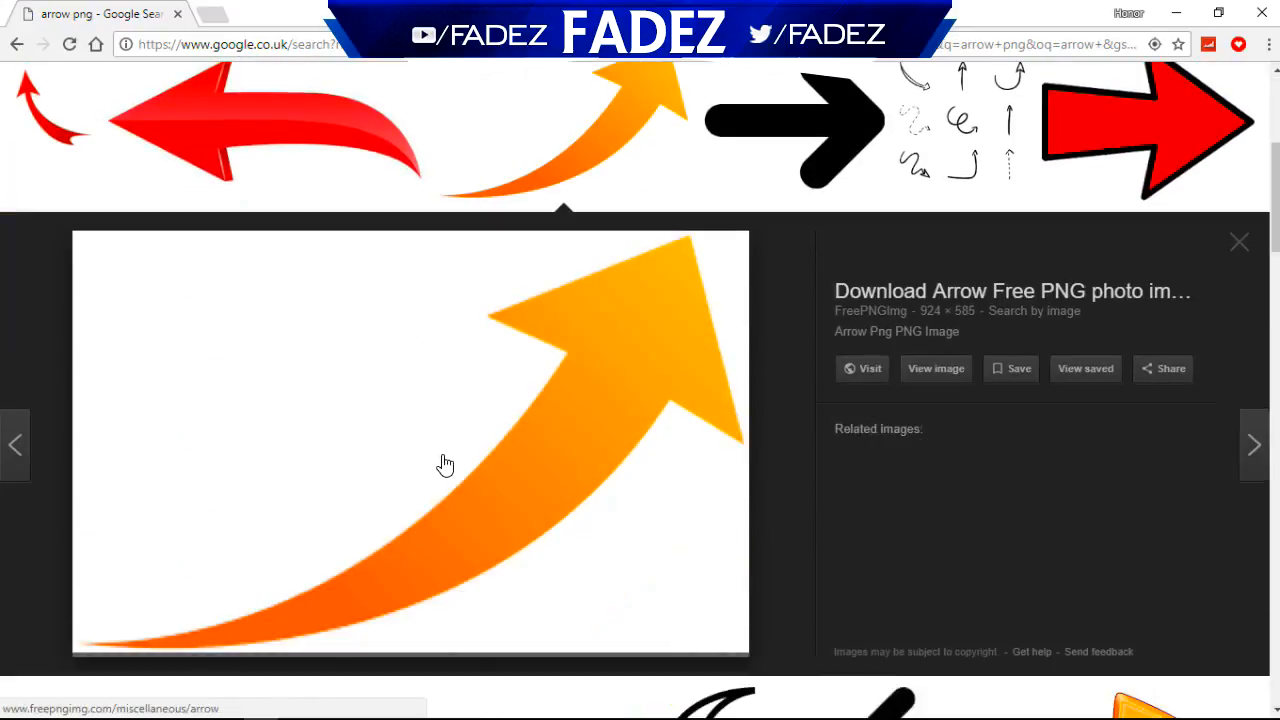
pyautogui.rightClick(540, 547)
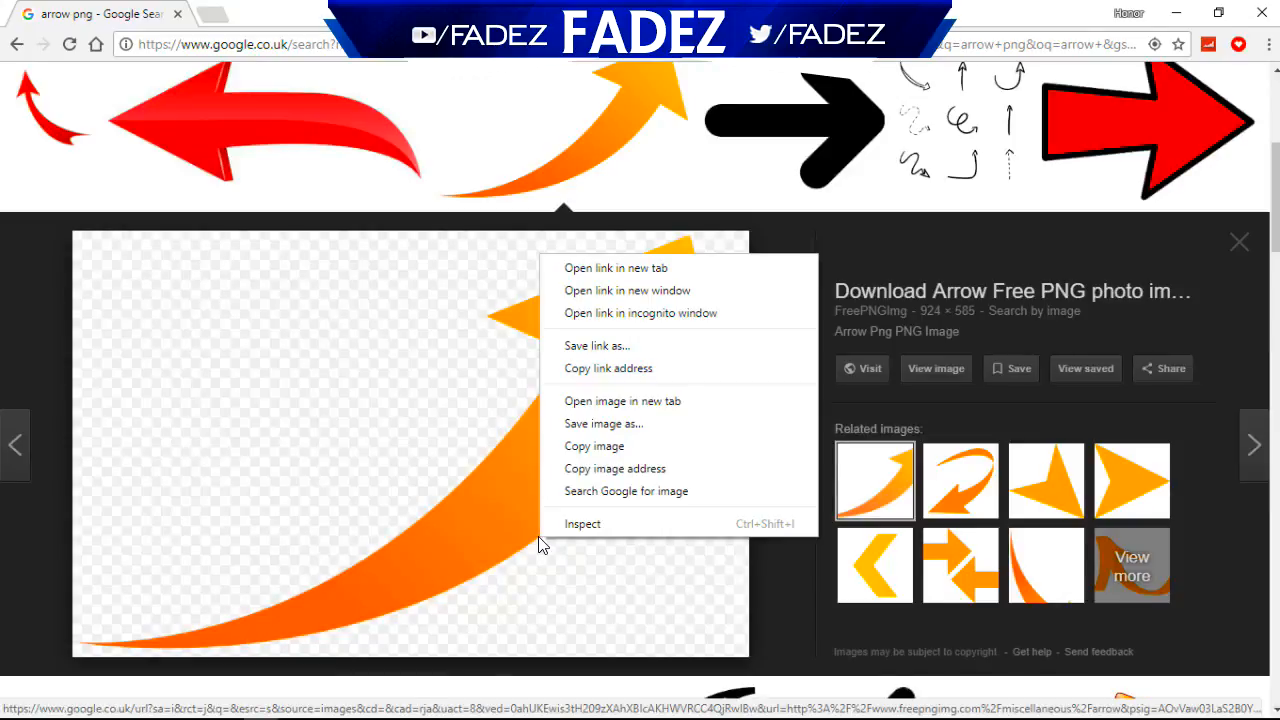
pyautogui.click(588, 447)
pyautogui.hotkey('alt', 'Tab')
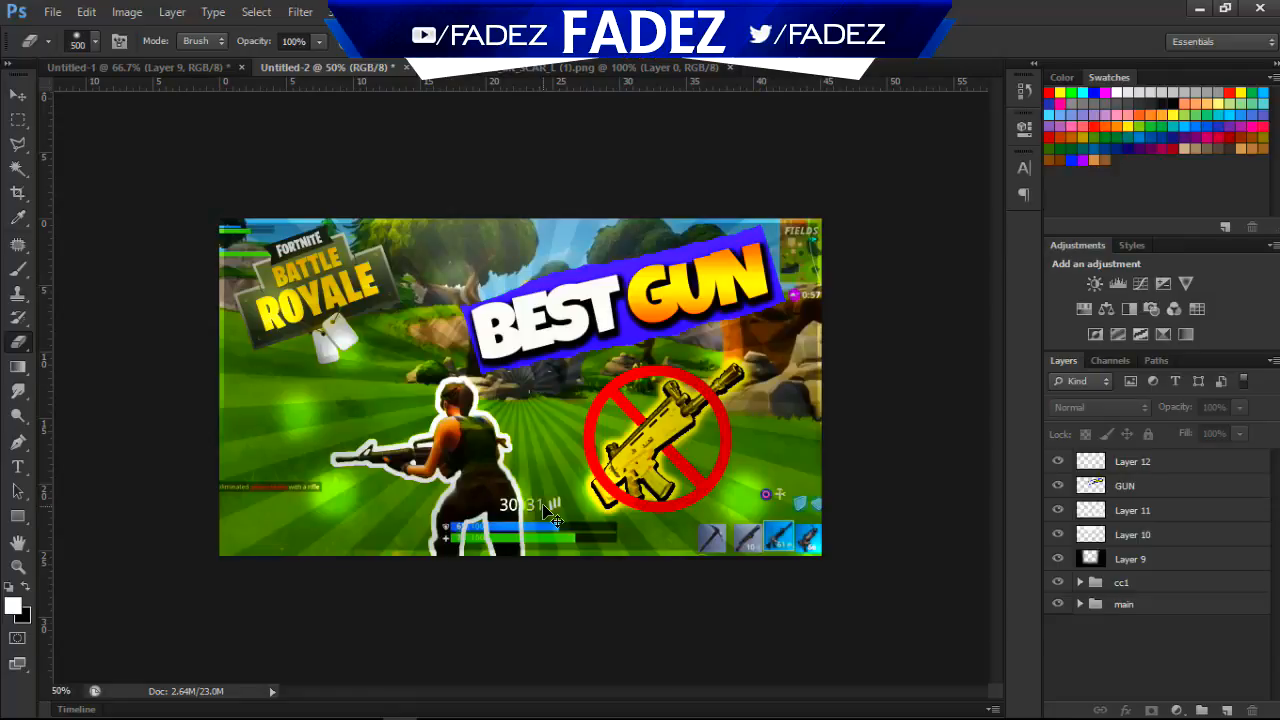
pyautogui.hotkey('ctrl', 'v')
pyautogui.hotkey('ctrl', 'z')
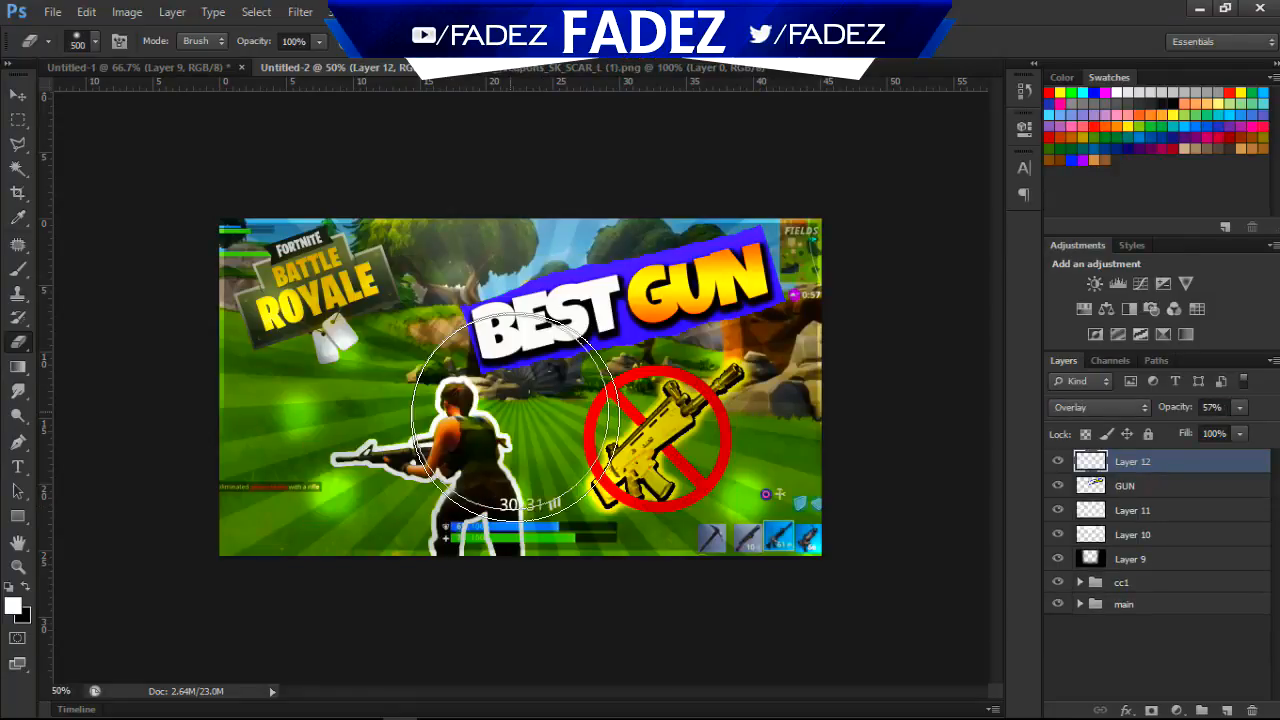
pyautogui.hotkey('ctrl', 'v')
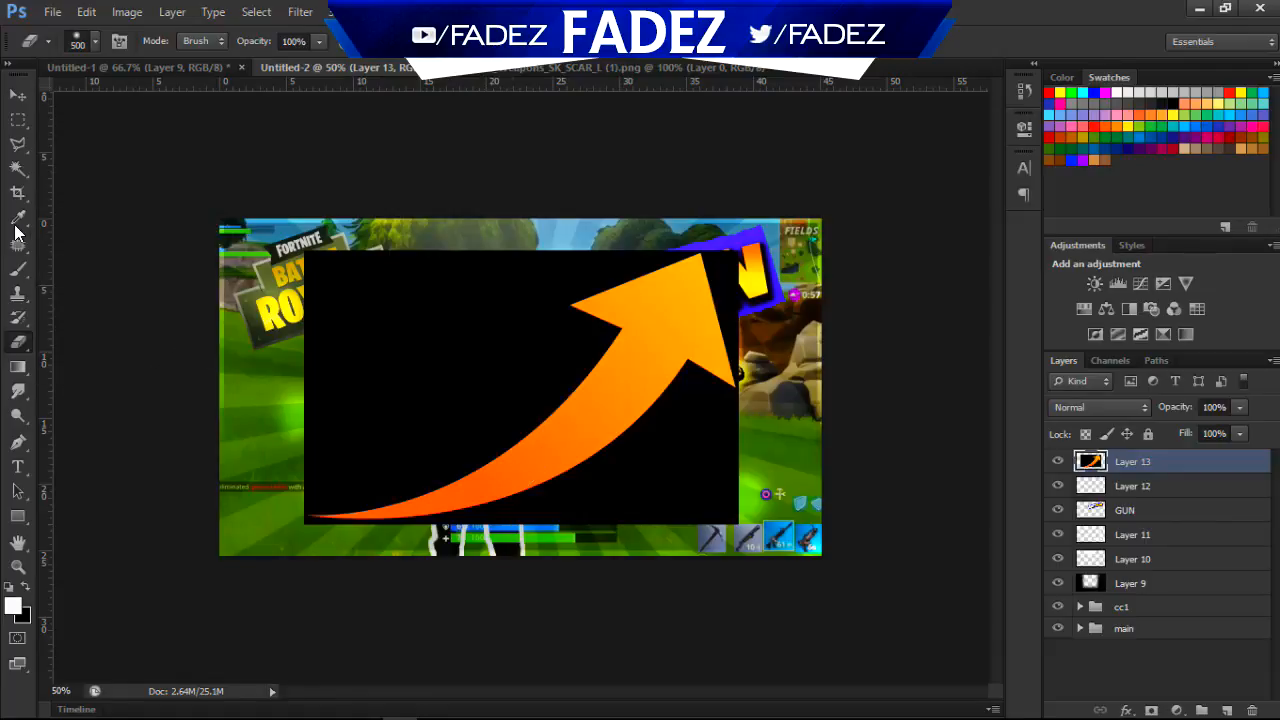
# Remove the black background around the pasted arrow using the Magic Wand, and clear the selection.
pyautogui.click(17, 176)
pyautogui.click(414, 417)
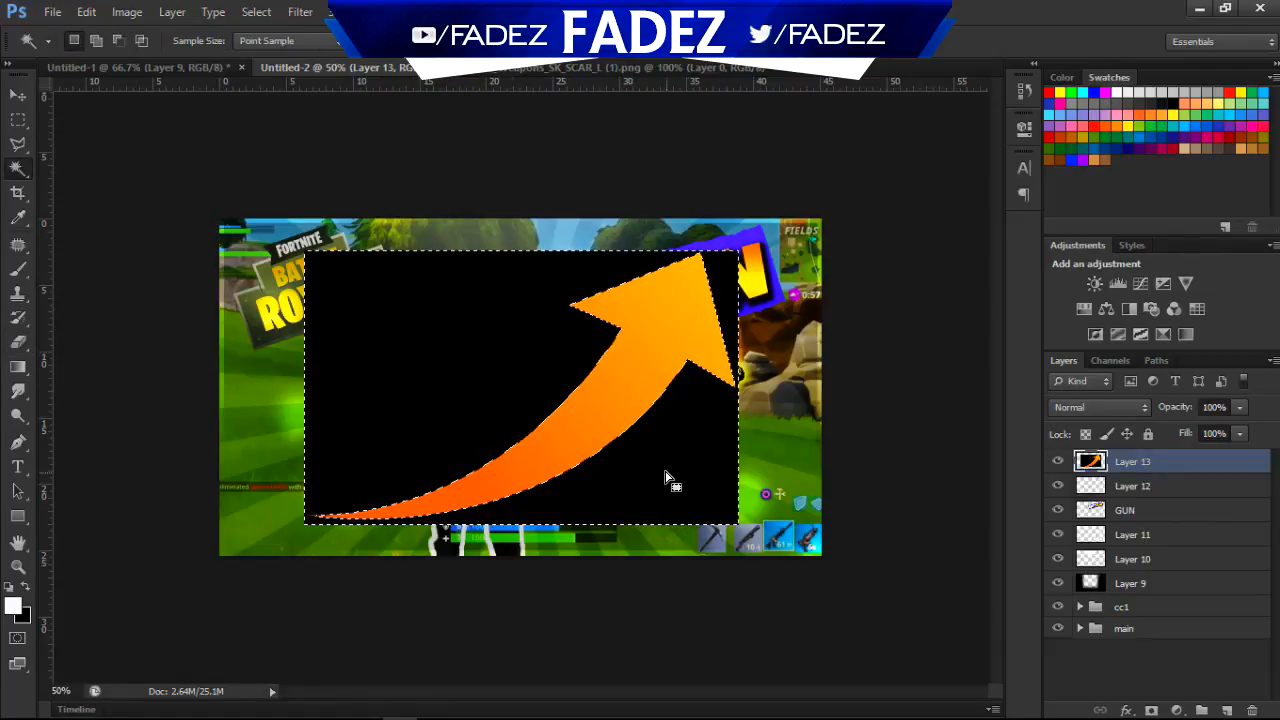
pyautogui.press('Delete')
pyautogui.hotkey('ctrl', 'd')
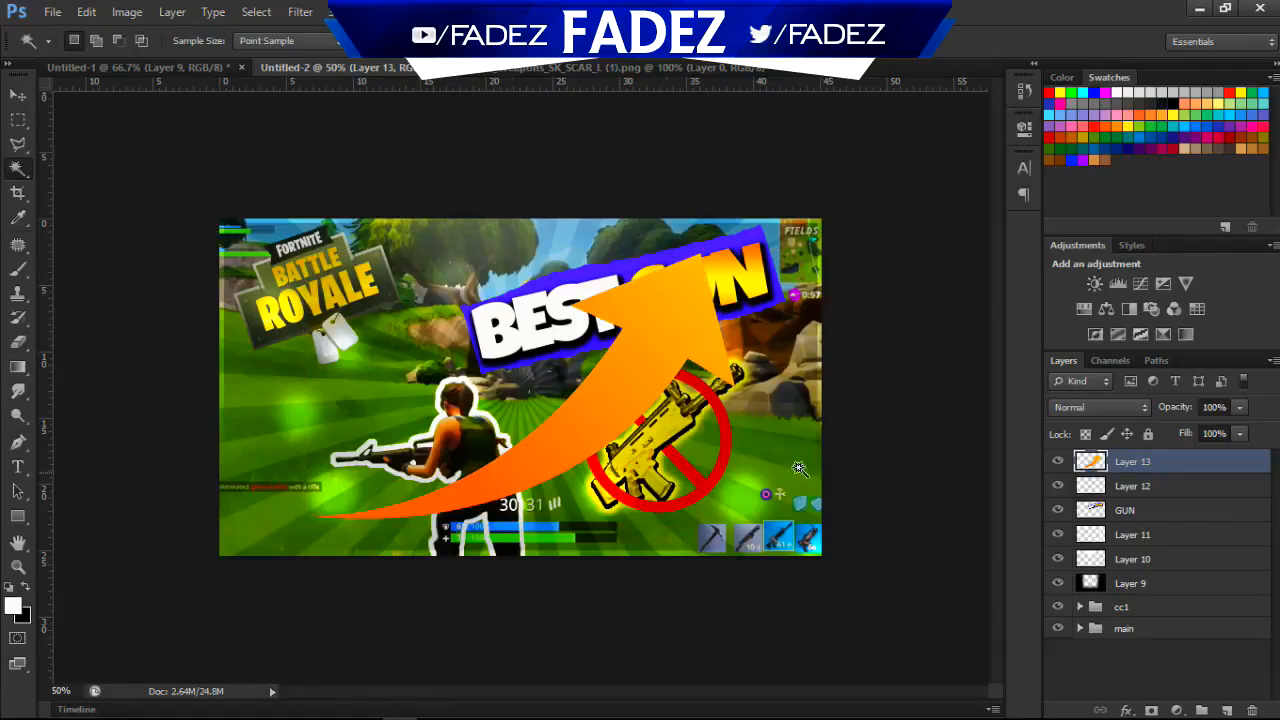
# Load the arrow's outline as a selection and set the foreground colour to blue 0024ff.
pyautogui.keyDown('ctrl'); pyautogui.click(1088, 464); pyautogui.keyUp('ctrl')
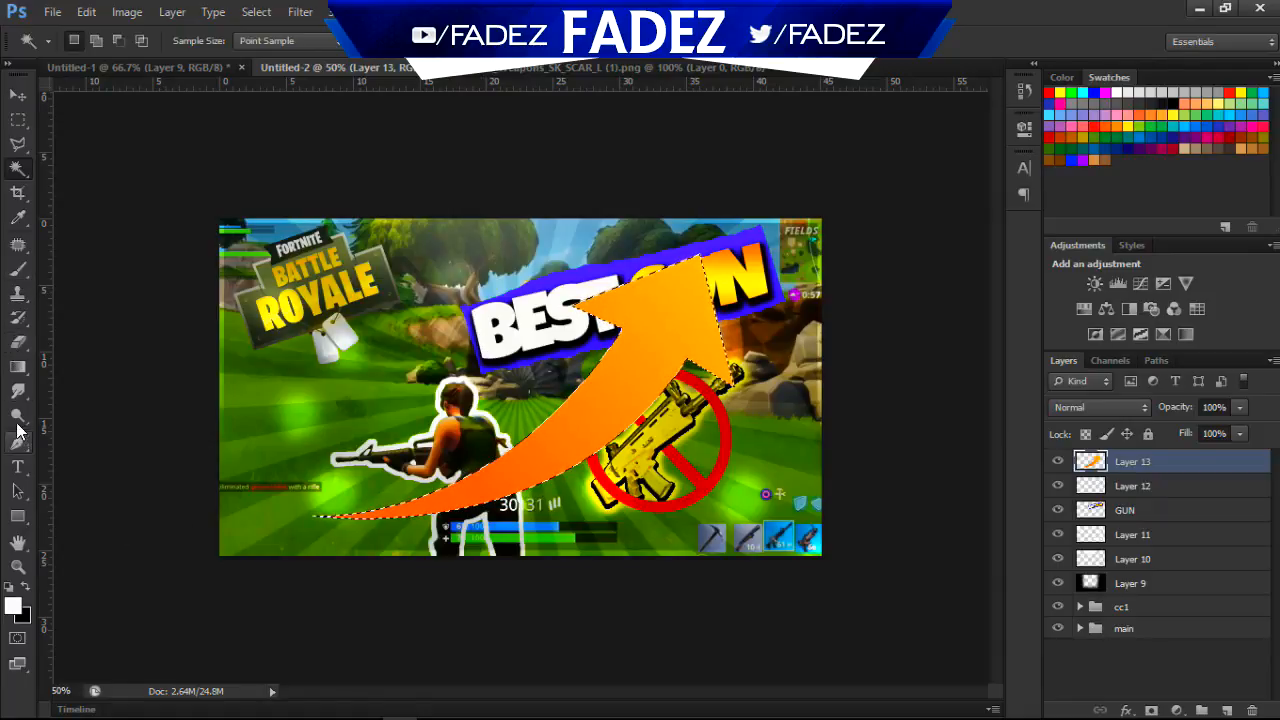
pyautogui.press('i')
pyautogui.click(13, 606)
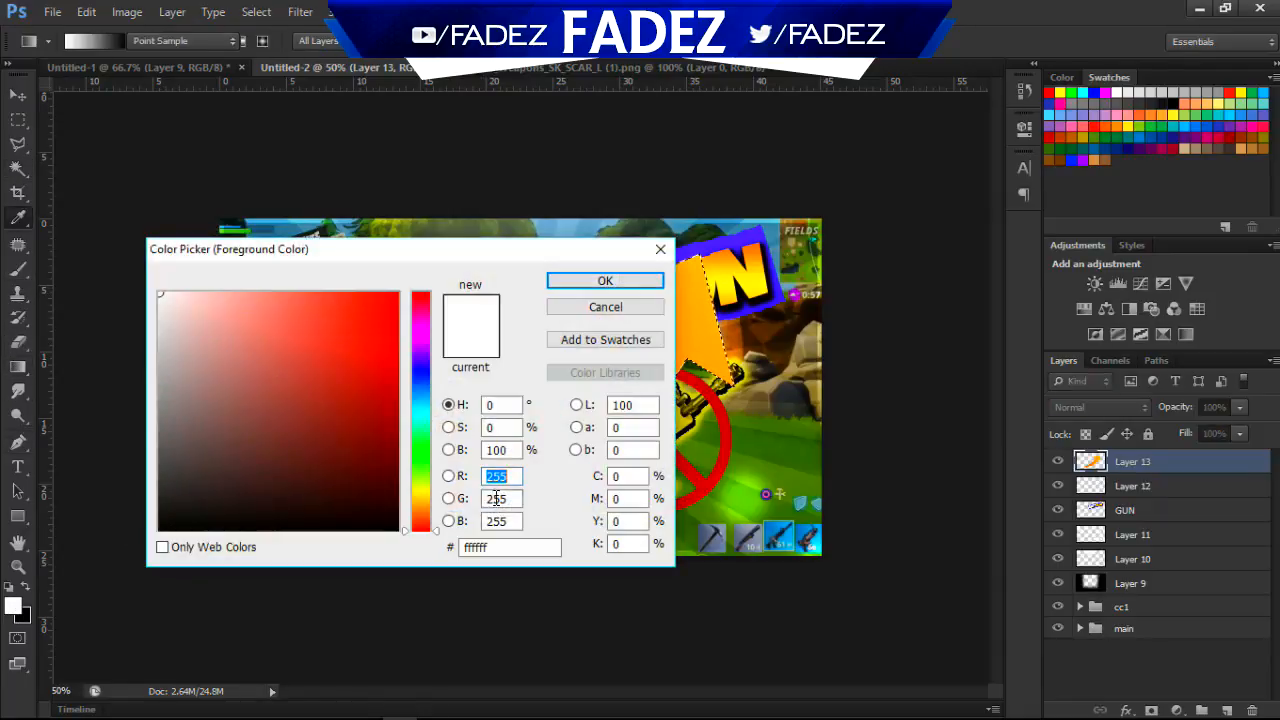
pyautogui.moveTo(435, 396); pyautogui.dragTo(419, 358)
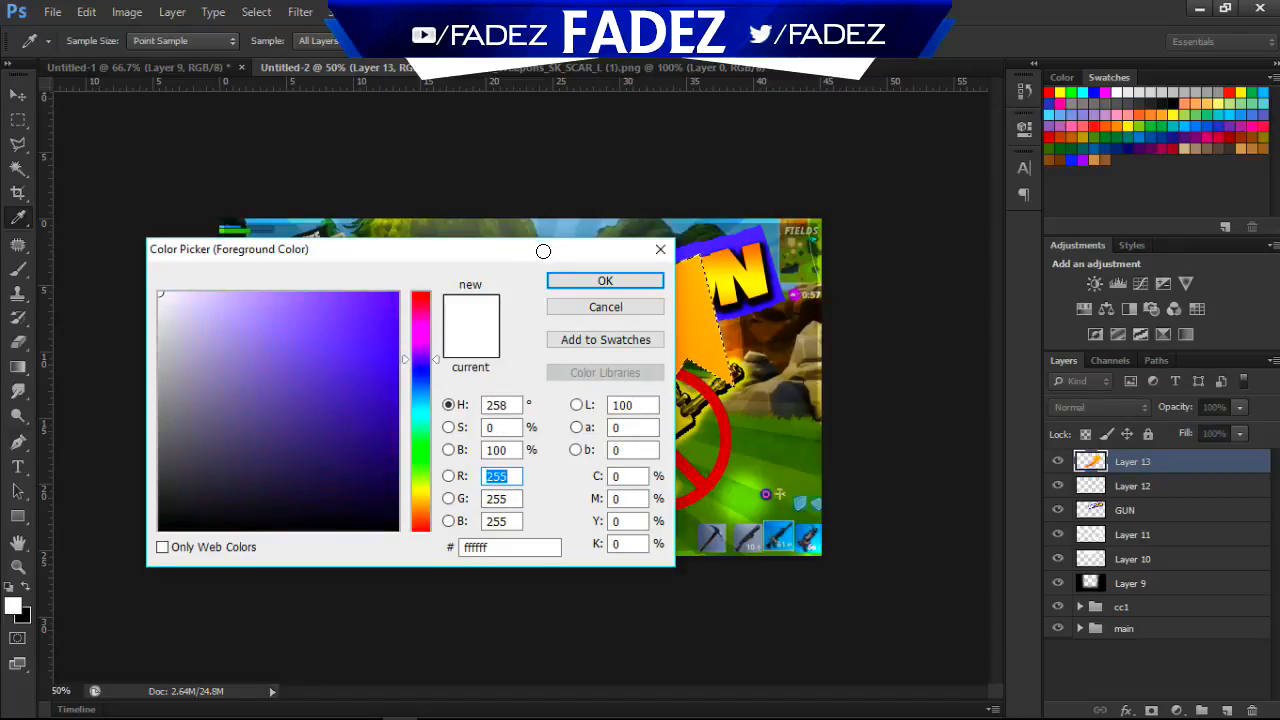
pyautogui.moveTo(543, 251); pyautogui.dragTo(552, 258)
pyautogui.click(423, 385)
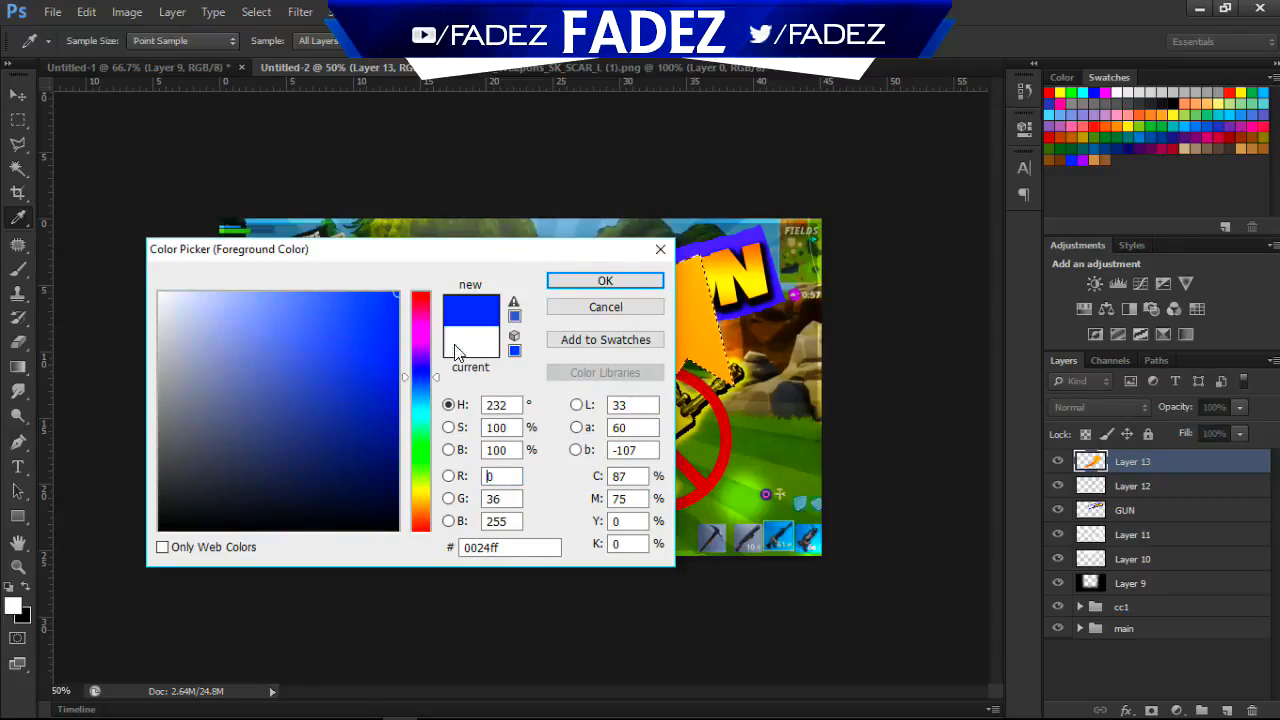
pyautogui.click(605, 280)
# Set the background colour to a lighter violet-blue and fill the selected arrow with a foreground-to-background gradient.
pyautogui.press('g')
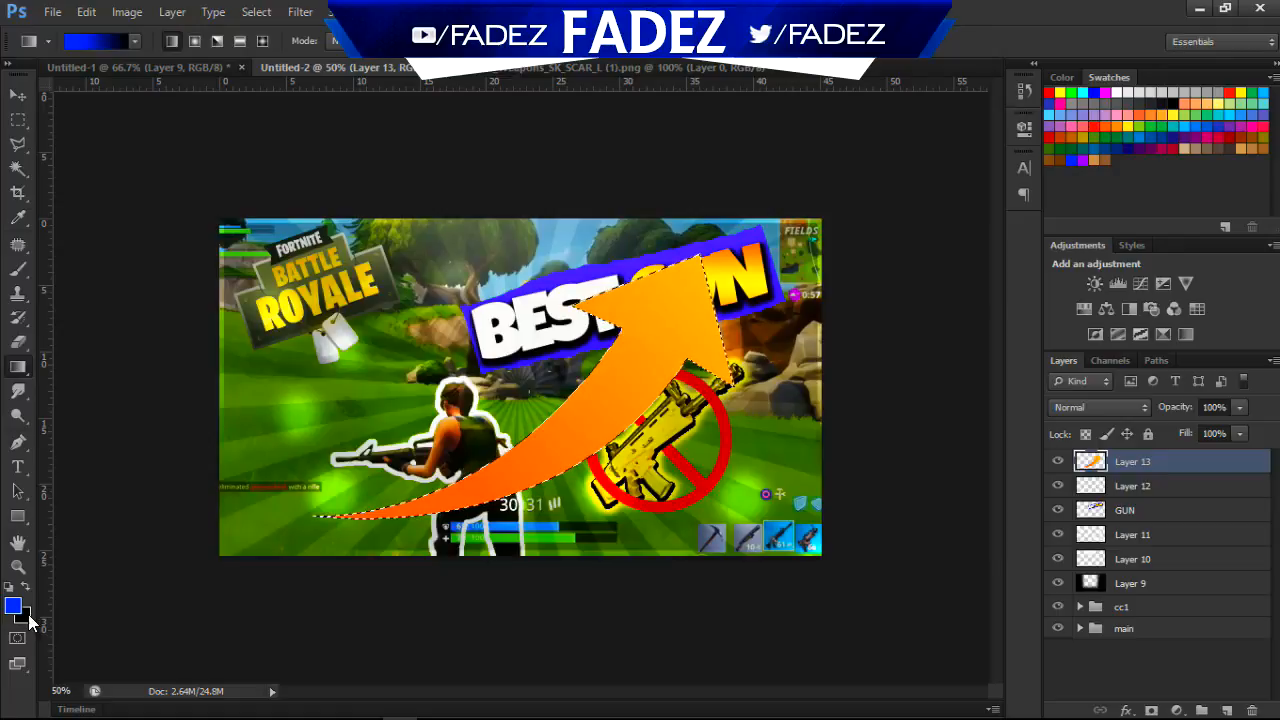
pyautogui.click(22, 615)
pyautogui.click(418, 375)
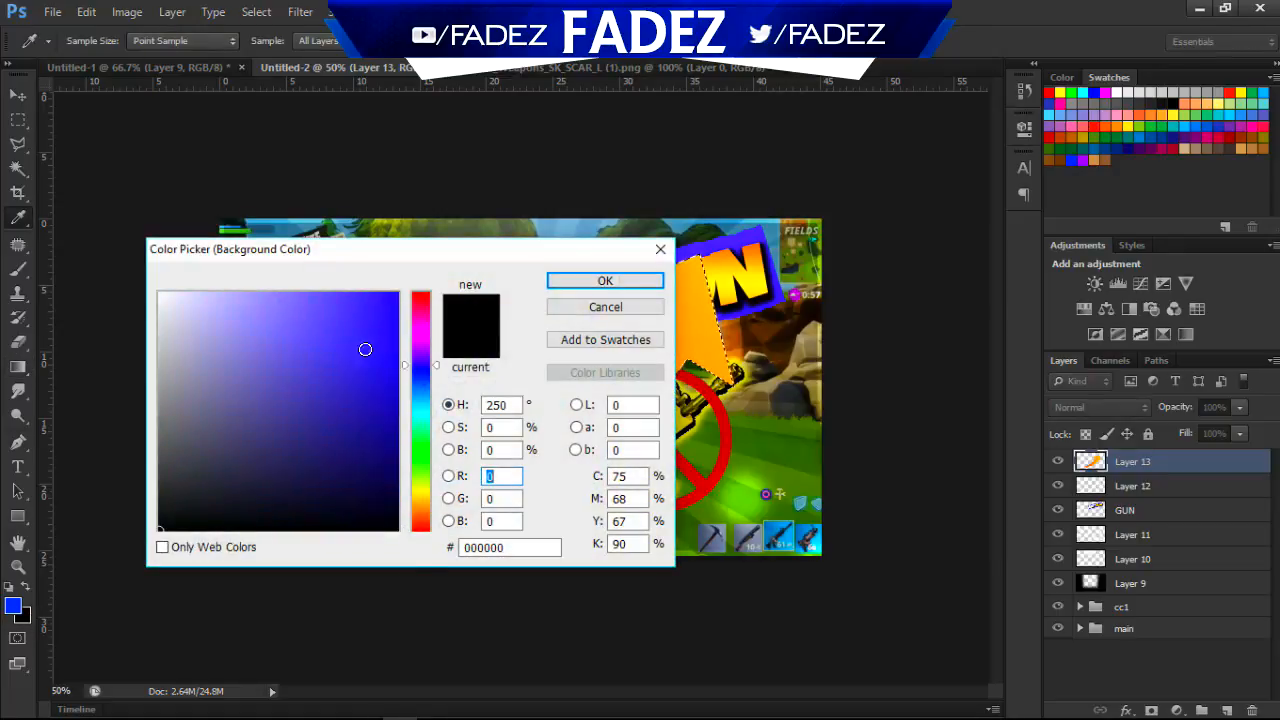
pyautogui.moveTo(366, 349); pyautogui.dragTo(323, 262)
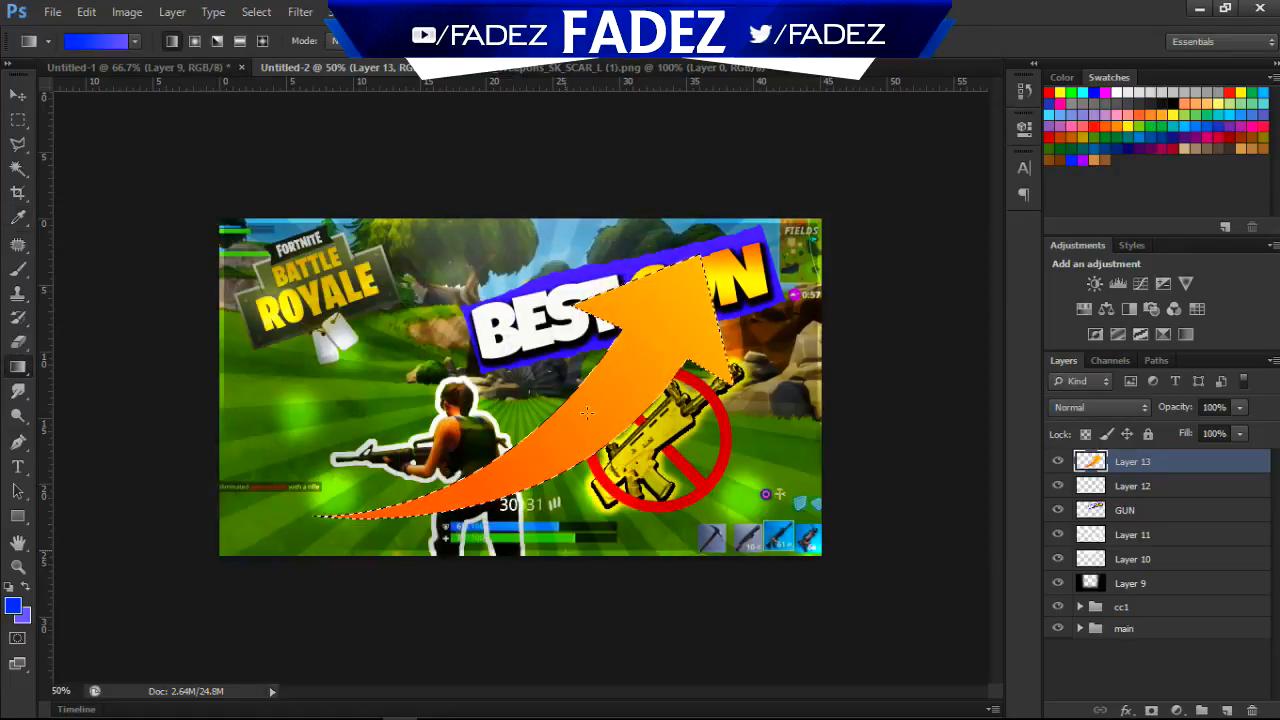
pyautogui.moveTo(450, 480); pyautogui.dragTo(700, 300)
pyautogui.moveTo(686, 189); pyautogui.dragTo(540, 560)
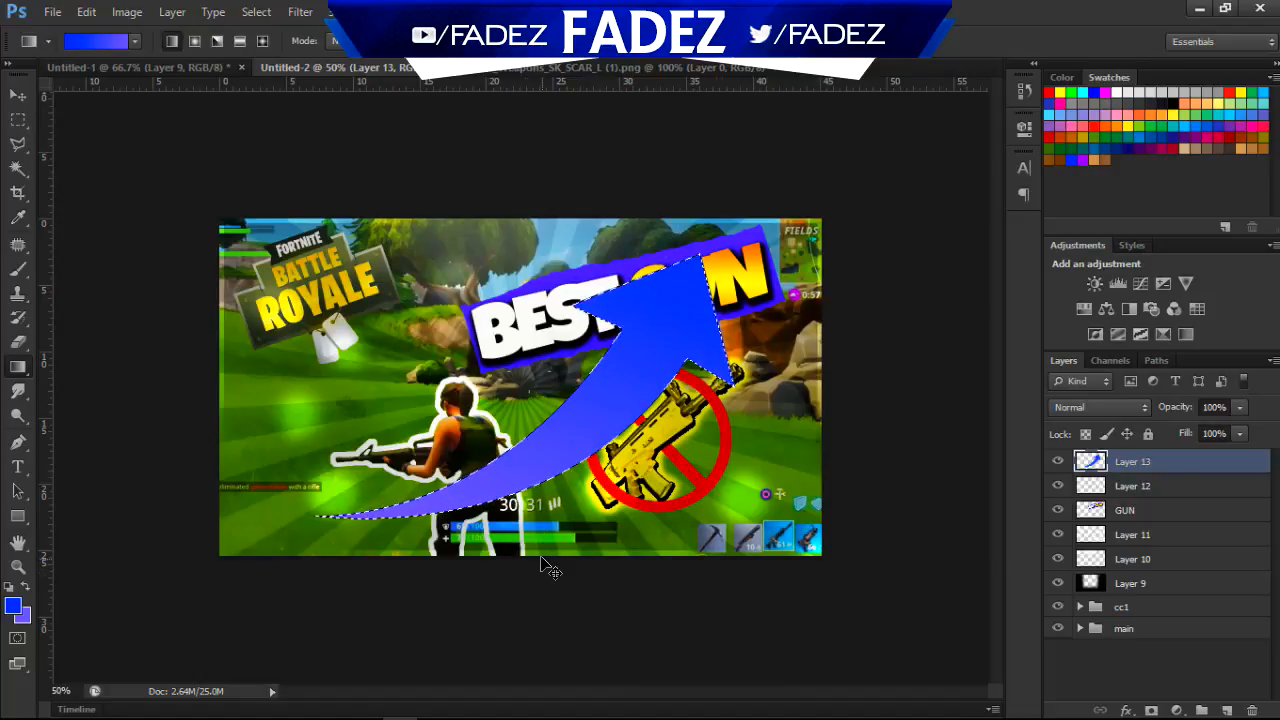
# Flip the arrow horizontally and vertically with Free Transform and move it up across the logo and title.
pyautogui.hotkey('ctrl', 't')
pyautogui.rightClick(644, 458)
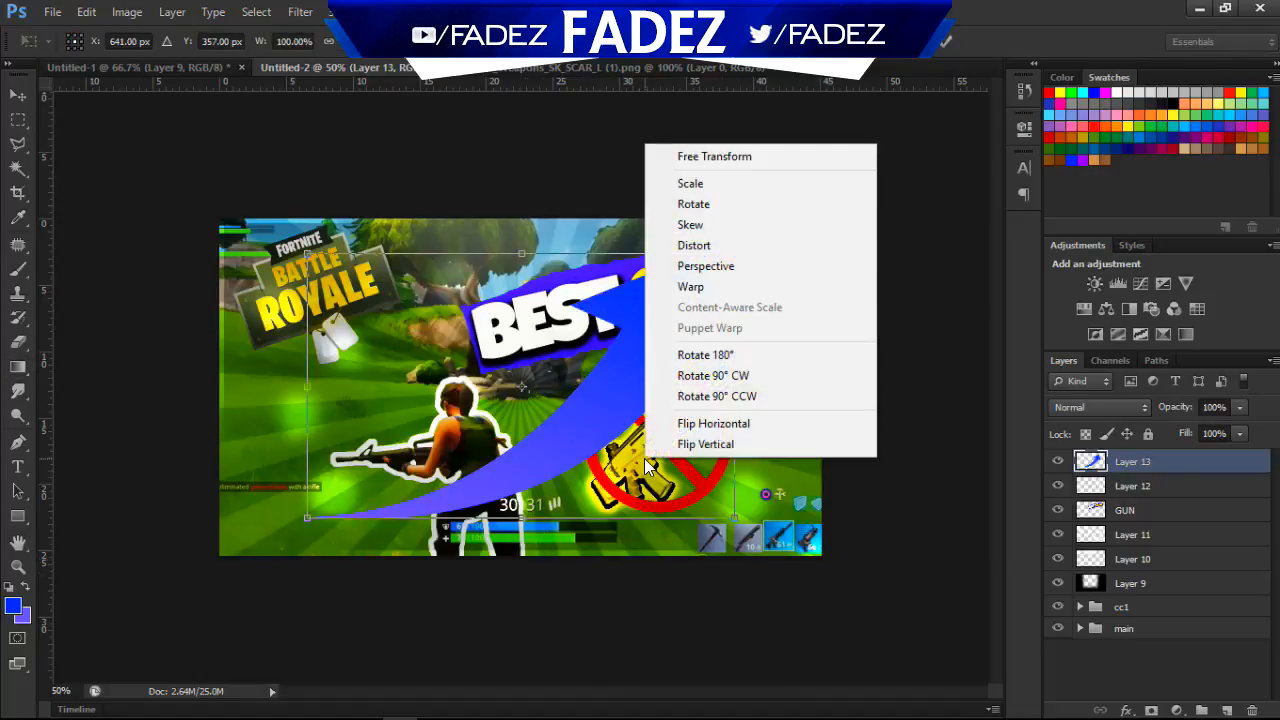
pyautogui.click(700, 423)
pyautogui.rightClick(536, 484)
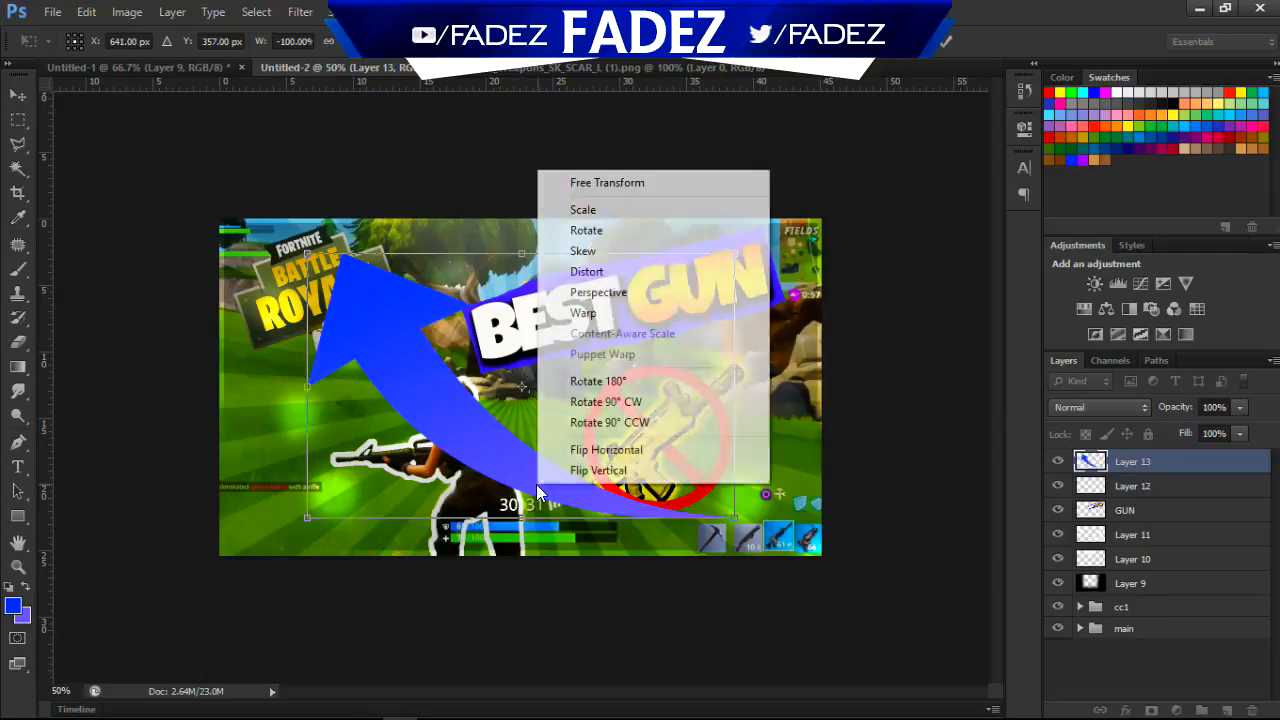
pyautogui.click(600, 470)
pyautogui.moveTo(597, 447); pyautogui.dragTo(684, 357)
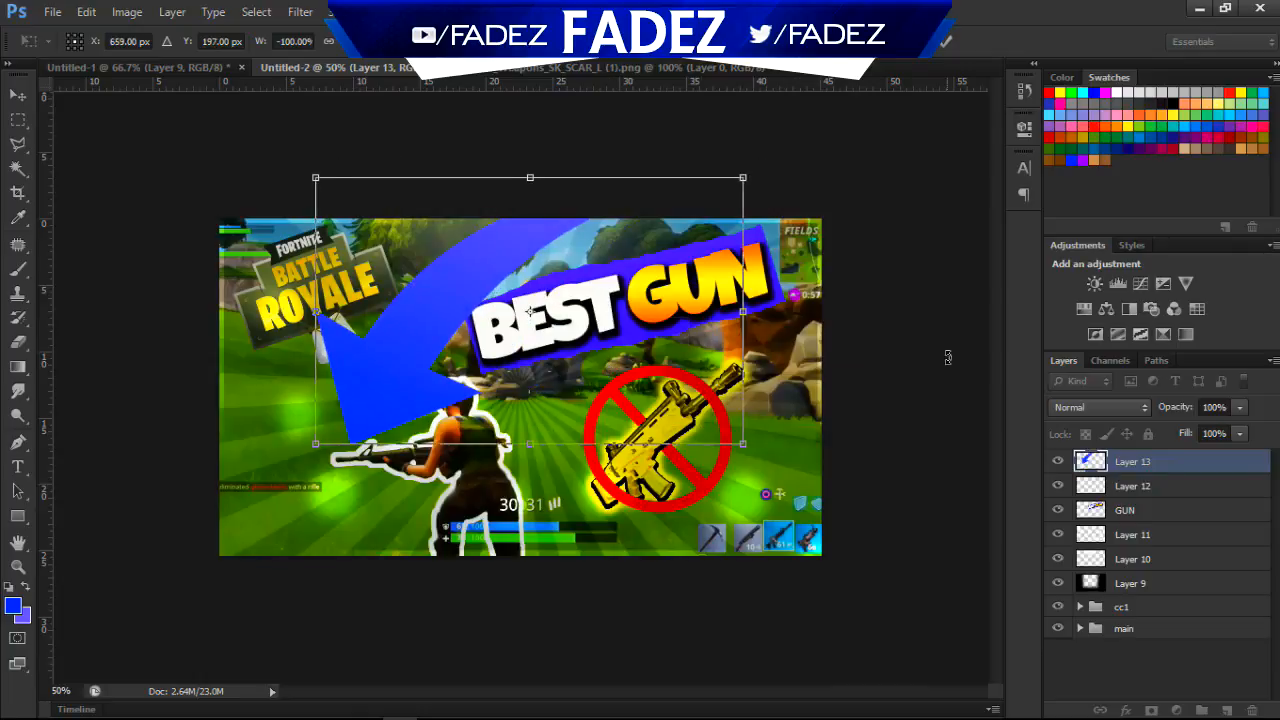
# Rotate and shrink the arrow, place it along the thumbnail's left edge pointing at the character's rifle, and apply the transform.
pyautogui.moveTo(120, 300); pyautogui.dragTo(255, 8)
pyautogui.moveTo(556, 377); pyautogui.dragTo(152, 478)
pyautogui.moveTo(199, 655); pyautogui.dragTo(232, 551)
pyautogui.moveTo(415, 396); pyautogui.dragTo(288, 584)
pyautogui.moveTo(206, 501); pyautogui.dragTo(308, 412)
pyautogui.press('g')
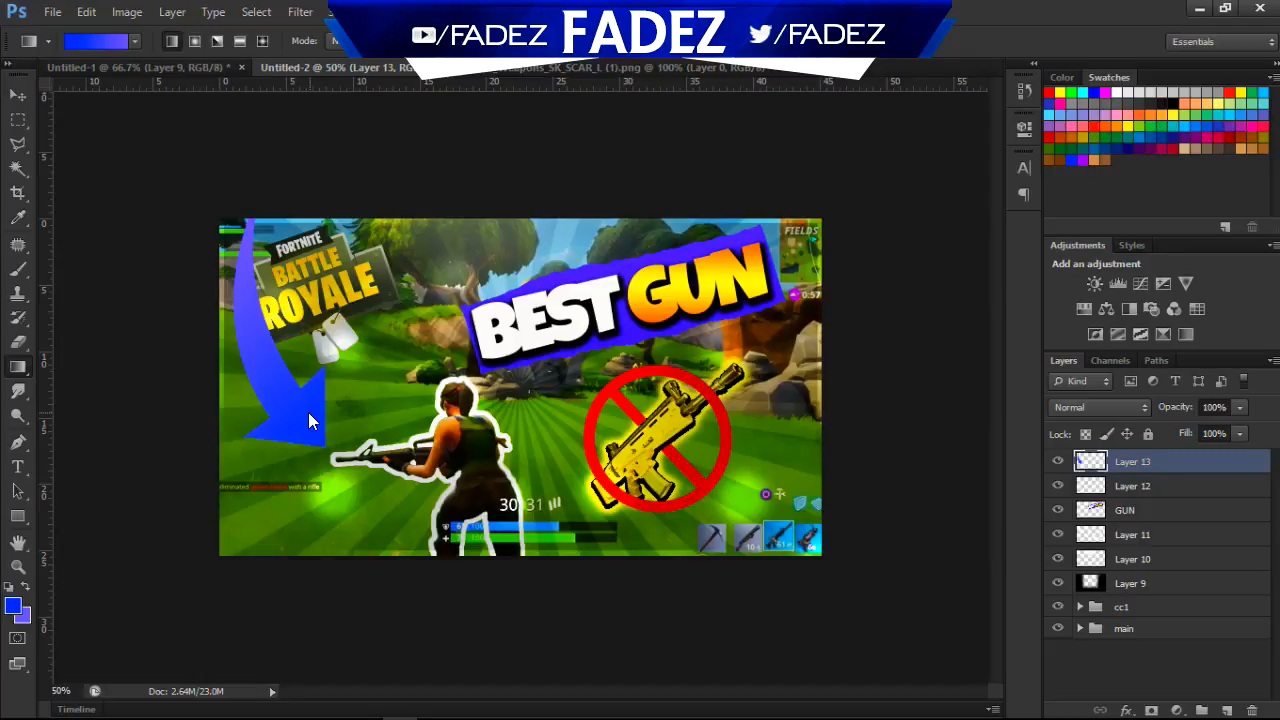
# Move the arrow's layer into the main group, between Layer 6 and Layer 5, so it sits behind the logo.
pyautogui.moveTo(1165, 462); pyautogui.dragTo(1116, 634)
pyautogui.click(1080, 605)
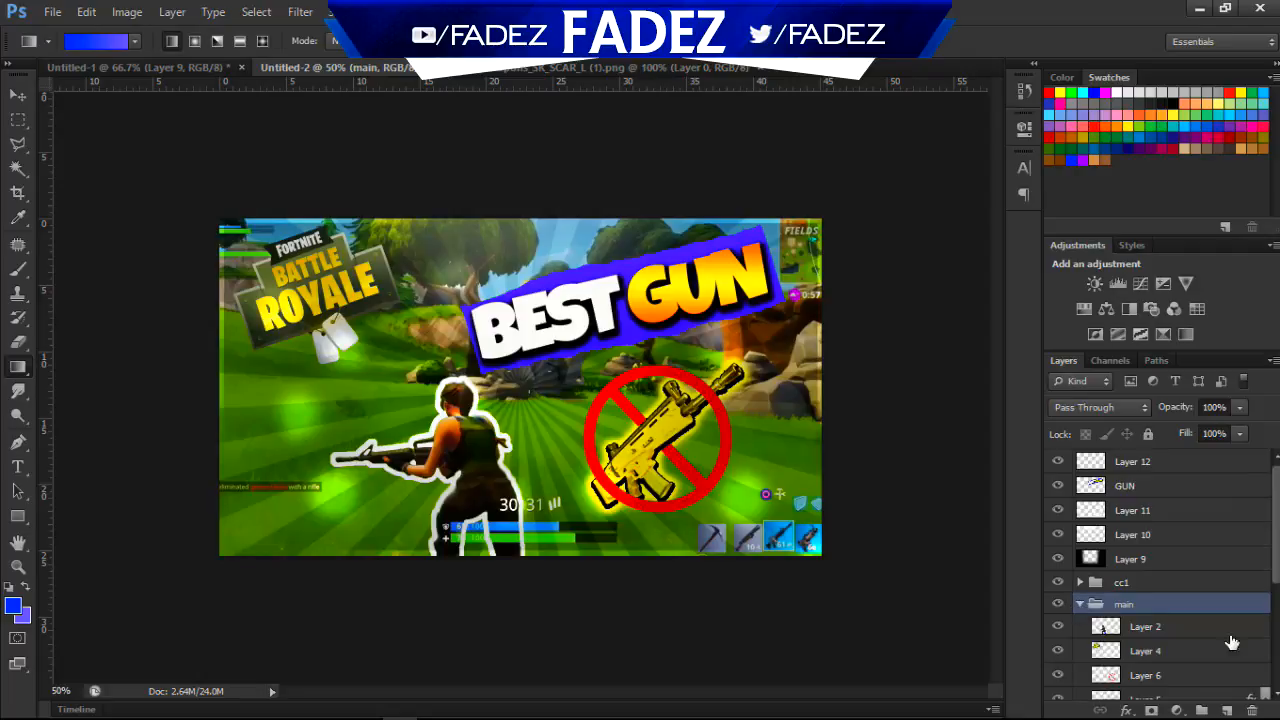
pyautogui.scroll(-4, 1160, 640)
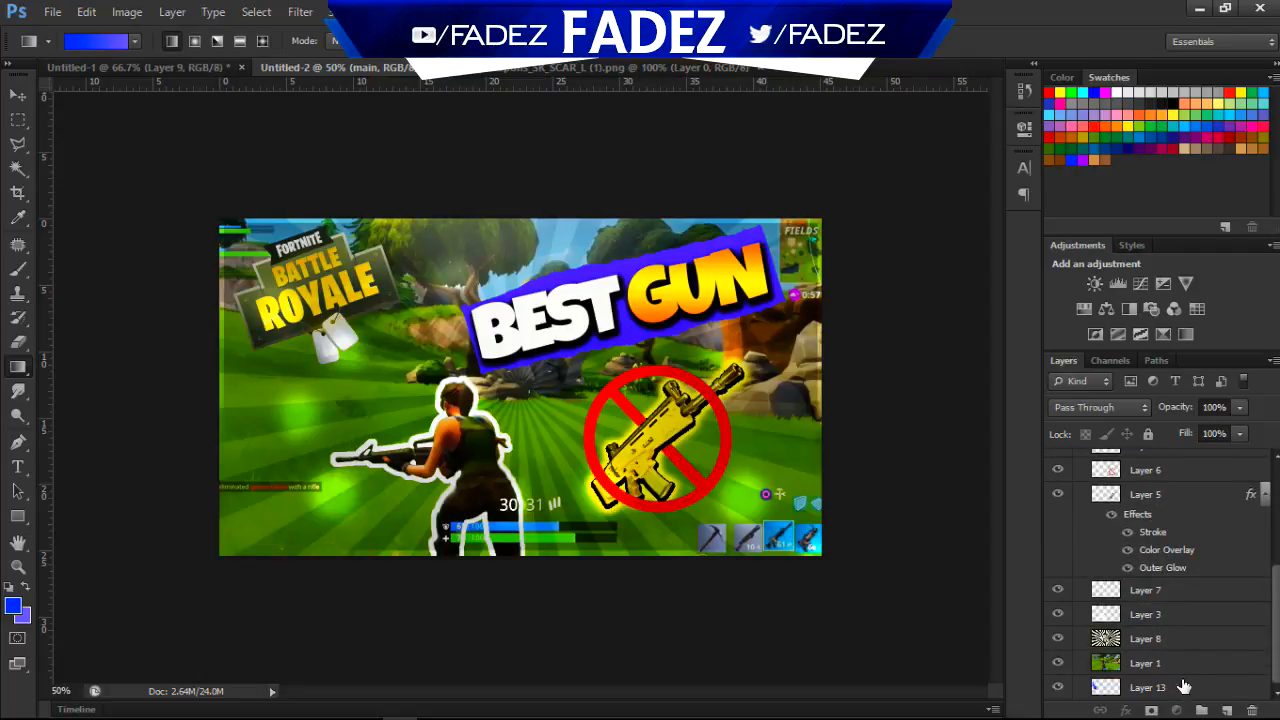
pyautogui.moveTo(1183, 686); pyautogui.dragTo(1185, 486)
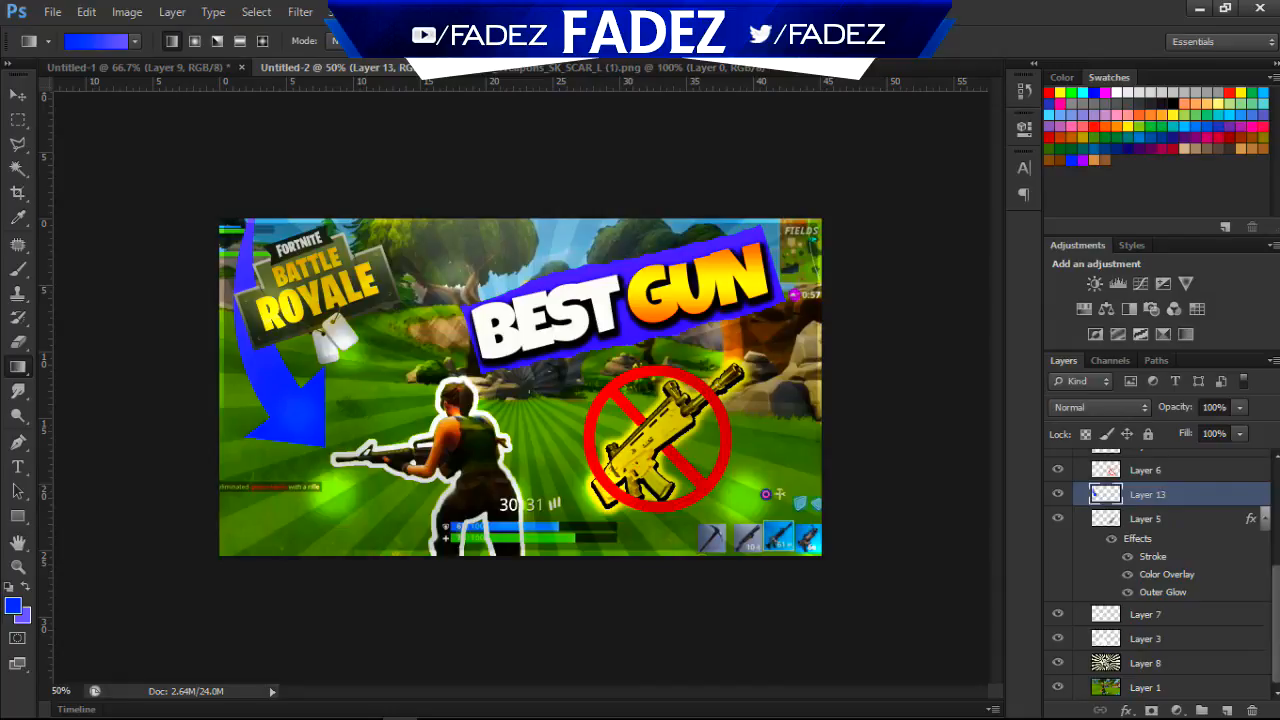
# Select all layers from Layer 12 down to Layer 1 and create a new group at the top of the stack.
pyautogui.scroll(4, 1272, 455)
pyautogui.scroll(1, 1276, 472)
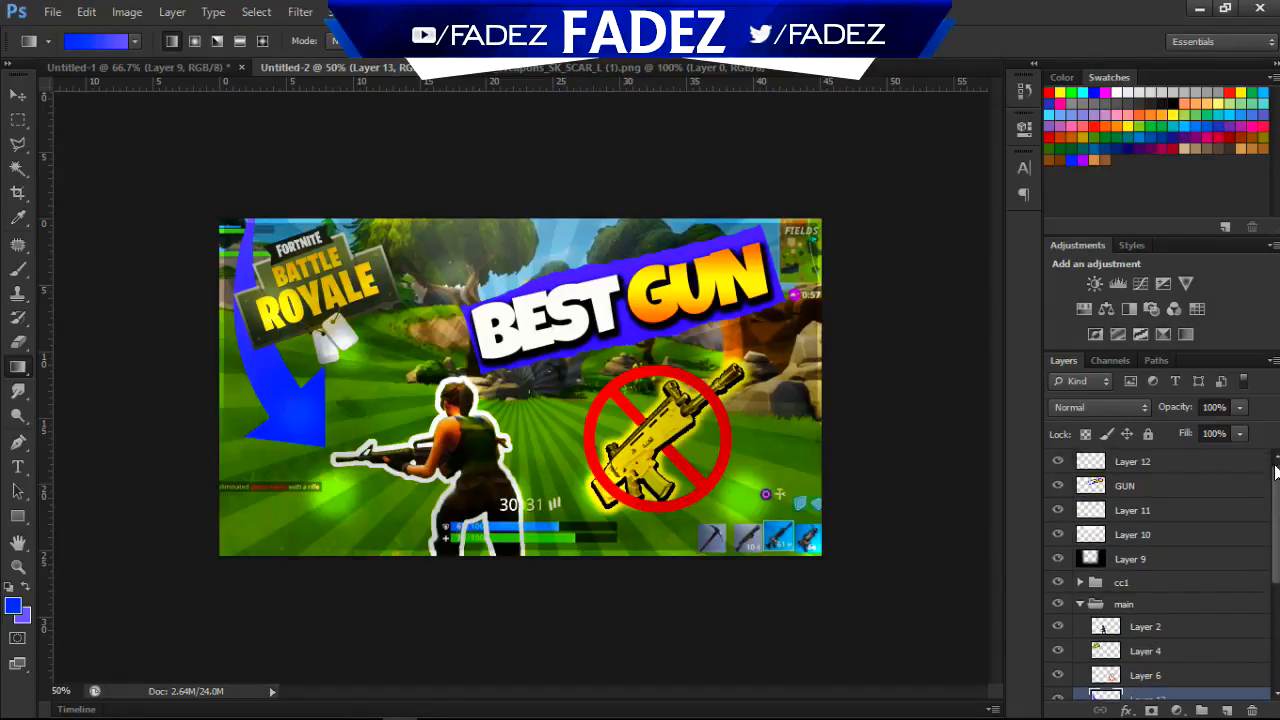
pyautogui.click(1183, 471)
pyautogui.scroll(-4, 1185, 600)
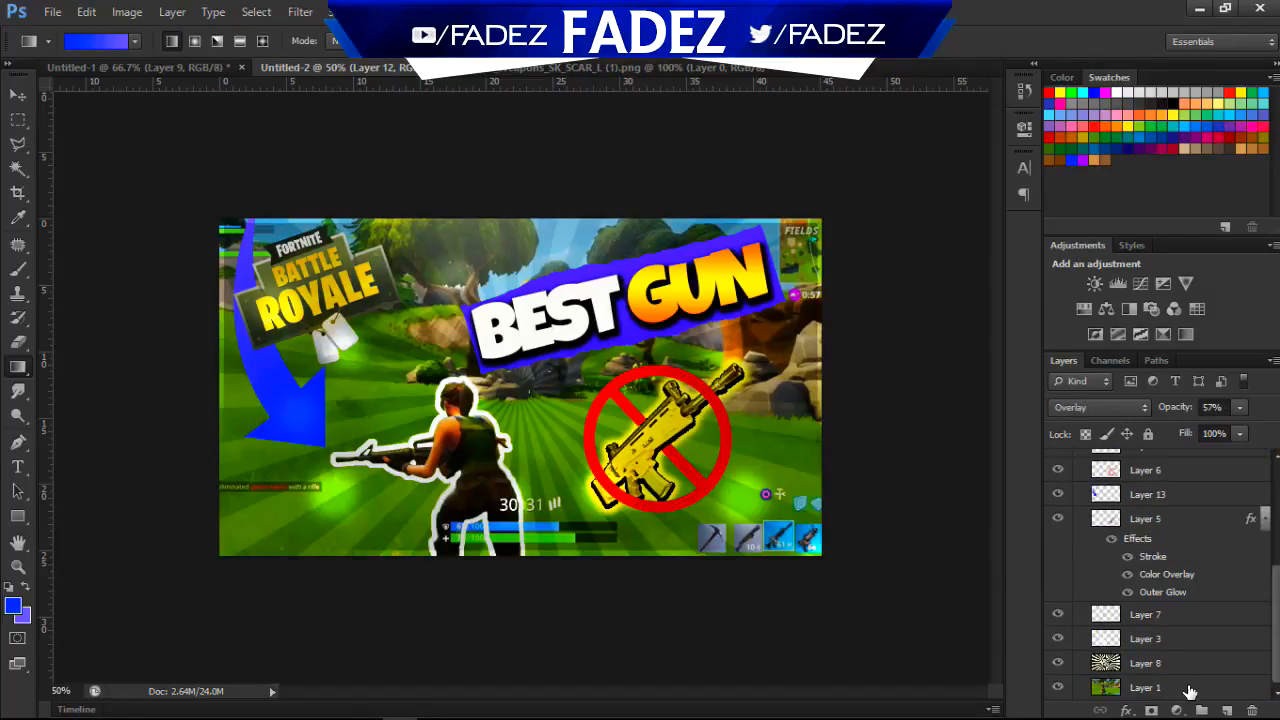
pyautogui.keyDown('shift'); pyautogui.click(1183, 688); pyautogui.keyUp('shift')
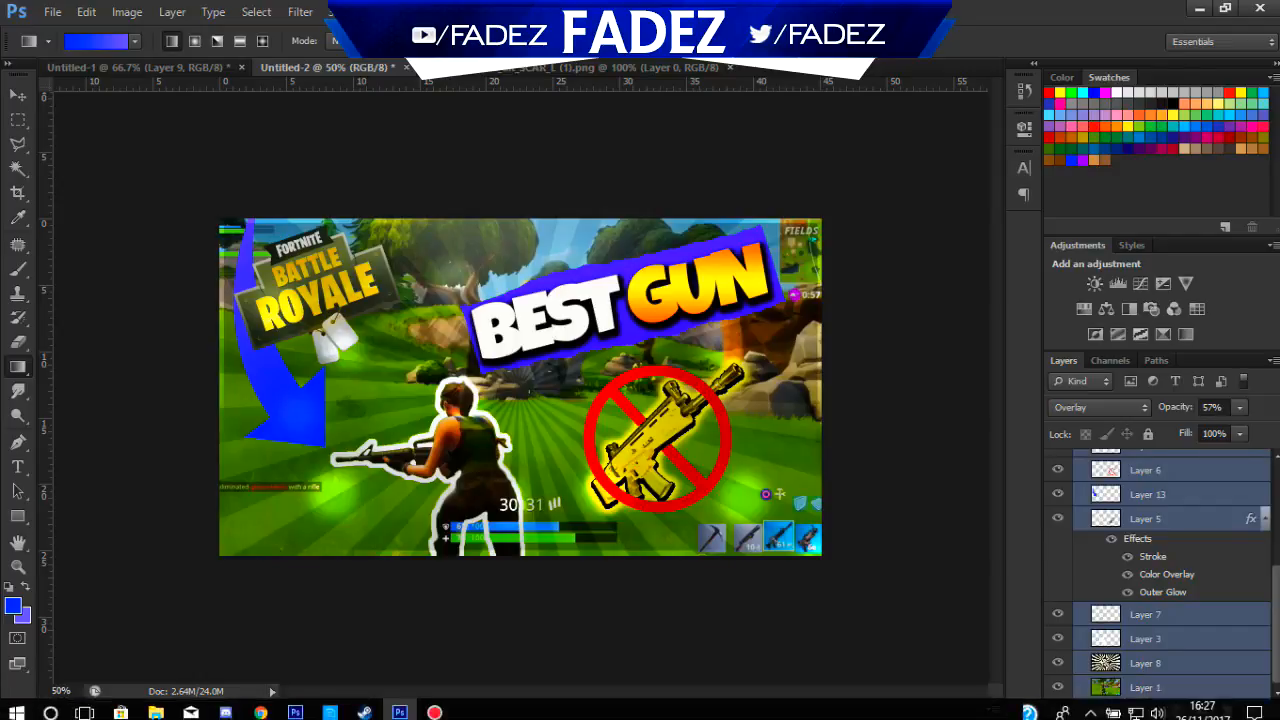
pyautogui.click(1198, 709)
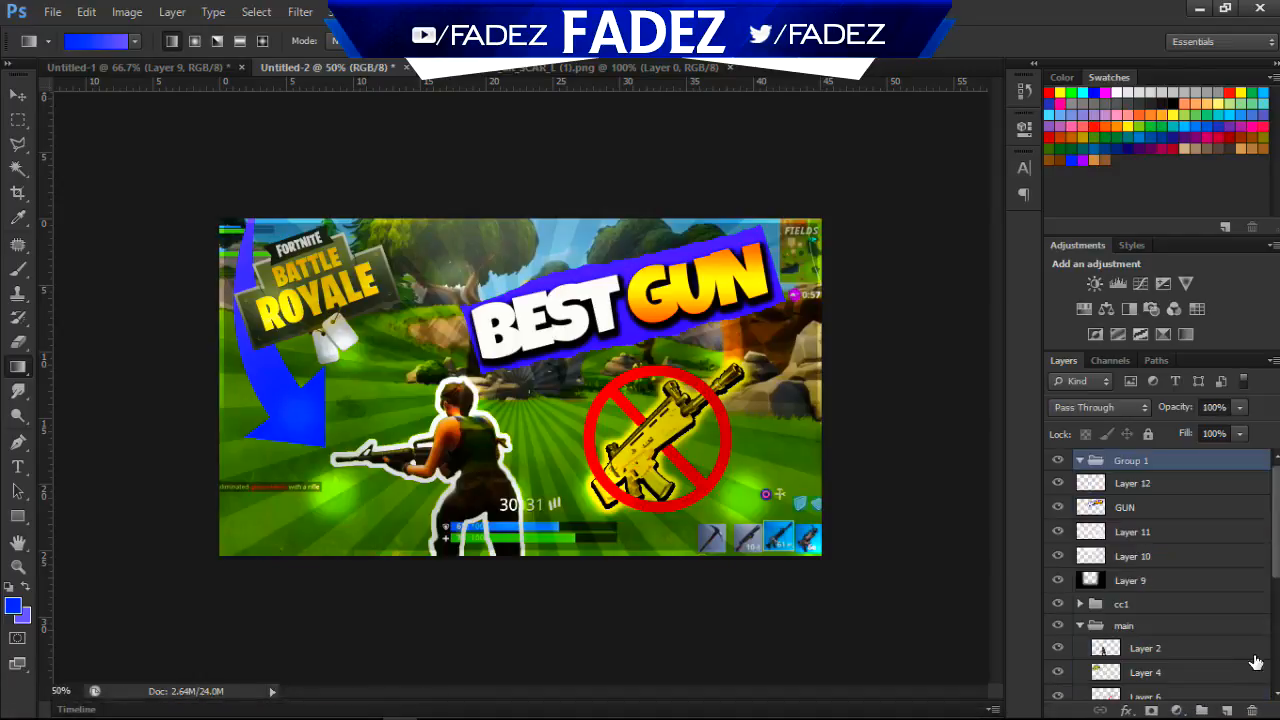
# Select all layers from Layer 12 down to Layer 1 and move them into Group 1.
pyautogui.click(1180, 486)
pyautogui.scroll(-5, 1273, 508)
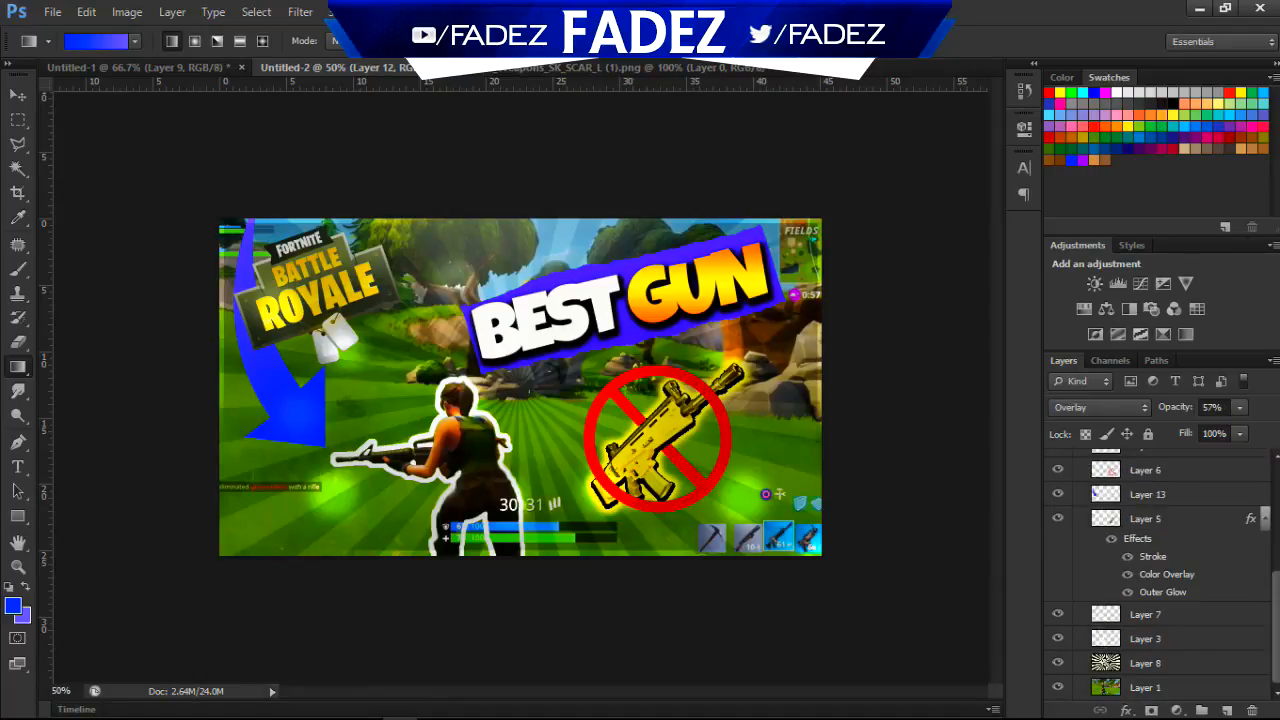
pyautogui.keyDown('shift'); pyautogui.click(1176, 688); pyautogui.keyUp('shift')
pyautogui.scroll(5, 1176, 600)
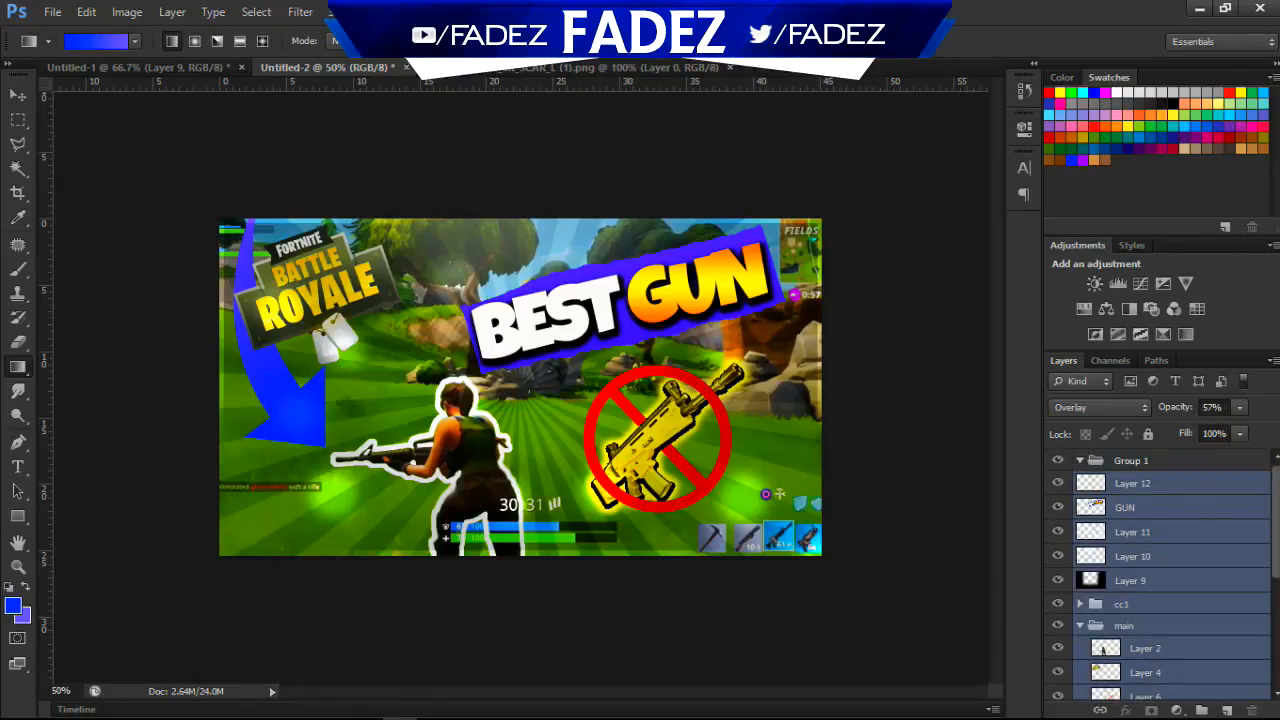
pyautogui.click(1096, 460)
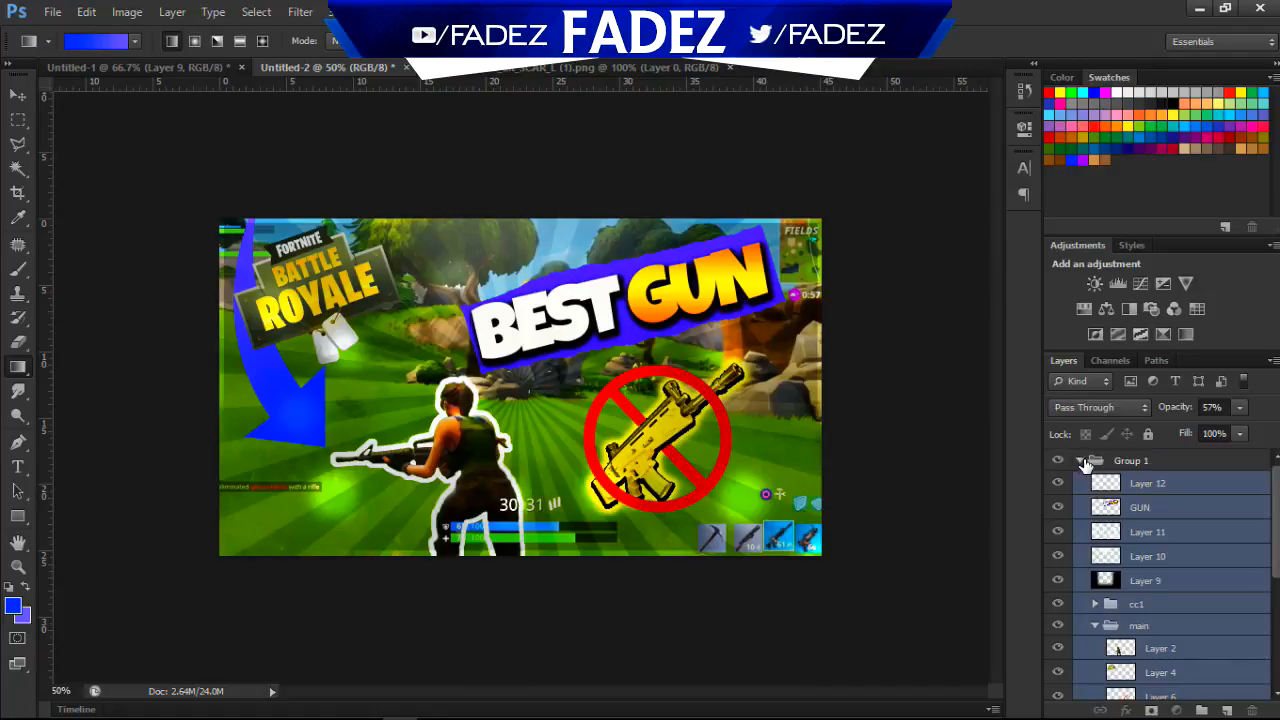
# Collapse and duplicate Group 1, merge the duplicate into a single layer, and hide the original group.
pyautogui.click(1079, 460)
pyautogui.hotkey('ctrl', 'j')
pyautogui.hotkey('ctrl', 'e')
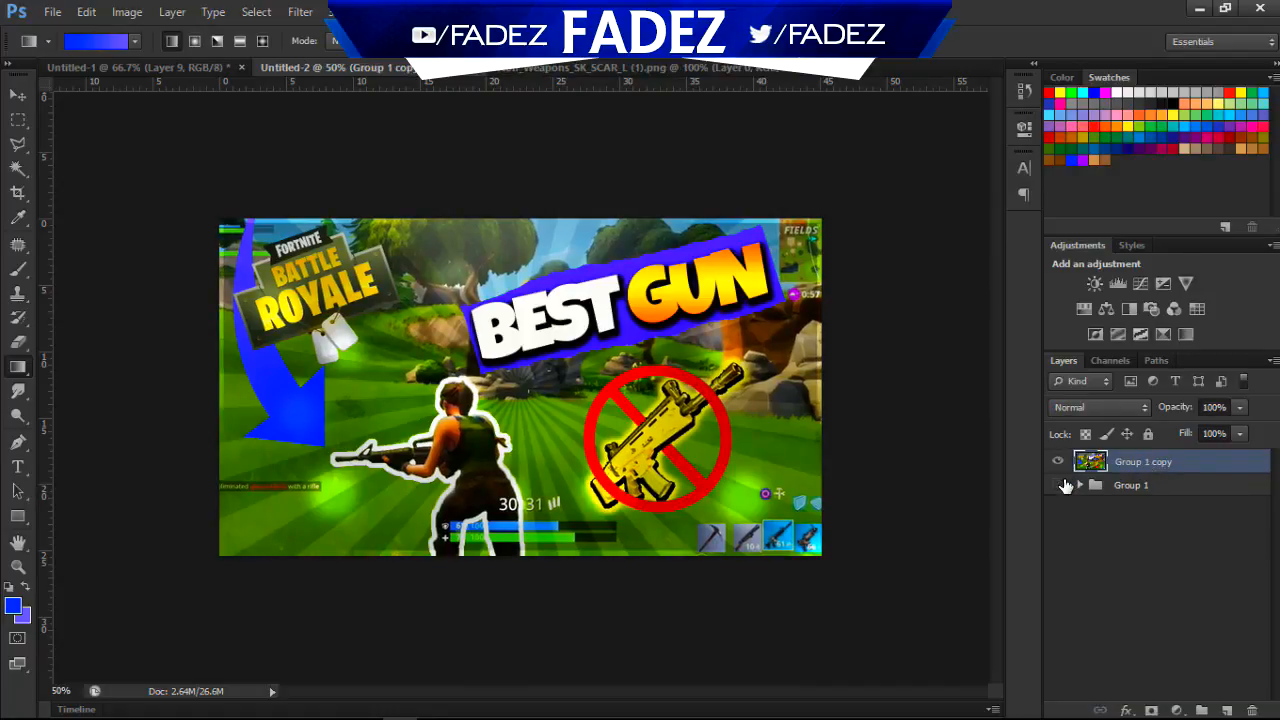
# Apply the Magic Bullet Looks filter to the merged copy with Lens Distortion at +4.2% distortion and 29.1% flatten.
pyautogui.click(300, 11)
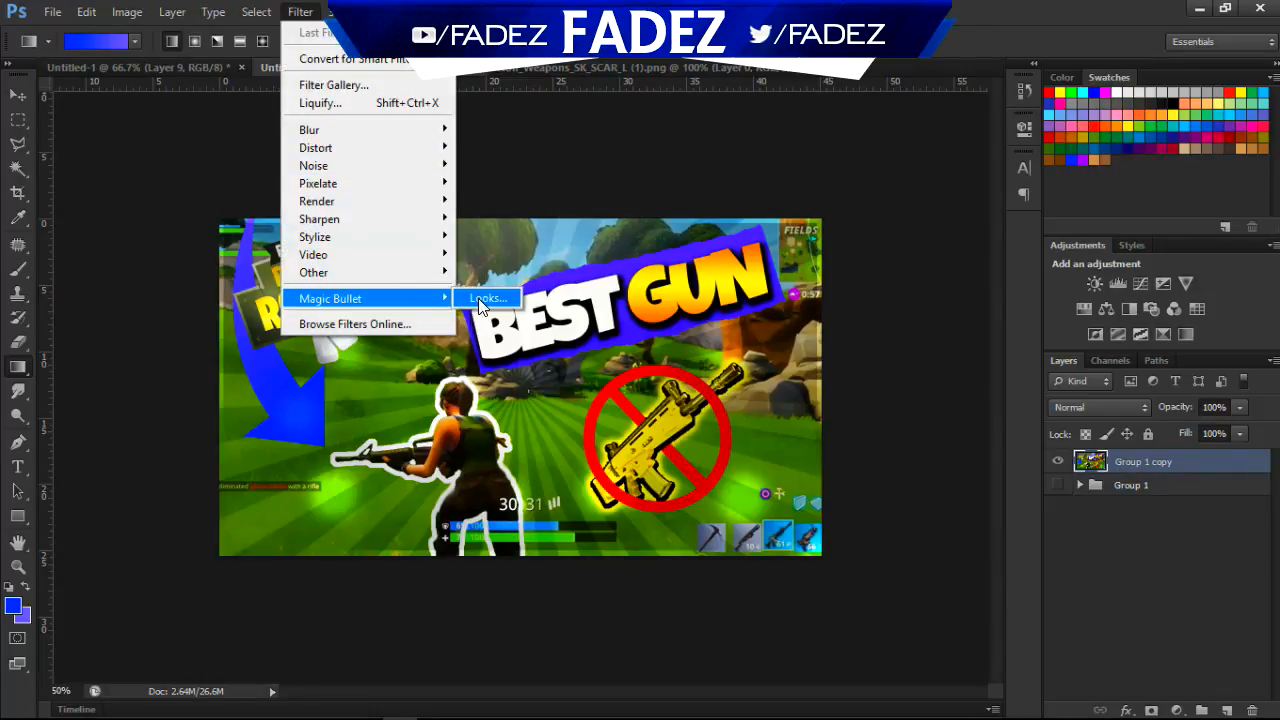
pyautogui.click(480, 298)
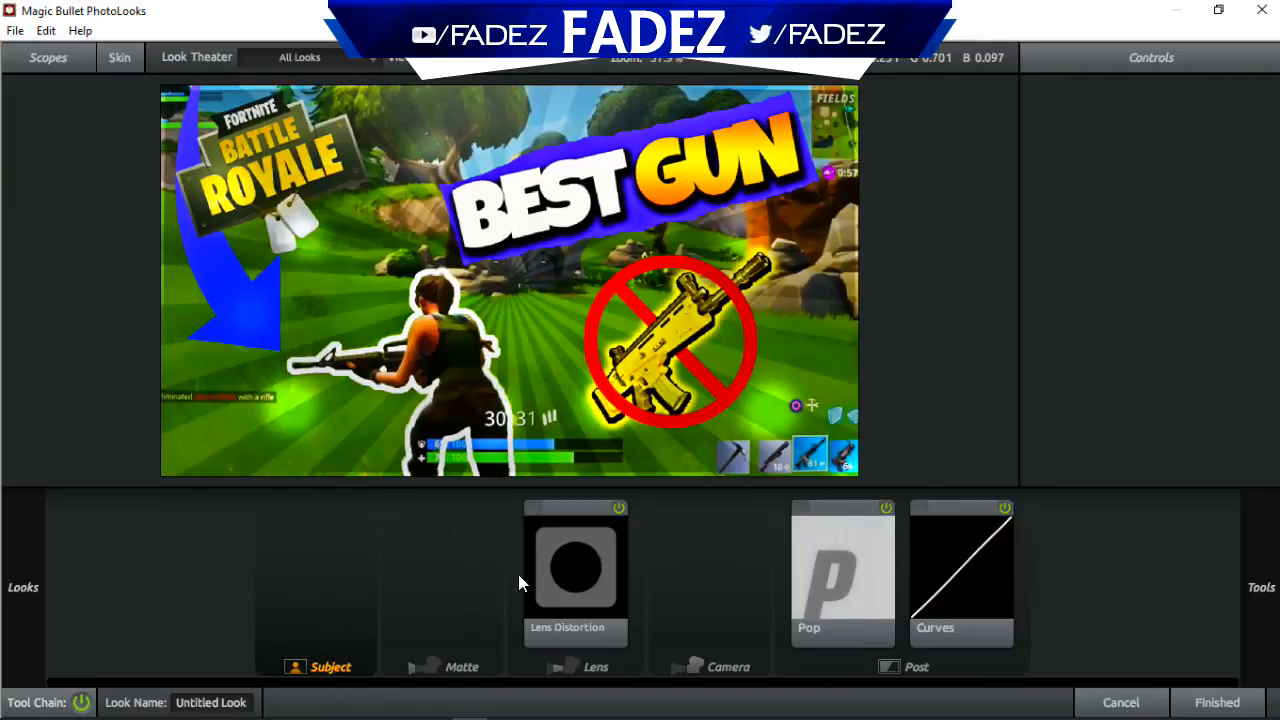
pyautogui.click(594, 588)
pyautogui.moveTo(604, 305)
pyautogui.mouseDown()
pyautogui.moveTo(621, 296)
pyautogui.moveTo(604, 292)
pyautogui.mouseUp()
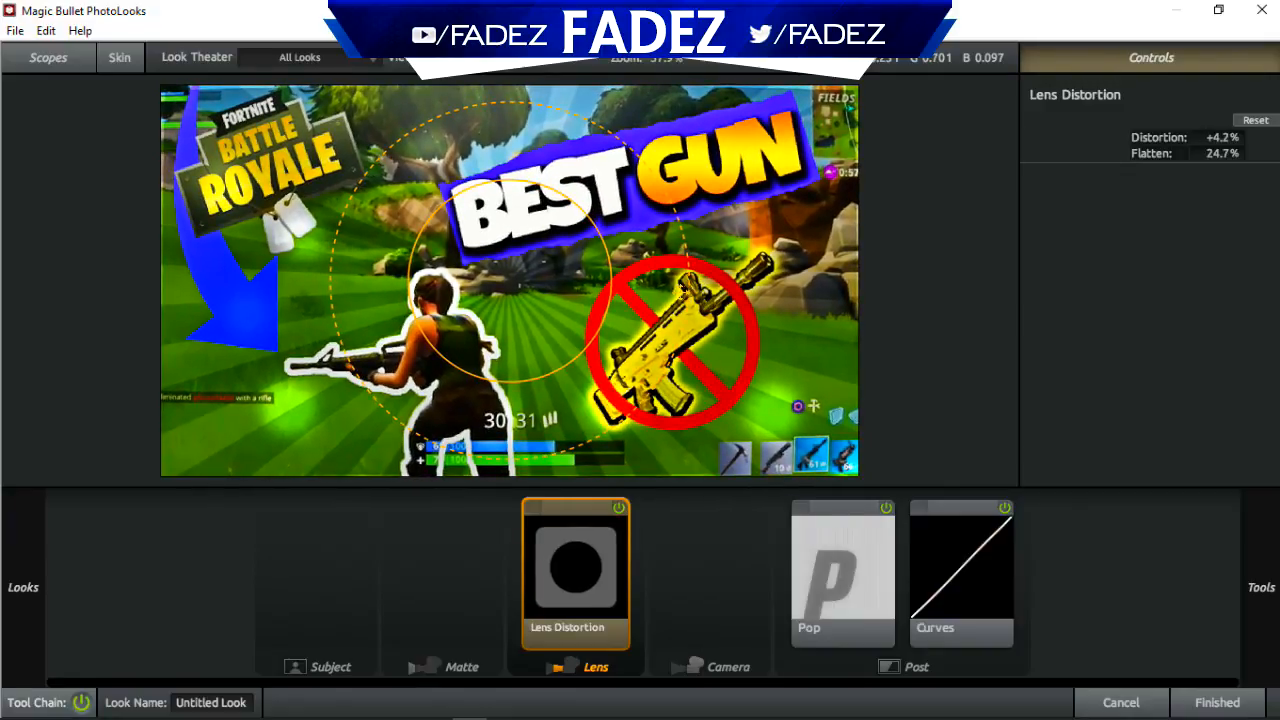
pyautogui.moveTo(480, 445); pyautogui.dragTo(478, 440)
pyautogui.moveTo(686, 292); pyautogui.dragTo(698, 291)
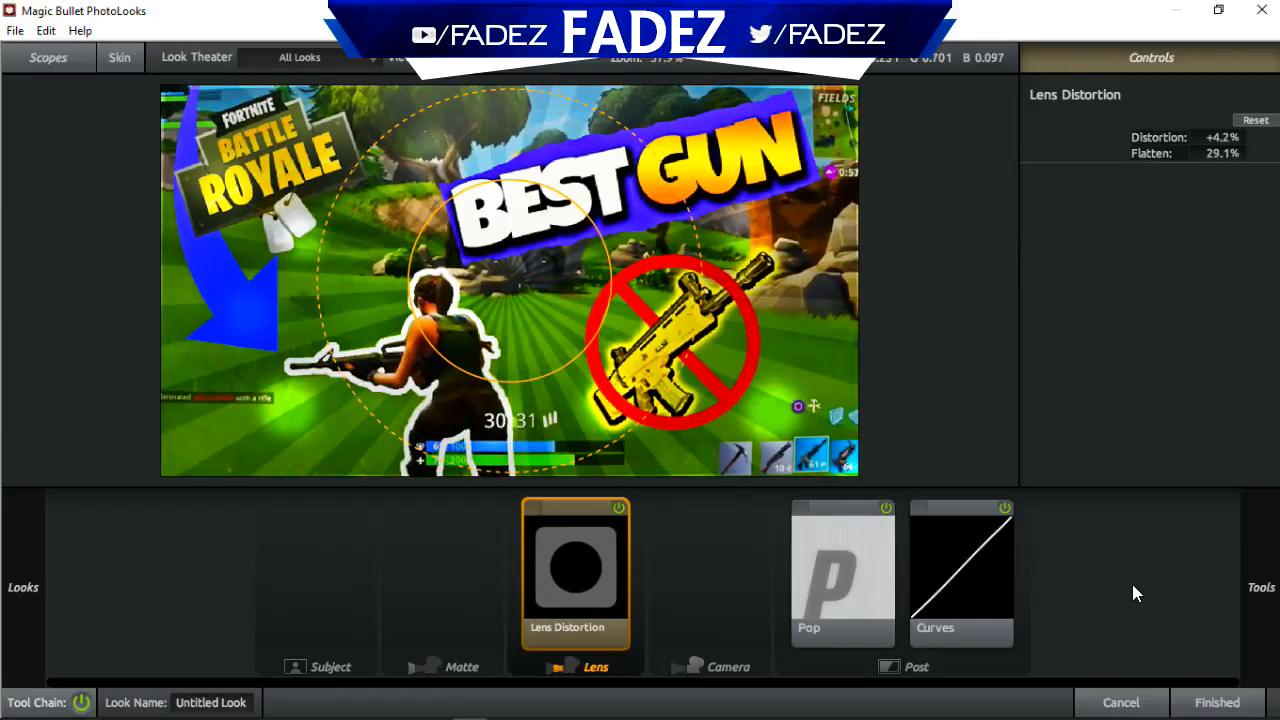
pyautogui.click(1218, 697)
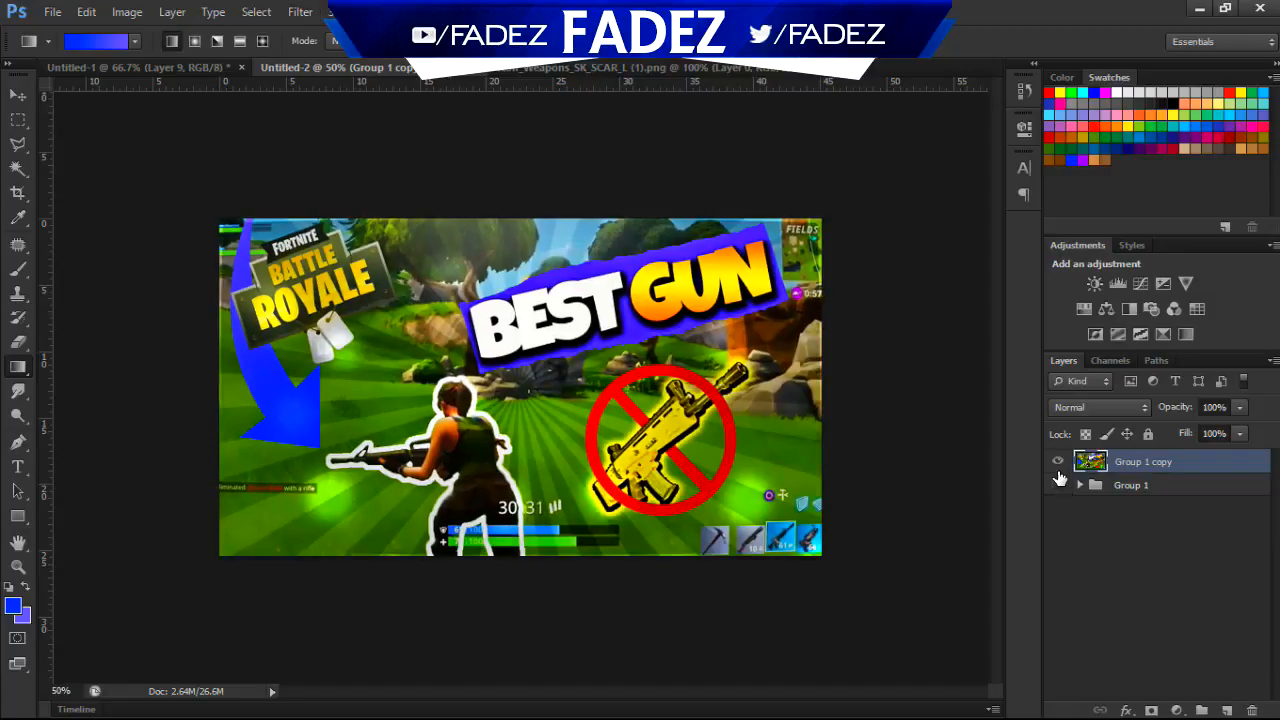
# Show Group 1 and toggle the merged copy's visibility to compare the thumbnail with and without the filter.
pyautogui.click(1058, 464)
pyautogui.click(1058, 484)
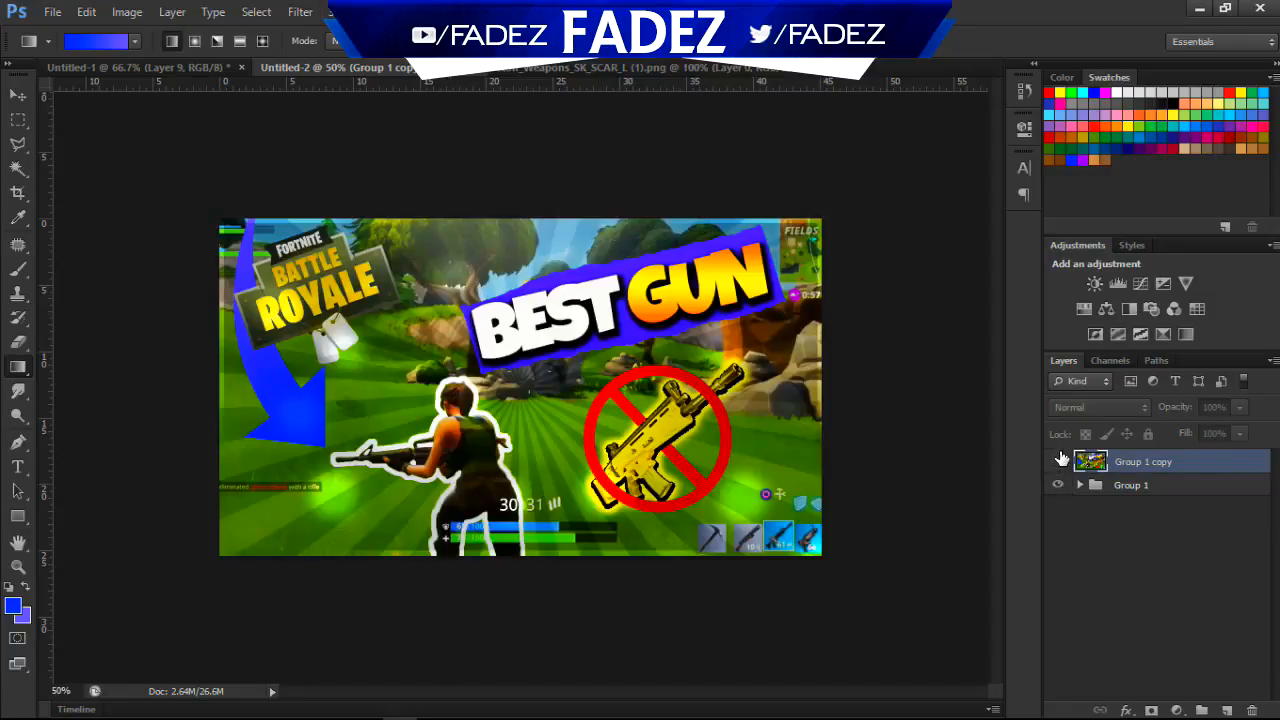
pyautogui.click(1058, 461)
pyautogui.click(1058, 461)
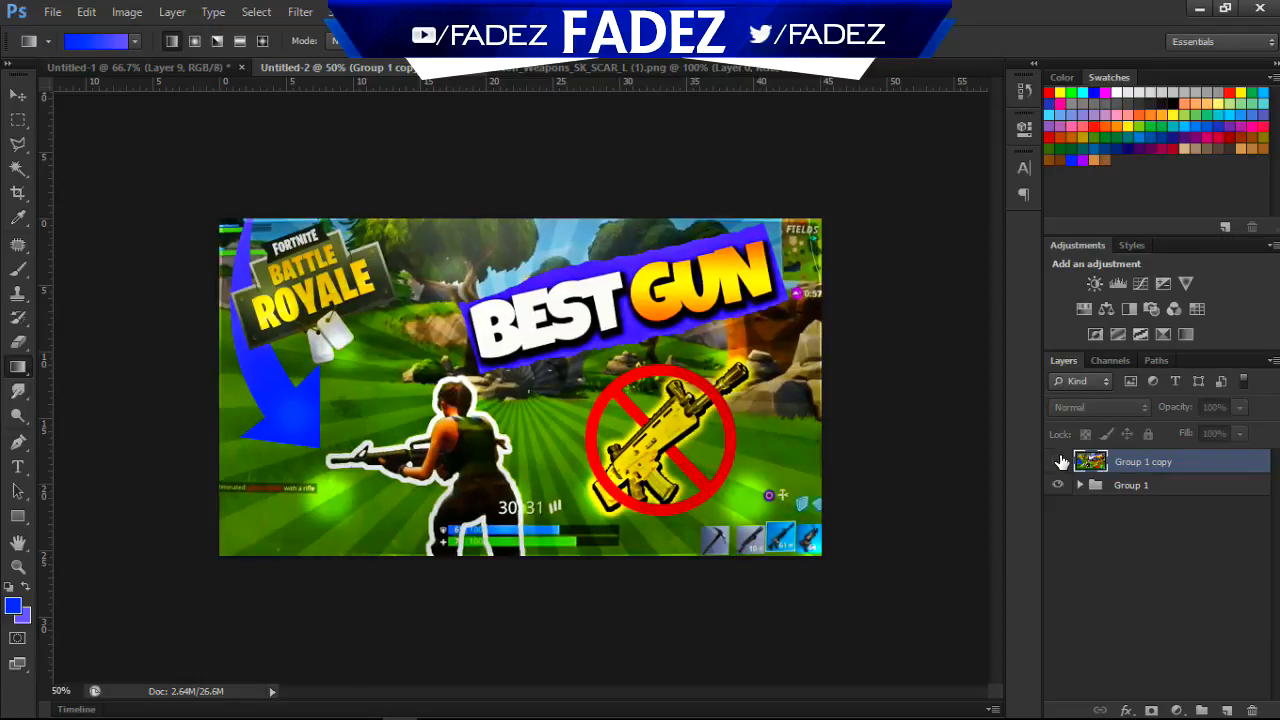
pyautogui.click(1058, 461)
pyautogui.click(1058, 461)
# Apply Auto Contrast and Auto Color to the merged copy layer.
pyautogui.click(127, 12)
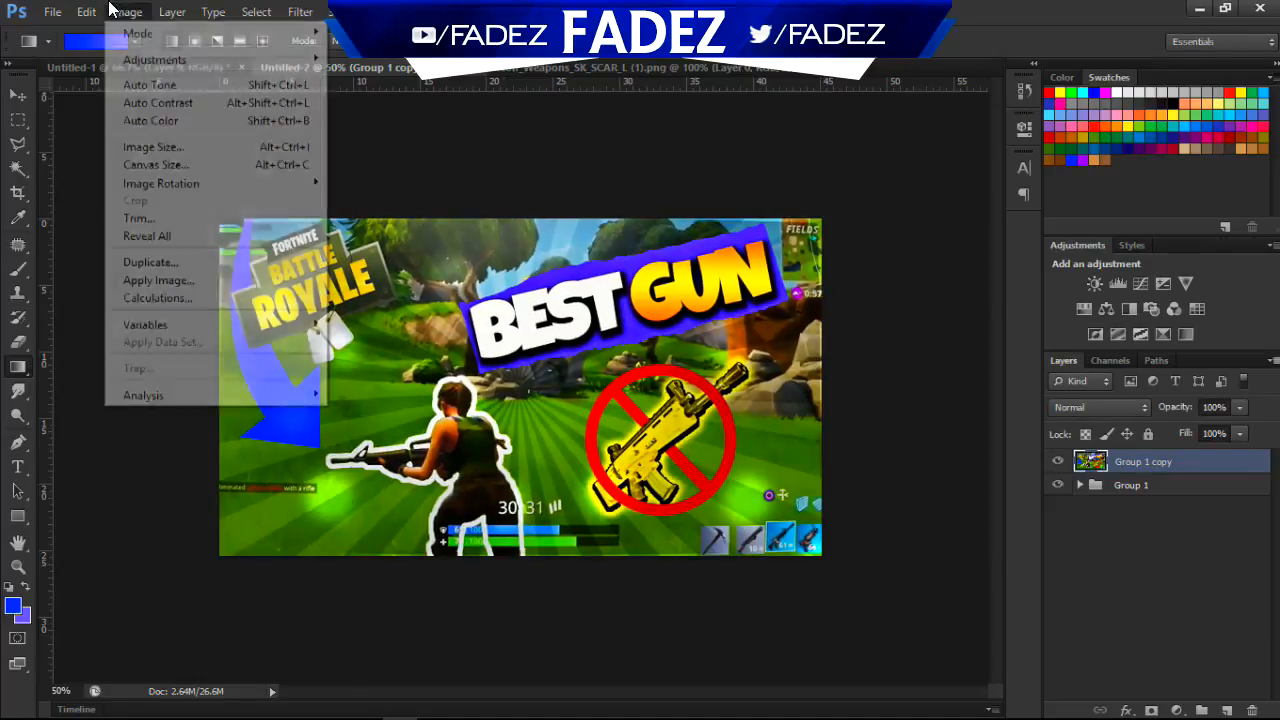
pyautogui.click(160, 103)
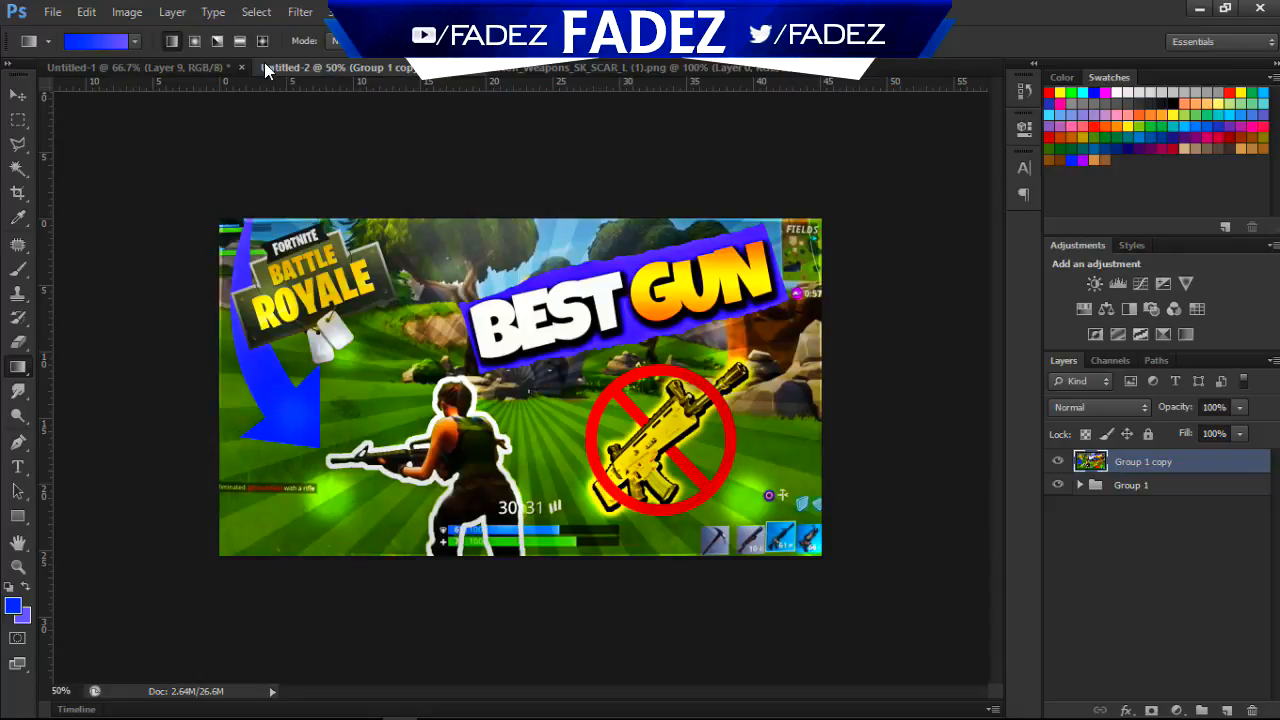
pyautogui.click(127, 12)
pyautogui.click(152, 118)
pyautogui.click(130, 12)
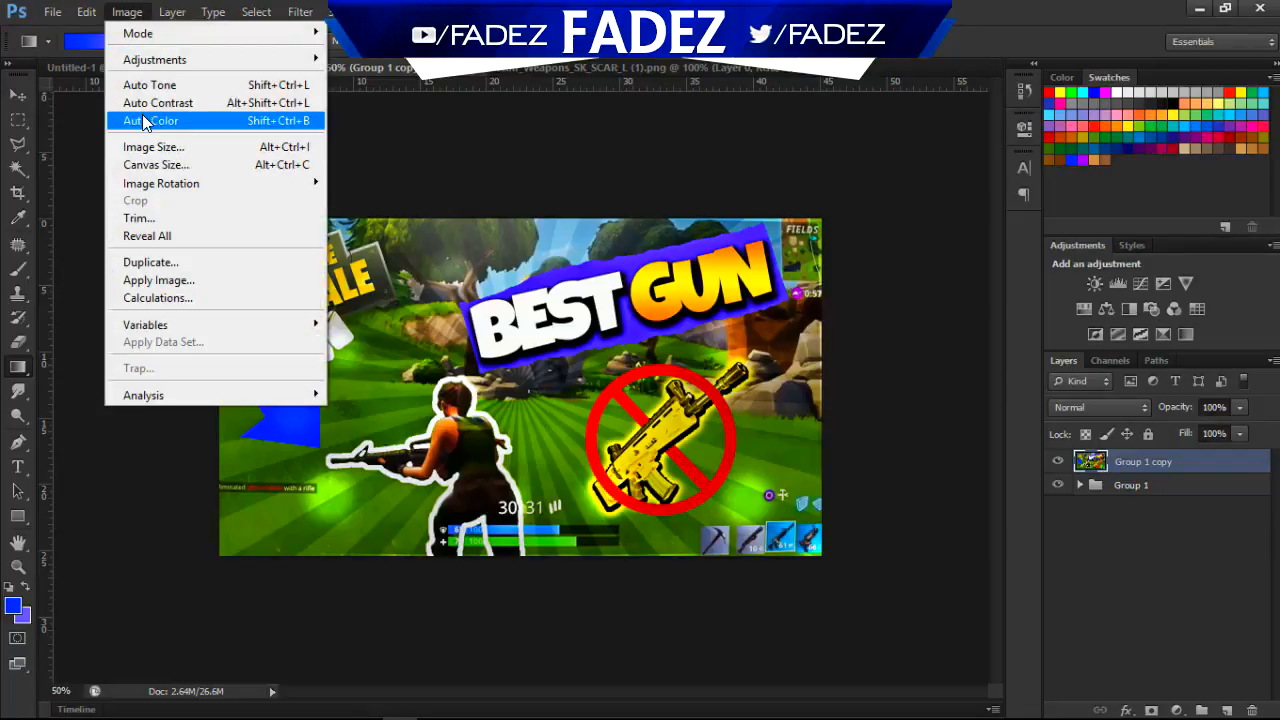
pyautogui.click(145, 121)
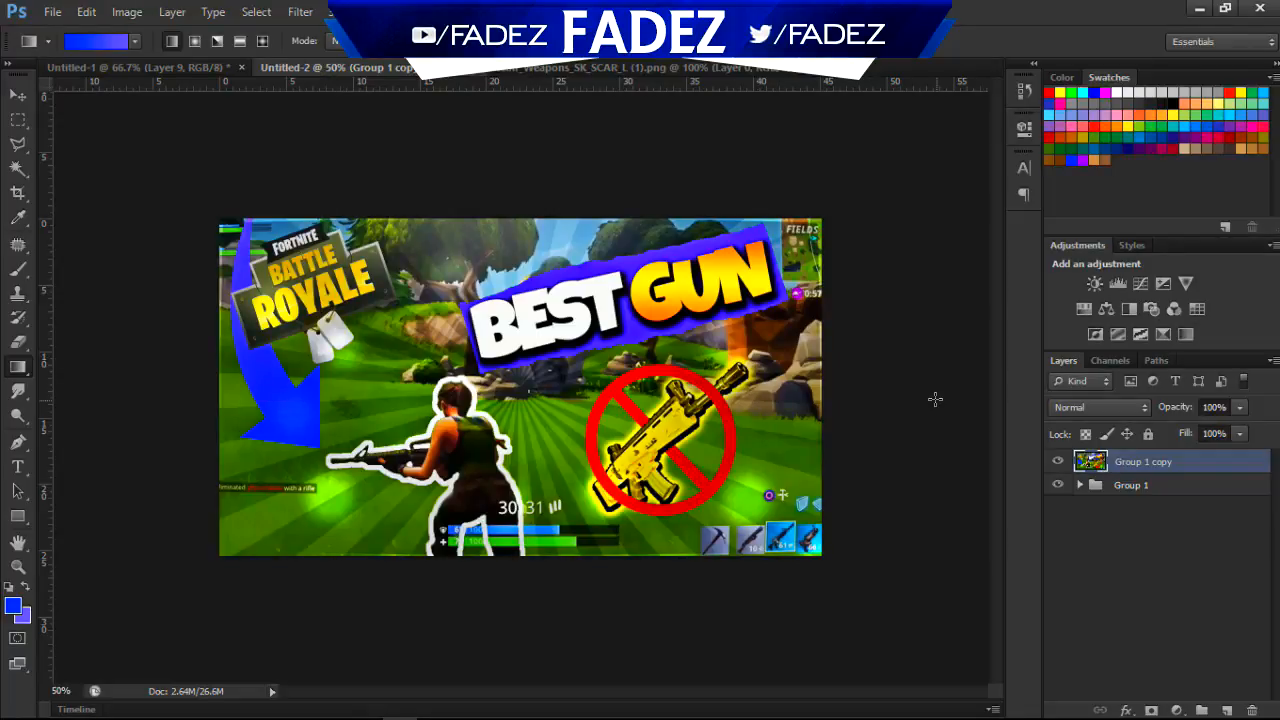